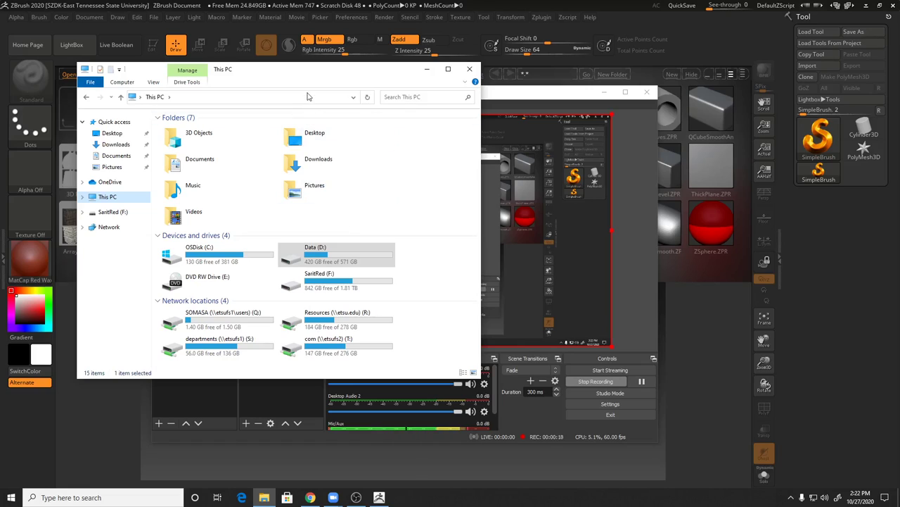
Step: Switch to the Chrome course page and save and close the "Week 10: All Lectures" file
{"action": "left_click_drag", "start_coordinate": [313, 74], "coordinate": [321, 61]}
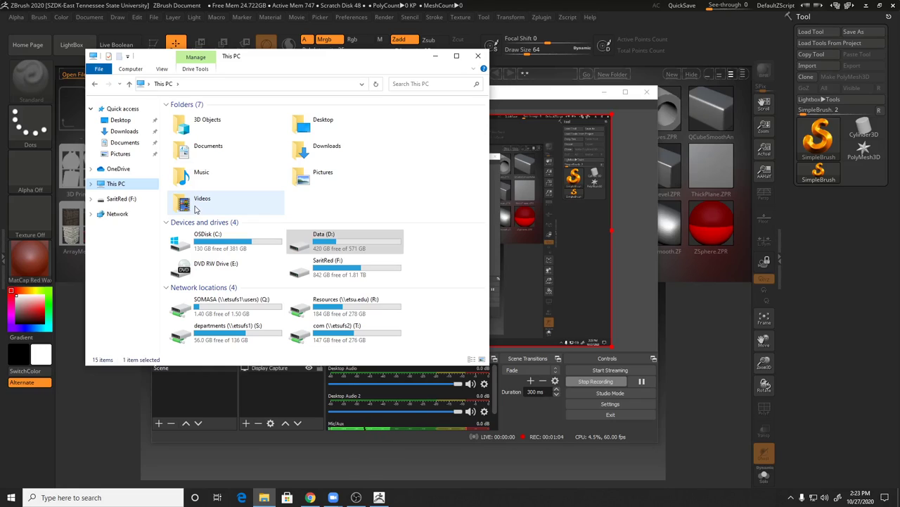
{"action": "mouse_move", "coordinate": [864, 149]}
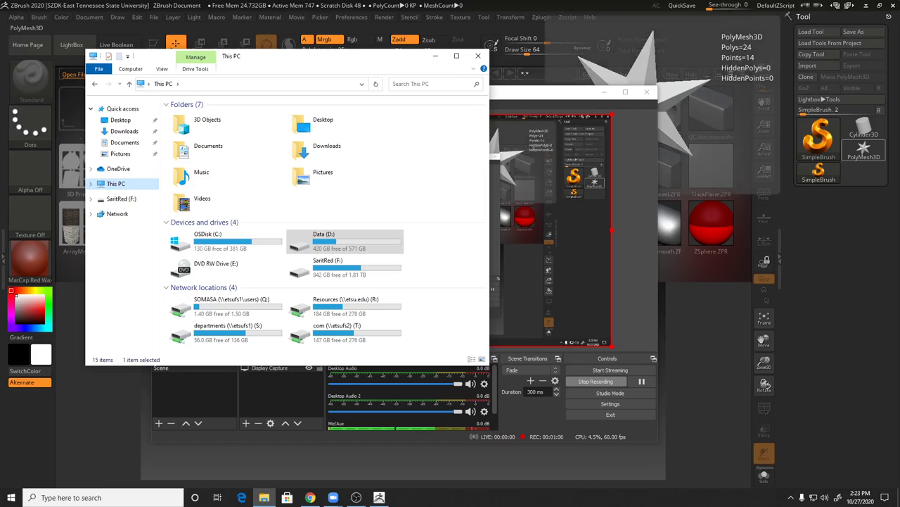
{"action": "left_click", "coordinate": [310, 498]}
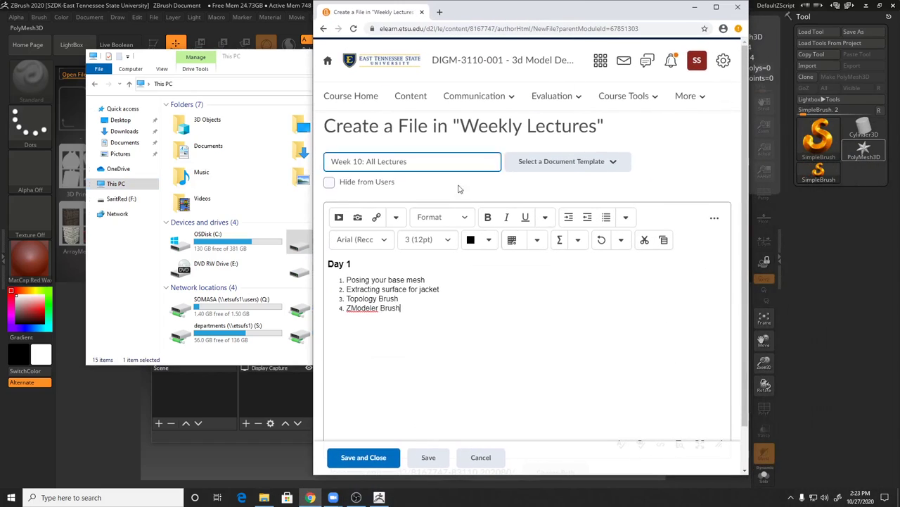
{"action": "left_click", "coordinate": [364, 457]}
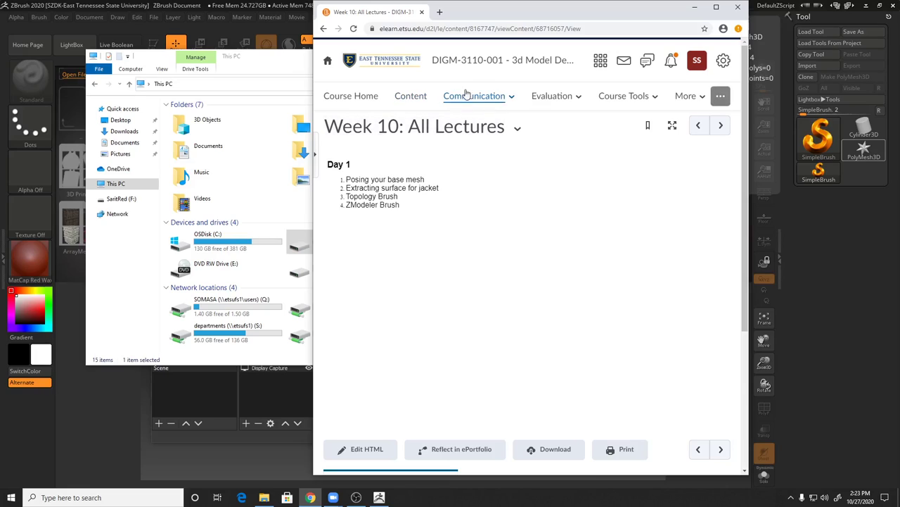
Step: Open the course home page and review the upcoming events and project due dates in the Calendar
{"action": "left_click", "coordinate": [351, 98]}
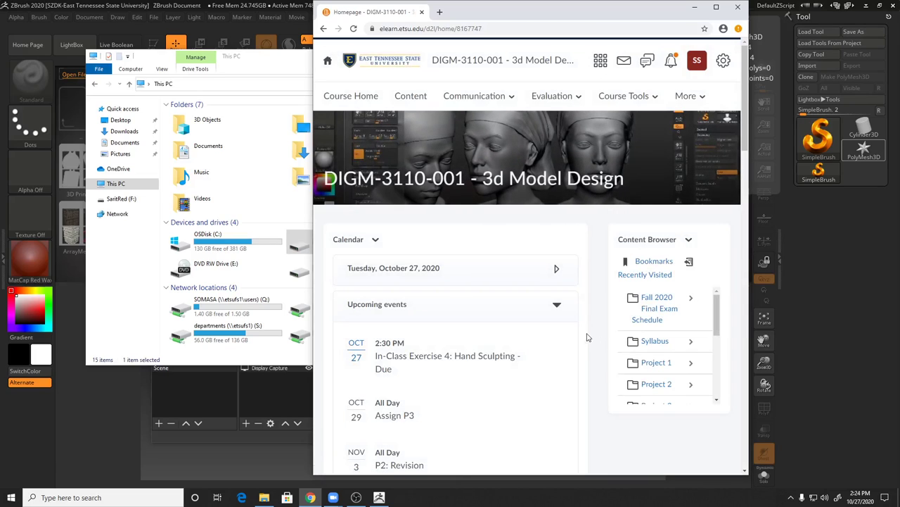
{"action": "scroll", "coordinate": [533, 374], "scroll_direction": "down", "scroll_amount": 2}
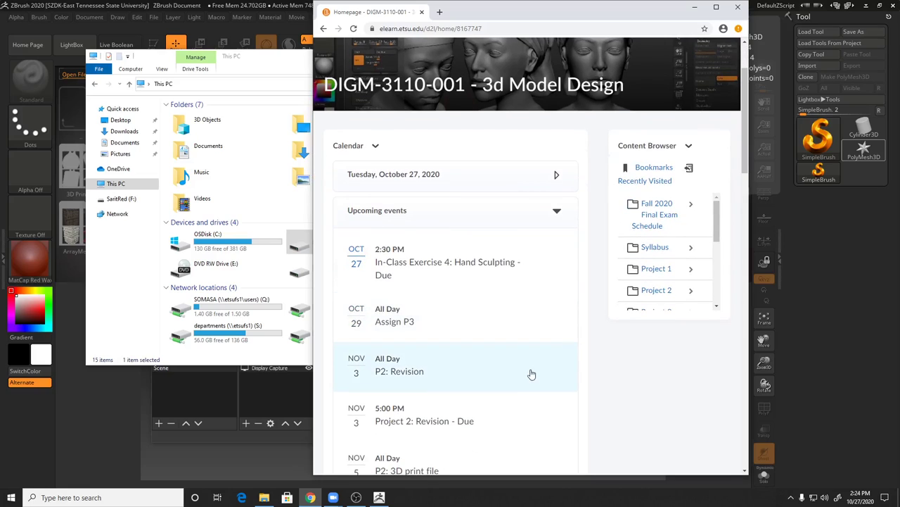
{"action": "scroll", "coordinate": [533, 373], "scroll_direction": "down", "scroll_amount": 2}
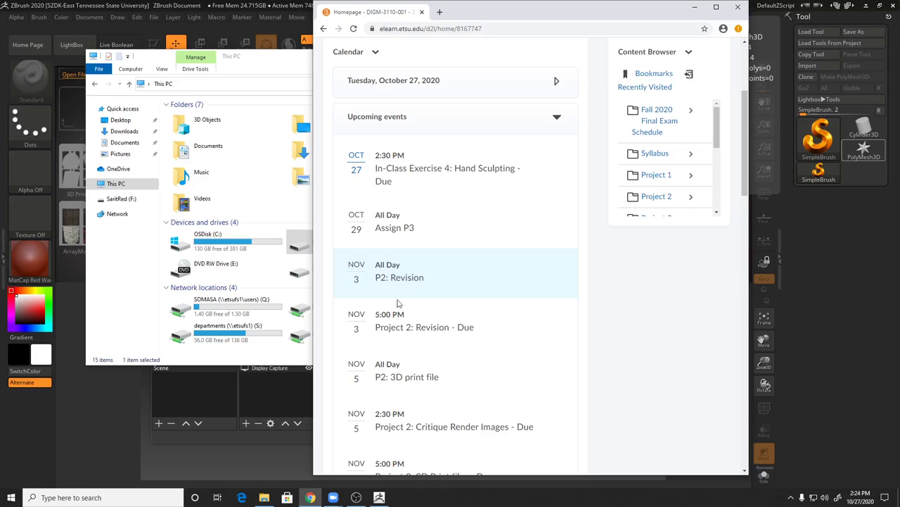
{"action": "scroll", "coordinate": [526, 408], "scroll_direction": "down", "scroll_amount": 2}
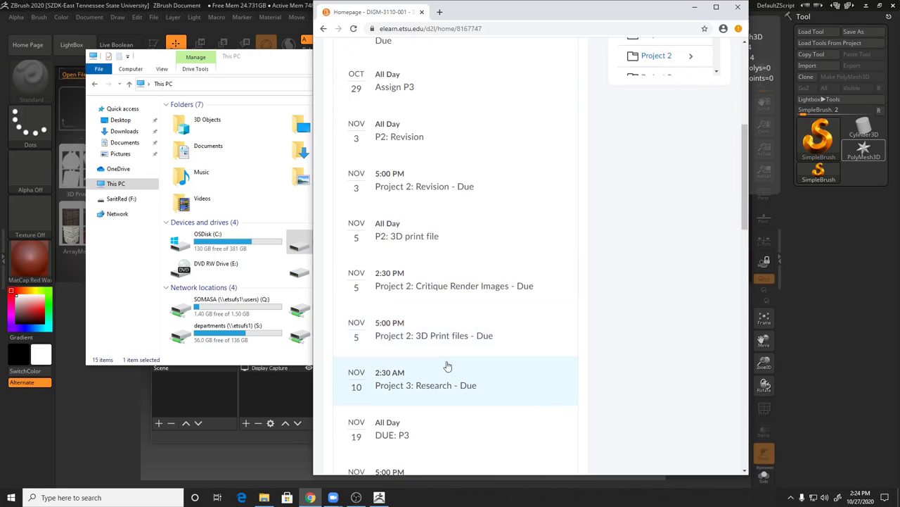
{"action": "scroll", "coordinate": [450, 418], "scroll_direction": "down", "scroll_amount": 2}
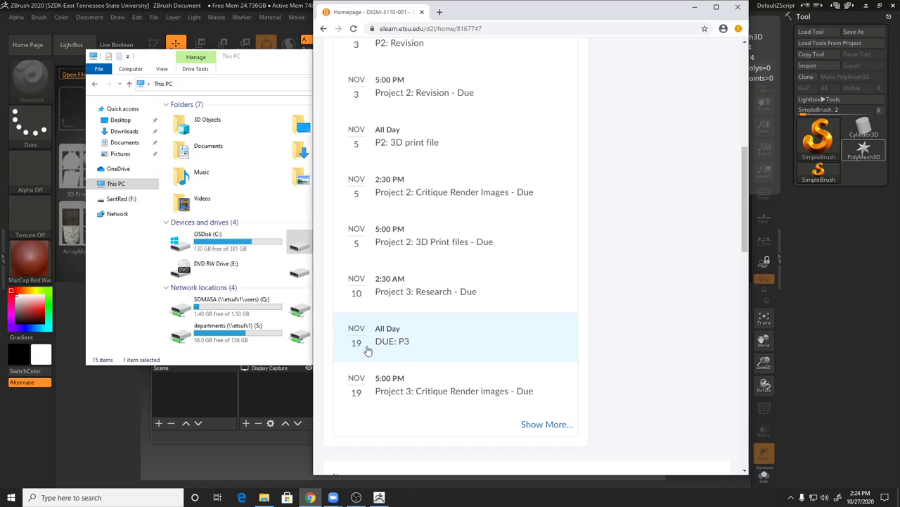
{"action": "scroll", "coordinate": [359, 345], "scroll_direction": "up", "scroll_amount": 3}
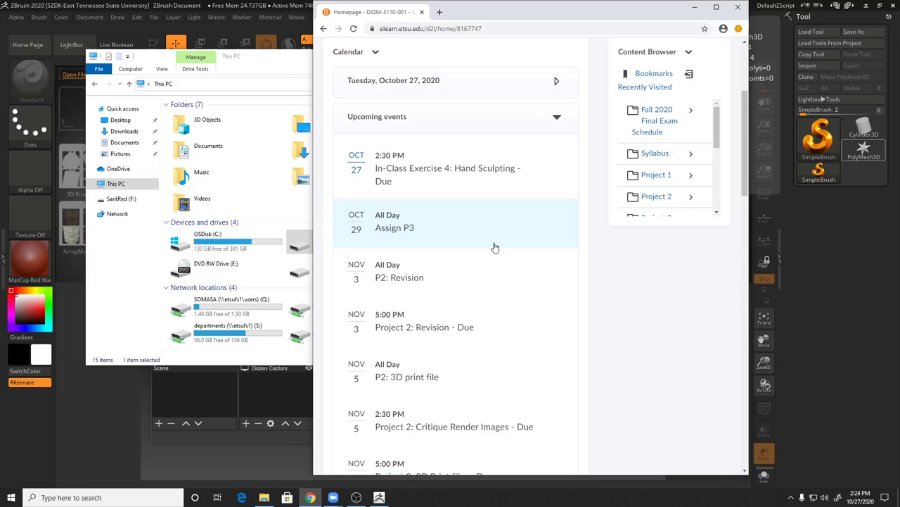
{"action": "scroll", "coordinate": [401, 241], "scroll_direction": "up", "scroll_amount": 3}
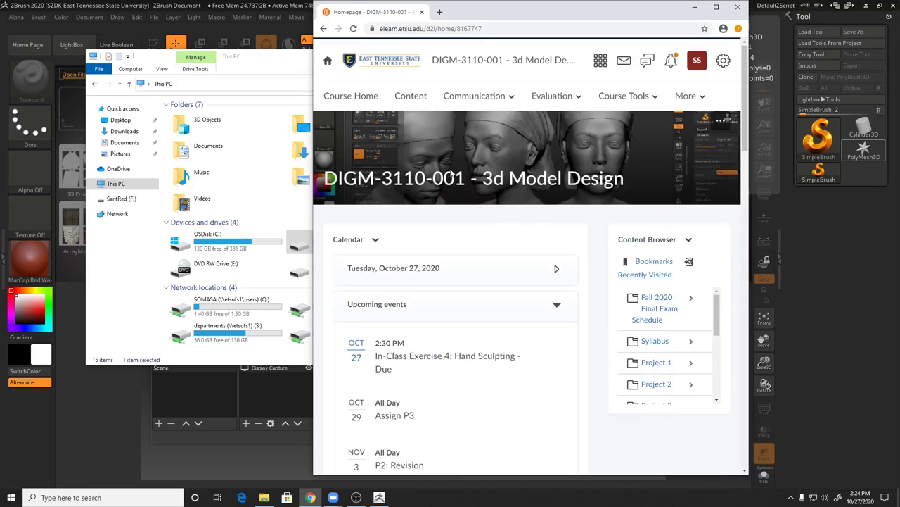
Step: Open the course Content and look through the table of contents and the Weekly Lectures module
{"action": "left_click", "coordinate": [412, 96]}
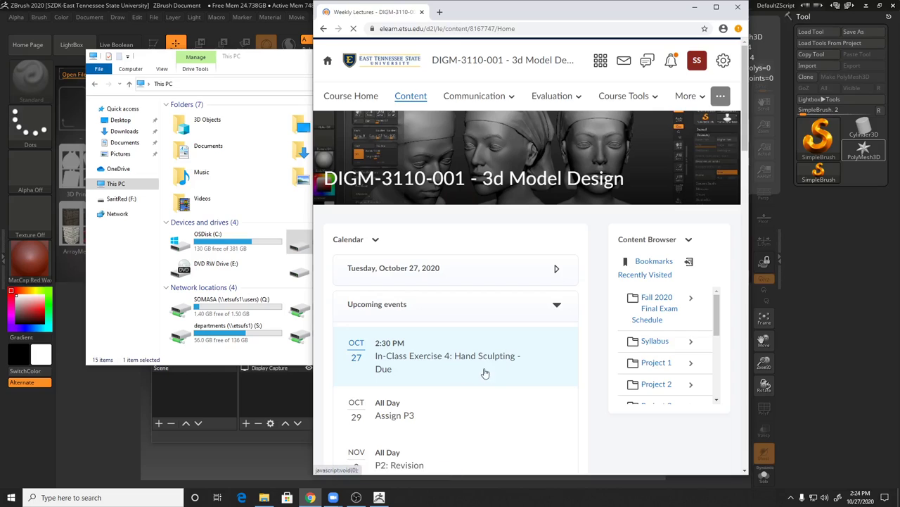
{"action": "scroll", "coordinate": [472, 373], "scroll_direction": "down", "scroll_amount": 3}
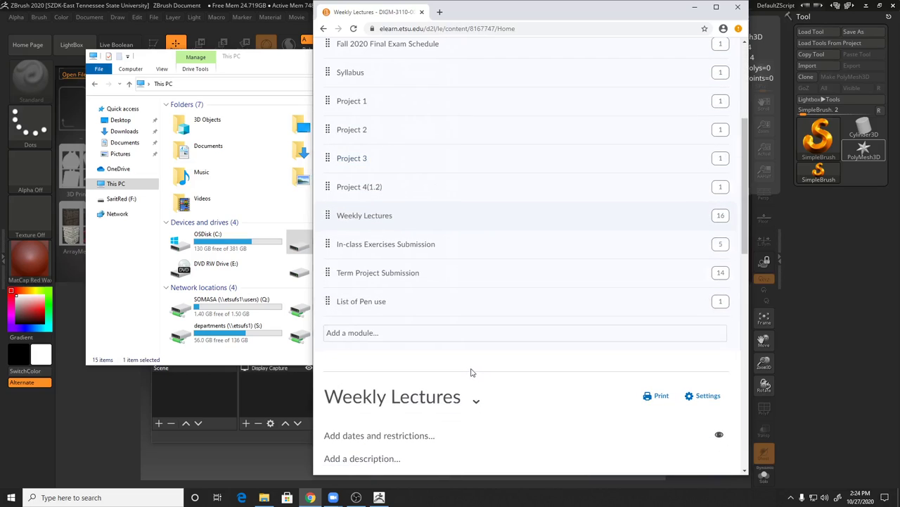
{"action": "scroll", "coordinate": [471, 372], "scroll_direction": "down", "scroll_amount": 3}
{"action": "scroll", "coordinate": [471, 372], "scroll_direction": "up", "scroll_amount": 3}
{"action": "scroll", "coordinate": [397, 232], "scroll_direction": "up", "scroll_amount": 3}
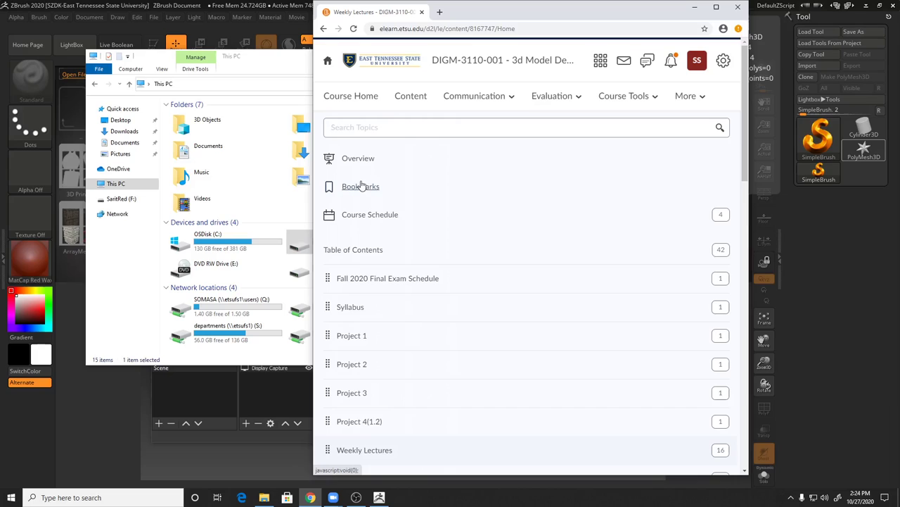
{"action": "scroll", "coordinate": [429, 297], "scroll_direction": "down", "scroll_amount": 3}
{"action": "scroll", "coordinate": [440, 350], "scroll_direction": "down", "scroll_amount": 4}
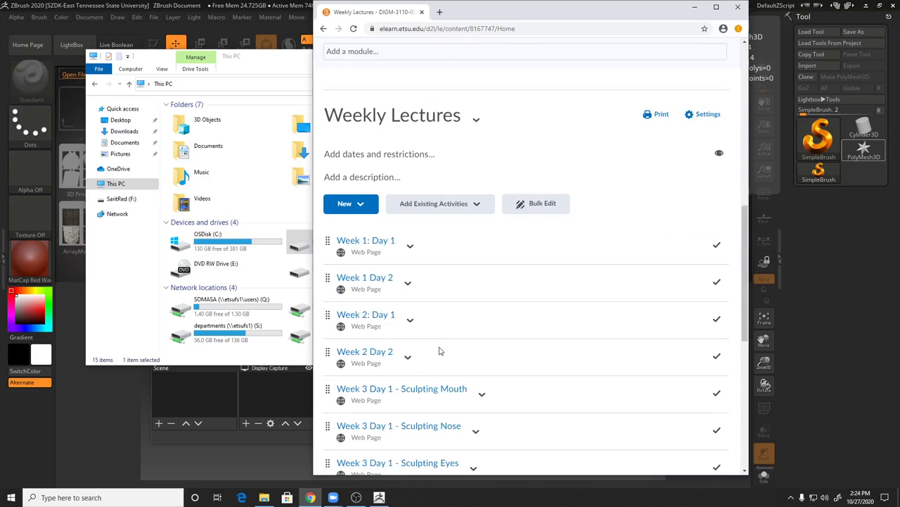
{"action": "scroll", "coordinate": [439, 350], "scroll_direction": "up", "scroll_amount": 8}
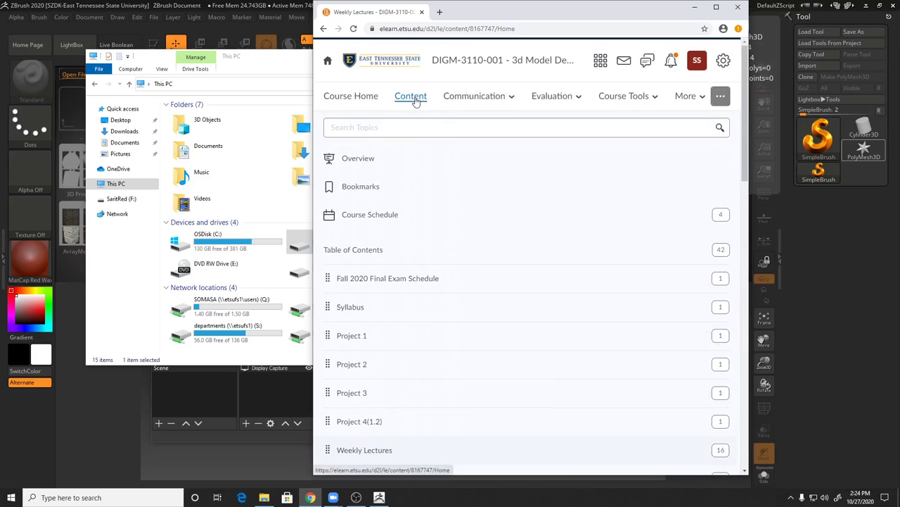
Step: Open the Term Project Submission module and examine its Project 1, Project 2 and Project 3 topics
{"action": "left_click", "coordinate": [412, 102]}
{"action": "scroll", "coordinate": [416, 403], "scroll_direction": "down", "scroll_amount": 2}
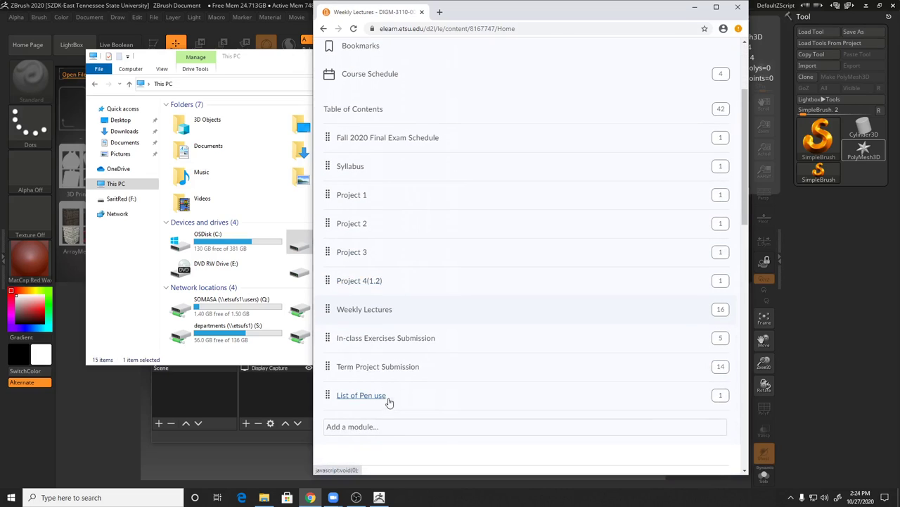
{"action": "left_click", "coordinate": [420, 376]}
{"action": "scroll", "coordinate": [495, 379], "scroll_direction": "down", "scroll_amount": 3}
{"action": "scroll", "coordinate": [495, 379], "scroll_direction": "up", "scroll_amount": 2}
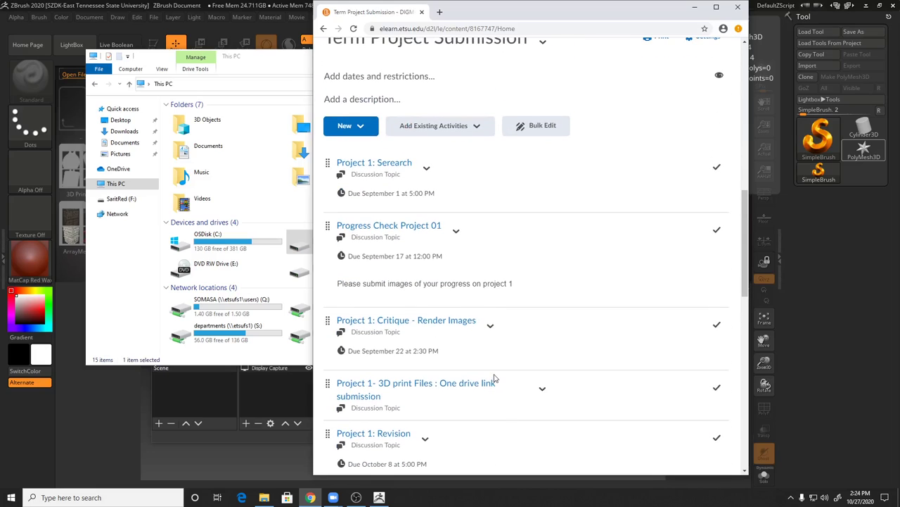
{"action": "scroll", "coordinate": [494, 380], "scroll_direction": "down", "scroll_amount": 1}
{"action": "scroll", "coordinate": [495, 380], "scroll_direction": "down", "scroll_amount": 4}
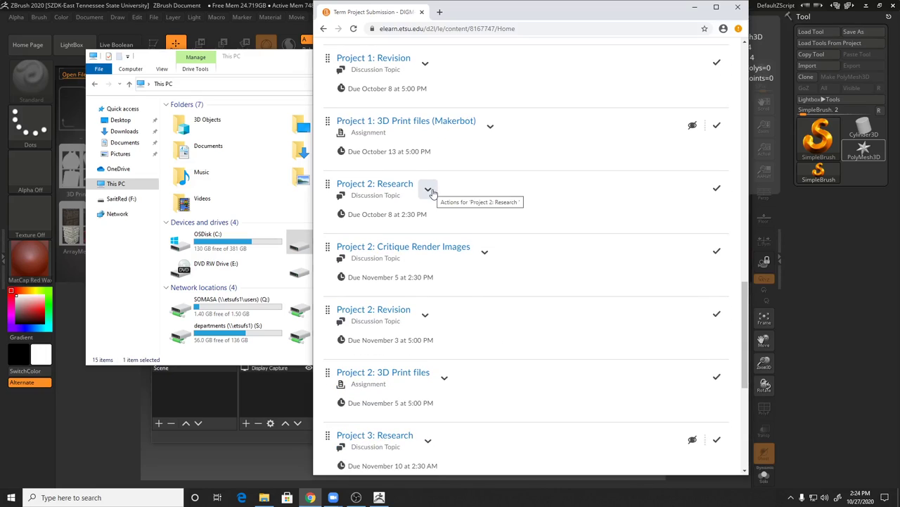
{"action": "scroll", "coordinate": [478, 354], "scroll_direction": "down", "scroll_amount": 2}
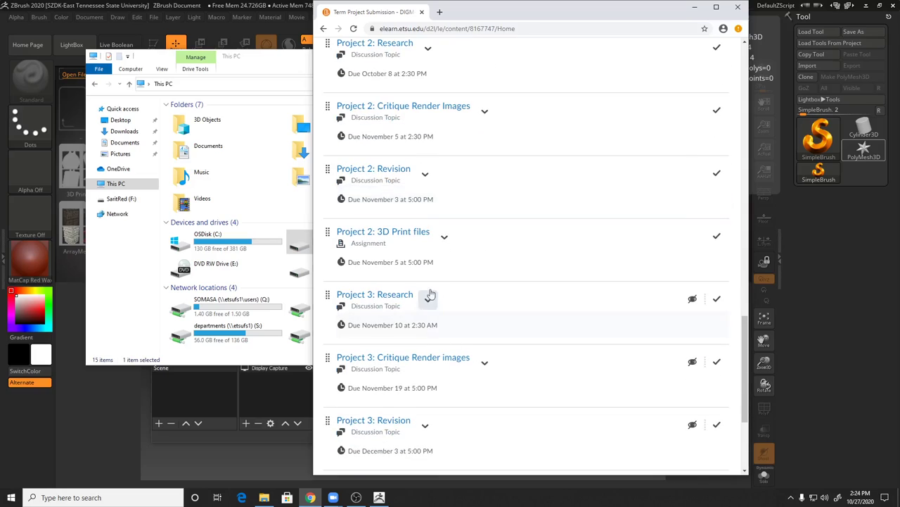
{"action": "scroll", "coordinate": [432, 291], "scroll_direction": "up", "scroll_amount": 1}
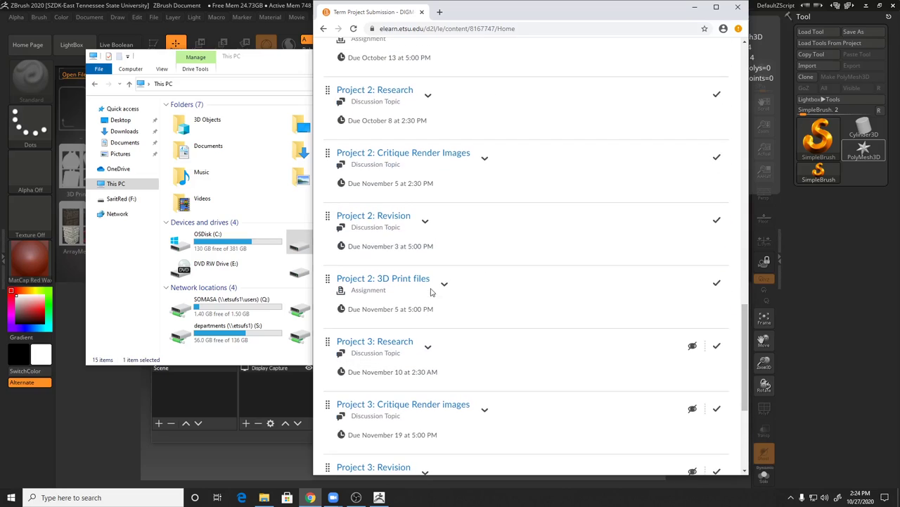
Step: Open the Project 2: Research discussion topic and rename it "Project 3: Research"
{"action": "left_click", "coordinate": [399, 98]}
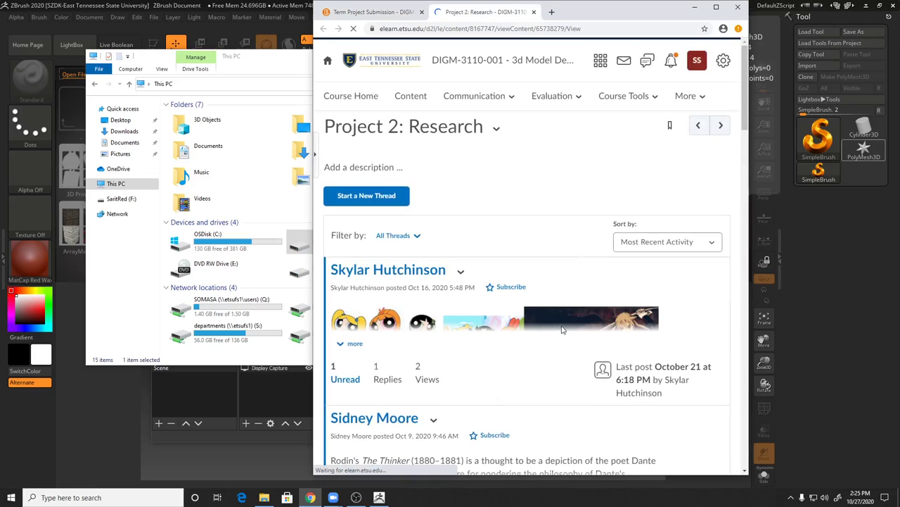
{"action": "left_click", "coordinate": [400, 128]}
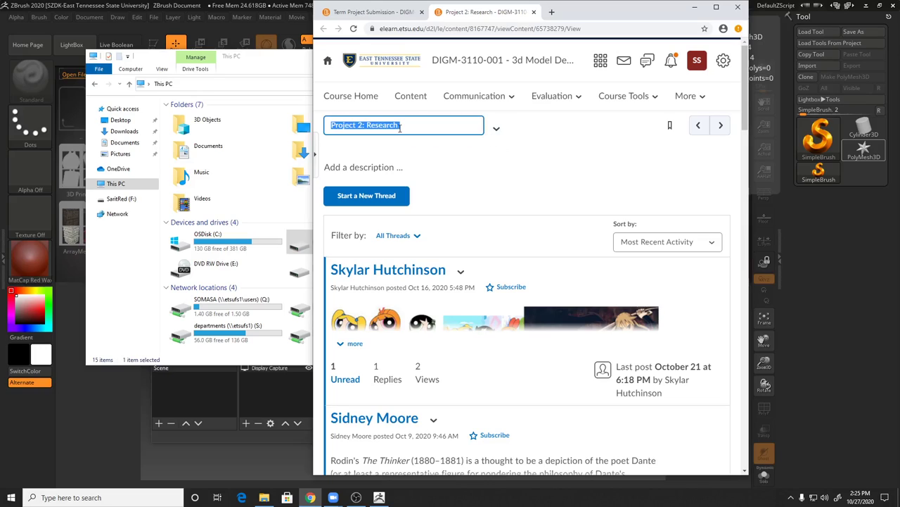
{"action": "left_click", "coordinate": [361, 127]}
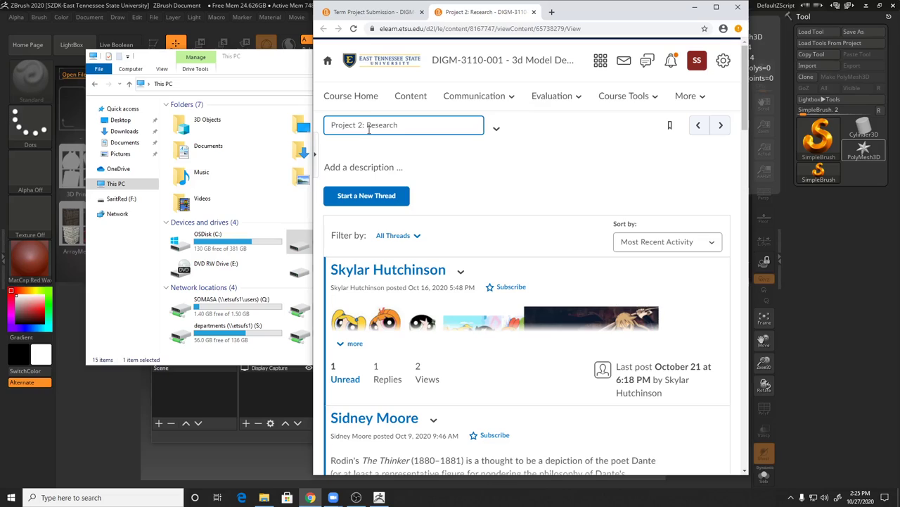
{"action": "key", "text": "BackSpace"}
{"action": "type", "text": "3"}
{"action": "left_click", "coordinate": [500, 117]}
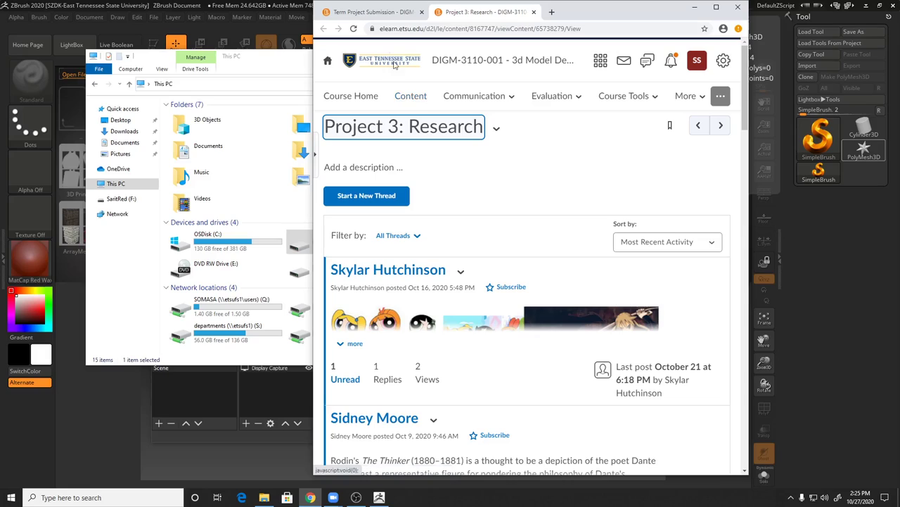
Step: Refresh the Term Project Submission list and remove Project 2: Critique Render Images from Content, keeping its associated activity in the course
{"action": "left_click", "coordinate": [373, 12]}
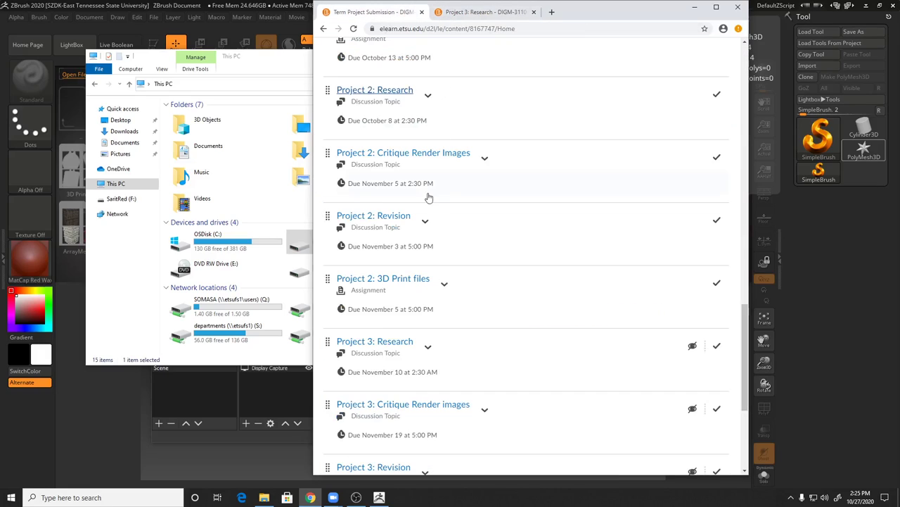
{"action": "left_click", "coordinate": [354, 29]}
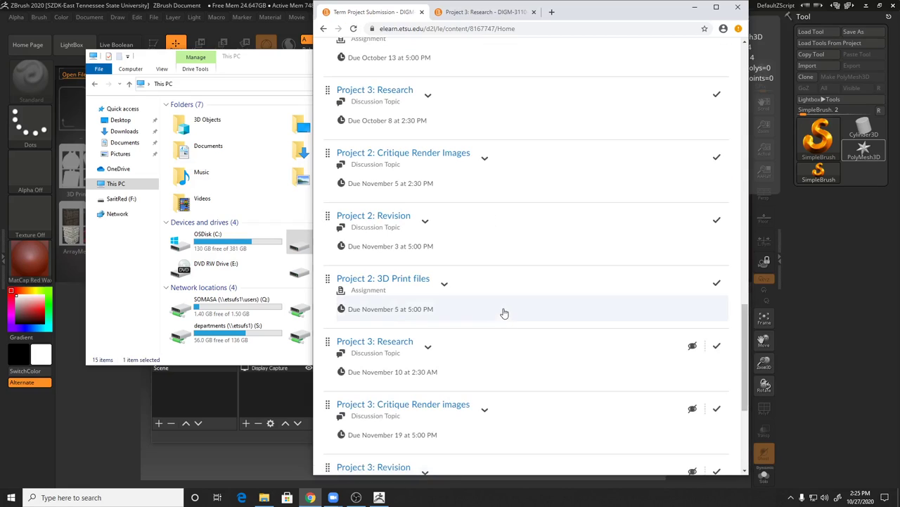
{"action": "left_click", "coordinate": [485, 158]}
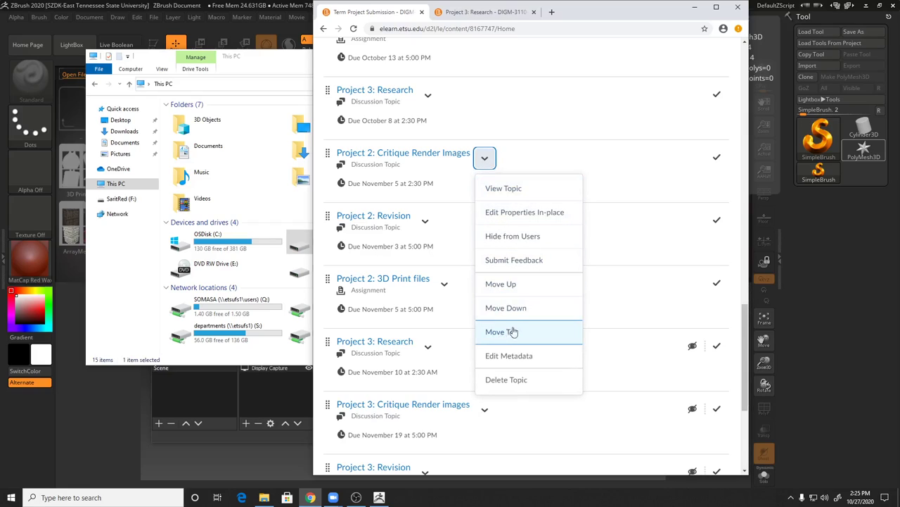
{"action": "left_click", "coordinate": [506, 379]}
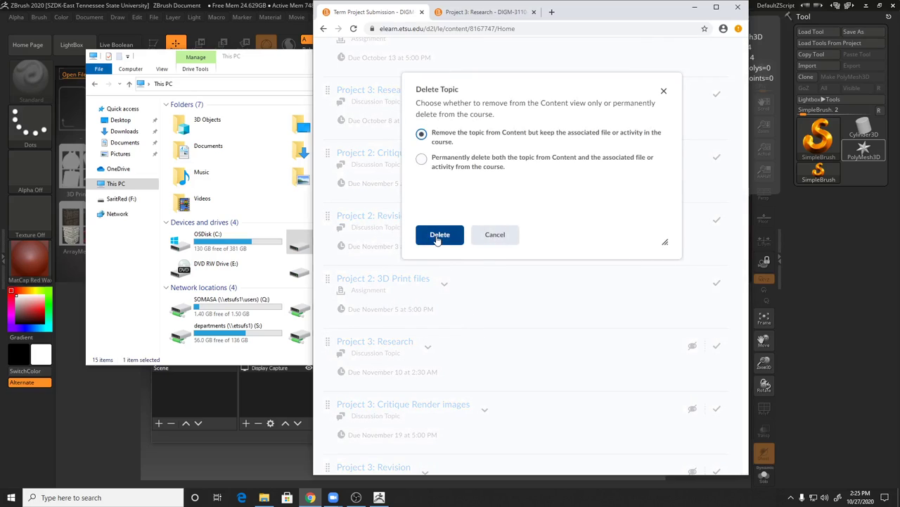
{"action": "left_click", "coordinate": [438, 237]}
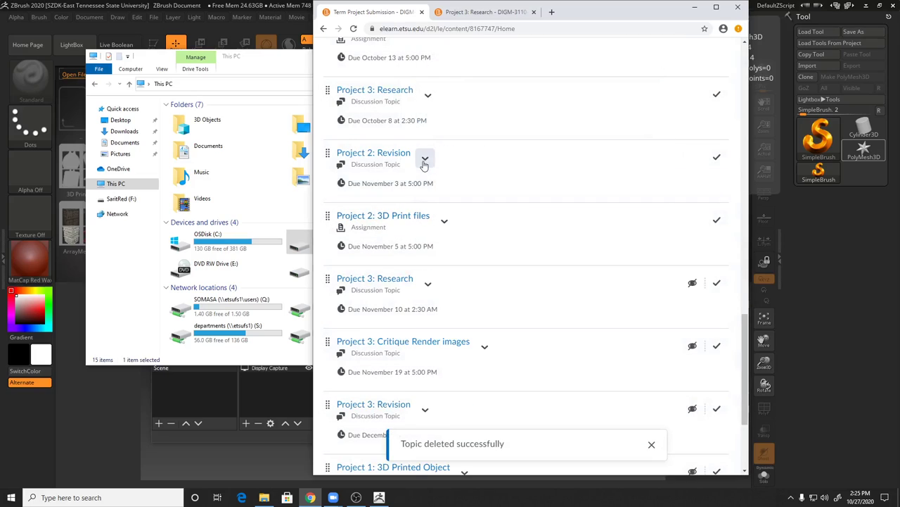
Step: Remove the Project 2: Revision topic from Content while keeping its associated activity in the course
{"action": "left_click", "coordinate": [425, 160]}
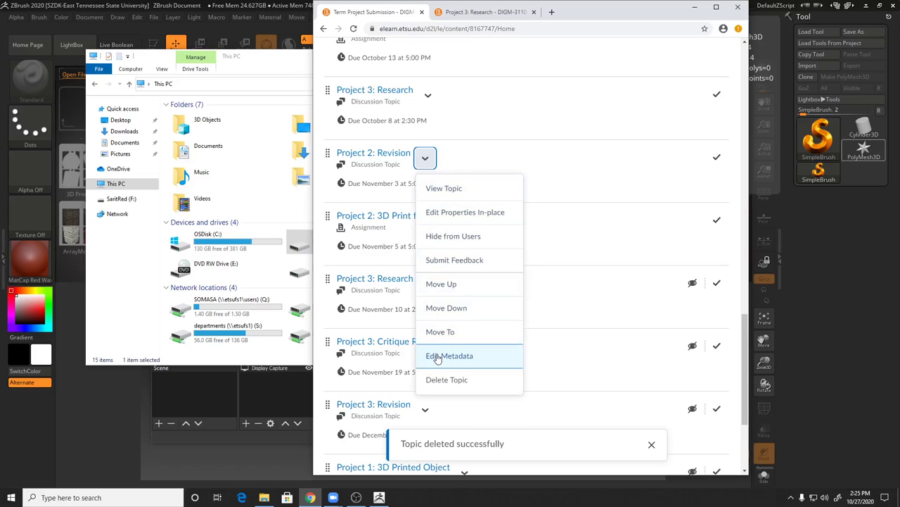
{"action": "left_click", "coordinate": [438, 380]}
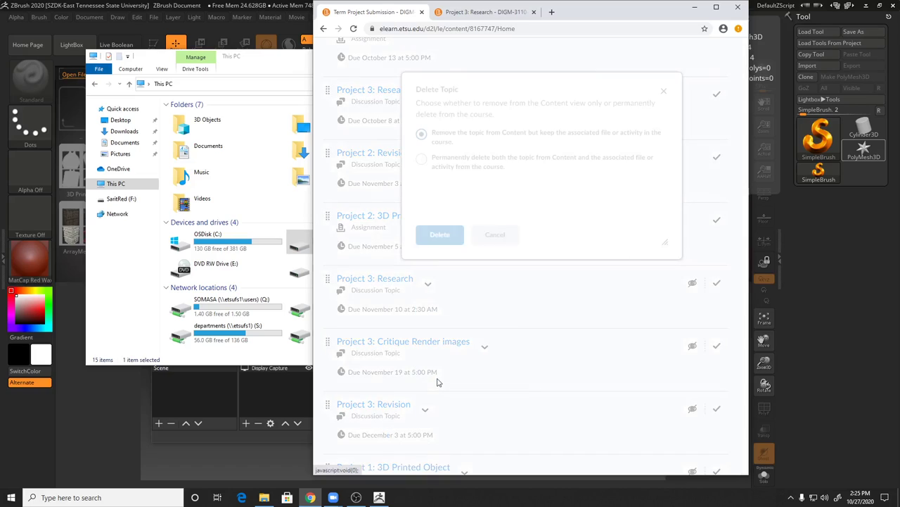
{"action": "left_click", "coordinate": [442, 237]}
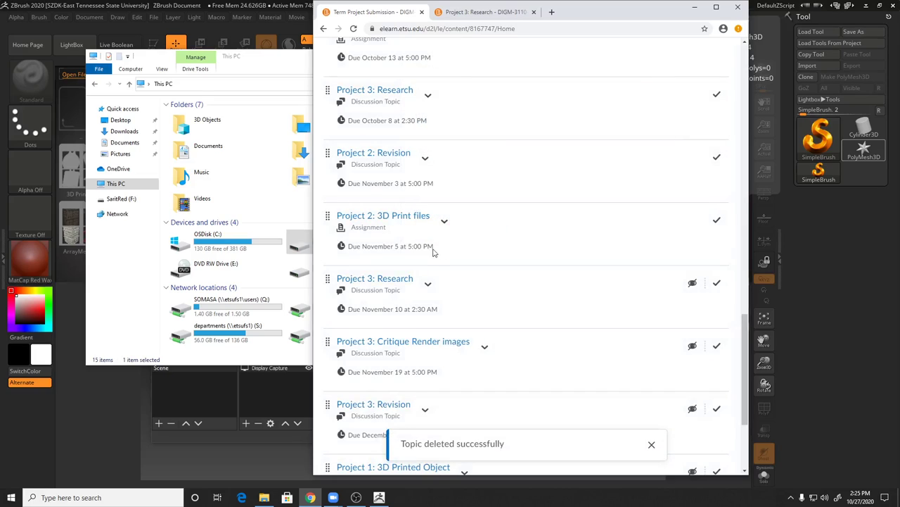
Step: Remove the Project 2: 3D Print files topic from Content while keeping its associated activity in the course
{"action": "left_click", "coordinate": [444, 158]}
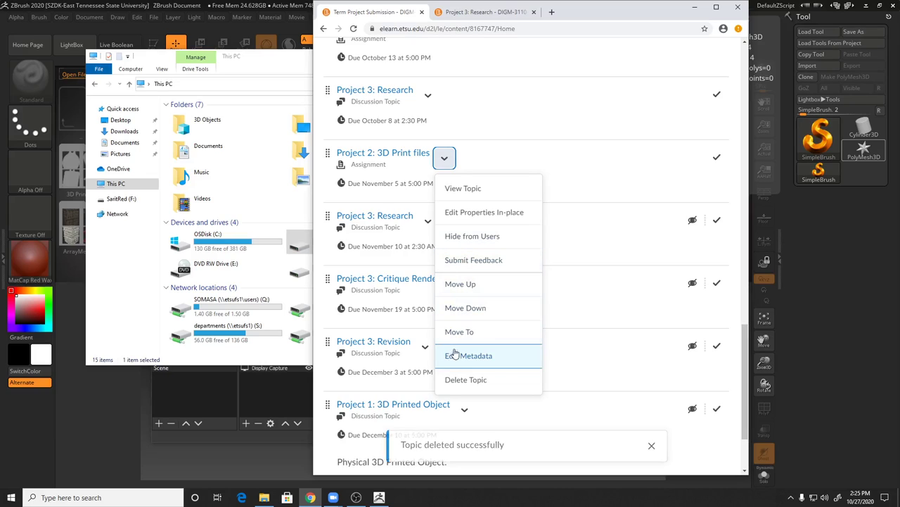
{"action": "left_click", "coordinate": [457, 379]}
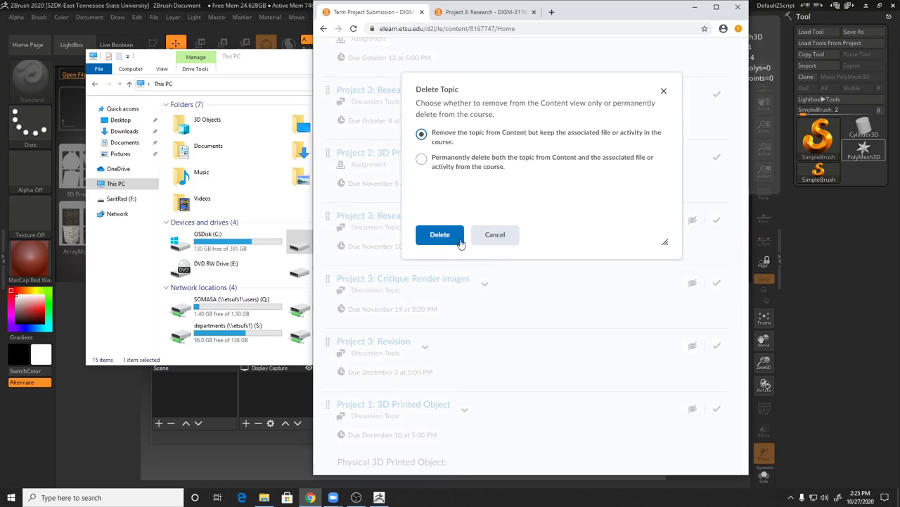
{"action": "left_click", "coordinate": [440, 235]}
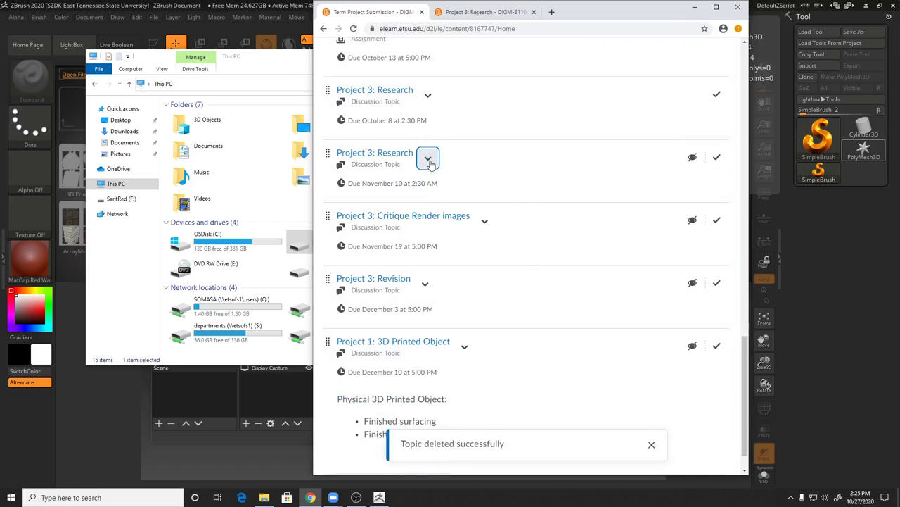
Step: Remove the duplicate Project 3: Research topic due November 10 from Content, keeping its associated activity in the course
{"action": "left_click", "coordinate": [428, 159]}
{"action": "left_click", "coordinate": [441, 358]}
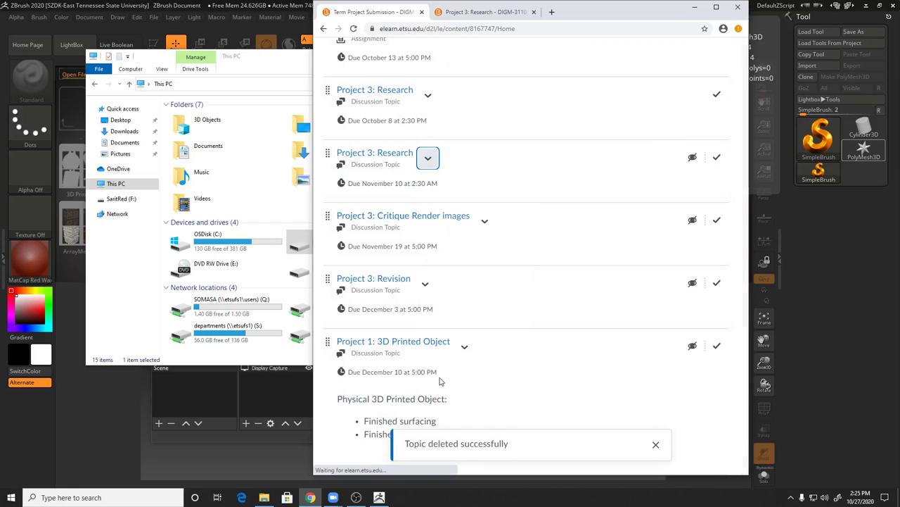
{"action": "left_click", "coordinate": [438, 233]}
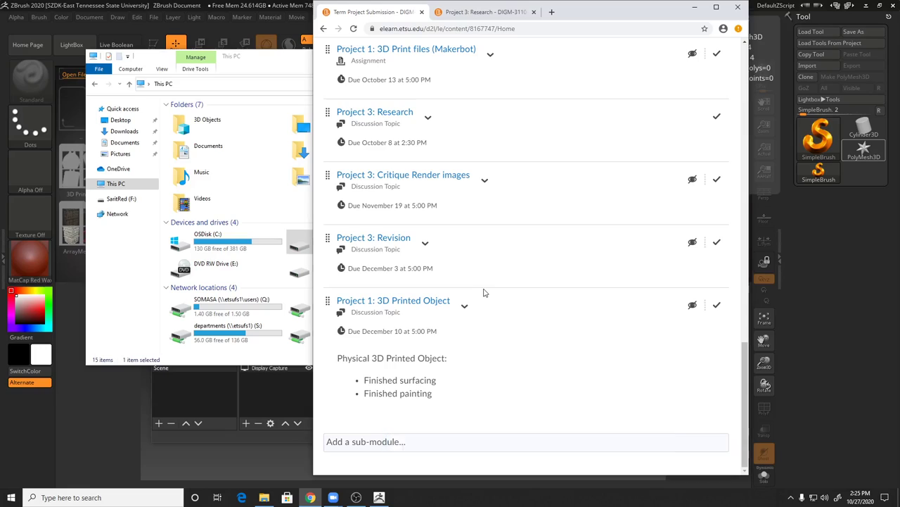
Step: Open the Project 3: Critique Render images discussion topic and make it visible to users
{"action": "left_click", "coordinate": [486, 182]}
{"action": "left_click", "coordinate": [450, 179]}
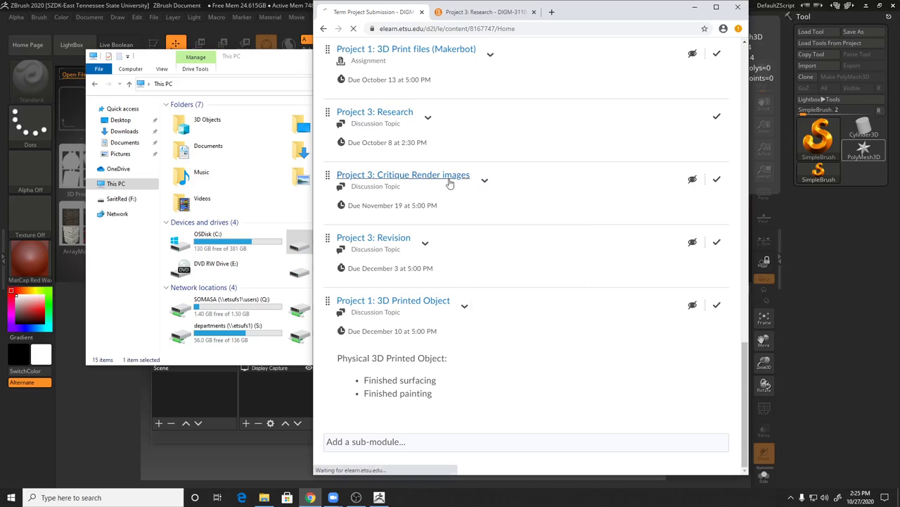
{"action": "scroll", "coordinate": [461, 281], "scroll_direction": "down", "scroll_amount": 2}
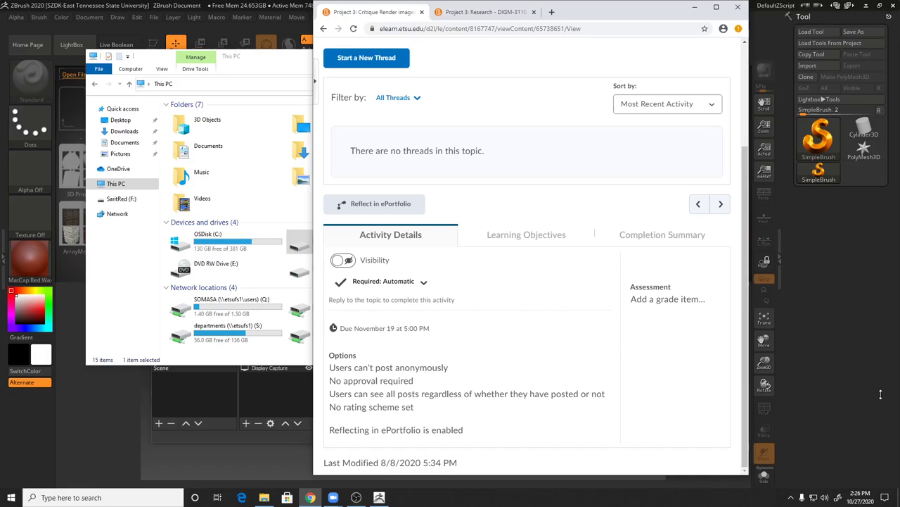
{"action": "left_click", "coordinate": [343, 260]}
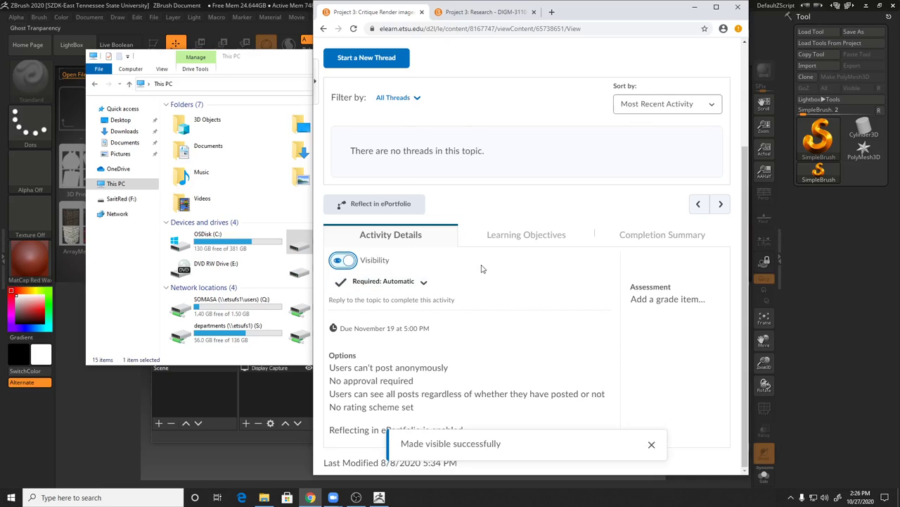
Step: Return to the Term Project Submission module in Content and review the Project 3 topics and their due dates
{"action": "scroll", "coordinate": [483, 270], "scroll_direction": "up", "scroll_amount": 2}
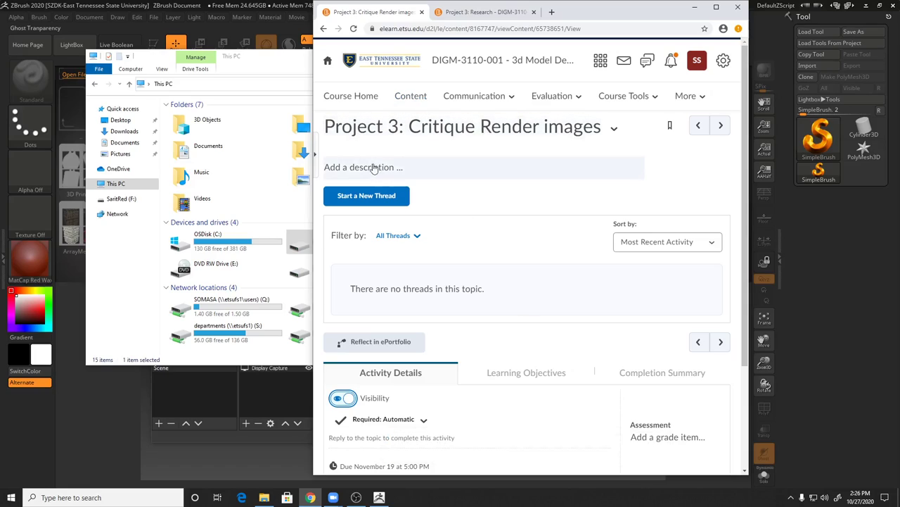
{"action": "left_click", "coordinate": [401, 100]}
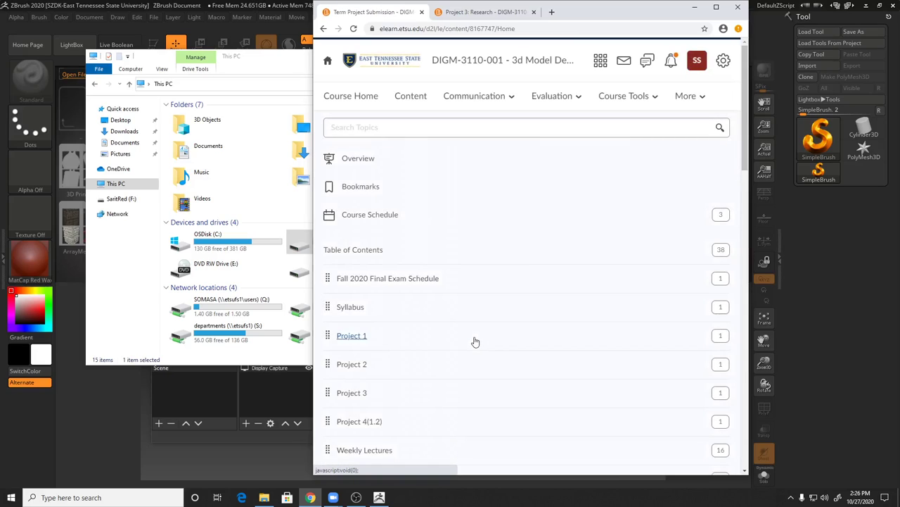
{"action": "scroll", "coordinate": [471, 341], "scroll_direction": "down", "scroll_amount": 2}
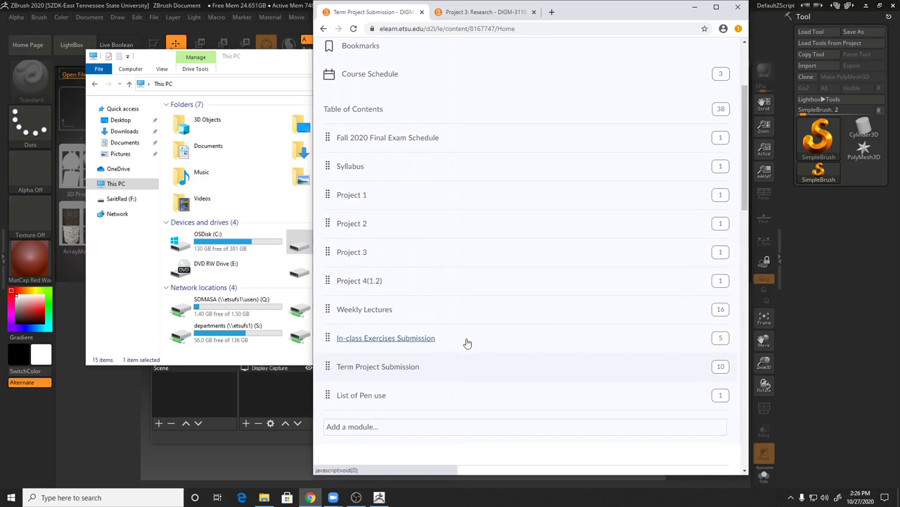
{"action": "left_click", "coordinate": [396, 374]}
{"action": "scroll", "coordinate": [454, 380], "scroll_direction": "down", "scroll_amount": 4}
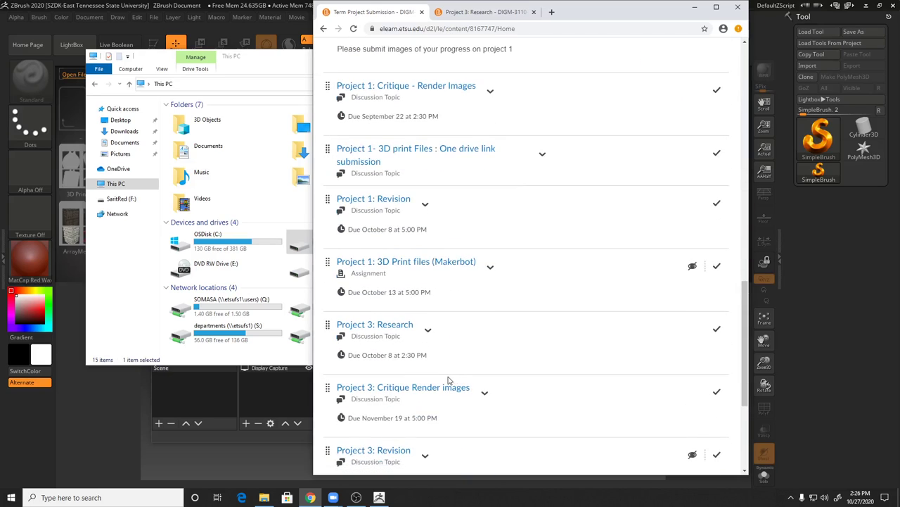
{"action": "scroll", "coordinate": [424, 371], "scroll_direction": "down", "scroll_amount": 3}
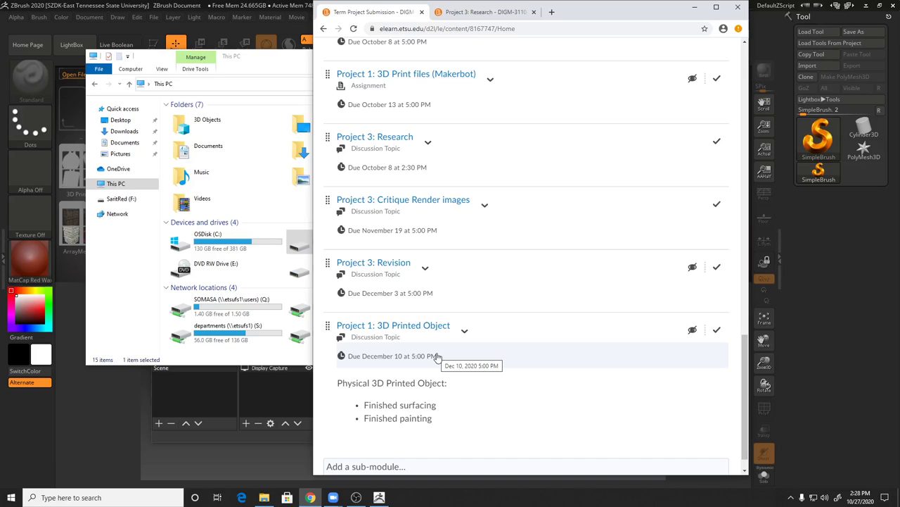
Step: Open the course home page, examine the upcoming calendar events, and check them again after refreshing the page
{"action": "scroll", "coordinate": [458, 141], "scroll_direction": "up", "scroll_amount": 15}
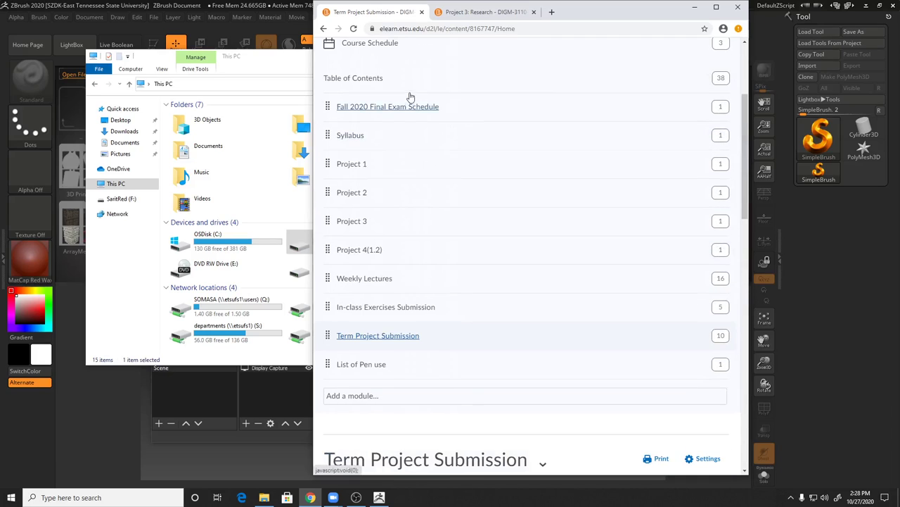
{"action": "scroll", "coordinate": [411, 96], "scroll_direction": "up", "scroll_amount": 3}
{"action": "left_click", "coordinate": [351, 96]}
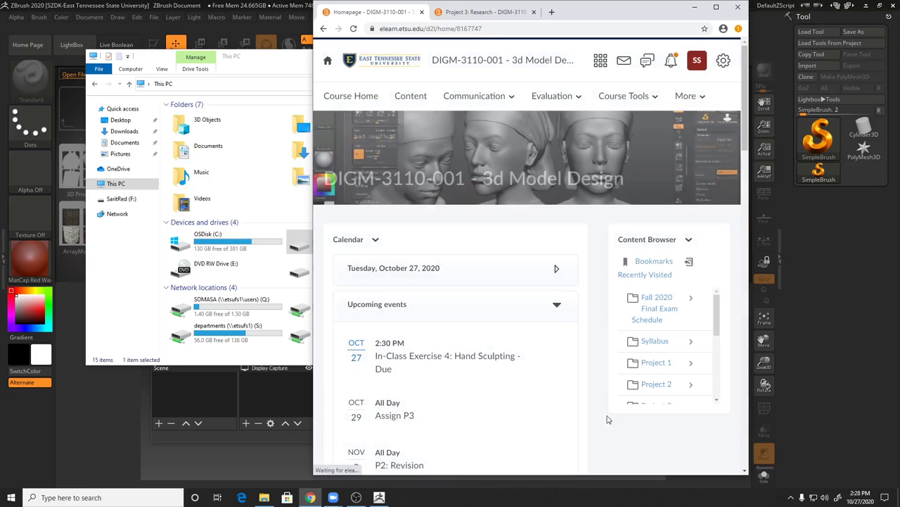
{"action": "scroll", "coordinate": [585, 396], "scroll_direction": "down", "scroll_amount": 3}
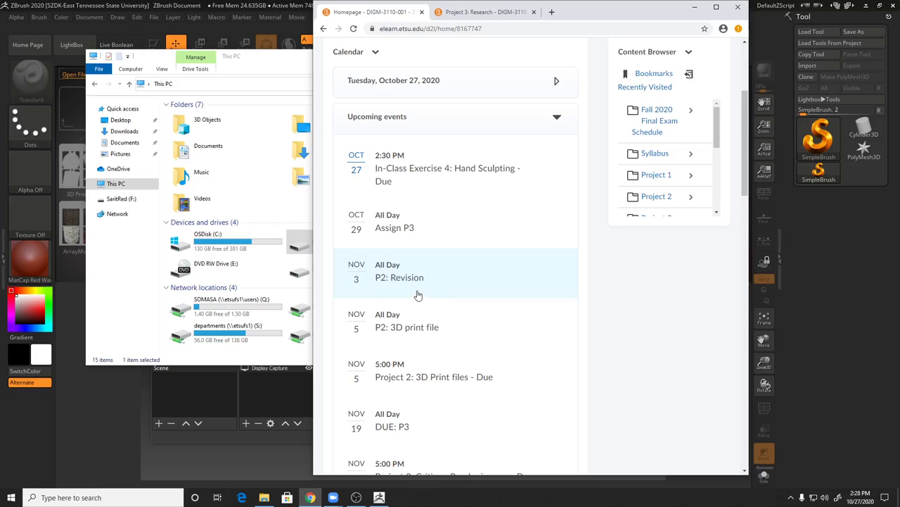
{"action": "scroll", "coordinate": [415, 340], "scroll_direction": "down", "scroll_amount": 2}
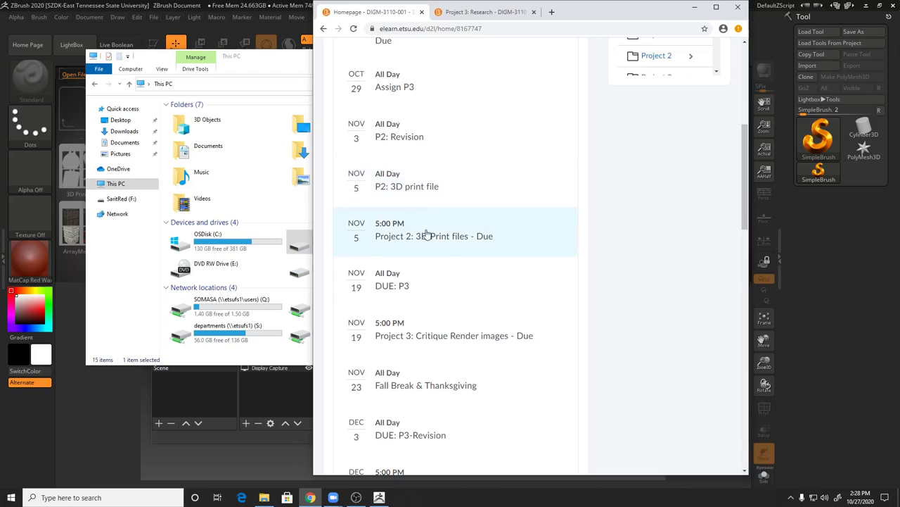
{"action": "scroll", "coordinate": [427, 239], "scroll_direction": "up", "scroll_amount": 2}
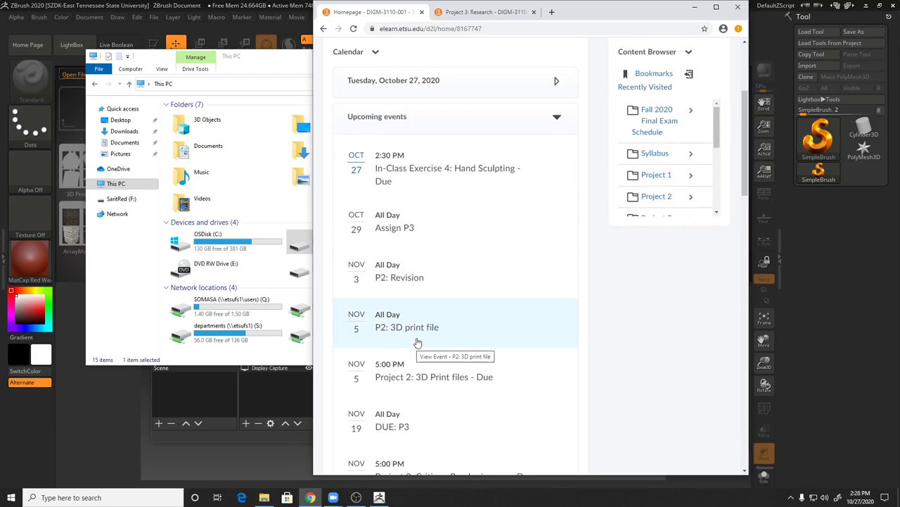
{"action": "scroll", "coordinate": [415, 169], "scroll_direction": "up", "scroll_amount": 3}
{"action": "left_click", "coordinate": [353, 29]}
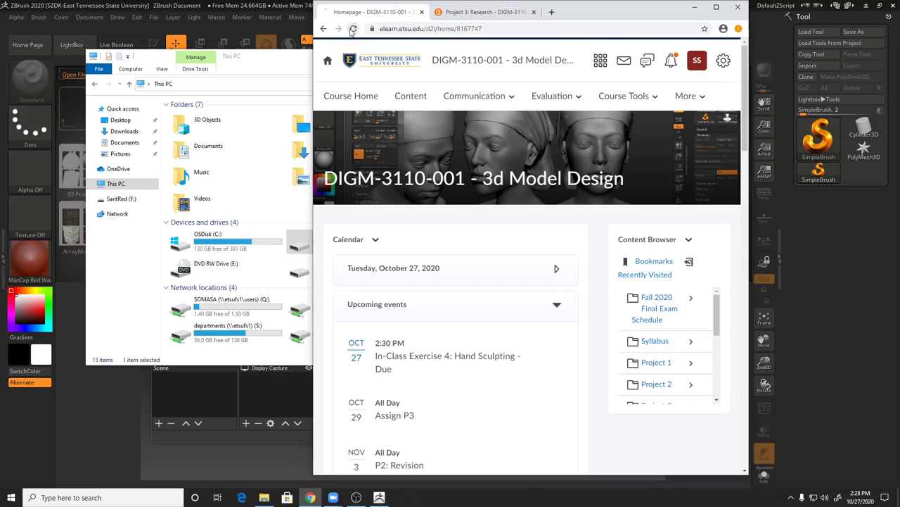
{"action": "scroll", "coordinate": [526, 358], "scroll_direction": "down", "scroll_amount": 3}
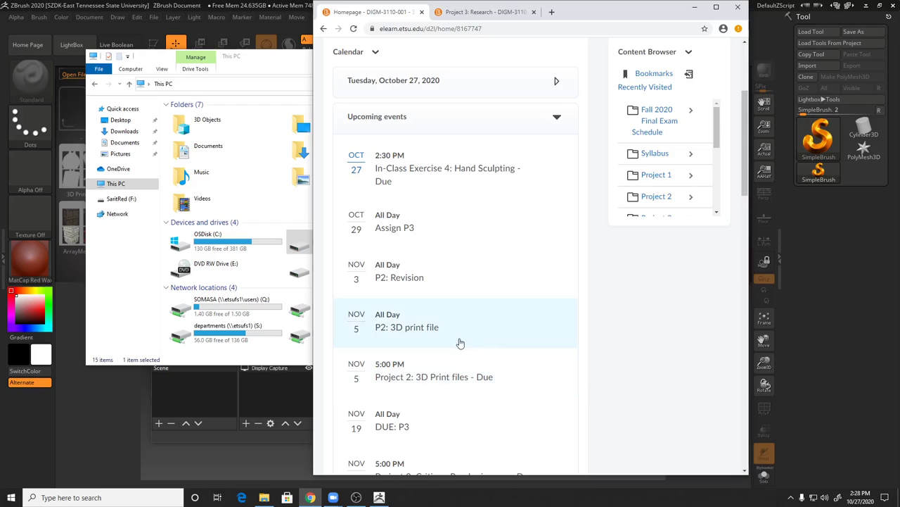
{"action": "scroll", "coordinate": [457, 394], "scroll_direction": "down", "scroll_amount": 2}
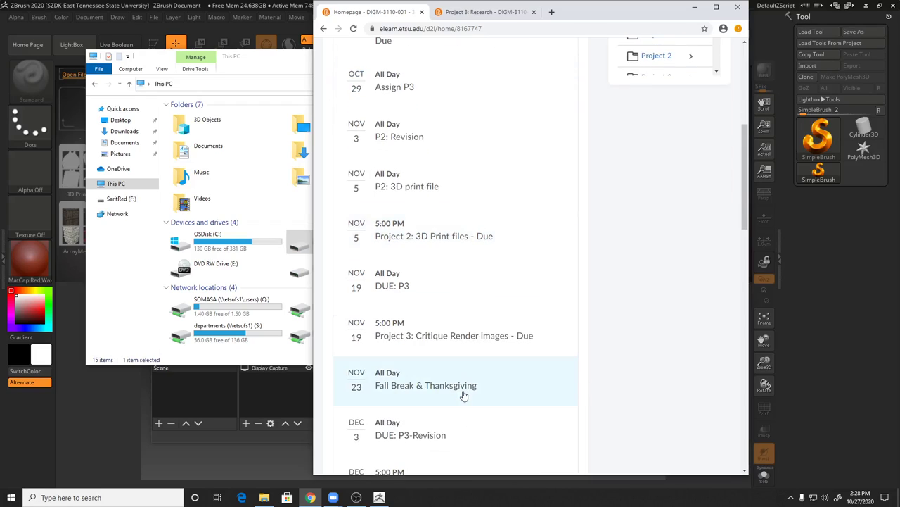
{"action": "scroll", "coordinate": [471, 256], "scroll_direction": "up", "scroll_amount": 1}
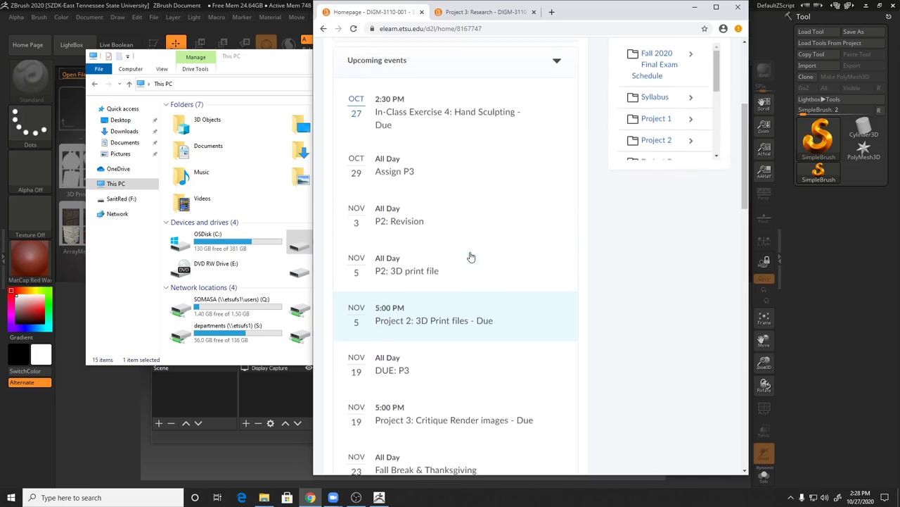
{"action": "scroll", "coordinate": [507, 105], "scroll_direction": "up", "scroll_amount": 3}
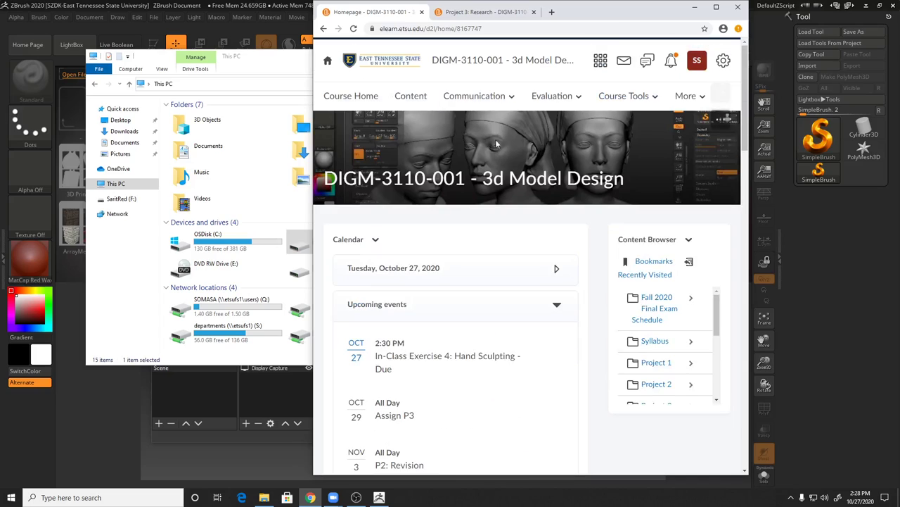
Step: Pause the recording in OBS, switch to ZBrush and hide LightBox
{"action": "left_click", "coordinate": [356, 498]}
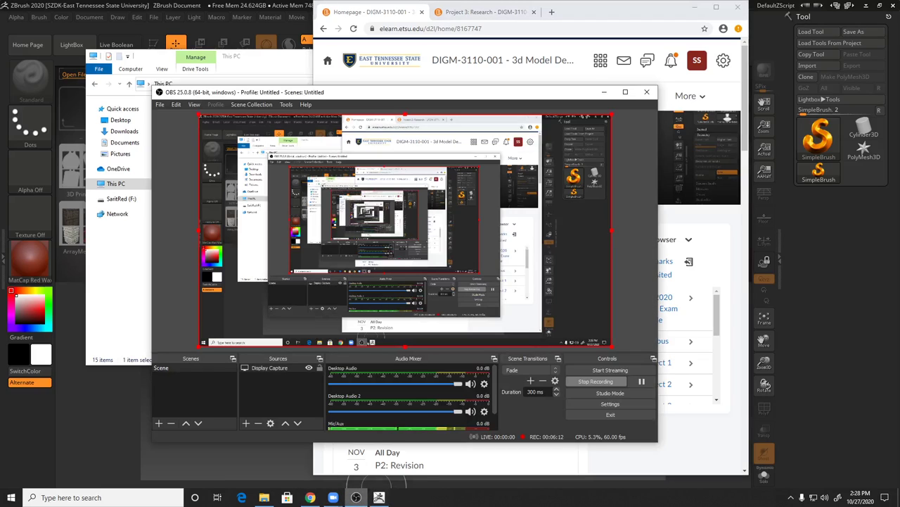
{"action": "left_click", "coordinate": [638, 380]}
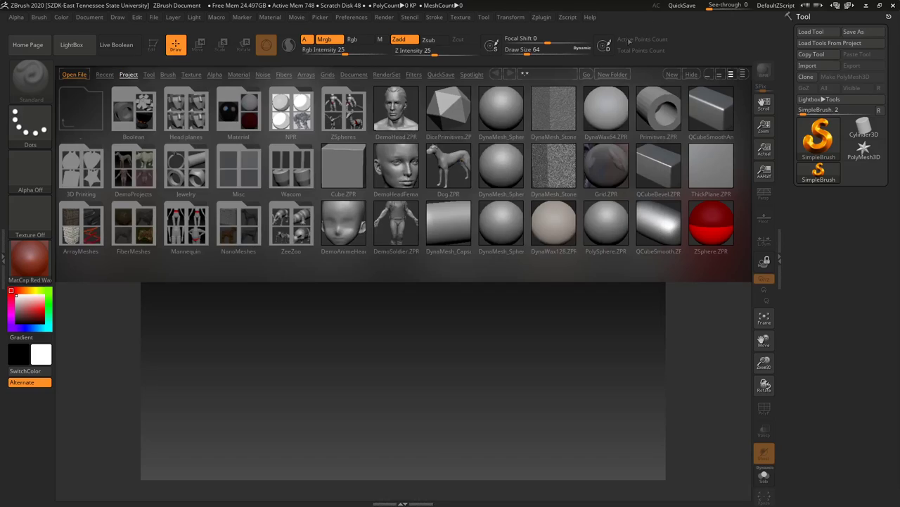
{"action": "left_click", "coordinate": [71, 44]}
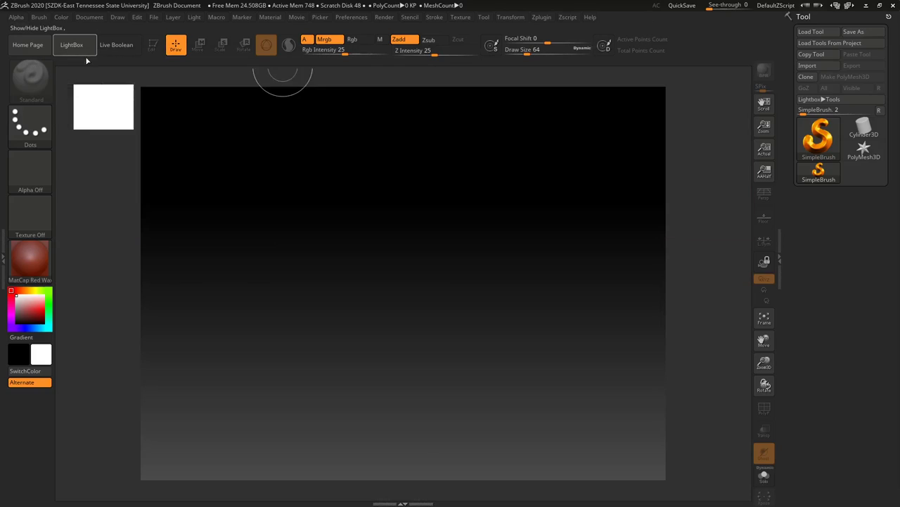
Step: Load the custom UI configuration file from the DIGM3110F20_Lectures folder on the Data (D:) drive
{"action": "left_click", "coordinate": [352, 17]}
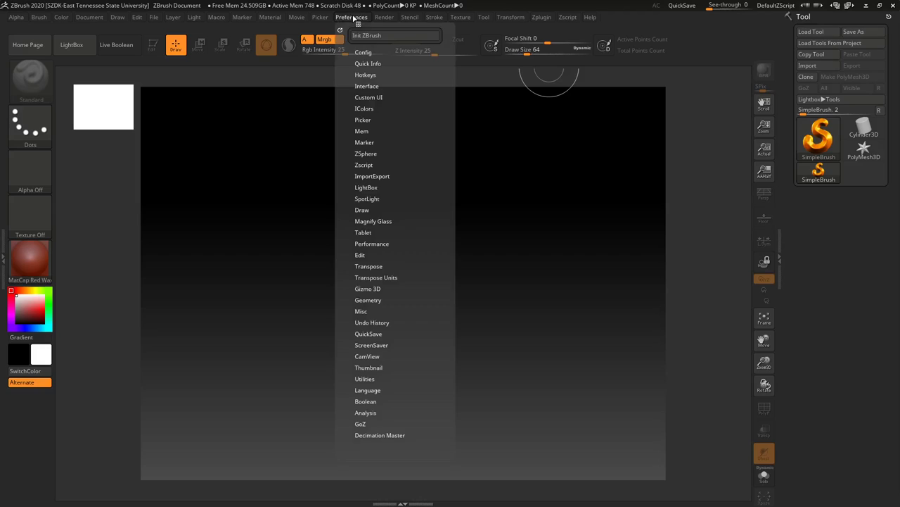
{"action": "left_click", "coordinate": [364, 53]}
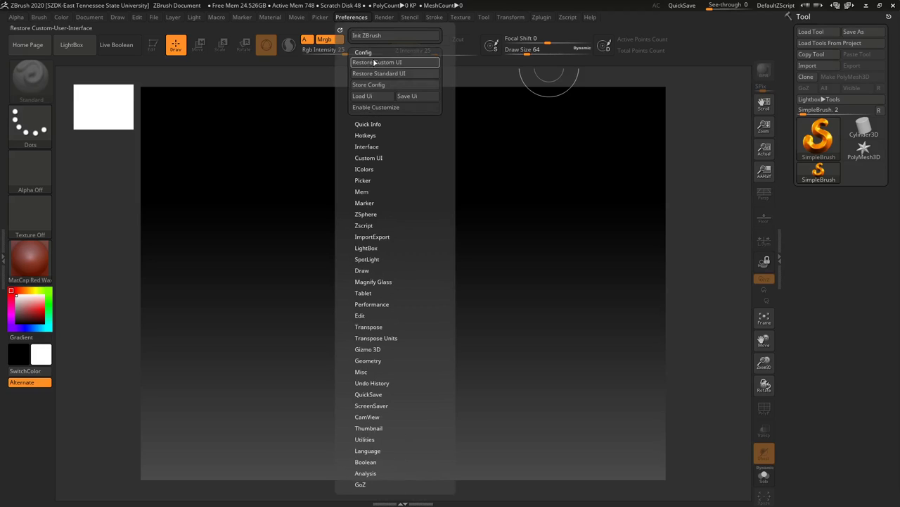
{"action": "left_click", "coordinate": [382, 98]}
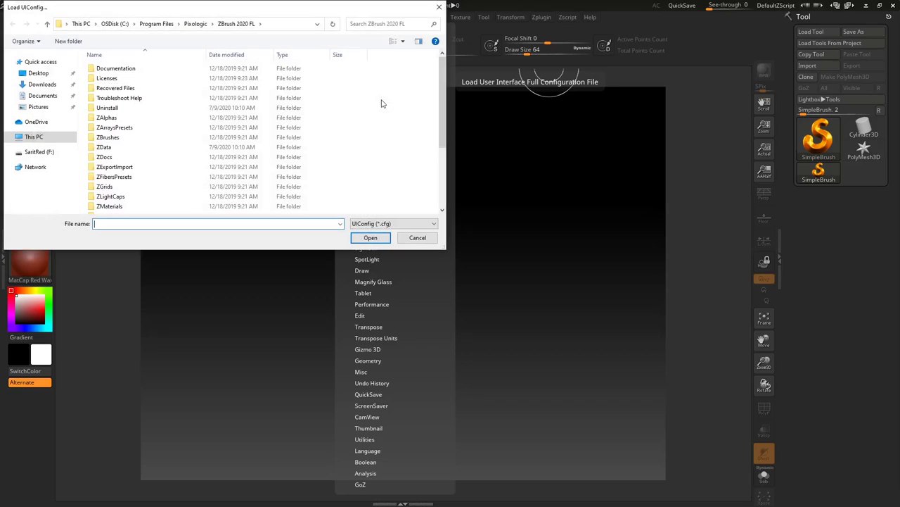
{"action": "left_click", "coordinate": [33, 137]}
{"action": "double_click", "coordinate": [240, 195]}
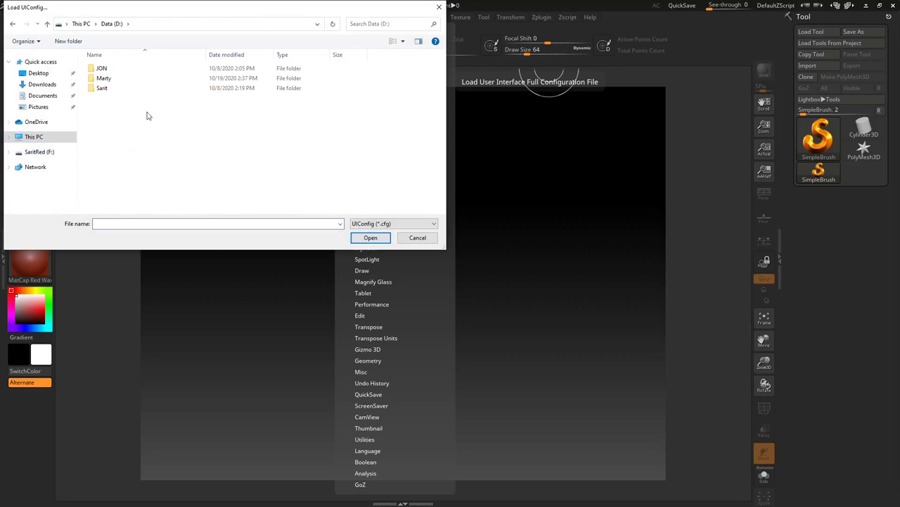
{"action": "double_click", "coordinate": [111, 88]}
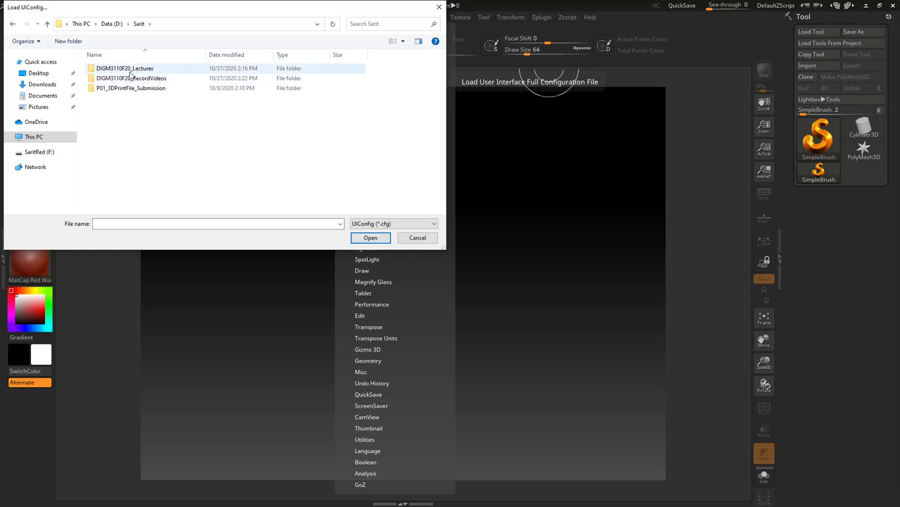
{"action": "double_click", "coordinate": [129, 73]}
{"action": "double_click", "coordinate": [121, 145]}
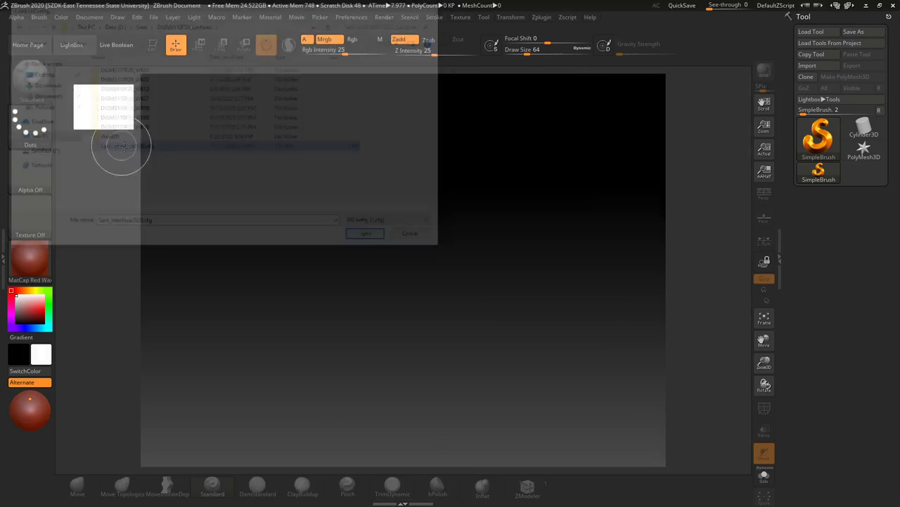
Step: Create a new document at window size and lower the background gradient range until the canvas is a flat colour
{"action": "left_click", "coordinate": [61, 17]}
{"action": "mouse_move", "coordinate": [89, 19]}
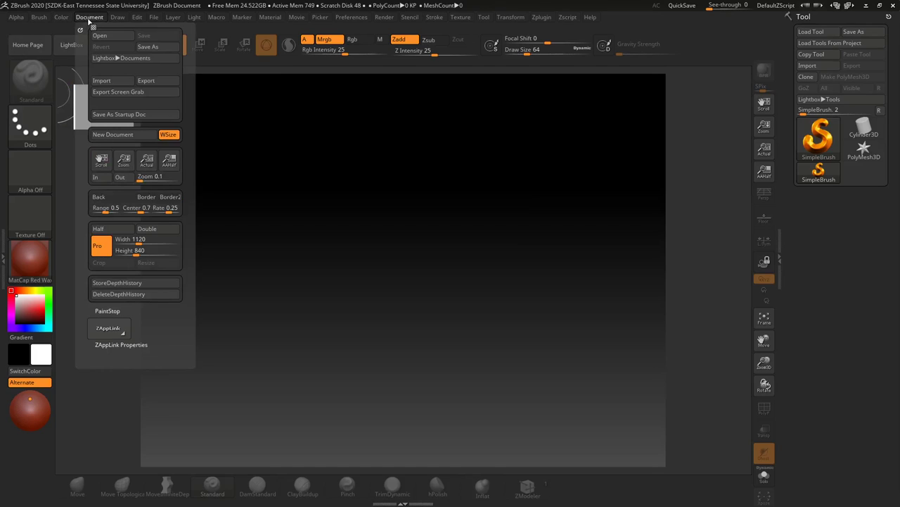
{"action": "left_click", "coordinate": [99, 136]}
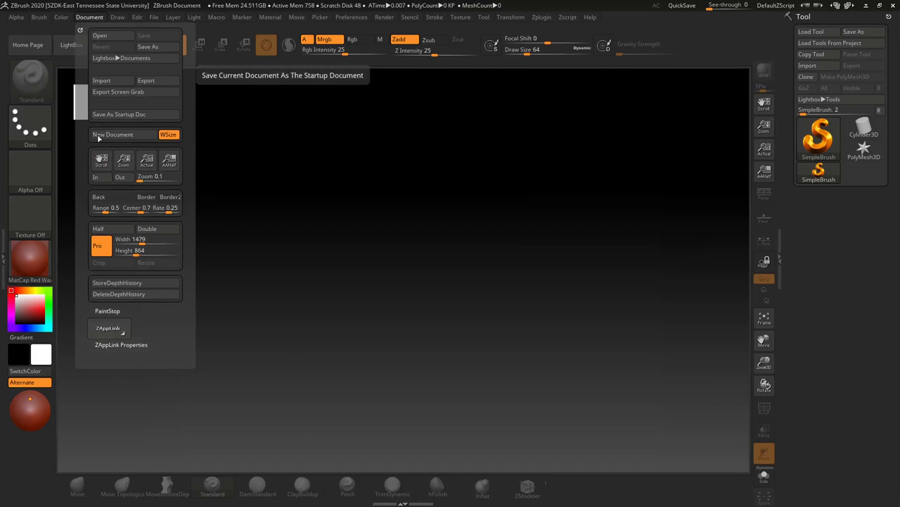
{"action": "left_click_drag", "start_coordinate": [112, 207], "coordinate": [93, 208]}
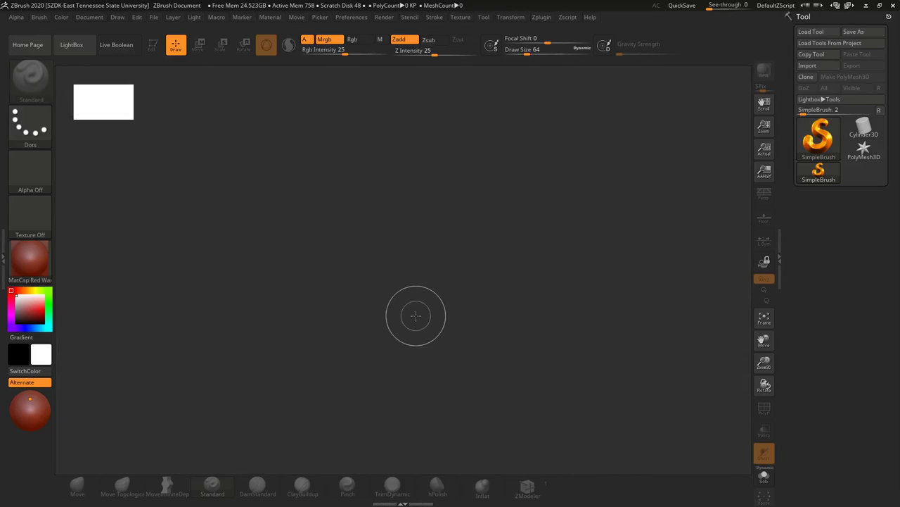
Step: Load the Figure04 tool from the WK10_ZBrush_tools folder inside DIGM3110F20_WK10
{"action": "left_click", "coordinate": [811, 32]}
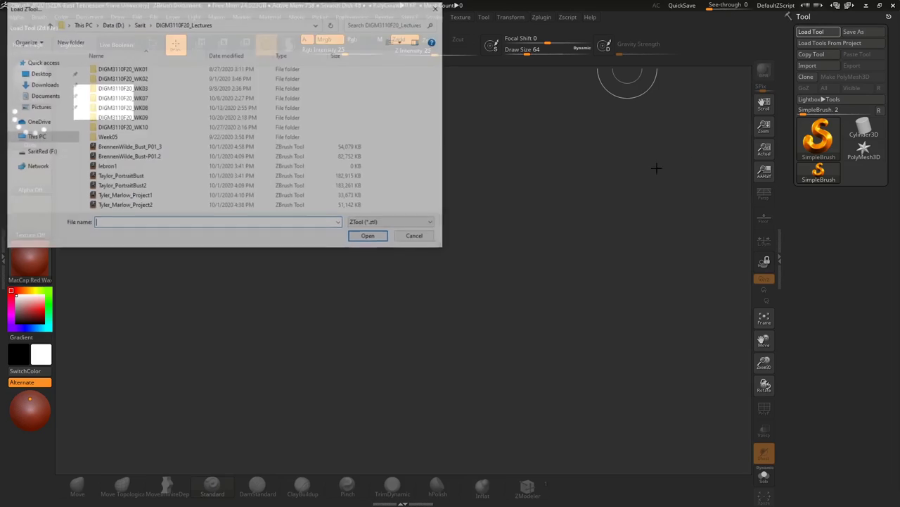
{"action": "left_click", "coordinate": [144, 129]}
{"action": "double_click", "coordinate": [144, 128]}
{"action": "double_click", "coordinate": [137, 82]}
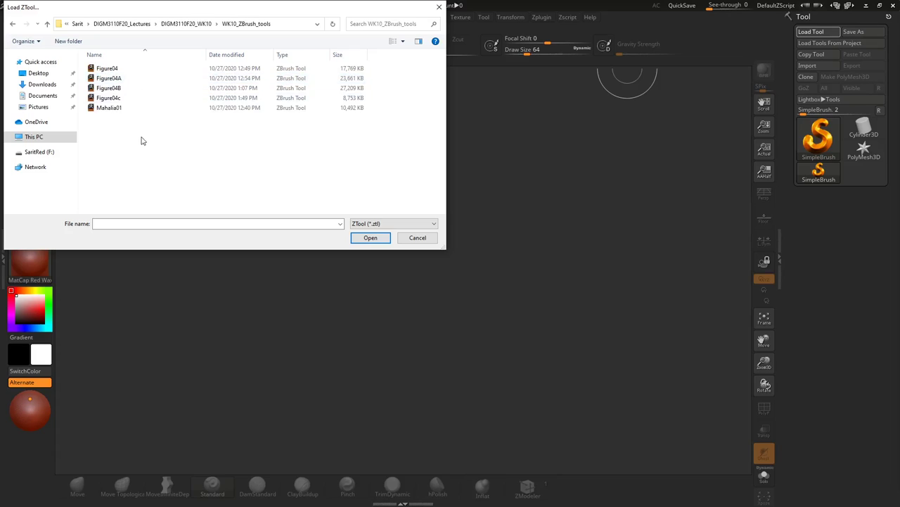
{"action": "left_click", "coordinate": [121, 98]}
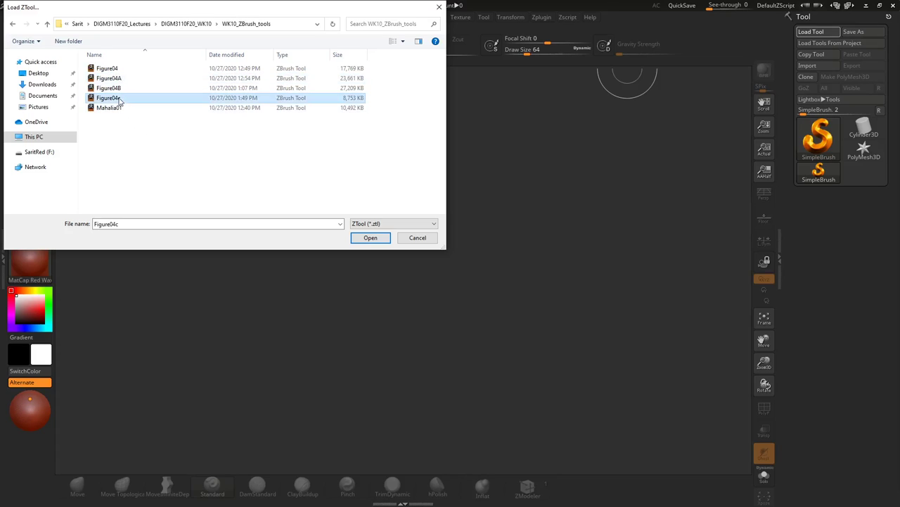
{"action": "double_click", "coordinate": [116, 68]}
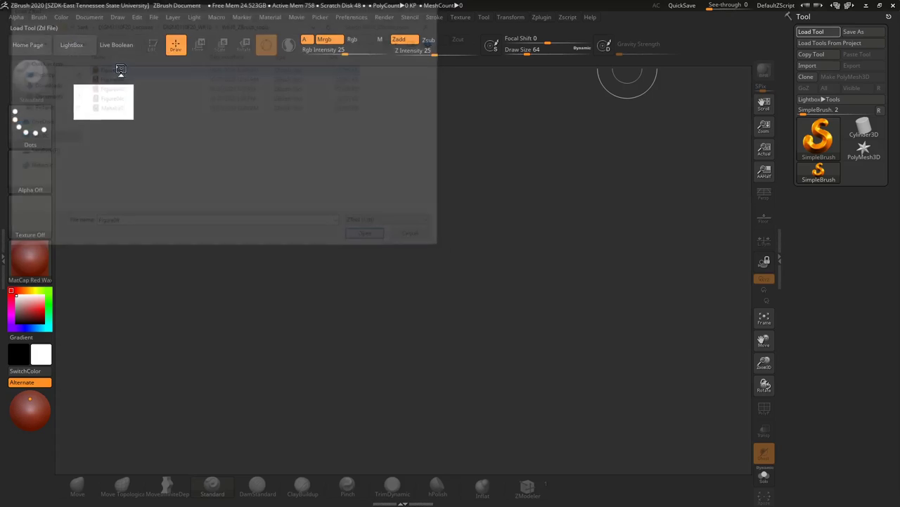
Step: Place the Figure04 model on the canvas, enter edit mode and clear the extra dropped copy of the figure
{"action": "left_click_drag", "start_coordinate": [379, 252], "coordinate": [382, 373]}
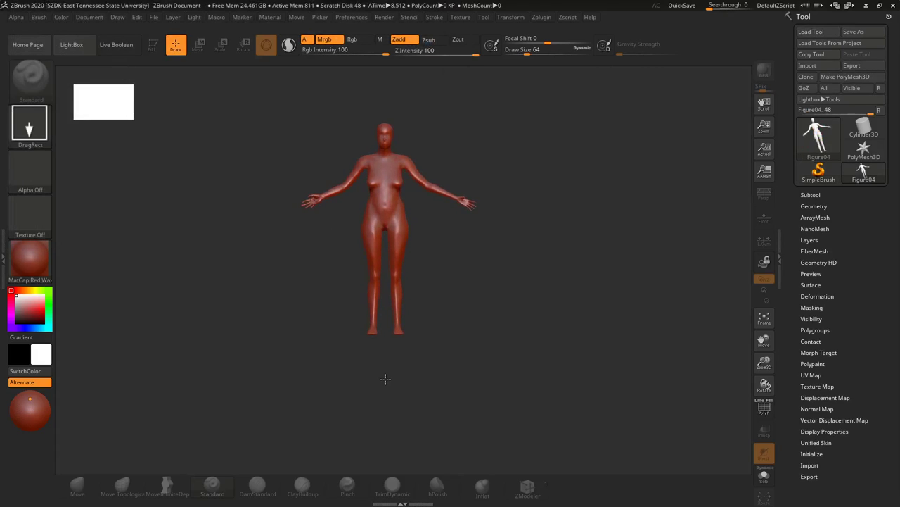
{"action": "left_click_drag", "start_coordinate": [439, 310], "coordinate": [440, 408]}
{"action": "key", "text": "t"}
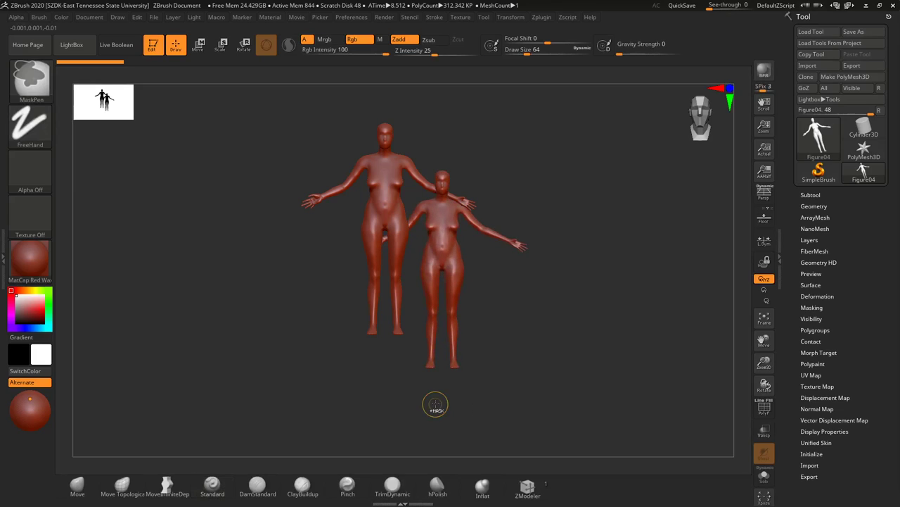
{"action": "key", "text": "ctrl+n"}
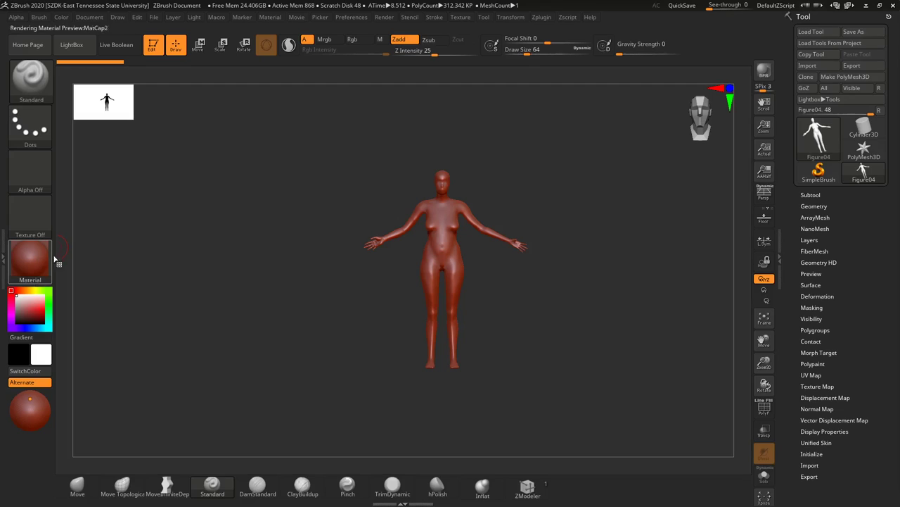
Step: Assign BasicMaterial to the figure and enlarge it in the view
{"action": "left_click", "coordinate": [36, 258]}
{"action": "left_click", "coordinate": [133, 374]}
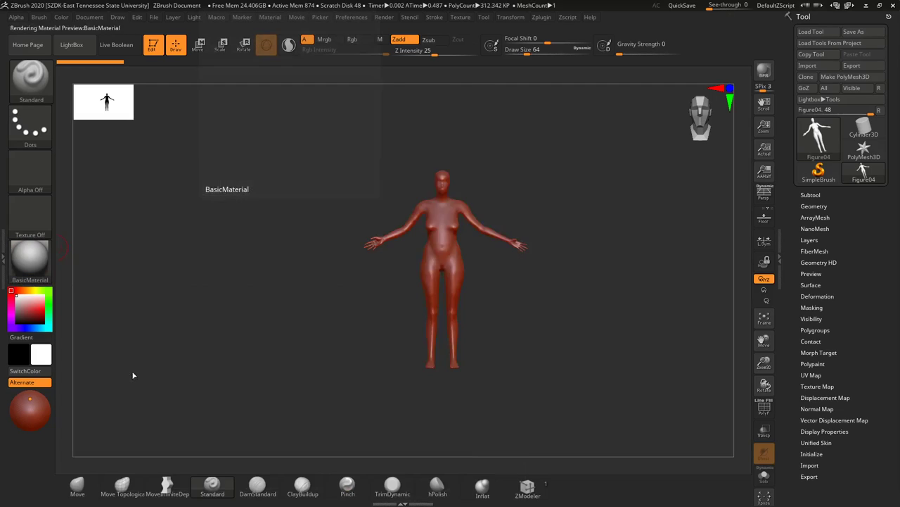
{"action": "left_click_drag", "start_coordinate": [540, 272], "coordinate": [543, 372], "text": "alt"}
{"action": "left_click_drag", "start_coordinate": [542, 257], "coordinate": [530, 352], "text": "alt"}
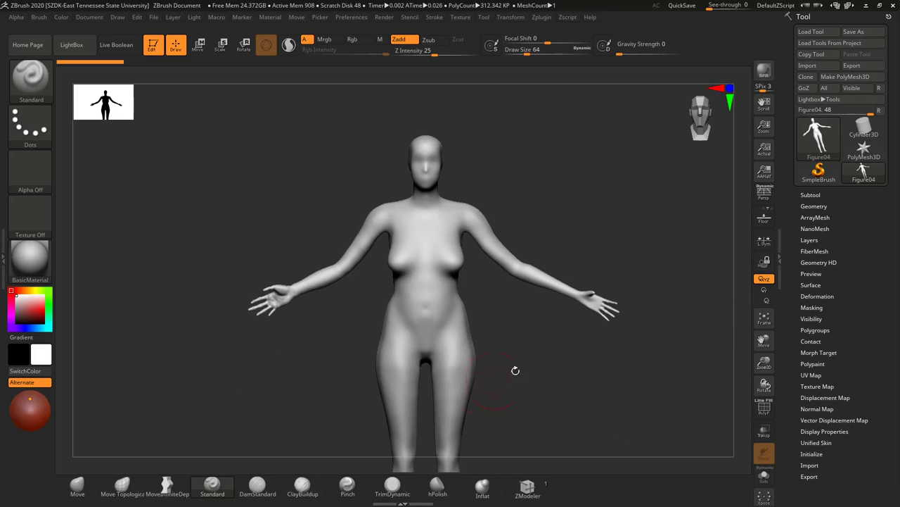
Step: Switch to File Explorer and open the Mahalia reference folder inside DIGM3110F20_WK10 on the Data (D:) drive
{"action": "key", "text": "alt+Tab"}
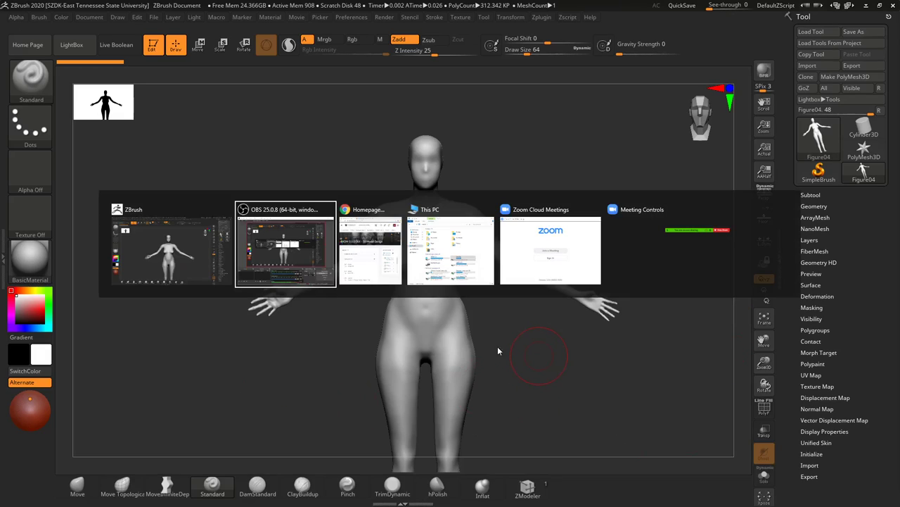
{"action": "left_click", "coordinate": [446, 264]}
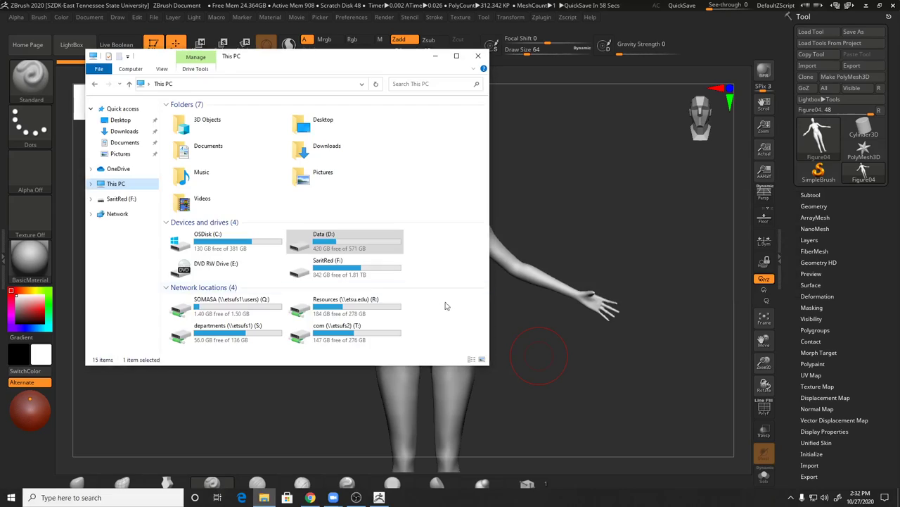
{"action": "double_click", "coordinate": [346, 252]}
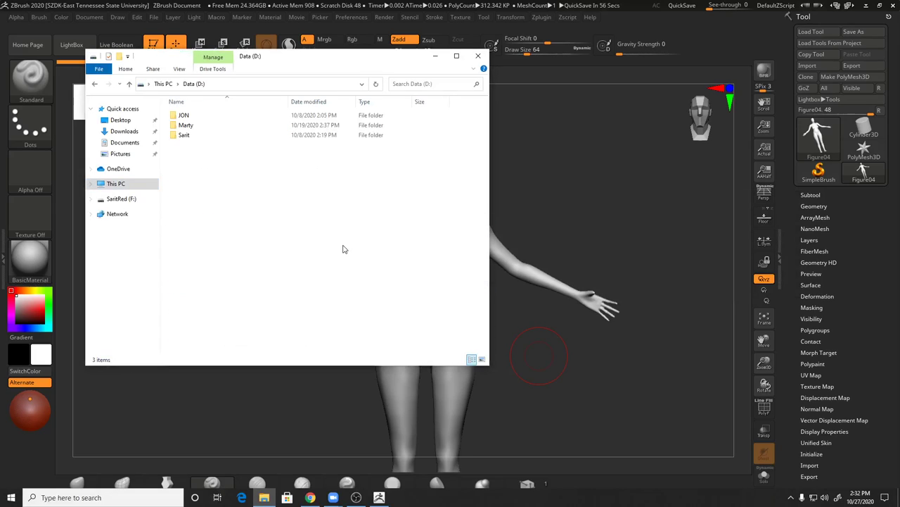
{"action": "double_click", "coordinate": [191, 137]}
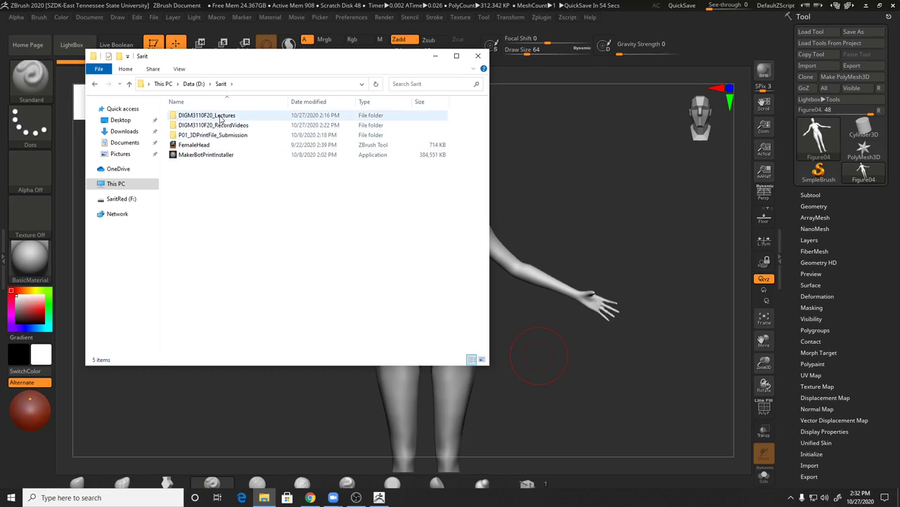
{"action": "double_click", "coordinate": [220, 117]}
{"action": "double_click", "coordinate": [225, 176]}
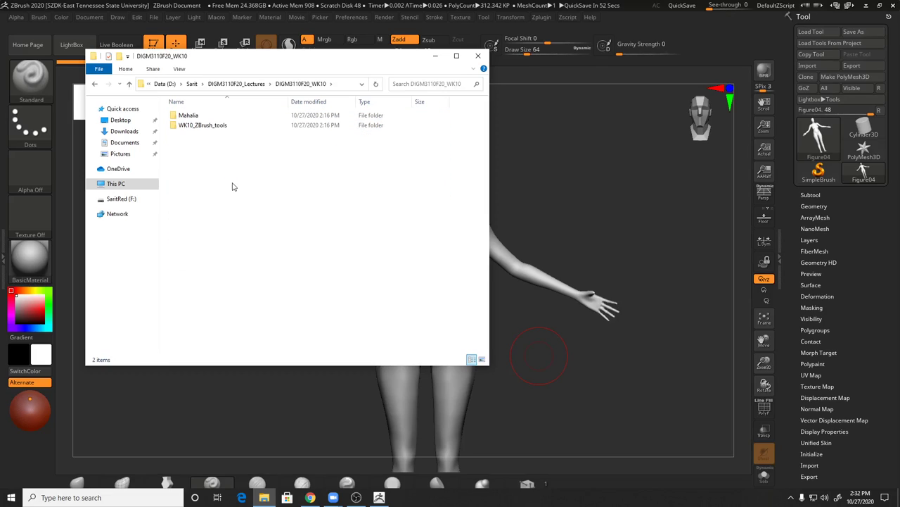
{"action": "double_click", "coordinate": [193, 116]}
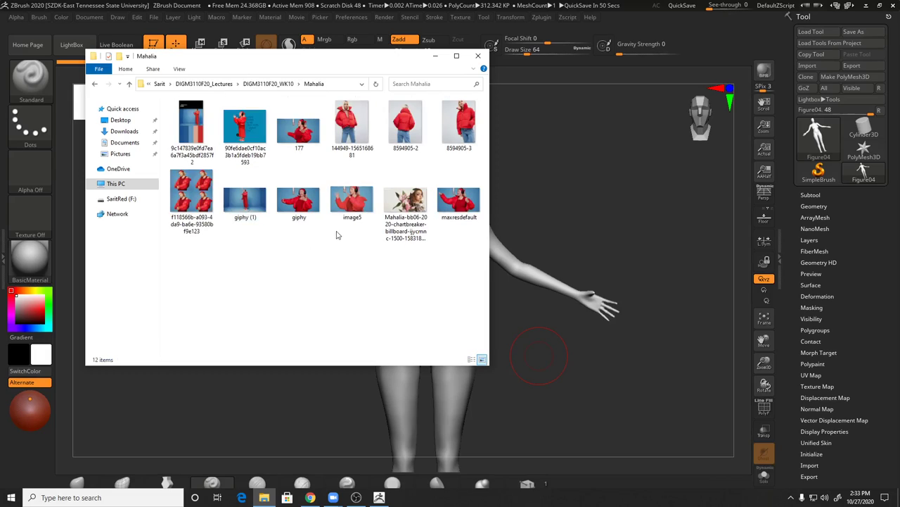
Step: Open the maxresdefault reference photo and move its window clear of the folder's thumbnails
{"action": "left_click", "coordinate": [455, 206]}
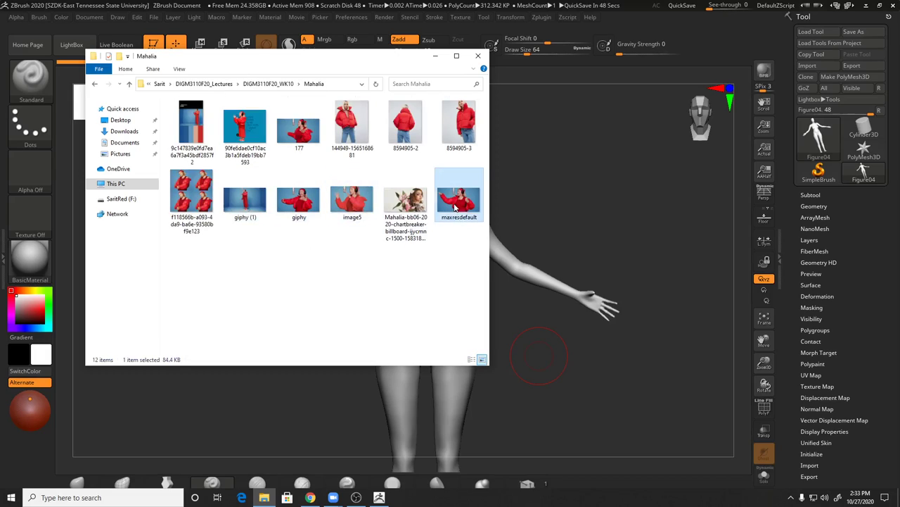
{"action": "double_click", "coordinate": [455, 206]}
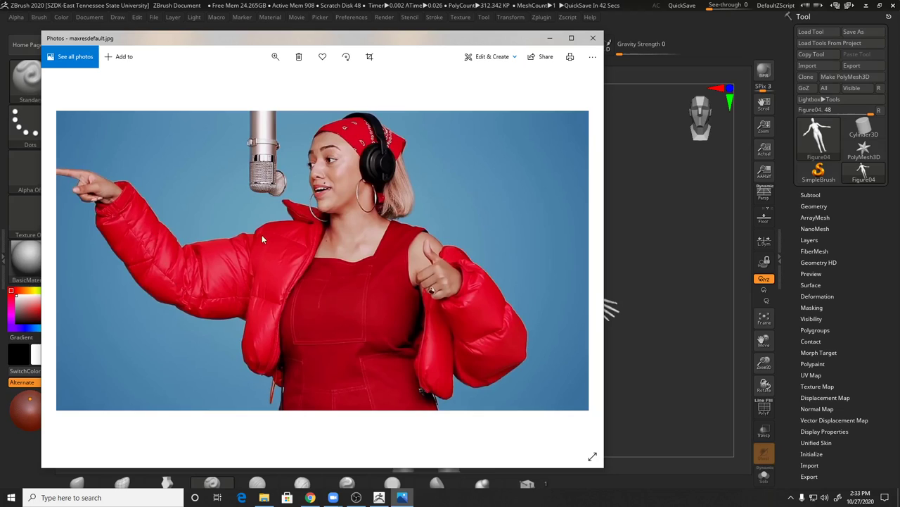
{"action": "left_click_drag", "start_coordinate": [406, 48], "coordinate": [602, 245]}
Step: Open the full-body giphy (1) reference and move its window to the second display
{"action": "left_click", "coordinate": [247, 132]}
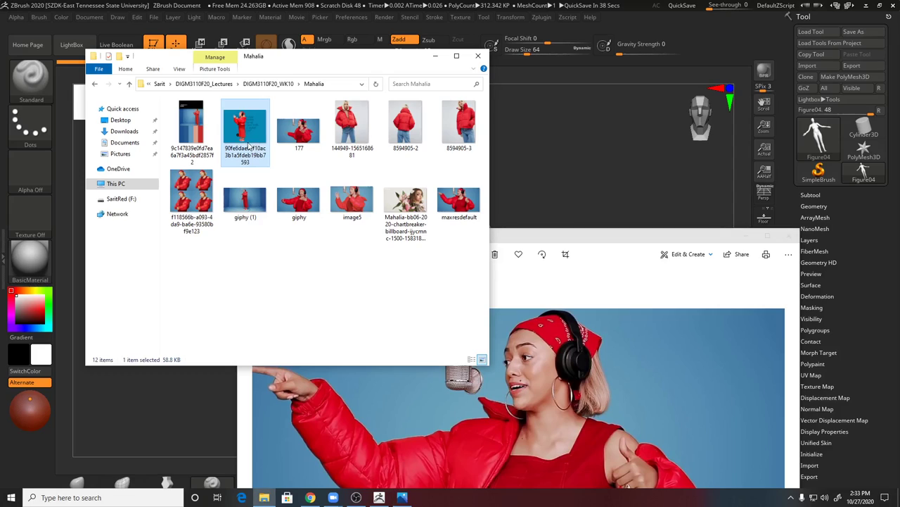
{"action": "double_click", "coordinate": [245, 199]}
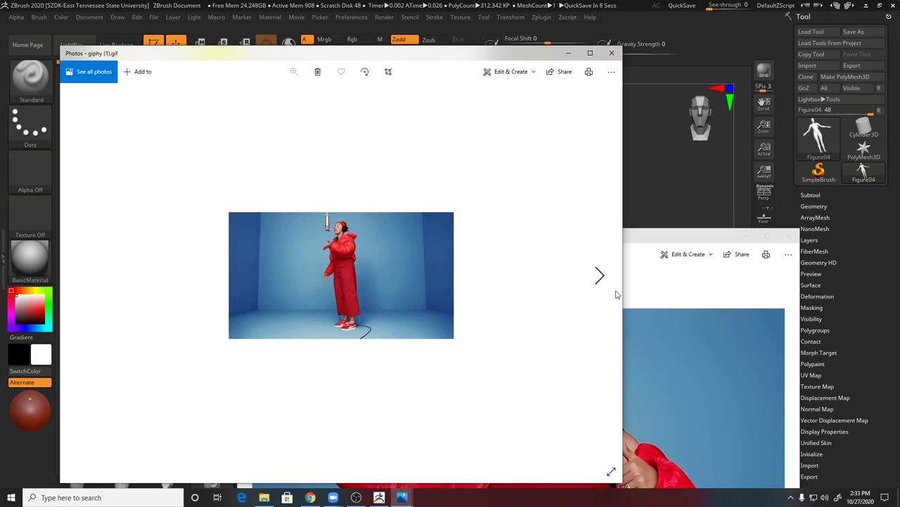
{"action": "left_click_drag", "start_coordinate": [544, 55], "coordinate": [899, 65]}
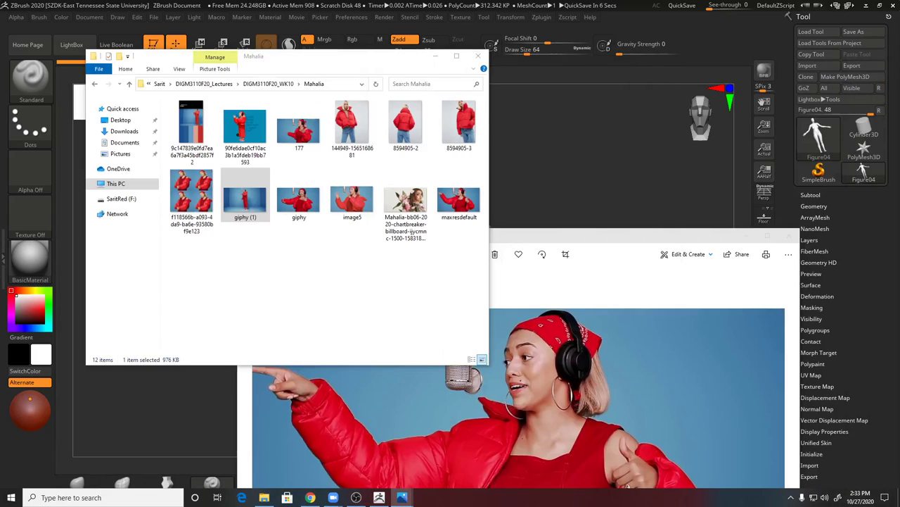
Step: Move the maxresdefault photo to the second display and minimise the reference folder to return to ZBrush
{"action": "left_click_drag", "start_coordinate": [673, 238], "coordinate": [614, 100]}
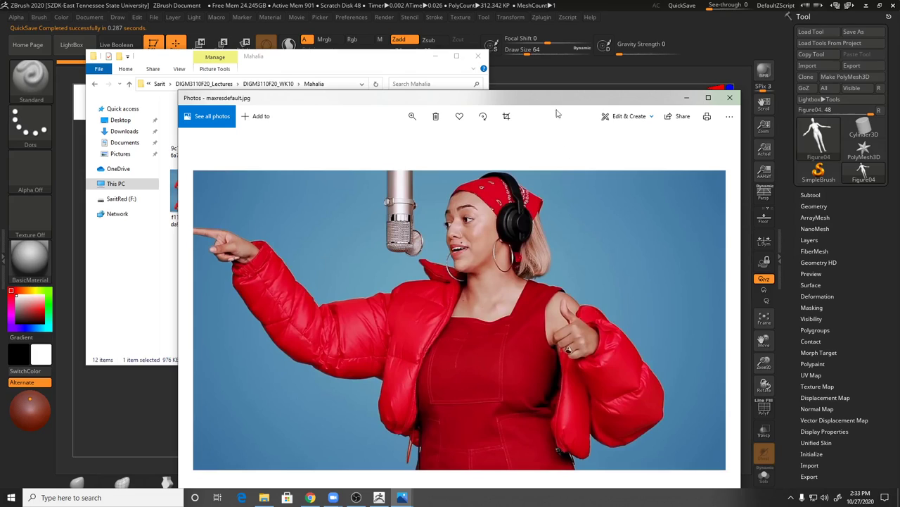
{"action": "left_click_drag", "start_coordinate": [486, 106], "coordinate": [899, 137]}
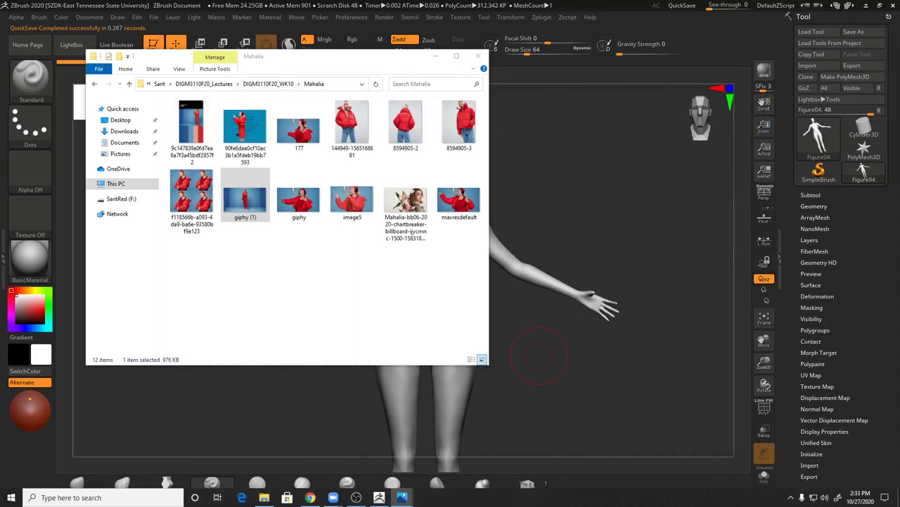
{"action": "left_click", "coordinate": [435, 56]}
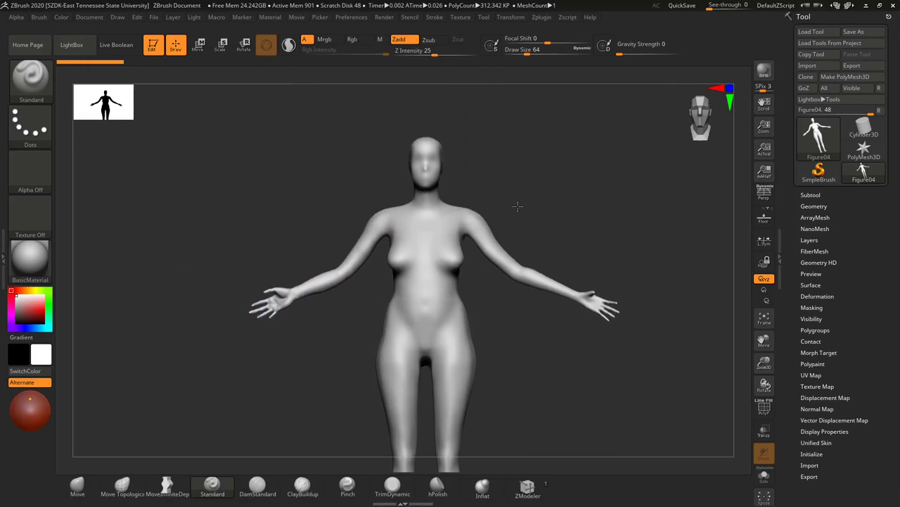
Step: Examine the figure's head and upper body up close and compare them with the maxresdefault reference photo
{"action": "key", "text": "shift"}
{"action": "left_click_drag", "start_coordinate": [528, 215], "coordinate": [507, 166], "text": "alt"}
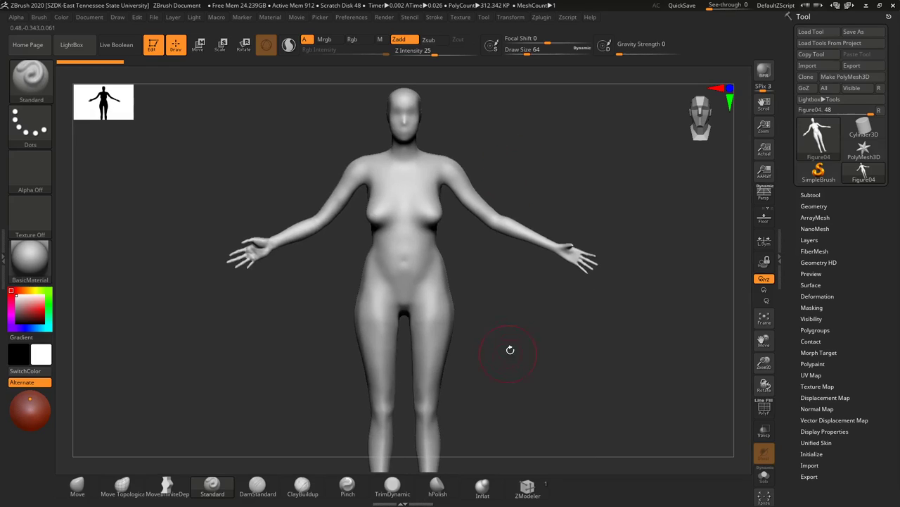
{"action": "left_click_drag", "start_coordinate": [520, 330], "coordinate": [518, 334], "text": "alt"}
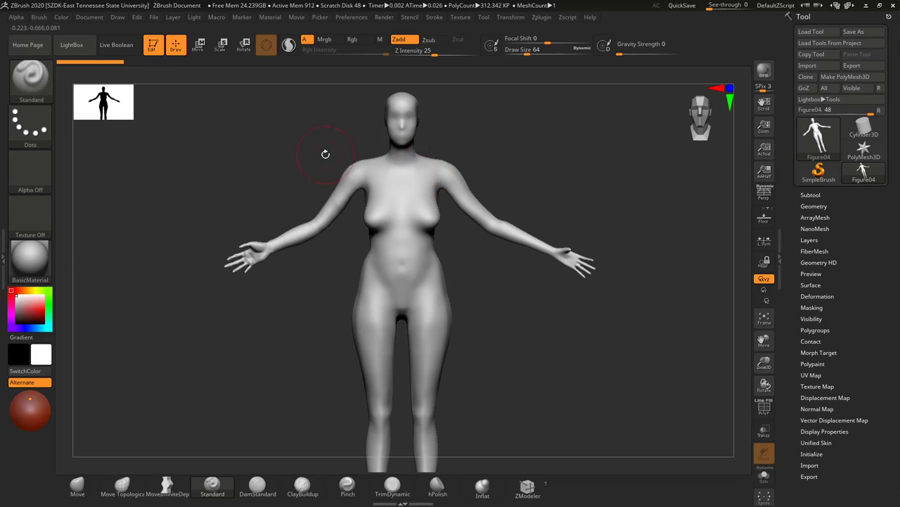
{"action": "left_click_drag", "start_coordinate": [444, 137], "coordinate": [520, 409], "text": "alt"}
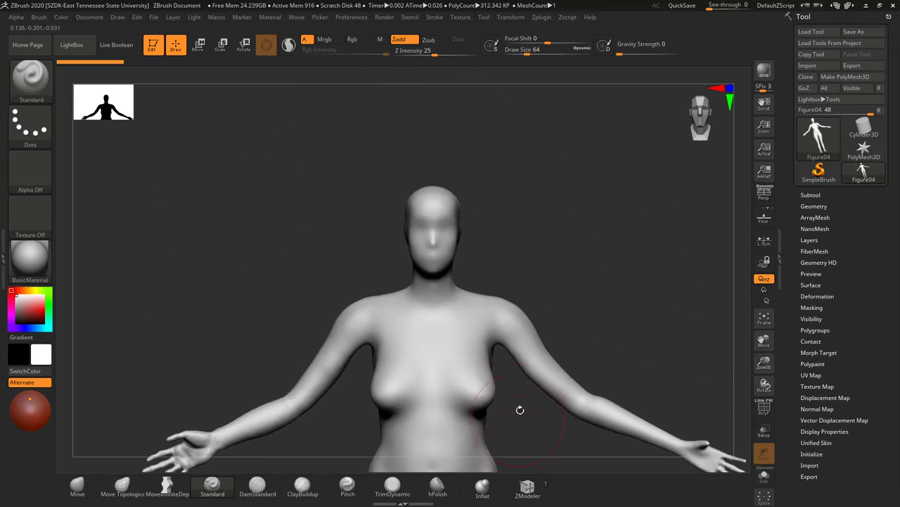
{"action": "left_click_drag", "start_coordinate": [501, 248], "coordinate": [481, 298], "text": "alt"}
{"action": "left_click_drag", "start_coordinate": [501, 197], "coordinate": [413, 296], "text": "alt"}
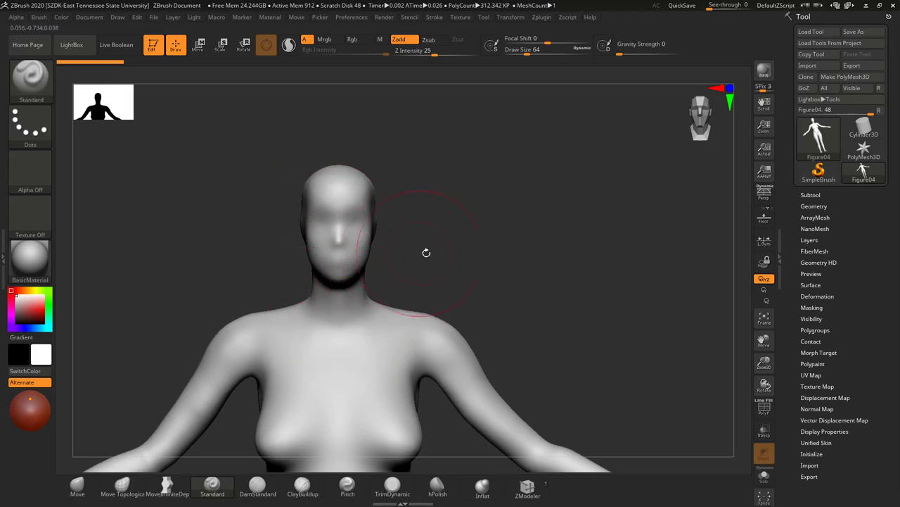
{"action": "mouse_move", "coordinate": [447, 249]}
{"action": "left_mouse_down", "text": "alt"}
{"action": "mouse_move", "coordinate": [470, 176]}
{"action": "mouse_move", "coordinate": [454, 188]}
{"action": "mouse_move", "coordinate": [467, 188]}
{"action": "mouse_move", "coordinate": [454, 185]}
{"action": "mouse_move", "coordinate": [473, 186]}
{"action": "mouse_move", "coordinate": [457, 195]}
{"action": "mouse_move", "coordinate": [463, 180]}
{"action": "left_mouse_up", "text": "alt"}
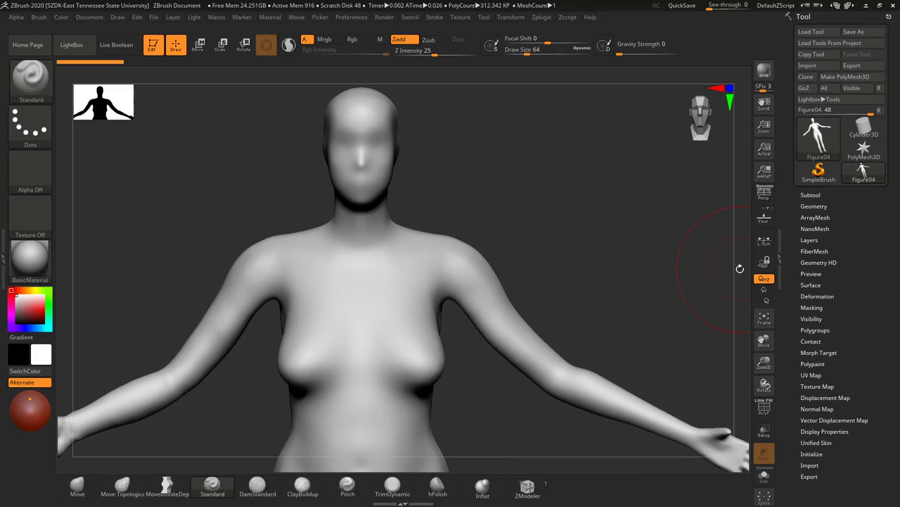
{"action": "left_click_drag", "start_coordinate": [899, 101], "coordinate": [488, 95]}
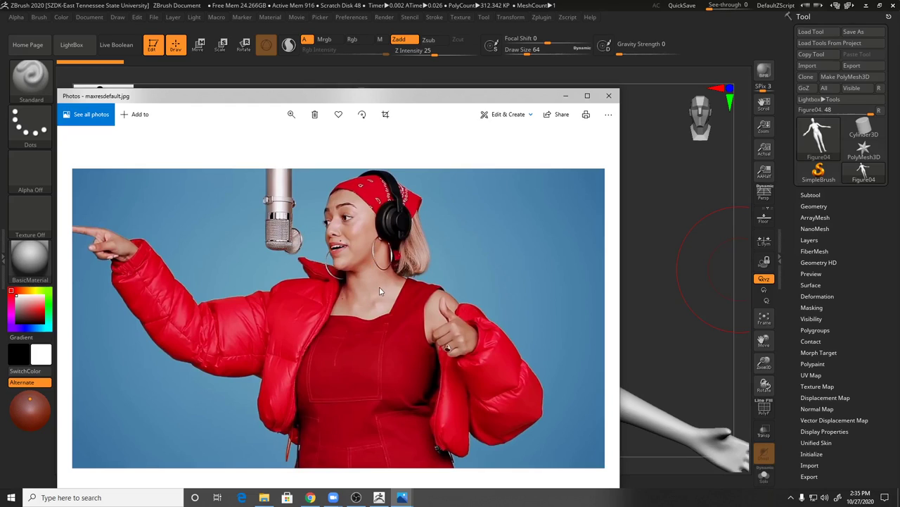
{"action": "left_click_drag", "start_coordinate": [420, 99], "coordinate": [899, 83]}
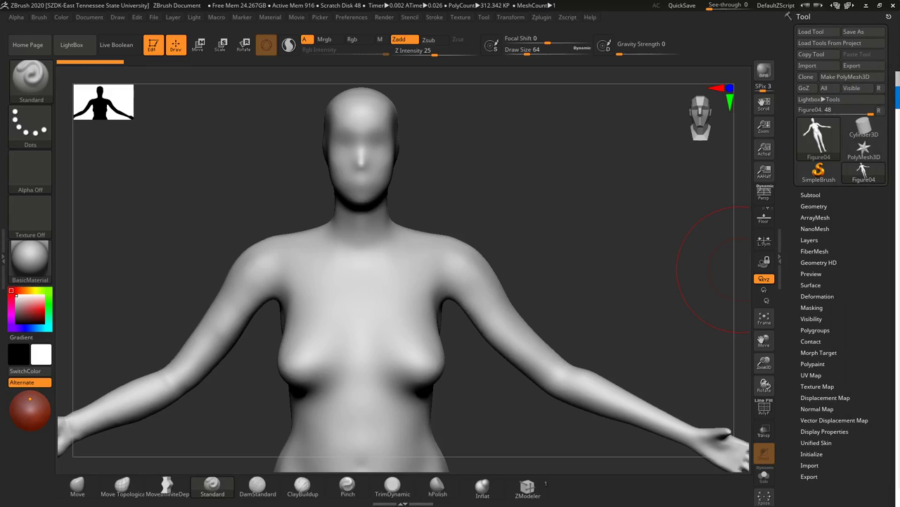
Step: Set the brush draw size to 49 and mask the whole figure
{"action": "key", "text": "space"}
{"action": "left_click", "coordinate": [498, 184]}
{"action": "left_click_drag", "start_coordinate": [498, 163], "coordinate": [486, 167]}
{"action": "key", "text": "ctrl"}
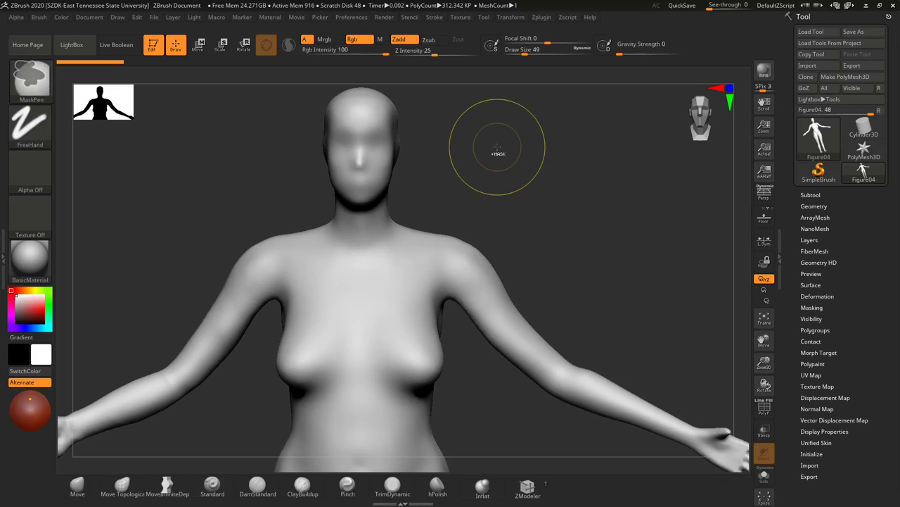
{"action": "left_click", "coordinate": [498, 153], "text": "ctrl"}
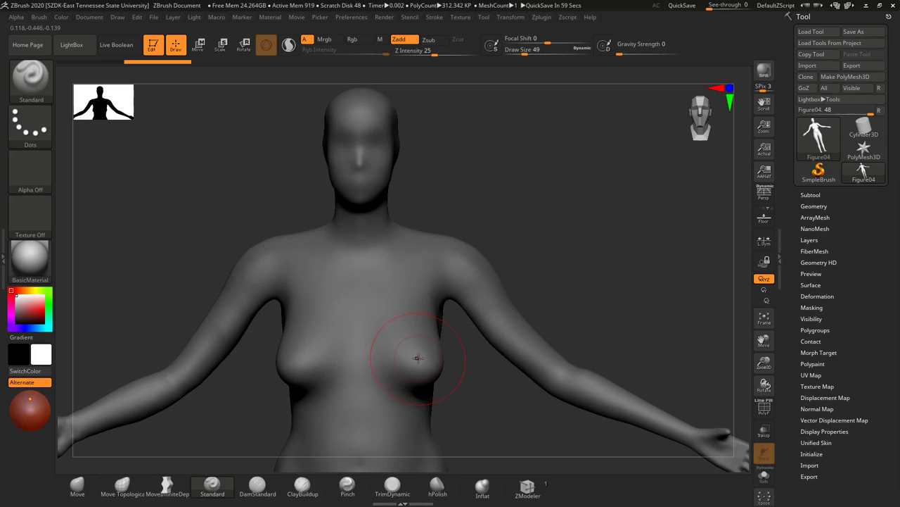
Step: Set the brush draw size to 22 and erase the mask from the figure's forehead and upper face
{"action": "key", "text": "shift"}
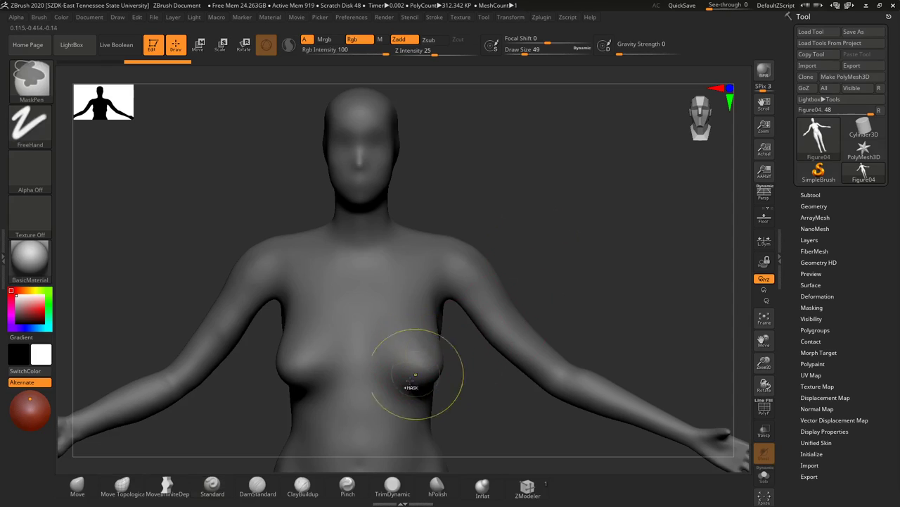
{"action": "mouse_move", "coordinate": [31, 95]}
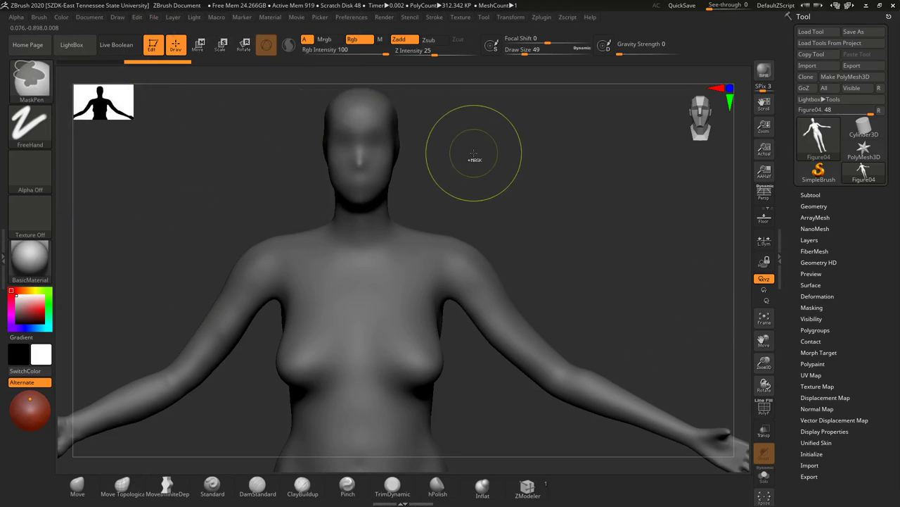
{"action": "key", "text": "s"}
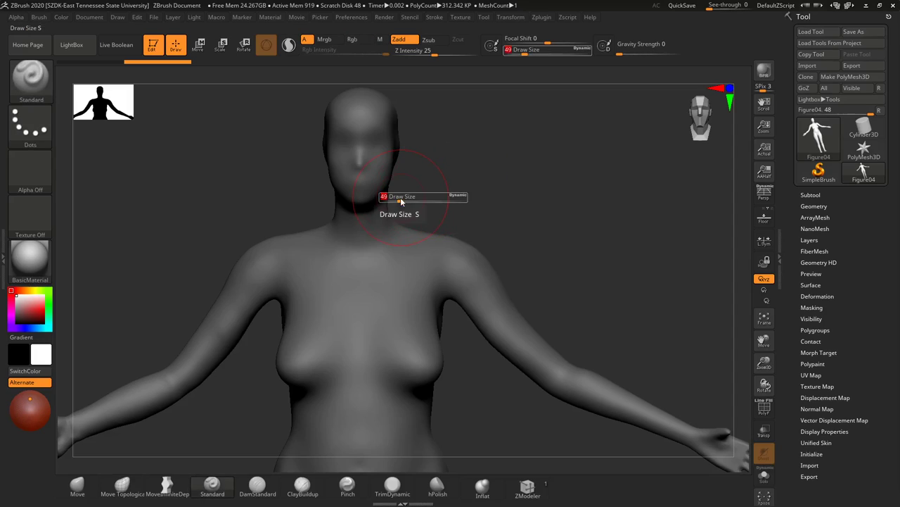
{"action": "left_click_drag", "start_coordinate": [401, 201], "coordinate": [389, 199]}
{"action": "key", "text": "ctrl"}
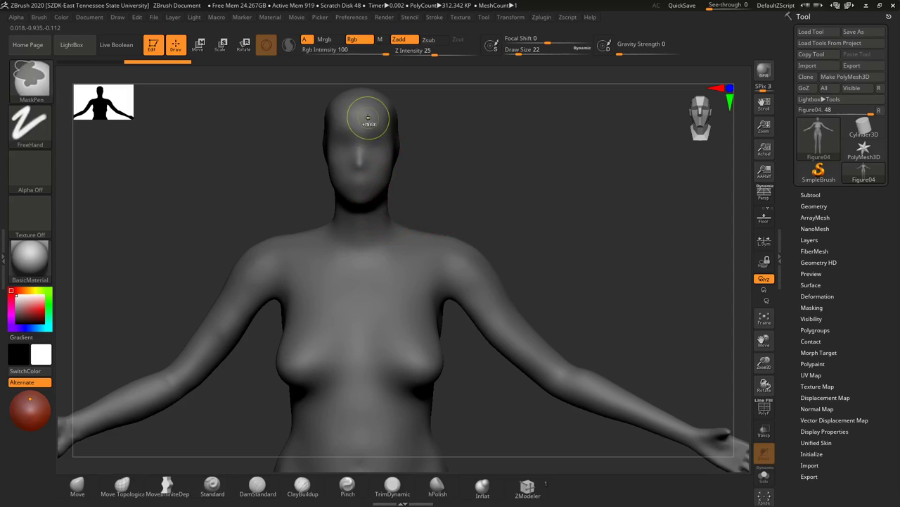
{"action": "mouse_move", "coordinate": [366, 120]}
{"action": "left_mouse_down", "text": "ctrl"}
{"action": "mouse_move", "coordinate": [382, 110]}
{"action": "mouse_move", "coordinate": [354, 120]}
{"action": "mouse_move", "coordinate": [368, 101]}
{"action": "mouse_move", "coordinate": [370, 142]}
{"action": "mouse_move", "coordinate": [345, 106]}
{"action": "mouse_move", "coordinate": [368, 140]}
{"action": "left_mouse_up", "text": "ctrl"}
{"action": "left_click_drag", "start_coordinate": [337, 104], "coordinate": [395, 122], "text": "ctrl"}
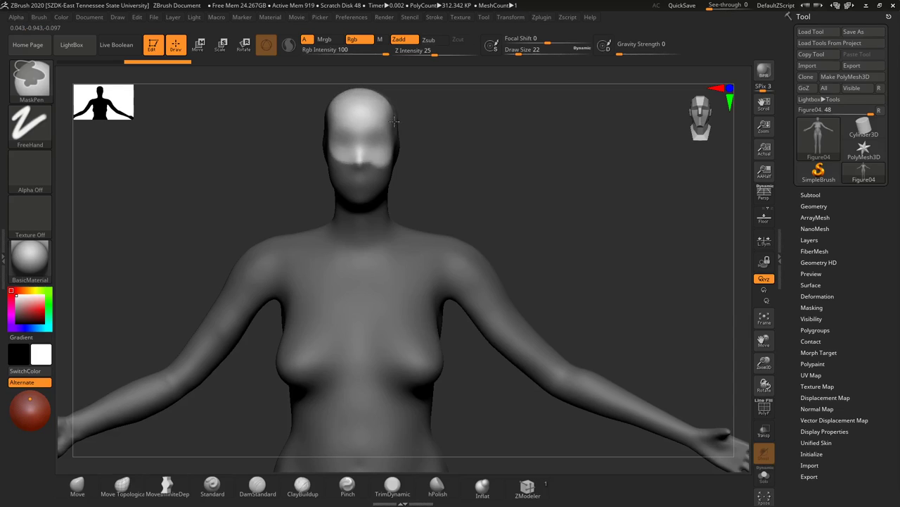
Step: Switch the masking brush to MaskLasso and erase the mask from the rest of the head in side view
{"action": "left_click_drag", "start_coordinate": [526, 193], "coordinate": [557, 210]}
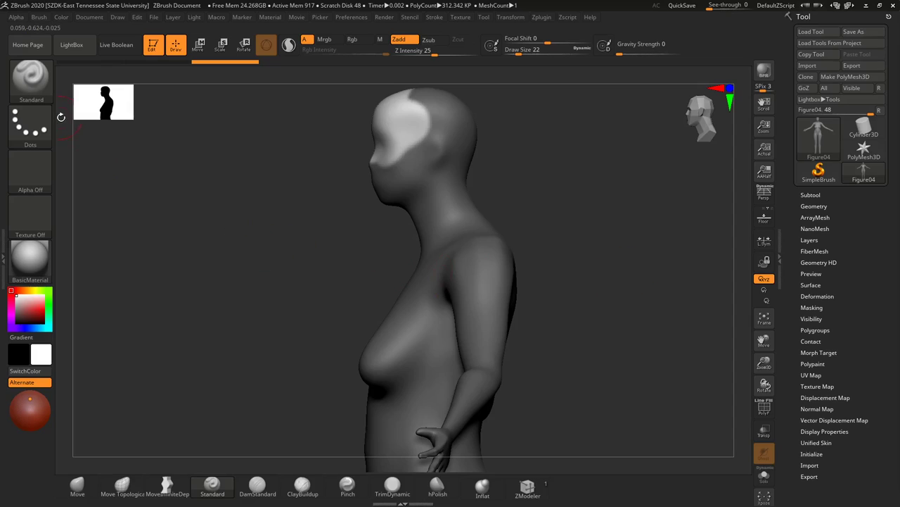
{"action": "key", "text": "ctrl"}
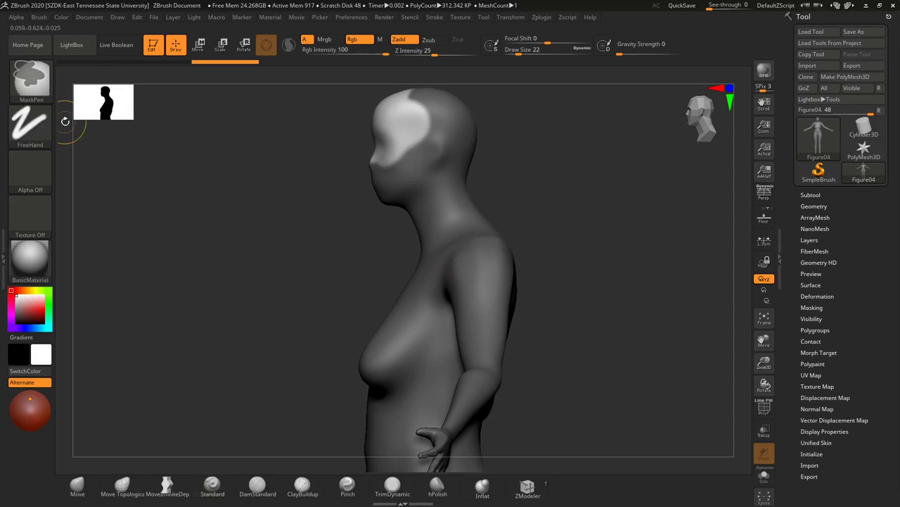
{"action": "left_click", "coordinate": [45, 92]}
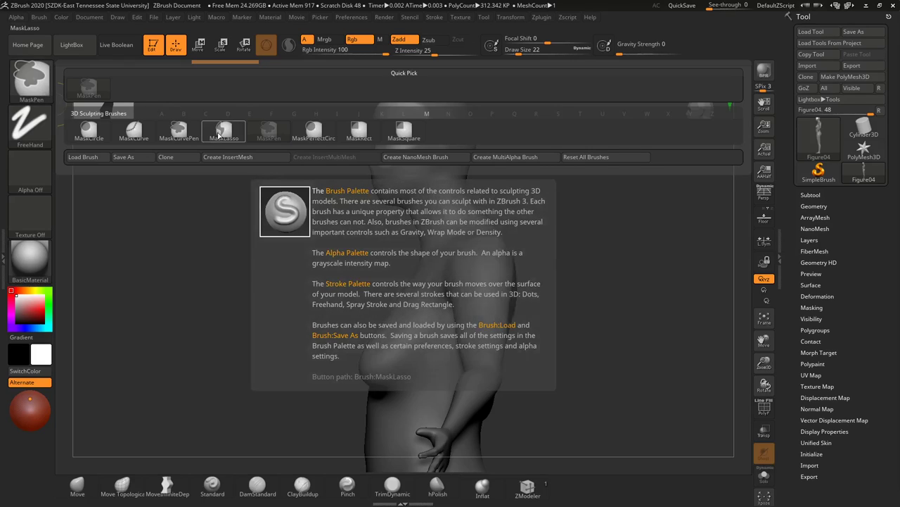
{"action": "left_click", "coordinate": [223, 131]}
{"action": "mouse_move", "coordinate": [382, 227]}
{"action": "left_mouse_down", "text": "ctrl"}
{"action": "mouse_move", "coordinate": [324, 185]}
{"action": "mouse_move", "coordinate": [304, 138]}
{"action": "mouse_move", "coordinate": [309, 102]}
{"action": "mouse_move", "coordinate": [372, 60]}
{"action": "mouse_move", "coordinate": [521, 78]}
{"action": "mouse_move", "coordinate": [546, 171]}
{"action": "mouse_move", "coordinate": [453, 175]}
{"action": "left_mouse_up", "text": "ctrl"}
{"action": "left_click_drag", "start_coordinate": [421, 189], "coordinate": [385, 227], "text": "ctrl"}
{"action": "left_click_drag", "start_coordinate": [542, 191], "coordinate": [733, 214]}
Step: Open the Masking options, turn the mask display off and on, and invert the mask and back again
{"action": "scroll", "coordinate": [820, 232], "scroll_direction": "down", "scroll_amount": 4}
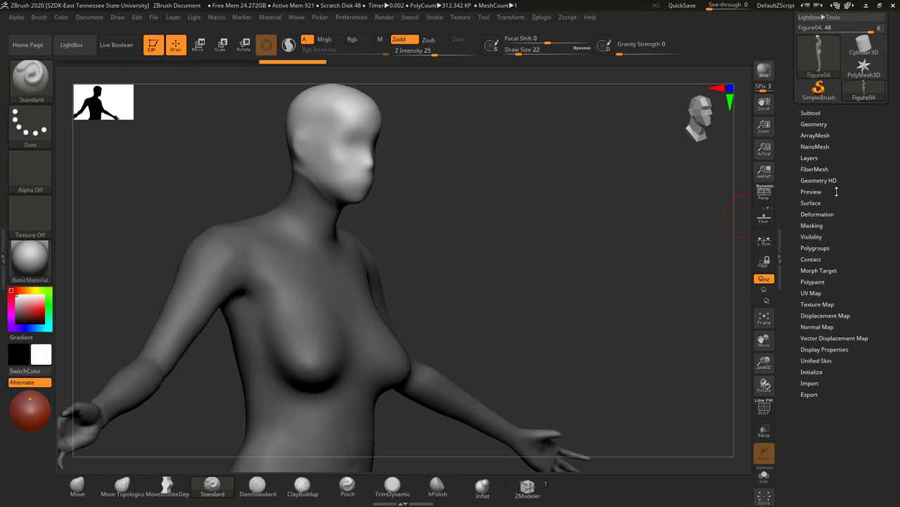
{"action": "left_click", "coordinate": [811, 218]}
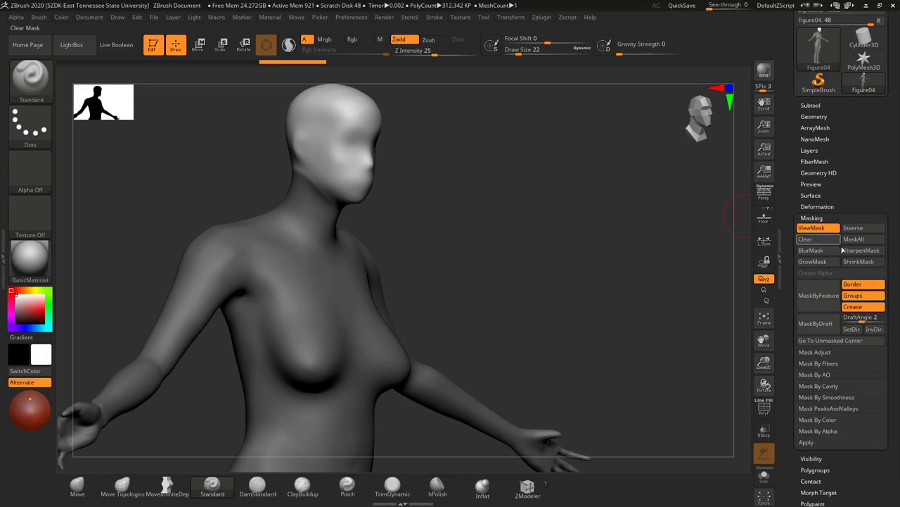
{"action": "scroll", "coordinate": [872, 239], "scroll_direction": "down", "scroll_amount": 3}
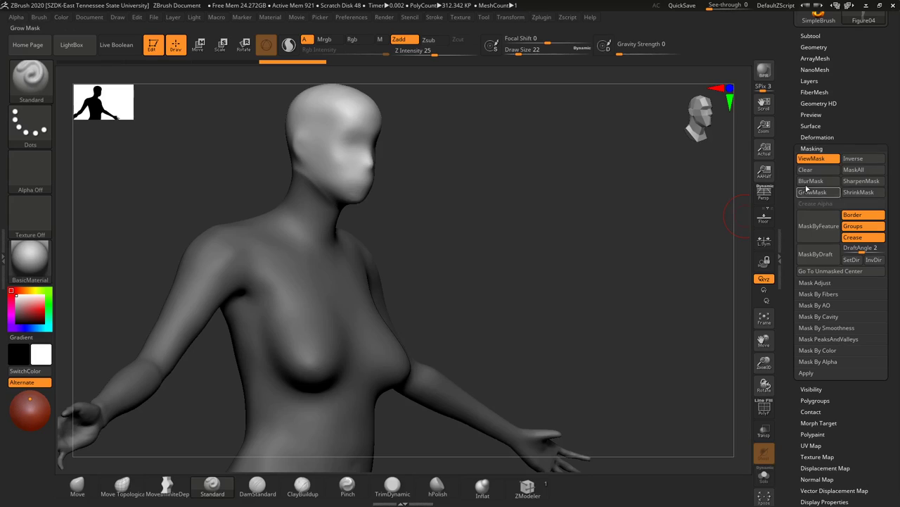
{"action": "left_click", "coordinate": [816, 159]}
{"action": "left_click", "coordinate": [816, 160]}
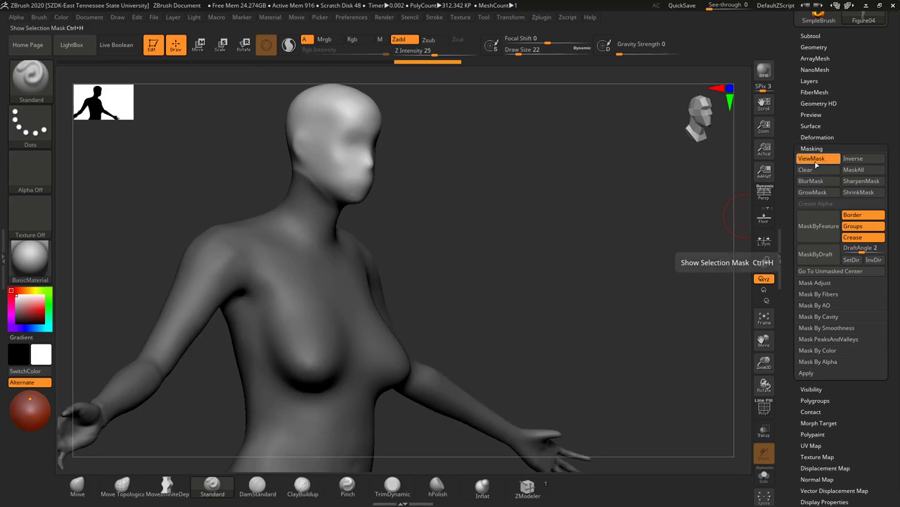
{"action": "left_click", "coordinate": [854, 162]}
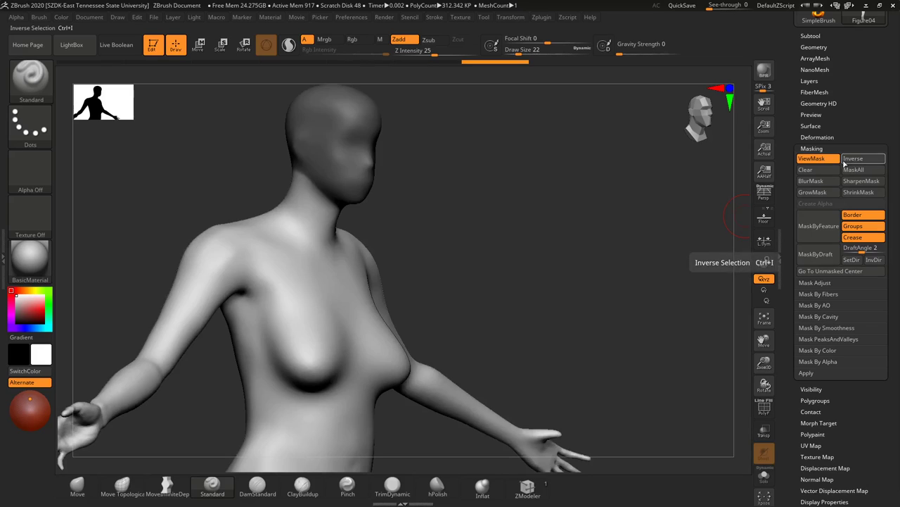
{"action": "left_click", "coordinate": [854, 163]}
Step: Invert the mask repeatedly from the empty canvas, ending with the body masked and the head unmasked
{"action": "key", "text": "ctrl"}
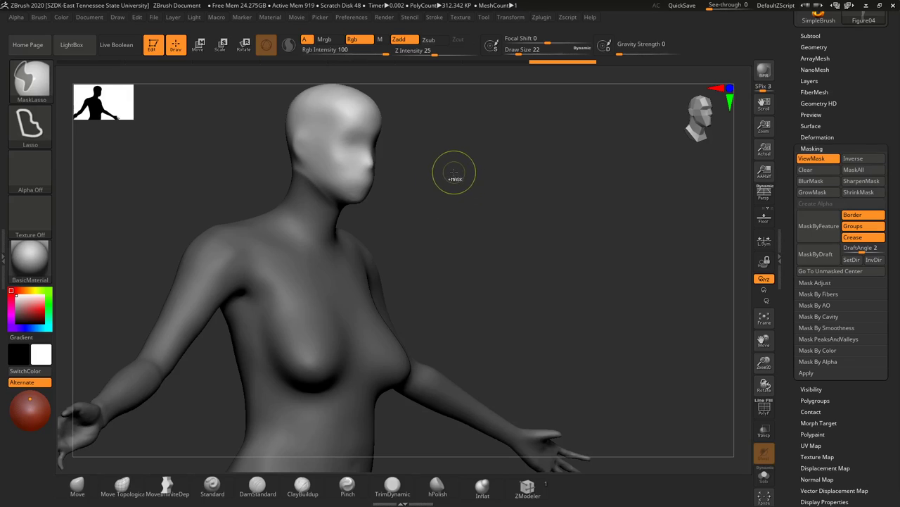
{"action": "left_click", "coordinate": [454, 173], "text": "ctrl"}
{"action": "left_click", "coordinate": [461, 202], "text": "ctrl"}
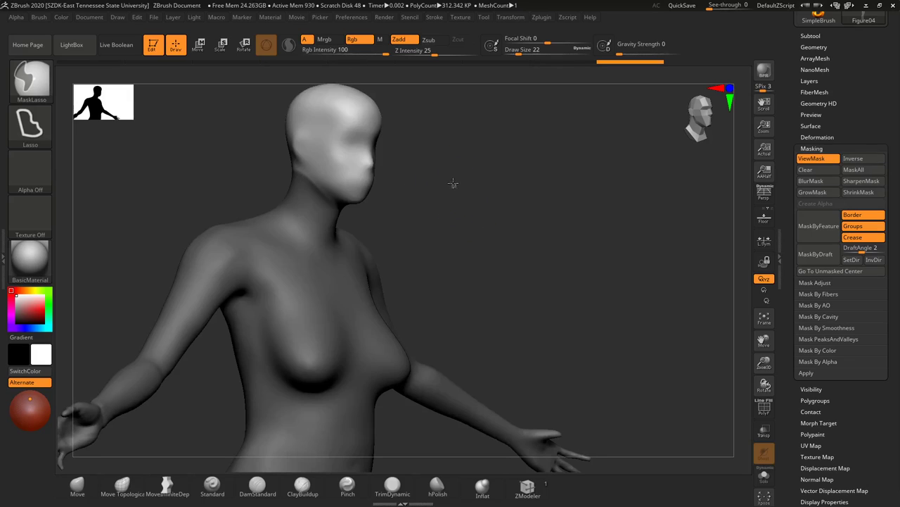
{"action": "left_click", "coordinate": [453, 184], "text": "ctrl"}
{"action": "left_click", "coordinate": [453, 180], "text": "ctrl"}
{"action": "left_click", "coordinate": [455, 196], "text": "ctrl"}
{"action": "left_click", "coordinate": [454, 195], "text": "ctrl"}
{"action": "left_click", "coordinate": [456, 183], "text": "ctrl"}
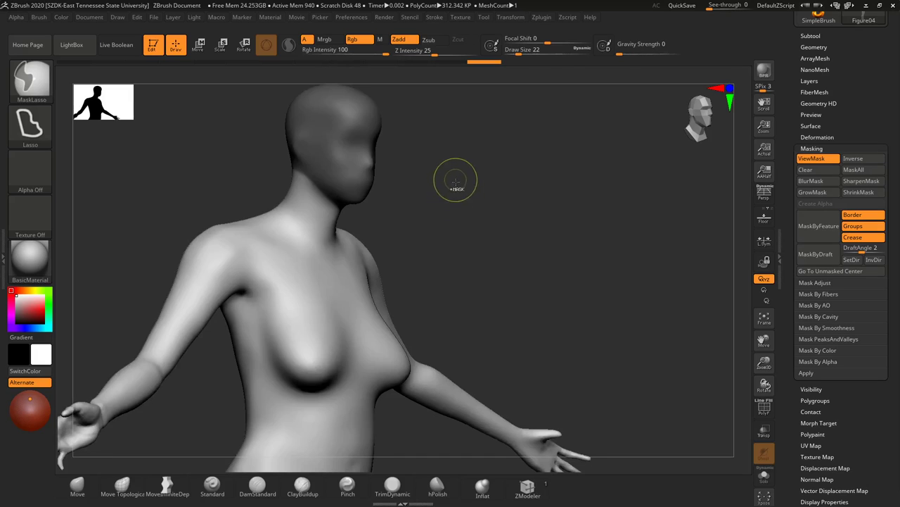
{"action": "left_click_drag", "start_coordinate": [483, 190], "coordinate": [449, 191]}
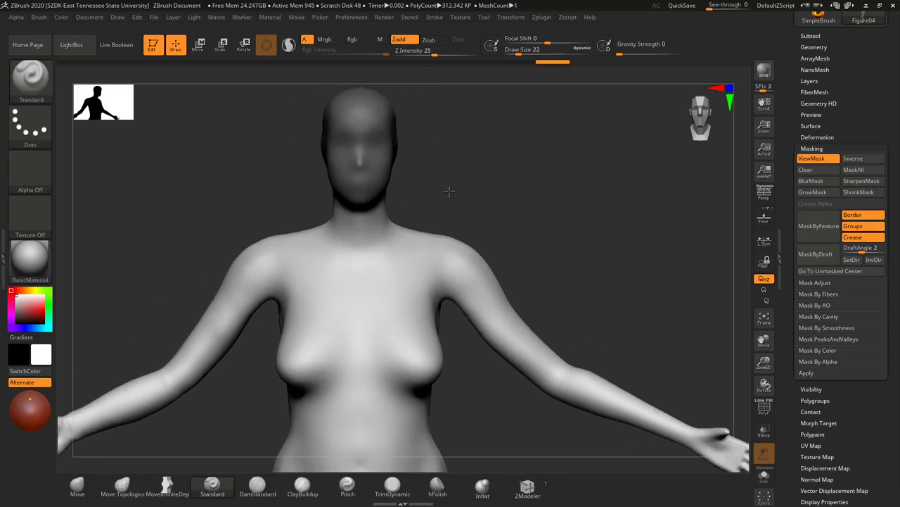
{"action": "left_click", "coordinate": [466, 181], "text": "ctrl"}
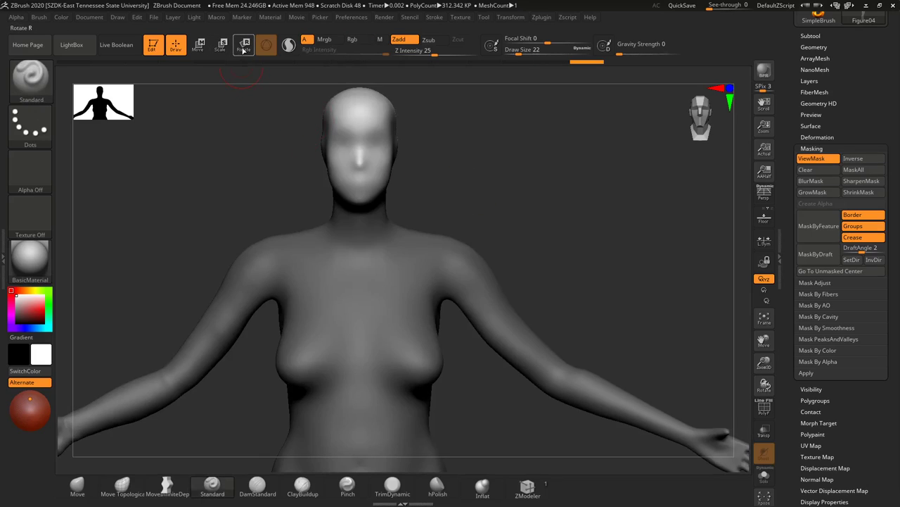
Step: In Rotate mode, centre the gizmo on the unmasked head, reset its orientation and move its pivot to where skull and neck meet
{"action": "left_click", "coordinate": [243, 46]}
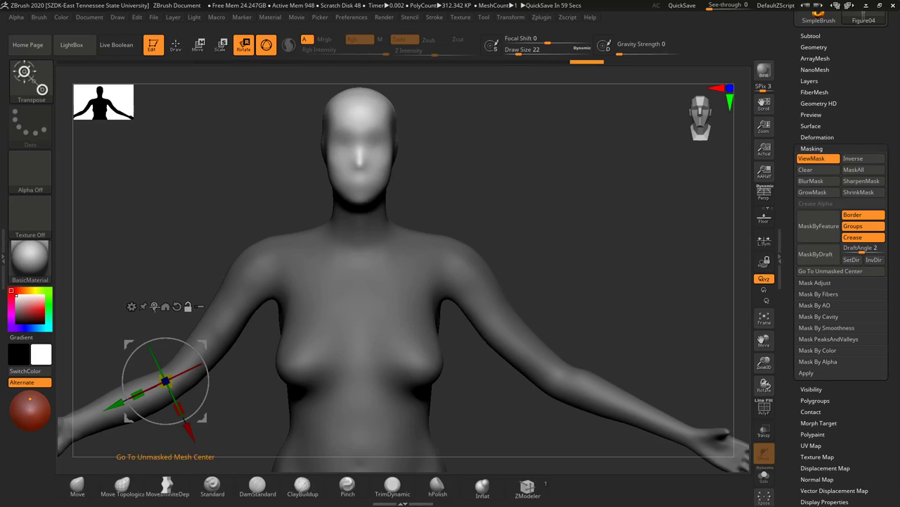
{"action": "left_click", "coordinate": [154, 306]}
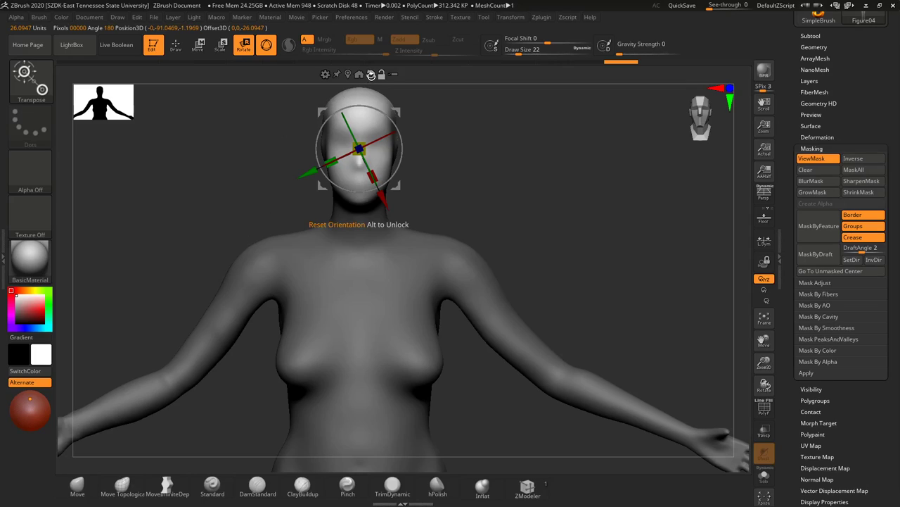
{"action": "left_click", "coordinate": [371, 75]}
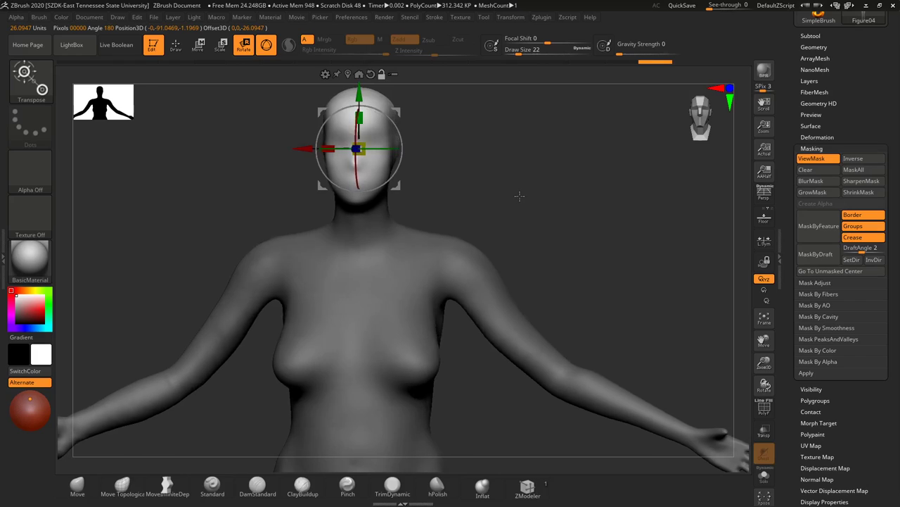
{"action": "left_click_drag", "start_coordinate": [519, 196], "coordinate": [465, 250]}
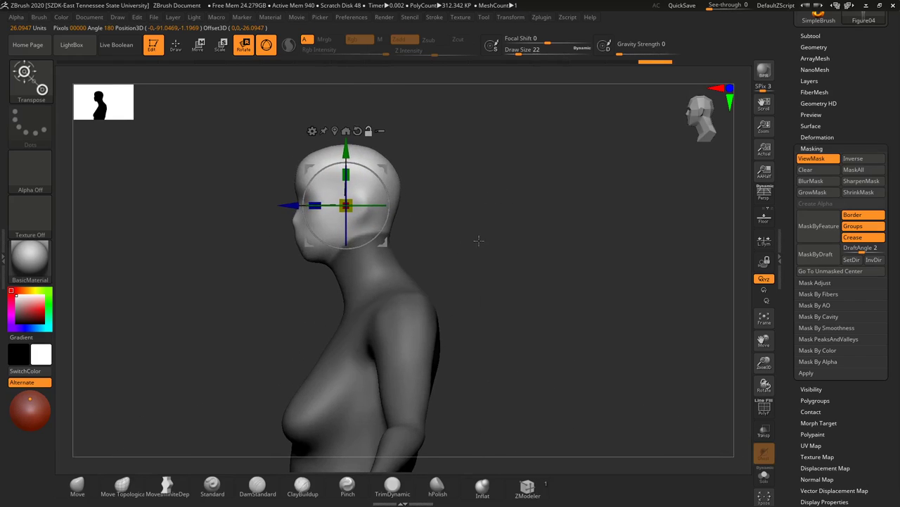
{"action": "left_click_drag", "start_coordinate": [387, 169], "coordinate": [372, 226], "text": "alt"}
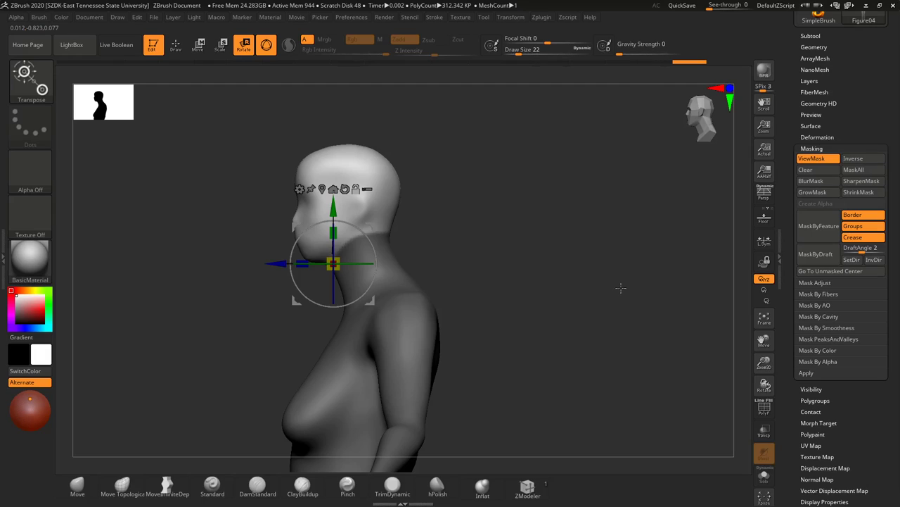
{"action": "left_click_drag", "start_coordinate": [372, 225], "coordinate": [409, 200], "text": "alt"}
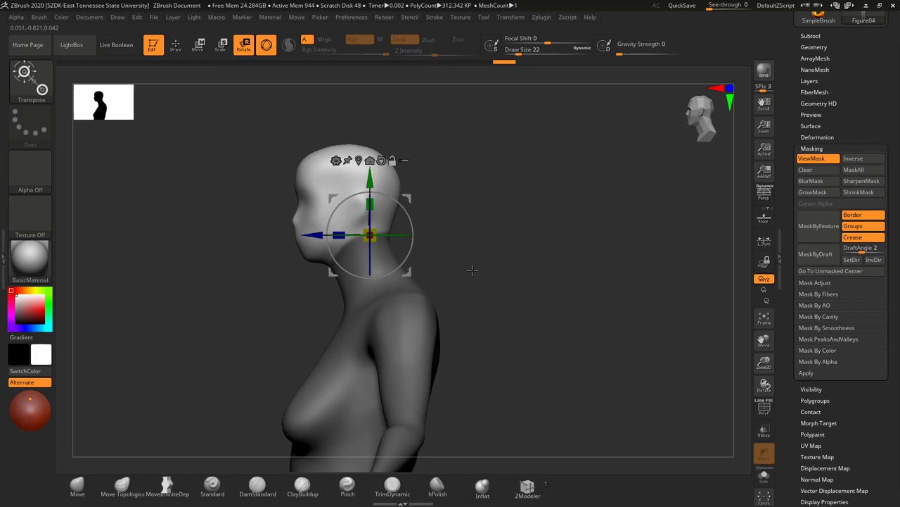
Step: Try turning the unmasked head sideways about the vertical axis, undo the rotation and return to Draw mode
{"action": "left_click_drag", "start_coordinate": [473, 270], "coordinate": [500, 293], "text": "shift"}
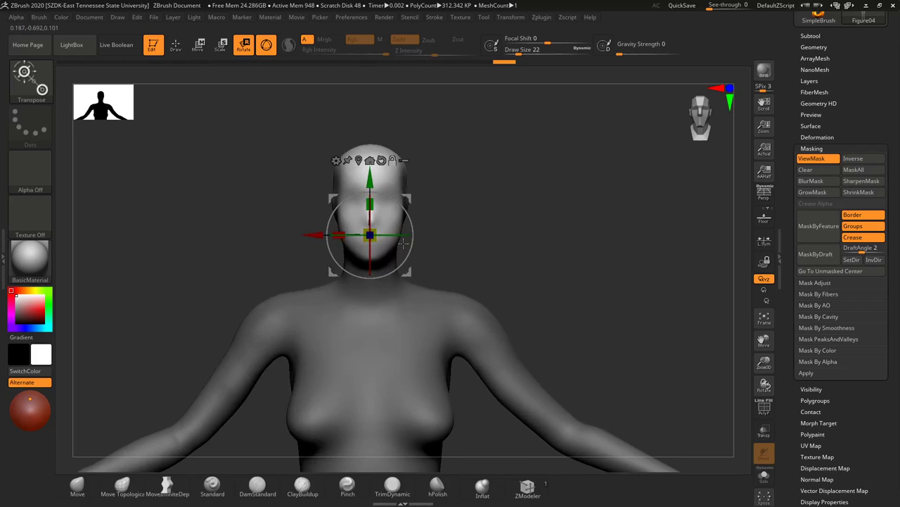
{"action": "left_click_drag", "start_coordinate": [400, 234], "coordinate": [377, 236]}
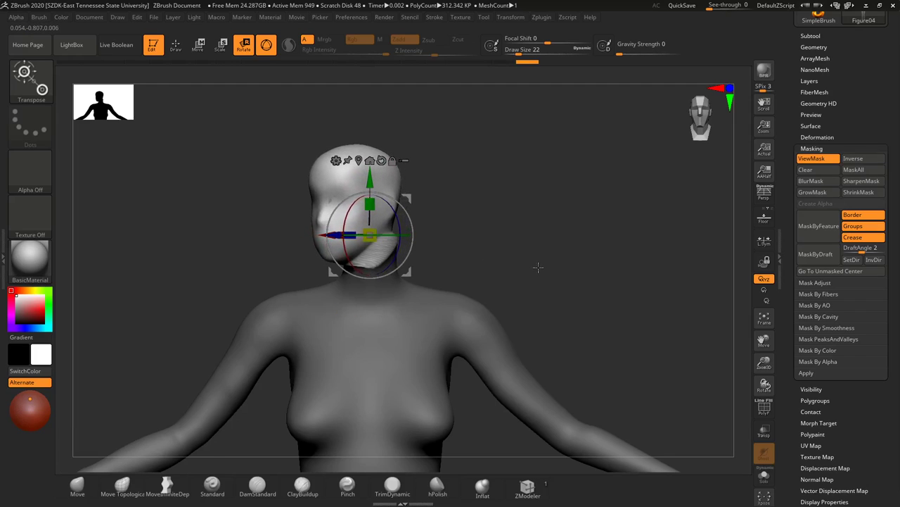
{"action": "mouse_move", "coordinate": [538, 268]}
{"action": "left_mouse_down"}
{"action": "mouse_move", "coordinate": [405, 266]}
{"action": "mouse_move", "coordinate": [519, 271]}
{"action": "mouse_move", "coordinate": [488, 255]}
{"action": "left_mouse_up"}
{"action": "key", "text": "ctrl+z"}
{"action": "left_click", "coordinate": [180, 53]}
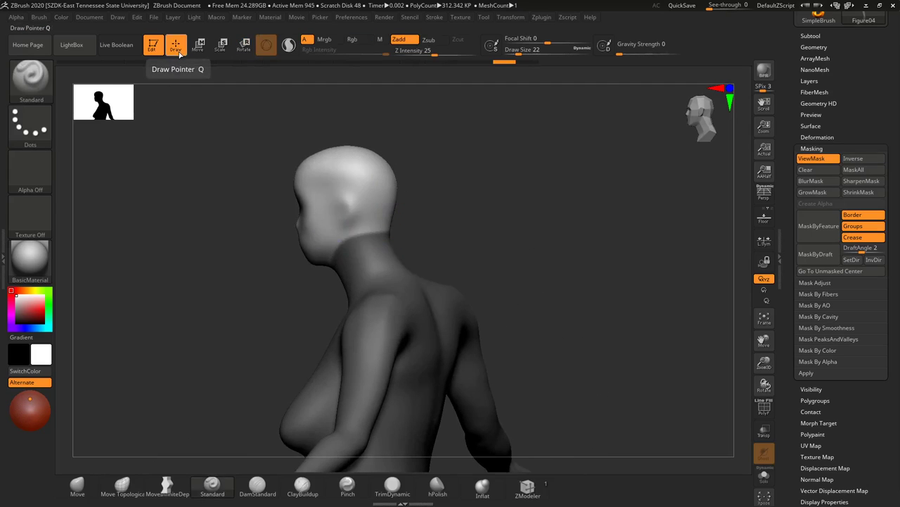
Step: Blur the mask edge between the head and neck several times
{"action": "left_click_drag", "start_coordinate": [442, 224], "coordinate": [452, 222]}
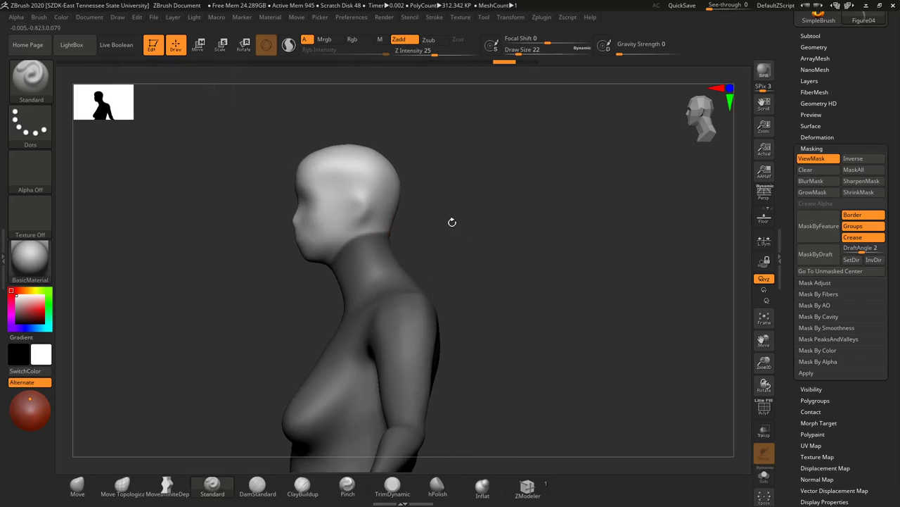
{"action": "right_click_drag", "start_coordinate": [444, 237], "coordinate": [448, 307], "text": "ctrl"}
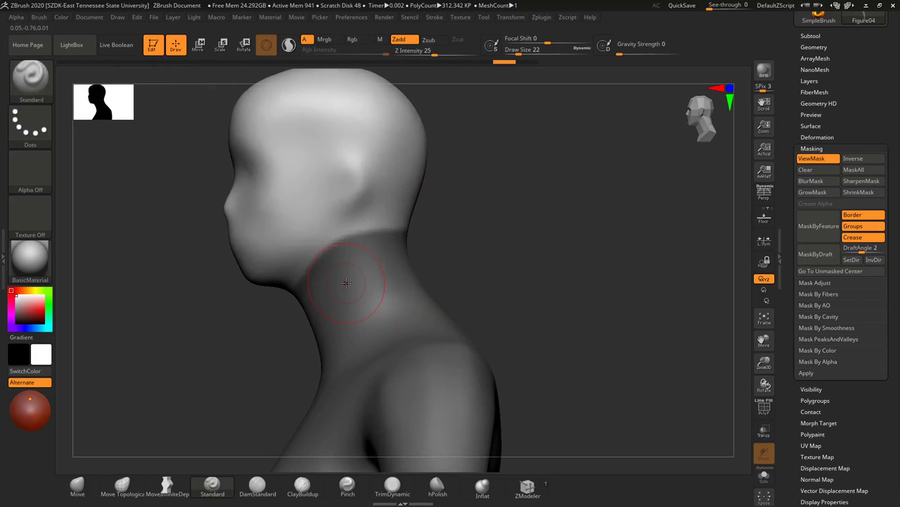
{"action": "key", "text": "ctrl"}
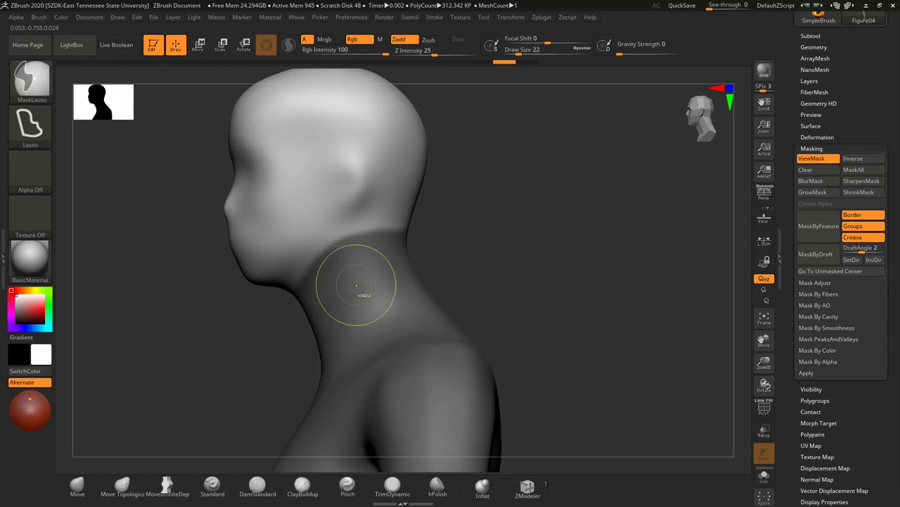
{"action": "left_click", "coordinate": [365, 279], "text": "ctrl"}
{"action": "left_click", "coordinate": [365, 280], "text": "ctrl"}
{"action": "left_click", "coordinate": [365, 280], "text": "ctrl"}
{"action": "left_click", "coordinate": [366, 280], "text": "ctrl"}
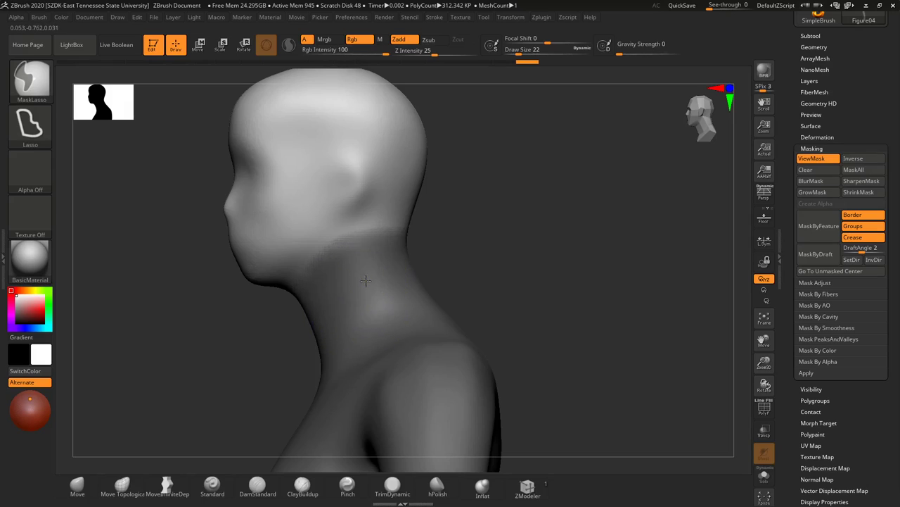
{"action": "left_click", "coordinate": [368, 281], "text": "ctrl"}
{"action": "left_click", "coordinate": [367, 281], "text": "ctrl"}
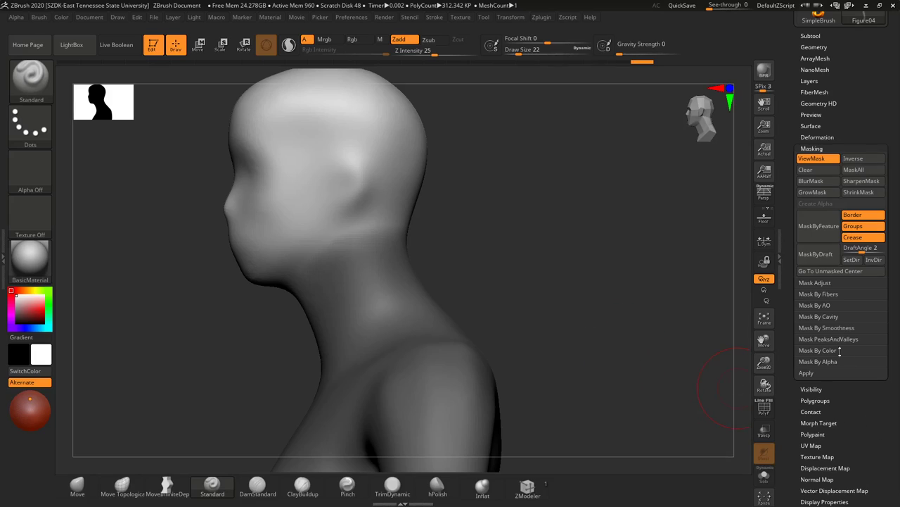
Step: Undo the mask blurring along the jaw and neck to restore the sharp edge
{"action": "key", "text": "ctrl"}
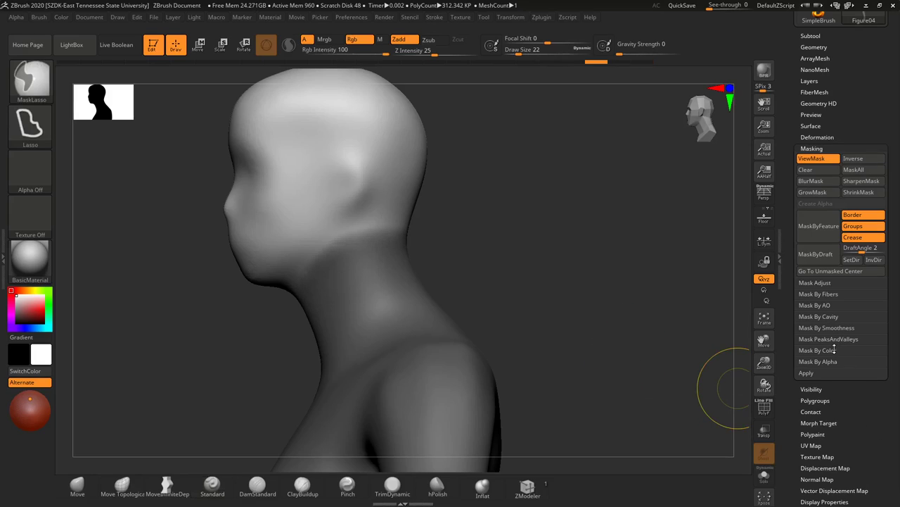
{"action": "key", "text": "ctrl"}
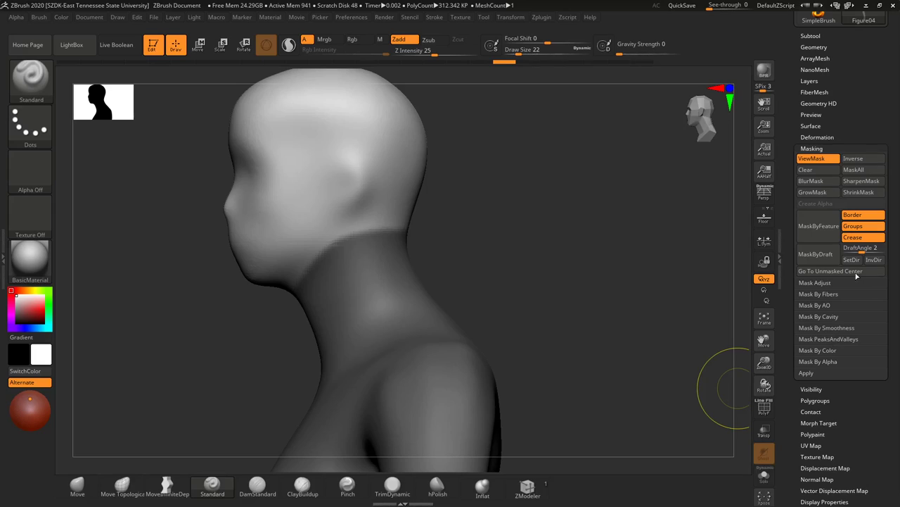
{"action": "scroll", "coordinate": [854, 134], "scroll_direction": "down", "scroll_amount": 1}
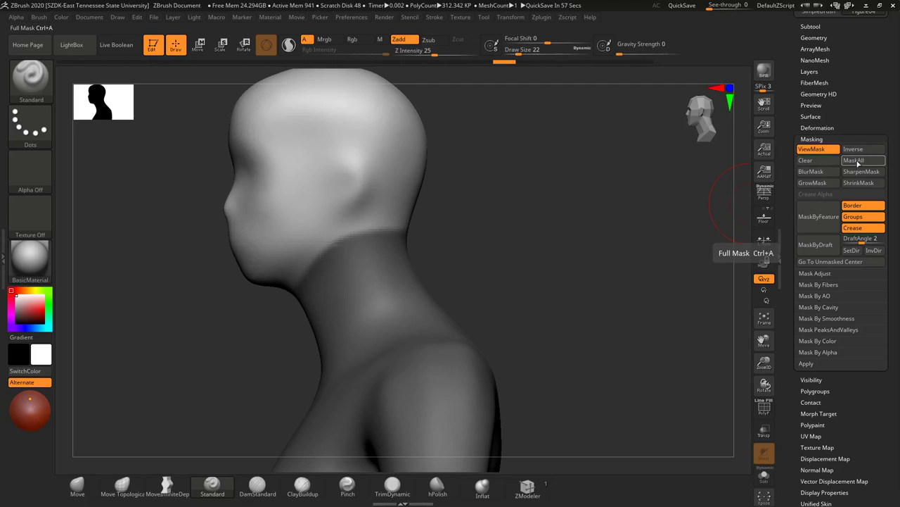
Step: Try masking the entire figure and undo it, repeating the full mask and undo to return to the unmasked head
{"action": "left_click", "coordinate": [858, 163]}
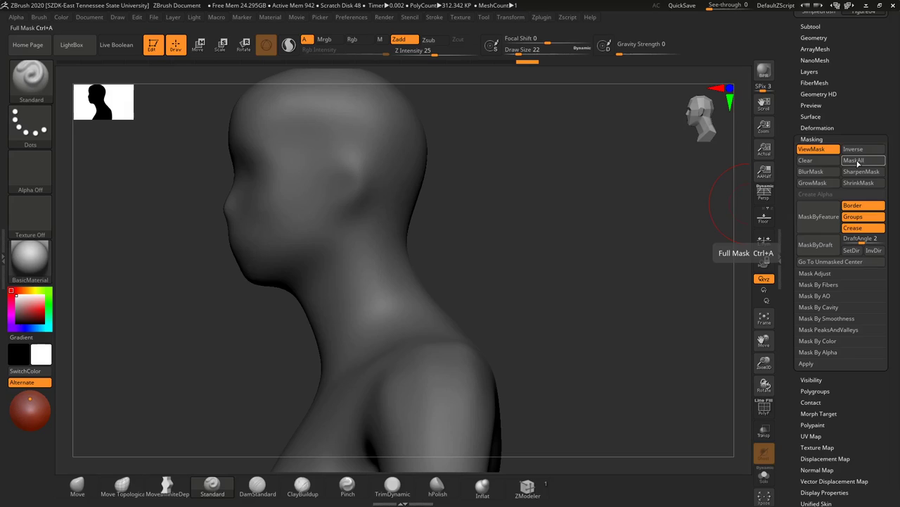
{"action": "left_click", "coordinate": [528, 237], "text": "ctrl"}
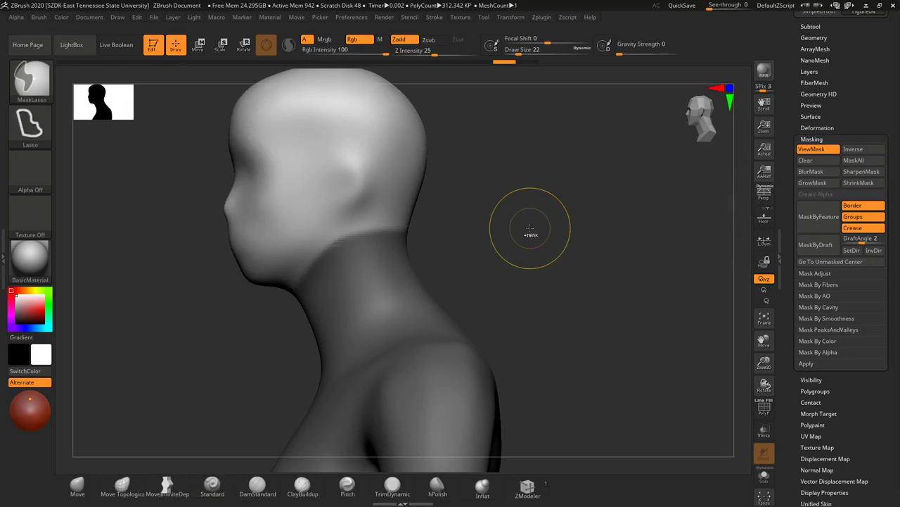
{"action": "left_click", "coordinate": [529, 228], "text": "ctrl"}
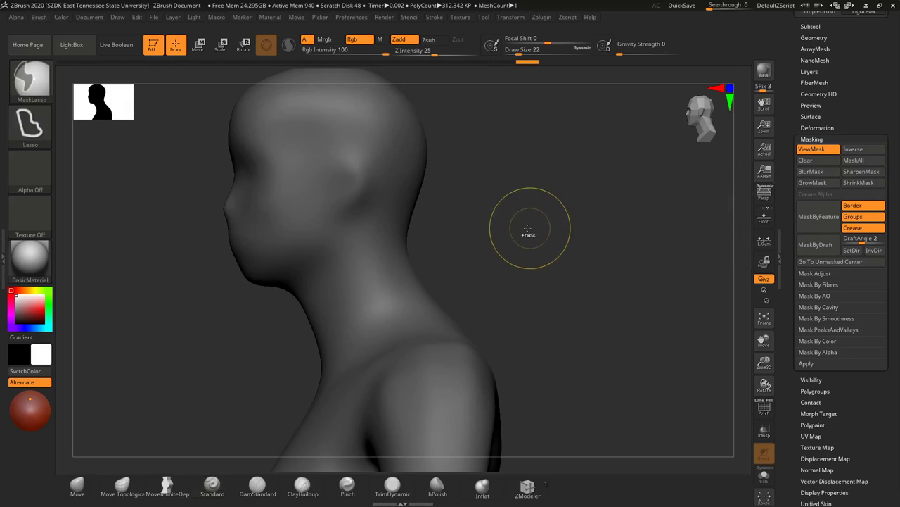
{"action": "left_click", "coordinate": [508, 262], "text": "ctrl"}
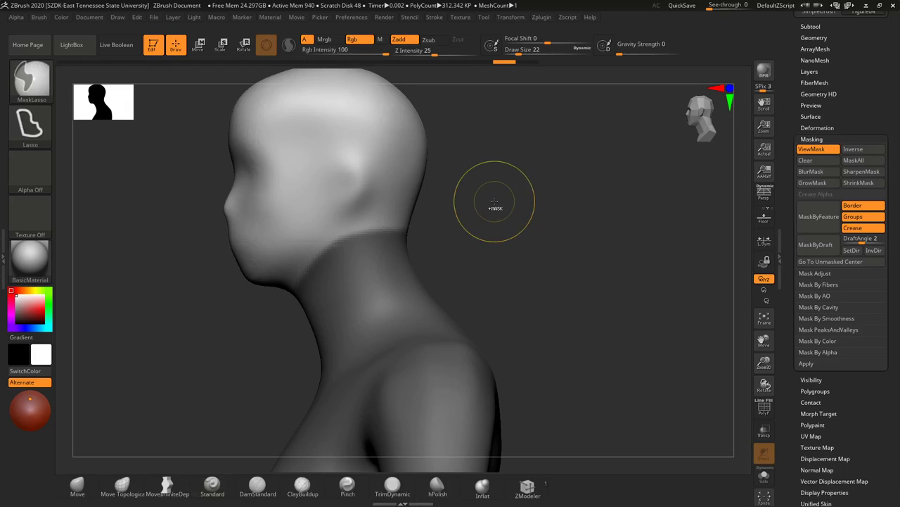
{"action": "left_click", "coordinate": [493, 203], "text": "ctrl"}
{"action": "left_click", "coordinate": [496, 236], "text": "ctrl"}
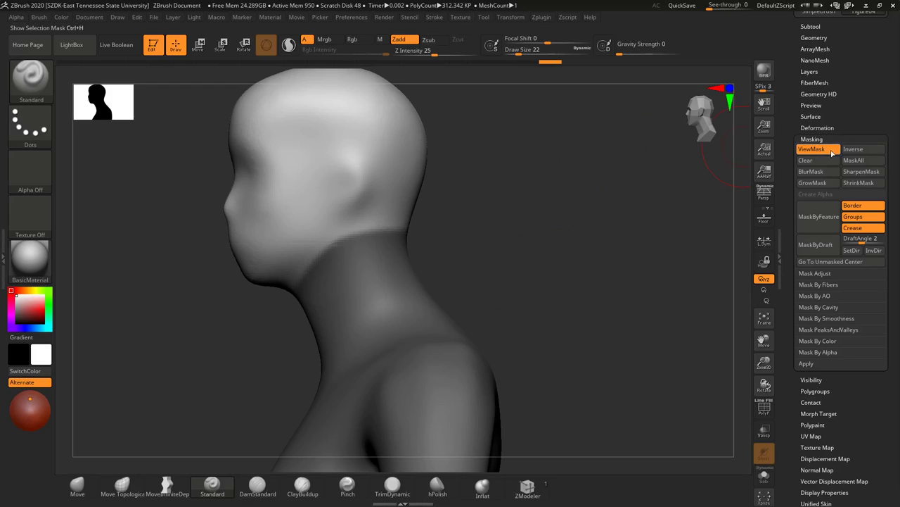
Step: Turn the mask display off and back on for the figure
{"action": "key", "text": "ctrl"}
{"action": "mouse_move", "coordinate": [530, 166]}
{"action": "left_mouse_down", "text": "ctrl"}
{"action": "mouse_move", "coordinate": [536, 304]}
{"action": "mouse_move", "coordinate": [616, 466]}
{"action": "left_mouse_up", "text": "ctrl"}
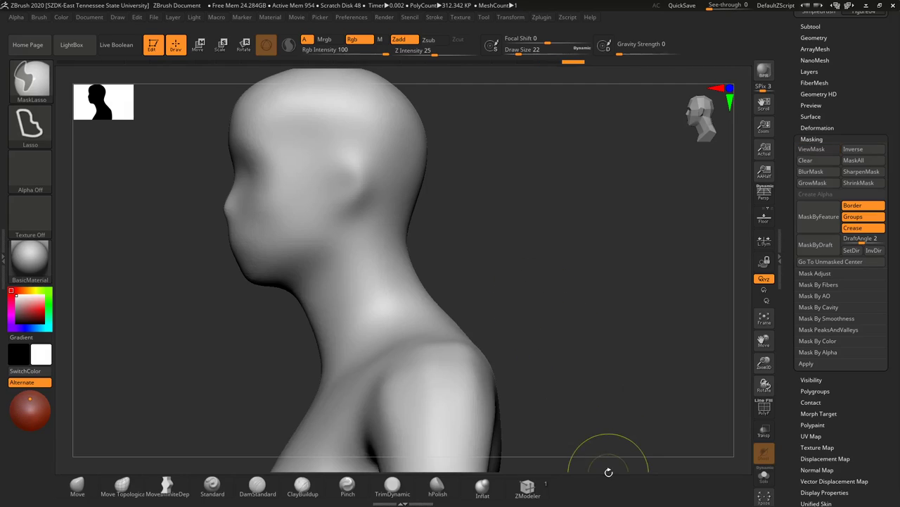
{"action": "key", "text": "ctrl+h"}
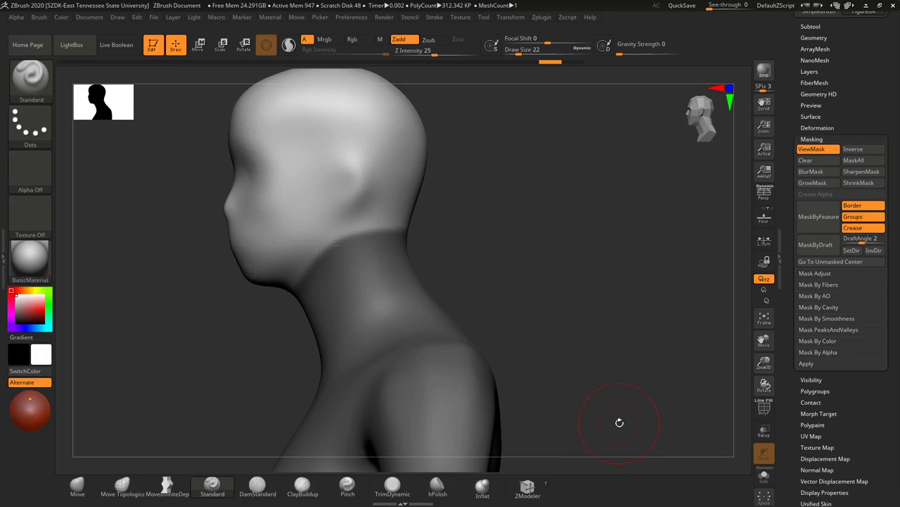
Step: Try blurring the mask edge between head and neck, and undo the blurring
{"action": "left_click", "coordinate": [819, 172]}
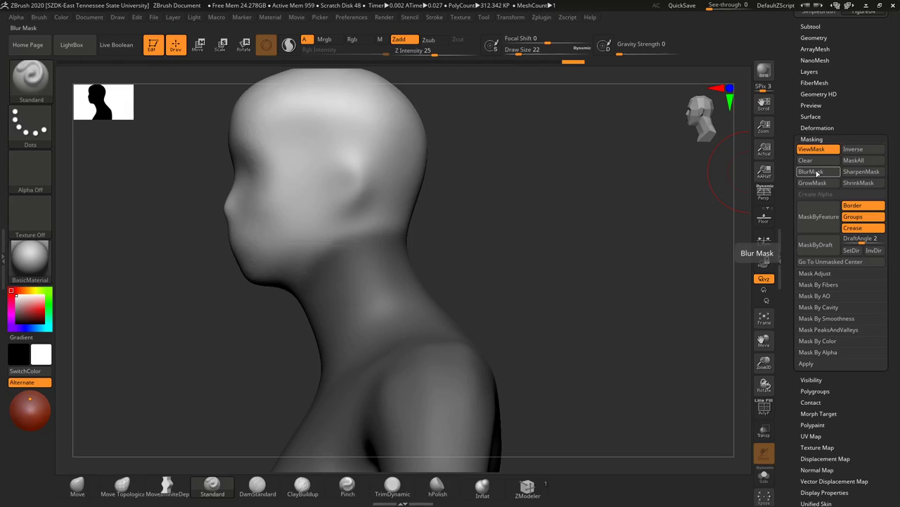
{"action": "left_click", "coordinate": [819, 173]}
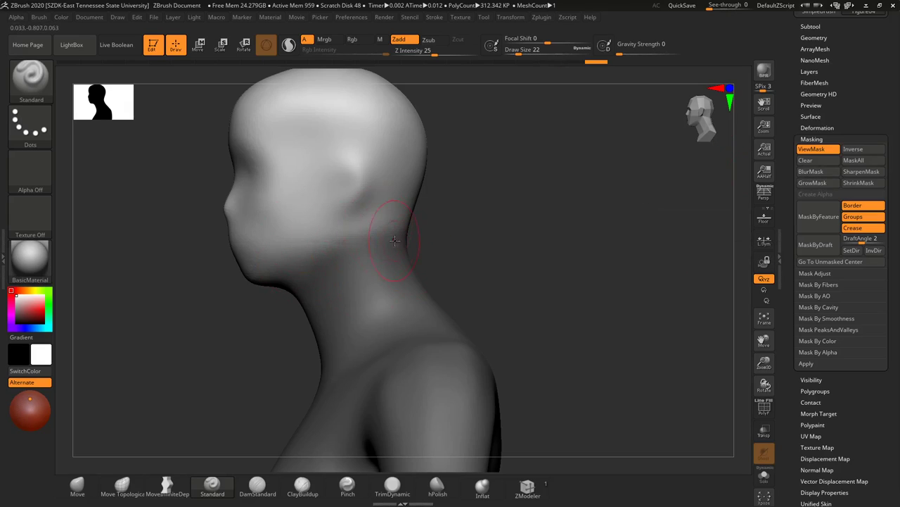
{"action": "left_click", "coordinate": [349, 227], "text": "ctrl"}
{"action": "key", "text": "ctrl+z"}
{"action": "key", "text": "ctrl+z"}
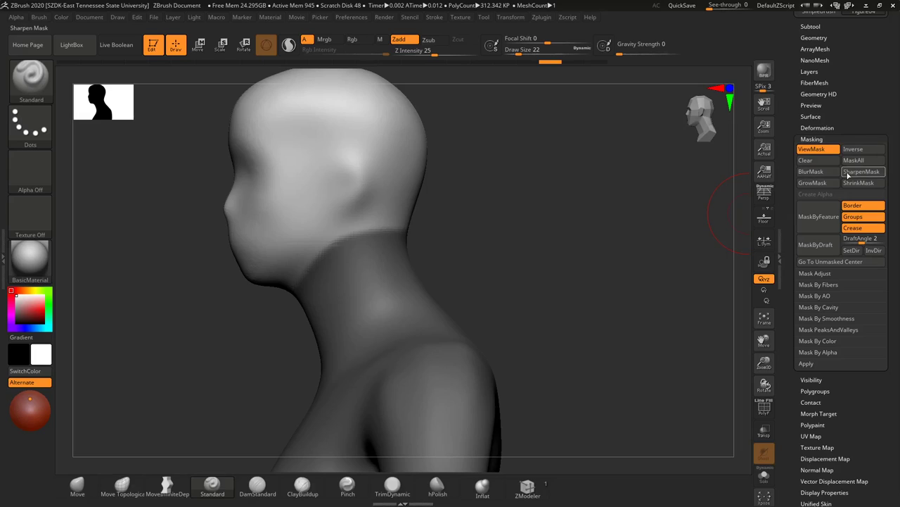
Step: Grow the mask on the neck three times toward the head
{"action": "left_click", "coordinate": [826, 185]}
{"action": "left_click", "coordinate": [826, 186]}
{"action": "left_click", "coordinate": [825, 186]}
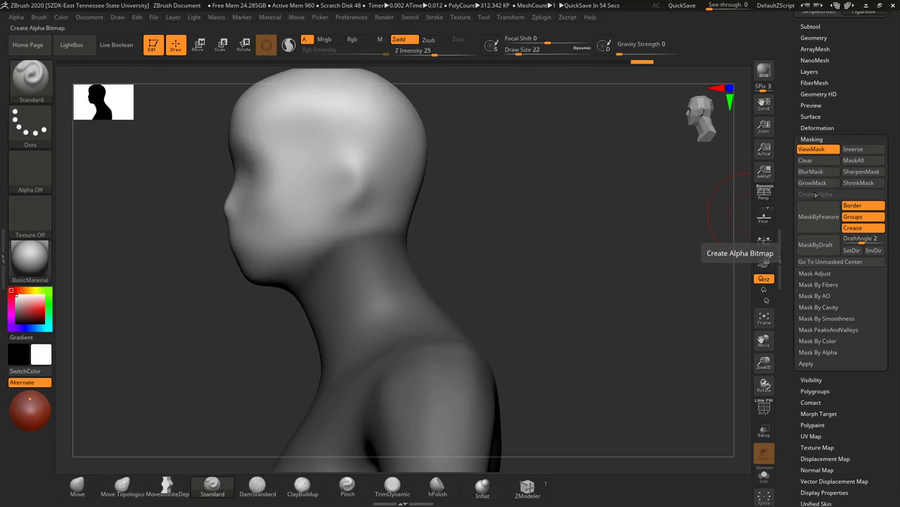
Step: Alternate between sharpening and blurring the mask edge along the jaw and neck, ending with a sharpen
{"action": "left_click", "coordinate": [875, 176]}
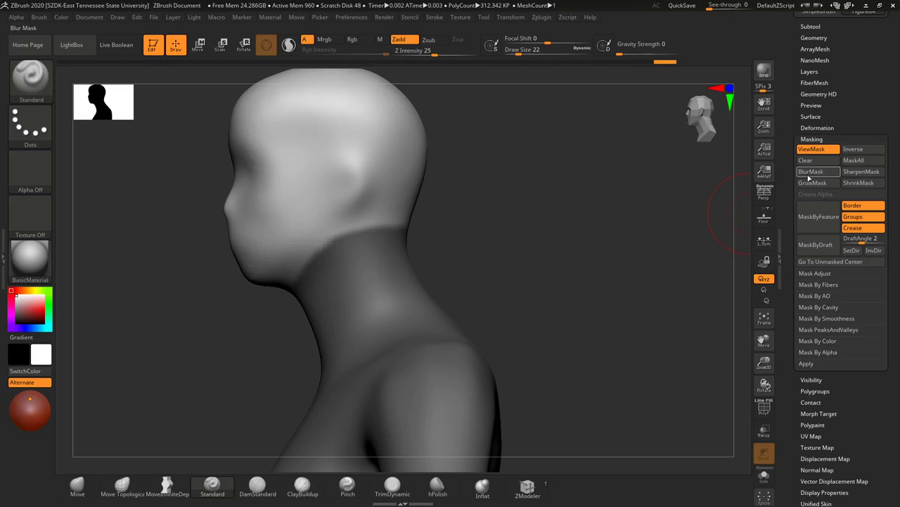
{"action": "left_click", "coordinate": [810, 175]}
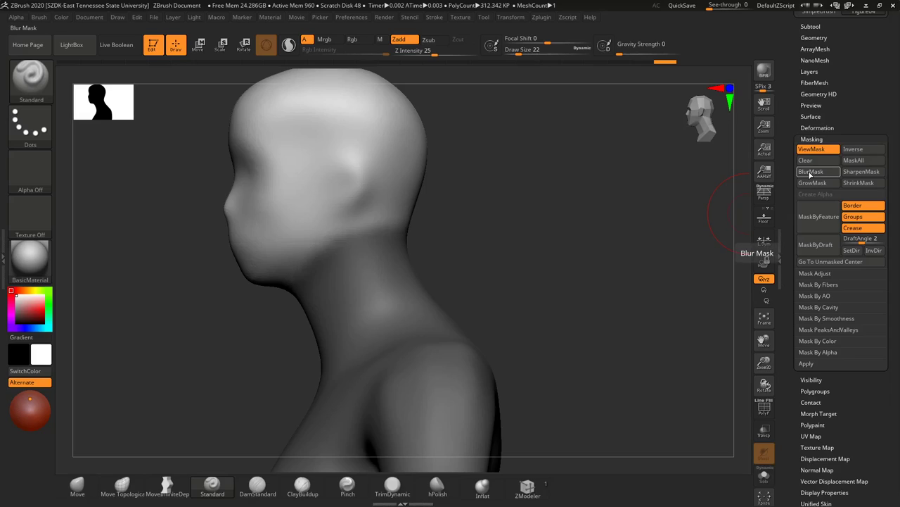
{"action": "left_click", "coordinate": [872, 172]}
{"action": "left_click", "coordinate": [819, 173]}
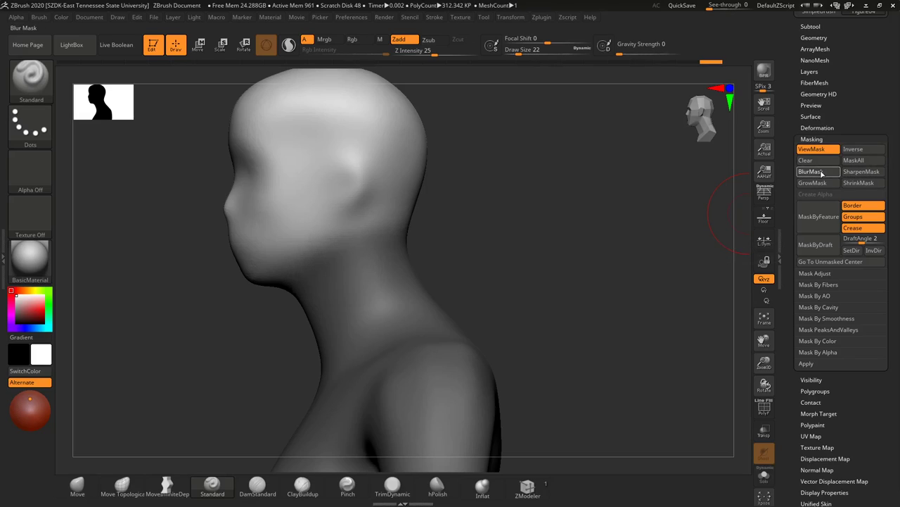
{"action": "left_click", "coordinate": [861, 174]}
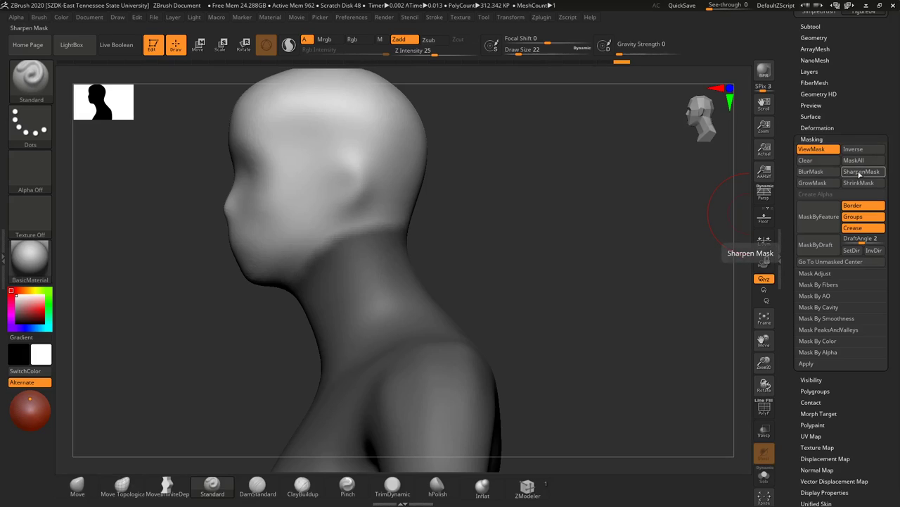
Step: Extend the mask farther up the neck by repeatedly growing it and sharpening its edge
{"action": "left_click", "coordinate": [813, 183]}
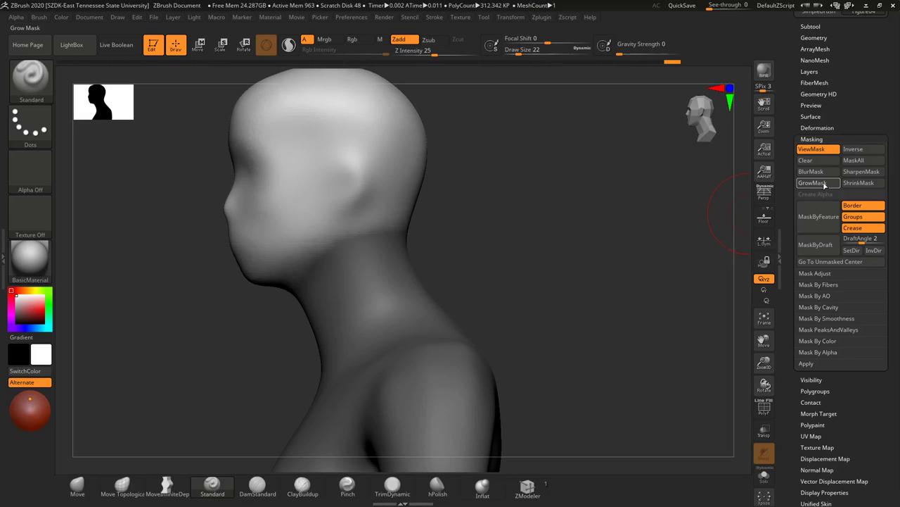
{"action": "left_click", "coordinate": [851, 174]}
{"action": "left_click", "coordinate": [817, 184]}
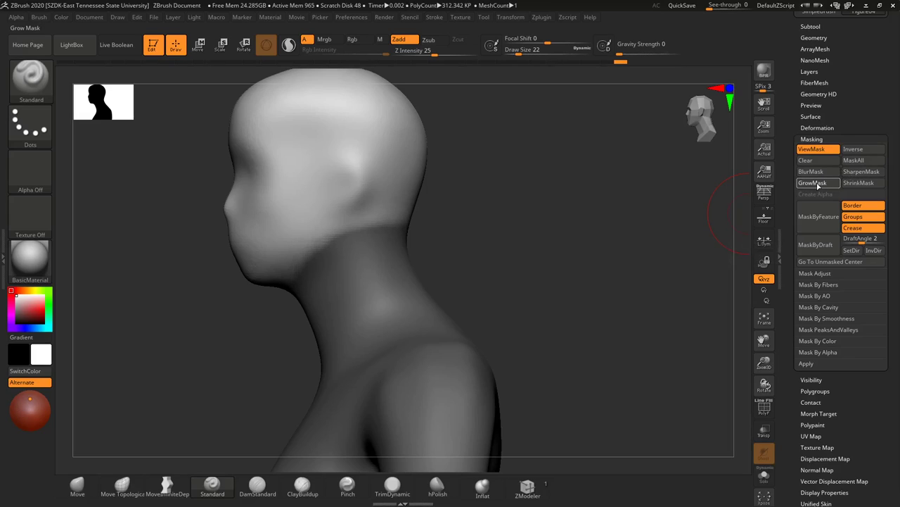
{"action": "left_click", "coordinate": [820, 185]}
{"action": "left_click", "coordinate": [853, 174]}
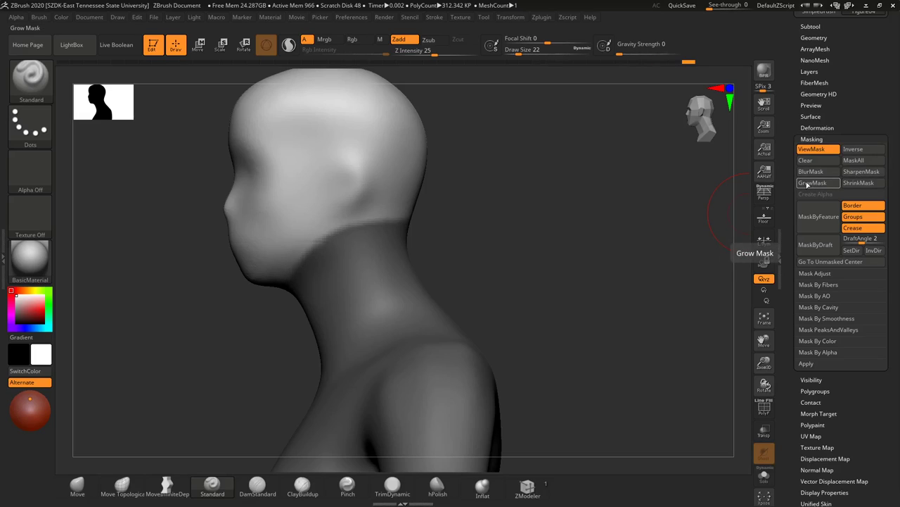
Step: Pull the mask back down the neck by shrinking it several times and sharpening its edge
{"action": "left_click", "coordinate": [862, 184]}
{"action": "left_click", "coordinate": [872, 186]}
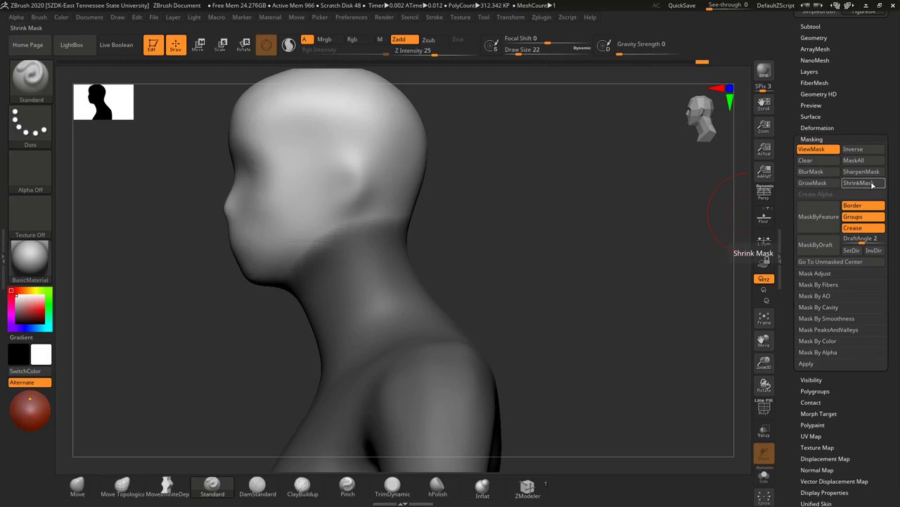
{"action": "left_click", "coordinate": [872, 186]}
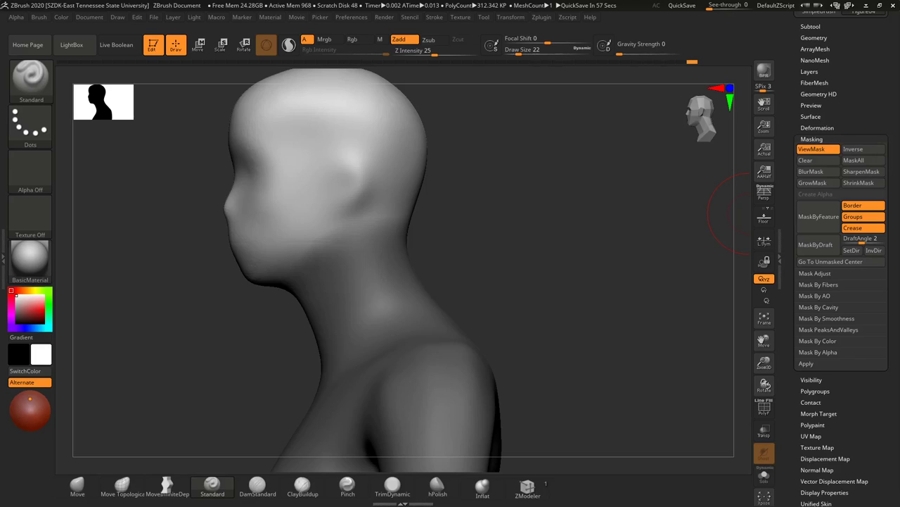
{"action": "left_click", "coordinate": [862, 172]}
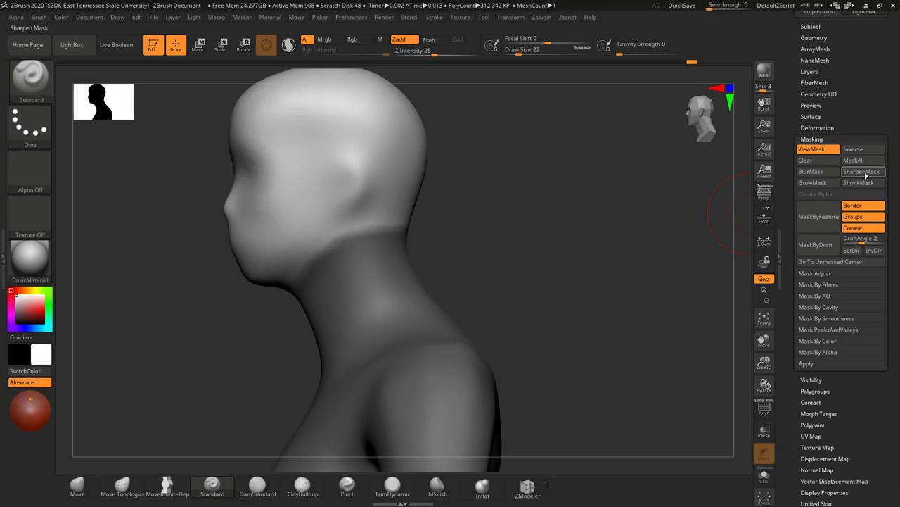
{"action": "left_click", "coordinate": [862, 172]}
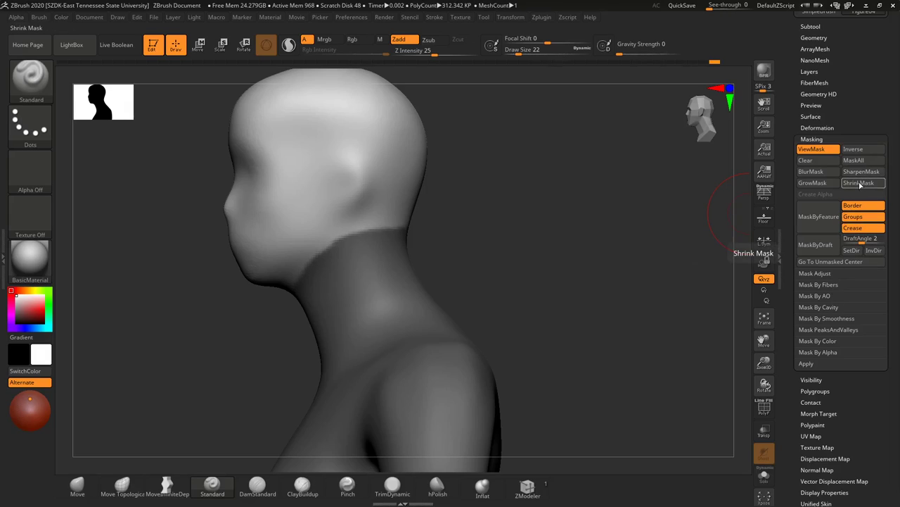
{"action": "left_click", "coordinate": [863, 172]}
{"action": "left_click", "coordinate": [863, 172]}
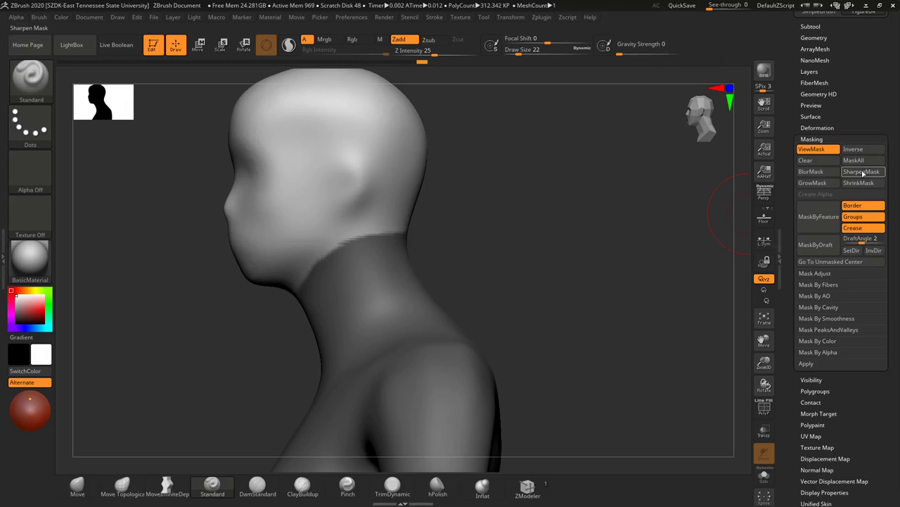
Step: Grow the mask at the neck twice and blur its edge into a soft transition
{"action": "left_click", "coordinate": [814, 183]}
{"action": "left_click", "coordinate": [814, 183]}
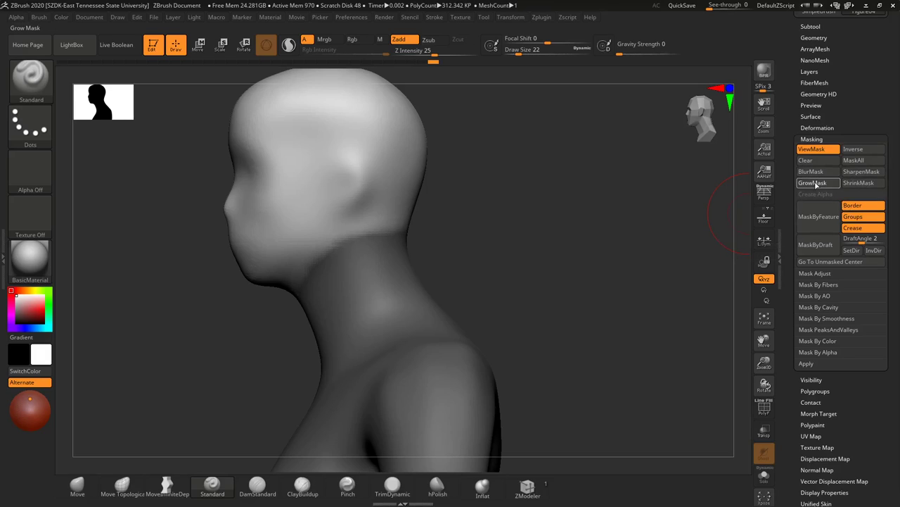
{"action": "left_click", "coordinate": [822, 172]}
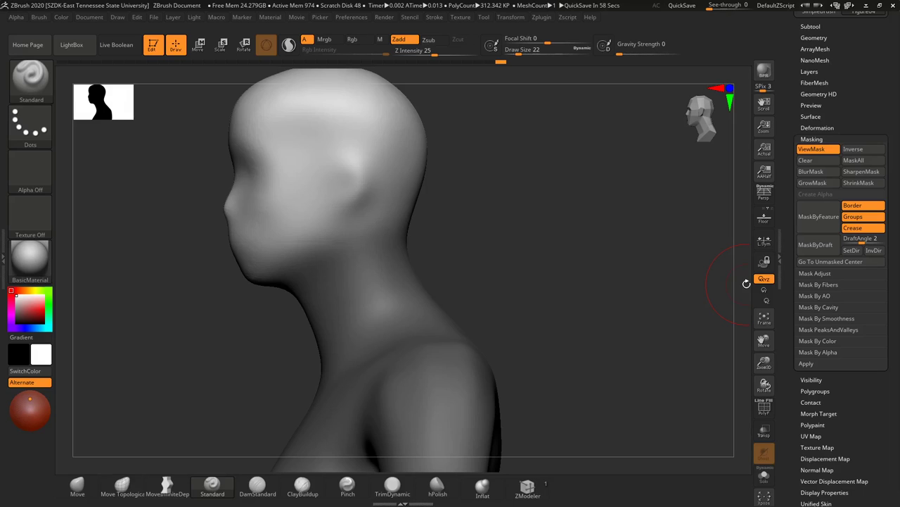
Step: In Rotate mode, turn the unmasked head sideways about the vertical axis and nudge it along X by -0.0031
{"action": "mouse_move", "coordinate": [485, 255]}
{"action": "left_mouse_down"}
{"action": "mouse_move", "coordinate": [555, 249]}
{"action": "mouse_move", "coordinate": [522, 249]}
{"action": "left_mouse_up"}
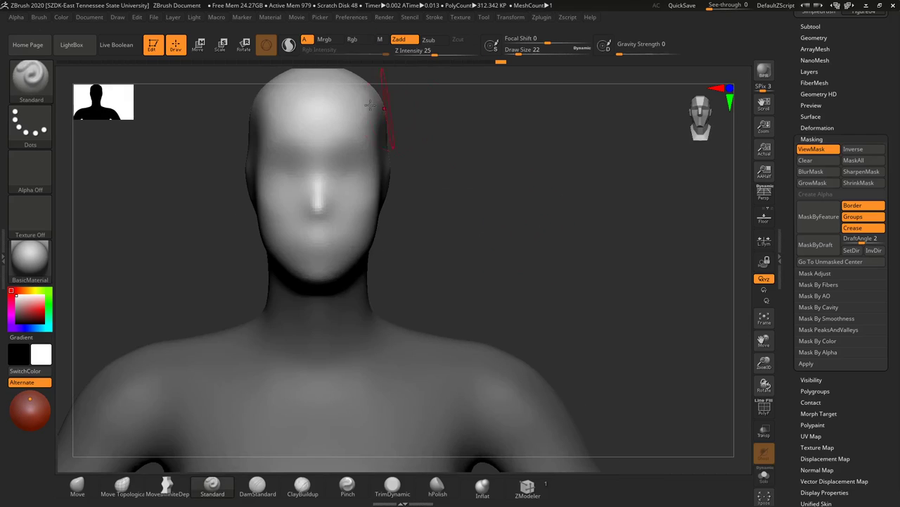
{"action": "key", "text": "r"}
{"action": "left_click_drag", "start_coordinate": [459, 287], "coordinate": [462, 287]}
{"action": "left_click_drag", "start_coordinate": [347, 235], "coordinate": [337, 233]}
{"action": "left_click_drag", "start_coordinate": [442, 263], "coordinate": [408, 271]}
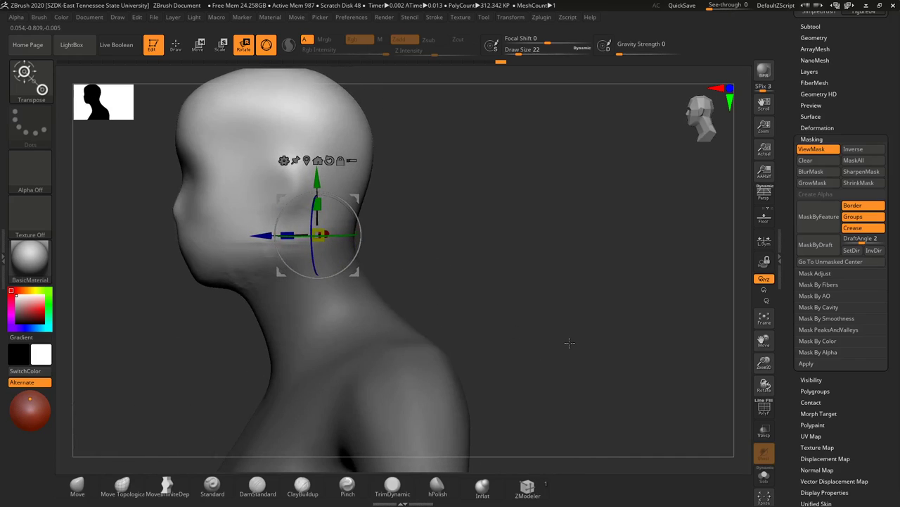
{"action": "left_click_drag", "start_coordinate": [493, 259], "coordinate": [536, 260]}
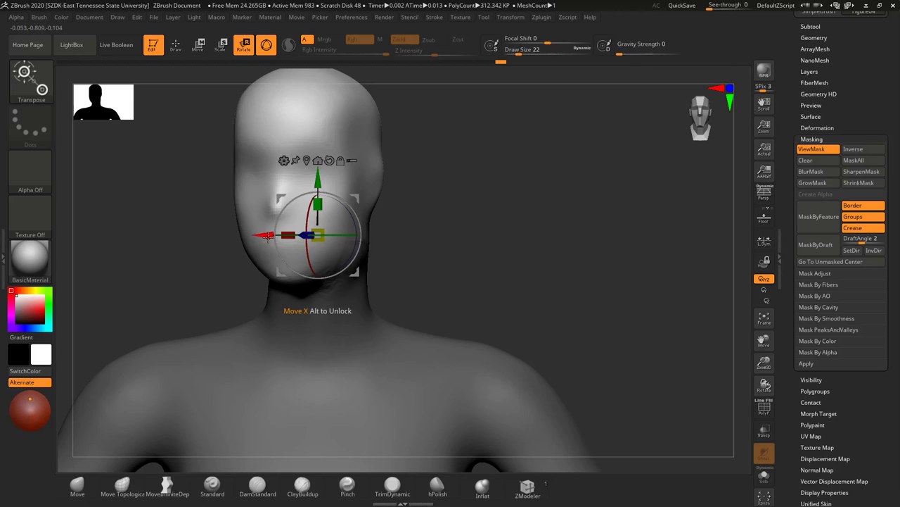
{"action": "left_click_drag", "start_coordinate": [270, 237], "coordinate": [266, 237]}
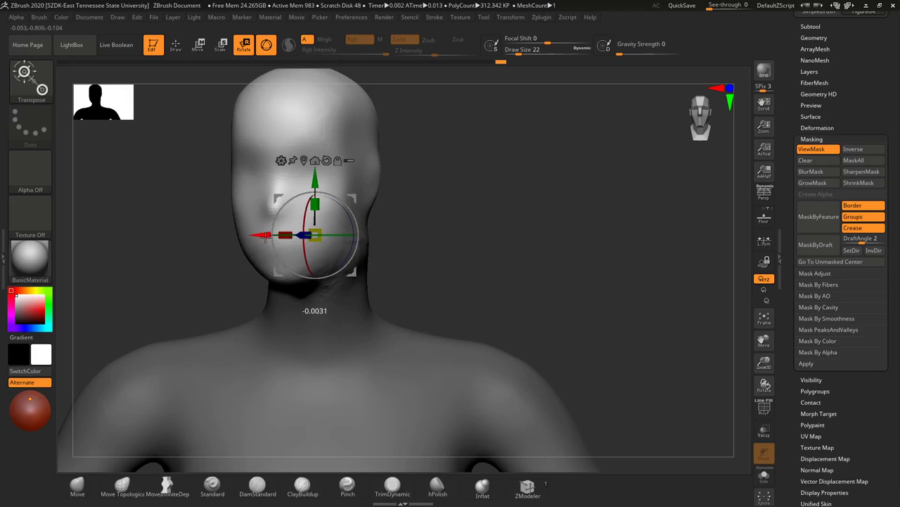
Step: From the back of the head, shrink and sharpen the neck mask alternately, and blur its edge
{"action": "left_click_drag", "start_coordinate": [457, 270], "coordinate": [382, 268]}
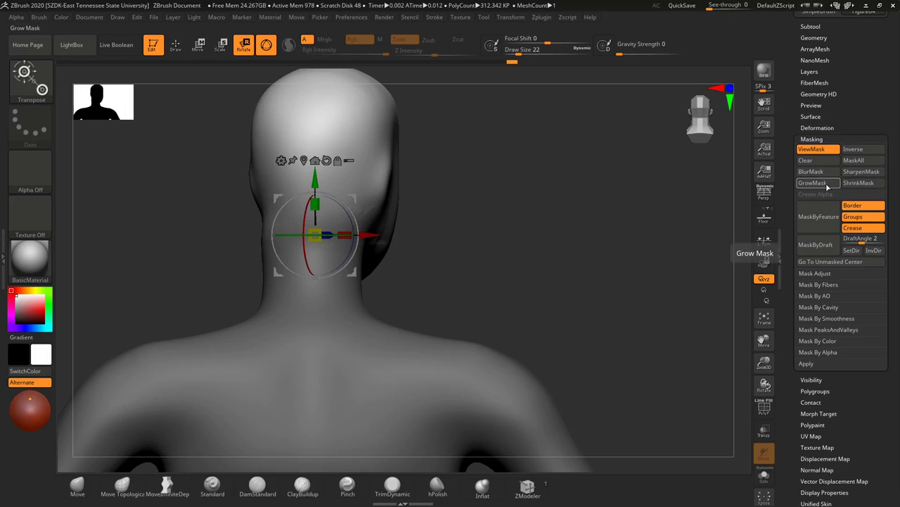
{"action": "left_click", "coordinate": [854, 185]}
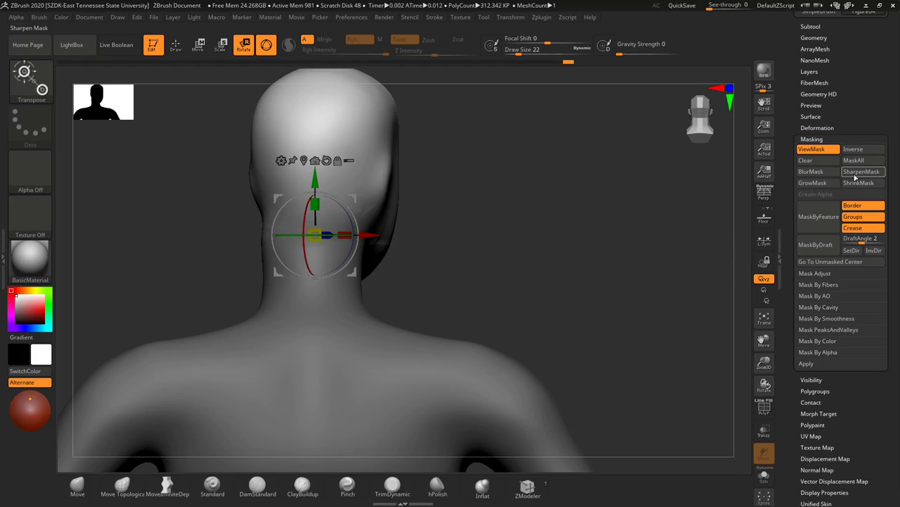
{"action": "left_click", "coordinate": [856, 174]}
{"action": "left_click", "coordinate": [857, 186]}
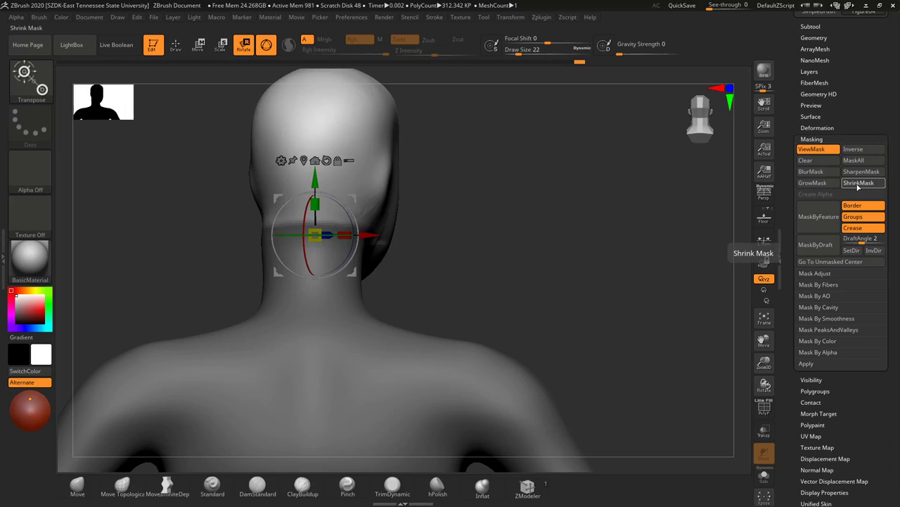
{"action": "left_click", "coordinate": [858, 187]}
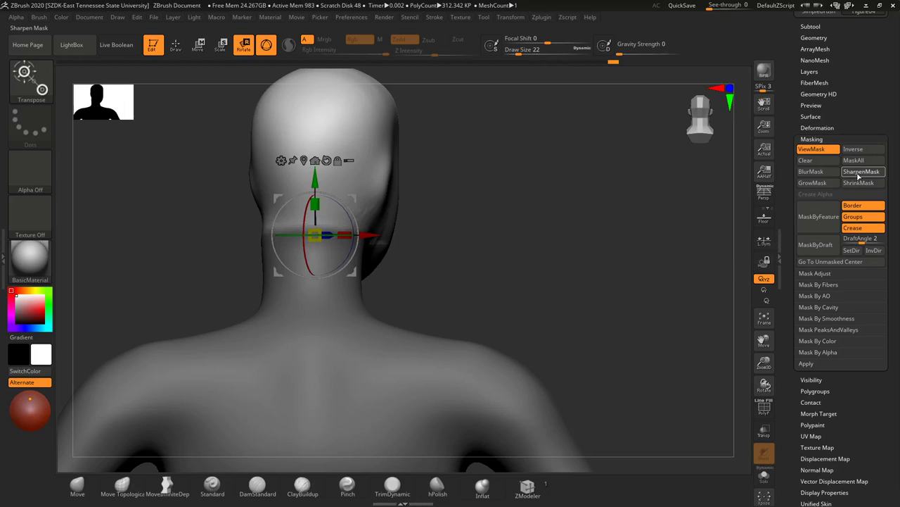
{"action": "left_click", "coordinate": [860, 188]}
{"action": "left_click", "coordinate": [860, 188]}
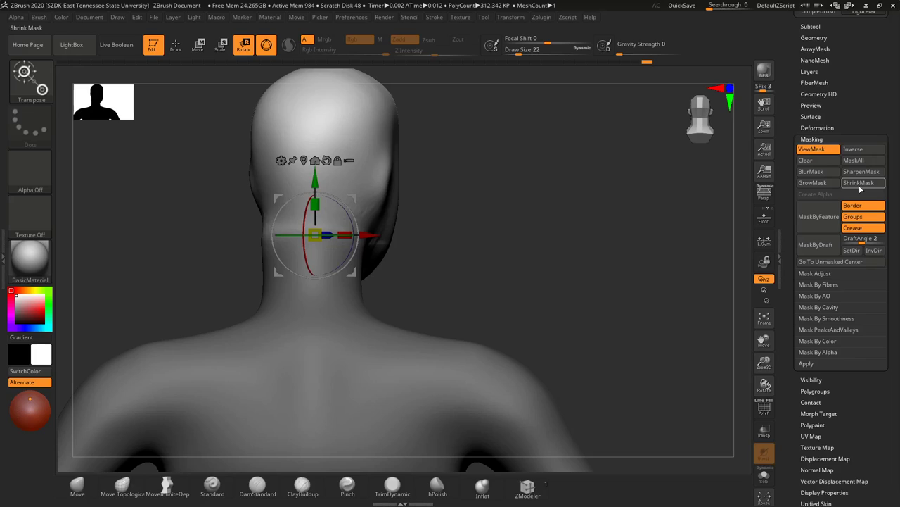
{"action": "left_click", "coordinate": [830, 173]}
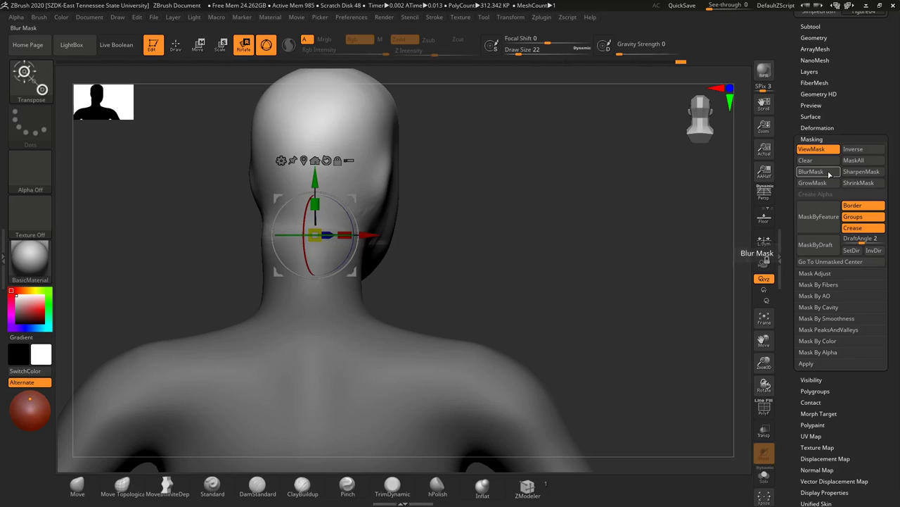
Step: Nudge the unmasked head along the X axis and turn it slightly further about the vertical axis
{"action": "left_click_drag", "start_coordinate": [364, 235], "coordinate": [374, 235]}
{"action": "left_click_drag", "start_coordinate": [451, 281], "coordinate": [523, 280]}
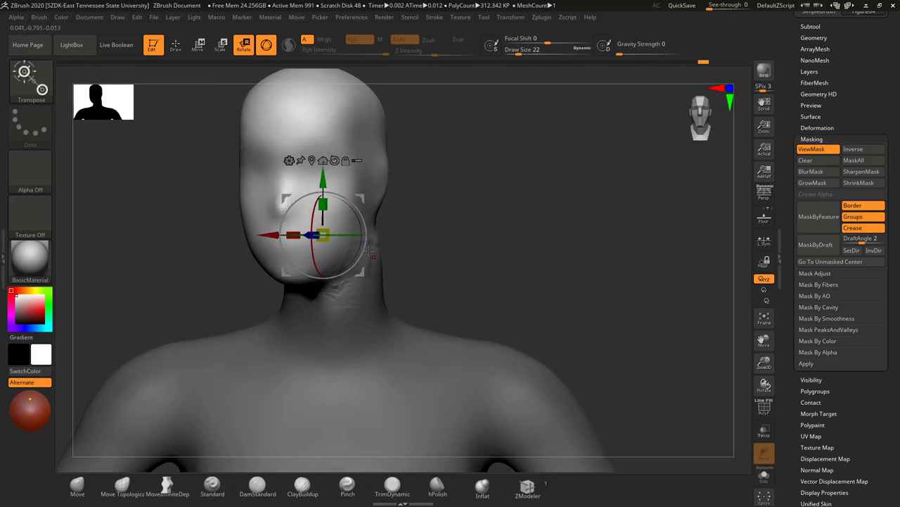
{"action": "left_click_drag", "start_coordinate": [334, 235], "coordinate": [340, 234]}
{"action": "left_click_drag", "start_coordinate": [455, 251], "coordinate": [539, 251]}
{"action": "left_click_drag", "start_coordinate": [465, 299], "coordinate": [490, 272], "text": "alt"}
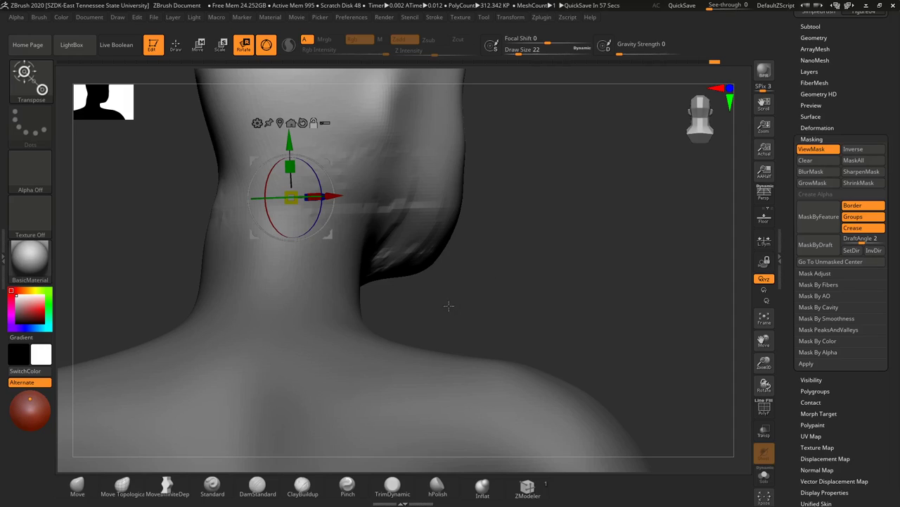
{"action": "left_click_drag", "start_coordinate": [449, 306], "coordinate": [463, 248]}
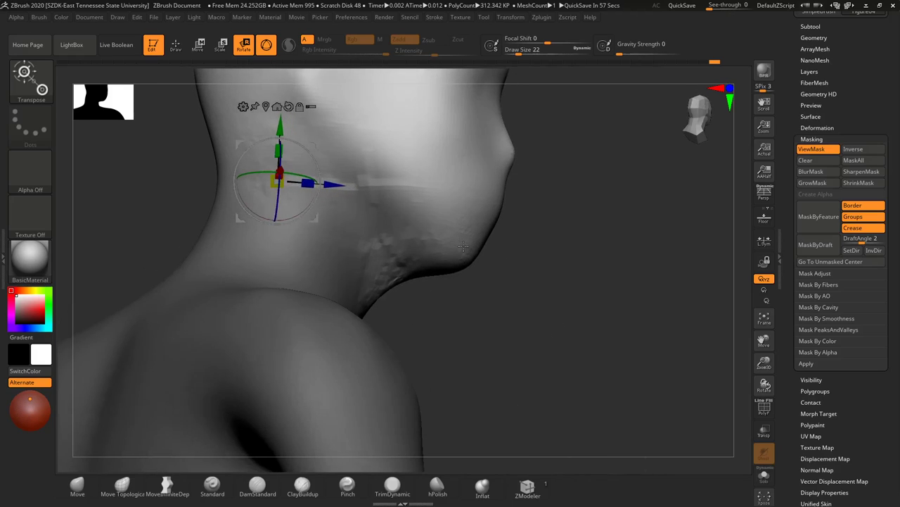
Step: Undo the last two transformations of the head
{"action": "key", "text": "ctrl+z"}
{"action": "key", "text": "ctrl+z"}
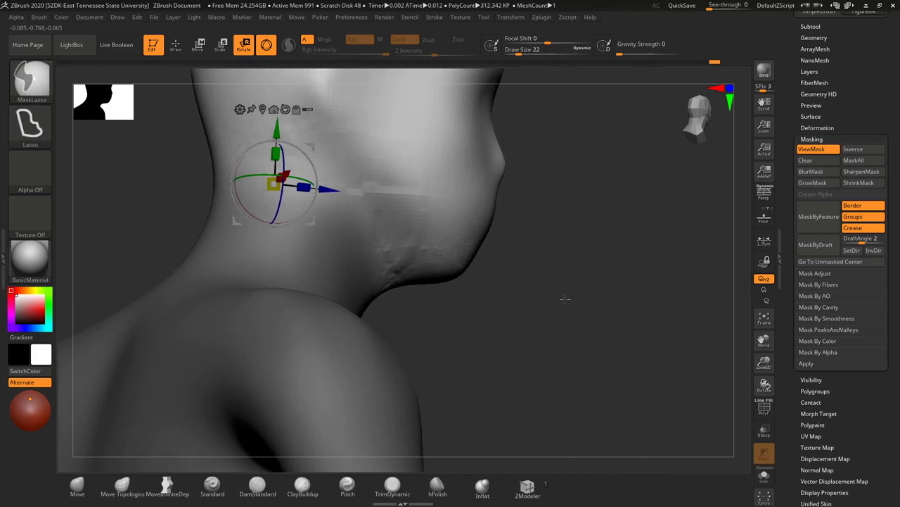
{"action": "mouse_move", "coordinate": [486, 332]}
{"action": "left_mouse_down"}
{"action": "mouse_move", "coordinate": [556, 341]}
{"action": "mouse_move", "coordinate": [456, 351]}
{"action": "mouse_move", "coordinate": [437, 251]}
{"action": "left_mouse_up"}
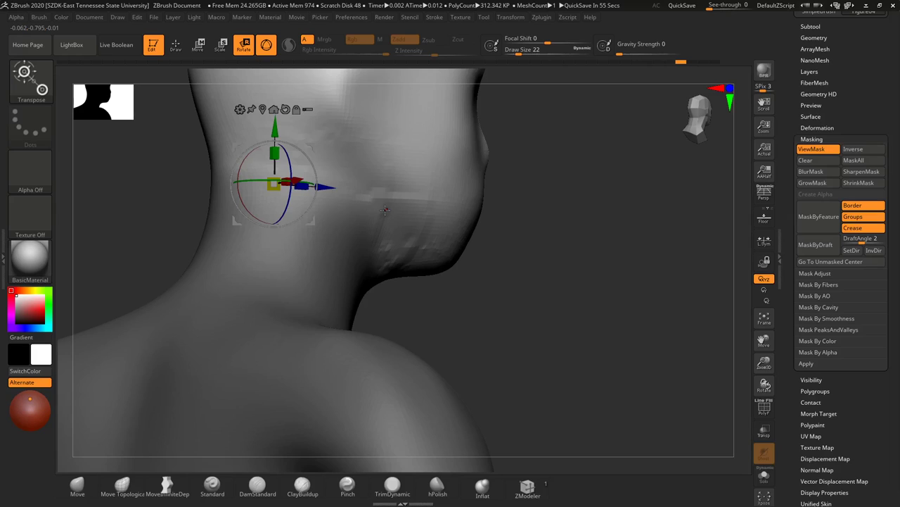
Step: Return to Draw mode and choose MaskPen as the masking brush in place of MaskLasso
{"action": "left_click", "coordinate": [175, 44]}
{"action": "mouse_move", "coordinate": [607, 299]}
{"action": "left_mouse_down"}
{"action": "mouse_move", "coordinate": [539, 295]}
{"action": "mouse_move", "coordinate": [525, 281]}
{"action": "mouse_move", "coordinate": [352, 233]}
{"action": "left_mouse_up"}
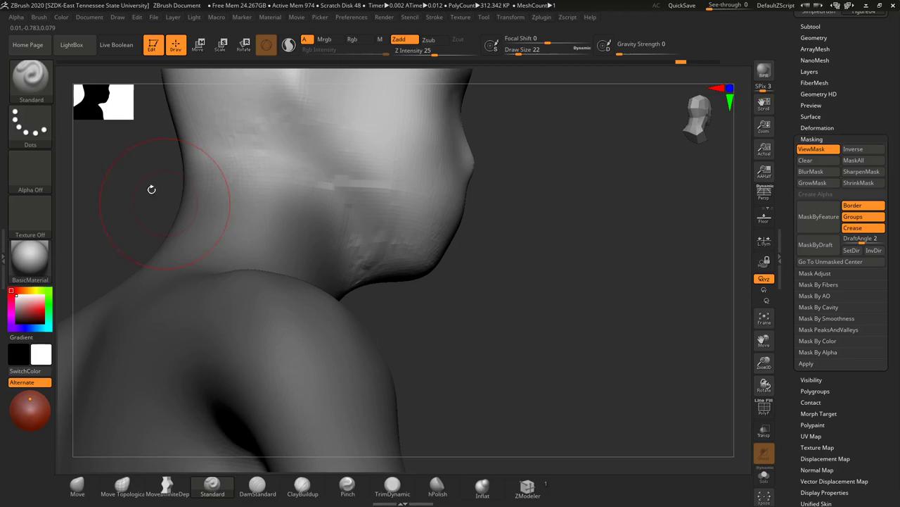
{"action": "key", "text": "ctrl"}
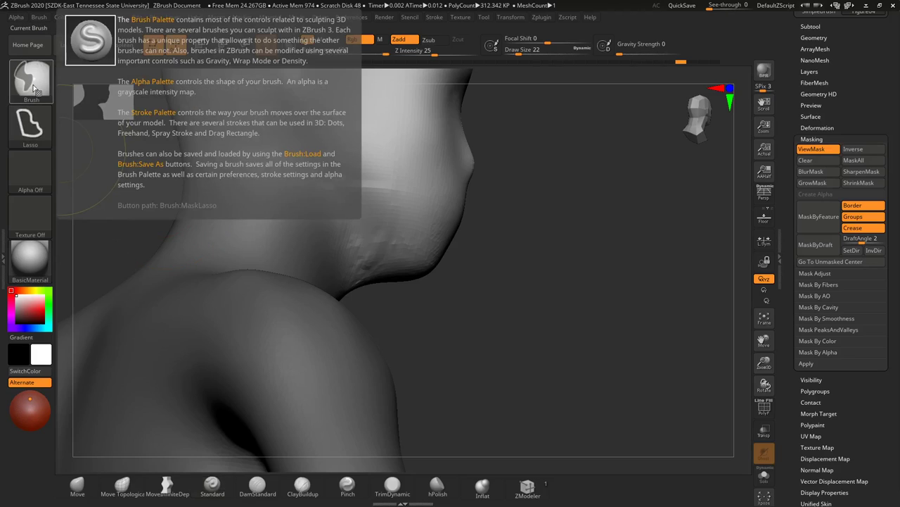
{"action": "left_click", "coordinate": [32, 87]}
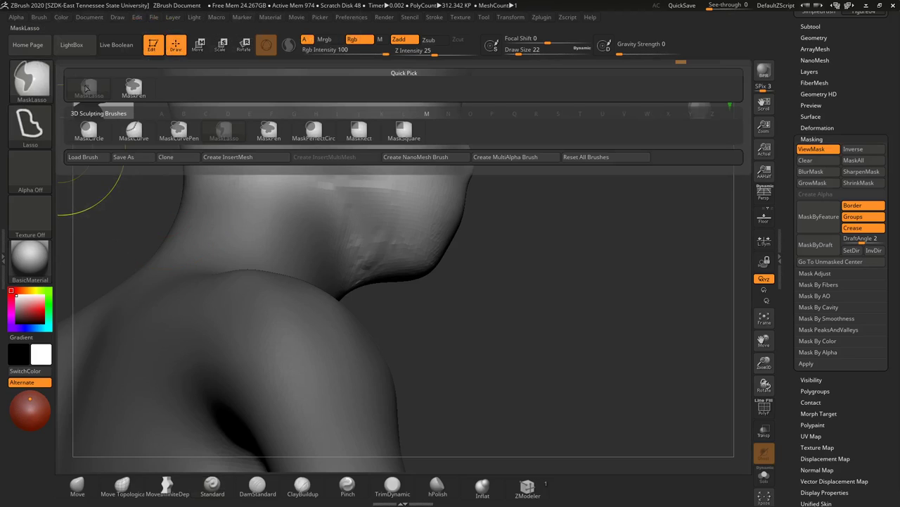
{"action": "key", "text": "ctrl"}
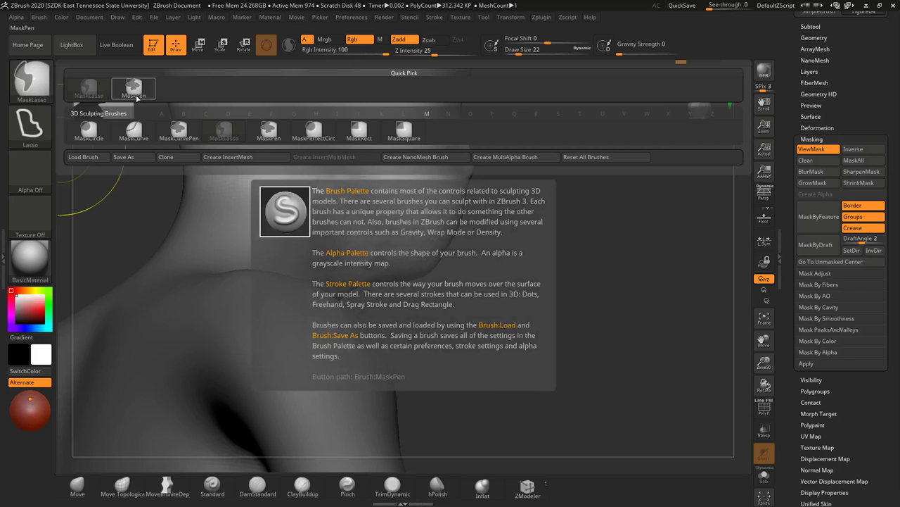
{"action": "left_click", "coordinate": [134, 91]}
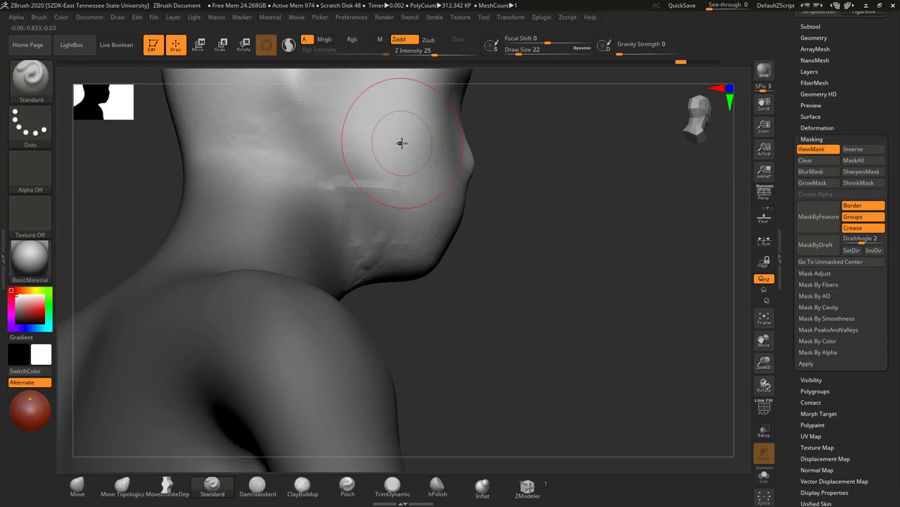
Step: Reduce the brush's draw size to 7 and set the Standard brush's focal shift to -80
{"action": "key", "text": "s"}
{"action": "left_click_drag", "start_coordinate": [402, 143], "coordinate": [396, 144]}
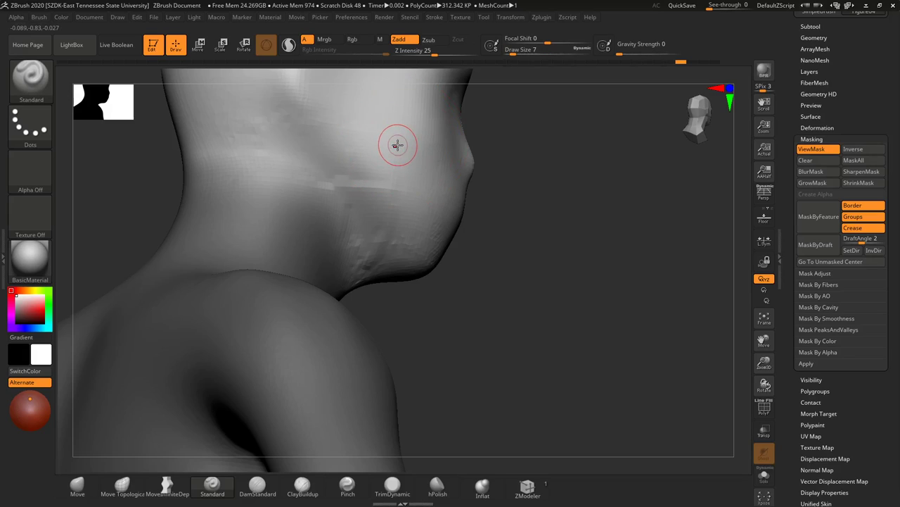
{"action": "right_click", "coordinate": [397, 145]}
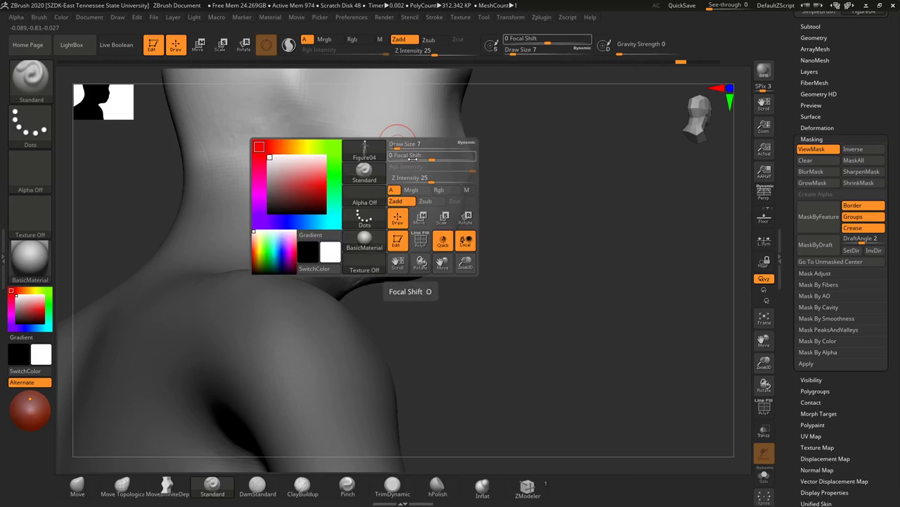
{"action": "left_click_drag", "start_coordinate": [431, 156], "coordinate": [437, 161]}
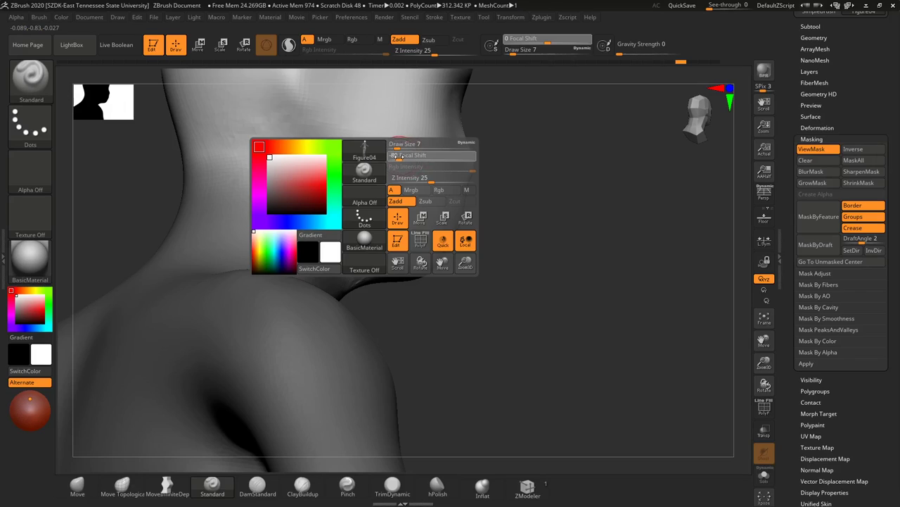
{"action": "left_click_drag", "start_coordinate": [399, 154], "coordinate": [398, 155]}
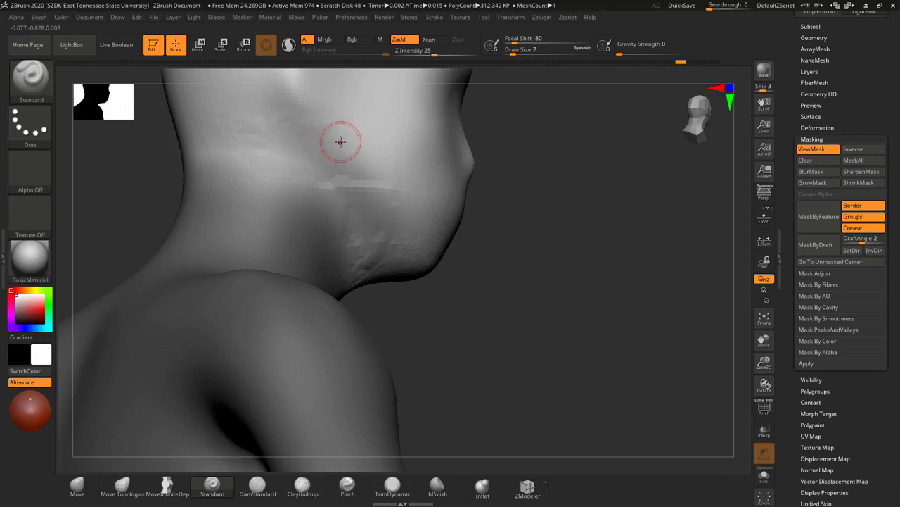
Step: Apply a series of short MaskPen dabs along the jaw toward the chin
{"action": "key", "text": "ctrl"}
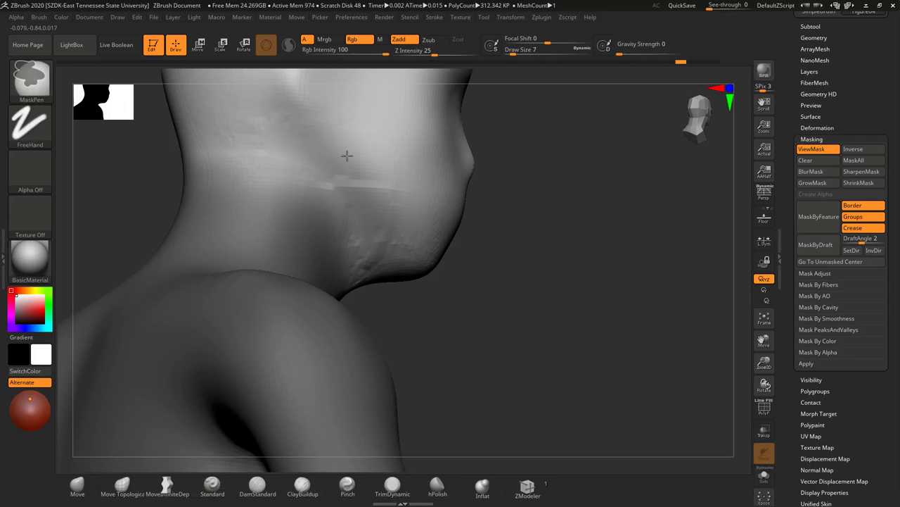
{"action": "left_click", "coordinate": [370, 203], "text": "ctrl"}
{"action": "left_click", "coordinate": [394, 243], "text": "ctrl"}
{"action": "left_click", "coordinate": [409, 256], "text": "ctrl"}
{"action": "left_click", "coordinate": [420, 266], "text": "ctrl"}
{"action": "left_click_drag", "start_coordinate": [552, 337], "coordinate": [513, 272]}
{"action": "key", "text": "ctrl"}
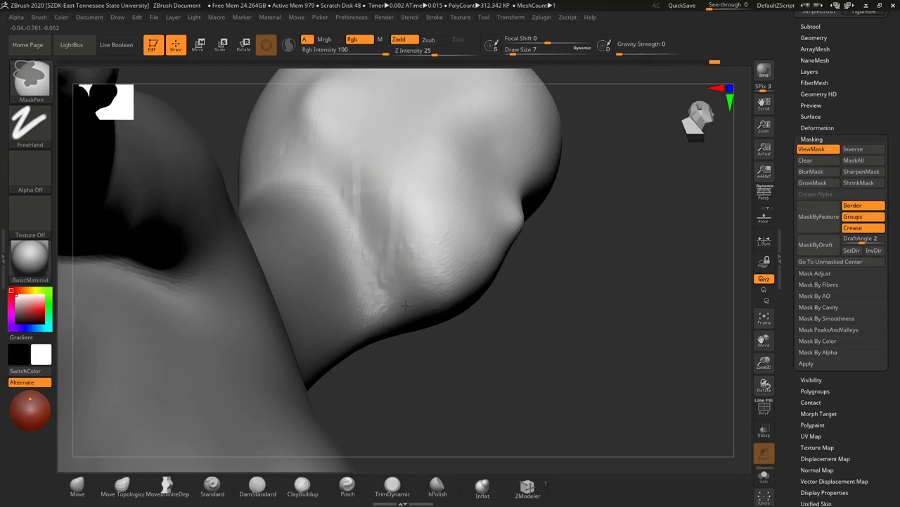
Step: Try a MaskPen stroke down the side of the neck behind the jaw, and undo it
{"action": "left_click_drag", "start_coordinate": [556, 352], "coordinate": [552, 373]}
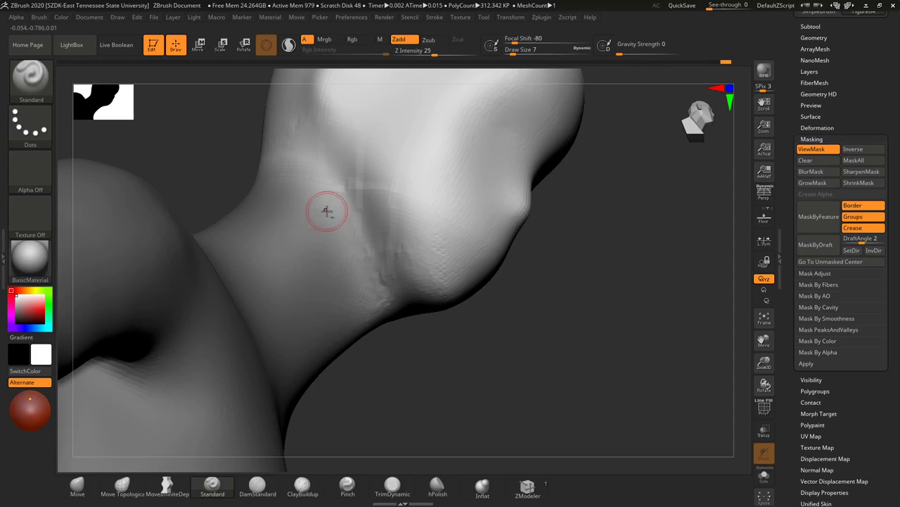
{"action": "left_click_drag", "start_coordinate": [322, 195], "coordinate": [360, 332], "text": "ctrl"}
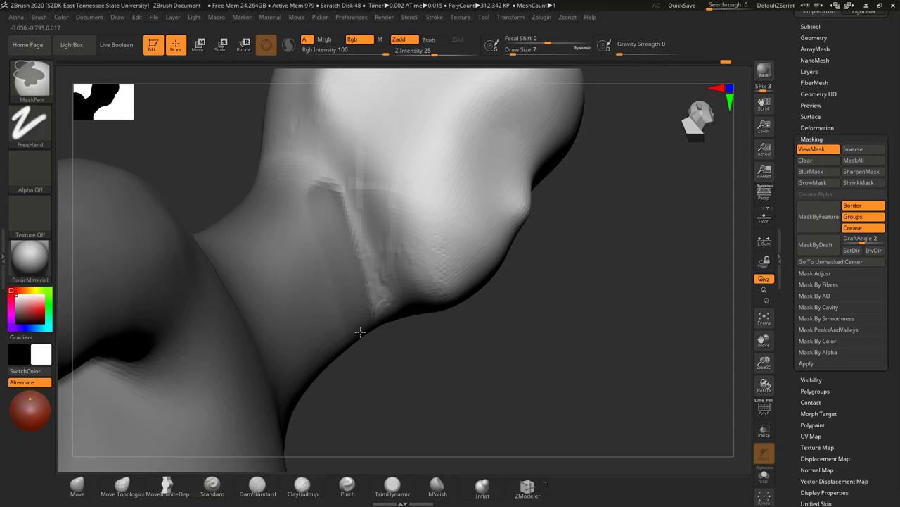
{"action": "key", "text": "ctrl+z"}
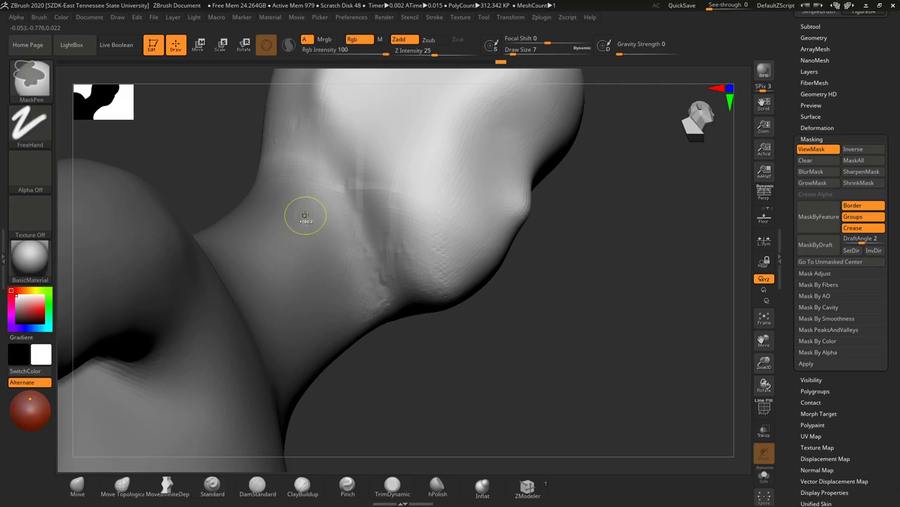
Step: Set the draw size to 23 and lower the MaskPen's RGB intensity to 1 for faint masking on the neck
{"action": "key", "text": "s"}
{"action": "mouse_move", "coordinate": [298, 219]}
{"action": "left_mouse_down"}
{"action": "mouse_move", "coordinate": [318, 222]}
{"action": "mouse_move", "coordinate": [303, 221]}
{"action": "left_mouse_up"}
{"action": "key", "text": "ctrl"}
{"action": "mouse_move", "coordinate": [379, 53]}
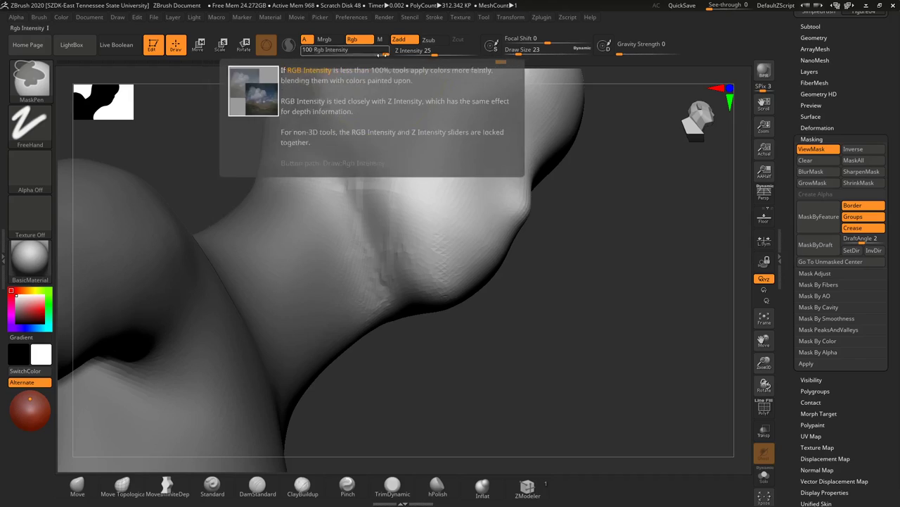
{"action": "left_click_drag", "start_coordinate": [384, 54], "coordinate": [337, 54]}
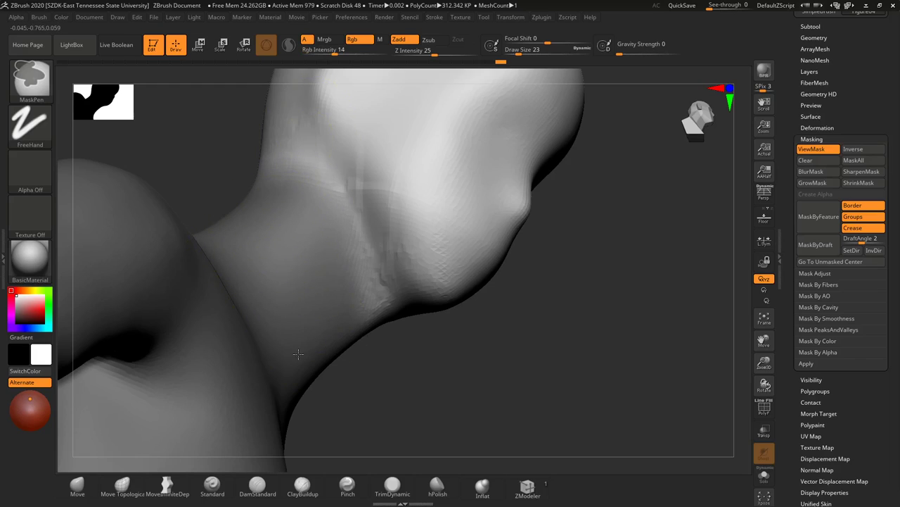
{"action": "left_click_drag", "start_coordinate": [334, 53], "coordinate": [329, 52]}
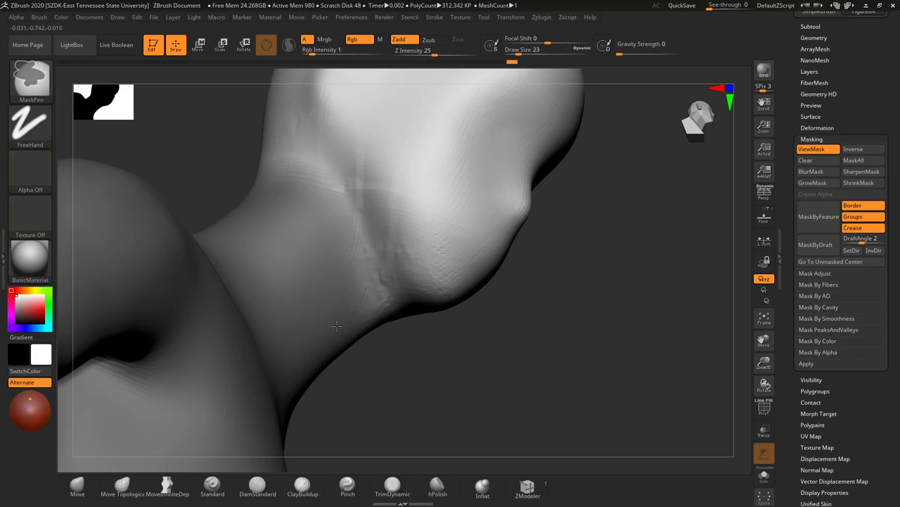
{"action": "mouse_move", "coordinate": [513, 381]}
{"action": "left_mouse_down"}
{"action": "mouse_move", "coordinate": [565, 398]}
{"action": "mouse_move", "coordinate": [569, 380]}
{"action": "left_mouse_up"}
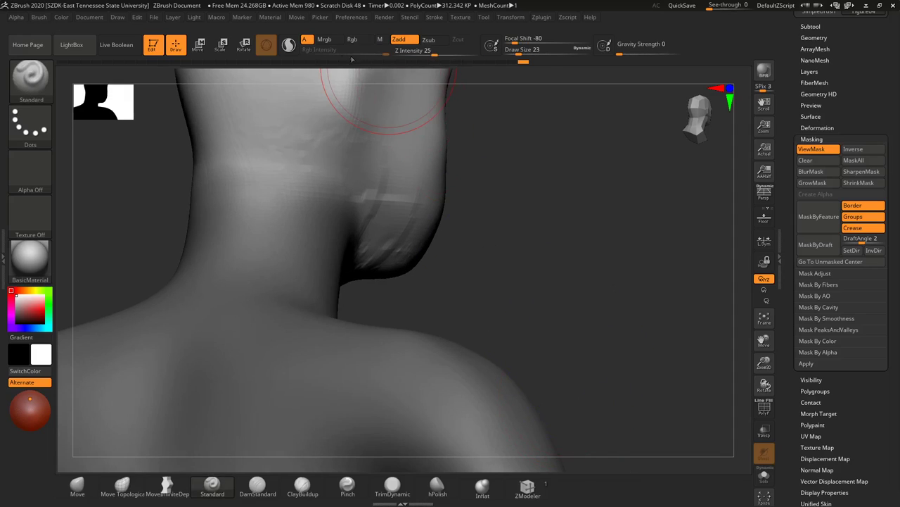
Step: In Rotate mode, turn the unmasked head about 12 degrees about the vertical axis and shift it slightly sideways
{"action": "key", "text": "ctrl"}
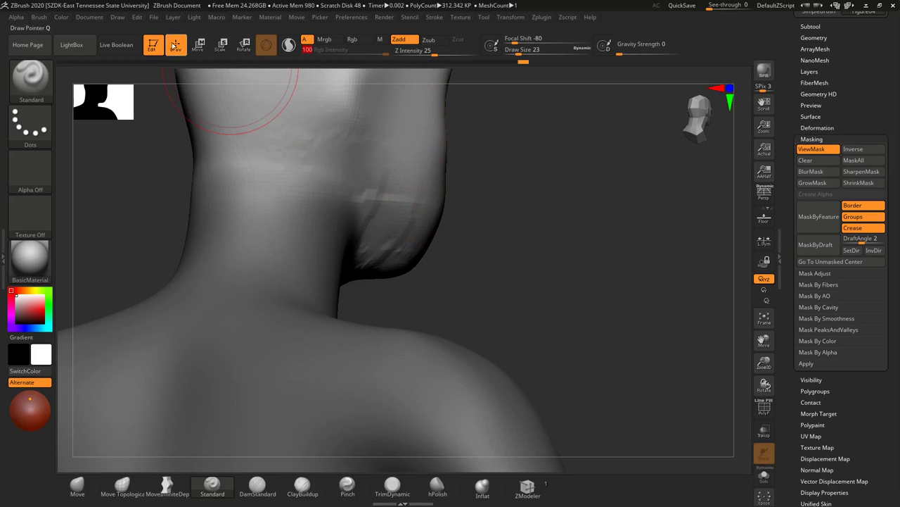
{"action": "left_click", "coordinate": [243, 44]}
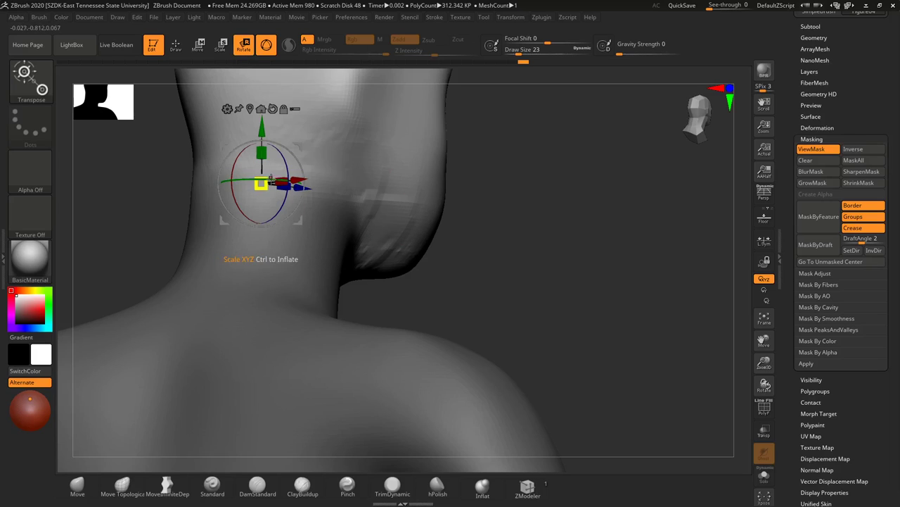
{"action": "left_click_drag", "start_coordinate": [273, 181], "coordinate": [261, 182]}
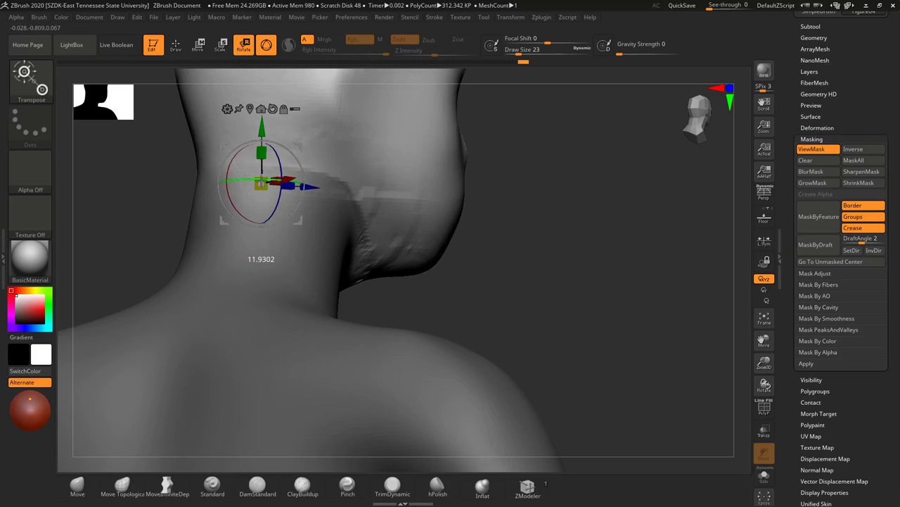
{"action": "left_click_drag", "start_coordinate": [501, 284], "coordinate": [485, 256]}
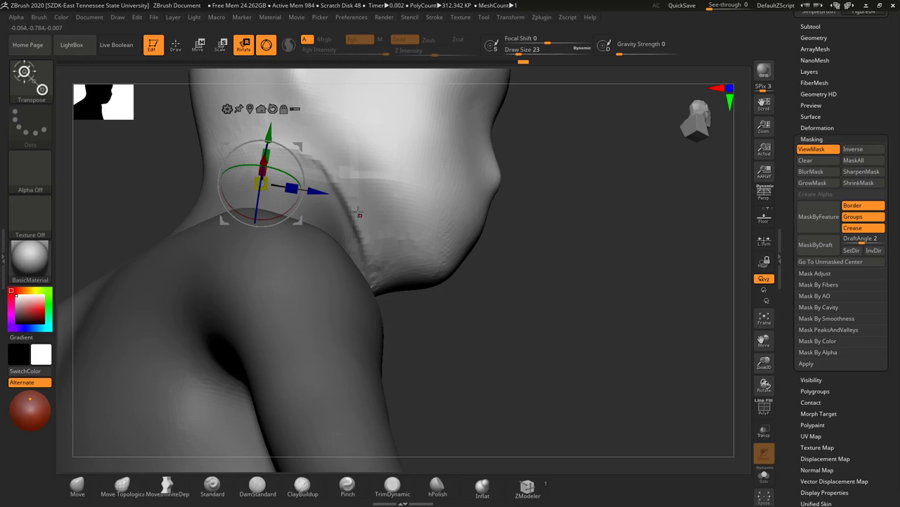
{"action": "left_click_drag", "start_coordinate": [360, 215], "coordinate": [422, 239]}
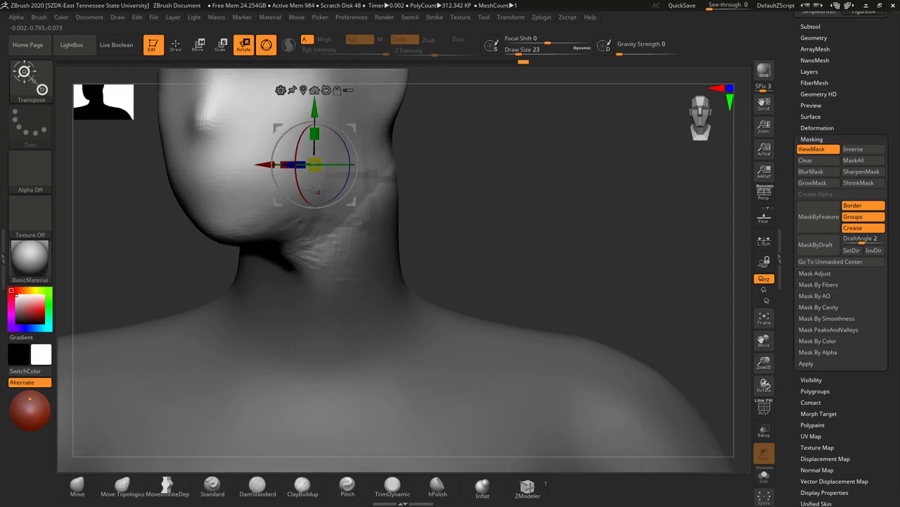
{"action": "left_click_drag", "start_coordinate": [352, 127], "coordinate": [347, 127]}
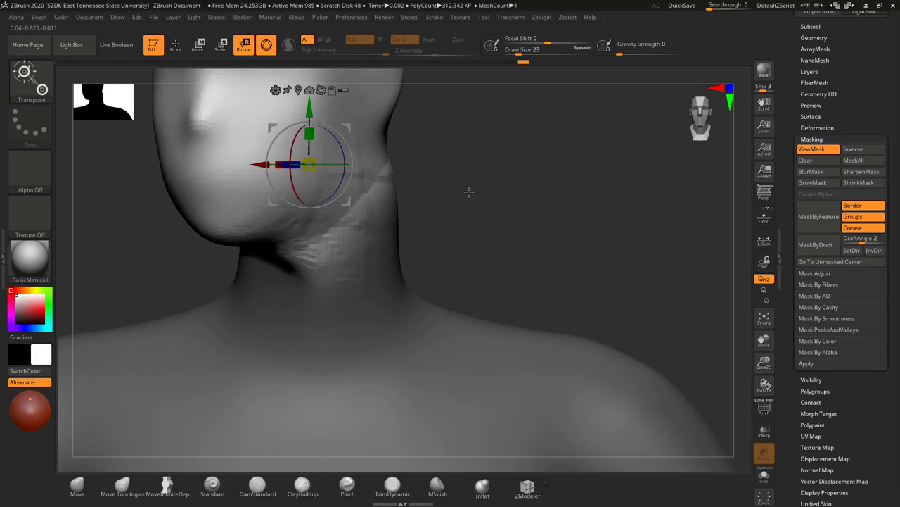
{"action": "left_click_drag", "start_coordinate": [474, 210], "coordinate": [246, 204]}
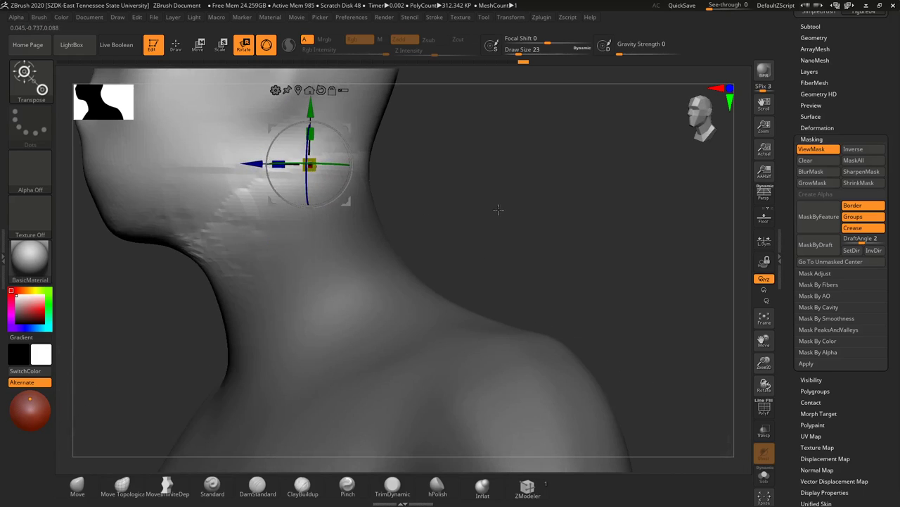
{"action": "left_click_drag", "start_coordinate": [498, 208], "coordinate": [534, 216]}
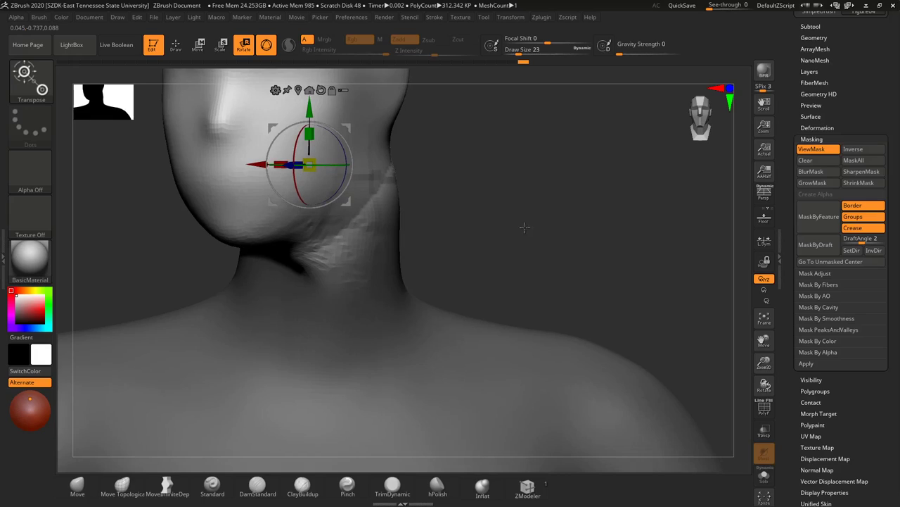
Step: Clear the mask in Draw mode and smooth the creased side of the neck below the jaw at draw size 14
{"action": "key", "text": "q"}
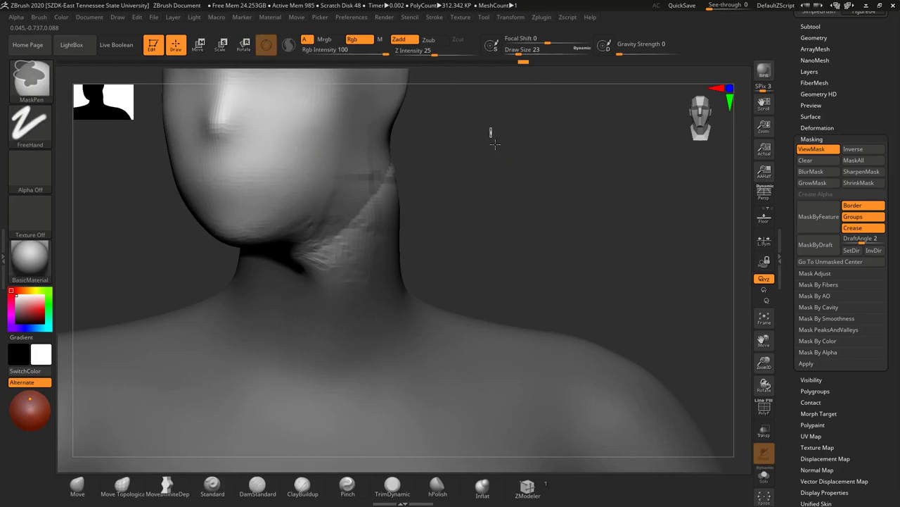
{"action": "left_click_drag", "start_coordinate": [490, 128], "coordinate": [517, 273], "text": "ctrl"}
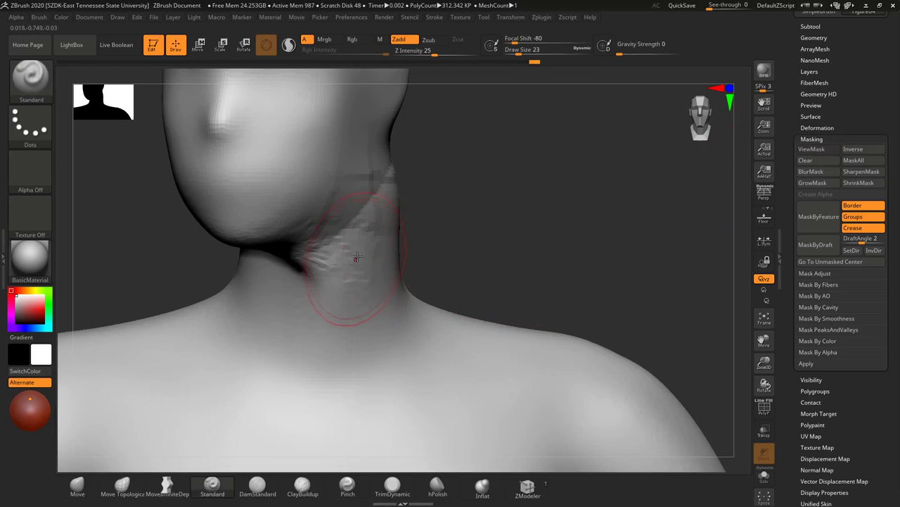
{"action": "key", "text": "s"}
{"action": "left_click_drag", "start_coordinate": [364, 246], "coordinate": [361, 248]}
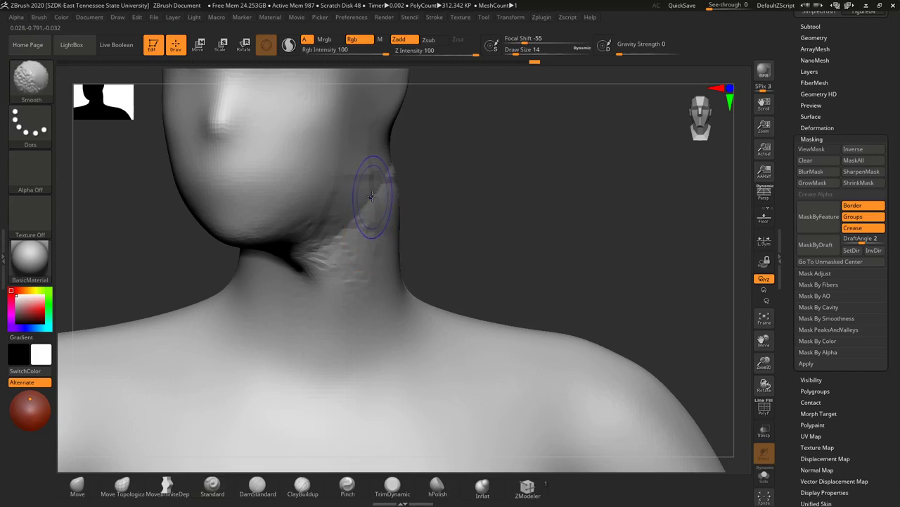
{"action": "left_click_drag", "start_coordinate": [372, 197], "coordinate": [328, 274], "text": "shift"}
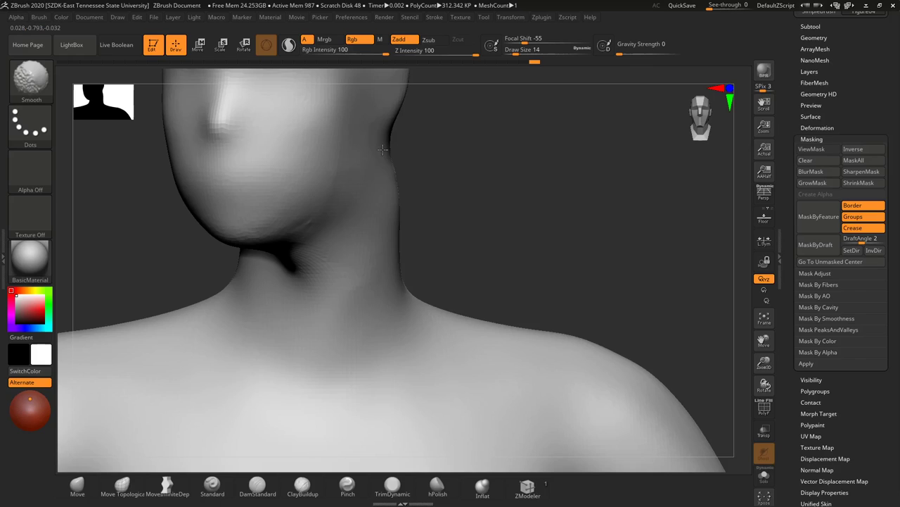
Step: Switch to the Inflat brush, try a stroke along the crease below the jaw, and undo it
{"action": "left_click_drag", "start_coordinate": [467, 181], "coordinate": [412, 157]}
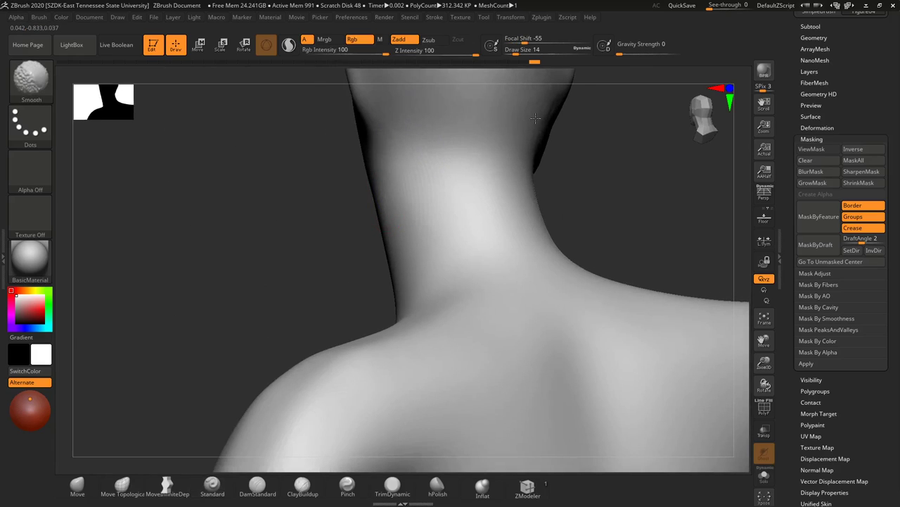
{"action": "mouse_move", "coordinate": [577, 172]}
{"action": "left_mouse_down"}
{"action": "mouse_move", "coordinate": [633, 185]}
{"action": "mouse_move", "coordinate": [674, 181]}
{"action": "mouse_move", "coordinate": [618, 204]}
{"action": "mouse_move", "coordinate": [629, 240]}
{"action": "left_mouse_up"}
{"action": "mouse_move", "coordinate": [613, 292]}
{"action": "left_mouse_down"}
{"action": "mouse_move", "coordinate": [530, 279]}
{"action": "mouse_move", "coordinate": [544, 298]}
{"action": "mouse_move", "coordinate": [568, 302]}
{"action": "left_mouse_up"}
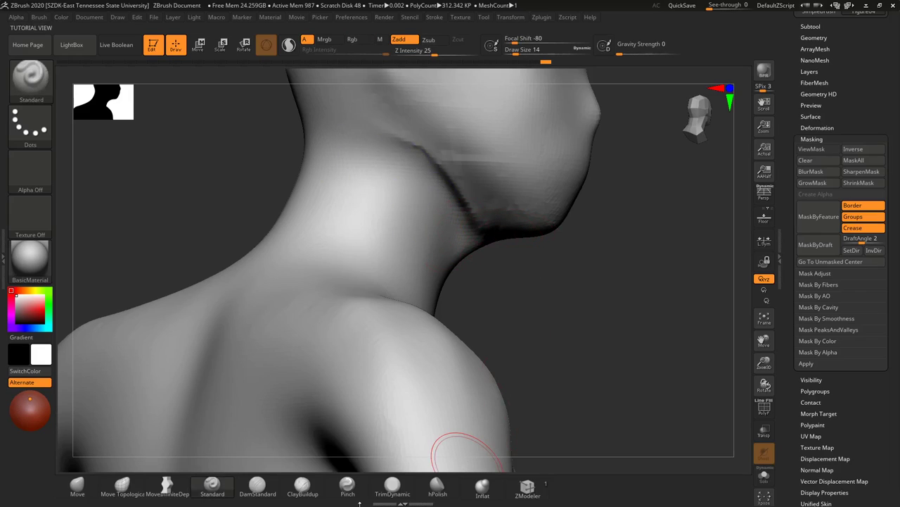
{"action": "left_click", "coordinate": [482, 485]}
{"action": "mouse_move", "coordinate": [441, 176]}
{"action": "left_mouse_down"}
{"action": "mouse_move", "coordinate": [424, 126]}
{"action": "mouse_move", "coordinate": [476, 230]}
{"action": "left_mouse_up"}
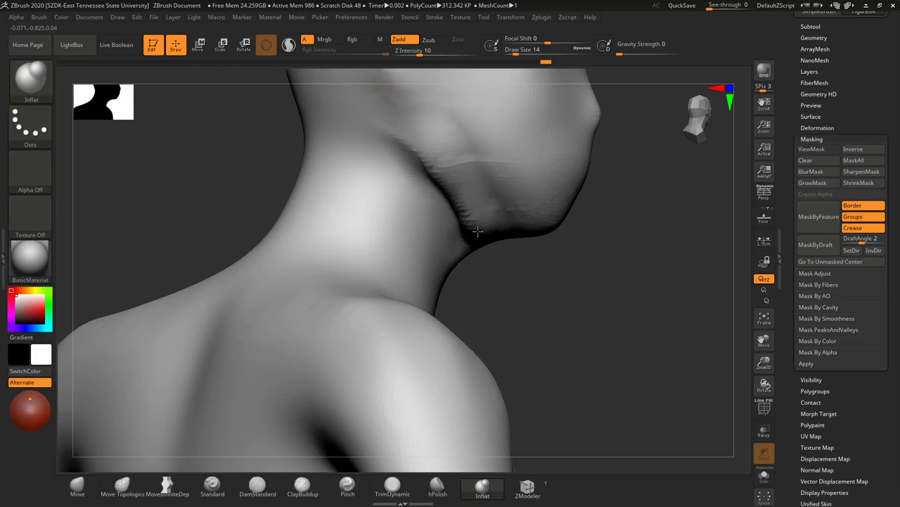
{"action": "key", "text": "ctrl+z"}
Step: Set Inflat to Z intensity 3 and draw size 29, lightly inflate the jaw crease, and smooth it into the neck
{"action": "left_click_drag", "start_coordinate": [420, 53], "coordinate": [414, 54]}
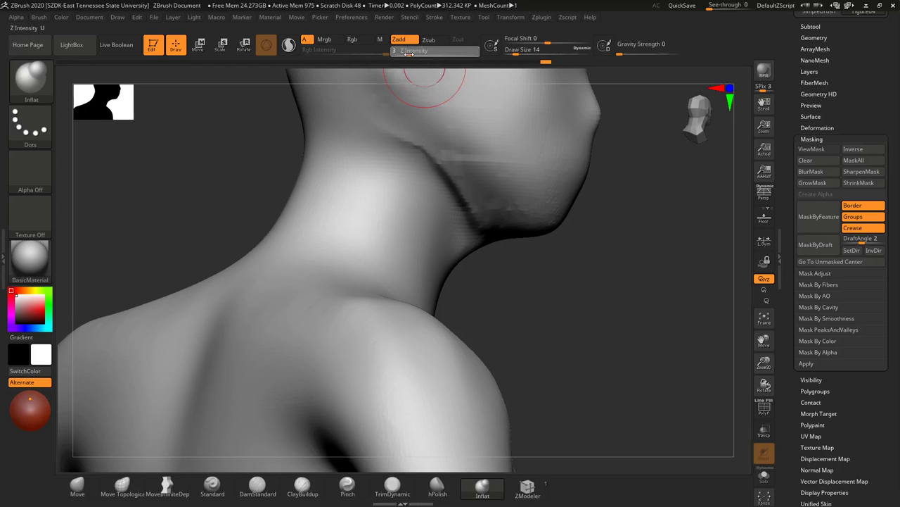
{"action": "key", "text": "Return"}
{"action": "key", "text": "s"}
{"action": "left_click_drag", "start_coordinate": [454, 130], "coordinate": [457, 129]}
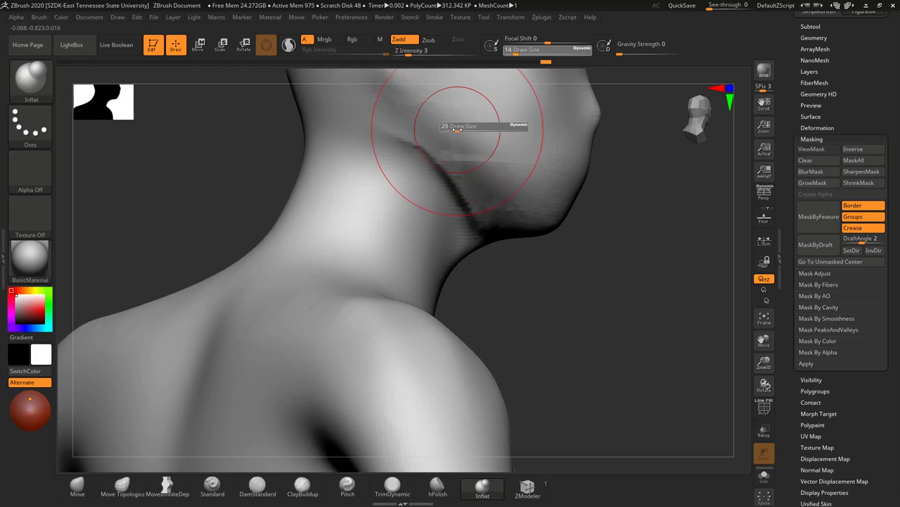
{"action": "left_click_drag", "start_coordinate": [485, 192], "coordinate": [436, 124]}
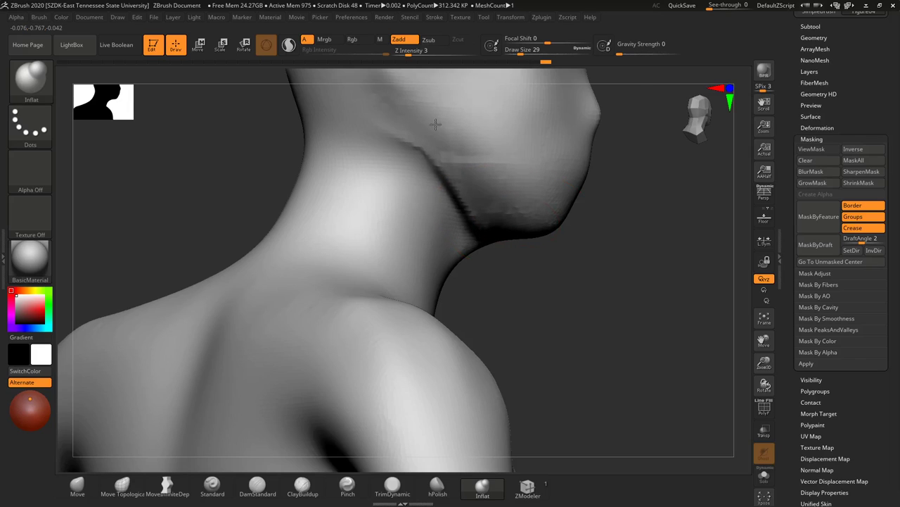
{"action": "mouse_move", "coordinate": [472, 174]}
{"action": "left_mouse_down"}
{"action": "mouse_move", "coordinate": [478, 188]}
{"action": "mouse_move", "coordinate": [457, 197]}
{"action": "left_mouse_up"}
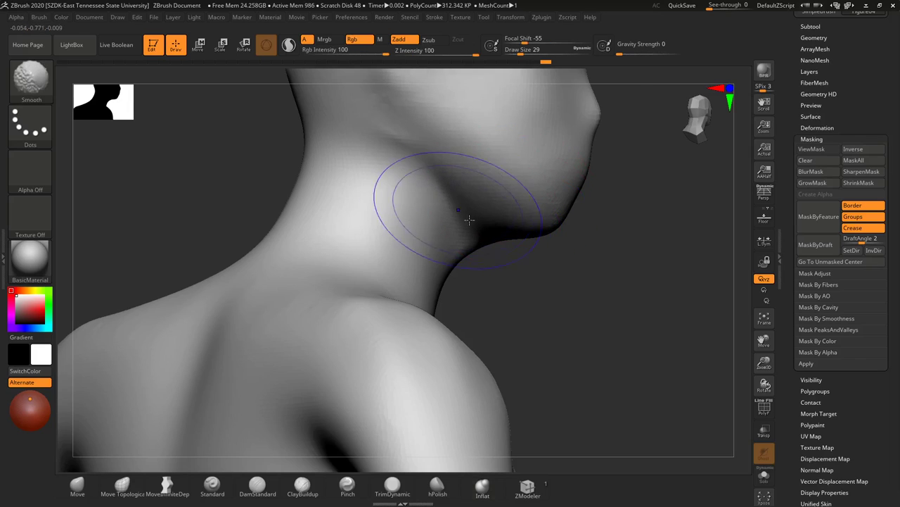
Step: With the Move brush at draw size 25, push the bulging side of the neck inward below the back of the head
{"action": "mouse_move", "coordinate": [529, 248]}
{"action": "left_mouse_down"}
{"action": "mouse_move", "coordinate": [573, 295]}
{"action": "mouse_move", "coordinate": [565, 291]}
{"action": "left_mouse_up"}
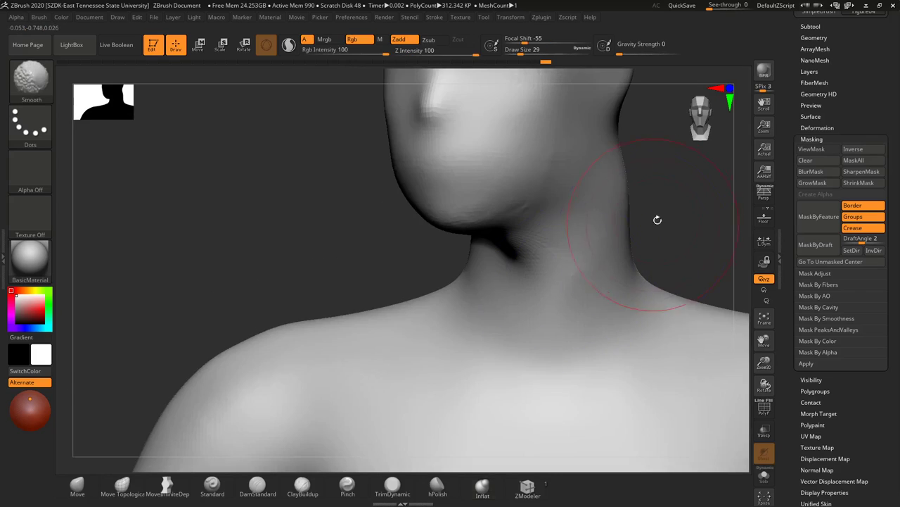
{"action": "mouse_move", "coordinate": [669, 217]}
{"action": "left_mouse_down", "text": "alt"}
{"action": "mouse_move", "coordinate": [613, 183]}
{"action": "mouse_move", "coordinate": [560, 218]}
{"action": "left_mouse_up", "text": "alt"}
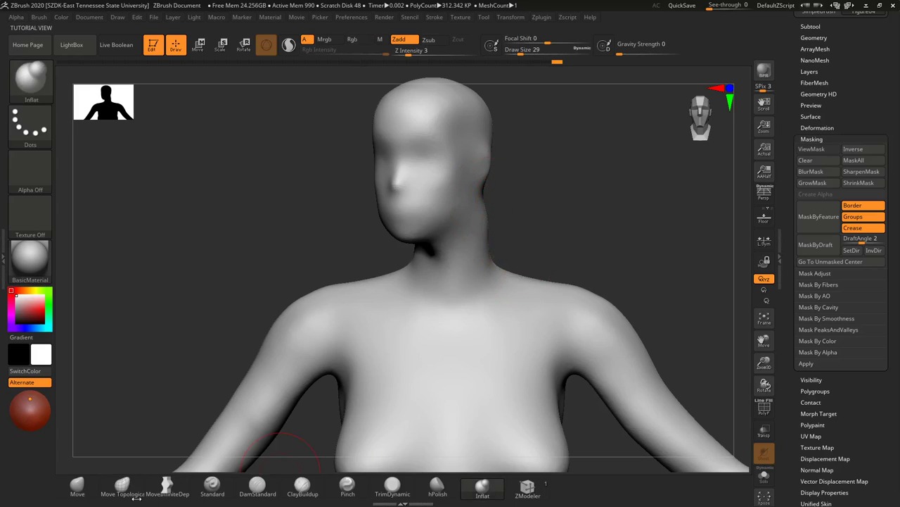
{"action": "left_click", "coordinate": [79, 485]}
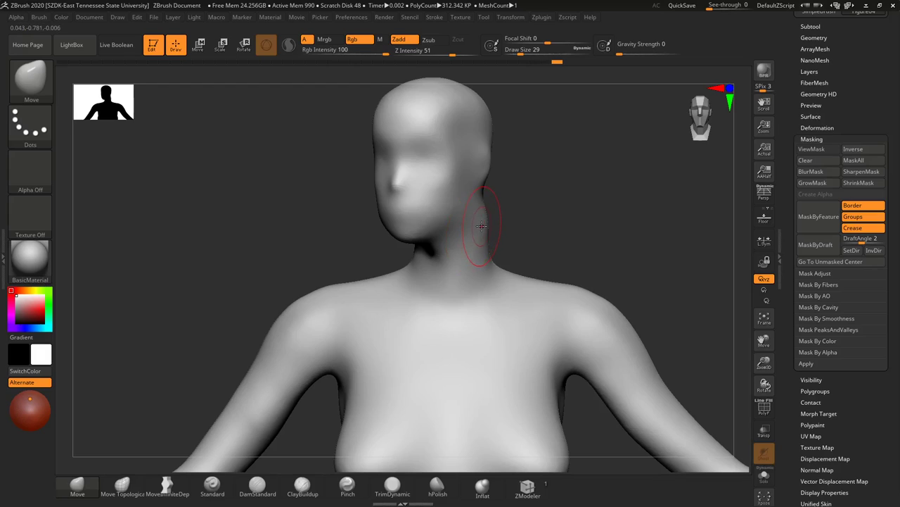
{"action": "key", "text": "w"}
{"action": "key", "text": "q"}
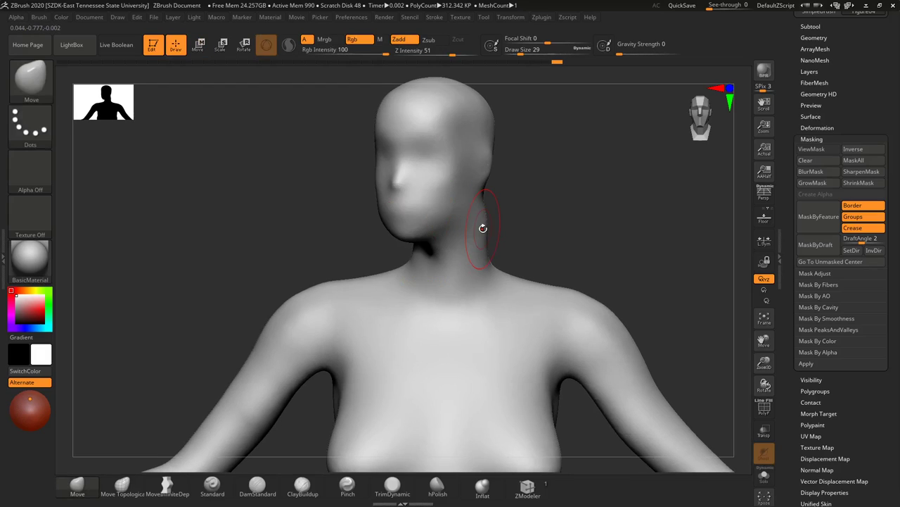
{"action": "left_click_drag", "start_coordinate": [483, 230], "coordinate": [485, 229]}
{"action": "key", "text": "s"}
{"action": "left_click_drag", "start_coordinate": [482, 228], "coordinate": [480, 227]}
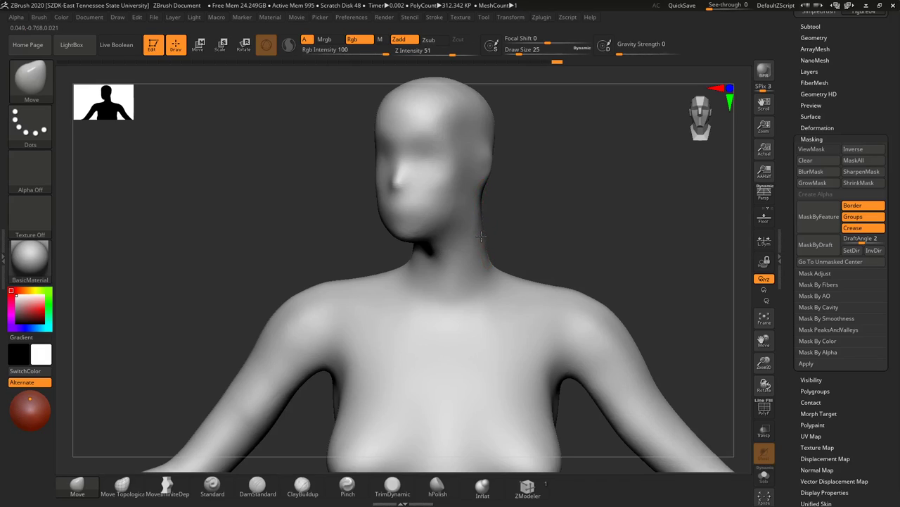
{"action": "mouse_move", "coordinate": [540, 231]}
{"action": "left_mouse_down"}
{"action": "mouse_move", "coordinate": [445, 245]}
{"action": "mouse_move", "coordinate": [588, 242]}
{"action": "left_mouse_up"}
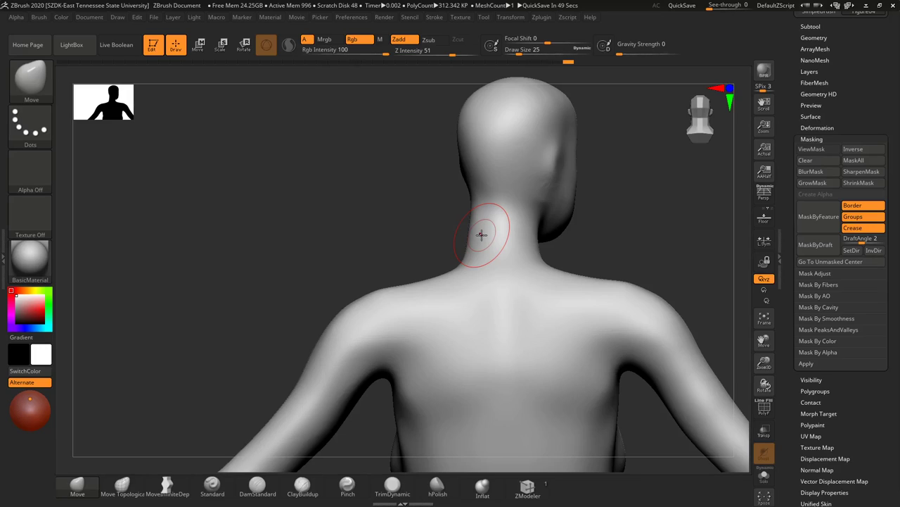
{"action": "left_click_drag", "start_coordinate": [683, 251], "coordinate": [731, 228]}
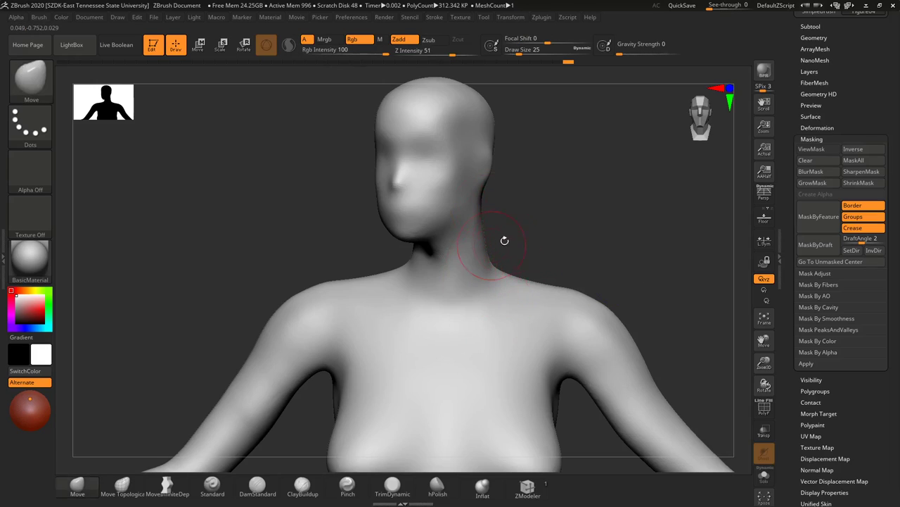
Step: Show the mask over the whole figure and use MaskLasso to unmask the head and neck
{"action": "key", "text": "ctrl+h"}
{"action": "left_click_drag", "start_coordinate": [589, 211], "coordinate": [562, 183]}
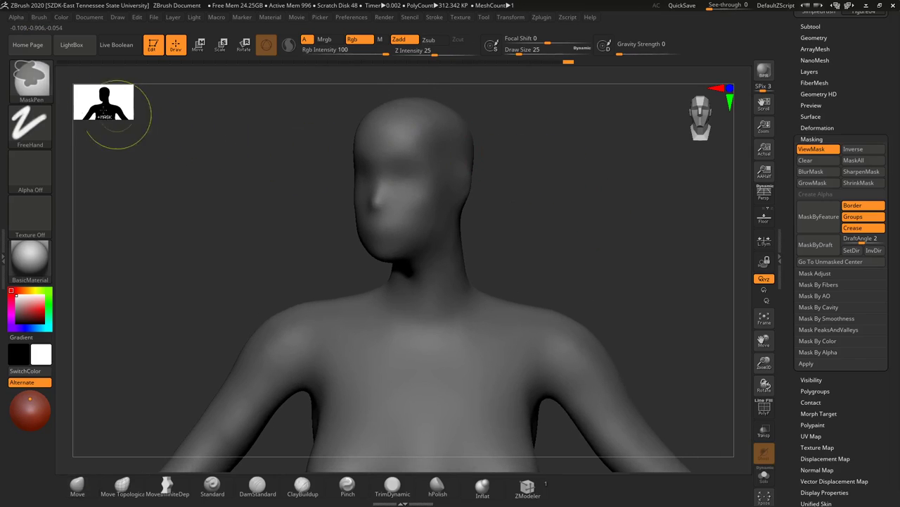
{"action": "left_click", "coordinate": [31, 83], "text": "ctrl"}
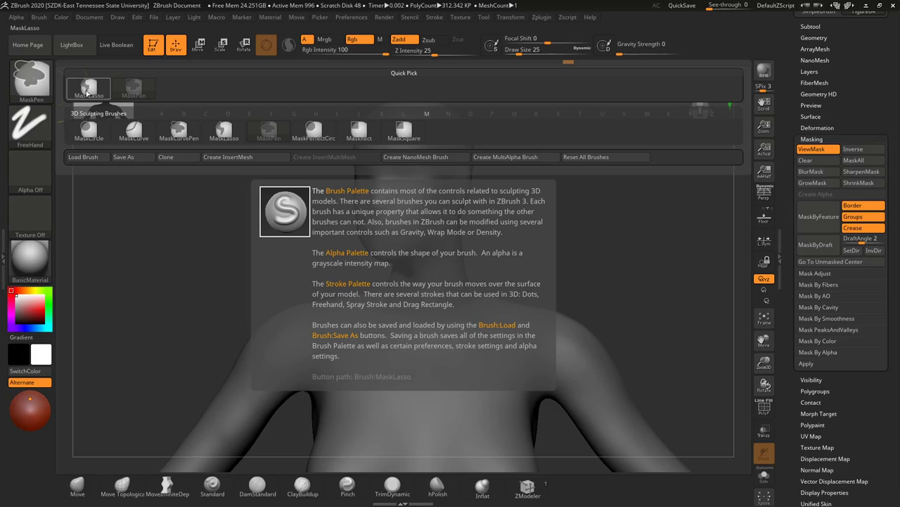
{"action": "left_click", "coordinate": [87, 90]}
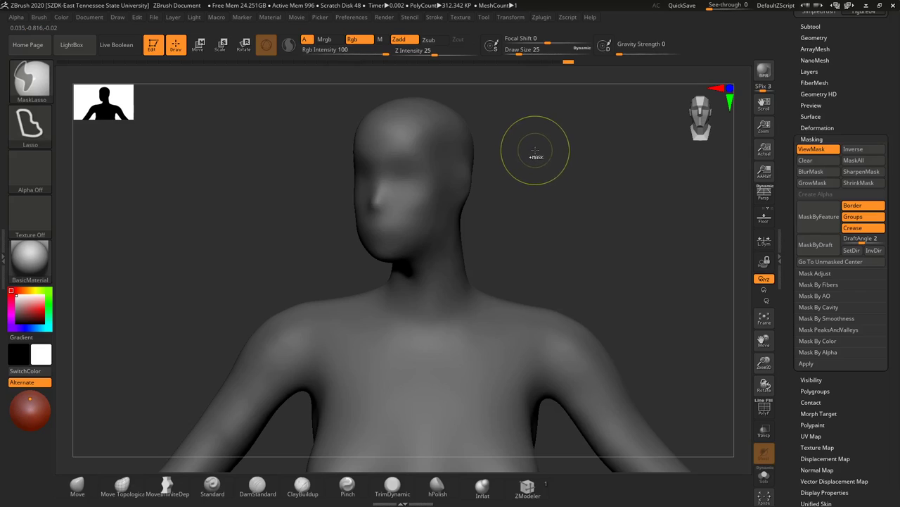
{"action": "mouse_move", "coordinate": [534, 147]}
{"action": "left_mouse_down"}
{"action": "mouse_move", "coordinate": [483, 91]}
{"action": "mouse_move", "coordinate": [373, 80]}
{"action": "mouse_move", "coordinate": [314, 168]}
{"action": "mouse_move", "coordinate": [322, 252]}
{"action": "mouse_move", "coordinate": [384, 282]}
{"action": "mouse_move", "coordinate": [418, 316]}
{"action": "mouse_move", "coordinate": [514, 285]}
{"action": "mouse_move", "coordinate": [539, 233]}
{"action": "left_mouse_up"}
{"action": "left_click_drag", "start_coordinate": [618, 264], "coordinate": [486, 288]}
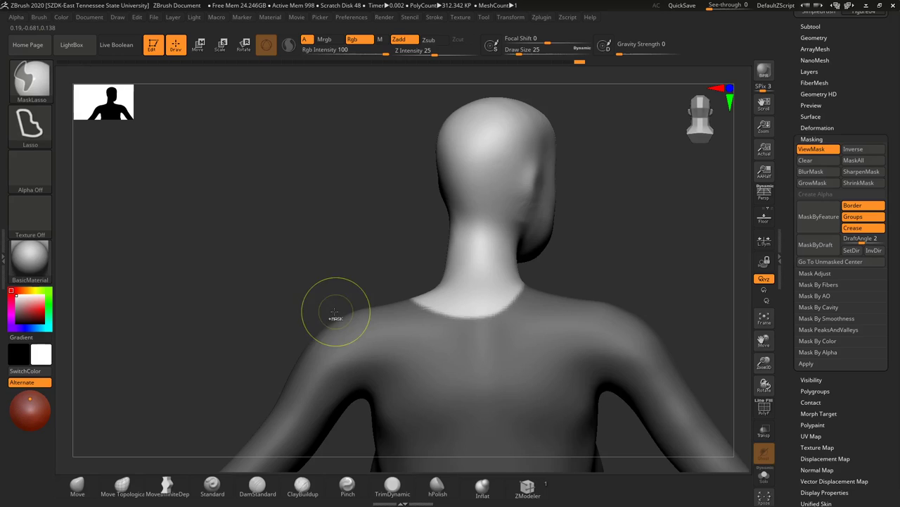
Step: Extend the unmasked area with MaskLasso at the front neck base onto the adjoining shoulder slope
{"action": "left_click_drag", "start_coordinate": [367, 277], "coordinate": [474, 263]}
{"action": "key", "text": "ctrl+shift"}
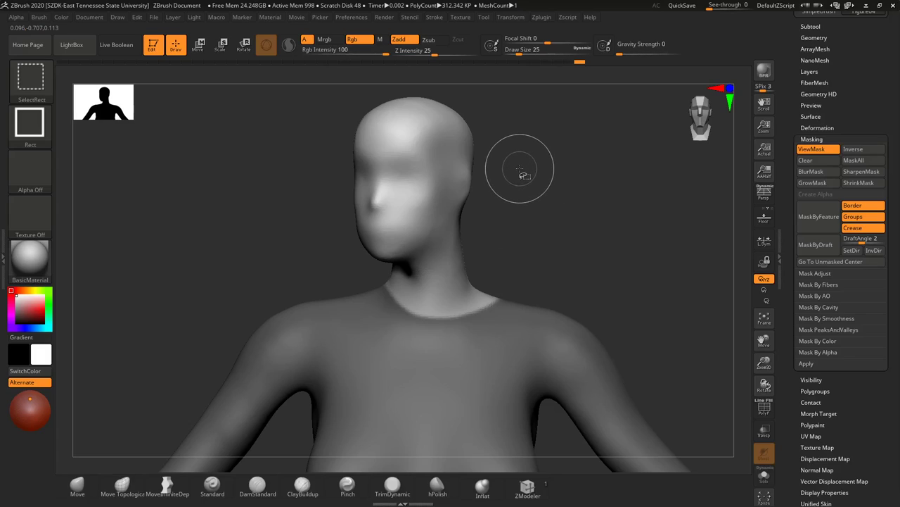
{"action": "key", "text": "ctrl"}
{"action": "mouse_move", "coordinate": [519, 170]}
{"action": "left_mouse_down", "text": "ctrl"}
{"action": "mouse_move", "coordinate": [327, 120]}
{"action": "mouse_move", "coordinate": [348, 259]}
{"action": "mouse_move", "coordinate": [387, 306]}
{"action": "mouse_move", "coordinate": [450, 307]}
{"action": "mouse_move", "coordinate": [563, 211]}
{"action": "left_mouse_up", "text": "ctrl"}
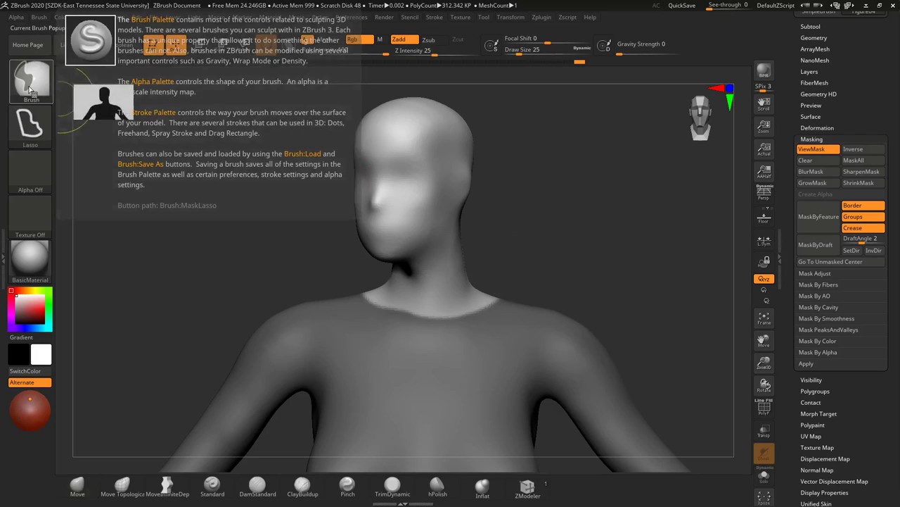
Step: Switch to the MaskPen, try a stroke on the mask edge near the shoulder, and undo it
{"action": "left_click", "coordinate": [31, 77], "text": "ctrl"}
{"action": "left_click", "coordinate": [141, 92], "text": "ctrl"}
{"action": "mouse_move", "coordinate": [504, 199]}
{"action": "left_mouse_down"}
{"action": "mouse_move", "coordinate": [537, 272]}
{"action": "mouse_move", "coordinate": [571, 294]}
{"action": "mouse_move", "coordinate": [378, 338]}
{"action": "left_mouse_up"}
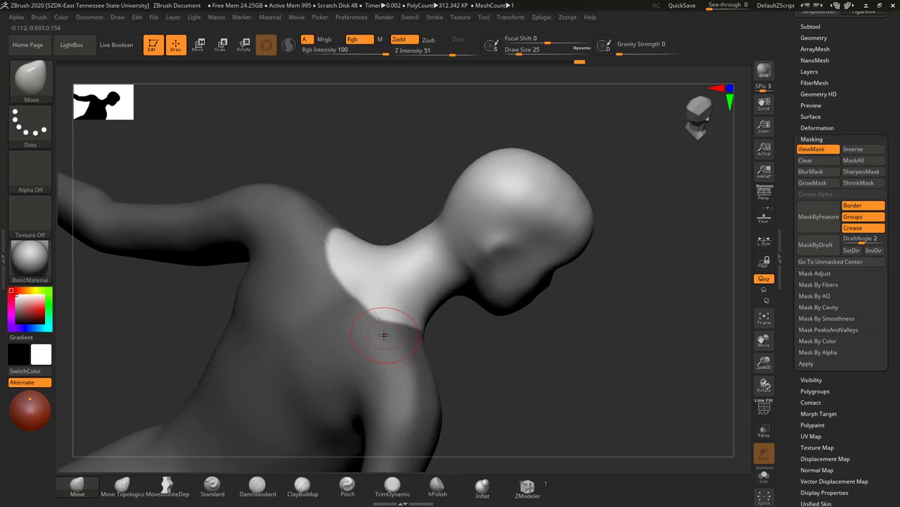
{"action": "key", "text": "ctrl"}
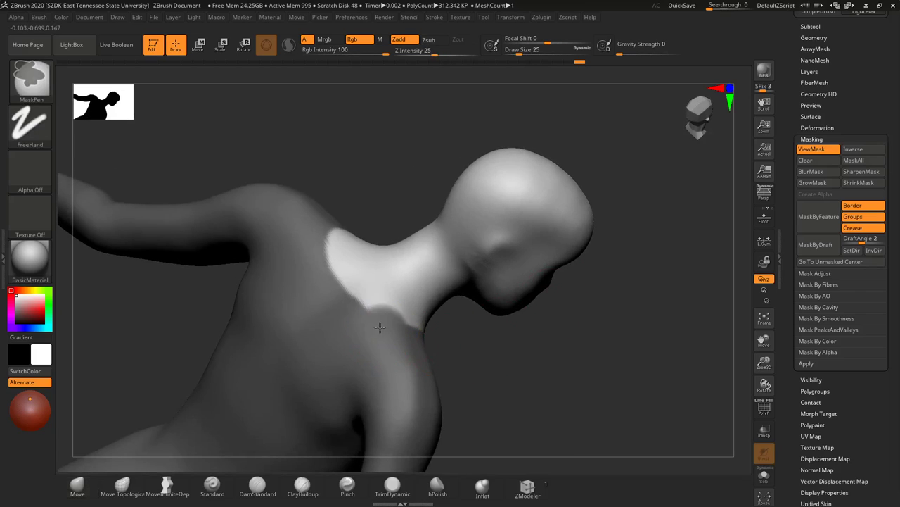
{"action": "key", "text": "ctrl+z"}
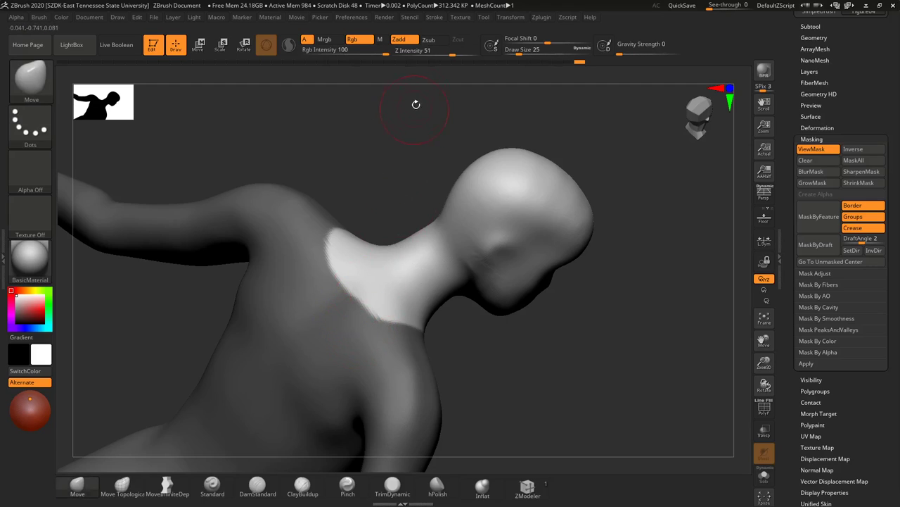
Step: Lower the MaskPen's RGB intensity to 33 and paint a softer mask edge around the back and front of the neck base
{"action": "key", "text": "ctrl"}
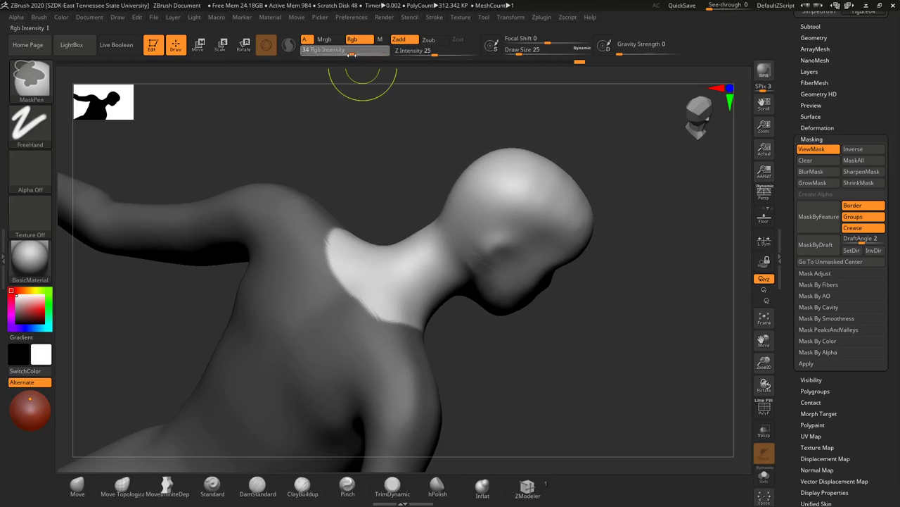
{"action": "left_click_drag", "start_coordinate": [329, 276], "coordinate": [388, 338], "text": "ctrl"}
{"action": "left_click_drag", "start_coordinate": [302, 234], "coordinate": [321, 275], "text": "ctrl"}
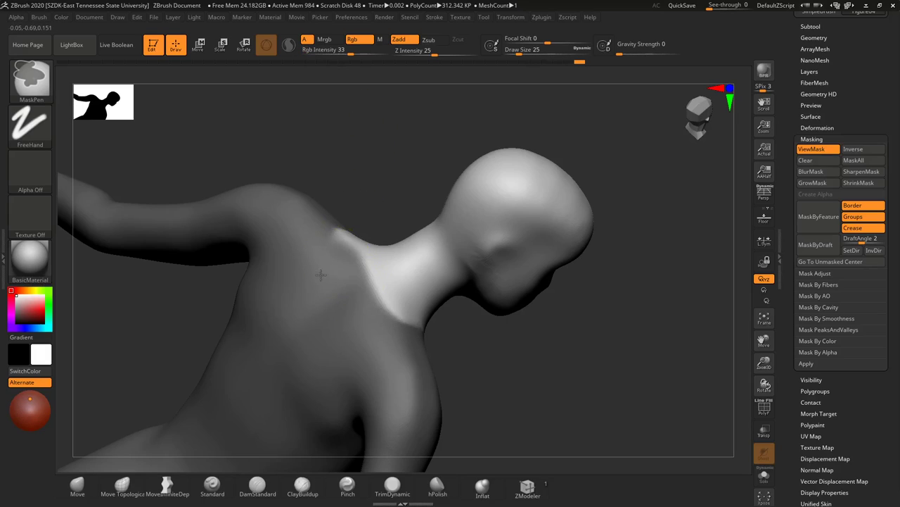
{"action": "left_click_drag", "start_coordinate": [328, 240], "coordinate": [350, 242], "text": "ctrl"}
{"action": "mouse_move", "coordinate": [610, 376]}
{"action": "left_mouse_down"}
{"action": "mouse_move", "coordinate": [575, 387]}
{"action": "mouse_move", "coordinate": [422, 342]}
{"action": "left_mouse_up"}
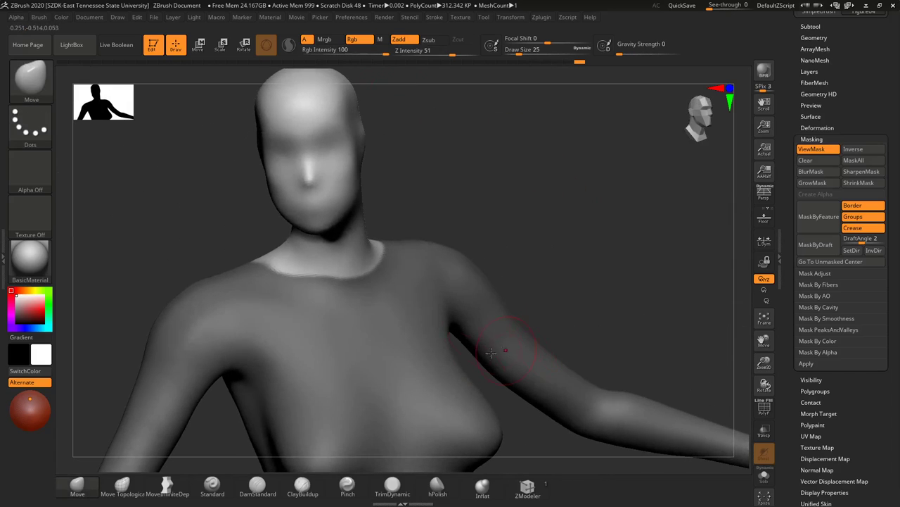
{"action": "key", "text": "ctrl"}
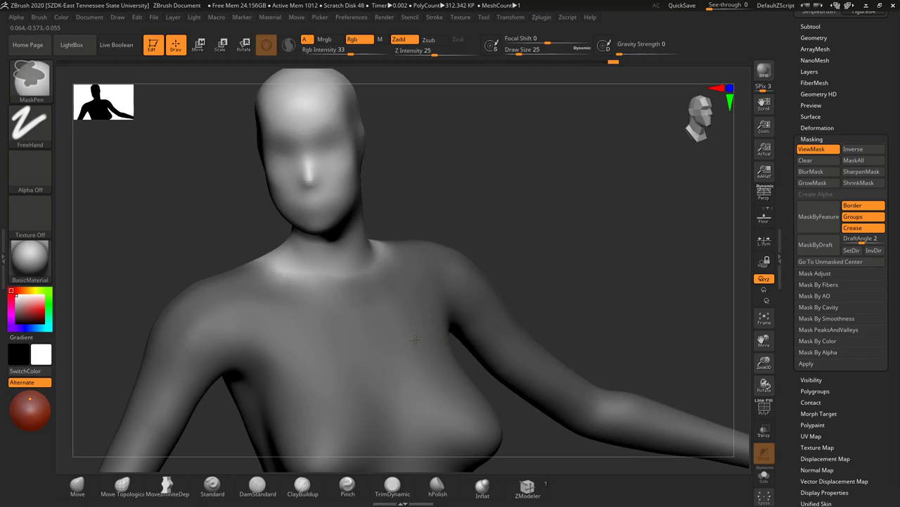
Step: In Rotate mode, reposition the gizmo at the base of the neck and tilt it about 28 degrees in side view
{"action": "mouse_move", "coordinate": [589, 223]}
{"action": "left_mouse_down"}
{"action": "mouse_move", "coordinate": [549, 232]}
{"action": "mouse_move", "coordinate": [579, 227]}
{"action": "left_mouse_up"}
{"action": "left_click_drag", "start_coordinate": [534, 189], "coordinate": [548, 284], "text": "alt"}
{"action": "left_click", "coordinate": [244, 48]}
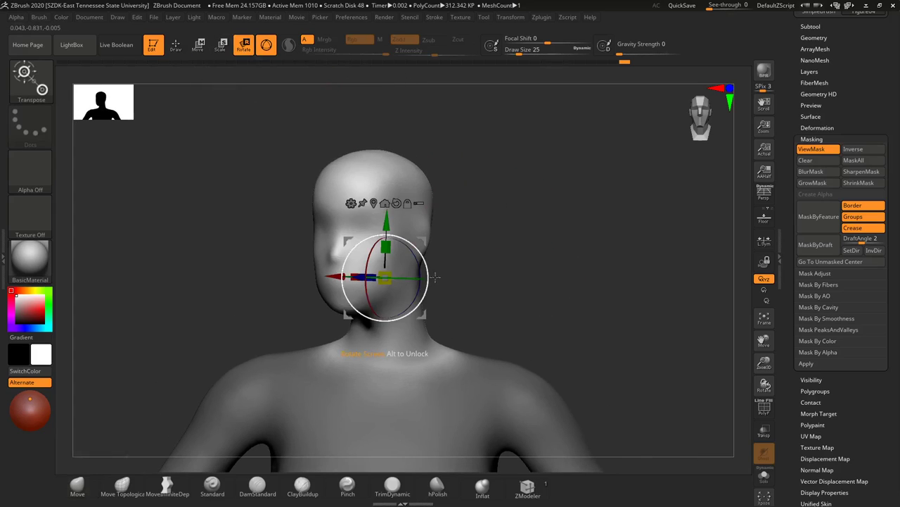
{"action": "left_click_drag", "start_coordinate": [480, 315], "coordinate": [489, 256], "text": "alt"}
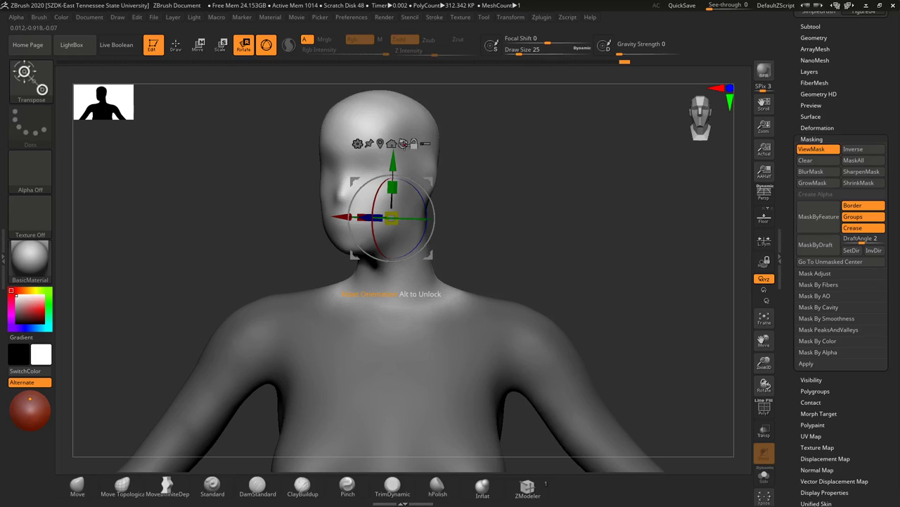
{"action": "left_click_drag", "start_coordinate": [428, 181], "coordinate": [432, 259]}
{"action": "left_click_drag", "start_coordinate": [468, 235], "coordinate": [423, 211]}
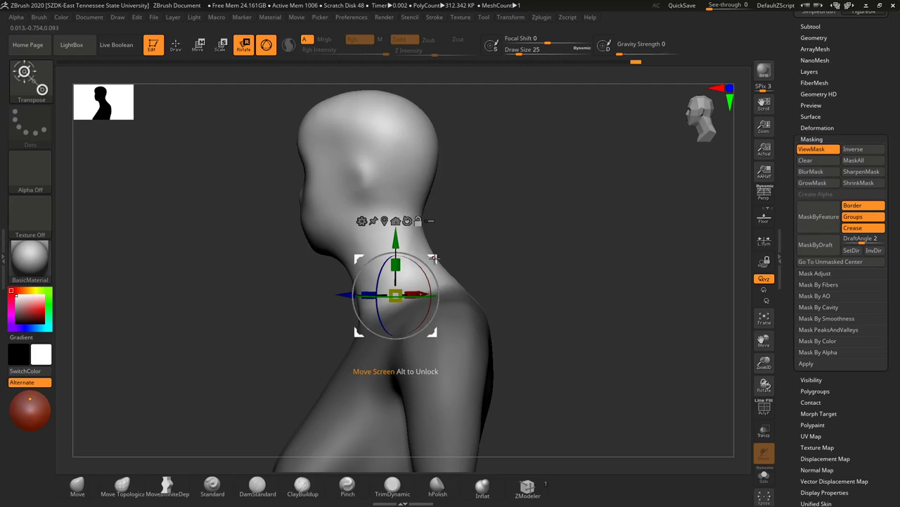
{"action": "left_click_drag", "start_coordinate": [435, 259], "coordinate": [450, 254]}
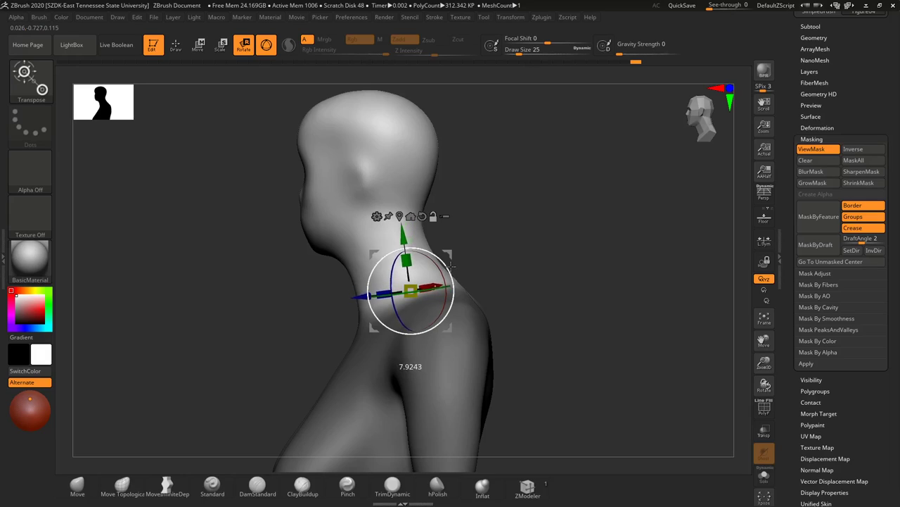
{"action": "left_click_drag", "start_coordinate": [447, 244], "coordinate": [447, 244]}
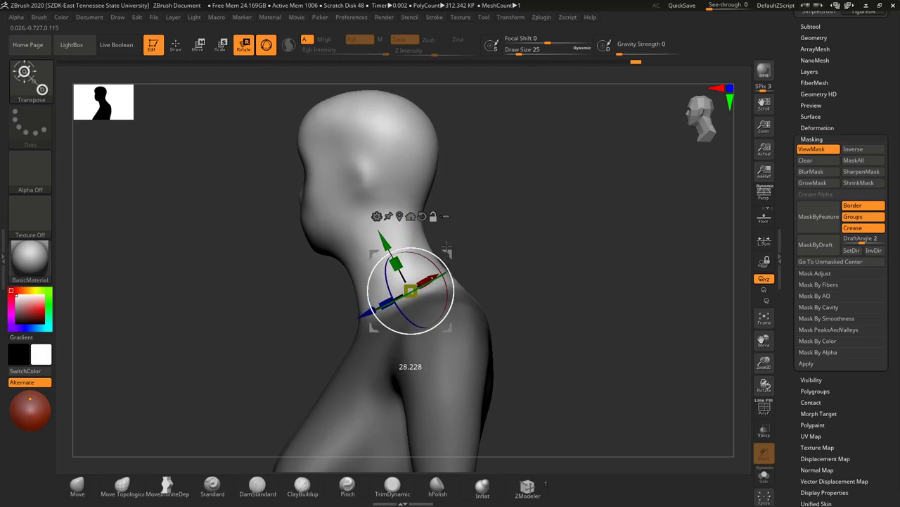
{"action": "mouse_move", "coordinate": [500, 261]}
{"action": "left_mouse_down"}
{"action": "mouse_move", "coordinate": [516, 262]}
{"action": "mouse_move", "coordinate": [492, 267]}
{"action": "left_mouse_up"}
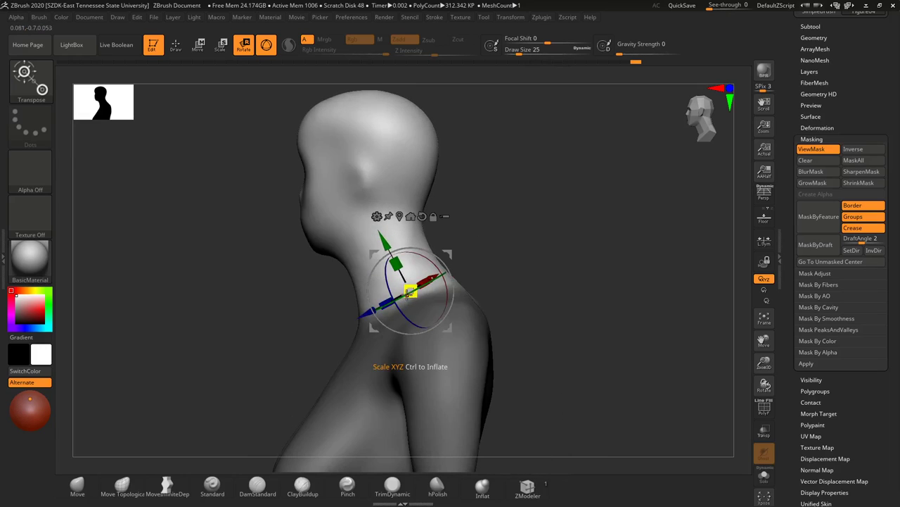
Step: Rotate the unmasked head and neck slightly about the gizmo's Y axis and tilt them sideways from the neck base
{"action": "left_click_drag", "start_coordinate": [582, 260], "coordinate": [633, 263]}
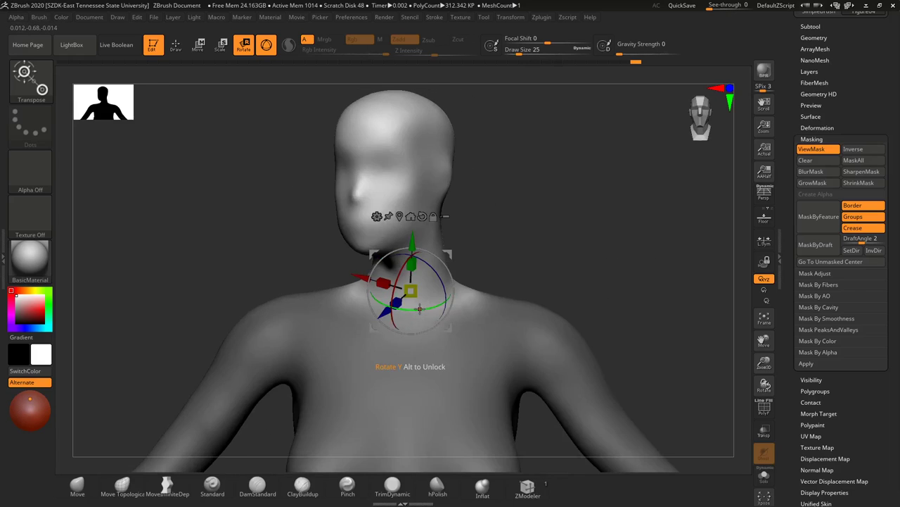
{"action": "left_click_drag", "start_coordinate": [419, 308], "coordinate": [408, 310]}
{"action": "left_click_drag", "start_coordinate": [437, 263], "coordinate": [432, 266]}
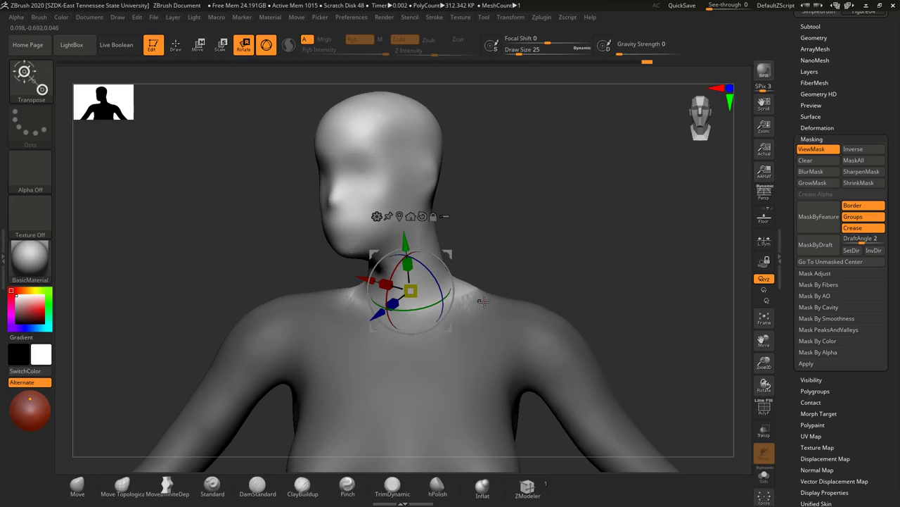
Step: Fine-tune the sideways tilt of the unmasked head and neck by rotating them about the gizmo at the neck base
{"action": "left_click_drag", "start_coordinate": [447, 263], "coordinate": [445, 263]}
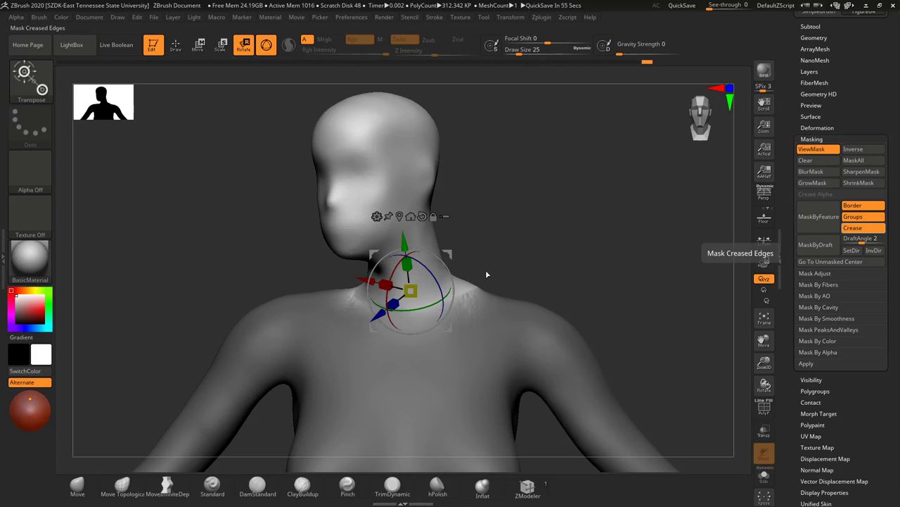
{"action": "mouse_move", "coordinate": [492, 225]}
{"action": "left_mouse_down"}
{"action": "mouse_move", "coordinate": [509, 226]}
{"action": "mouse_move", "coordinate": [497, 221]}
{"action": "left_mouse_up"}
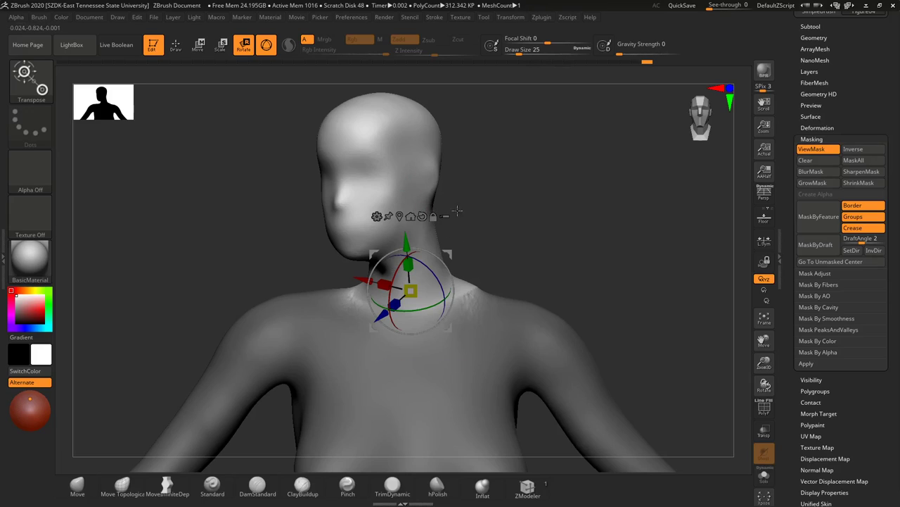
{"action": "mouse_move", "coordinate": [457, 210]}
{"action": "left_mouse_down"}
{"action": "mouse_move", "coordinate": [489, 214]}
{"action": "mouse_move", "coordinate": [472, 215]}
{"action": "left_mouse_up"}
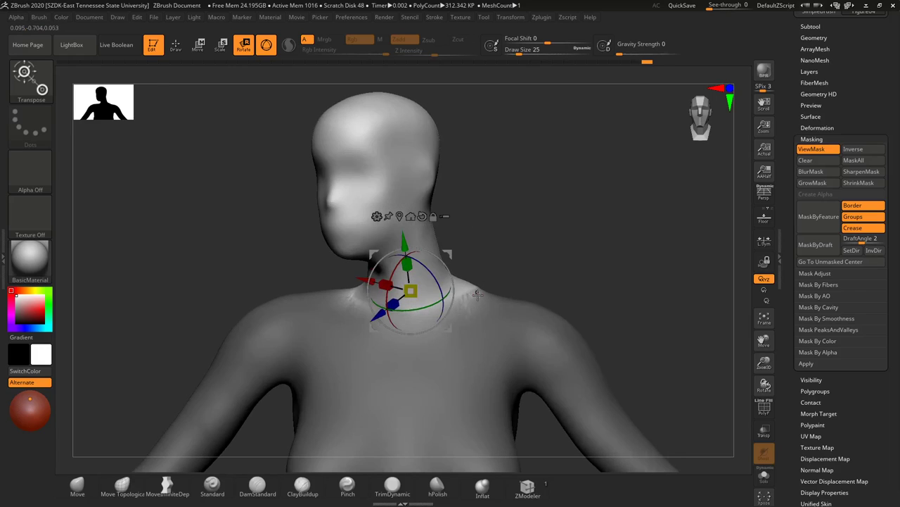
{"action": "left_click_drag", "start_coordinate": [501, 249], "coordinate": [535, 284]}
{"action": "mouse_move", "coordinate": [453, 261]}
{"action": "left_mouse_down"}
{"action": "mouse_move", "coordinate": [453, 253]}
{"action": "mouse_move", "coordinate": [445, 261]}
{"action": "left_mouse_up"}
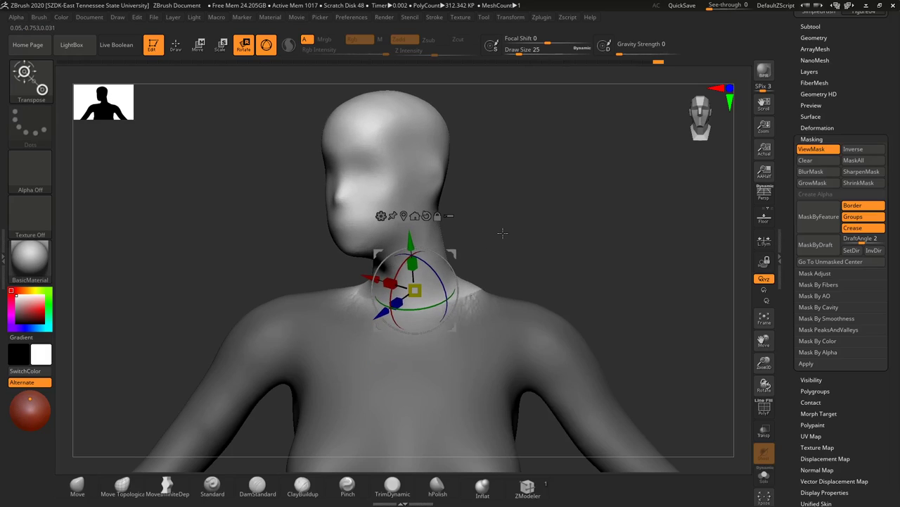
{"action": "left_click_drag", "start_coordinate": [502, 234], "coordinate": [491, 226], "text": "alt"}
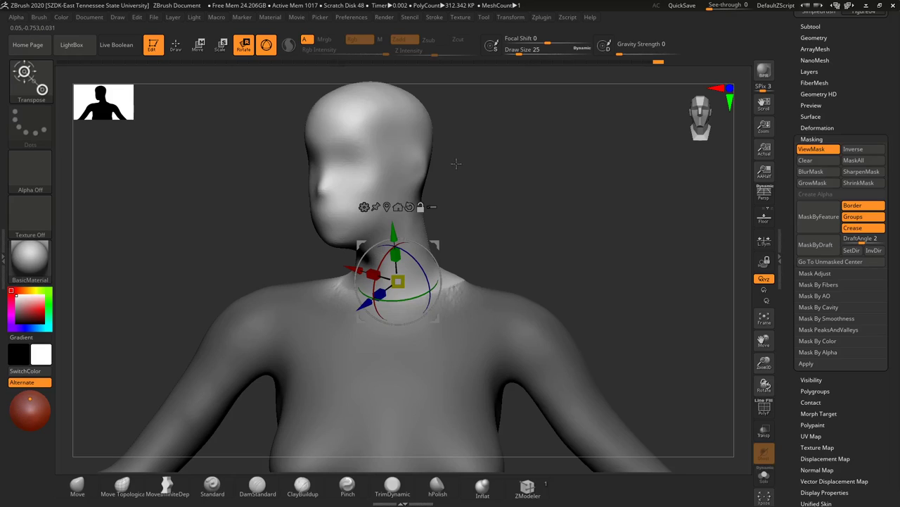
Step: Return to Draw mode, clear the mask, and smooth the transition between neck and shoulders from front and back
{"action": "left_click", "coordinate": [174, 48]}
{"action": "key", "text": "shift"}
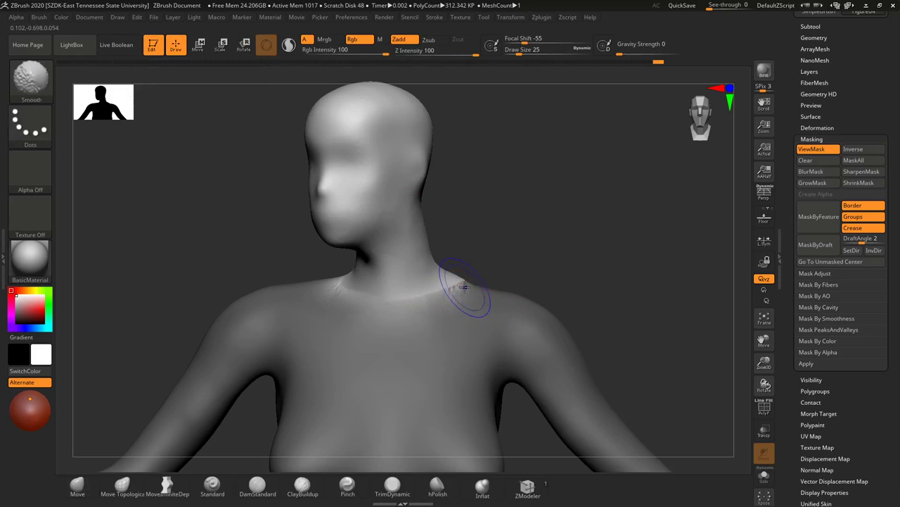
{"action": "key", "text": "ctrl+h"}
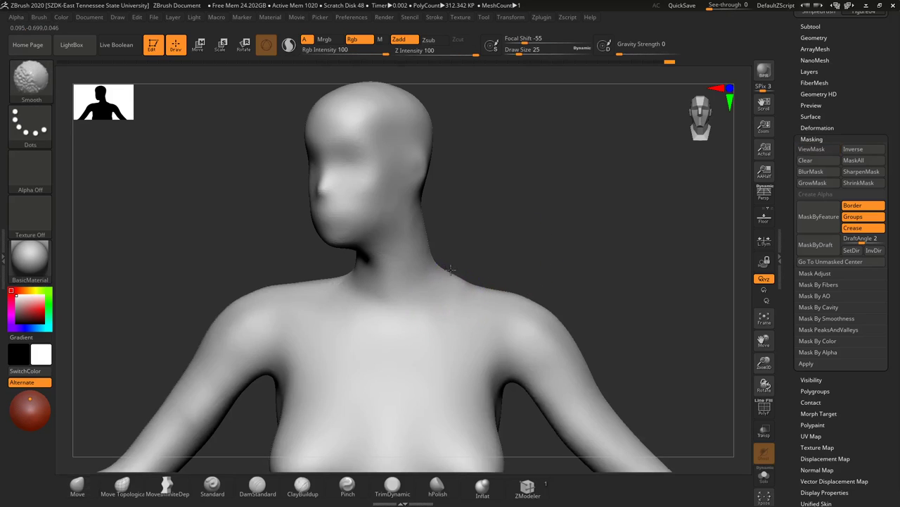
{"action": "mouse_move", "coordinate": [450, 269]}
{"action": "left_mouse_down", "text": "shift"}
{"action": "mouse_move", "coordinate": [572, 253]}
{"action": "mouse_move", "coordinate": [502, 274]}
{"action": "left_mouse_up", "text": "shift"}
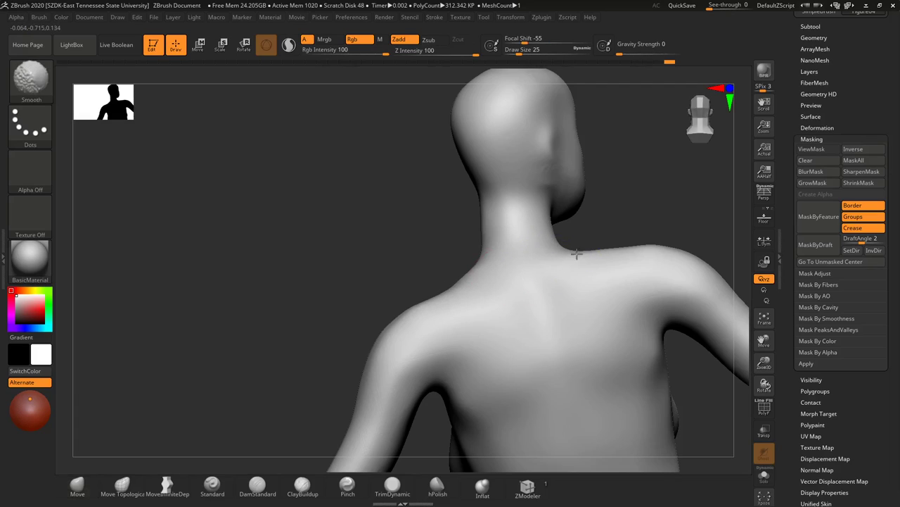
{"action": "right_click_drag", "start_coordinate": [580, 250], "coordinate": [211, 252]}
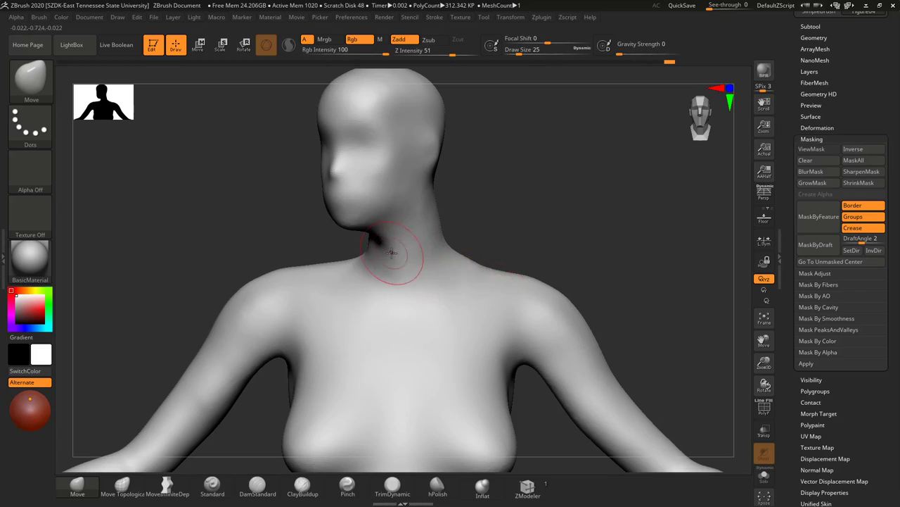
Step: Mask the whole figure, then unmask the front of the neck with the MaskPen and paint its edge back in above the chest
{"action": "left_click", "coordinate": [534, 178], "text": "ctrl"}
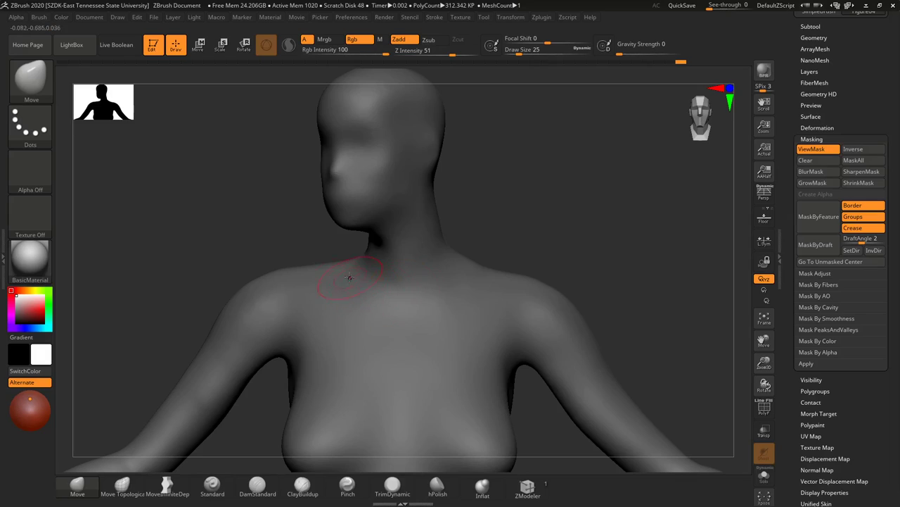
{"action": "mouse_move", "coordinate": [352, 257]}
{"action": "left_mouse_down", "text": "ctrl+alt"}
{"action": "mouse_move", "coordinate": [361, 281]}
{"action": "mouse_move", "coordinate": [420, 296]}
{"action": "mouse_move", "coordinate": [466, 241]}
{"action": "mouse_move", "coordinate": [368, 247]}
{"action": "mouse_move", "coordinate": [415, 232]}
{"action": "mouse_move", "coordinate": [355, 233]}
{"action": "mouse_move", "coordinate": [392, 171]}
{"action": "left_mouse_up", "text": "ctrl+alt"}
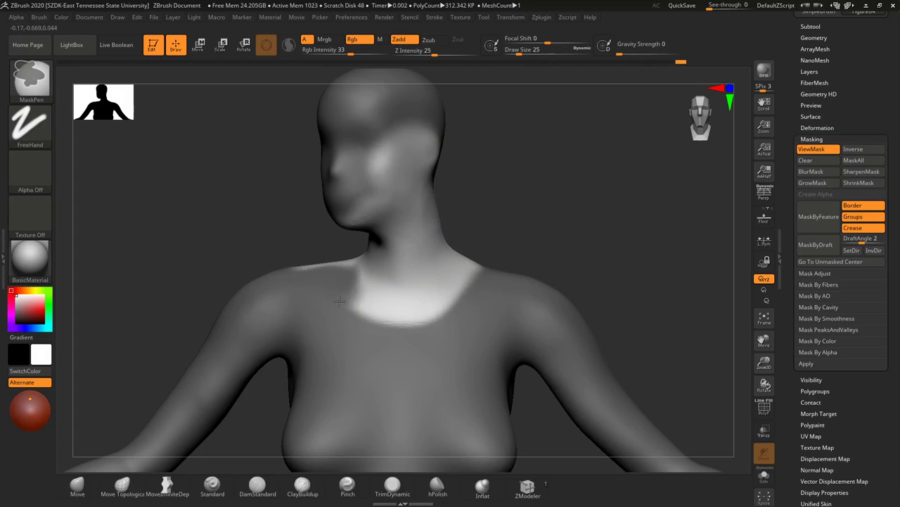
{"action": "left_click_drag", "start_coordinate": [339, 301], "coordinate": [433, 328], "text": "ctrl"}
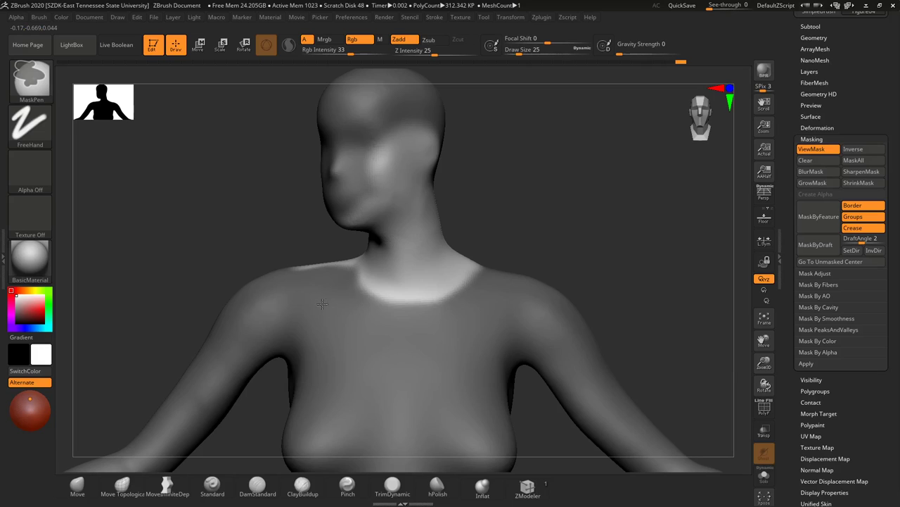
{"action": "left_click_drag", "start_coordinate": [336, 296], "coordinate": [319, 271], "text": "ctrl"}
Step: Unmask the back of the neck with the MaskPen and clean up the mask edge across the upper back and shoulders
{"action": "mouse_move", "coordinate": [620, 205]}
{"action": "left_mouse_down"}
{"action": "mouse_move", "coordinate": [673, 237]}
{"action": "mouse_move", "coordinate": [733, 231]}
{"action": "left_mouse_up"}
{"action": "left_click_drag", "start_coordinate": [581, 253], "coordinate": [293, 279]}
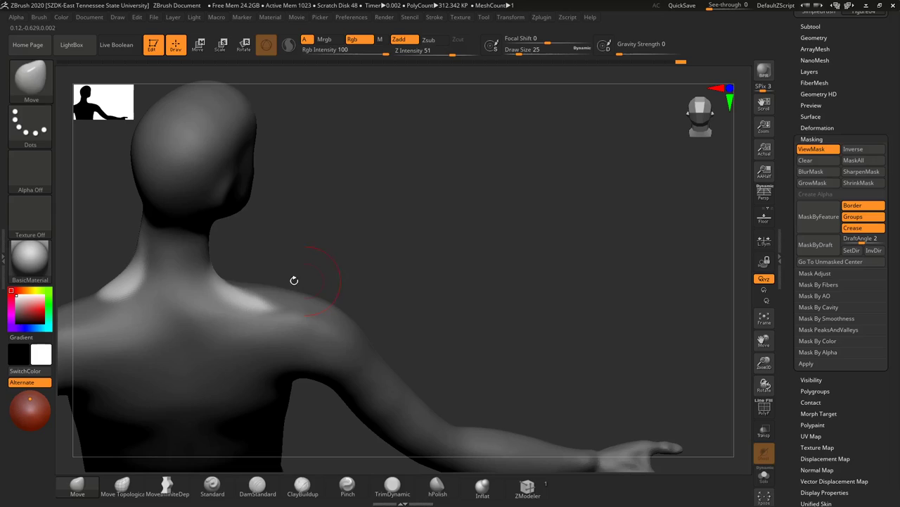
{"action": "left_click_drag", "start_coordinate": [205, 250], "coordinate": [151, 247], "text": "ctrl+alt"}
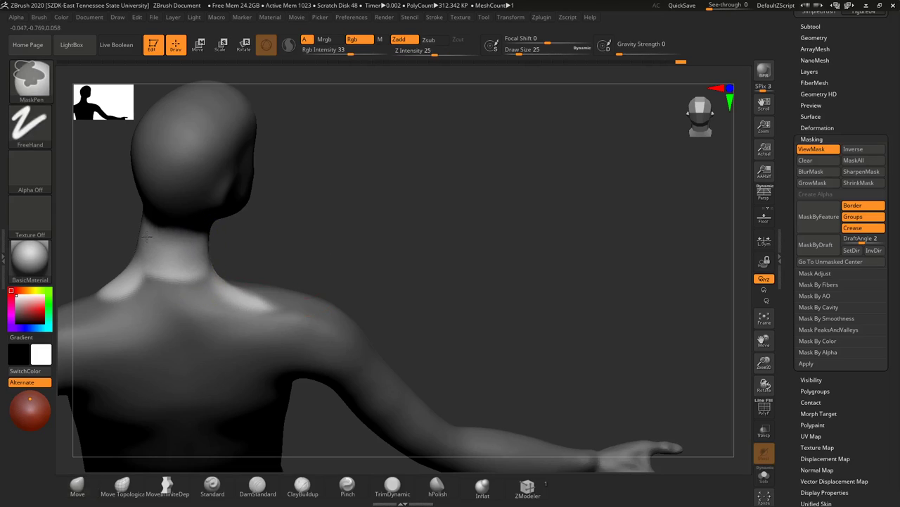
{"action": "mouse_move", "coordinate": [201, 261]}
{"action": "left_mouse_down", "text": "ctrl+alt"}
{"action": "mouse_move", "coordinate": [201, 277]}
{"action": "mouse_move", "coordinate": [156, 276]}
{"action": "left_mouse_up", "text": "ctrl+alt"}
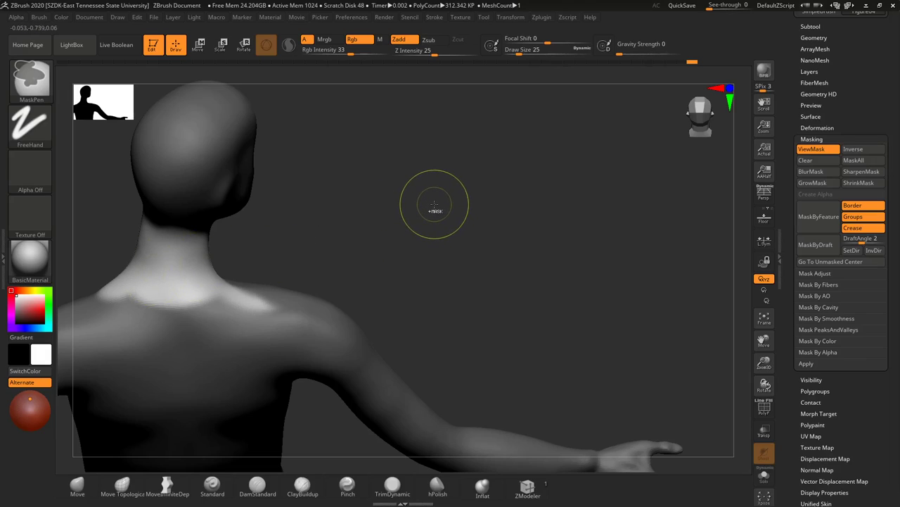
{"action": "key", "text": "ctrl+h"}
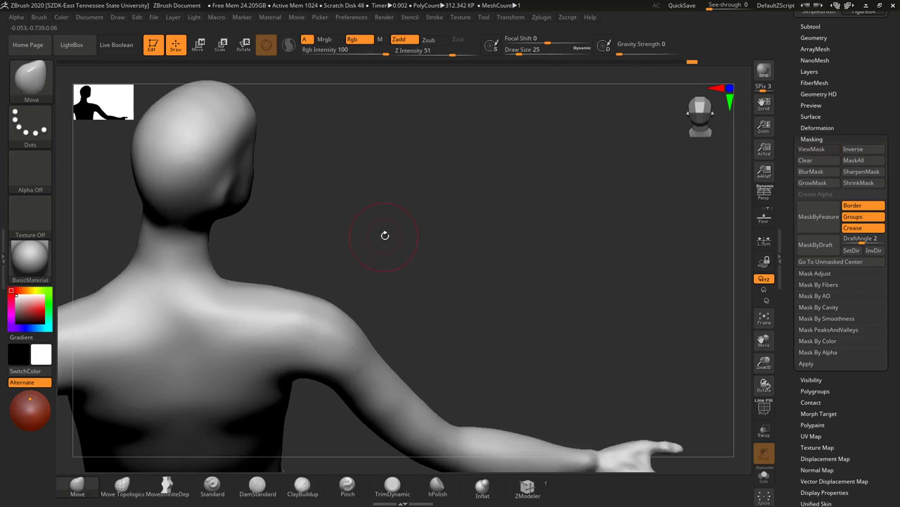
{"action": "key", "text": "ctrl+h"}
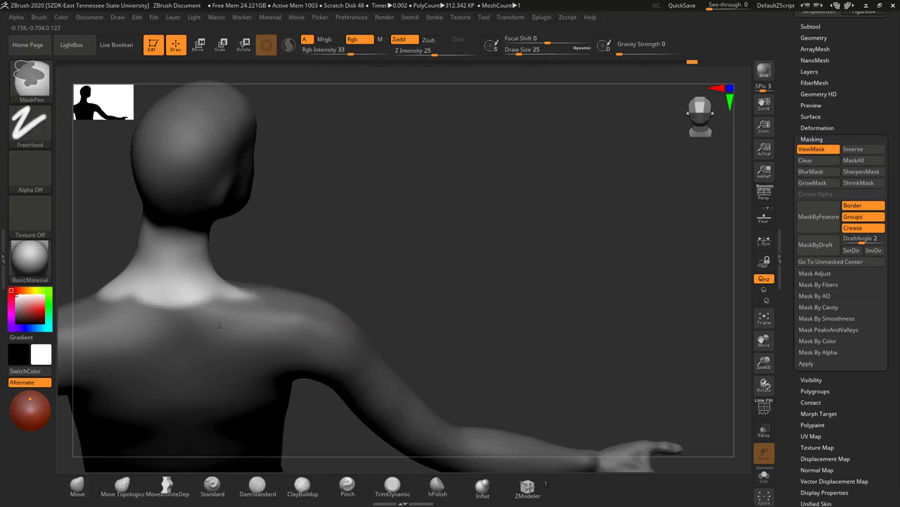
{"action": "mouse_move", "coordinate": [221, 319]}
{"action": "left_mouse_down", "text": "ctrl"}
{"action": "mouse_move", "coordinate": [126, 316]}
{"action": "mouse_move", "coordinate": [95, 301]}
{"action": "left_mouse_up", "text": "ctrl"}
Step: Switch to the MaskLasso and remove the mask from the whole head in side view
{"action": "mouse_move", "coordinate": [450, 241]}
{"action": "left_mouse_down"}
{"action": "mouse_move", "coordinate": [387, 244]}
{"action": "mouse_move", "coordinate": [386, 258]}
{"action": "mouse_move", "coordinate": [512, 317]}
{"action": "mouse_move", "coordinate": [507, 225]}
{"action": "left_mouse_up"}
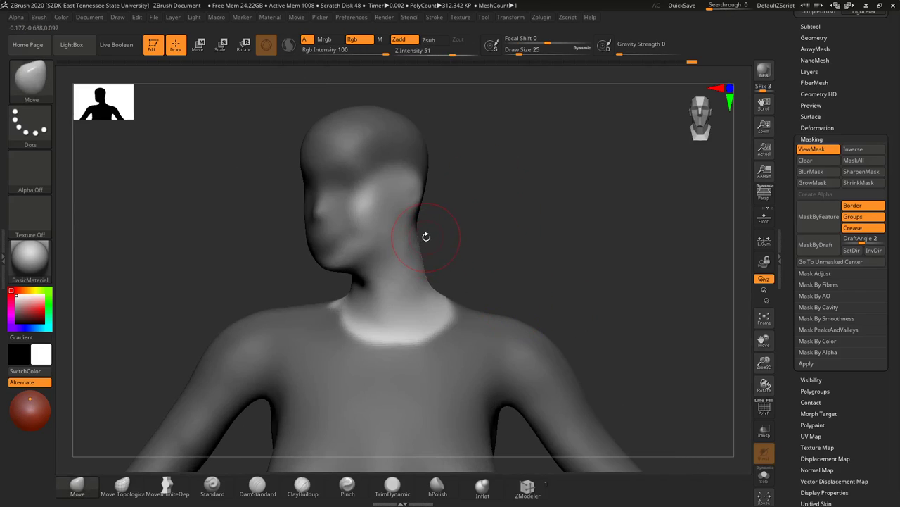
{"action": "mouse_move", "coordinate": [461, 195]}
{"action": "left_mouse_down"}
{"action": "mouse_move", "coordinate": [535, 209]}
{"action": "mouse_move", "coordinate": [493, 205]}
{"action": "left_mouse_up"}
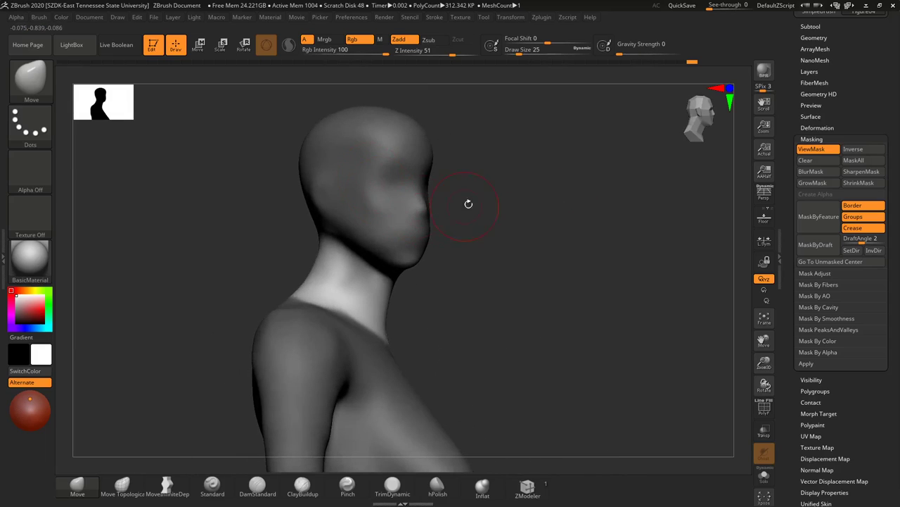
{"action": "key", "text": "ctrl"}
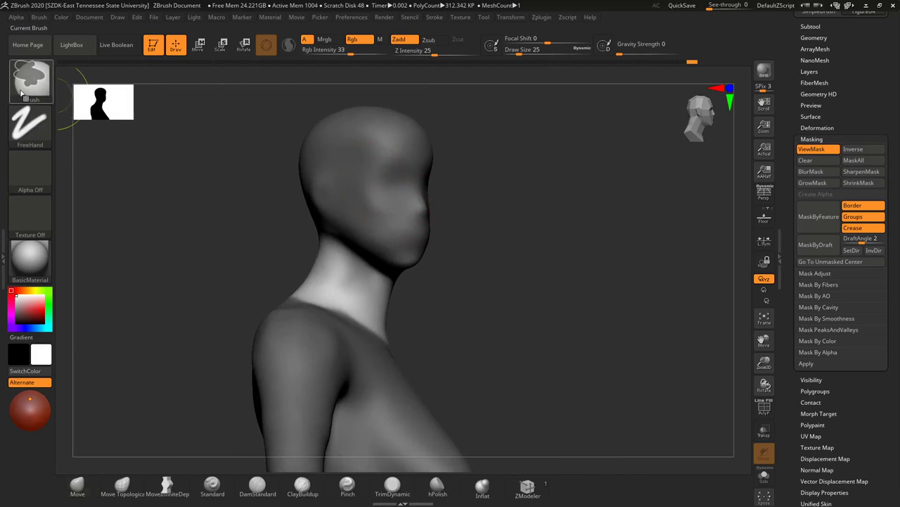
{"action": "left_click", "coordinate": [31, 93]}
{"action": "left_click", "coordinate": [88, 90]}
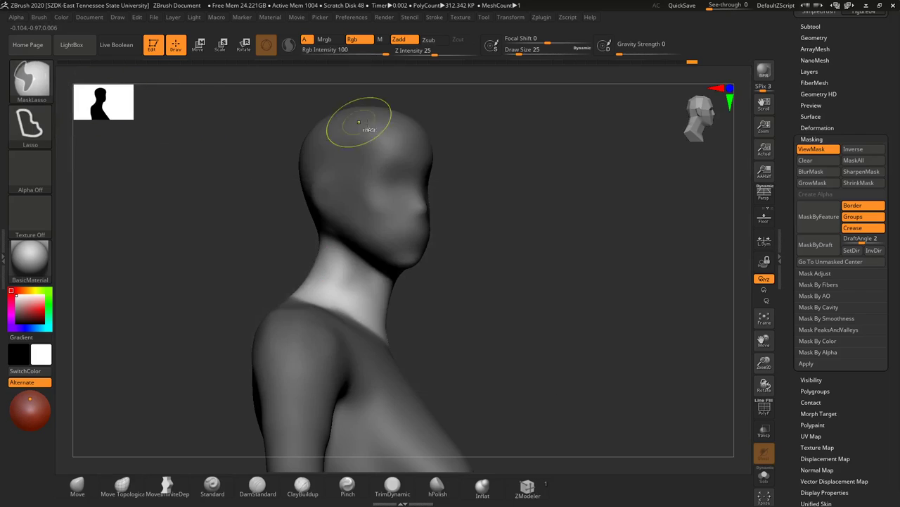
{"action": "mouse_move", "coordinate": [502, 140]}
{"action": "left_mouse_down", "text": "ctrl"}
{"action": "mouse_move", "coordinate": [246, 150]}
{"action": "mouse_move", "coordinate": [313, 266]}
{"action": "mouse_move", "coordinate": [538, 317]}
{"action": "left_mouse_up", "text": "ctrl"}
{"action": "left_click_drag", "start_coordinate": [593, 306], "coordinate": [543, 311]}
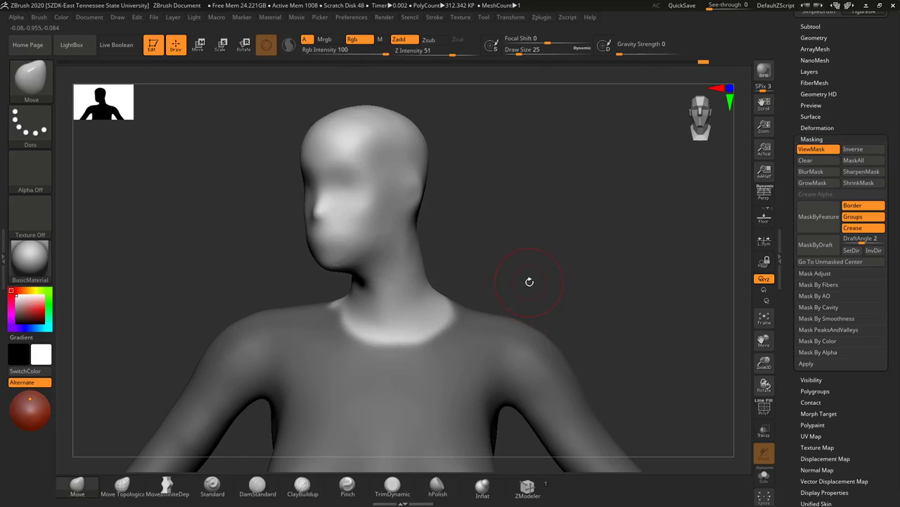
Step: In Move mode, rotate the unmasked head and neck slightly about the gizmo at the neck base and check both side views
{"action": "key", "text": "w"}
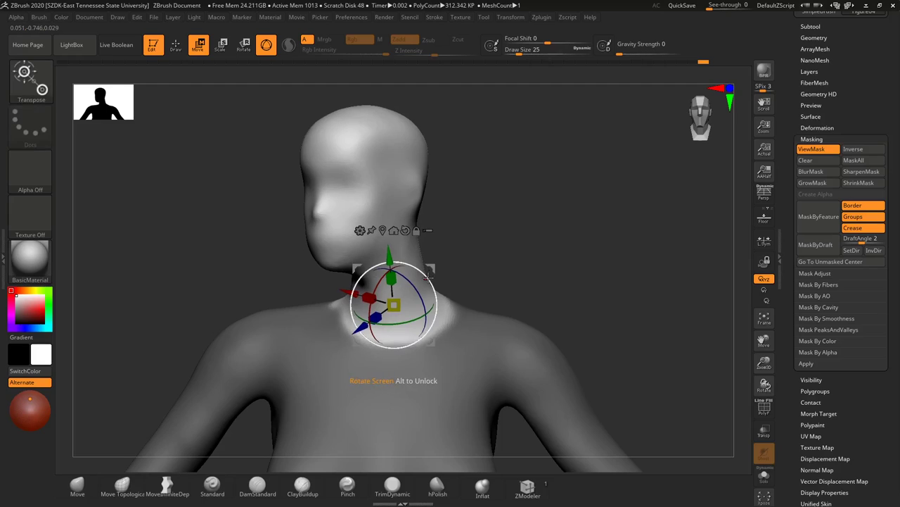
{"action": "left_click_drag", "start_coordinate": [426, 278], "coordinate": [428, 270]}
{"action": "left_click_drag", "start_coordinate": [518, 223], "coordinate": [483, 233]}
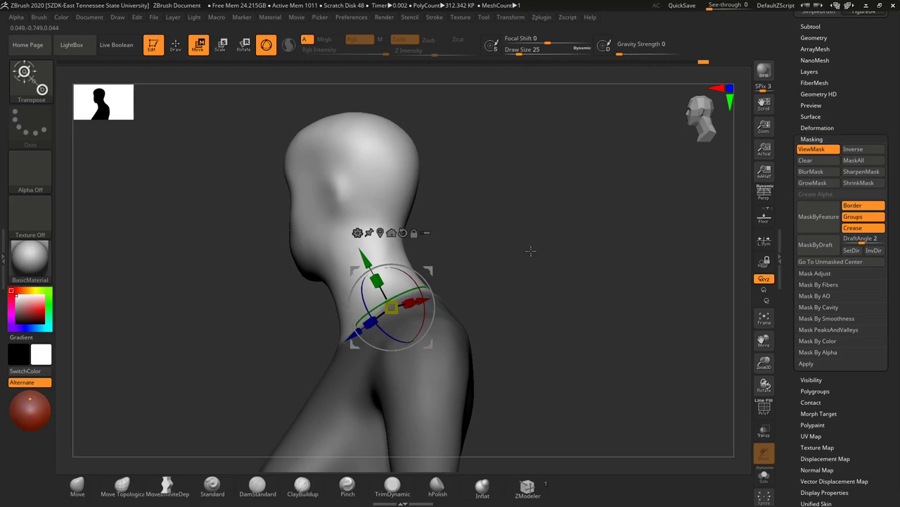
{"action": "left_click_drag", "start_coordinate": [530, 250], "coordinate": [604, 259]}
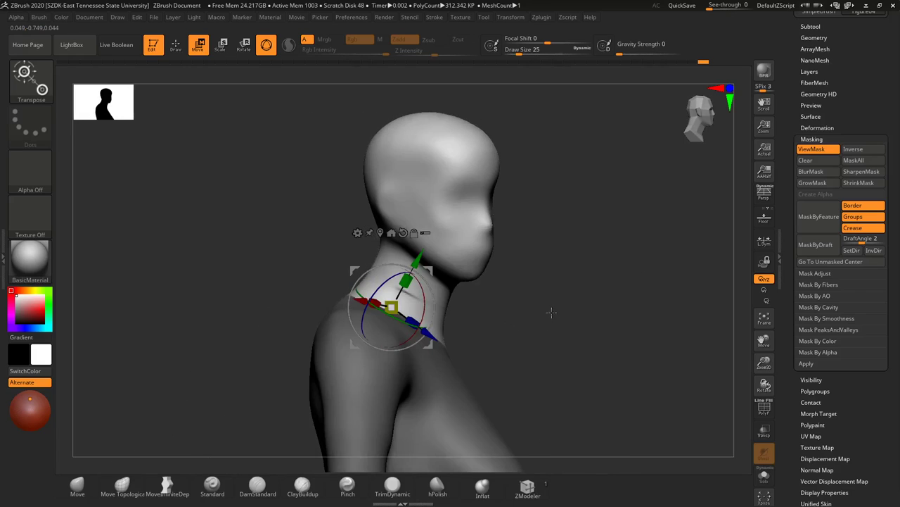
Step: Clear the mask, return to Draw mode, and smooth the creases around the neck base, upper chest and back
{"action": "key", "text": "ctrl+h"}
{"action": "key", "text": "q"}
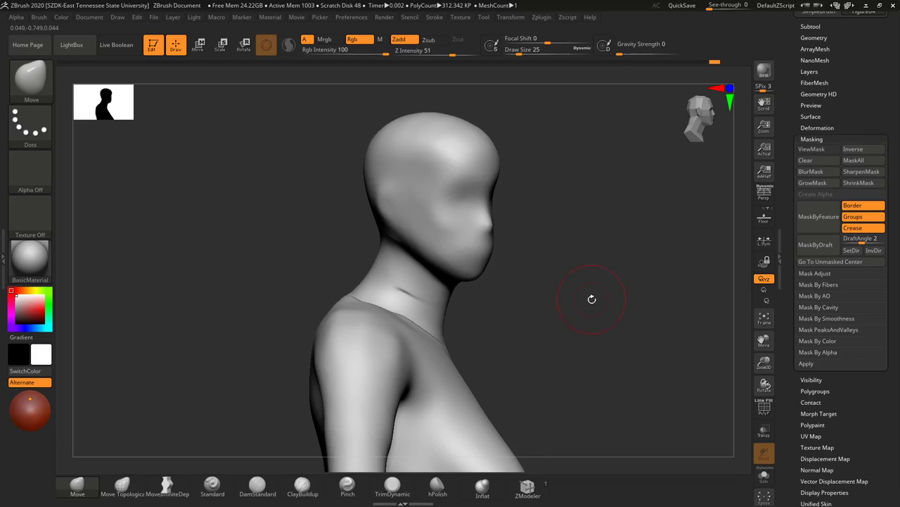
{"action": "left_click_drag", "start_coordinate": [592, 298], "coordinate": [537, 303]}
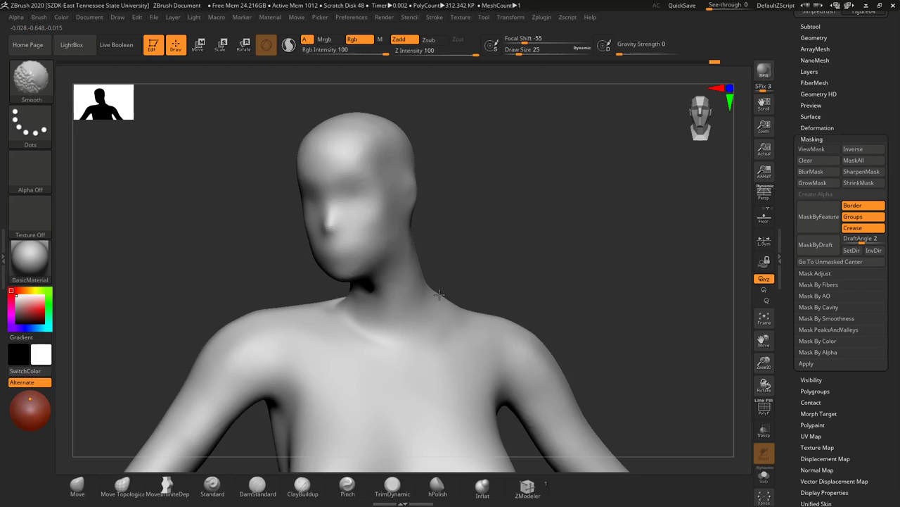
{"action": "left_click_drag", "start_coordinate": [442, 336], "coordinate": [401, 332]}
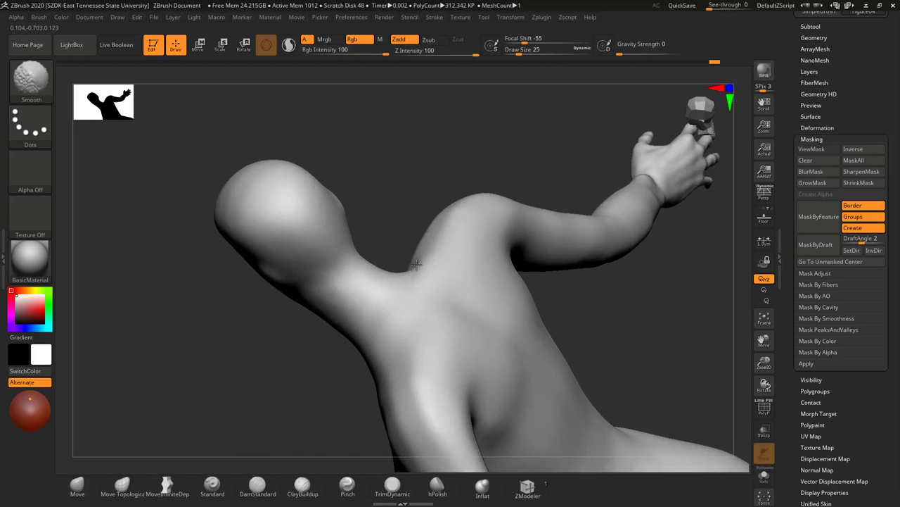
{"action": "mouse_move", "coordinate": [662, 308]}
{"action": "left_mouse_down"}
{"action": "mouse_move", "coordinate": [719, 275]}
{"action": "mouse_move", "coordinate": [708, 252]}
{"action": "left_mouse_up"}
{"action": "left_click_drag", "start_coordinate": [555, 285], "coordinate": [583, 245], "text": "shift"}
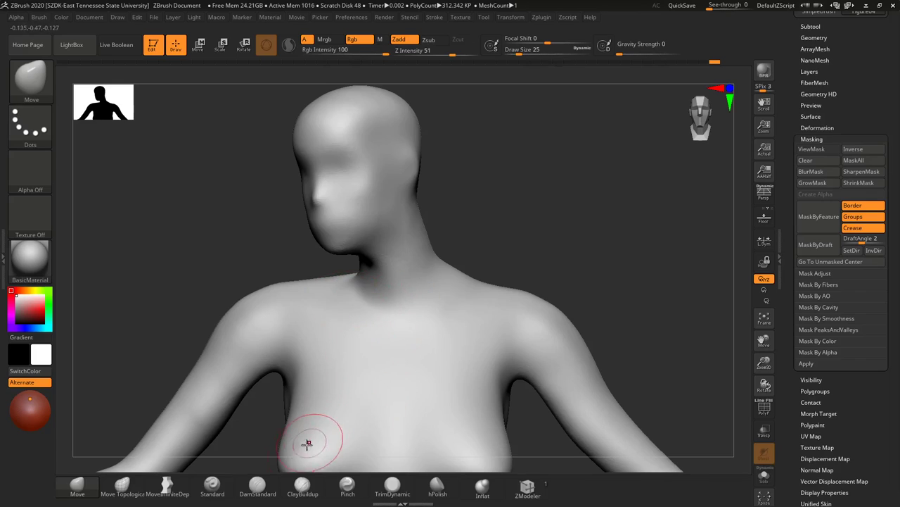
Step: Set the Move brush's Draw Size to 35 and reshape both sides of the neck where it meets the shoulders in back view
{"action": "left_click", "coordinate": [77, 485]}
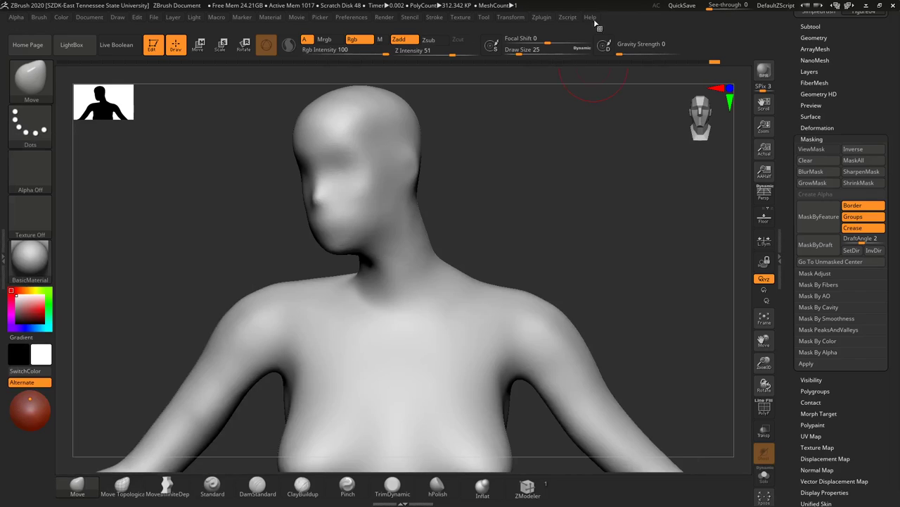
{"action": "key", "text": "s"}
{"action": "left_click_drag", "start_coordinate": [369, 287], "coordinate": [371, 288]}
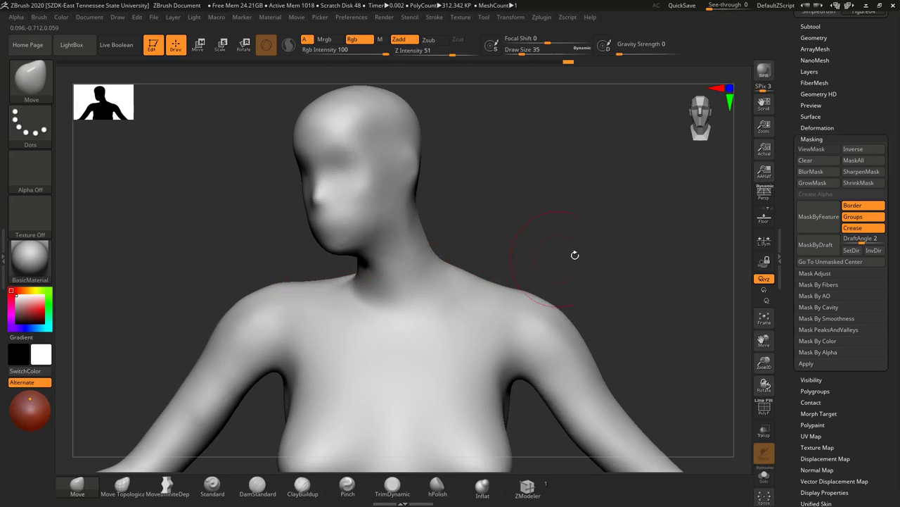
{"action": "mouse_move", "coordinate": [574, 255]}
{"action": "left_mouse_down"}
{"action": "mouse_move", "coordinate": [621, 235]}
{"action": "mouse_move", "coordinate": [710, 246]}
{"action": "left_mouse_up"}
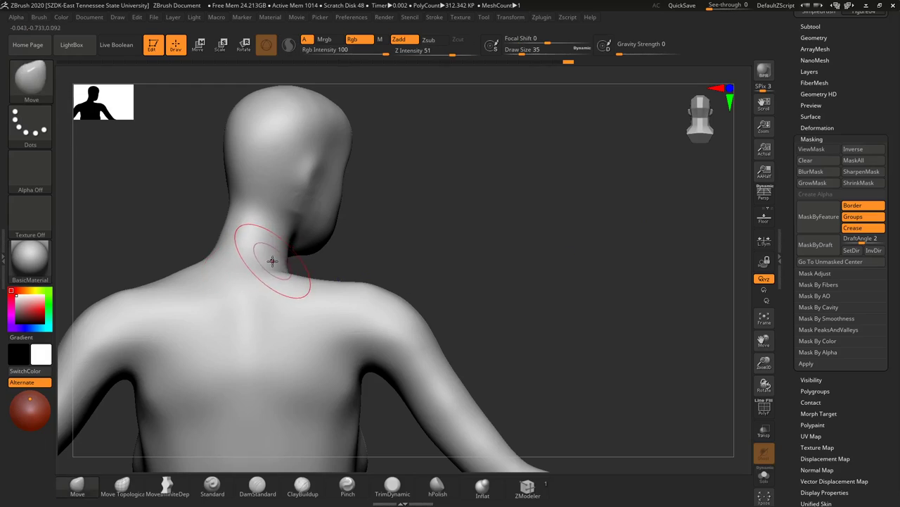
{"action": "left_click_drag", "start_coordinate": [272, 261], "coordinate": [275, 257]}
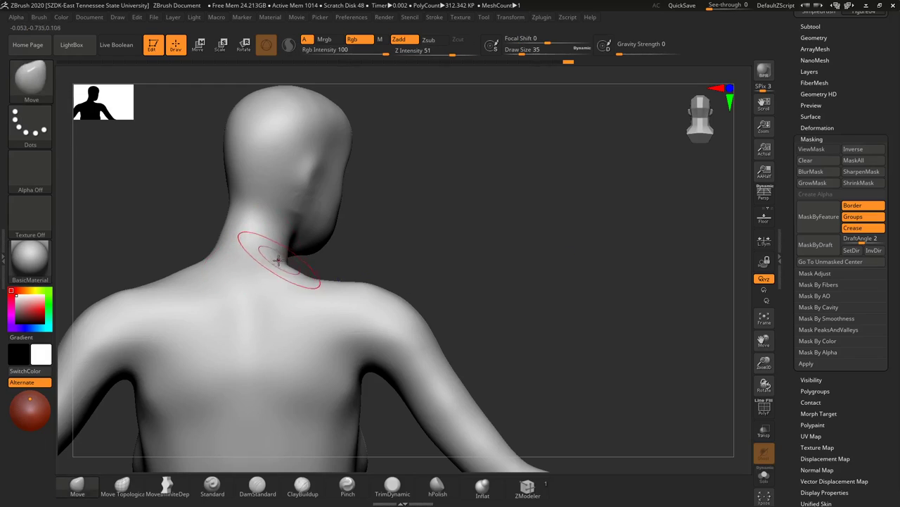
{"action": "left_click_drag", "start_coordinate": [282, 258], "coordinate": [274, 260]}
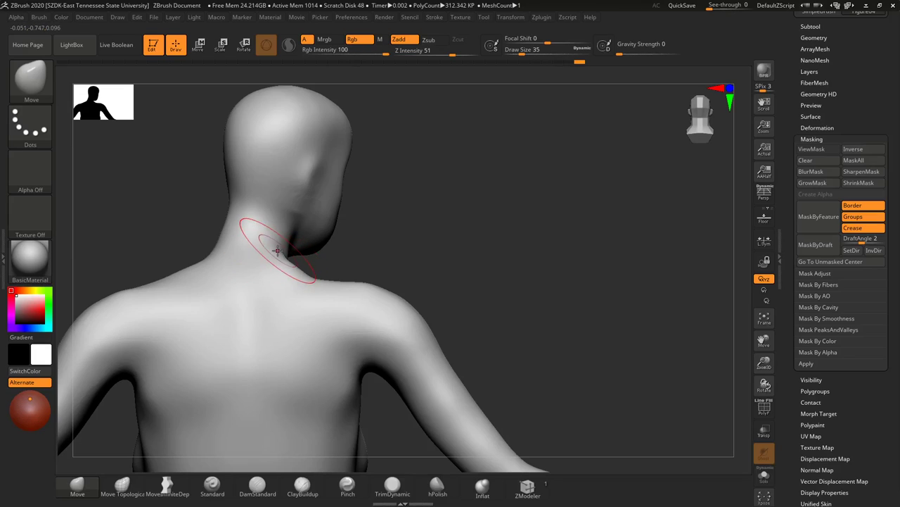
{"action": "left_click_drag", "start_coordinate": [320, 281], "coordinate": [299, 285]}
{"action": "mouse_move", "coordinate": [209, 274]}
{"action": "left_mouse_down"}
{"action": "mouse_move", "coordinate": [208, 244]}
{"action": "mouse_move", "coordinate": [220, 244]}
{"action": "left_mouse_up"}
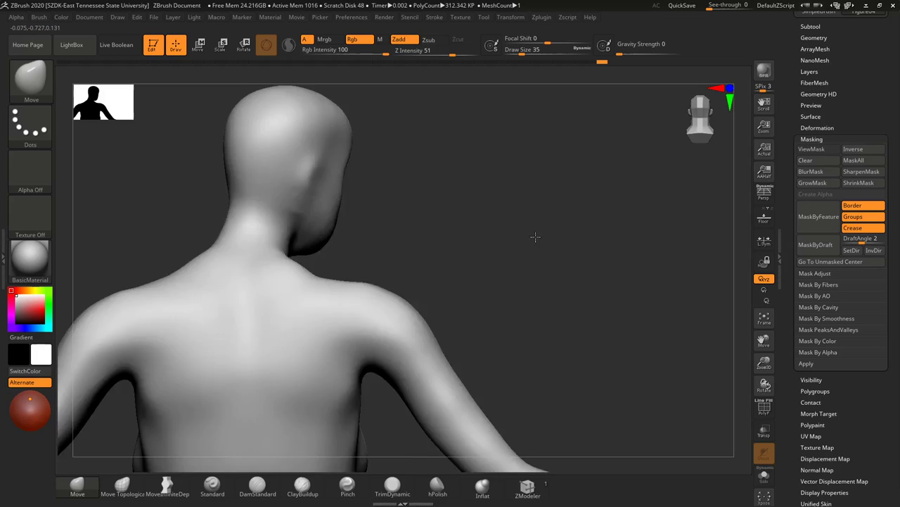
Step: In front view, reshape the neck base on the chin side with the Move brush at Draw Size 29, and set the size to 37
{"action": "mouse_move", "coordinate": [535, 237]}
{"action": "left_mouse_down"}
{"action": "mouse_move", "coordinate": [388, 241]}
{"action": "mouse_move", "coordinate": [731, 238]}
{"action": "mouse_move", "coordinate": [731, 228]}
{"action": "left_mouse_up"}
{"action": "left_click_drag", "start_coordinate": [529, 266], "coordinate": [499, 244]}
{"action": "key", "text": "s"}
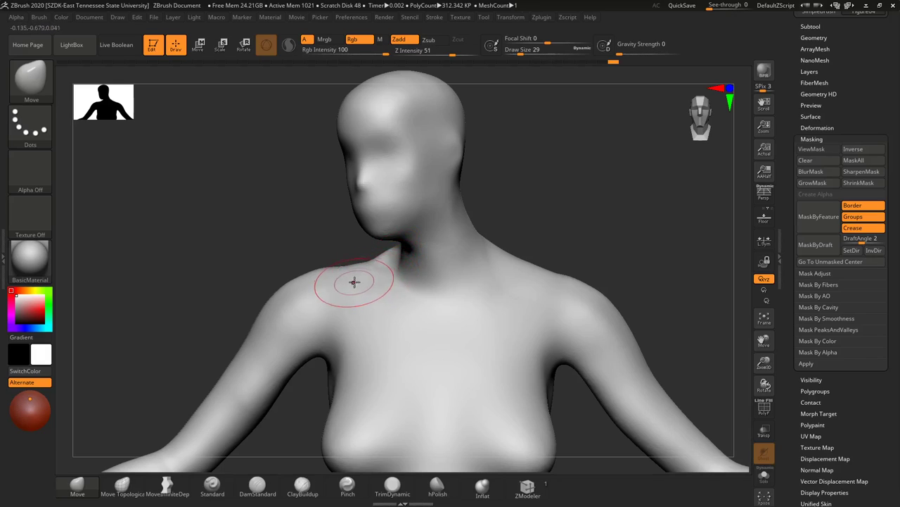
{"action": "mouse_move", "coordinate": [371, 284]}
{"action": "left_mouse_down"}
{"action": "mouse_move", "coordinate": [419, 286]}
{"action": "mouse_move", "coordinate": [388, 273]}
{"action": "mouse_move", "coordinate": [398, 296]}
{"action": "left_mouse_up"}
{"action": "key", "text": "s"}
{"action": "key", "text": "shift"}
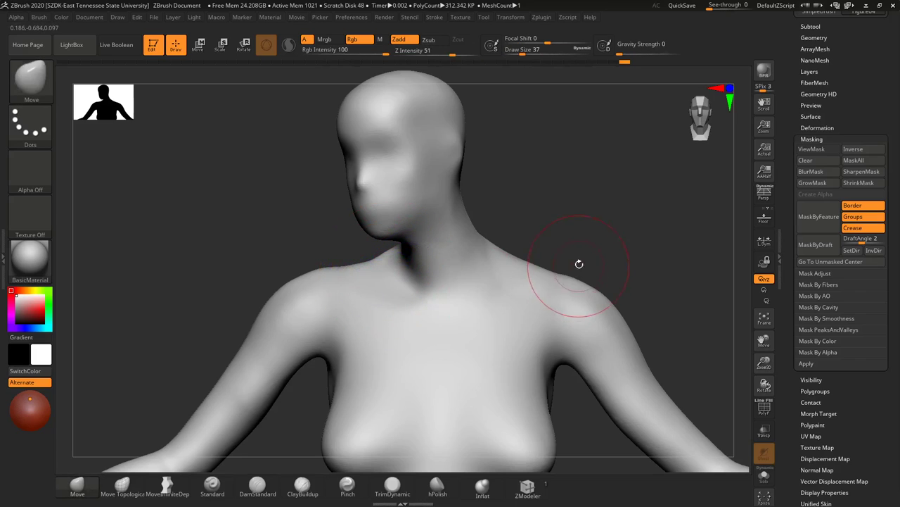
Step: Mask the entire figure, and use the MaskLasso to remove the mask from everything below the bust
{"action": "mouse_move", "coordinate": [579, 166]}
{"action": "left_mouse_down", "text": "alt"}
{"action": "mouse_move", "coordinate": [559, 213]}
{"action": "mouse_move", "coordinate": [466, 345]}
{"action": "mouse_move", "coordinate": [517, 304]}
{"action": "mouse_move", "coordinate": [539, 322]}
{"action": "mouse_move", "coordinate": [520, 322]}
{"action": "mouse_move", "coordinate": [556, 320]}
{"action": "mouse_move", "coordinate": [520, 320]}
{"action": "left_mouse_up", "text": "alt"}
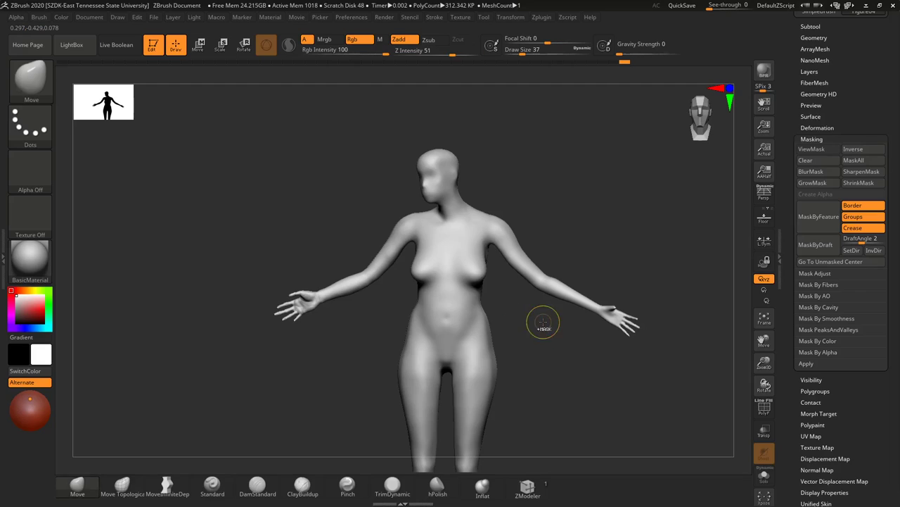
{"action": "left_click", "coordinate": [562, 368], "text": "ctrl"}
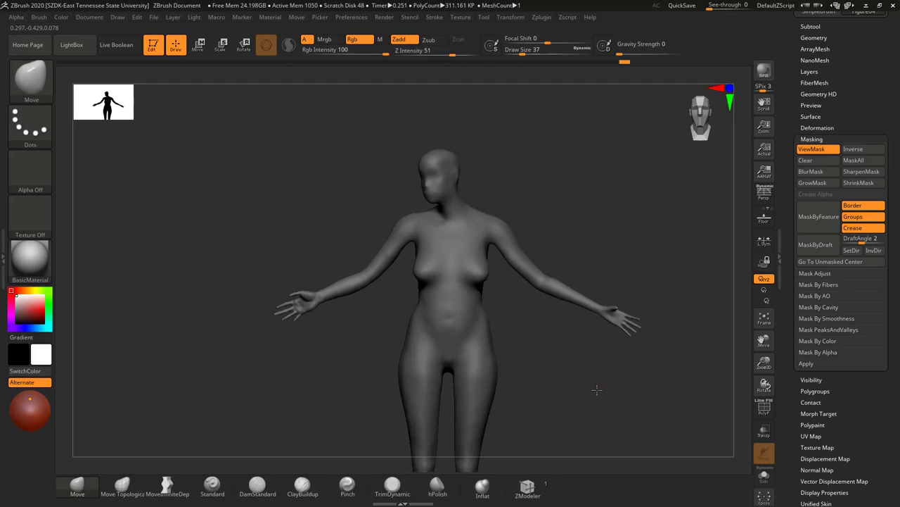
{"action": "left_click_drag", "start_coordinate": [593, 397], "coordinate": [551, 250], "text": "alt"}
{"action": "left_click_drag", "start_coordinate": [565, 292], "coordinate": [553, 276], "text": "alt"}
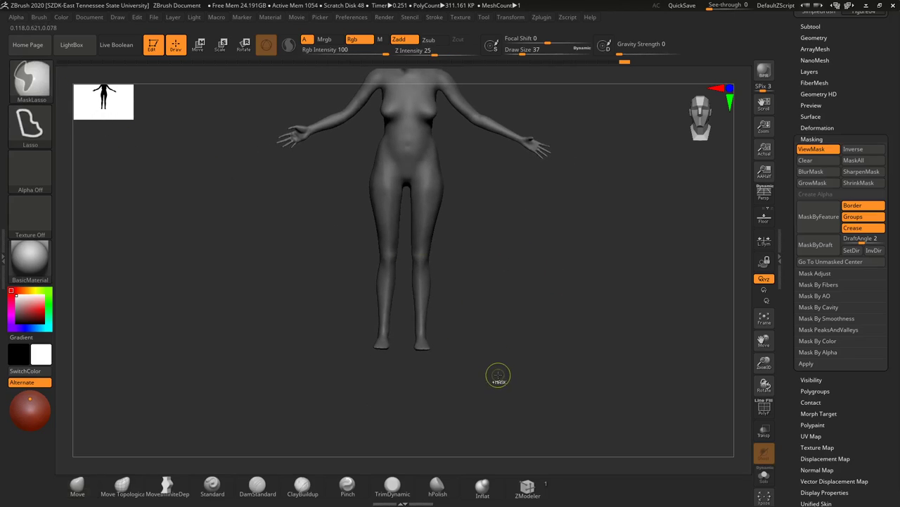
{"action": "mouse_move", "coordinate": [496, 380]}
{"action": "left_mouse_down", "text": "ctrl"}
{"action": "mouse_move", "coordinate": [377, 384]}
{"action": "mouse_move", "coordinate": [343, 251]}
{"action": "mouse_move", "coordinate": [337, 148]}
{"action": "mouse_move", "coordinate": [364, 129]}
{"action": "mouse_move", "coordinate": [401, 123]}
{"action": "mouse_move", "coordinate": [461, 136]}
{"action": "left_mouse_up", "text": "ctrl"}
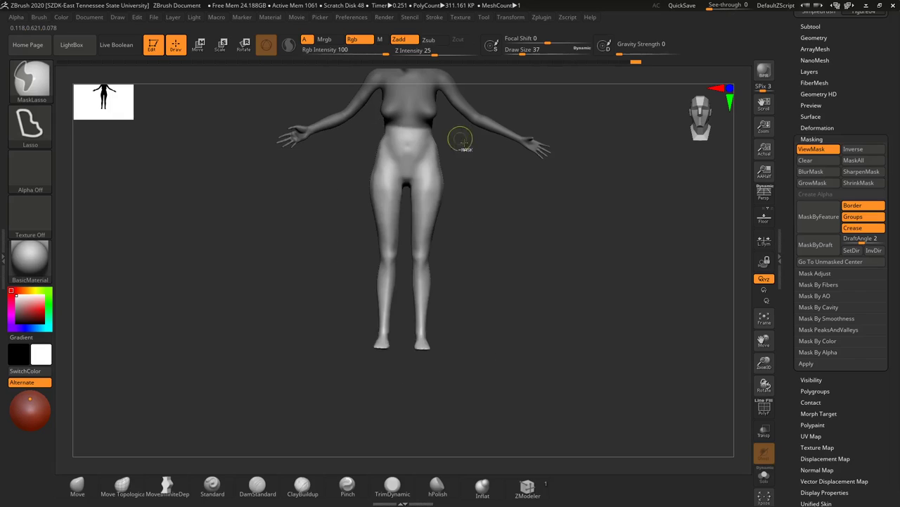
{"action": "left_click_drag", "start_coordinate": [517, 216], "coordinate": [515, 362]}
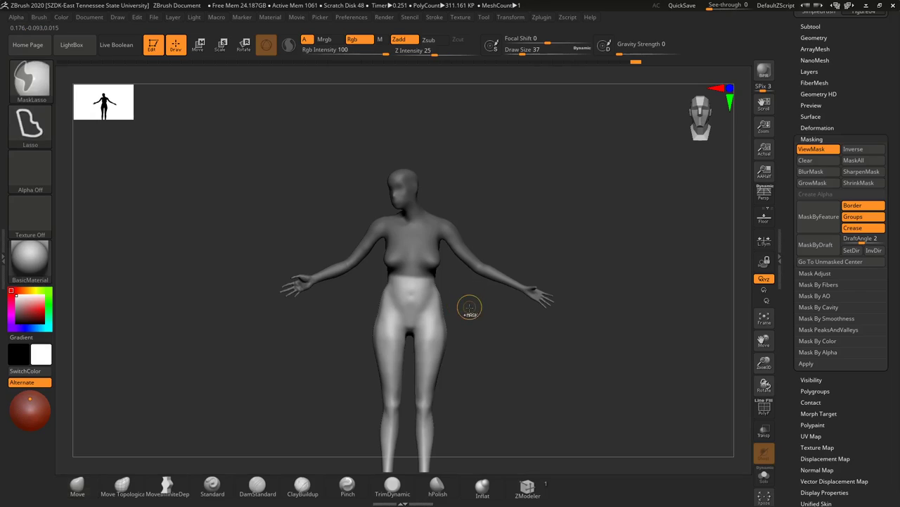
{"action": "mouse_move", "coordinate": [461, 317]}
{"action": "left_mouse_down", "text": "ctrl"}
{"action": "mouse_move", "coordinate": [359, 289]}
{"action": "mouse_move", "coordinate": [406, 268]}
{"action": "mouse_move", "coordinate": [440, 273]}
{"action": "mouse_move", "coordinate": [498, 313]}
{"action": "mouse_move", "coordinate": [465, 311]}
{"action": "mouse_move", "coordinate": [484, 367]}
{"action": "left_mouse_up", "text": "ctrl"}
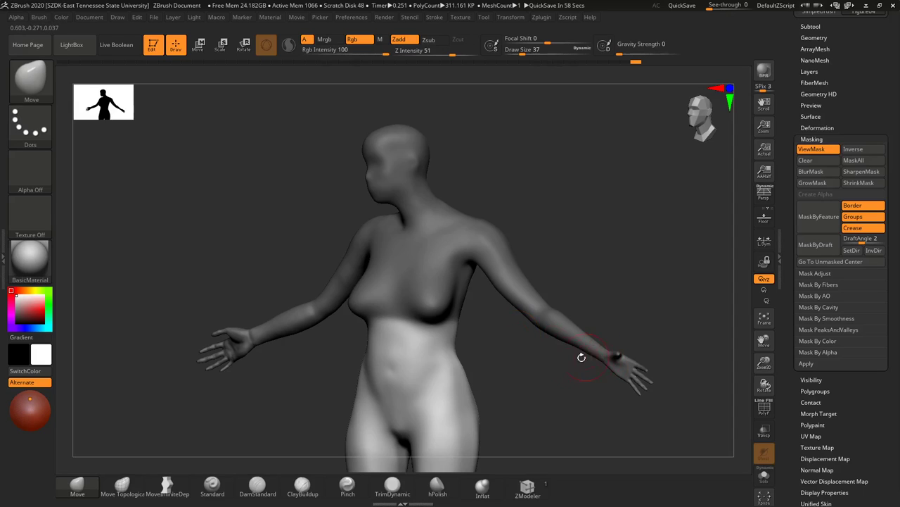
Step: Invert the mask so it covers the body below the bust, check it from the side, and apply ShrinkMask
{"action": "left_click_drag", "start_coordinate": [500, 353], "coordinate": [474, 346]}
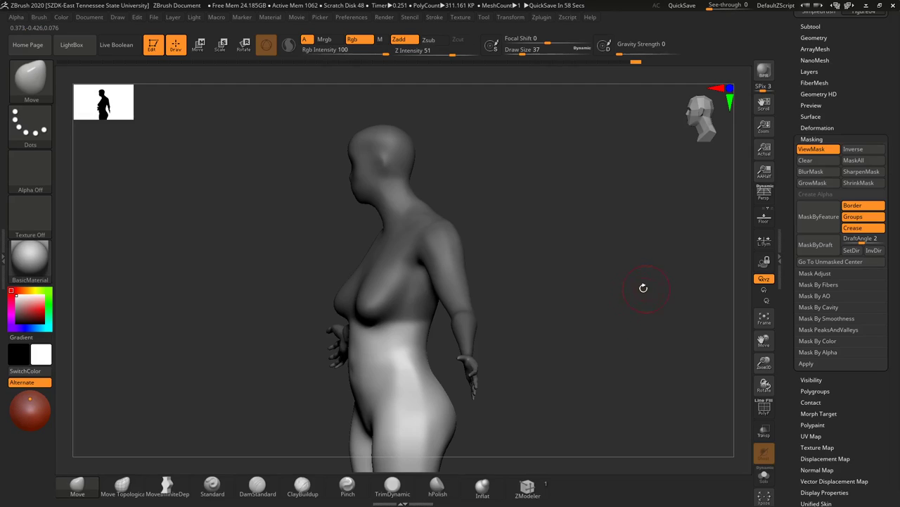
{"action": "left_click_drag", "start_coordinate": [562, 301], "coordinate": [584, 303], "text": "shift"}
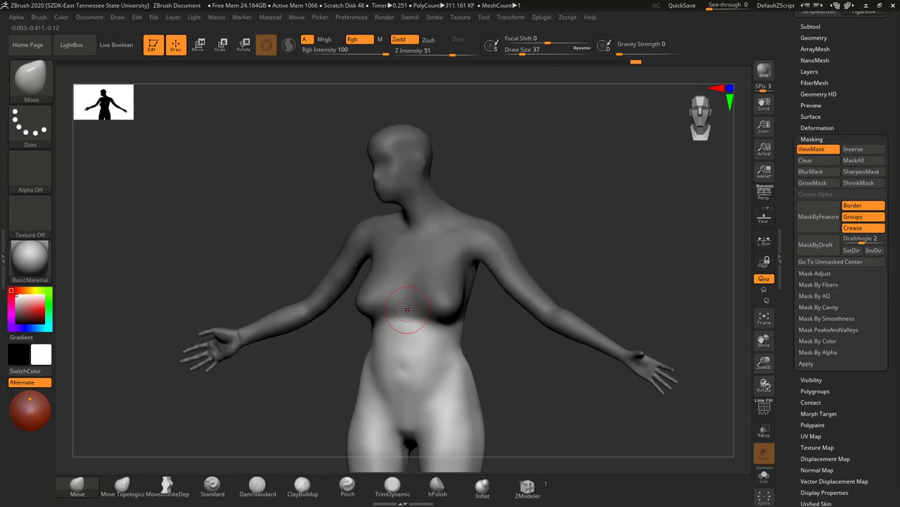
{"action": "key", "text": "ctrl"}
{"action": "left_click", "coordinate": [530, 352], "text": "ctrl"}
{"action": "left_click_drag", "start_coordinate": [561, 410], "coordinate": [516, 409]}
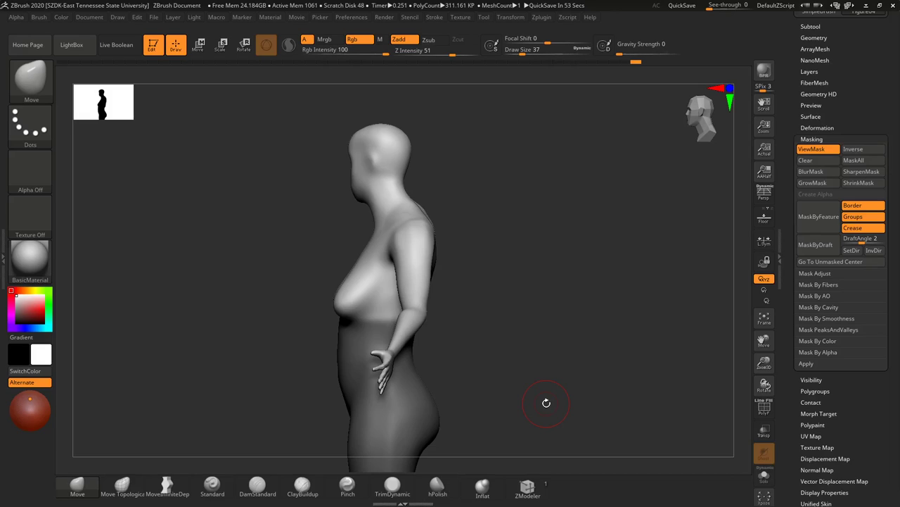
{"action": "left_click_drag", "start_coordinate": [438, 371], "coordinate": [486, 347]}
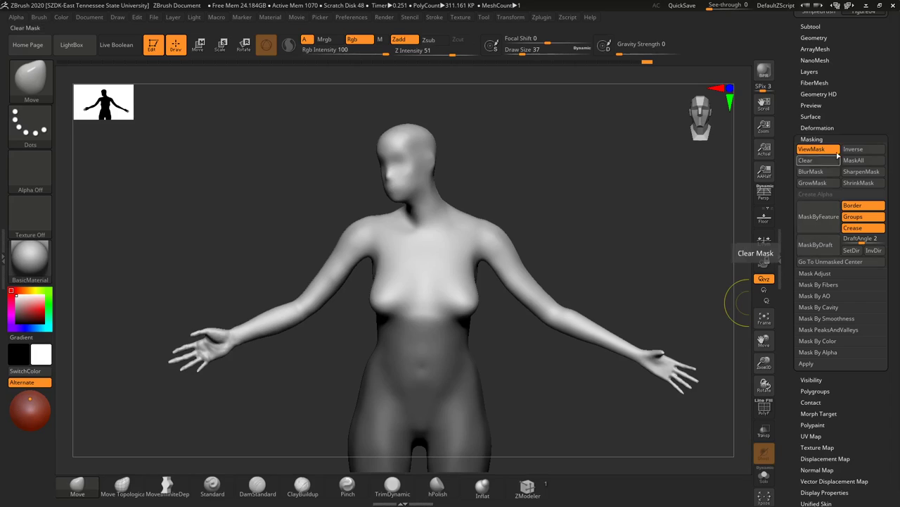
{"action": "left_click_drag", "start_coordinate": [850, 192], "coordinate": [835, 373]}
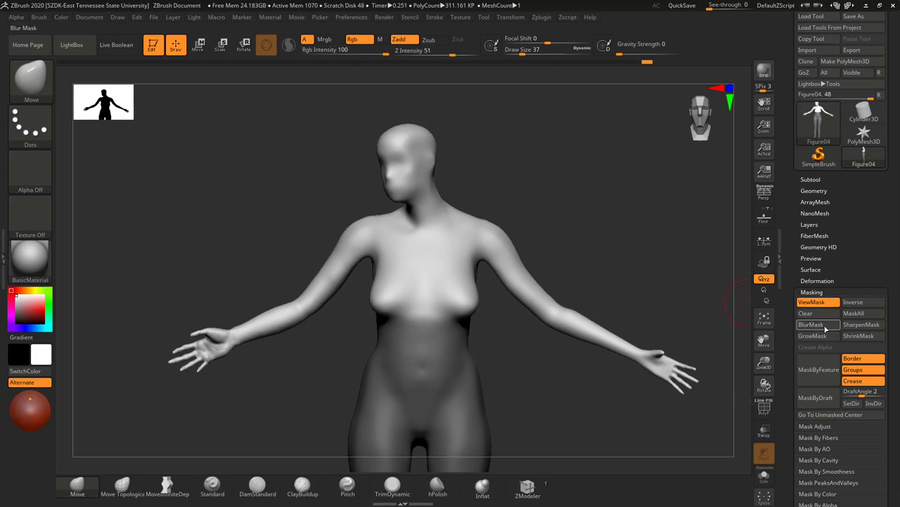
{"action": "left_click", "coordinate": [864, 340]}
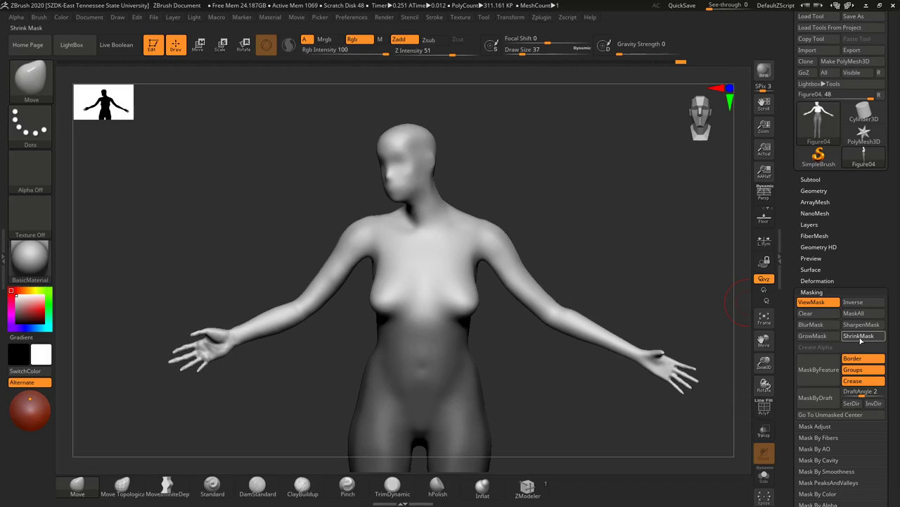
Step: Shrink and blur the lower-body mask twice in alternation to soften its edge below the chest
{"action": "left_click", "coordinate": [860, 340]}
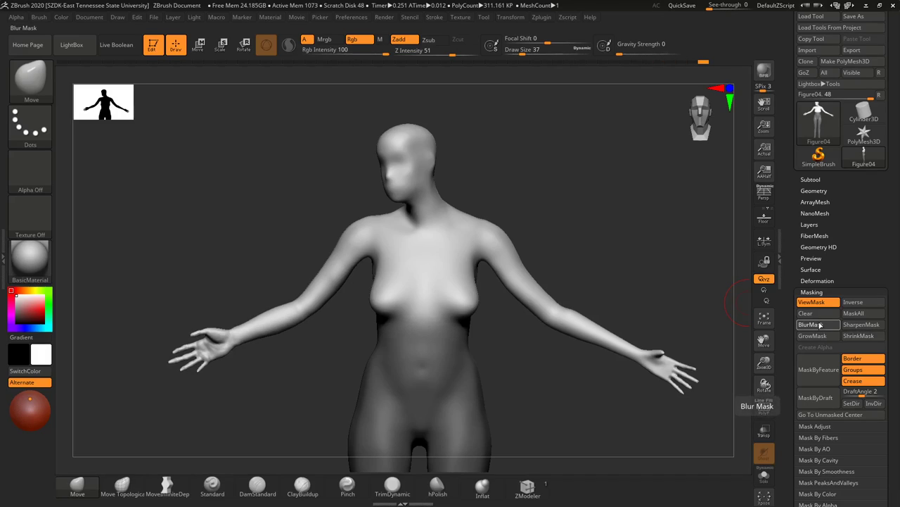
{"action": "left_click", "coordinate": [821, 327]}
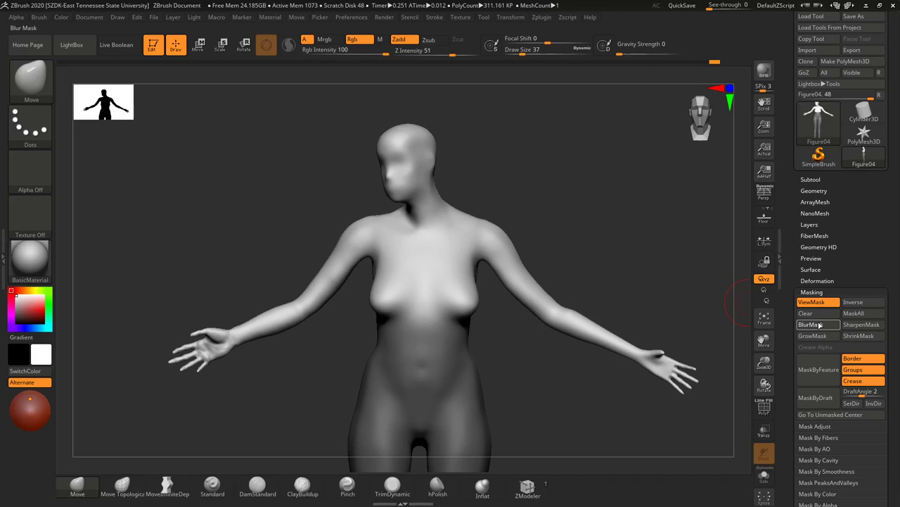
{"action": "left_click", "coordinate": [853, 338]}
{"action": "left_click", "coordinate": [824, 328]}
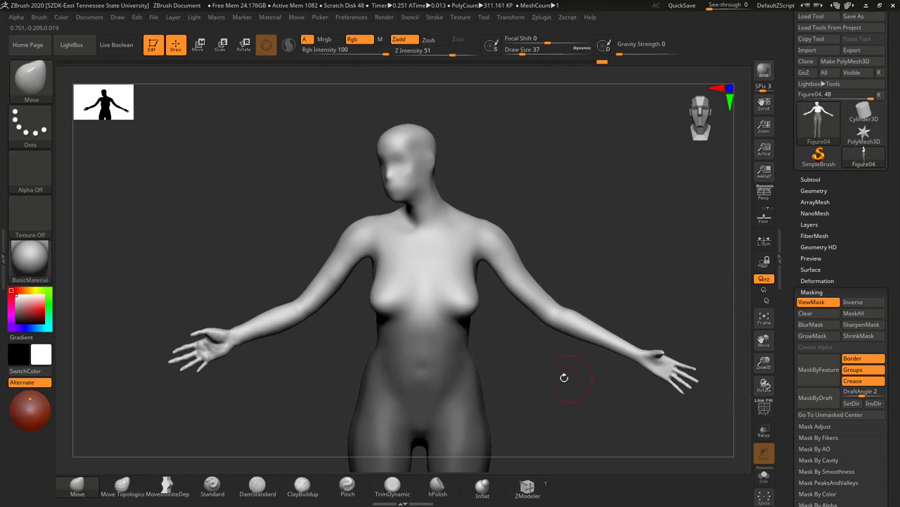
Step: Reset the transform gizmo's orientation, lower it to the bottom of the ribcage, and rotate the upper body about Y
{"action": "left_click_drag", "start_coordinate": [541, 363], "coordinate": [535, 320], "text": "alt"}
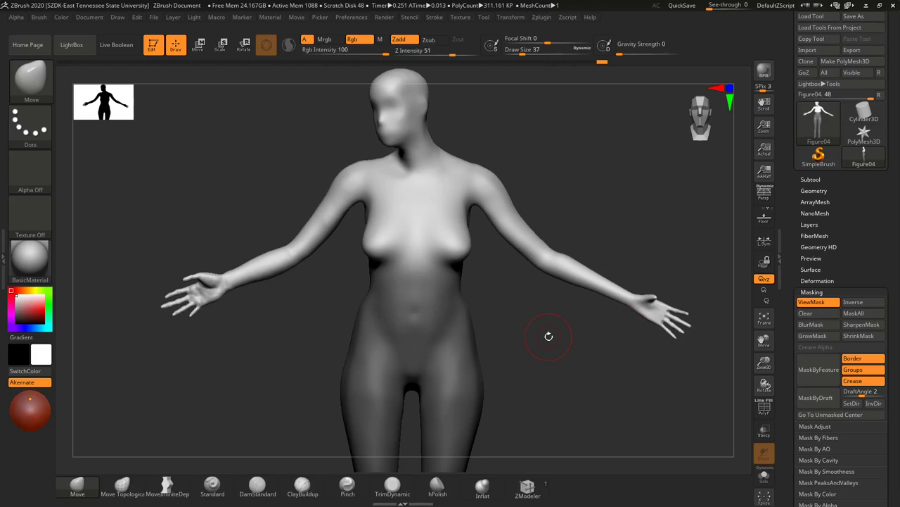
{"action": "key", "text": "r"}
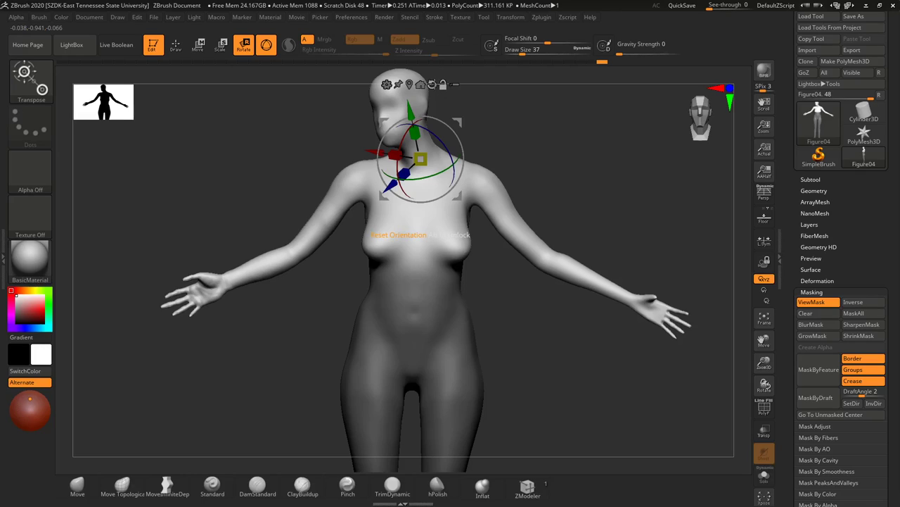
{"action": "left_click", "coordinate": [432, 84]}
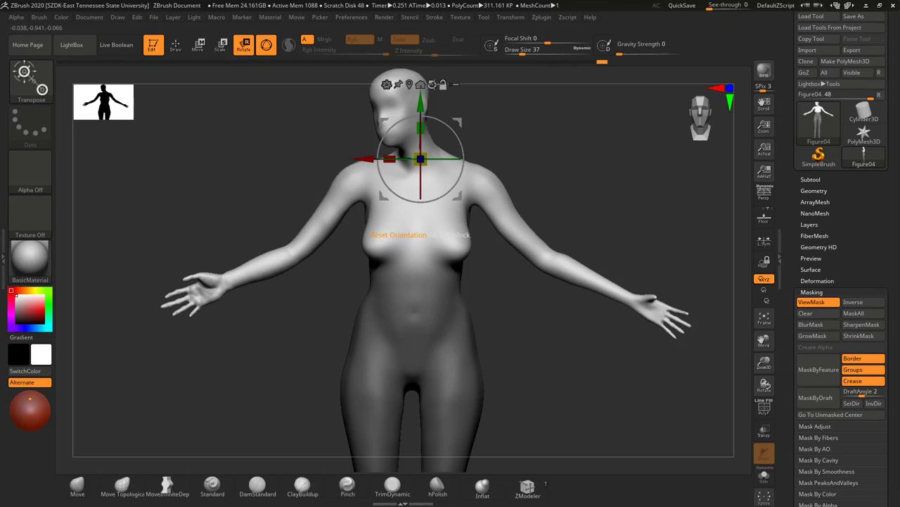
{"action": "left_click_drag", "start_coordinate": [457, 122], "coordinate": [453, 213]}
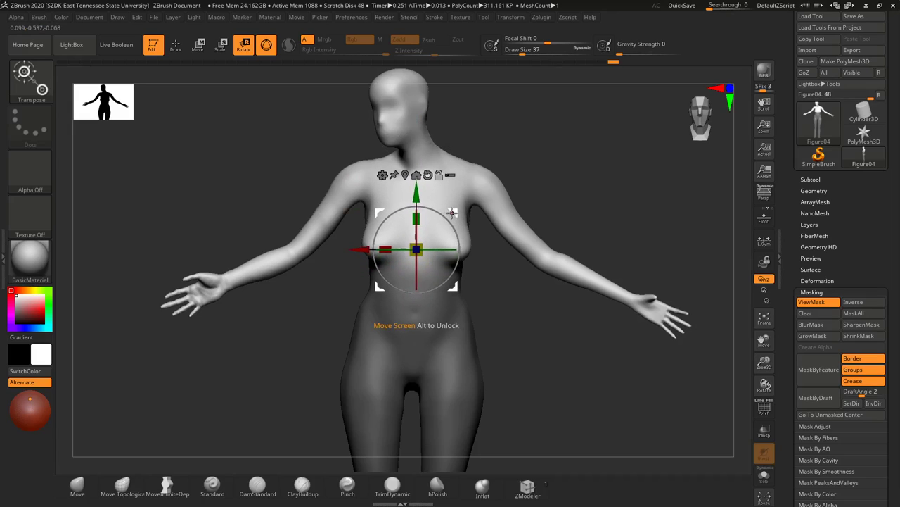
{"action": "left_click_drag", "start_coordinate": [447, 249], "coordinate": [439, 246]}
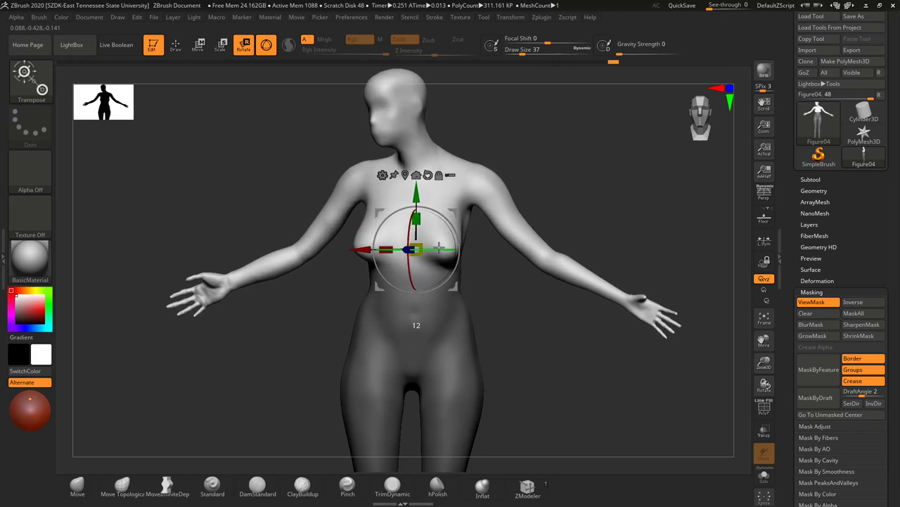
{"action": "left_click_drag", "start_coordinate": [518, 322], "coordinate": [406, 307]}
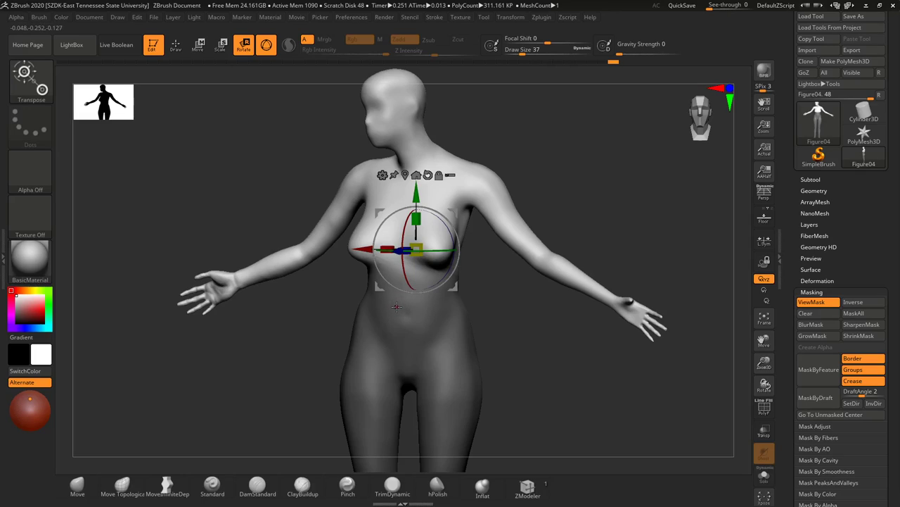
{"action": "left_click_drag", "start_coordinate": [583, 305], "coordinate": [542, 275]}
{"action": "key", "text": "q"}
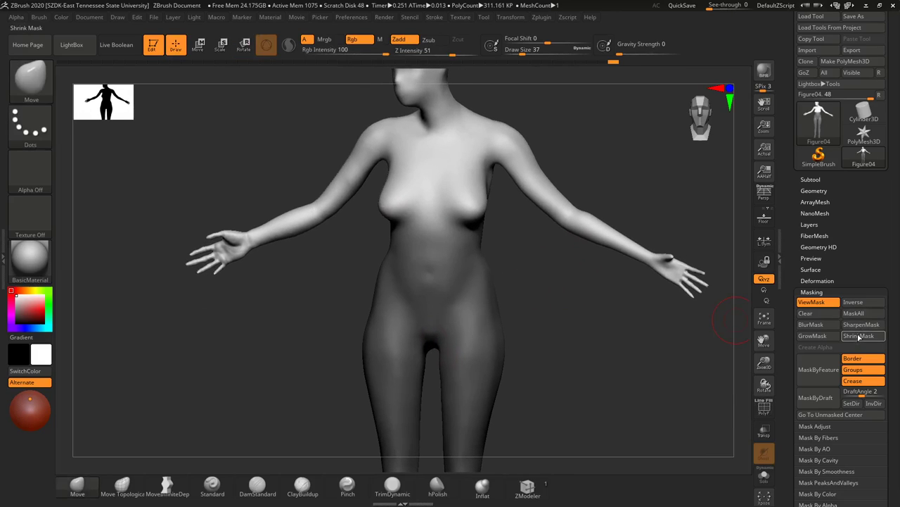
Step: Shrink the lower-body mask repeatedly, then blur it to lower and soften the transition across the waist
{"action": "left_click", "coordinate": [861, 336]}
{"action": "left_click", "coordinate": [863, 337]}
{"action": "left_click", "coordinate": [864, 336]}
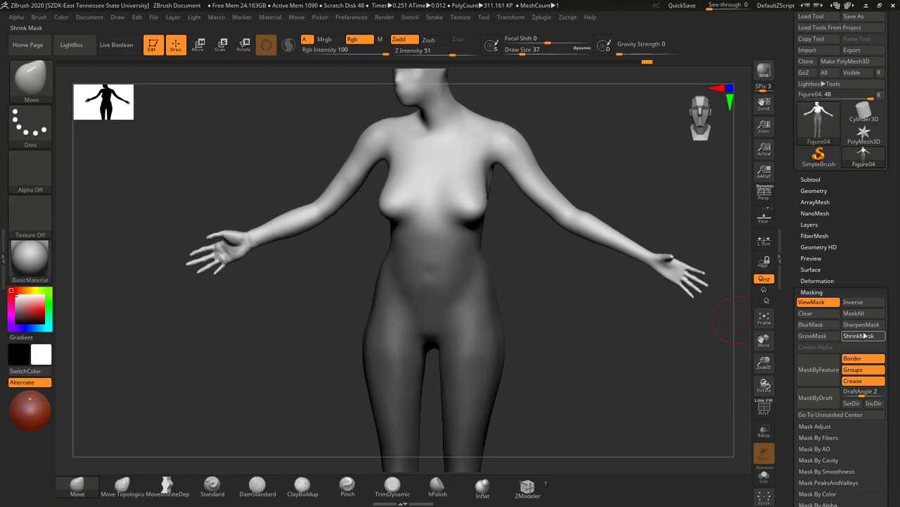
{"action": "left_click", "coordinate": [863, 337]}
{"action": "left_click", "coordinate": [864, 337]}
{"action": "left_click", "coordinate": [867, 337]}
{"action": "left_click_drag", "start_coordinate": [706, 360], "coordinate": [716, 361]}
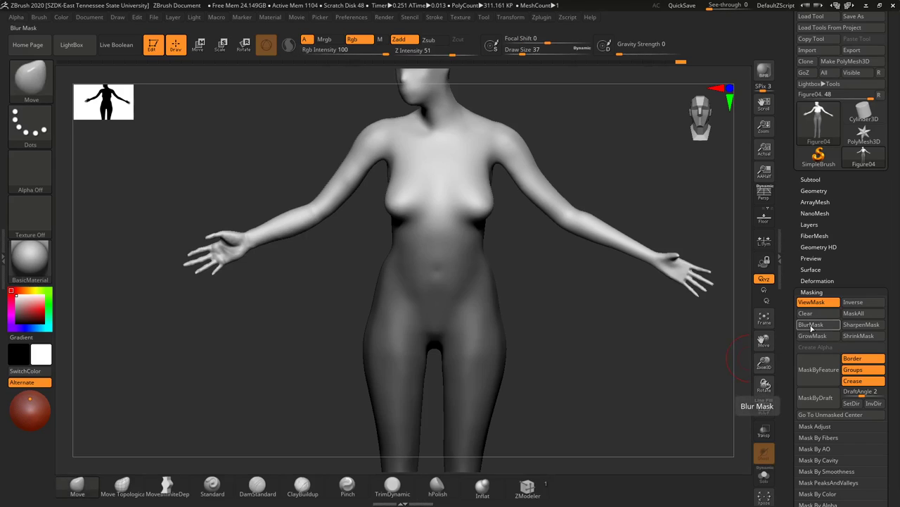
{"action": "left_click_drag", "start_coordinate": [636, 346], "coordinate": [554, 342]}
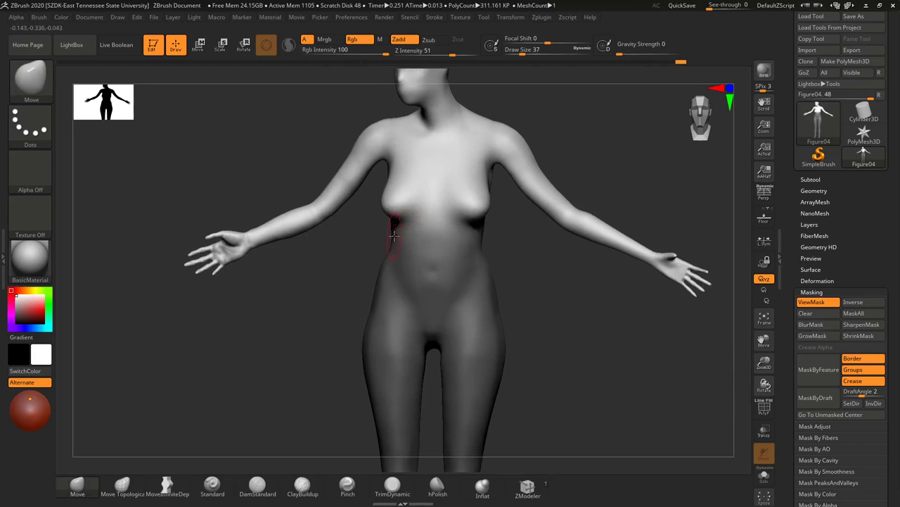
{"action": "left_click", "coordinate": [855, 337]}
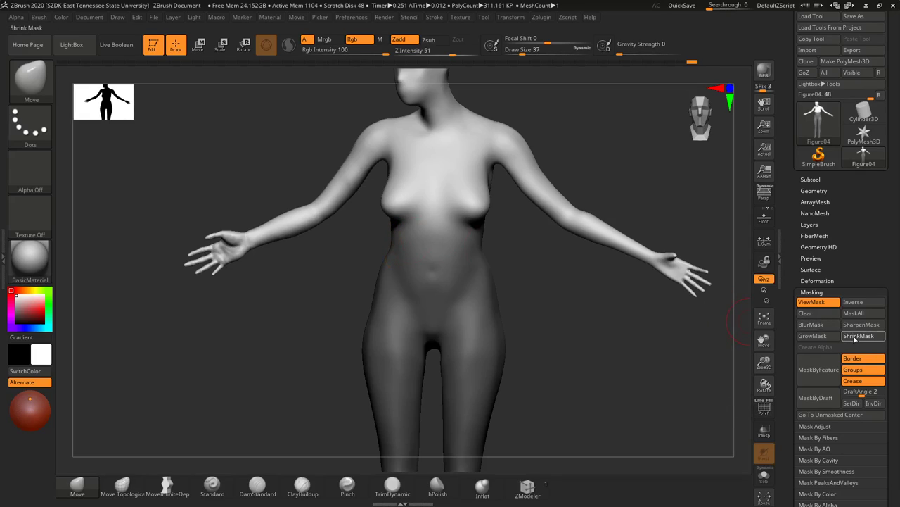
{"action": "left_click", "coordinate": [821, 326]}
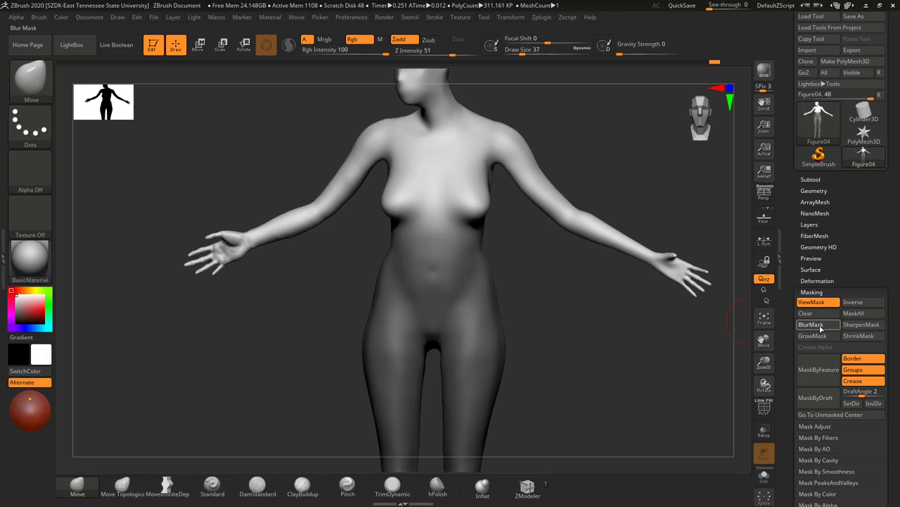
Step: Rotate the unmasked upper body slightly about the Y axis
{"action": "key", "text": "r"}
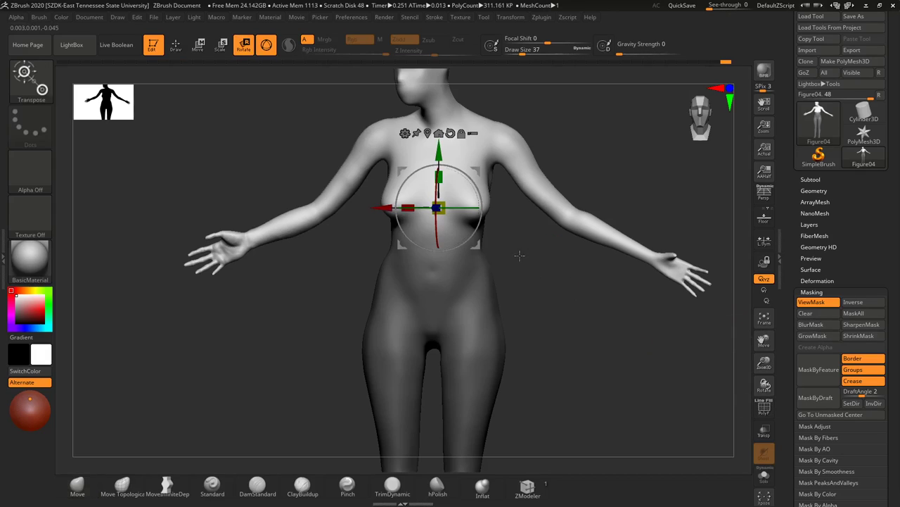
{"action": "left_click_drag", "start_coordinate": [465, 209], "coordinate": [456, 209]}
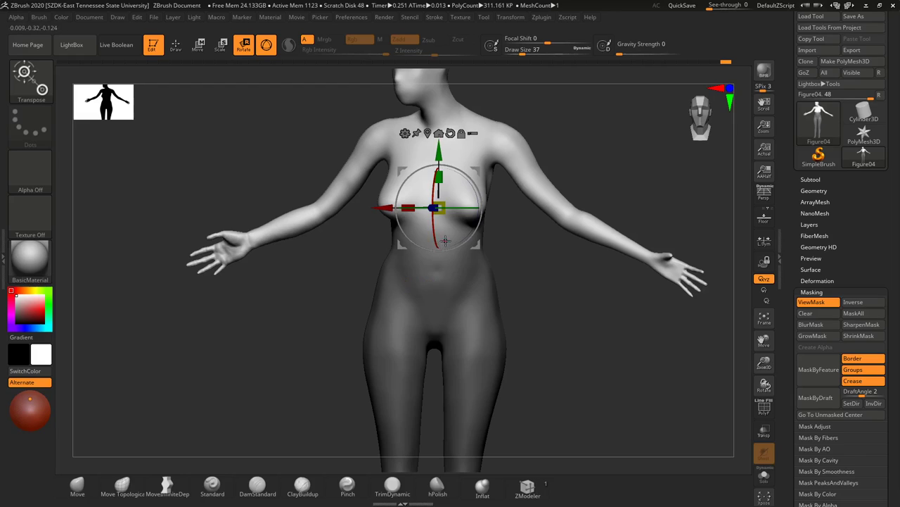
{"action": "mouse_move", "coordinate": [581, 310]}
{"action": "left_mouse_down"}
{"action": "mouse_move", "coordinate": [605, 310]}
{"action": "mouse_move", "coordinate": [582, 313]}
{"action": "left_mouse_up"}
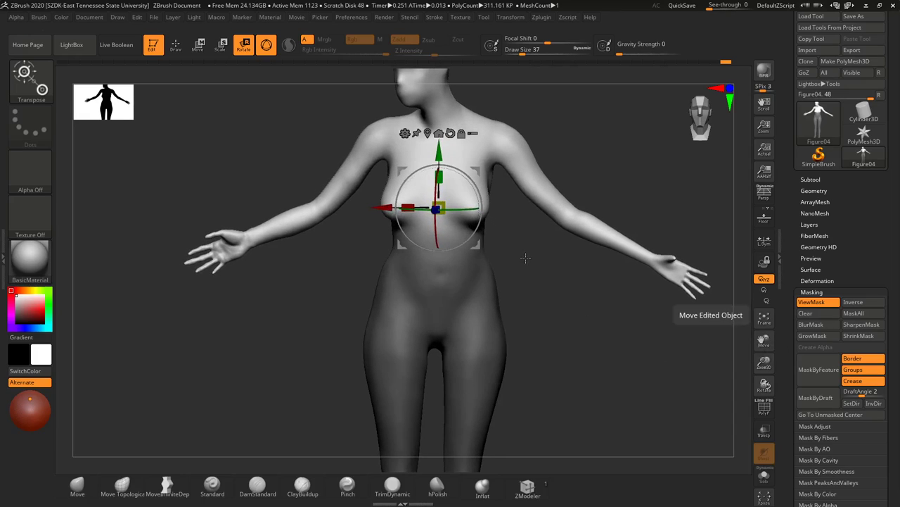
Step: Shrink and blur the lower-body mask once more, and adjust the torso's Y rotation slightly
{"action": "scroll", "coordinate": [845, 220], "scroll_direction": "down", "scroll_amount": 3}
{"action": "scroll", "coordinate": [845, 220], "scroll_direction": "down", "scroll_amount": 1}
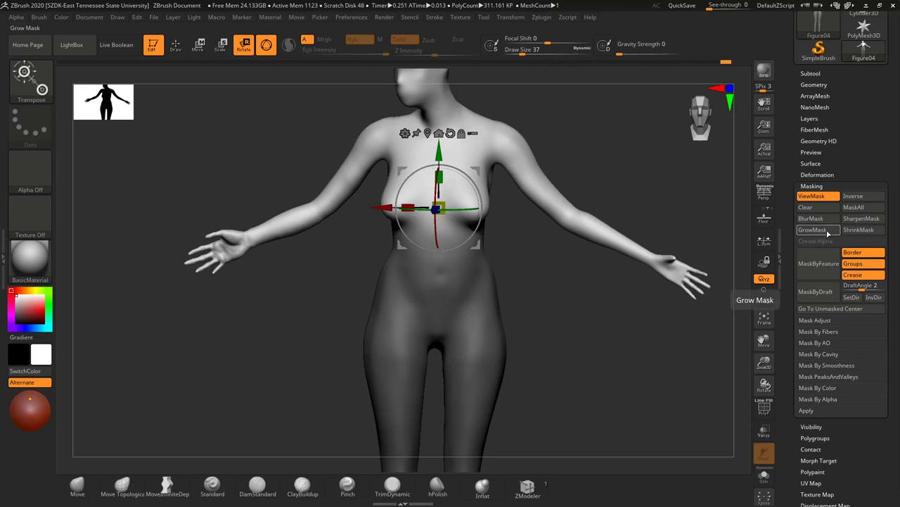
{"action": "left_click", "coordinate": [863, 233]}
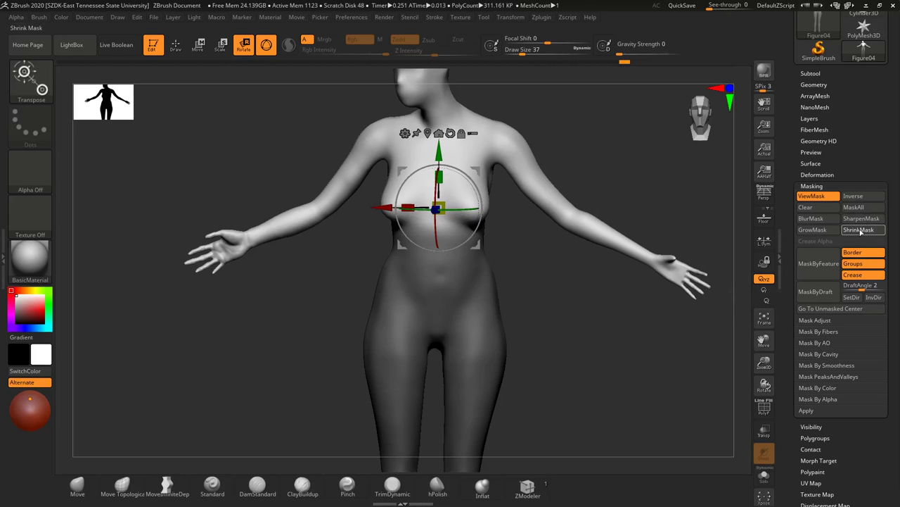
{"action": "left_click", "coordinate": [812, 219]}
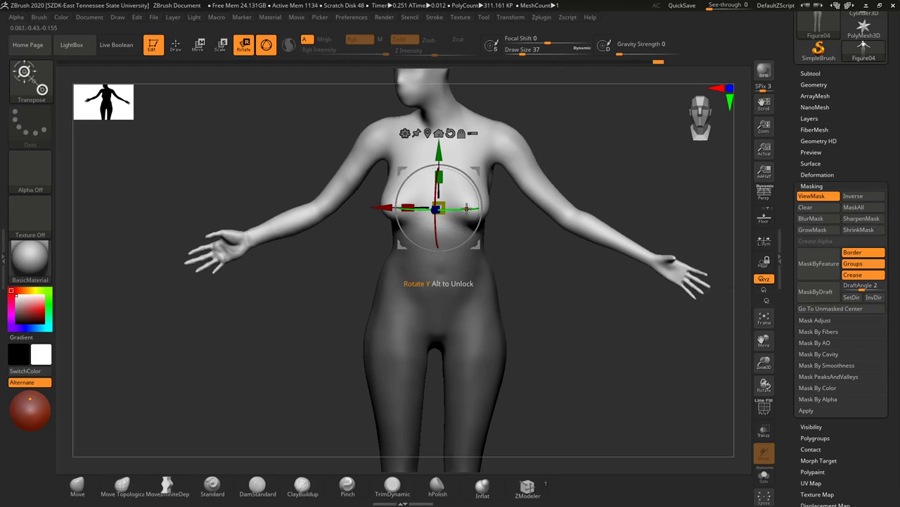
{"action": "left_click_drag", "start_coordinate": [464, 208], "coordinate": [467, 209]}
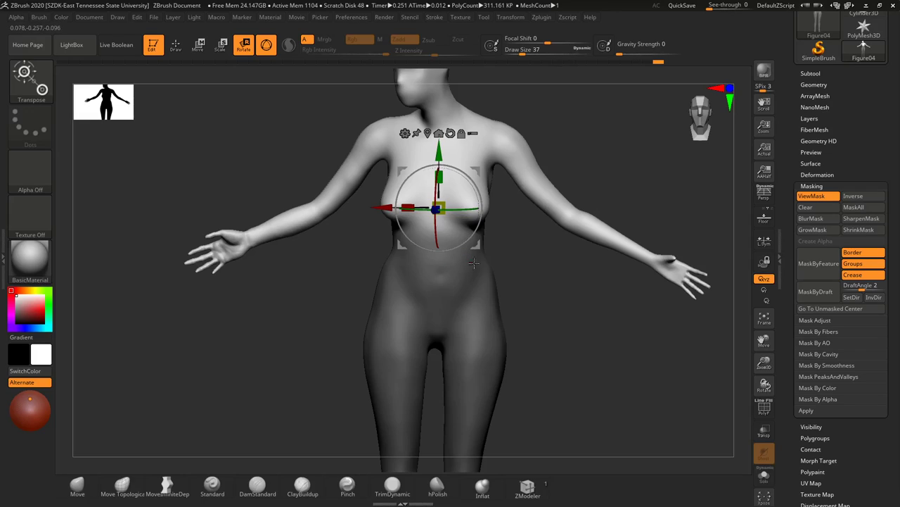
Step: Shrink the mask several times to tighten its edge just below the chest, and return to Draw mode
{"action": "left_click", "coordinate": [859, 230]}
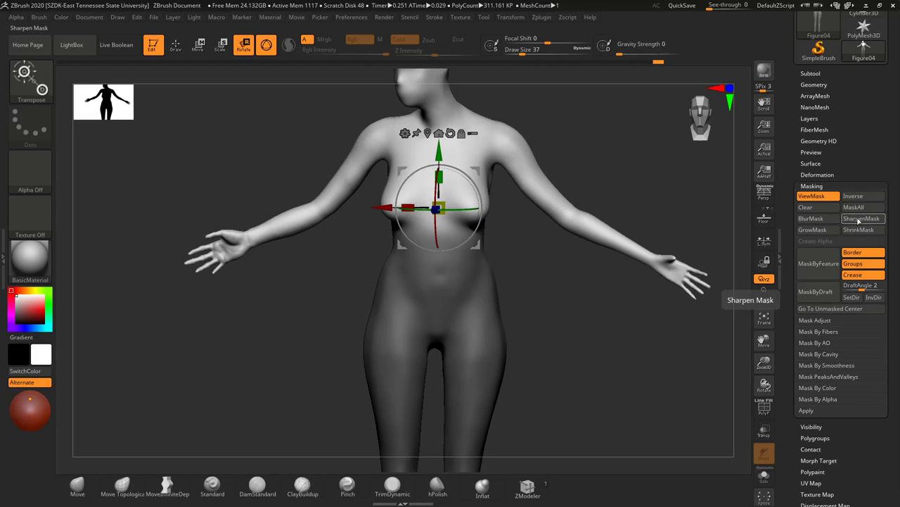
{"action": "left_click", "coordinate": [858, 230]}
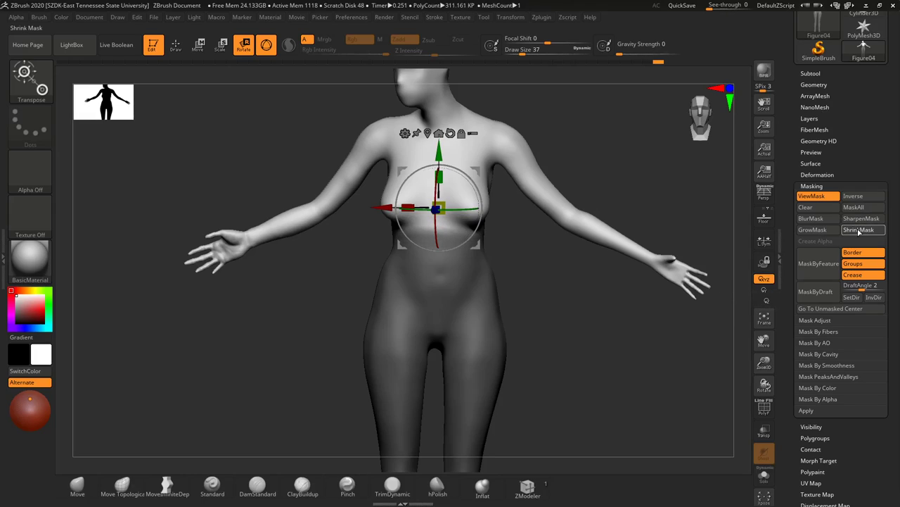
{"action": "left_click", "coordinate": [859, 230]}
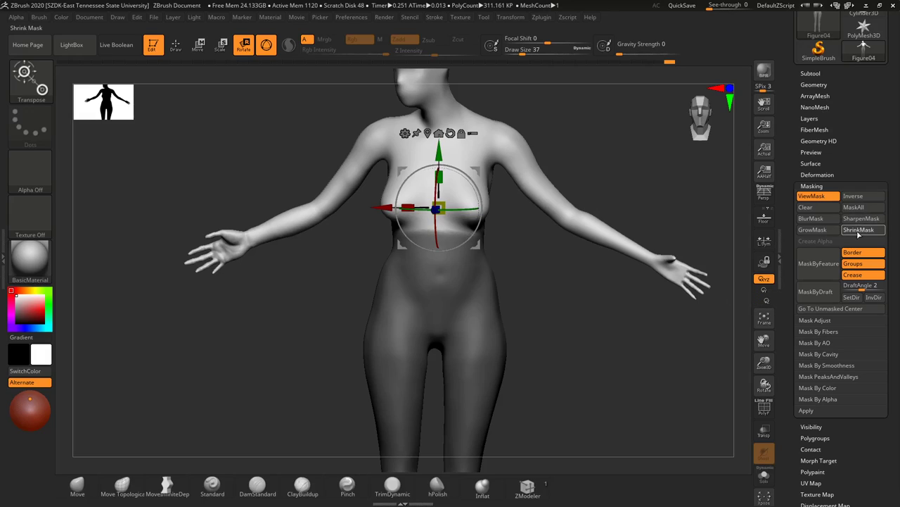
{"action": "left_click", "coordinate": [858, 232]}
{"action": "key", "text": "q"}
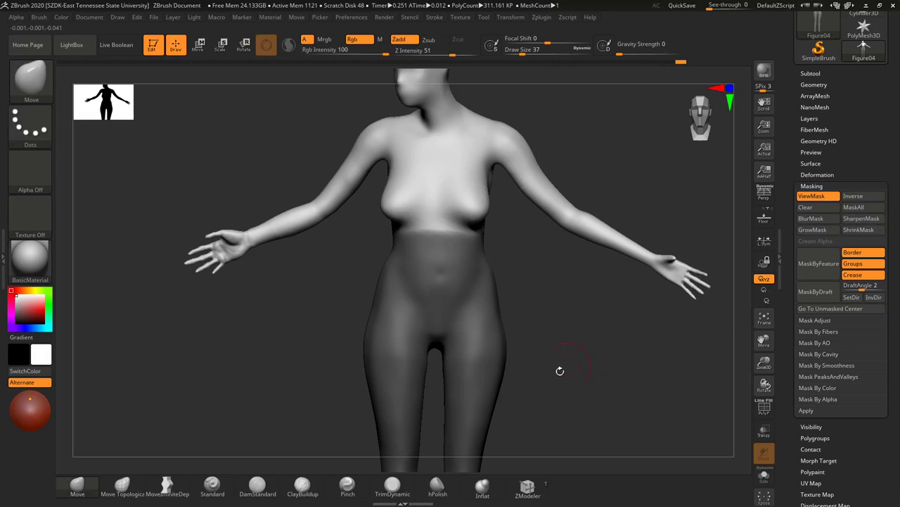
Step: Remove the mask from the waist with a lasso so that only the body below about navel height stays masked
{"action": "key", "text": "b"}
{"action": "key", "text": "m"}
{"action": "key", "text": "v"}
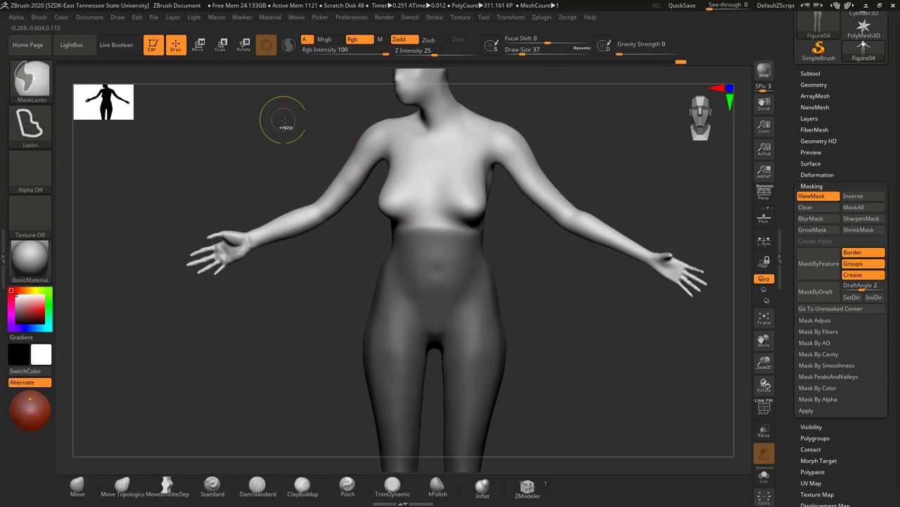
{"action": "mouse_move", "coordinate": [293, 119]}
{"action": "left_mouse_down", "text": "ctrl"}
{"action": "mouse_move", "coordinate": [427, 139]}
{"action": "mouse_move", "coordinate": [514, 201]}
{"action": "mouse_move", "coordinate": [492, 246]}
{"action": "mouse_move", "coordinate": [439, 255]}
{"action": "mouse_move", "coordinate": [465, 256]}
{"action": "mouse_move", "coordinate": [355, 249]}
{"action": "left_mouse_up", "text": "ctrl"}
{"action": "mouse_move", "coordinate": [373, 202]}
{"action": "left_mouse_down", "text": "ctrl"}
{"action": "mouse_move", "coordinate": [539, 205]}
{"action": "mouse_move", "coordinate": [486, 261]}
{"action": "mouse_move", "coordinate": [356, 252]}
{"action": "left_mouse_up", "text": "ctrl"}
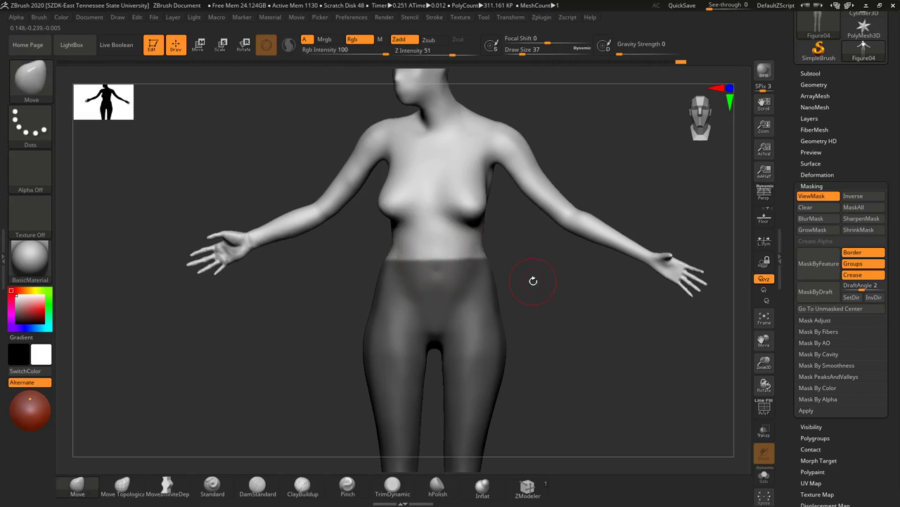
Step: Blur the lowered mask edge at the hips into a soft transition
{"action": "left_click_drag", "start_coordinate": [533, 281], "coordinate": [553, 286], "text": "shift"}
{"action": "mouse_move", "coordinate": [338, 145]}
{"action": "left_mouse_down", "text": "ctrl+shift"}
{"action": "mouse_move", "coordinate": [543, 187]}
{"action": "mouse_move", "coordinate": [549, 255]}
{"action": "mouse_move", "coordinate": [510, 204]}
{"action": "left_mouse_up", "text": "ctrl+shift"}
{"action": "mouse_move", "coordinate": [346, 147]}
{"action": "left_mouse_down", "text": "ctrl"}
{"action": "mouse_move", "coordinate": [514, 216]}
{"action": "mouse_move", "coordinate": [512, 266]}
{"action": "mouse_move", "coordinate": [426, 255]}
{"action": "left_mouse_up", "text": "ctrl"}
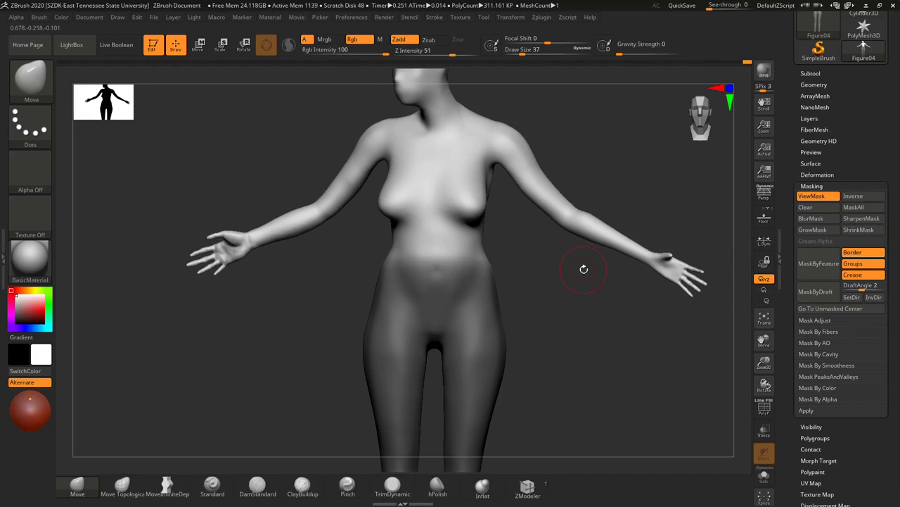
Step: Move the scale gizmo down to the waist and scale the unmasked torso down slightly in depth along Z
{"action": "key", "text": "e"}
{"action": "left_click_drag", "start_coordinate": [556, 267], "coordinate": [556, 268]}
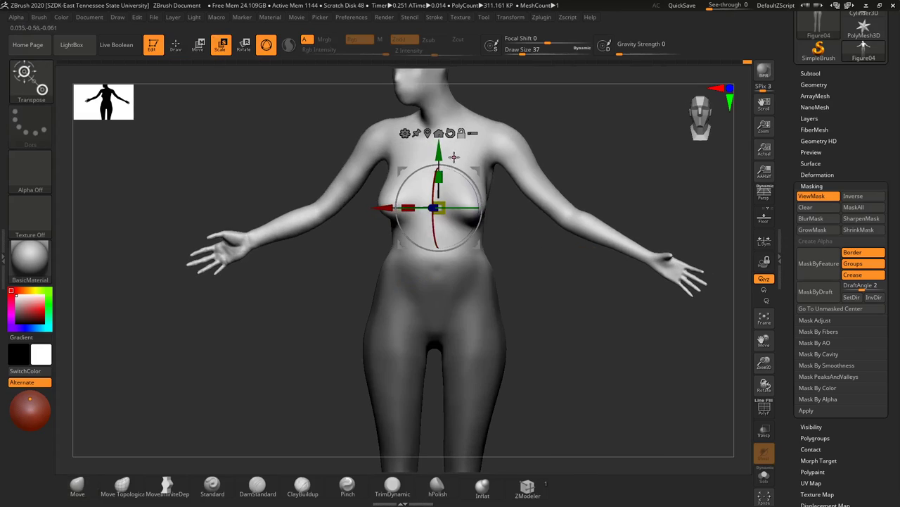
{"action": "left_click_drag", "start_coordinate": [439, 151], "coordinate": [440, 203], "text": "alt"}
{"action": "mouse_move", "coordinate": [532, 273]}
{"action": "left_mouse_down"}
{"action": "mouse_move", "coordinate": [560, 275]}
{"action": "mouse_move", "coordinate": [516, 275]}
{"action": "left_mouse_up"}
{"action": "left_click_drag", "start_coordinate": [465, 258], "coordinate": [458, 258]}
{"action": "mouse_move", "coordinate": [582, 293]}
{"action": "left_mouse_down"}
{"action": "mouse_move", "coordinate": [636, 287]}
{"action": "mouse_move", "coordinate": [579, 286]}
{"action": "left_mouse_up"}
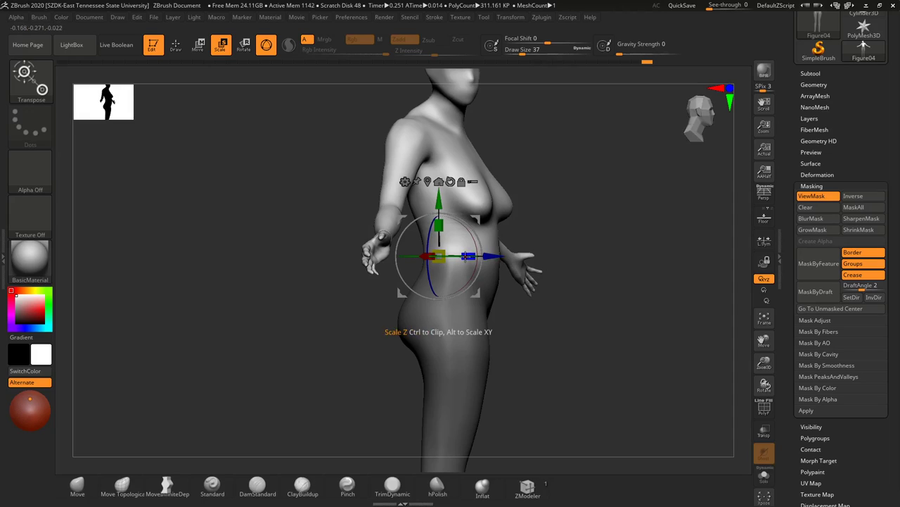
{"action": "left_click_drag", "start_coordinate": [468, 256], "coordinate": [467, 256]}
{"action": "left_click_drag", "start_coordinate": [555, 318], "coordinate": [593, 333]}
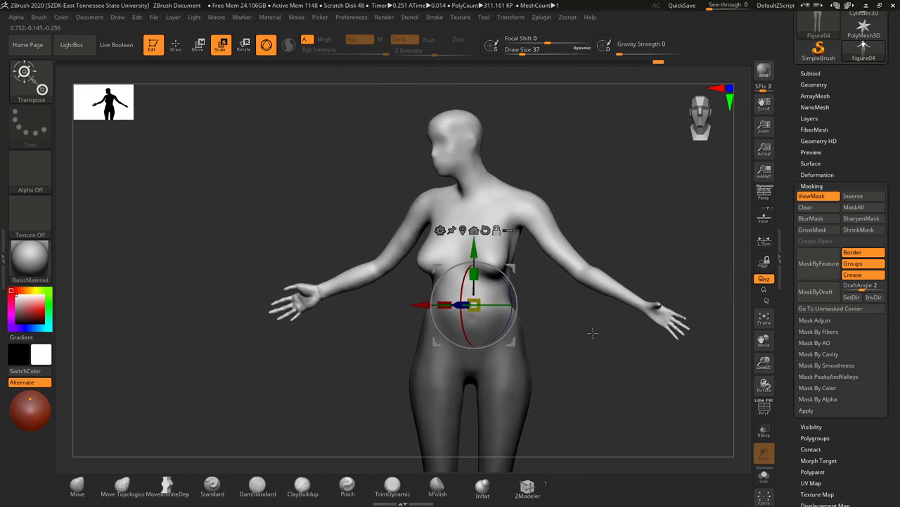
Step: Return to Draw mode and clear the mask from the figure
{"action": "key", "text": "q"}
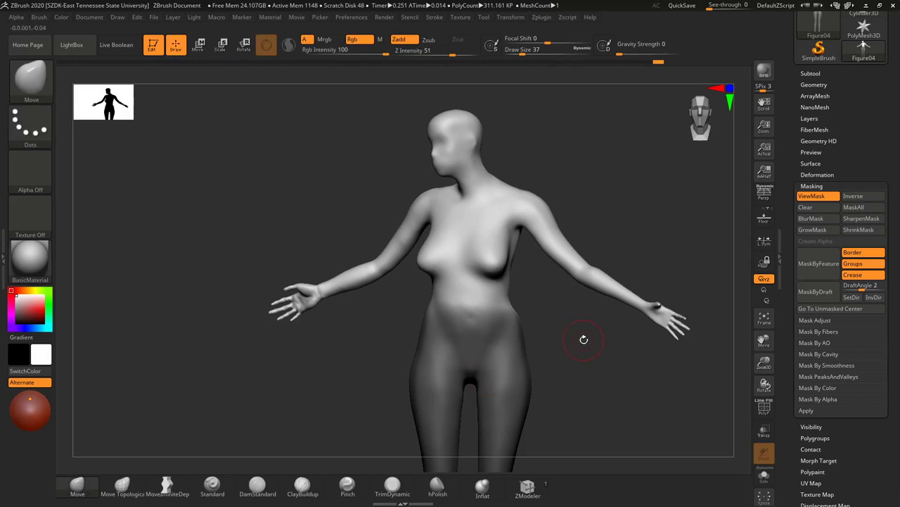
{"action": "left_click_drag", "start_coordinate": [574, 320], "coordinate": [587, 374], "text": "ctrl"}
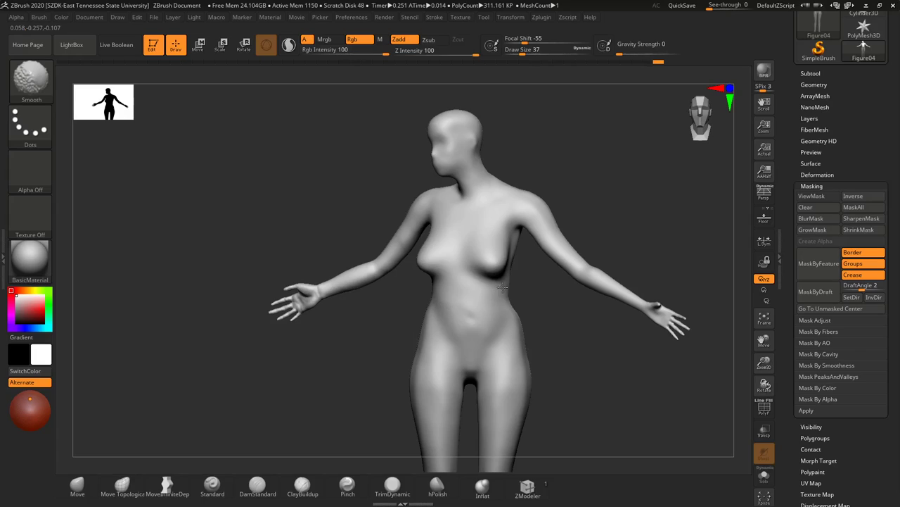
{"action": "left_click_drag", "start_coordinate": [544, 295], "coordinate": [568, 325]}
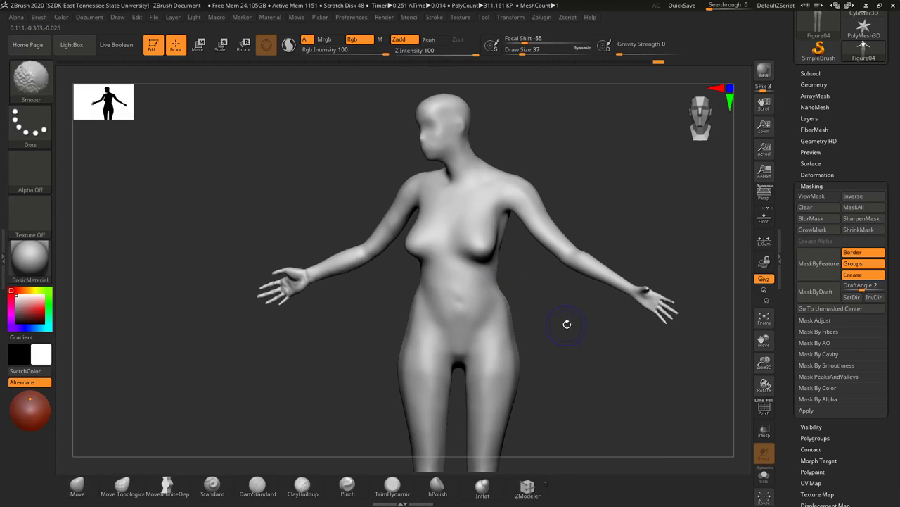
Step: Mask the whole figure, then unmask its right arm up to the shoulder with a lasso
{"action": "key", "text": "shift"}
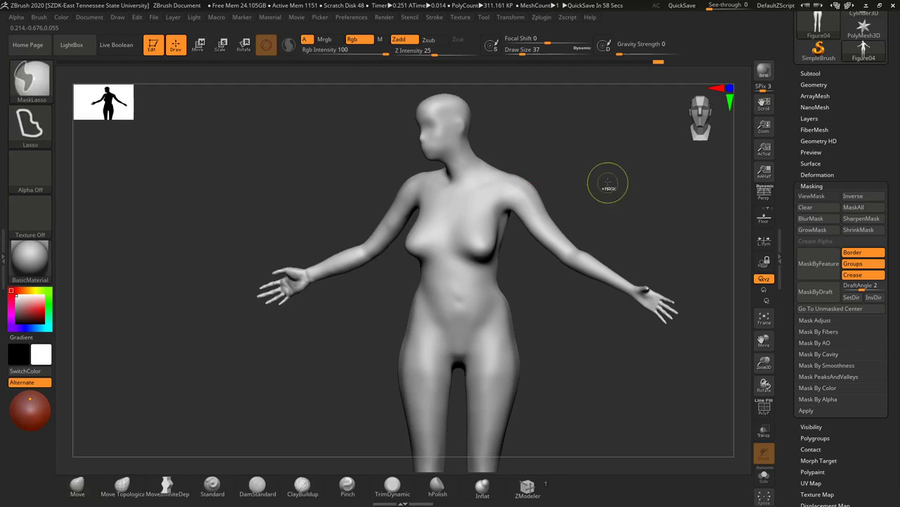
{"action": "left_click", "coordinate": [607, 145], "text": "ctrl"}
{"action": "left_click_drag", "start_coordinate": [586, 332], "coordinate": [601, 335]}
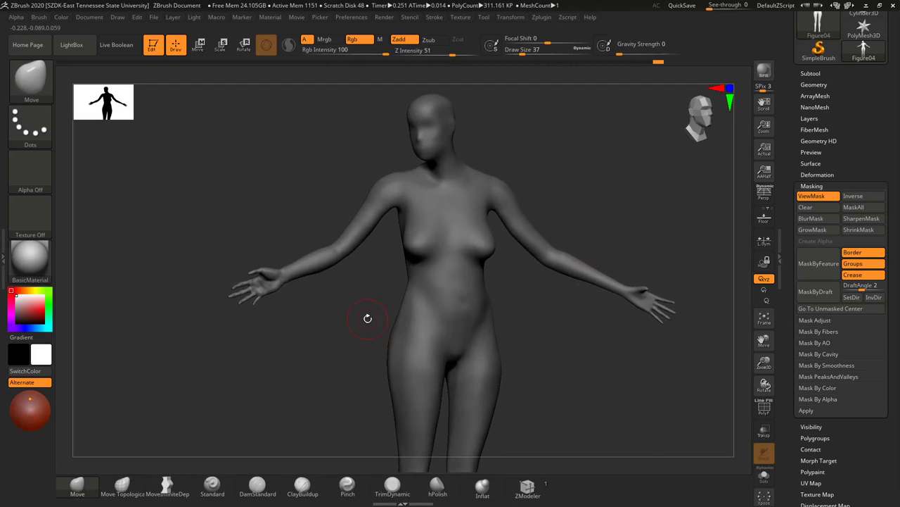
{"action": "mouse_move", "coordinate": [306, 305]}
{"action": "left_mouse_down", "text": "ctrl"}
{"action": "mouse_move", "coordinate": [223, 288]}
{"action": "mouse_move", "coordinate": [242, 191]}
{"action": "mouse_move", "coordinate": [363, 152]}
{"action": "mouse_move", "coordinate": [399, 176]}
{"action": "mouse_move", "coordinate": [383, 241]}
{"action": "left_mouse_up", "text": "ctrl"}
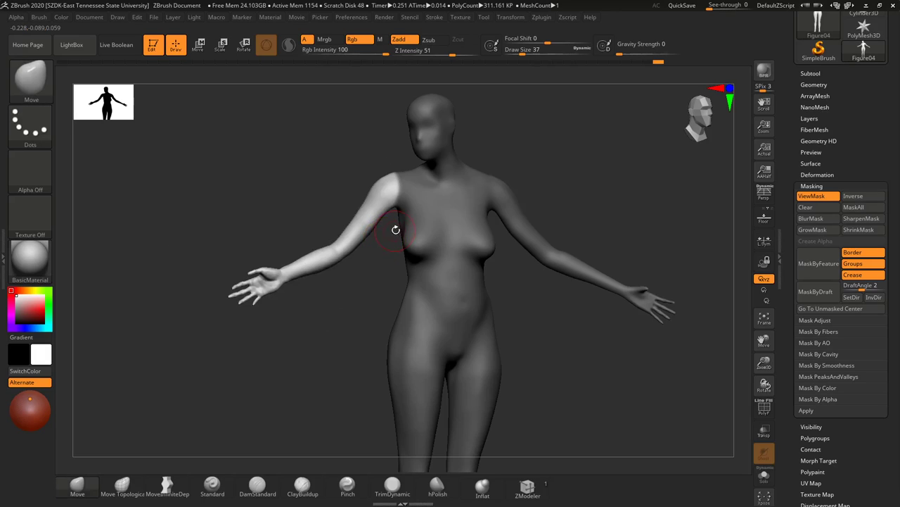
{"action": "left_click_drag", "start_coordinate": [623, 199], "coordinate": [617, 197]}
{"action": "left_click_drag", "start_coordinate": [323, 172], "coordinate": [390, 147], "text": "ctrl+shift"}
{"action": "mouse_move", "coordinate": [321, 169]}
{"action": "left_mouse_down", "text": "ctrl"}
{"action": "mouse_move", "coordinate": [375, 145]}
{"action": "mouse_move", "coordinate": [413, 145]}
{"action": "mouse_move", "coordinate": [412, 189]}
{"action": "mouse_move", "coordinate": [391, 247]}
{"action": "left_mouse_up", "text": "ctrl"}
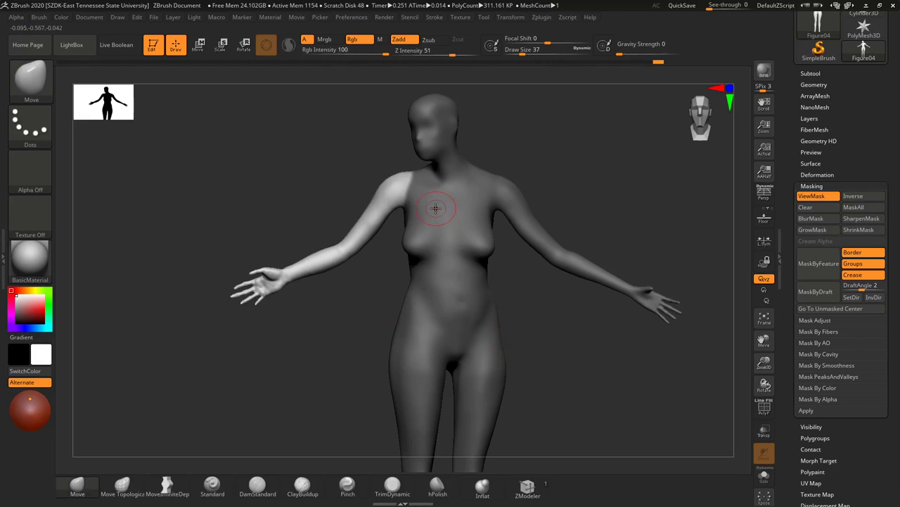
Step: Blur the mask edge at the right shoulder into a soft transition
{"action": "key", "text": "ctrl"}
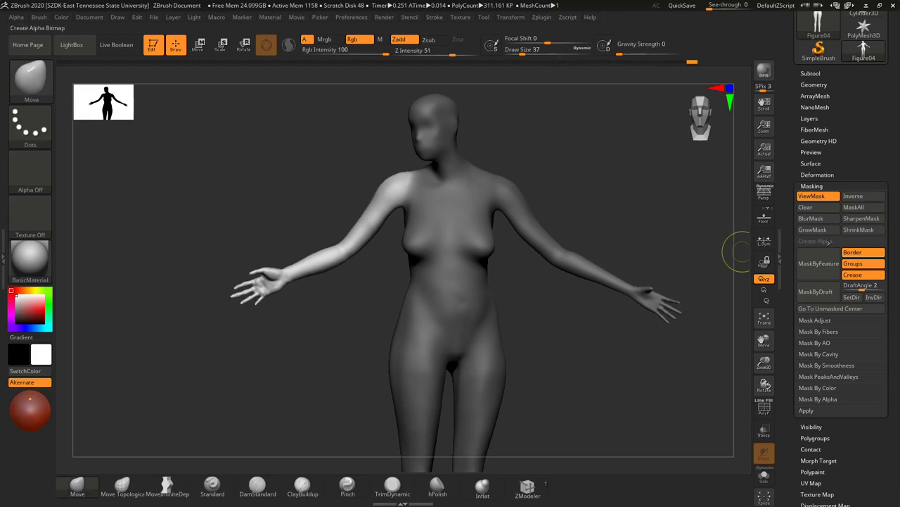
{"action": "left_click_drag", "start_coordinate": [852, 167], "coordinate": [851, 158]}
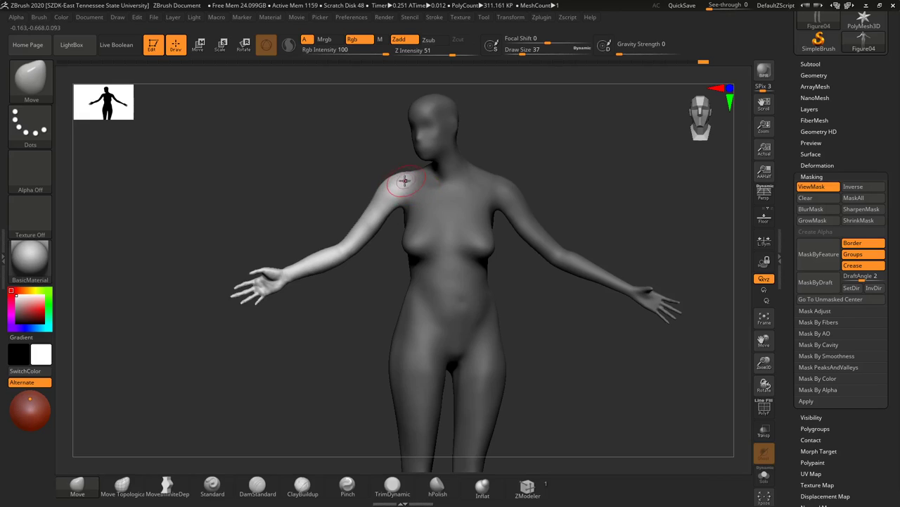
{"action": "left_click_drag", "start_coordinate": [567, 147], "coordinate": [559, 150]}
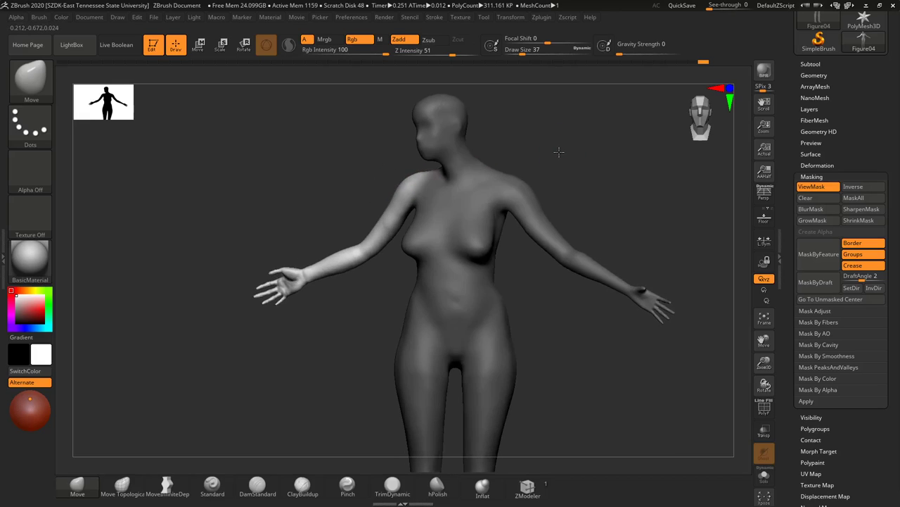
Step: Switch to Rotate mode, reset the gizmo's orientation and move the gizmo to the right shoulder without moving the mesh
{"action": "key", "text": "r"}
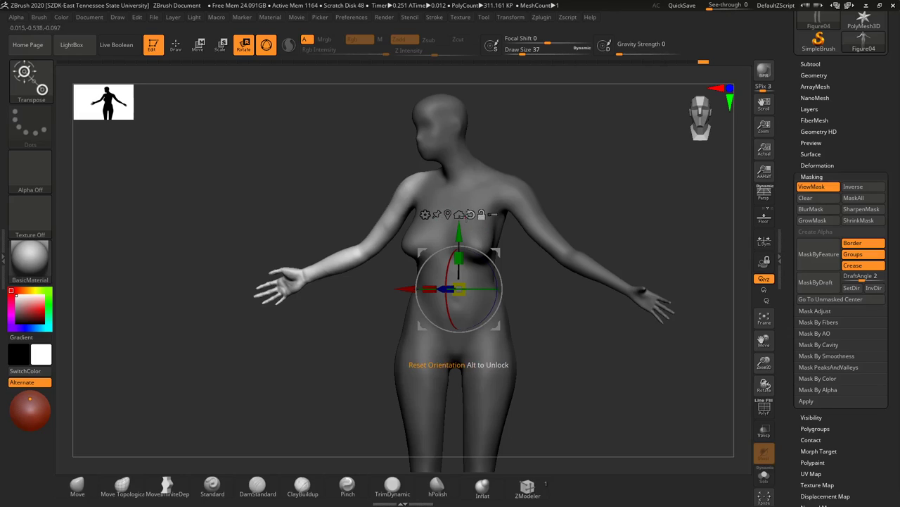
{"action": "left_click", "coordinate": [471, 213]}
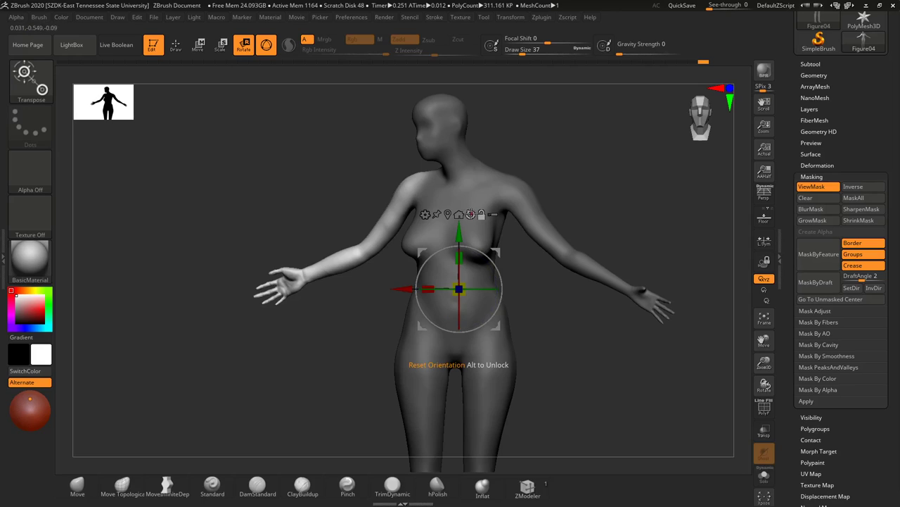
{"action": "left_click_drag", "start_coordinate": [496, 251], "coordinate": [457, 158], "text": "alt"}
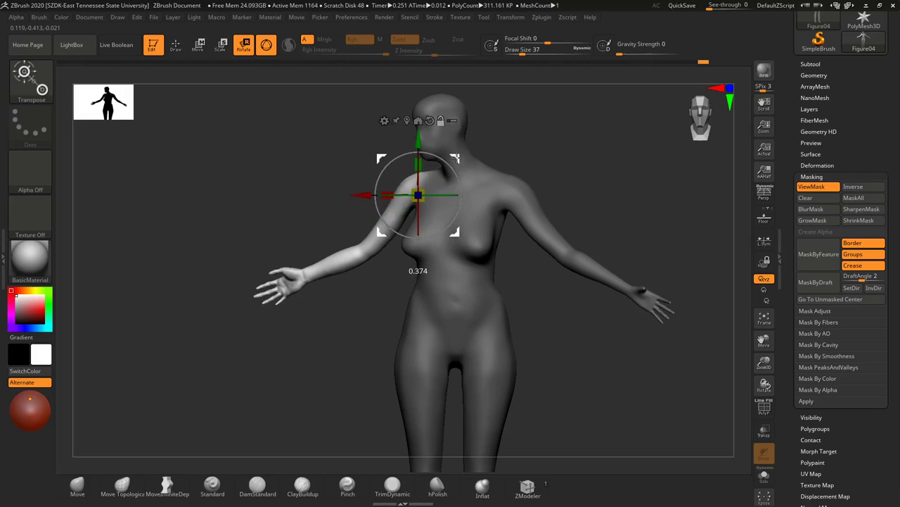
{"action": "left_click_drag", "start_coordinate": [418, 194], "coordinate": [418, 196], "text": "alt"}
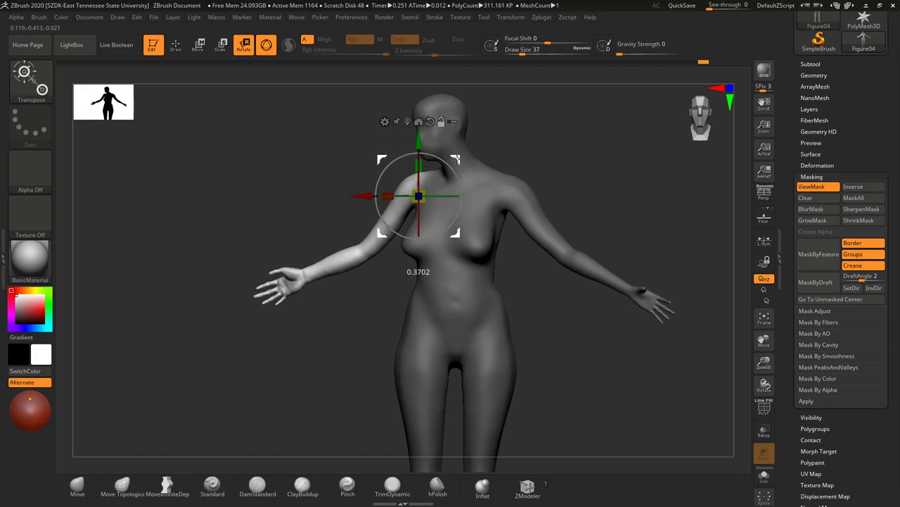
{"action": "left_click_drag", "start_coordinate": [457, 160], "coordinate": [458, 146], "text": "alt"}
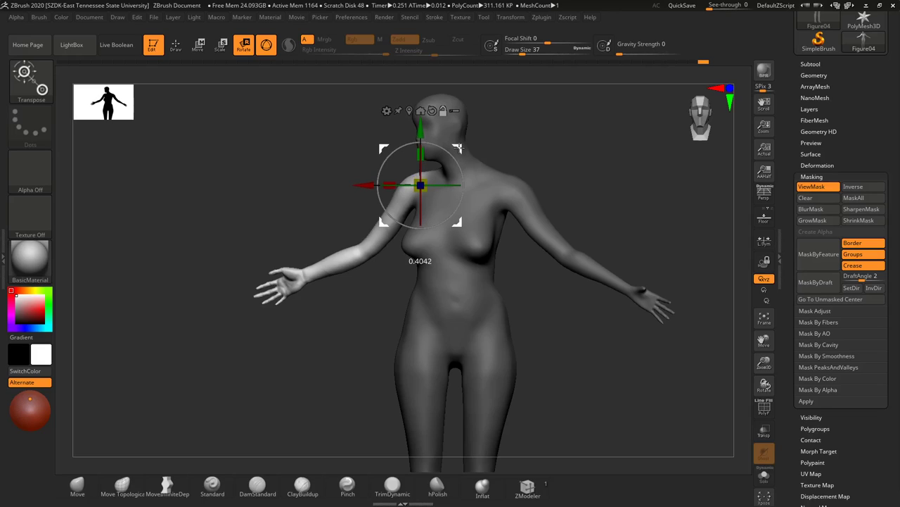
Step: Center the gizmo in the right shoulder joint's depth, checking its placement from above
{"action": "left_click_drag", "start_coordinate": [508, 128], "coordinate": [503, 244]}
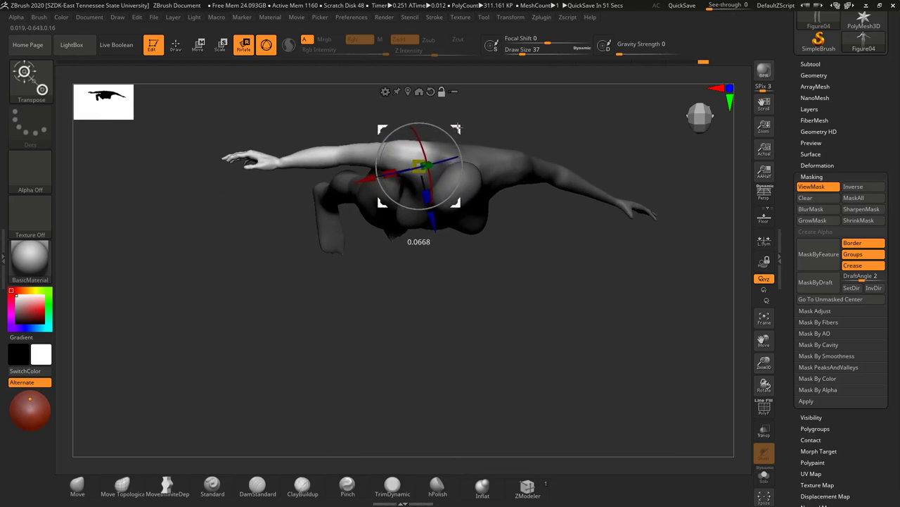
{"action": "left_click_drag", "start_coordinate": [493, 242], "coordinate": [498, 155]}
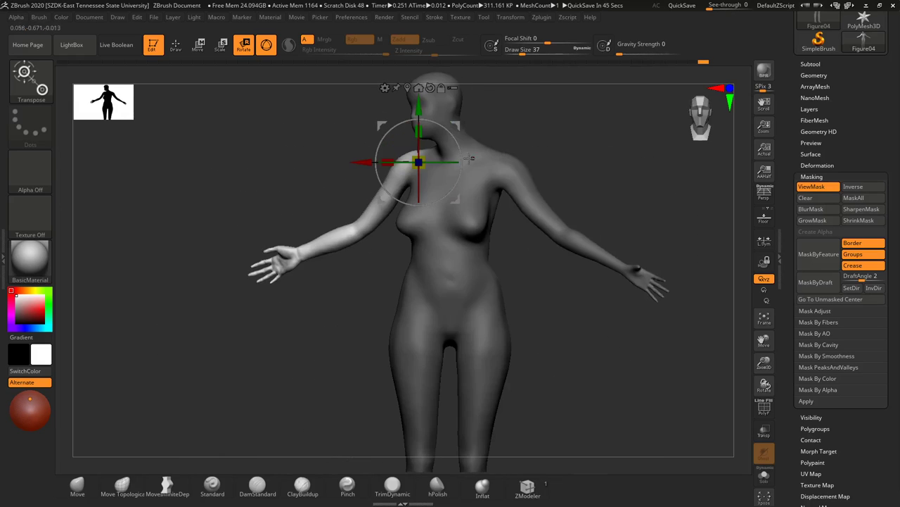
{"action": "left_click_drag", "start_coordinate": [560, 127], "coordinate": [563, 254]}
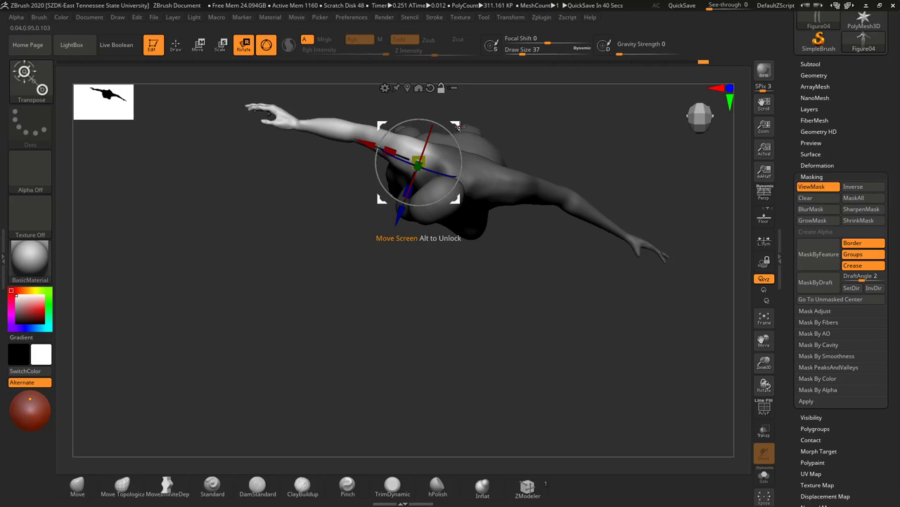
{"action": "mouse_move", "coordinate": [460, 127]}
{"action": "left_mouse_down", "text": "alt"}
{"action": "mouse_move", "coordinate": [458, 119]}
{"action": "mouse_move", "coordinate": [462, 147]}
{"action": "mouse_move", "coordinate": [459, 121]}
{"action": "left_mouse_up", "text": "alt"}
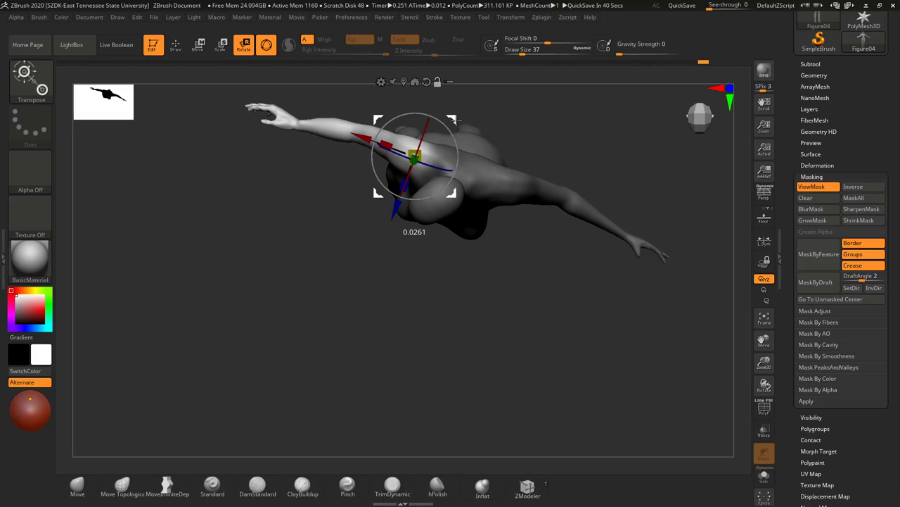
{"action": "mouse_move", "coordinate": [576, 130]}
{"action": "left_mouse_down"}
{"action": "mouse_move", "coordinate": [579, 169]}
{"action": "mouse_move", "coordinate": [569, 130]}
{"action": "left_mouse_up"}
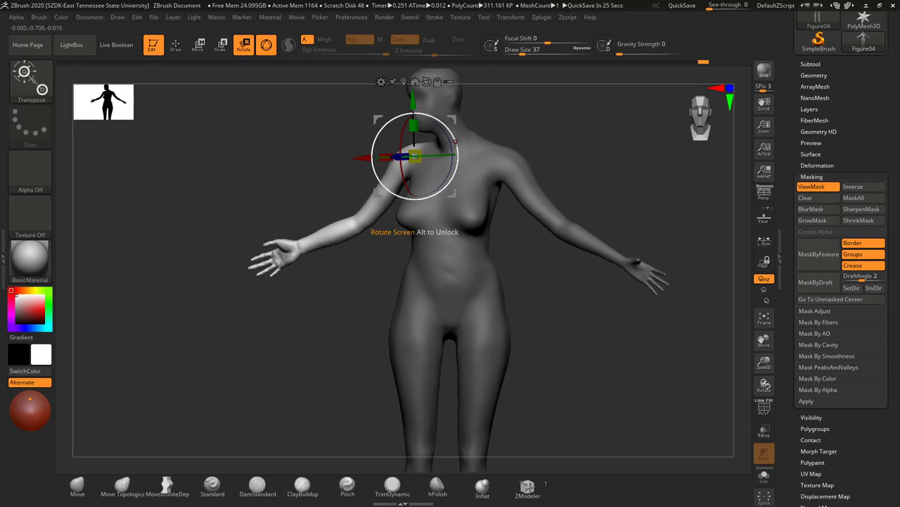
Step: Try to raise the right arm by rotating it about the shoulder, and undo the rotation
{"action": "left_click_drag", "start_coordinate": [454, 144], "coordinate": [455, 167]}
{"action": "left_click_drag", "start_coordinate": [552, 318], "coordinate": [546, 301], "text": "alt"}
{"action": "left_click", "coordinate": [497, 325], "text": "alt"}
{"action": "key", "text": "ctrl+z"}
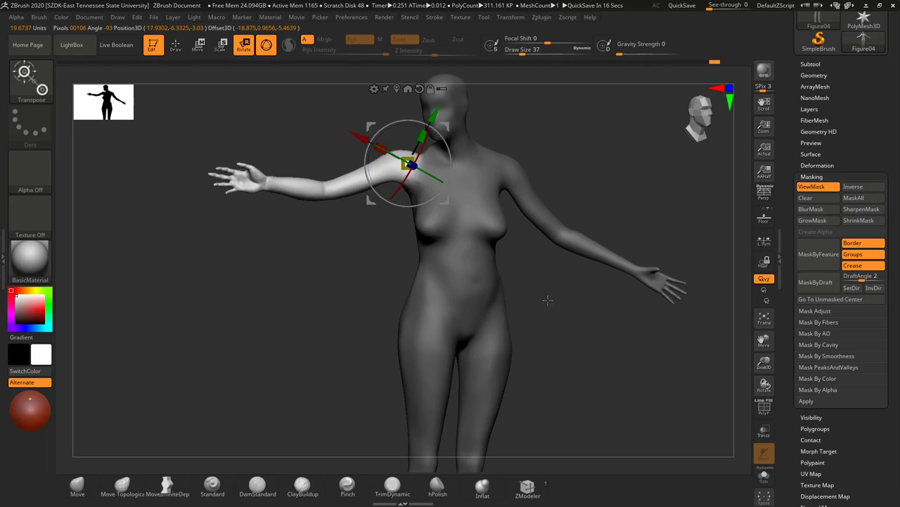
{"action": "key", "text": "ctrl+z"}
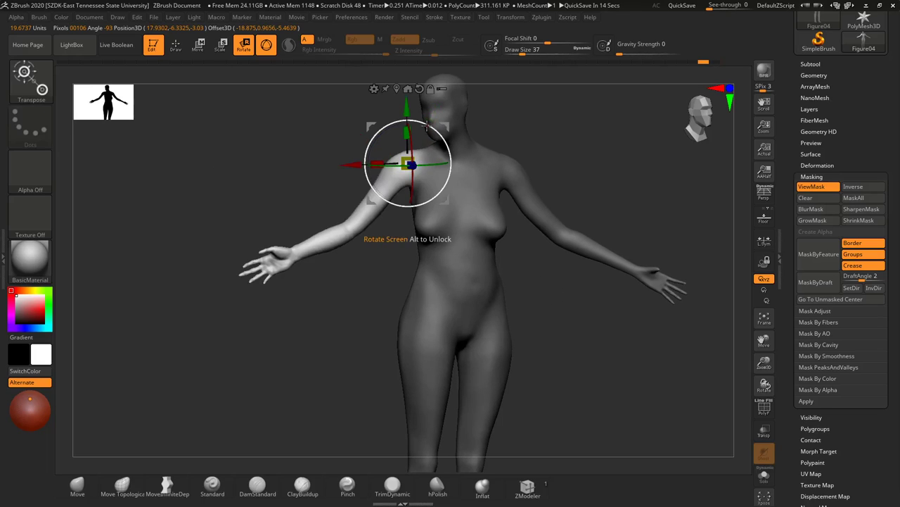
Step: Swing the right arm forward about 25 degrees around the shoulder joint
{"action": "left_click_drag", "start_coordinate": [427, 125], "coordinate": [439, 128]}
{"action": "left_click_drag", "start_coordinate": [573, 150], "coordinate": [536, 246]}
{"action": "left_click_drag", "start_coordinate": [401, 200], "coordinate": [420, 202]}
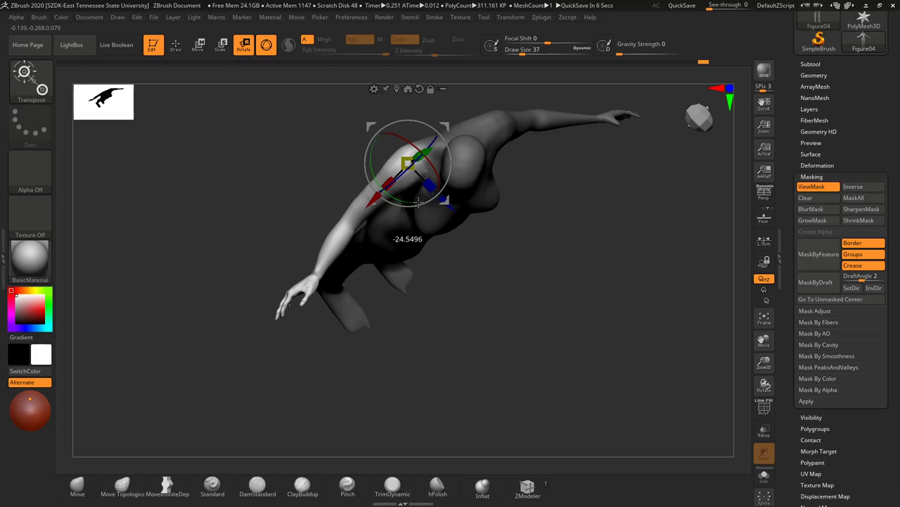
{"action": "left_click_drag", "start_coordinate": [501, 250], "coordinate": [474, 182]}
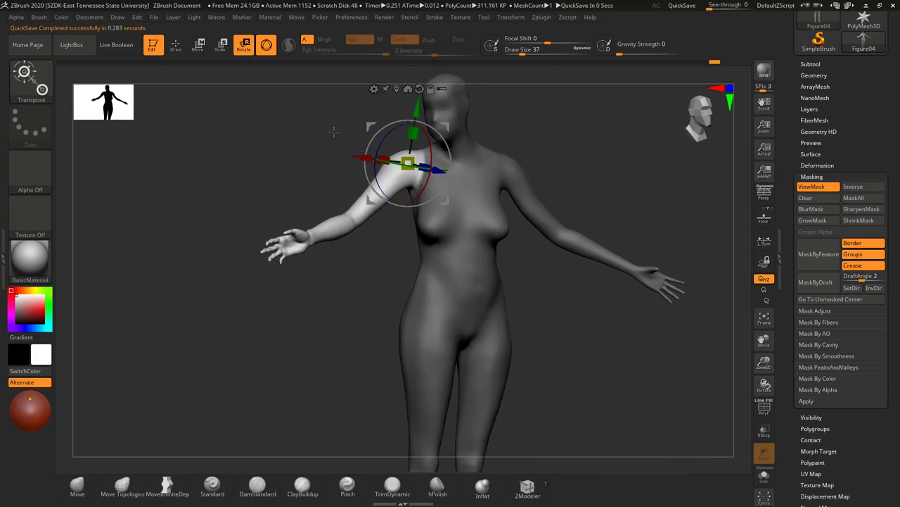
Step: Move the unmasked right arm slightly forward at the shoulder along the gizmo's Z axis
{"action": "left_click", "coordinate": [176, 45]}
{"action": "left_click_drag", "start_coordinate": [549, 211], "coordinate": [472, 222]}
{"action": "left_click_drag", "start_coordinate": [544, 175], "coordinate": [538, 275], "text": "alt"}
{"action": "left_click_drag", "start_coordinate": [355, 288], "coordinate": [317, 362], "text": "alt"}
{"action": "mouse_move", "coordinate": [259, 165]}
{"action": "left_mouse_down"}
{"action": "mouse_move", "coordinate": [237, 197]}
{"action": "mouse_move", "coordinate": [301, 216]}
{"action": "left_mouse_up"}
{"action": "left_click_drag", "start_coordinate": [245, 194], "coordinate": [239, 222]}
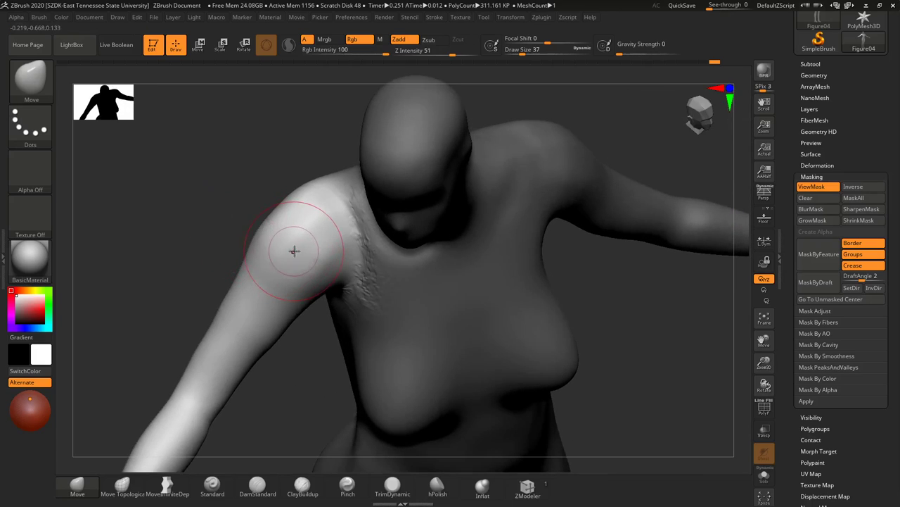
{"action": "key", "text": "w"}
{"action": "right_click_drag", "start_coordinate": [316, 354], "coordinate": [316, 257]}
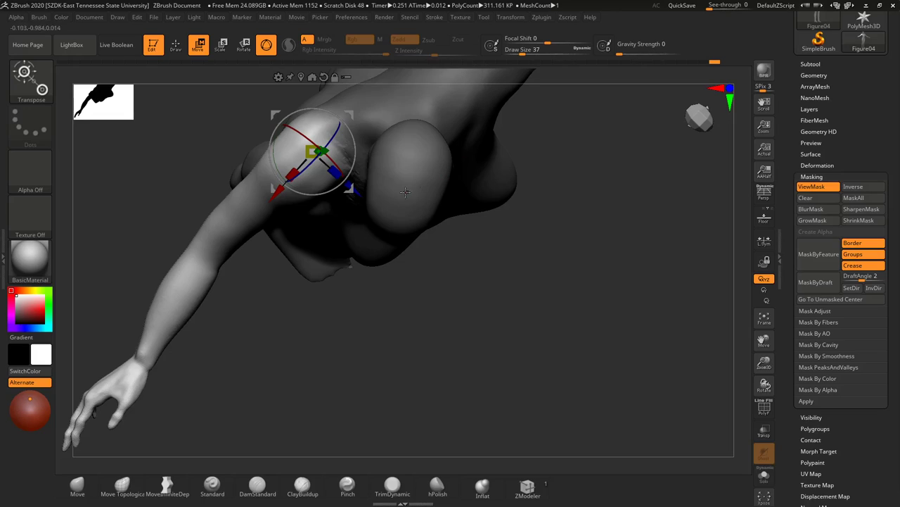
{"action": "left_click_drag", "start_coordinate": [358, 190], "coordinate": [361, 203]}
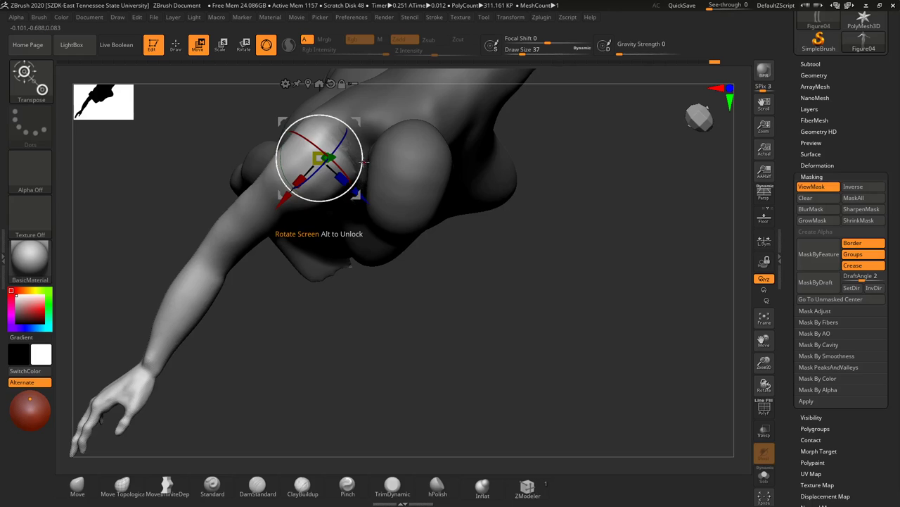
Step: Shift the right arm slightly outward from the shoulder along the gizmo's X axis
{"action": "left_click_drag", "start_coordinate": [422, 299], "coordinate": [531, 321]}
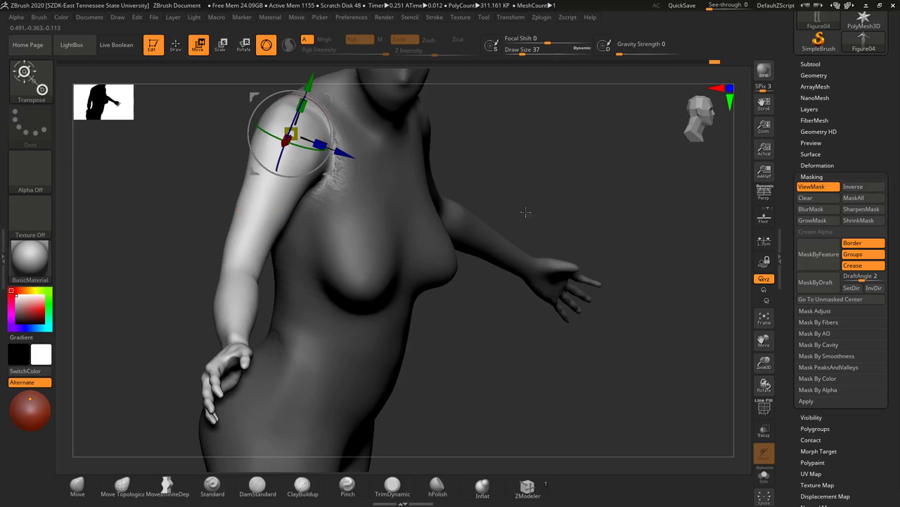
{"action": "left_click_drag", "start_coordinate": [526, 211], "coordinate": [331, 209]}
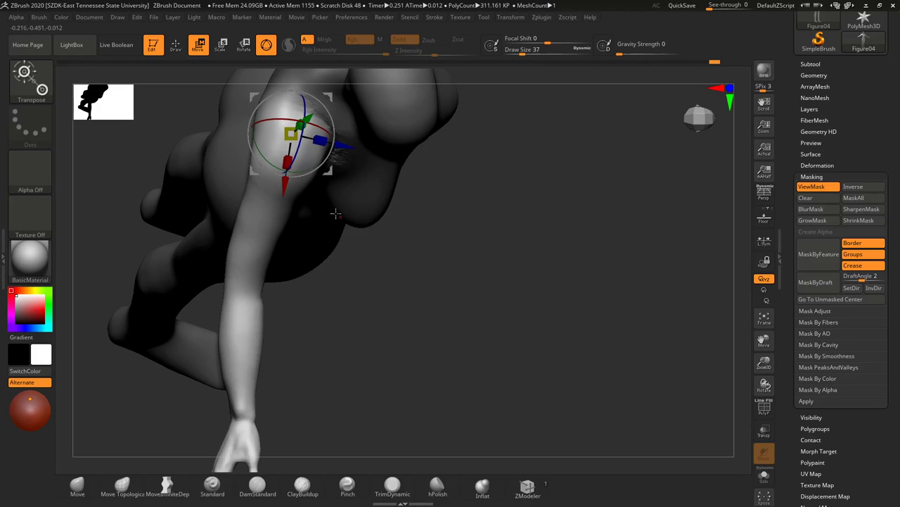
{"action": "left_click_drag", "start_coordinate": [279, 186], "coordinate": [284, 195]}
{"action": "left_click_drag", "start_coordinate": [350, 211], "coordinate": [562, 230]}
{"action": "left_click_drag", "start_coordinate": [546, 286], "coordinate": [549, 334]}
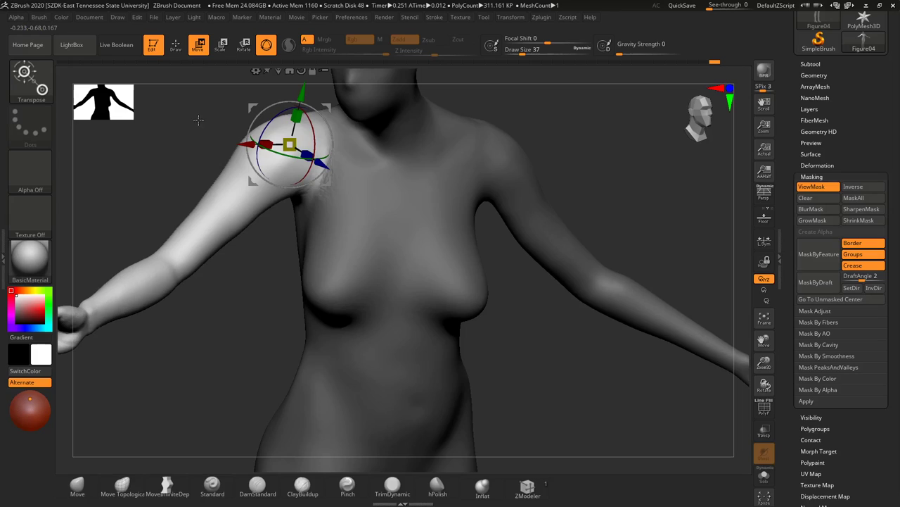
Step: Return to Draw mode, clear the mask, and smooth the rough seam between the right shoulder and chest
{"action": "left_click", "coordinate": [175, 45]}
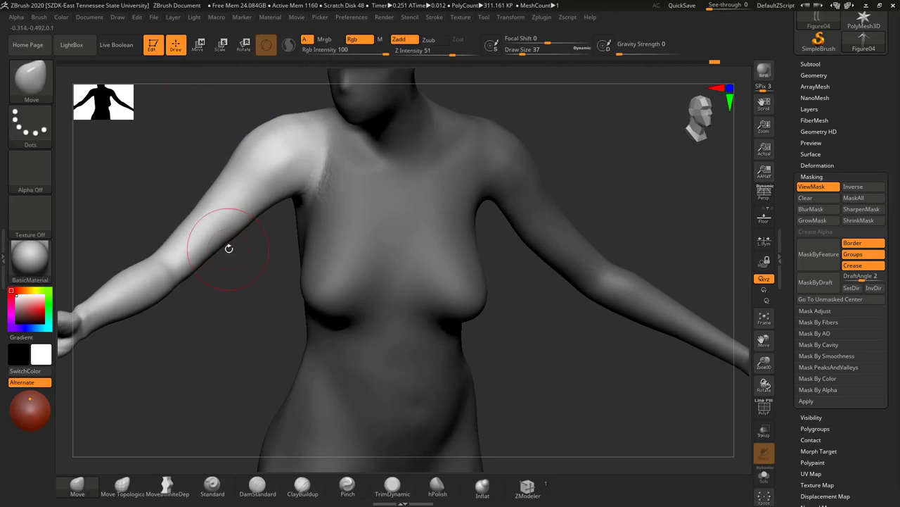
{"action": "key", "text": "ctrl"}
{"action": "key", "text": "ctrl+h"}
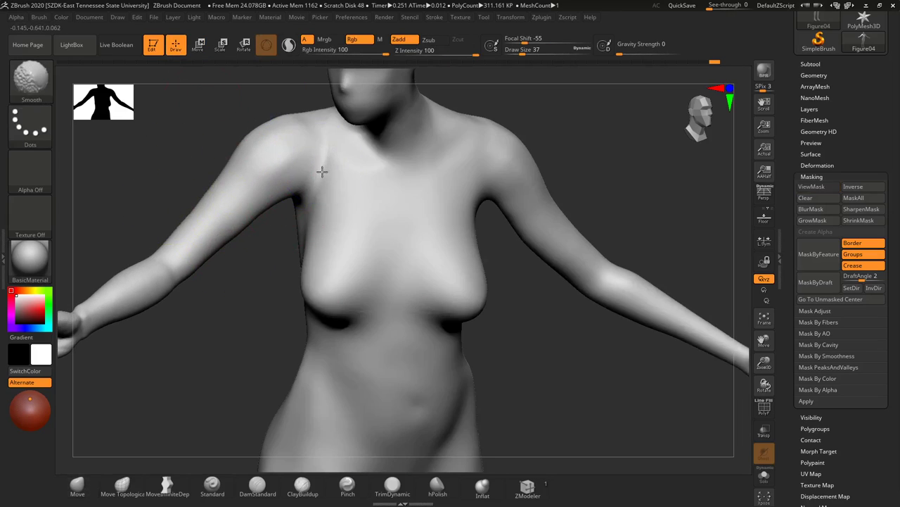
{"action": "mouse_move", "coordinate": [268, 278]}
{"action": "left_mouse_down"}
{"action": "mouse_move", "coordinate": [275, 271]}
{"action": "mouse_move", "coordinate": [261, 261]}
{"action": "mouse_move", "coordinate": [280, 294]}
{"action": "mouse_move", "coordinate": [257, 289]}
{"action": "left_mouse_up"}
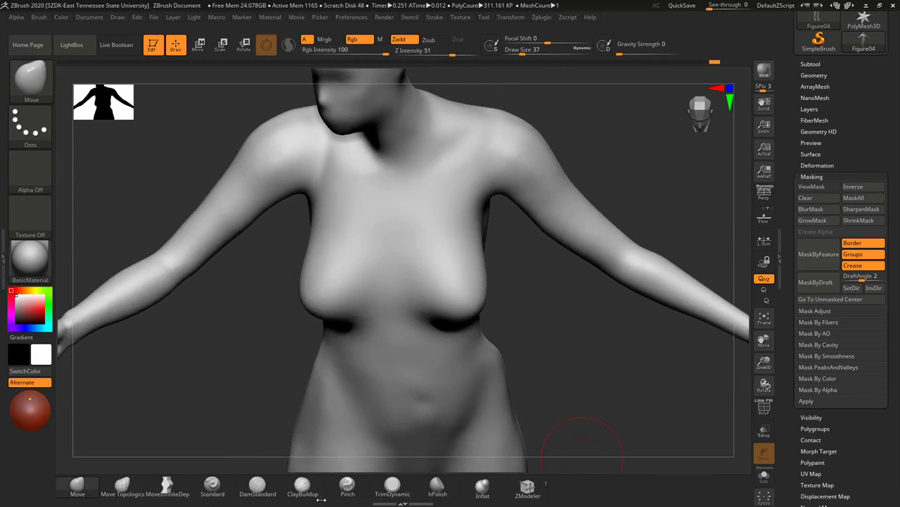
Step: Build up the crease between the right armpit and chest with ClayBuildup at a draw size of 29
{"action": "left_click", "coordinate": [303, 486]}
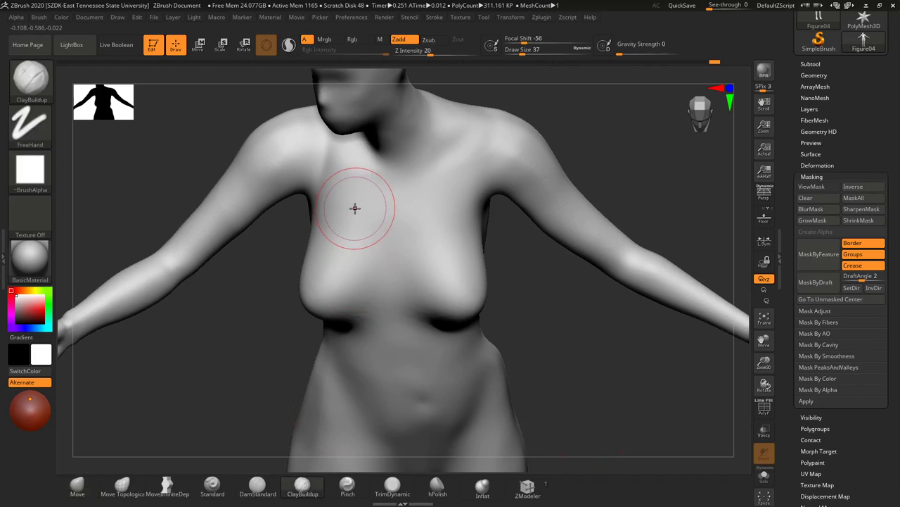
{"action": "key", "text": "s"}
{"action": "left_click_drag", "start_coordinate": [355, 208], "coordinate": [354, 209]}
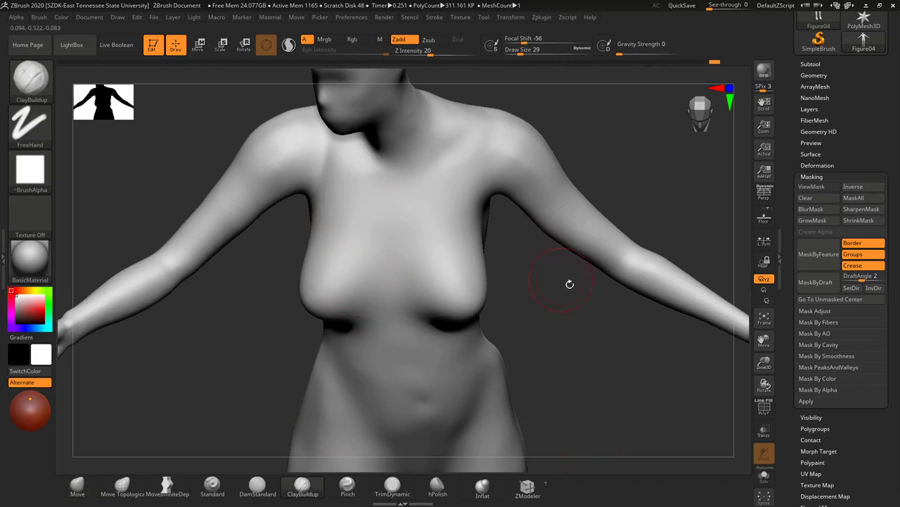
{"action": "left_click_drag", "start_coordinate": [568, 284], "coordinate": [579, 302]}
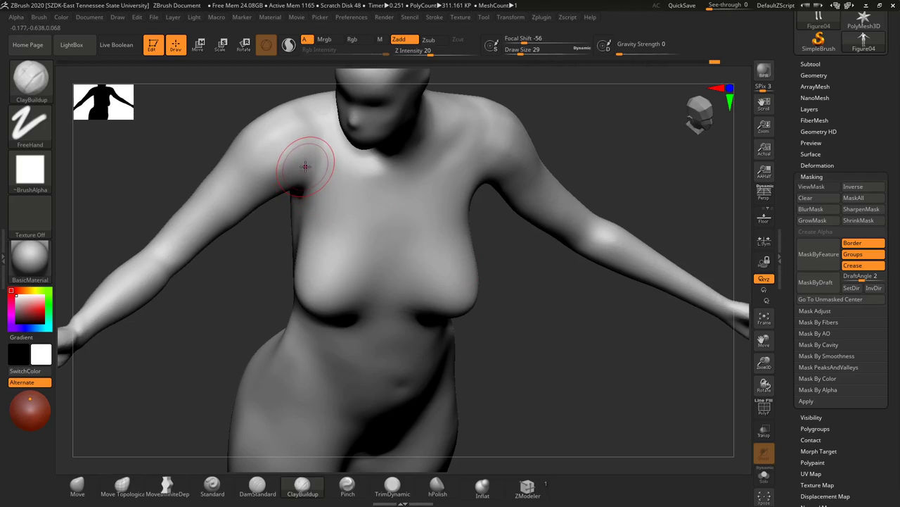
{"action": "mouse_move", "coordinate": [298, 159]}
{"action": "left_mouse_down"}
{"action": "mouse_move", "coordinate": [332, 200]}
{"action": "mouse_move", "coordinate": [329, 171]}
{"action": "mouse_move", "coordinate": [351, 200]}
{"action": "left_mouse_up"}
Step: Undo the heavy ClayBuildup strokes between the right armpit and chest
{"action": "key", "text": "ctrl+z"}
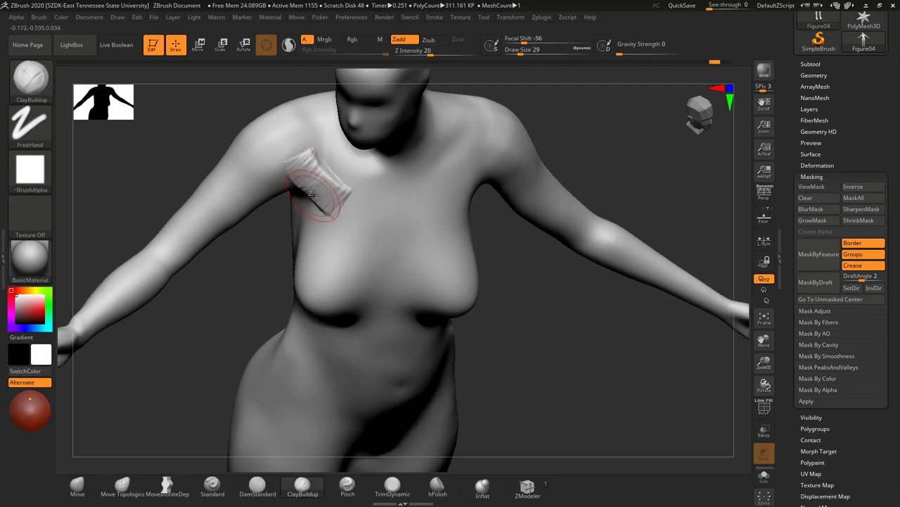
{"action": "key", "text": "ctrl+z"}
{"action": "key", "text": "ctrl+z"}
{"action": "key", "text": "ctrl+z"}
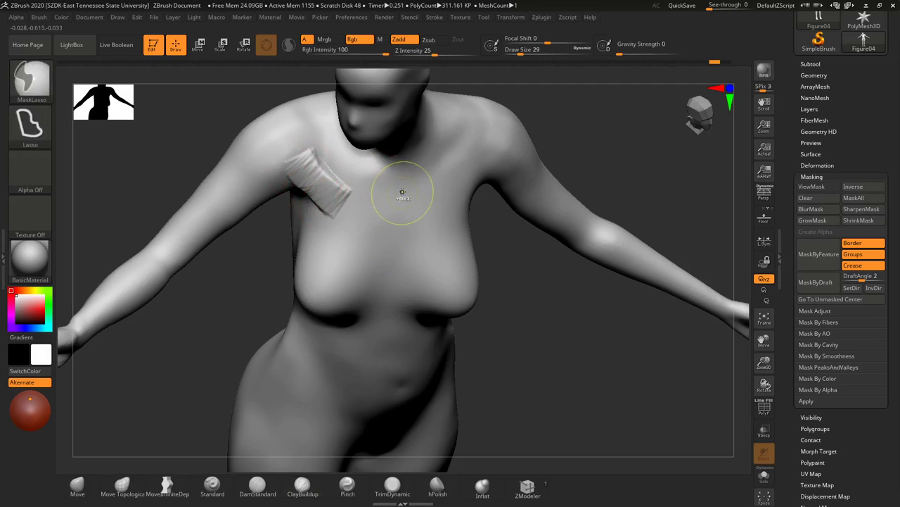
Step: Set the ClayBuildup Z Intensity to 8, then lightly build up and smooth the fold between the right armpit and chest
{"action": "left_click_drag", "start_coordinate": [410, 50], "coordinate": [401, 51]}
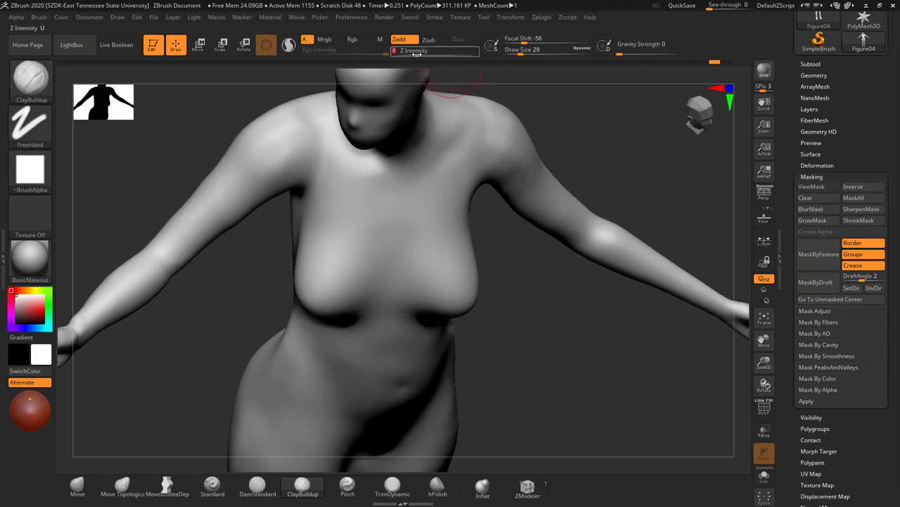
{"action": "left_click_drag", "start_coordinate": [329, 192], "coordinate": [307, 170]}
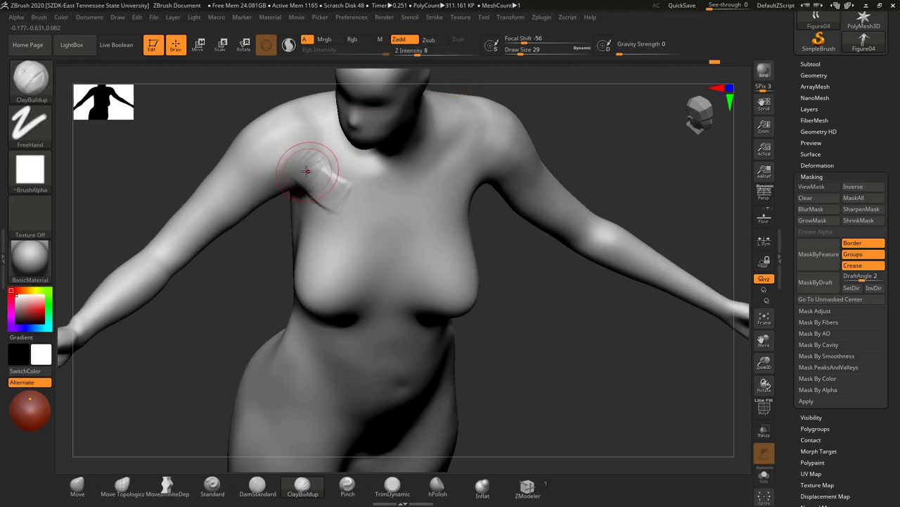
{"action": "left_click_drag", "start_coordinate": [355, 205], "coordinate": [330, 192], "text": "shift"}
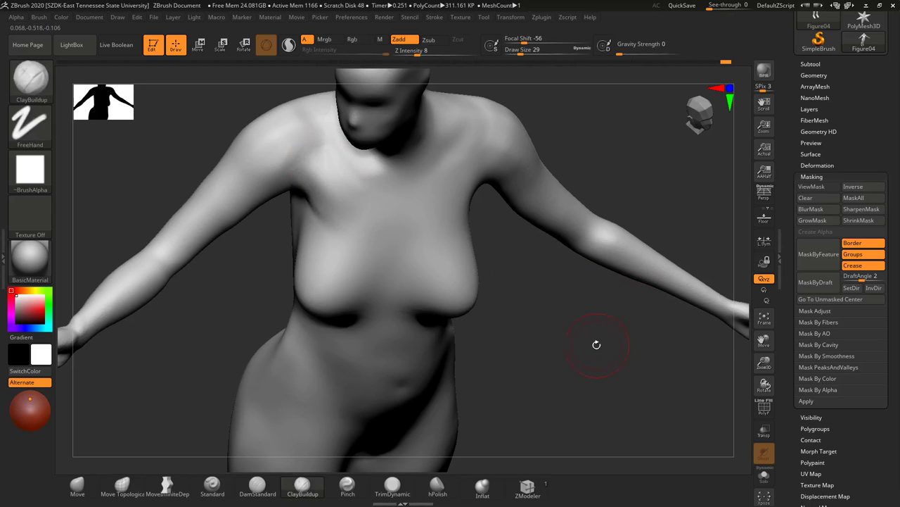
{"action": "left_click_drag", "start_coordinate": [595, 344], "coordinate": [547, 280]}
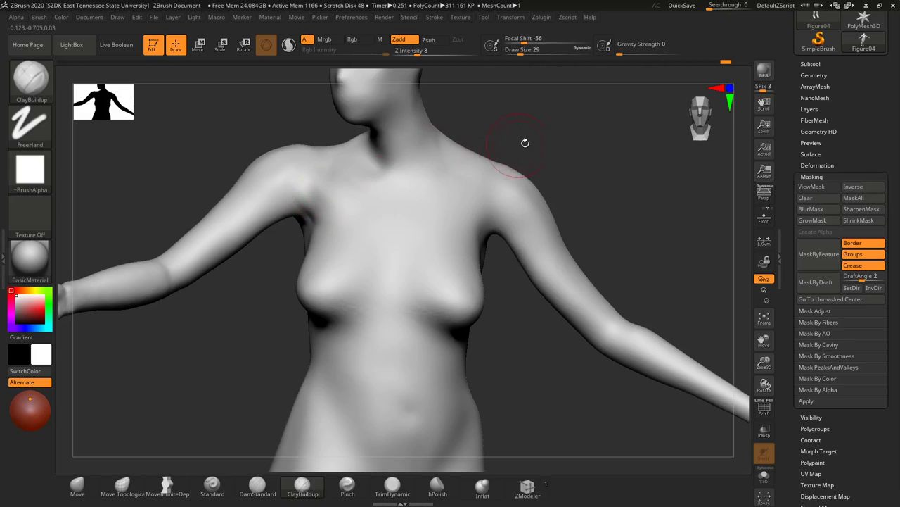
{"action": "left_click_drag", "start_coordinate": [522, 141], "coordinate": [556, 171]}
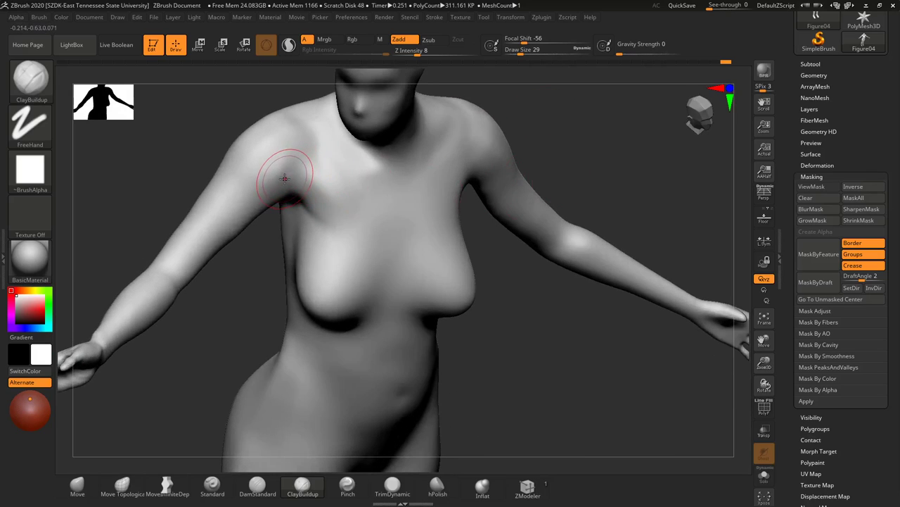
Step: Undo the last armpit stroke, rework the crease above the right armpit with ClayBuildup, and smooth it into the chest
{"action": "key", "text": "ctrl+z"}
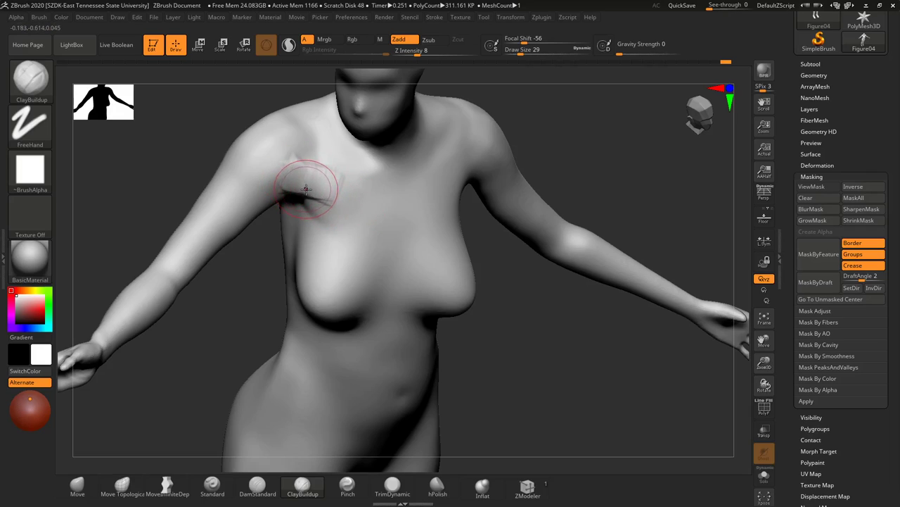
{"action": "left_click_drag", "start_coordinate": [335, 187], "coordinate": [326, 176], "text": "shift"}
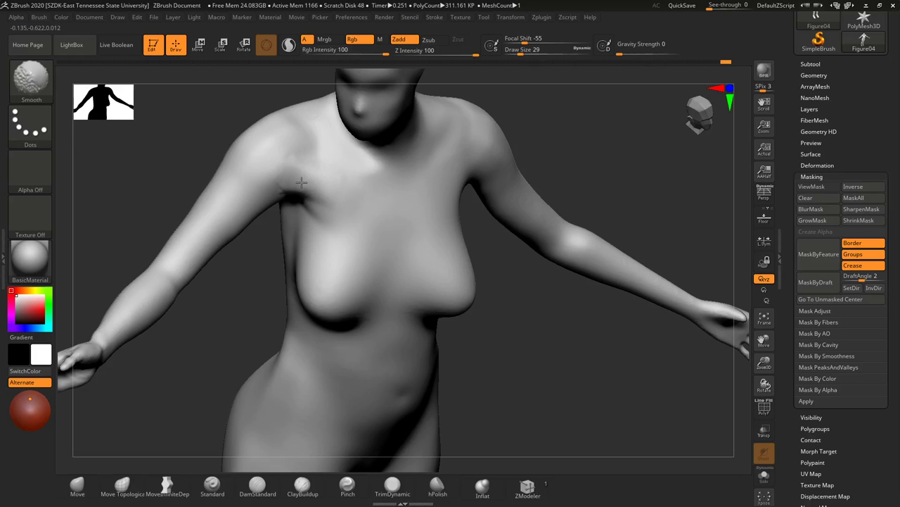
{"action": "mouse_move", "coordinate": [581, 331]}
{"action": "left_mouse_down"}
{"action": "mouse_move", "coordinate": [542, 321]}
{"action": "mouse_move", "coordinate": [576, 334]}
{"action": "left_mouse_up"}
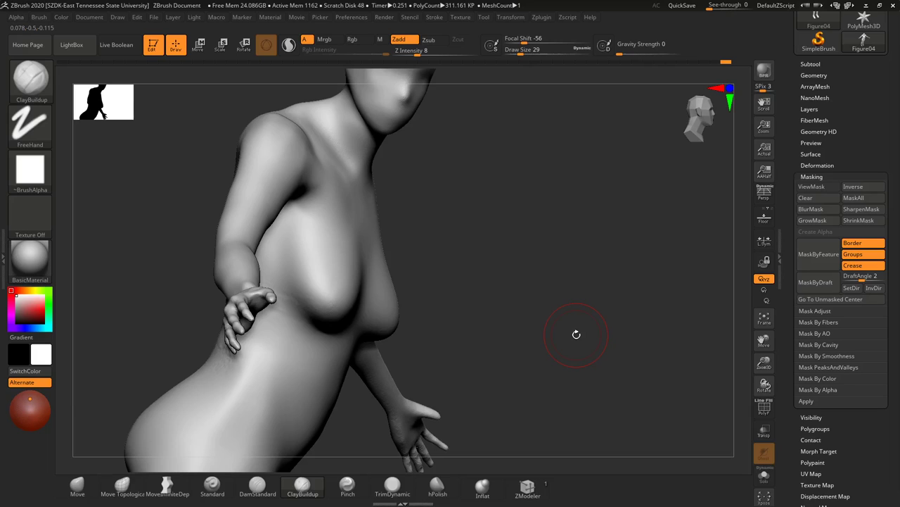
Step: Try to build up the front of the right shoulder with ClayBuildup at Z Intensity 8
{"action": "left_click_drag", "start_coordinate": [576, 334], "coordinate": [307, 216]}
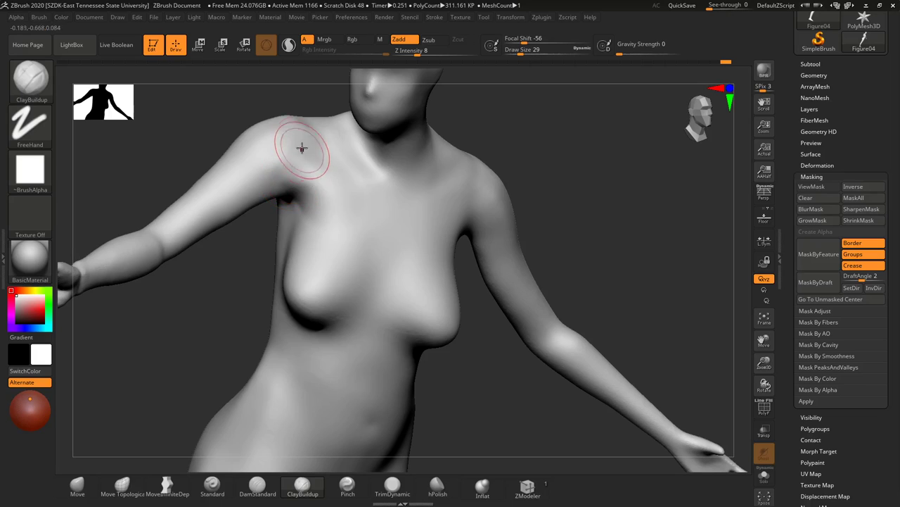
{"action": "left_click_drag", "start_coordinate": [307, 145], "coordinate": [239, 157]}
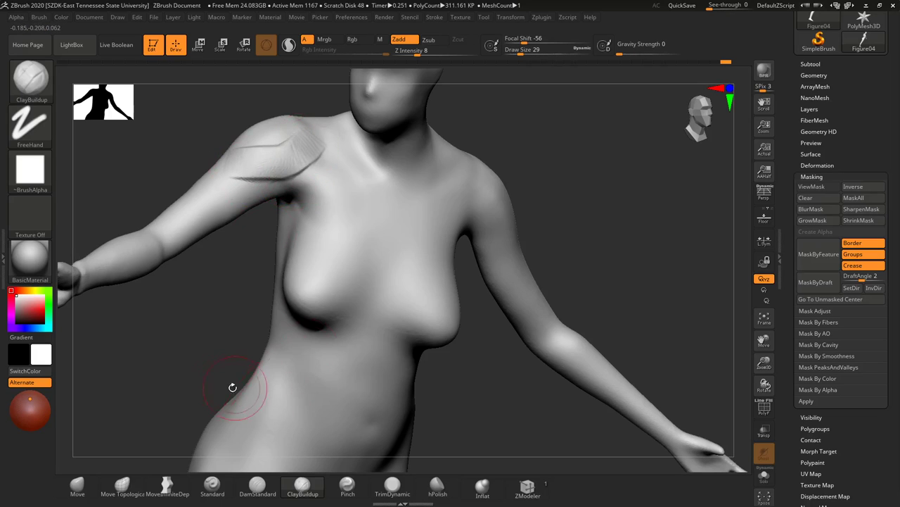
{"action": "mouse_move", "coordinate": [232, 387]}
{"action": "left_mouse_down"}
{"action": "mouse_move", "coordinate": [140, 325]}
{"action": "mouse_move", "coordinate": [171, 368]}
{"action": "mouse_move", "coordinate": [176, 299]}
{"action": "mouse_move", "coordinate": [229, 263]}
{"action": "left_mouse_up"}
{"action": "key", "text": "ctrl+z"}
Step: Lower the ClayBuildup Z Intensity to 1, then add faint volume to the front of the right shoulder and smooth it
{"action": "left_click_drag", "start_coordinate": [407, 51], "coordinate": [402, 52]}
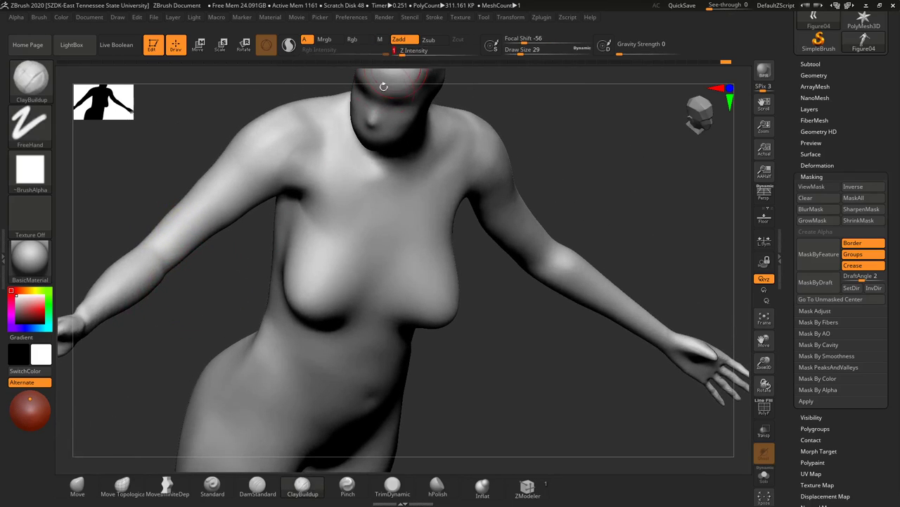
{"action": "left_click_drag", "start_coordinate": [301, 151], "coordinate": [274, 173]}
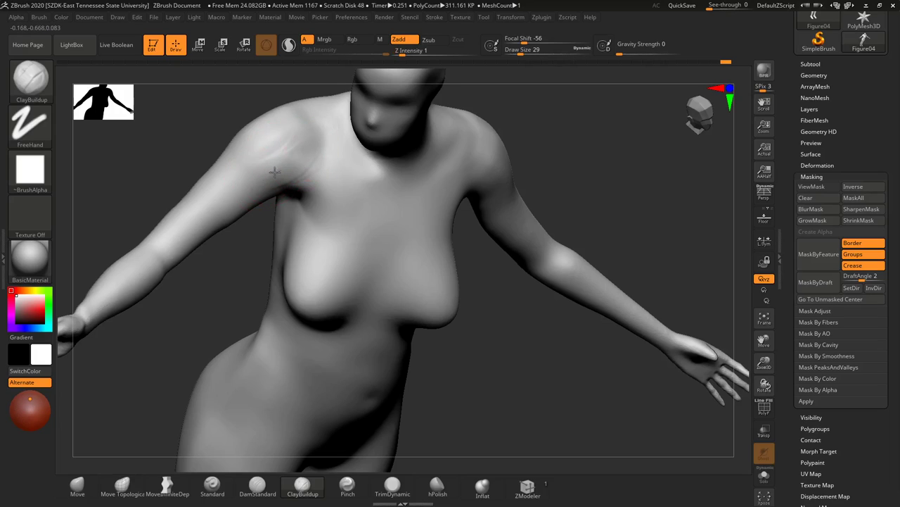
{"action": "key", "text": "shift"}
{"action": "left_click_drag", "start_coordinate": [292, 155], "coordinate": [279, 164], "text": "shift"}
Step: Reduce the draw size to 13 and refine the small fold at the right armpit with light ClayBuildup strokes and smoothing
{"action": "mouse_move", "coordinate": [484, 347]}
{"action": "left_mouse_down"}
{"action": "mouse_move", "coordinate": [495, 325]}
{"action": "mouse_move", "coordinate": [498, 356]}
{"action": "left_mouse_up"}
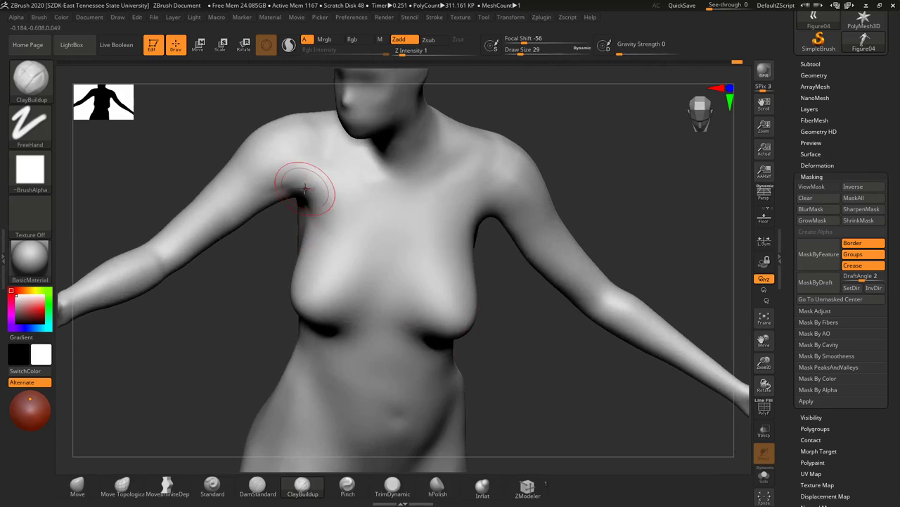
{"action": "key", "text": "s"}
{"action": "left_click_drag", "start_coordinate": [317, 205], "coordinate": [303, 194]}
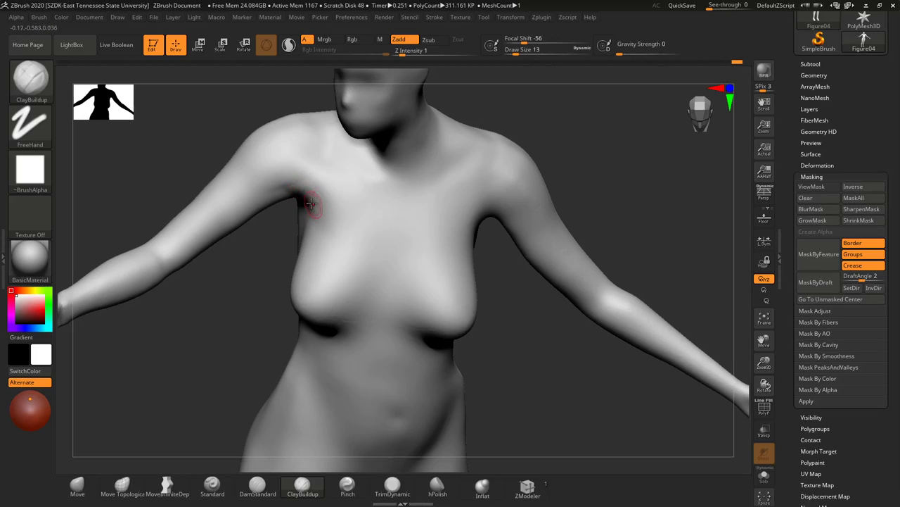
{"action": "left_click_drag", "start_coordinate": [324, 214], "coordinate": [331, 222]}
{"action": "left_click_drag", "start_coordinate": [533, 325], "coordinate": [409, 255]}
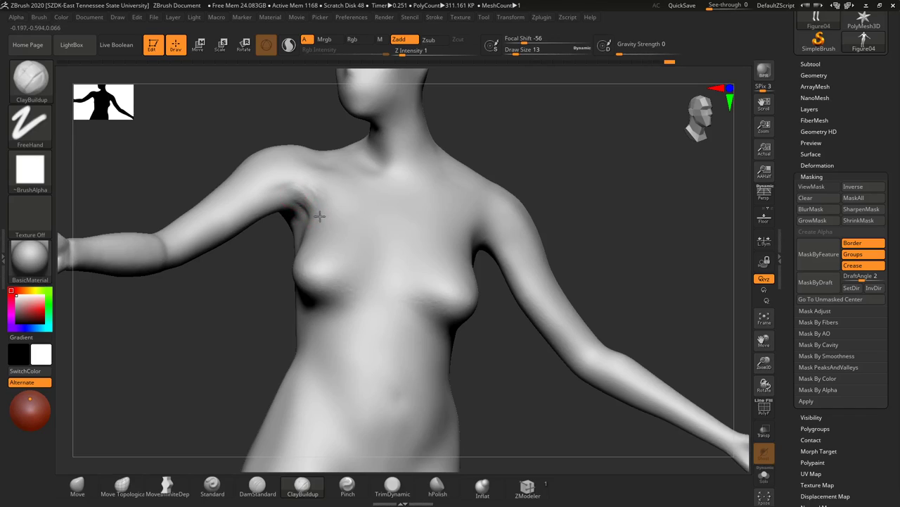
{"action": "key", "text": "shift"}
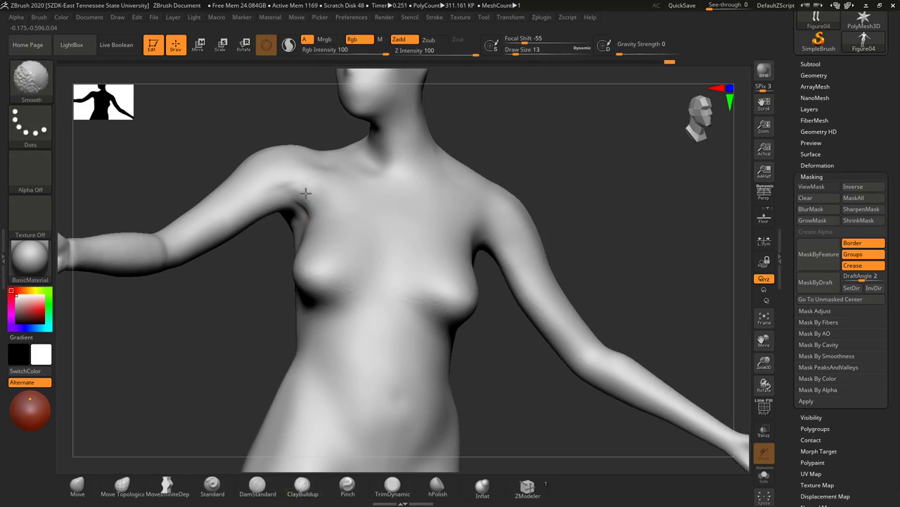
{"action": "mouse_move", "coordinate": [589, 412]}
{"action": "left_mouse_down"}
{"action": "mouse_move", "coordinate": [549, 420]}
{"action": "mouse_move", "coordinate": [543, 410]}
{"action": "left_mouse_up"}
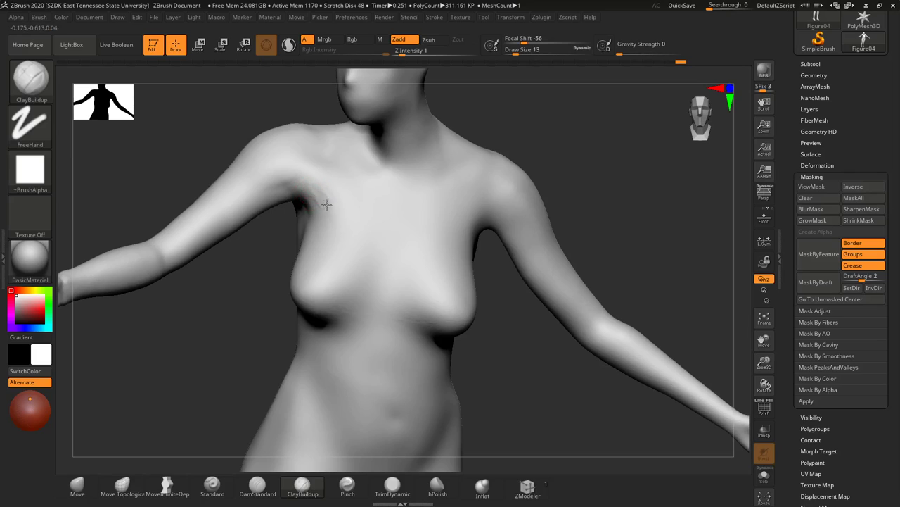
{"action": "mouse_move", "coordinate": [317, 209]}
{"action": "left_mouse_down"}
{"action": "mouse_move", "coordinate": [322, 216]}
{"action": "mouse_move", "coordinate": [331, 208]}
{"action": "mouse_move", "coordinate": [326, 225]}
{"action": "left_mouse_up"}
Step: Mask the whole figure and unmask only the right arm up to the shoulder
{"action": "mouse_move", "coordinate": [567, 412]}
{"action": "left_mouse_down", "text": "alt"}
{"action": "mouse_move", "coordinate": [527, 368]}
{"action": "mouse_move", "coordinate": [499, 373]}
{"action": "mouse_move", "coordinate": [554, 353]}
{"action": "left_mouse_up", "text": "alt"}
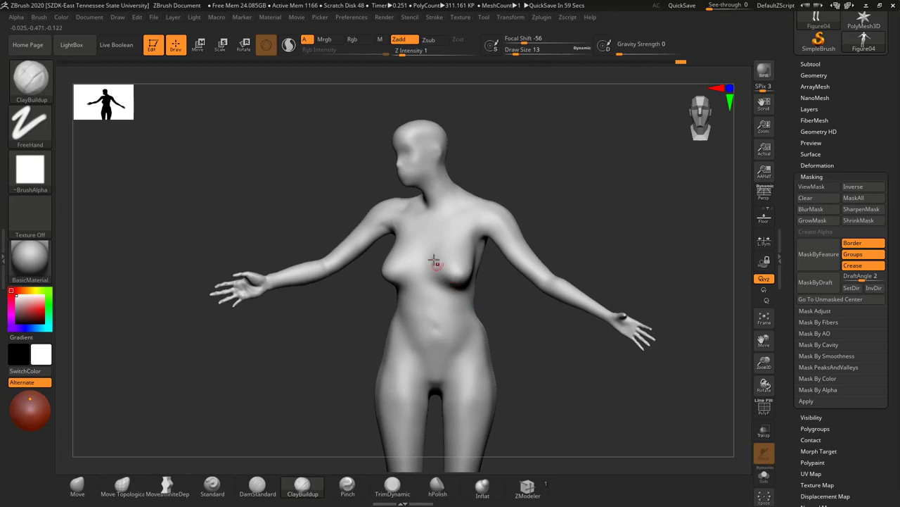
{"action": "left_click", "coordinate": [303, 163], "text": "ctrl"}
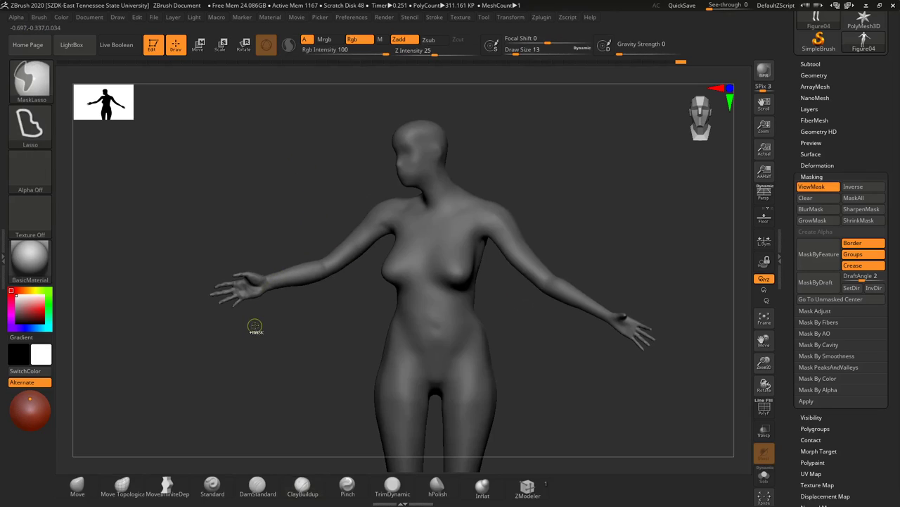
{"action": "mouse_move", "coordinate": [241, 336]}
{"action": "left_mouse_down", "text": "ctrl"}
{"action": "mouse_move", "coordinate": [198, 262]}
{"action": "mouse_move", "coordinate": [342, 191]}
{"action": "mouse_move", "coordinate": [371, 193]}
{"action": "mouse_move", "coordinate": [389, 243]}
{"action": "left_mouse_up", "text": "ctrl"}
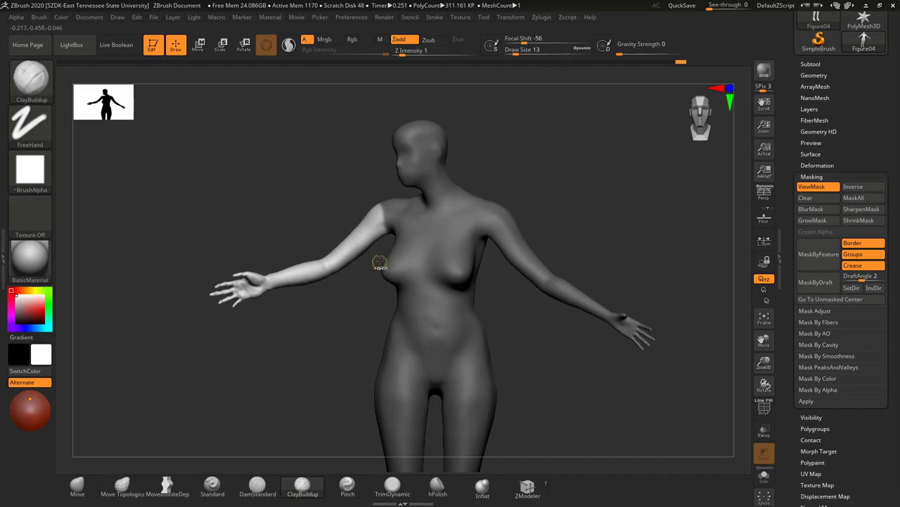
{"action": "key", "text": "ctrl"}
{"action": "key", "text": "ctrl"}
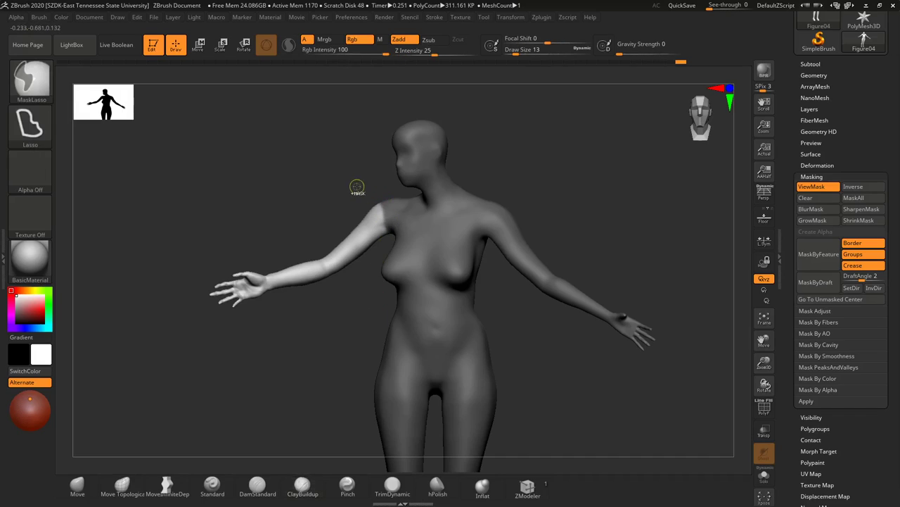
{"action": "mouse_move", "coordinate": [382, 190]}
{"action": "left_mouse_down", "text": "ctrl"}
{"action": "mouse_move", "coordinate": [380, 221]}
{"action": "mouse_move", "coordinate": [360, 240]}
{"action": "mouse_move", "coordinate": [390, 193]}
{"action": "mouse_move", "coordinate": [371, 273]}
{"action": "left_mouse_up", "text": "ctrl"}
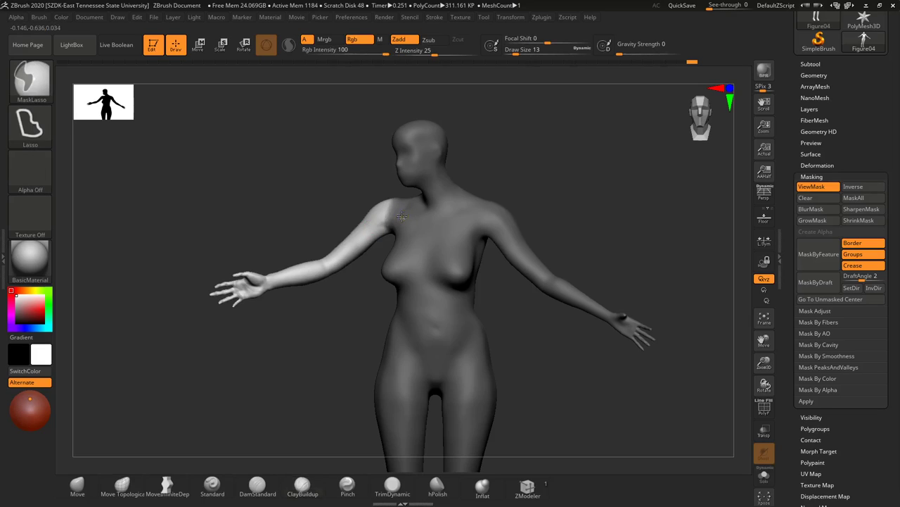
Step: Rotate the unmasked right arm upward around the shoulder with the gizmo and check the pose from above and in front
{"action": "left_click", "coordinate": [244, 44]}
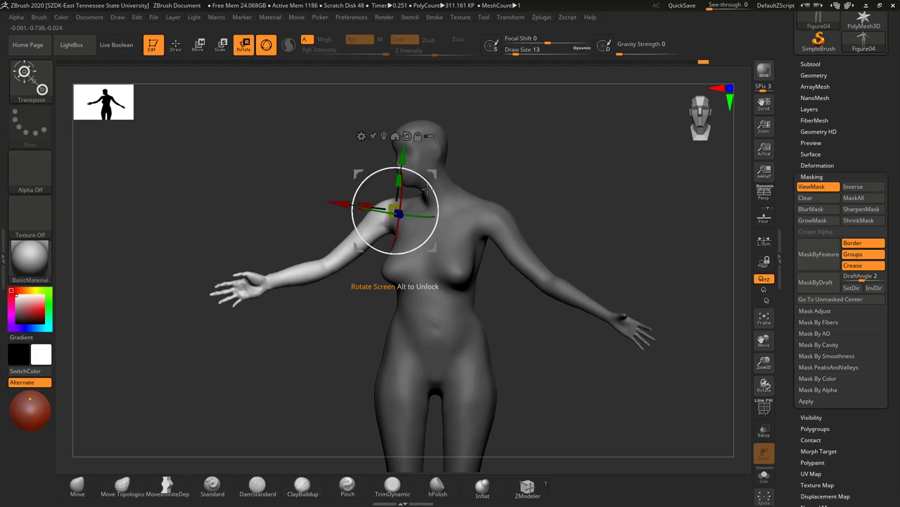
{"action": "mouse_move", "coordinate": [434, 175]}
{"action": "left_mouse_down"}
{"action": "mouse_move", "coordinate": [427, 185]}
{"action": "mouse_move", "coordinate": [437, 175]}
{"action": "left_mouse_up"}
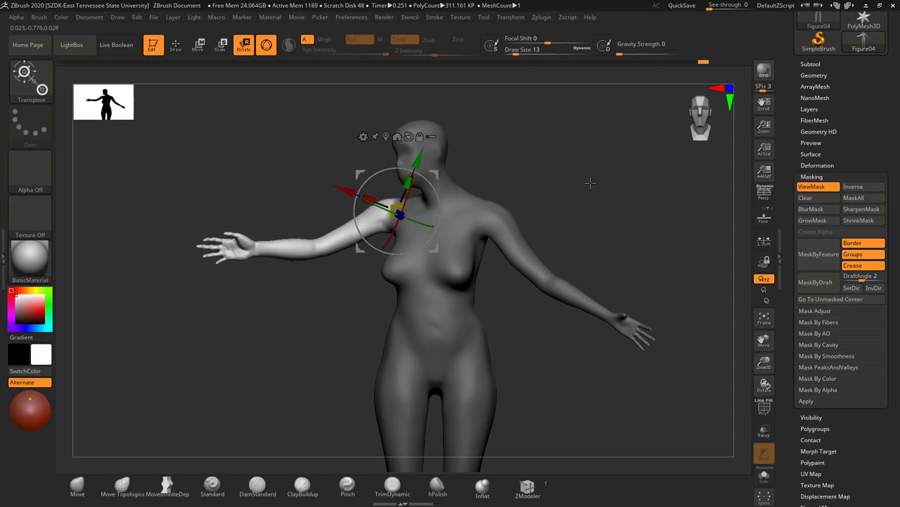
{"action": "left_click_drag", "start_coordinate": [589, 184], "coordinate": [587, 311]}
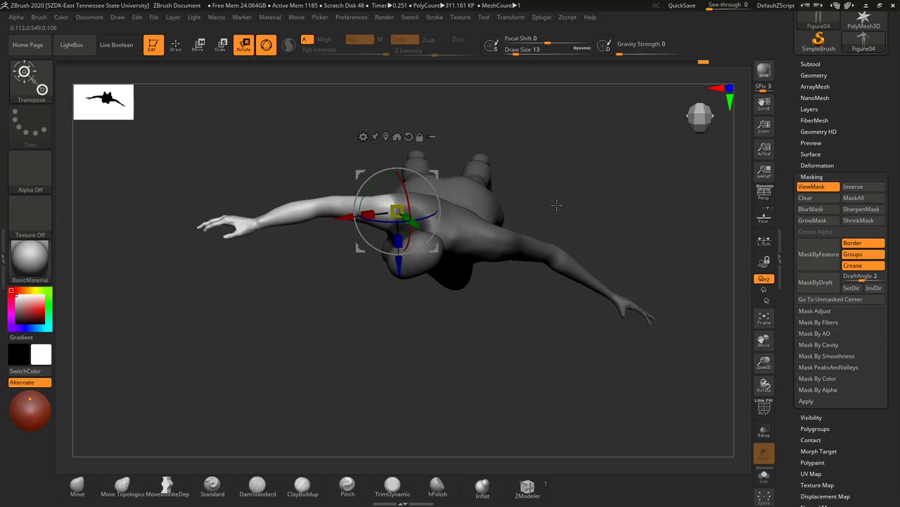
{"action": "left_click_drag", "start_coordinate": [557, 205], "coordinate": [555, 103]}
{"action": "mouse_move", "coordinate": [555, 185]}
{"action": "left_mouse_down"}
{"action": "mouse_move", "coordinate": [555, 165]}
{"action": "mouse_move", "coordinate": [563, 178]}
{"action": "mouse_move", "coordinate": [555, 162]}
{"action": "mouse_move", "coordinate": [570, 193]}
{"action": "left_mouse_up"}
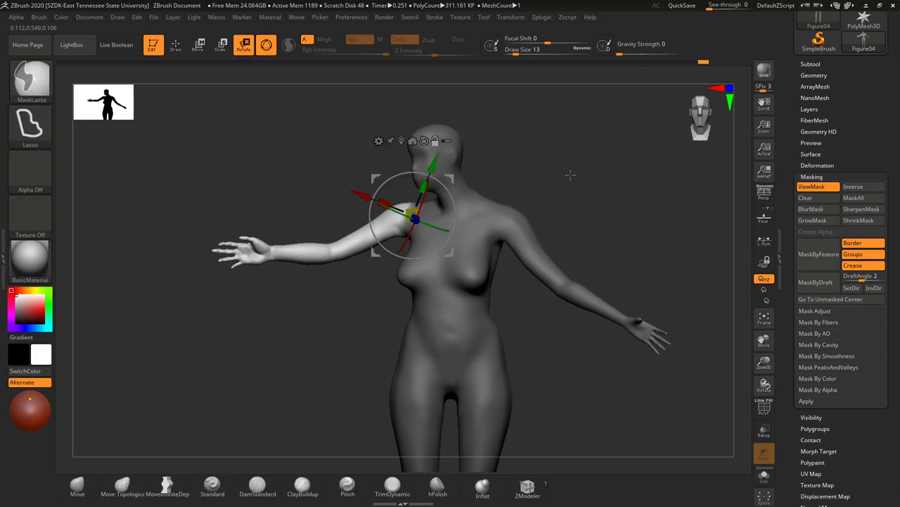
Step: Return to Draw mode, clear the mask, and mask the whole figure except the right forearm and hand
{"action": "key", "text": "q"}
{"action": "left_click_drag", "start_coordinate": [589, 150], "coordinate": [591, 227], "text": "ctrl"}
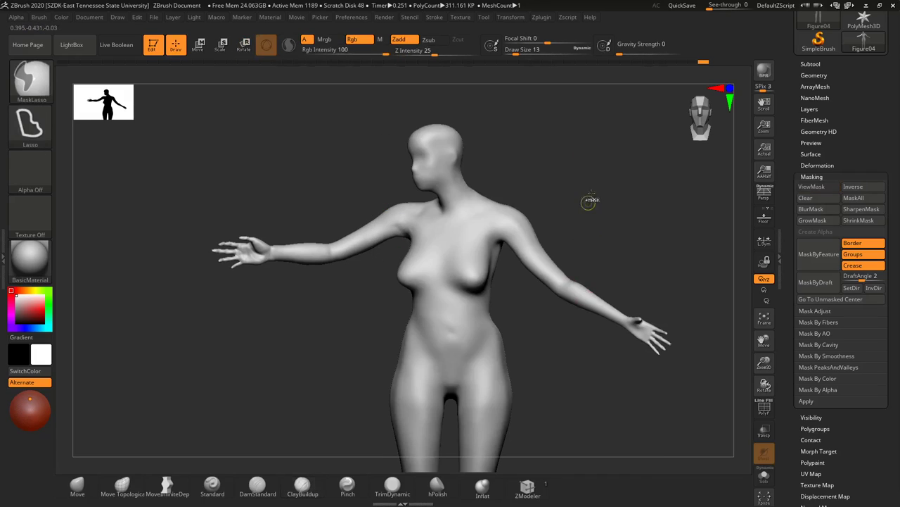
{"action": "key", "text": "ctrl+h"}
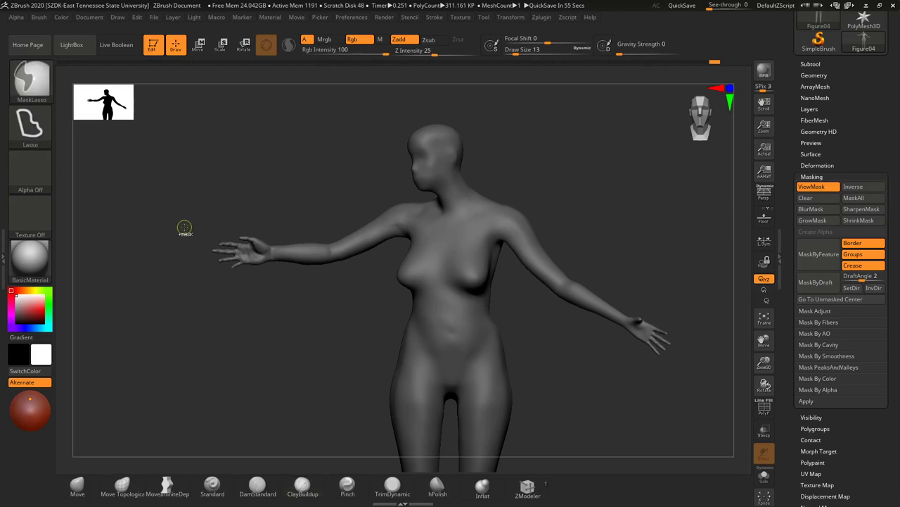
{"action": "mouse_move", "coordinate": [186, 227]}
{"action": "left_mouse_down", "text": "ctrl+shift"}
{"action": "mouse_move", "coordinate": [329, 222]}
{"action": "mouse_move", "coordinate": [247, 252]}
{"action": "mouse_move", "coordinate": [208, 295]}
{"action": "mouse_move", "coordinate": [159, 211]}
{"action": "left_mouse_up", "text": "ctrl+shift"}
{"action": "mouse_move", "coordinate": [279, 237]}
{"action": "left_mouse_down", "text": "ctrl+alt"}
{"action": "mouse_move", "coordinate": [319, 216]}
{"action": "mouse_move", "coordinate": [336, 261]}
{"action": "mouse_move", "coordinate": [277, 287]}
{"action": "left_mouse_up", "text": "ctrl+alt"}
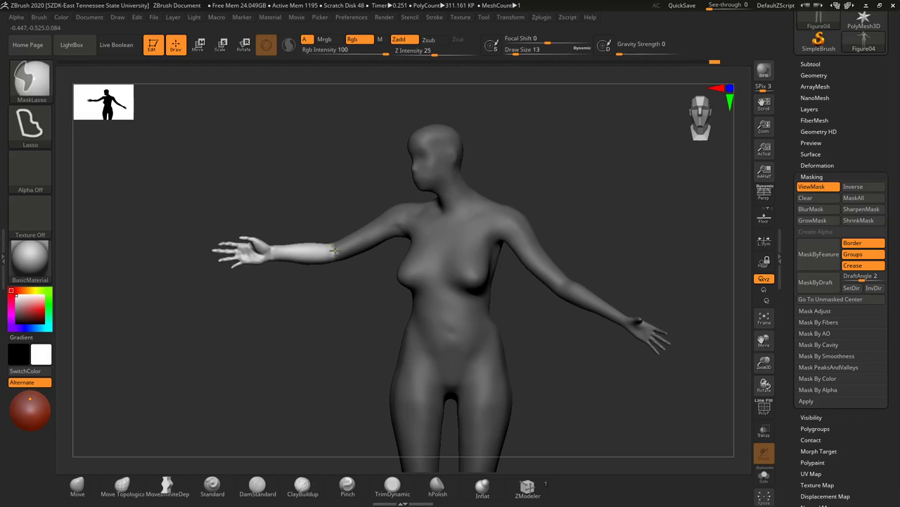
{"action": "mouse_move", "coordinate": [366, 208]}
{"action": "left_mouse_down", "text": "ctrl"}
{"action": "mouse_move", "coordinate": [346, 211]}
{"action": "mouse_move", "coordinate": [328, 269]}
{"action": "mouse_move", "coordinate": [364, 284]}
{"action": "mouse_move", "coordinate": [347, 250]}
{"action": "left_mouse_up", "text": "ctrl"}
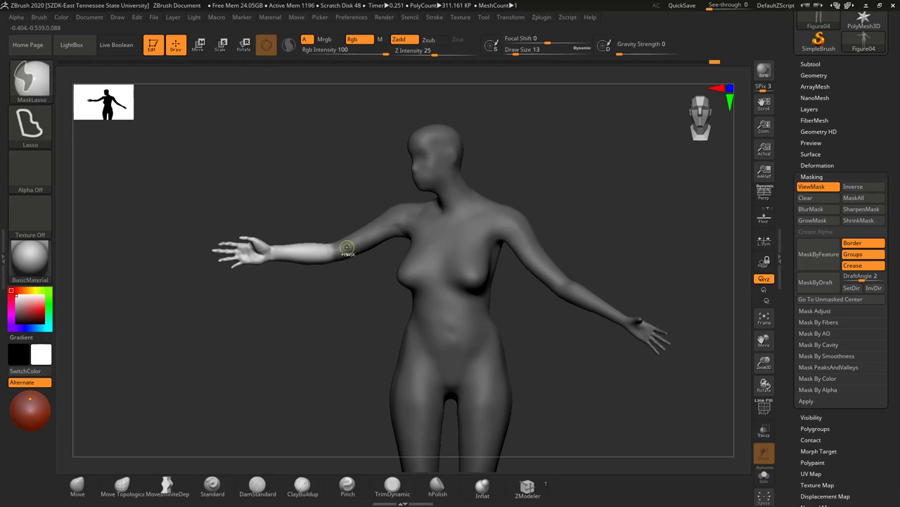
{"action": "mouse_move", "coordinate": [321, 312]}
{"action": "left_mouse_down"}
{"action": "mouse_move", "coordinate": [342, 394]}
{"action": "mouse_move", "coordinate": [380, 373]}
{"action": "mouse_move", "coordinate": [349, 256]}
{"action": "mouse_move", "coordinate": [350, 161]}
{"action": "mouse_move", "coordinate": [344, 166]}
{"action": "left_mouse_up"}
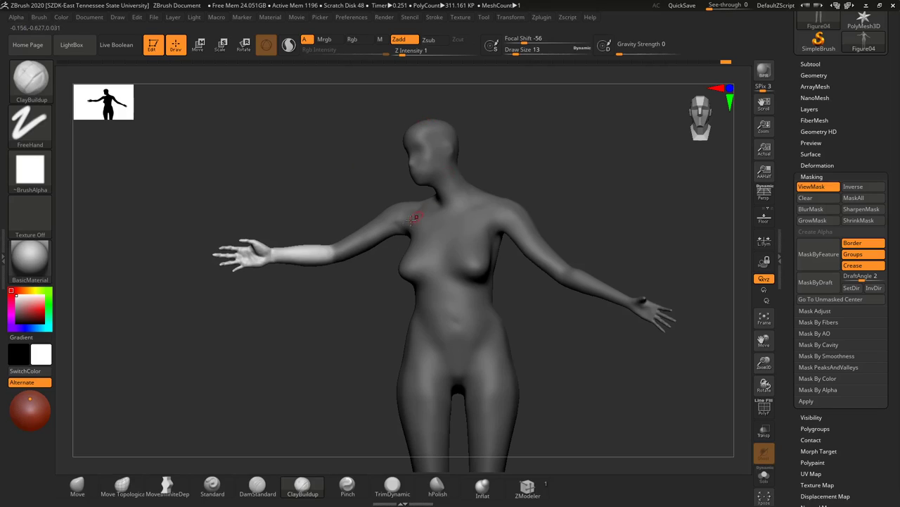
Step: Place the rotate gizmo at the right elbow and bend the unmasked forearm upward
{"action": "key", "text": "ctrl"}
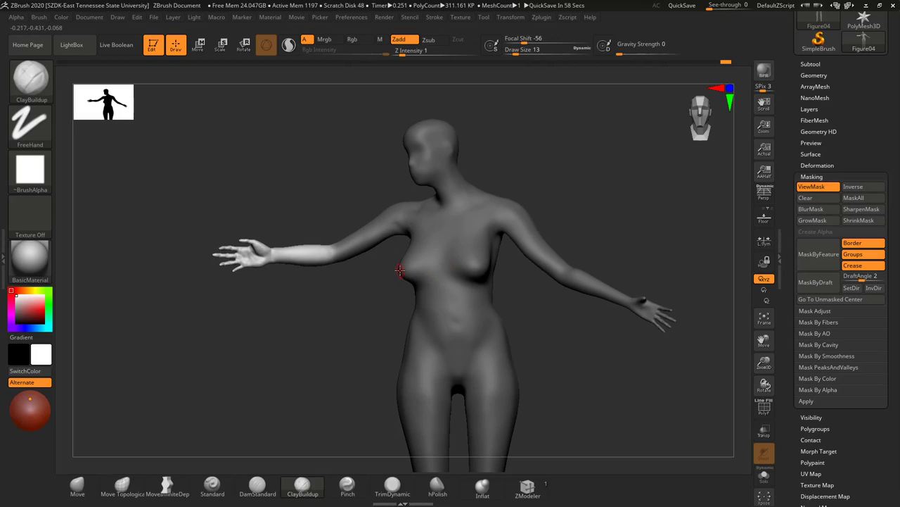
{"action": "key", "text": "r"}
{"action": "left_click_drag", "start_coordinate": [451, 177], "coordinate": [371, 245], "text": "alt"}
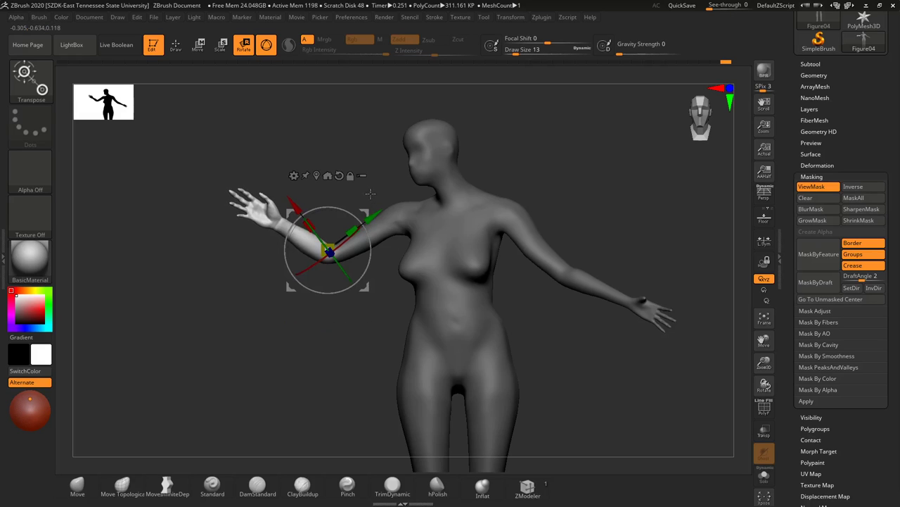
Step: Refine the right forearm's position at the elbow from behind with the gizmo, and clear the mask in Draw mode
{"action": "left_click_drag", "start_coordinate": [370, 193], "coordinate": [445, 244]}
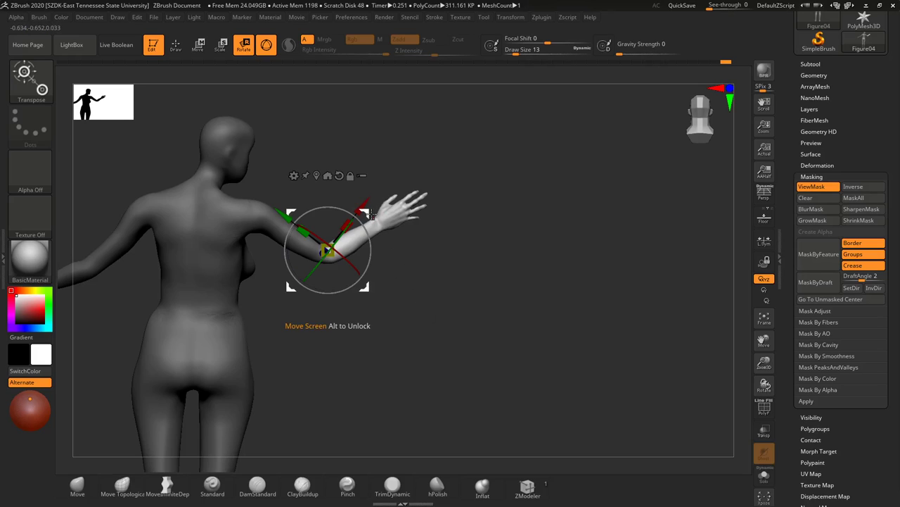
{"action": "left_click_drag", "start_coordinate": [425, 249], "coordinate": [396, 231]}
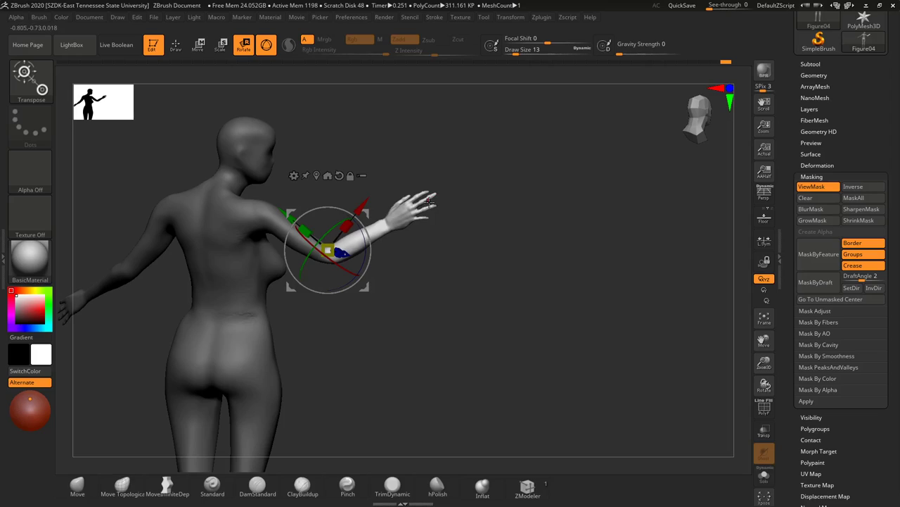
{"action": "left_click_drag", "start_coordinate": [364, 209], "coordinate": [359, 209]}
{"action": "left_click_drag", "start_coordinate": [507, 358], "coordinate": [397, 321]}
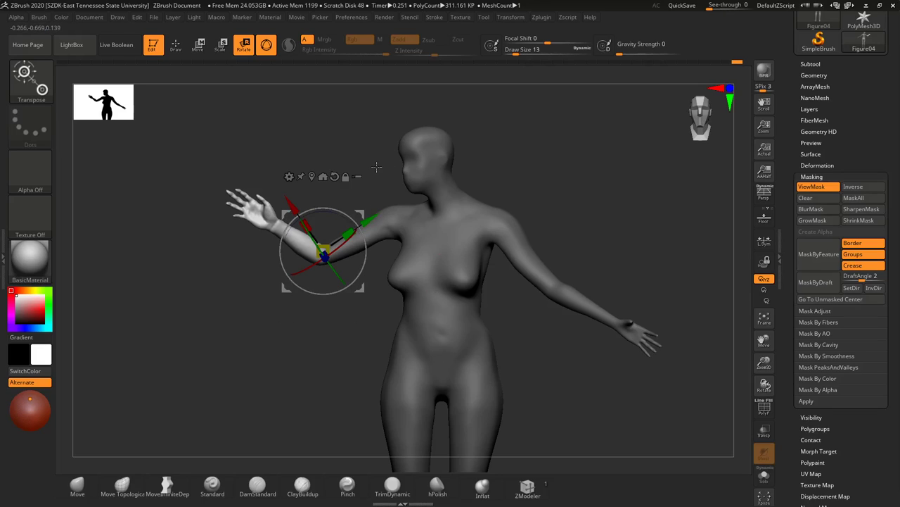
{"action": "key", "text": "q"}
{"action": "left_click_drag", "start_coordinate": [570, 175], "coordinate": [587, 201], "text": "ctrl"}
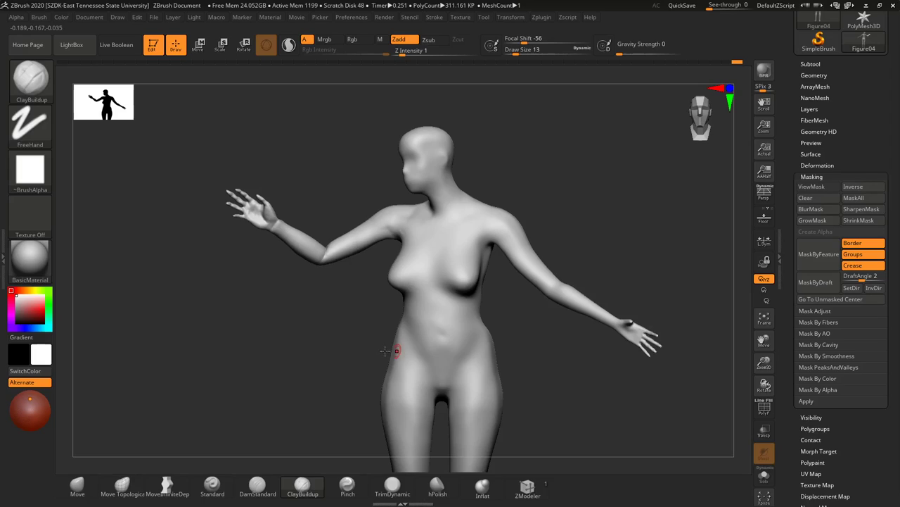
Step: Restore the mask that leaves the right forearm free, and nudge the forearm slightly up toward the upper arm with the Move gizmo
{"action": "mouse_move", "coordinate": [313, 327]}
{"action": "left_mouse_down", "text": "alt"}
{"action": "mouse_move", "coordinate": [336, 311]}
{"action": "mouse_move", "coordinate": [356, 343]}
{"action": "left_mouse_up", "text": "alt"}
{"action": "key", "text": "ctrl+h"}
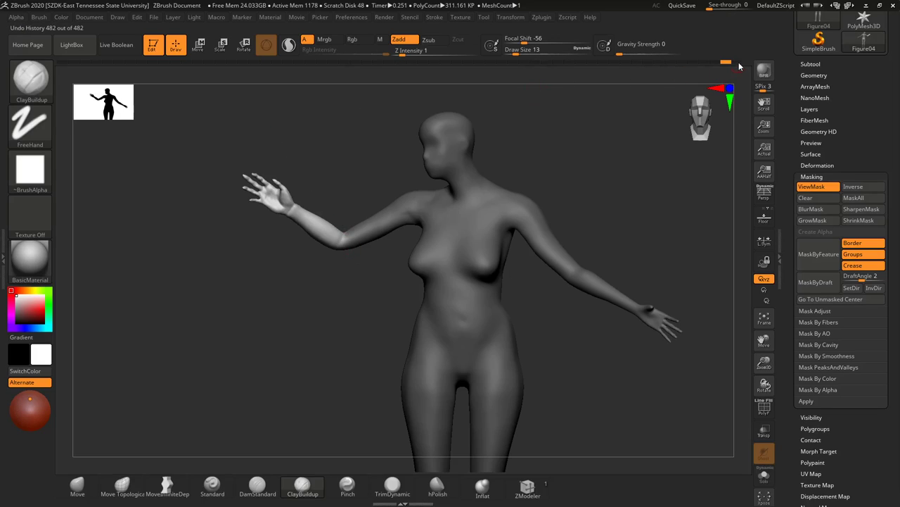
{"action": "key", "text": "ctrl+h"}
{"action": "key", "text": "w"}
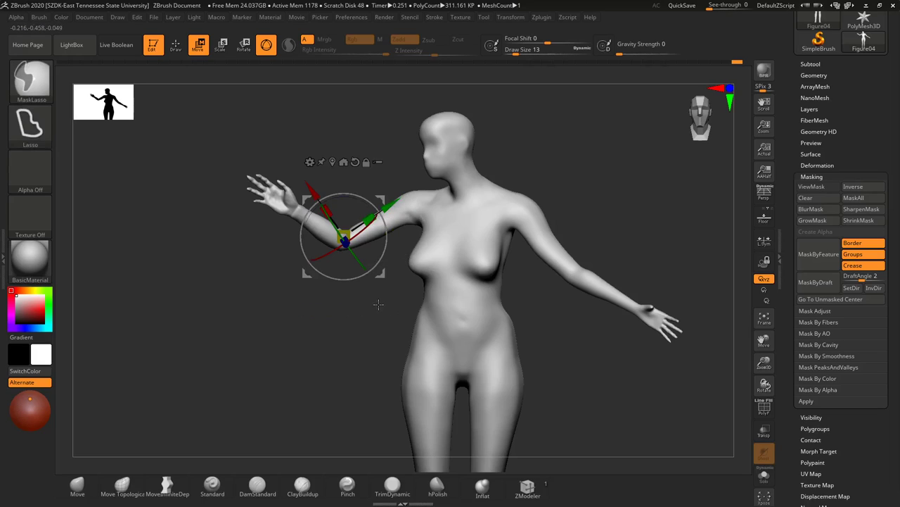
{"action": "key", "text": "ctrl+h"}
{"action": "left_click_drag", "start_coordinate": [380, 199], "coordinate": [382, 194]}
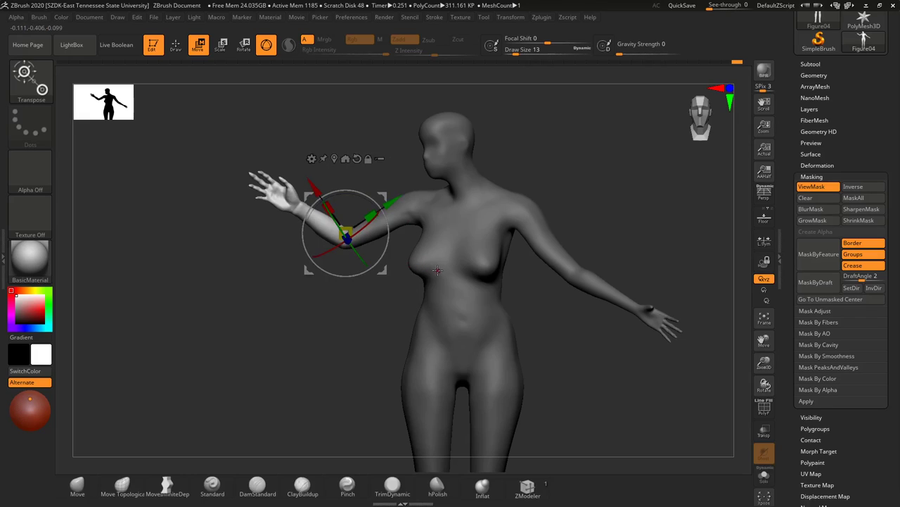
Step: Return to Draw mode and clear the mask from the figure
{"action": "key", "text": "q"}
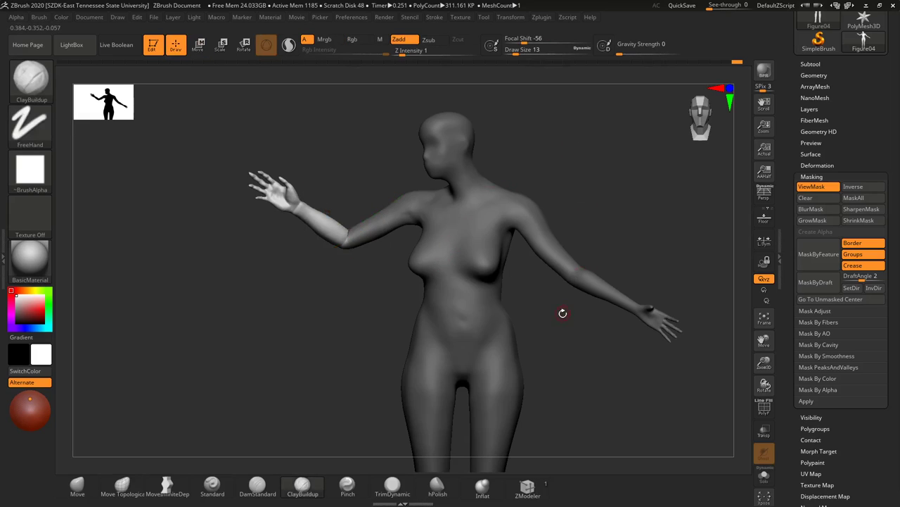
{"action": "mouse_move", "coordinate": [566, 309]}
{"action": "left_mouse_down"}
{"action": "mouse_move", "coordinate": [585, 326]}
{"action": "mouse_move", "coordinate": [574, 311]}
{"action": "left_mouse_up"}
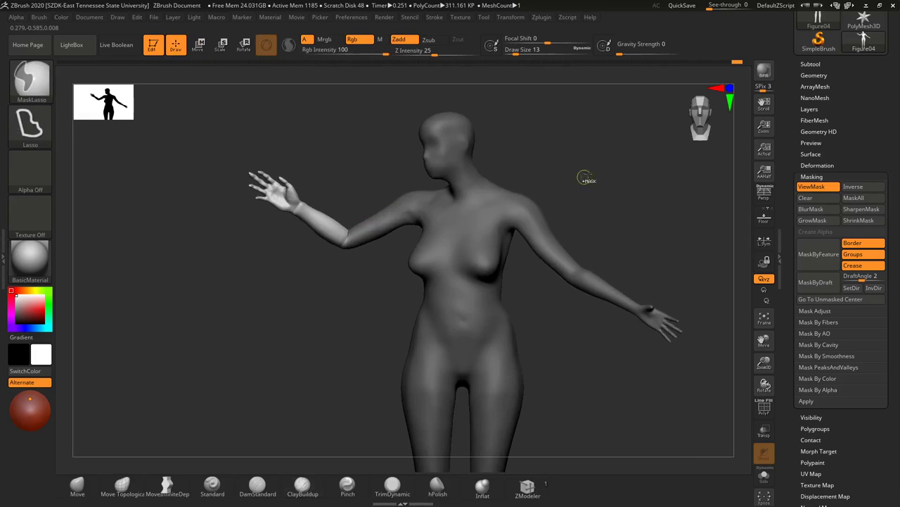
{"action": "key", "text": "ctrl+h"}
Step: Smooth the bend of the right elbow from the front and the back with the Smooth brush
{"action": "left_click_drag", "start_coordinate": [307, 281], "coordinate": [318, 399], "text": "alt"}
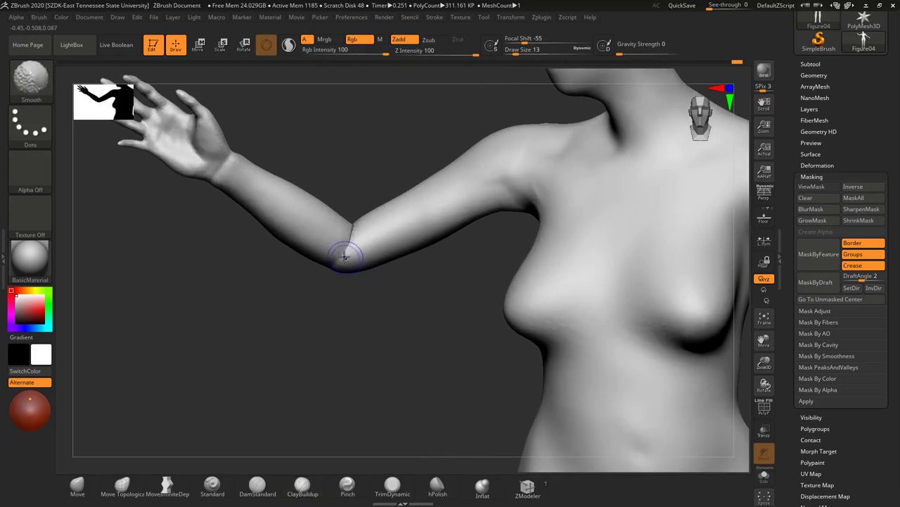
{"action": "mouse_move", "coordinate": [346, 253]}
{"action": "left_mouse_down", "text": "shift"}
{"action": "mouse_move", "coordinate": [332, 267]}
{"action": "mouse_move", "coordinate": [464, 232]}
{"action": "mouse_move", "coordinate": [438, 251]}
{"action": "left_mouse_up", "text": "shift"}
{"action": "key", "text": "shift"}
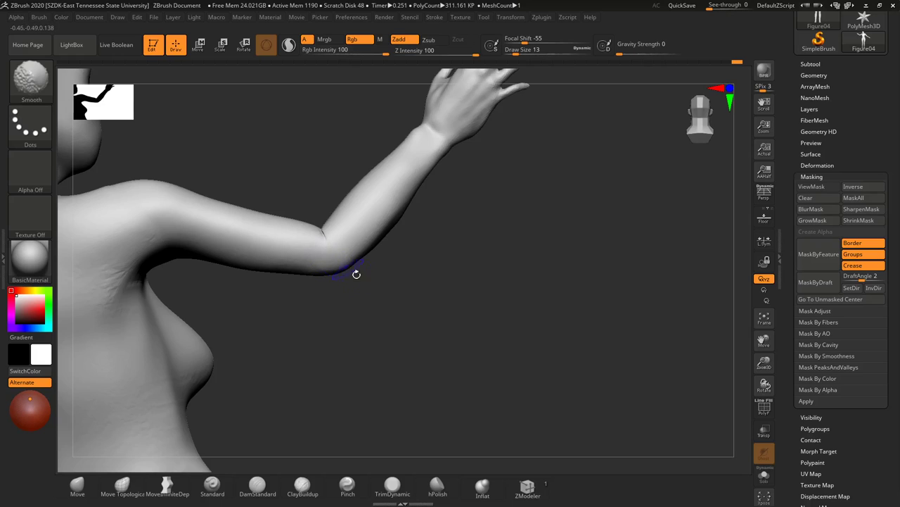
{"action": "key", "text": "shift"}
{"action": "mouse_move", "coordinate": [356, 274]}
{"action": "left_mouse_down"}
{"action": "mouse_move", "coordinate": [307, 309]}
{"action": "mouse_move", "coordinate": [280, 316]}
{"action": "left_mouse_up"}
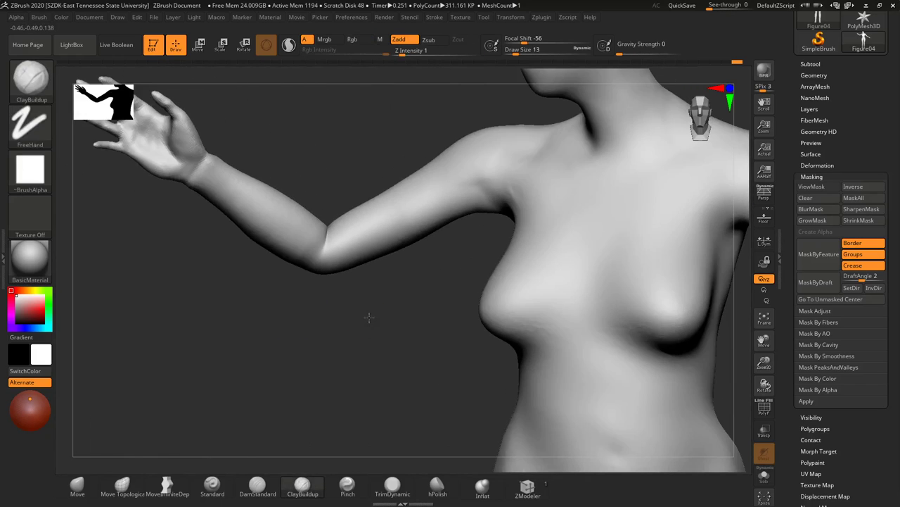
{"action": "left_click_drag", "start_coordinate": [369, 317], "coordinate": [285, 266], "text": "alt"}
{"action": "left_click_drag", "start_coordinate": [608, 359], "coordinate": [572, 346], "text": "alt"}
Step: Save the posed tool as Figure05a
{"action": "key", "text": "ctrl"}
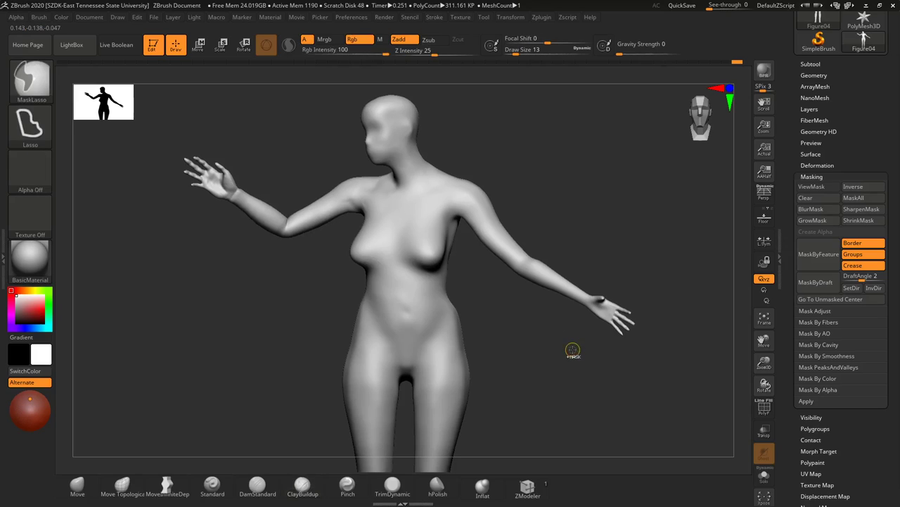
{"action": "key", "text": "shift"}
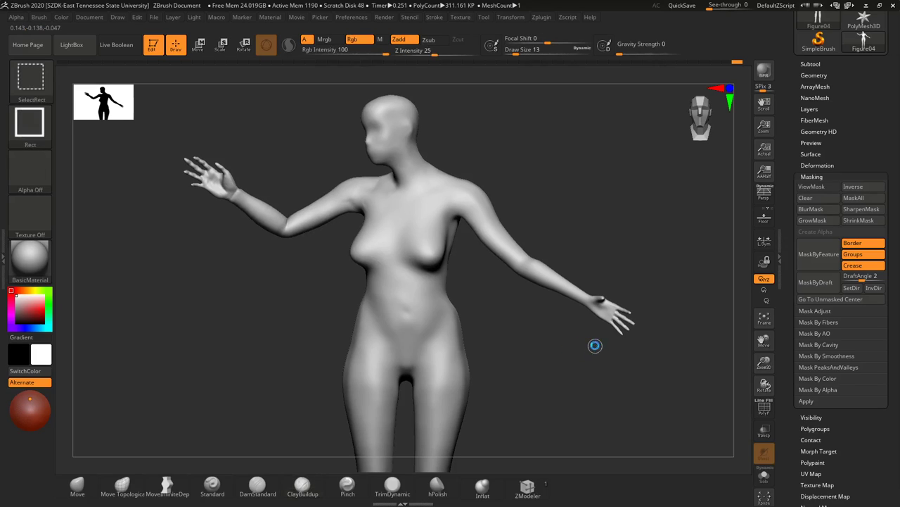
{"action": "key", "text": "ctrl+s"}
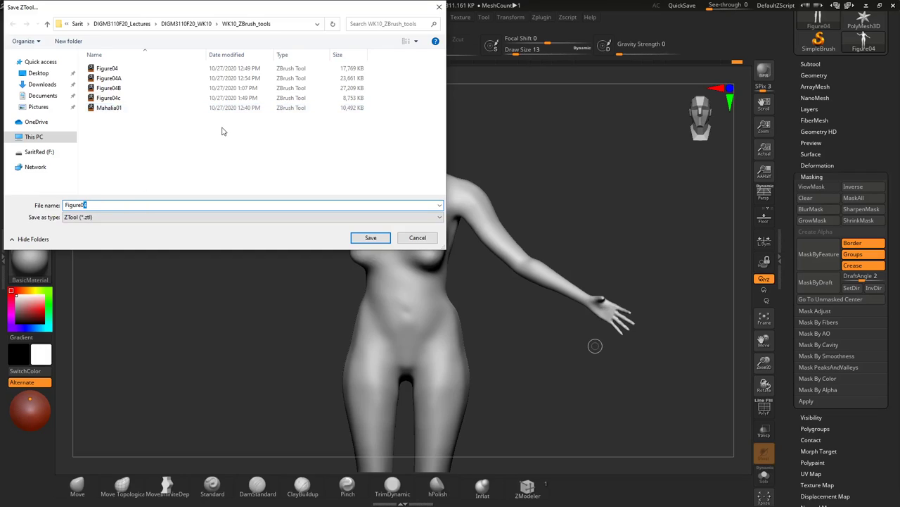
{"action": "type", "text": "Figure05a"}
{"action": "key", "text": "Return"}
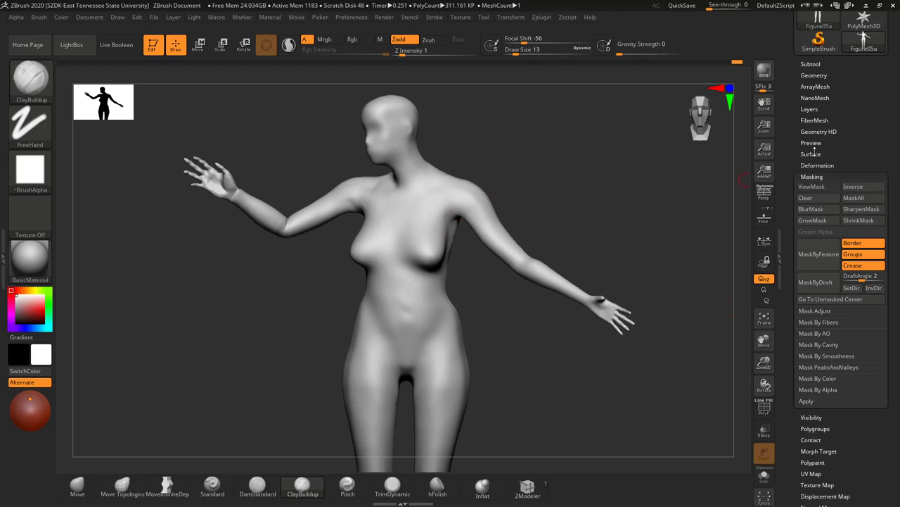
Step: Show the figure's subtool list and set the brush draw size to 31
{"action": "scroll", "coordinate": [882, 117], "scroll_direction": "up", "scroll_amount": 2}
{"action": "left_click", "coordinate": [818, 100]}
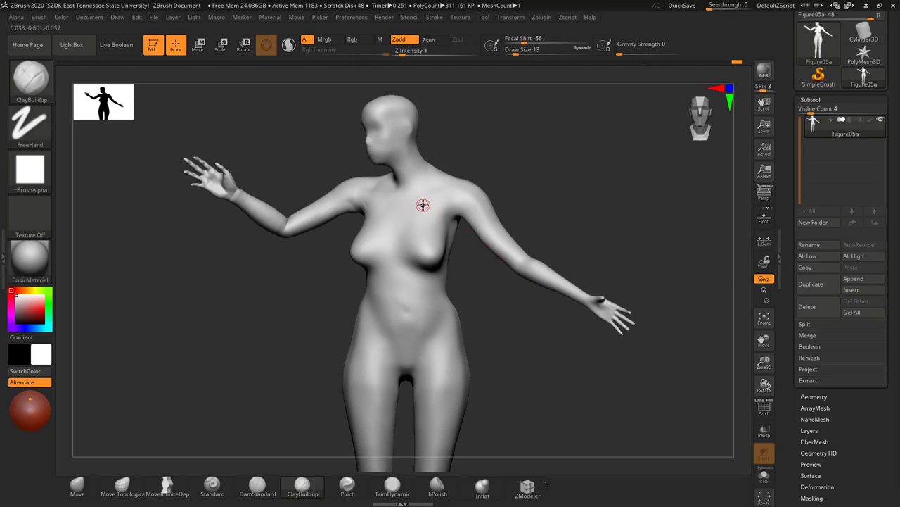
{"action": "key", "text": "s"}
{"action": "left_click_drag", "start_coordinate": [431, 205], "coordinate": [427, 205]}
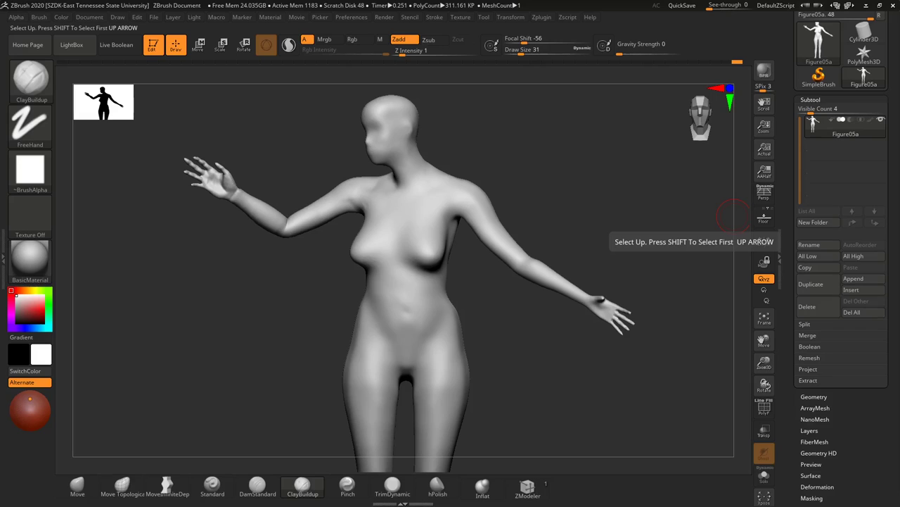
Step: Check the red jacket in the reference photo, and paint a mask along the right arm with the MaskPen brush
{"action": "left_click_drag", "start_coordinate": [899, 116], "coordinate": [336, 83]}
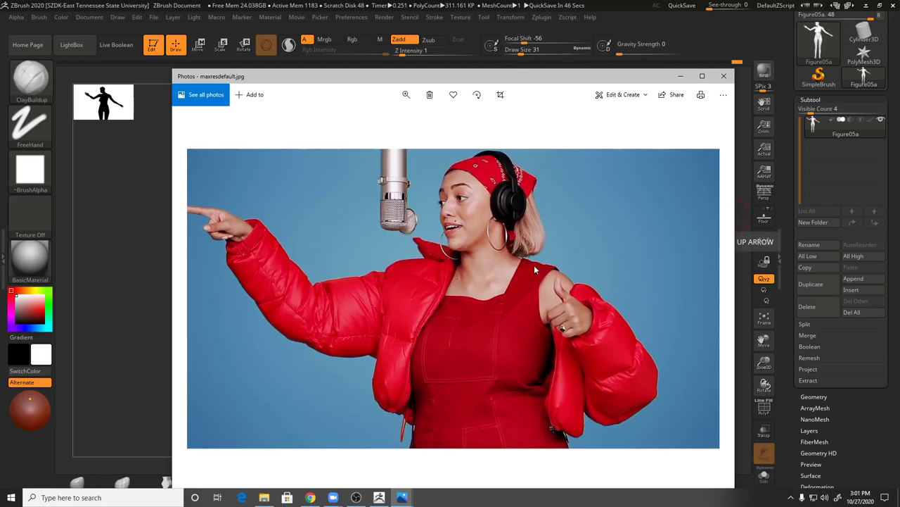
{"action": "left_click", "coordinate": [680, 76]}
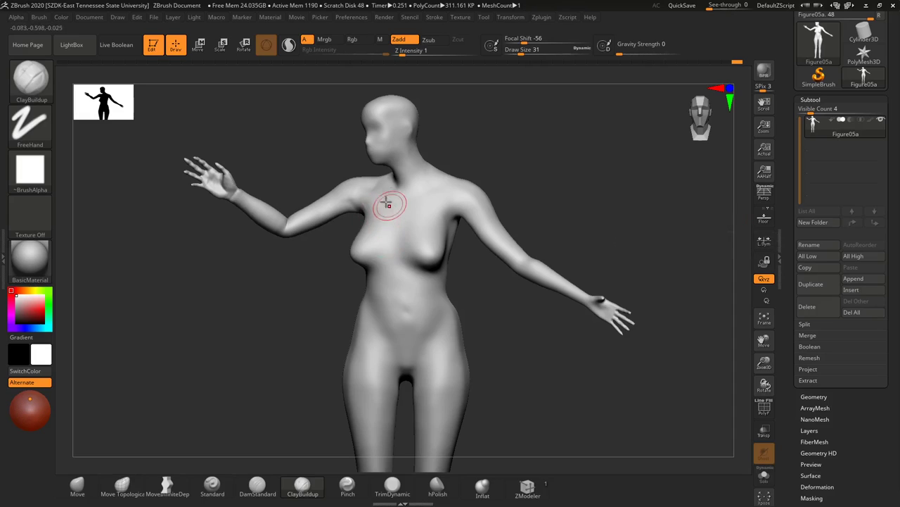
{"action": "key", "text": "ctrl"}
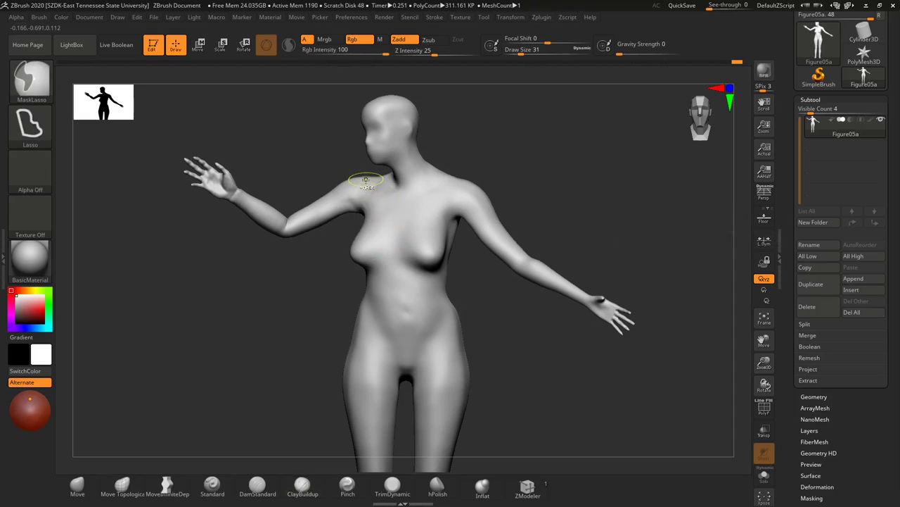
{"action": "left_click", "coordinate": [30, 80], "text": "ctrl"}
{"action": "left_click", "coordinate": [127, 95]}
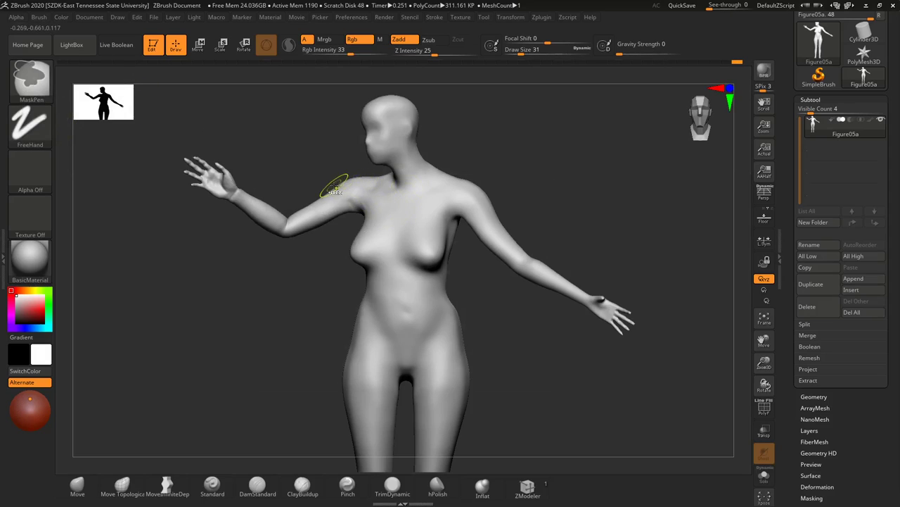
{"action": "mouse_move", "coordinate": [338, 184]}
{"action": "left_mouse_down", "text": "ctrl"}
{"action": "mouse_move", "coordinate": [335, 207]}
{"action": "mouse_move", "coordinate": [260, 232]}
{"action": "left_mouse_up", "text": "ctrl"}
{"action": "left_click_drag", "start_coordinate": [284, 196], "coordinate": [255, 218], "text": "ctrl"}
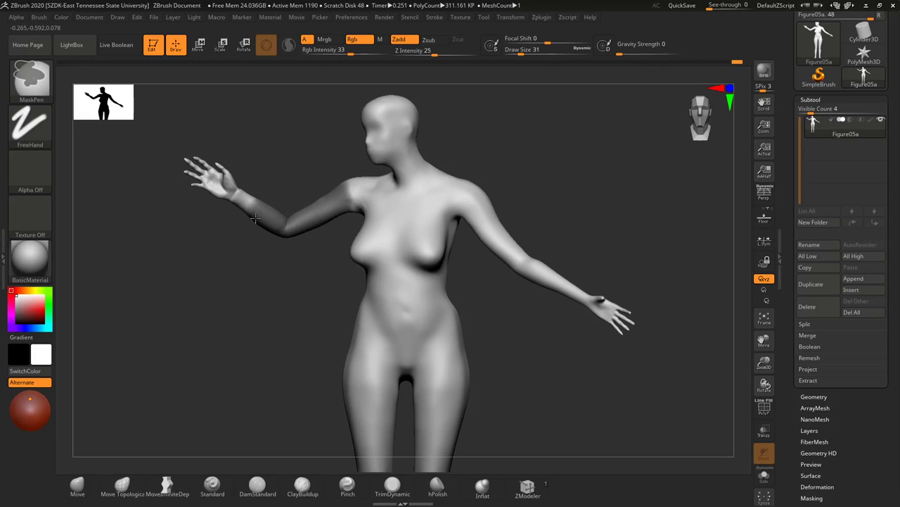
Step: Switch to the MaskLasso brush and extend the right sleeve mask over the forearm to the wrist
{"action": "left_click", "coordinate": [31, 79]}
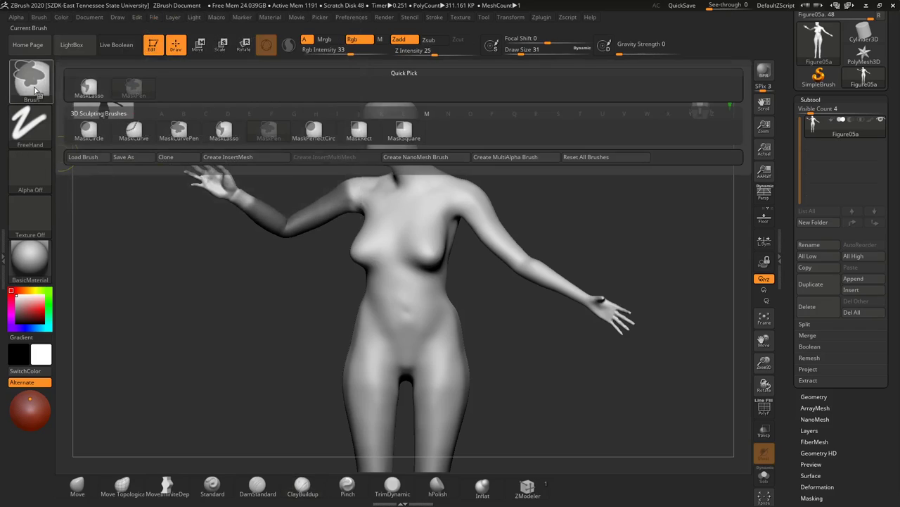
{"action": "left_click", "coordinate": [96, 91]}
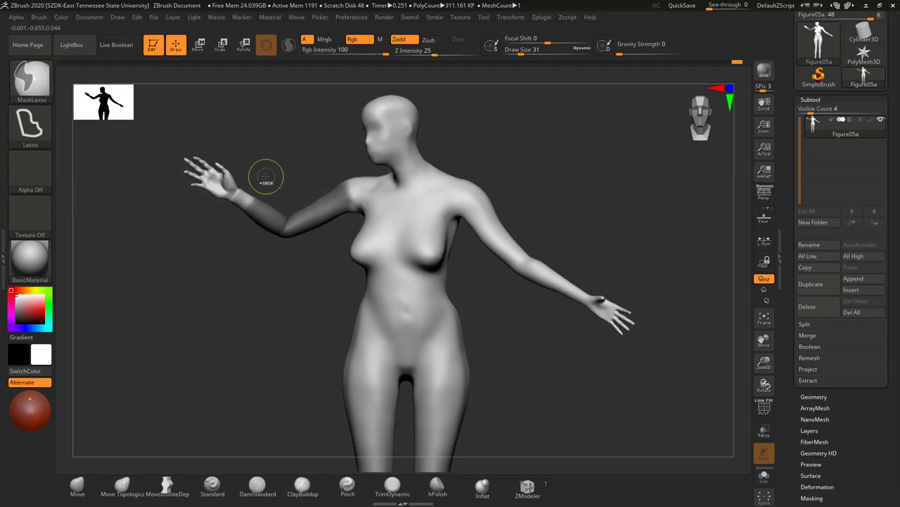
{"action": "mouse_move", "coordinate": [234, 180]}
{"action": "left_mouse_down", "text": "ctrl"}
{"action": "mouse_move", "coordinate": [282, 261]}
{"action": "mouse_move", "coordinate": [314, 278]}
{"action": "mouse_move", "coordinate": [273, 211]}
{"action": "left_mouse_up", "text": "ctrl"}
{"action": "mouse_move", "coordinate": [262, 180]}
{"action": "left_mouse_down", "text": "ctrl"}
{"action": "mouse_move", "coordinate": [221, 234]}
{"action": "mouse_move", "coordinate": [318, 277]}
{"action": "left_mouse_up", "text": "ctrl"}
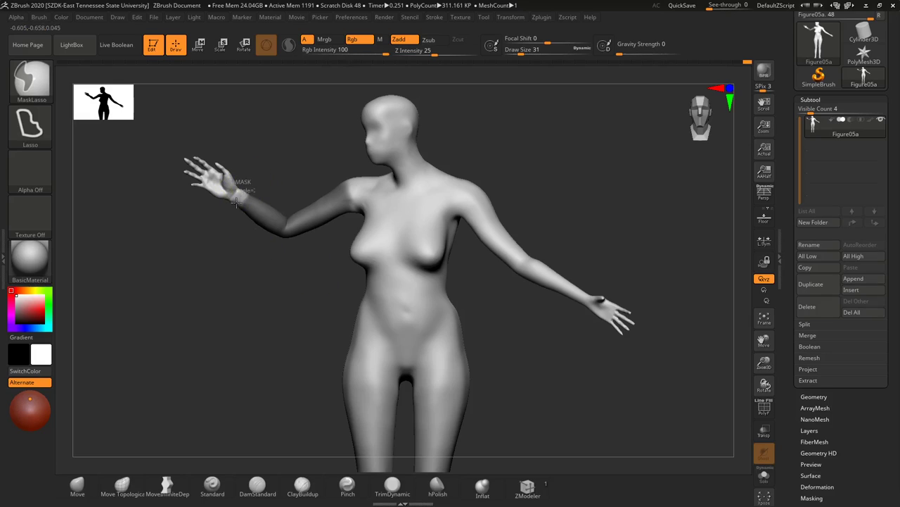
{"action": "mouse_move", "coordinate": [224, 219]}
{"action": "left_mouse_down", "text": "ctrl"}
{"action": "mouse_move", "coordinate": [255, 271]}
{"action": "mouse_move", "coordinate": [325, 275]}
{"action": "mouse_move", "coordinate": [352, 248]}
{"action": "mouse_move", "coordinate": [331, 246]}
{"action": "left_mouse_up", "text": "ctrl"}
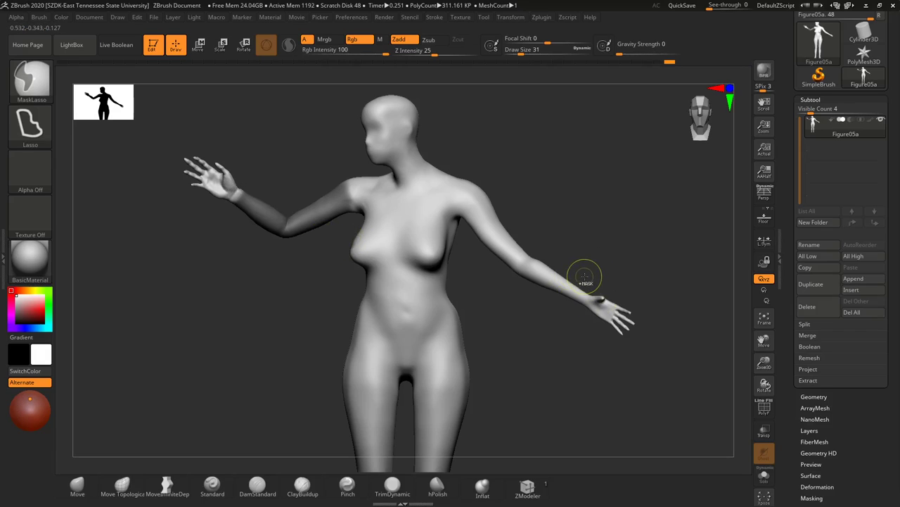
Step: Mask the left arm from the middle of the upper arm to the wrist with the lasso
{"action": "mouse_move", "coordinate": [553, 272]}
{"action": "left_mouse_down", "text": "ctrl"}
{"action": "mouse_move", "coordinate": [492, 249]}
{"action": "mouse_move", "coordinate": [496, 225]}
{"action": "left_mouse_up", "text": "ctrl"}
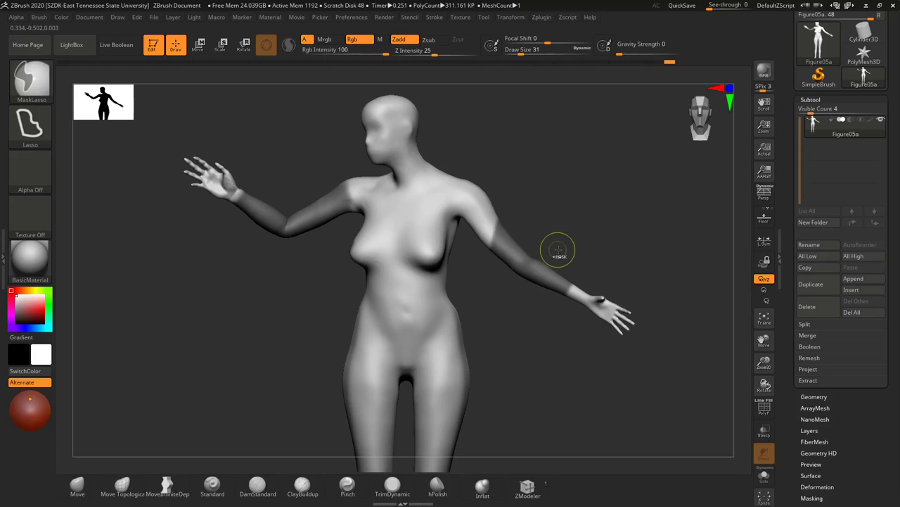
{"action": "mouse_move", "coordinate": [595, 267]}
{"action": "left_mouse_down", "text": "ctrl"}
{"action": "mouse_move", "coordinate": [543, 326]}
{"action": "mouse_move", "coordinate": [545, 296]}
{"action": "left_mouse_up", "text": "ctrl"}
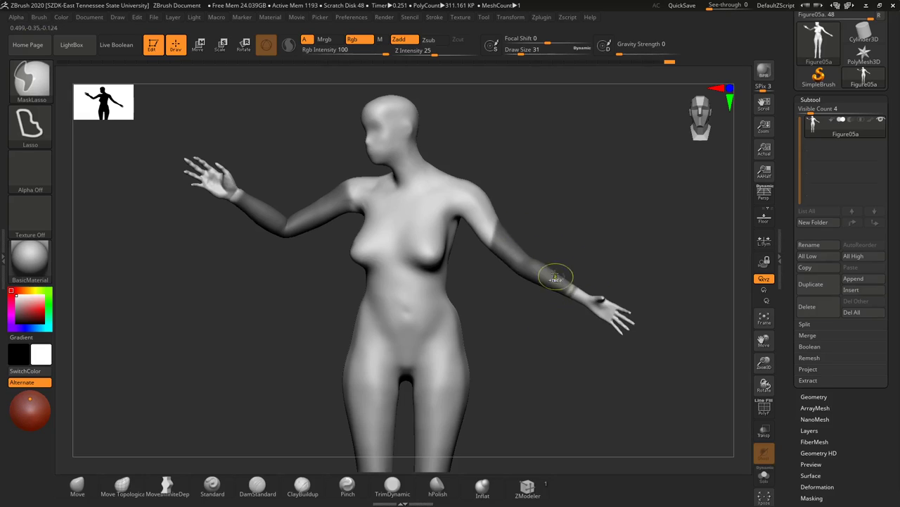
{"action": "mouse_move", "coordinate": [550, 245]}
{"action": "left_mouse_down", "text": "ctrl"}
{"action": "mouse_move", "coordinate": [586, 277]}
{"action": "mouse_move", "coordinate": [562, 318]}
{"action": "left_mouse_up", "text": "ctrl"}
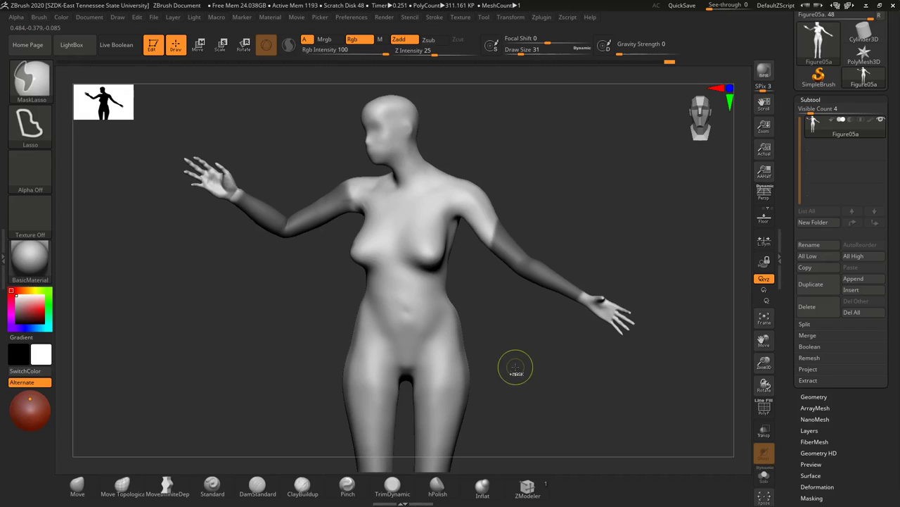
Step: Paint the left upper arm and both jacket fronts down to the waist with MaskPen, leaving the centre of the torso unmasked
{"action": "left_click", "coordinate": [30, 79], "text": "ctrl"}
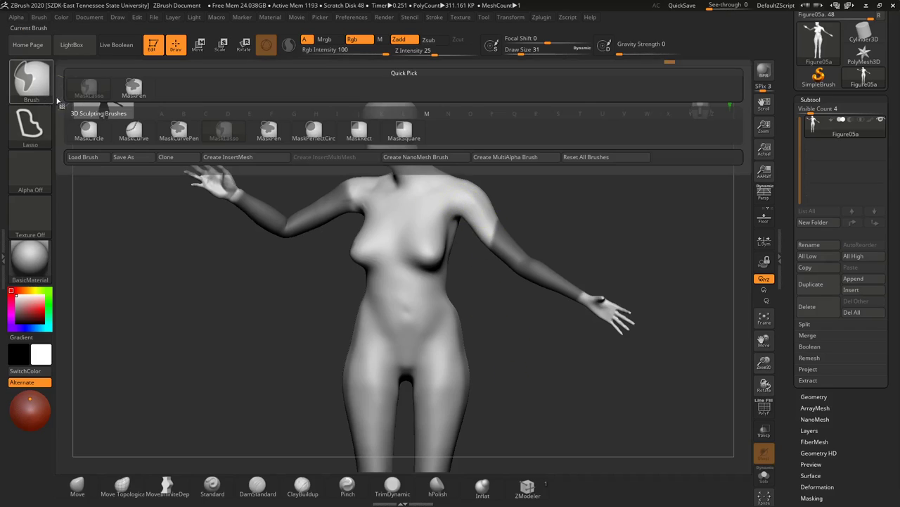
{"action": "left_click", "coordinate": [134, 89]}
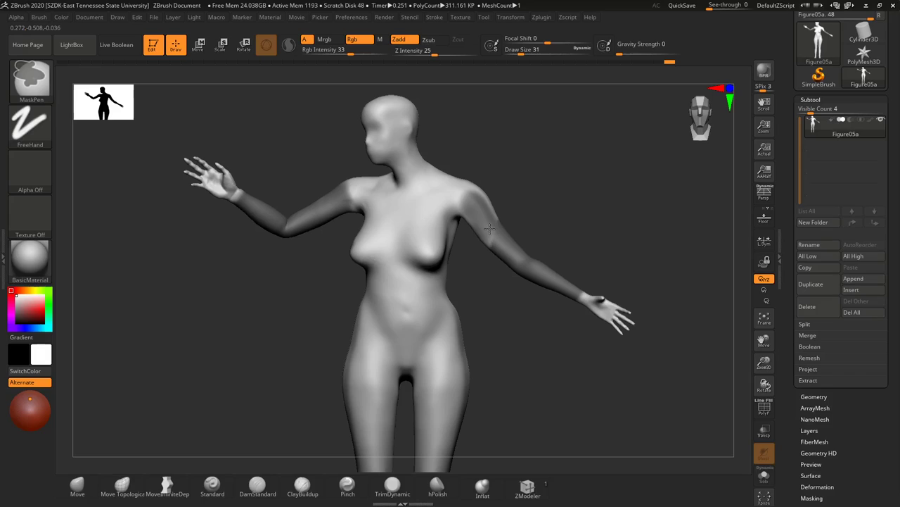
{"action": "mouse_move", "coordinate": [479, 200]}
{"action": "left_mouse_down", "text": "ctrl"}
{"action": "mouse_move", "coordinate": [459, 211]}
{"action": "mouse_move", "coordinate": [449, 177]}
{"action": "mouse_move", "coordinate": [422, 273]}
{"action": "mouse_move", "coordinate": [421, 241]}
{"action": "mouse_move", "coordinate": [448, 179]}
{"action": "mouse_move", "coordinate": [429, 213]}
{"action": "mouse_move", "coordinate": [411, 276]}
{"action": "mouse_move", "coordinate": [418, 325]}
{"action": "left_mouse_up", "text": "ctrl"}
{"action": "mouse_move", "coordinate": [362, 206]}
{"action": "left_mouse_down", "text": "ctrl"}
{"action": "mouse_move", "coordinate": [369, 179]}
{"action": "mouse_move", "coordinate": [381, 312]}
{"action": "left_mouse_up", "text": "ctrl"}
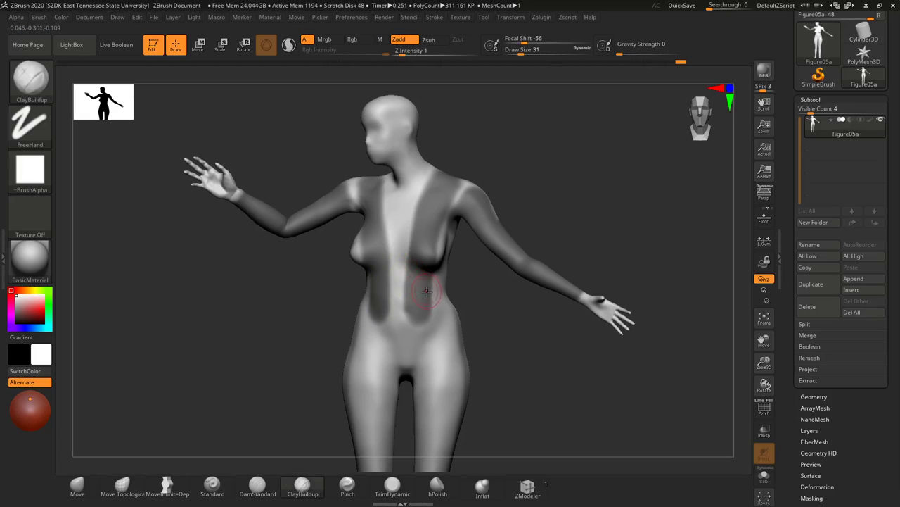
{"action": "left_click_drag", "start_coordinate": [509, 327], "coordinate": [522, 325]}
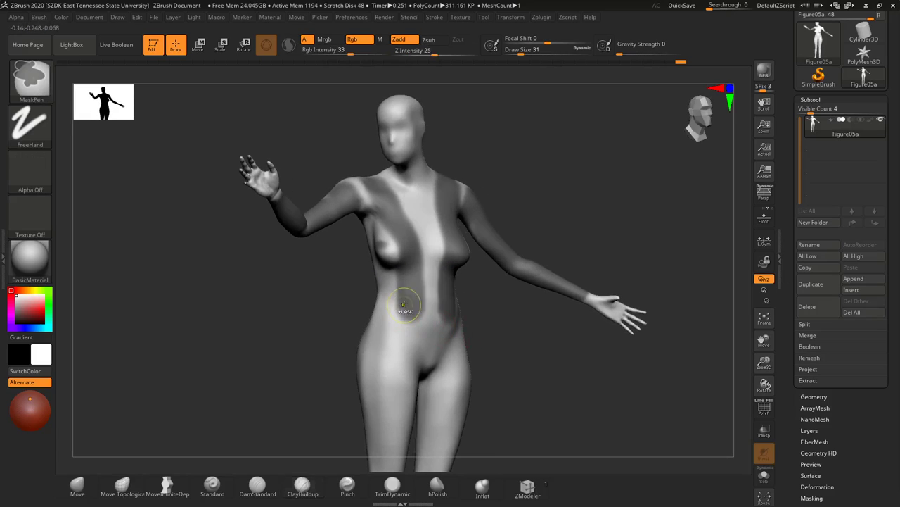
{"action": "mouse_move", "coordinate": [412, 310]}
{"action": "left_mouse_down", "text": "ctrl"}
{"action": "mouse_move", "coordinate": [379, 302]}
{"action": "mouse_move", "coordinate": [391, 255]}
{"action": "mouse_move", "coordinate": [354, 183]}
{"action": "mouse_move", "coordinate": [346, 187]}
{"action": "left_mouse_up", "text": "ctrl"}
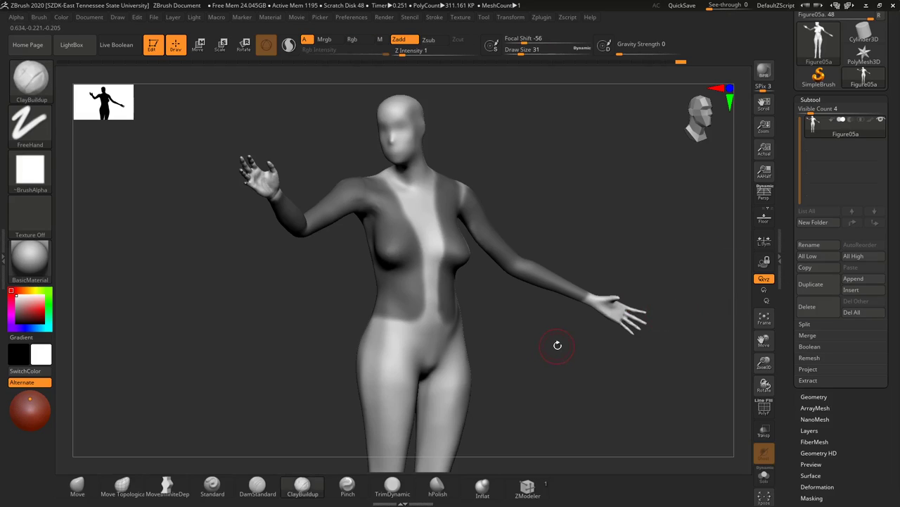
Step: Fill the unmasked gaps at the left armpit and side of the torso with MaskPen, and mask the left shoulder and upper back
{"action": "left_click_drag", "start_coordinate": [550, 338], "coordinate": [521, 341]}
{"action": "key", "text": "ctrl"}
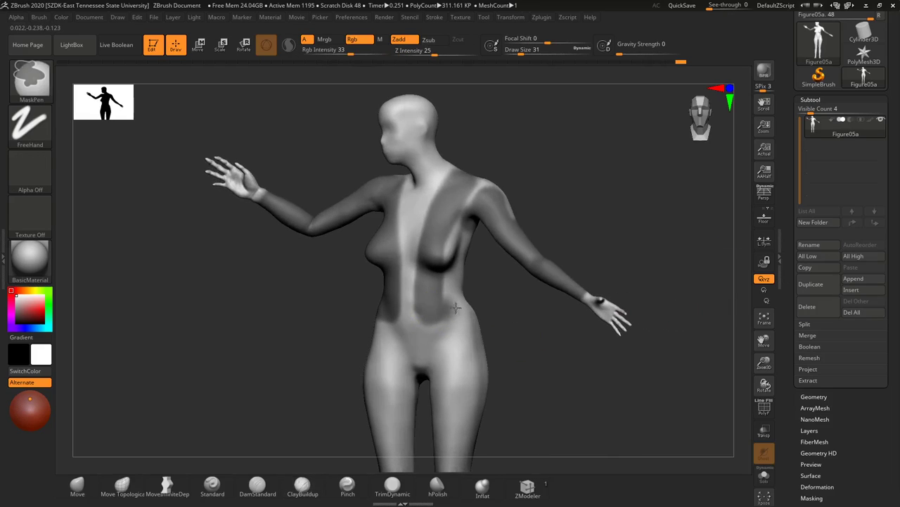
{"action": "mouse_move", "coordinate": [457, 304]}
{"action": "left_mouse_down", "text": "ctrl"}
{"action": "mouse_move", "coordinate": [454, 225]}
{"action": "mouse_move", "coordinate": [480, 183]}
{"action": "mouse_move", "coordinate": [461, 268]}
{"action": "left_mouse_up", "text": "ctrl"}
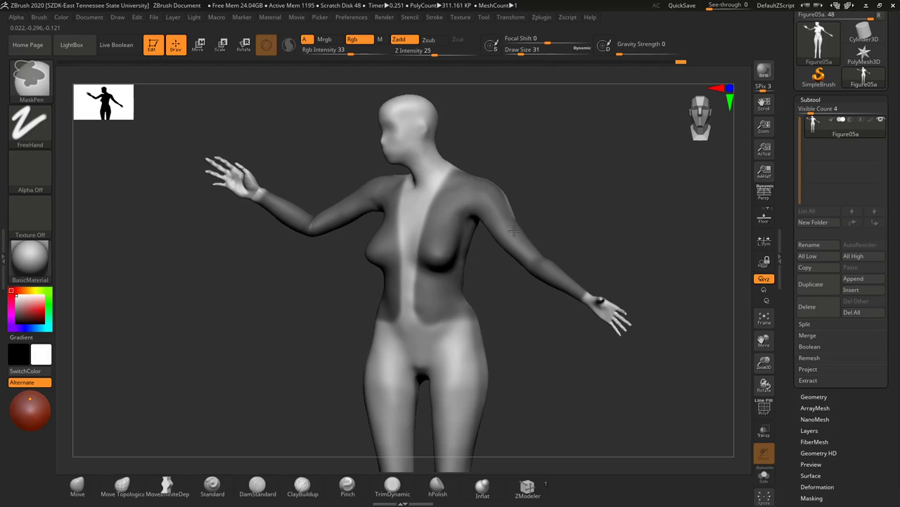
{"action": "left_click_drag", "start_coordinate": [563, 188], "coordinate": [394, 195]}
{"action": "key", "text": "ctrl"}
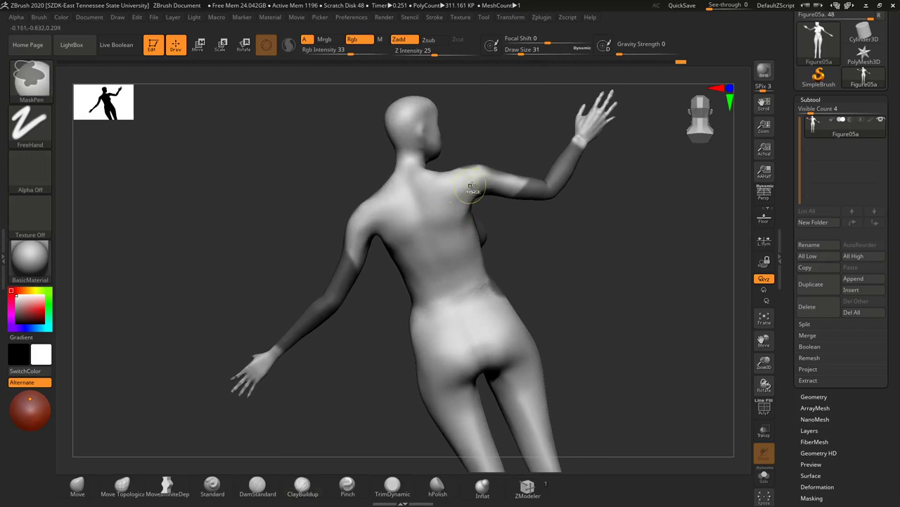
{"action": "mouse_move", "coordinate": [456, 174]}
{"action": "left_mouse_down", "text": "ctrl"}
{"action": "mouse_move", "coordinate": [352, 229]}
{"action": "mouse_move", "coordinate": [344, 264]}
{"action": "mouse_move", "coordinate": [314, 307]}
{"action": "left_mouse_up", "text": "ctrl"}
{"action": "right_click_drag", "start_coordinate": [583, 265], "coordinate": [603, 263]}
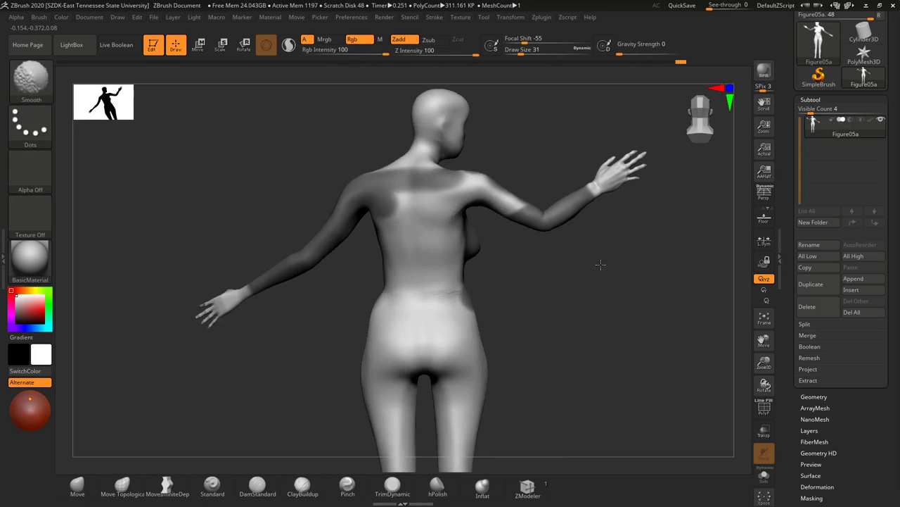
Step: Switch to the MaskLasso brush and mask the rest of the back and the right upper arm down to the waist
{"action": "key", "text": "ctrl"}
{"action": "key", "text": "ctrl+b"}
{"action": "key", "text": "ctrl+m"}
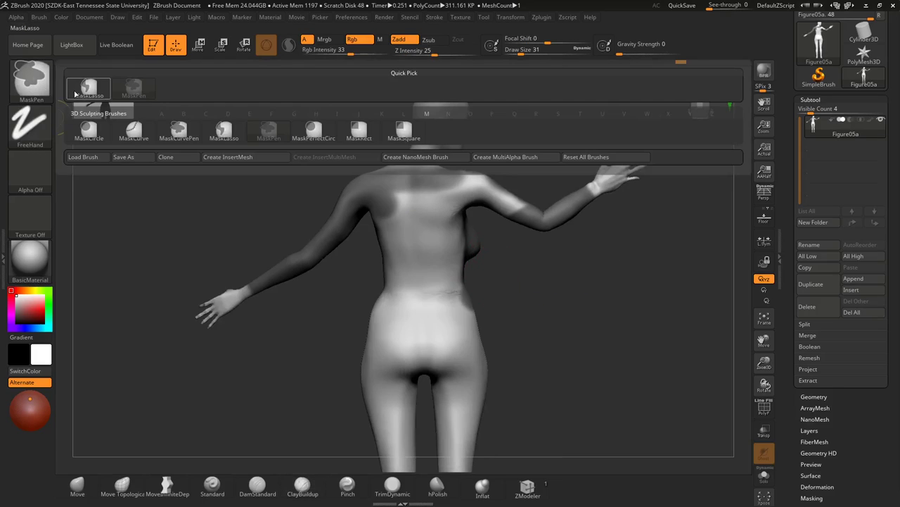
{"action": "key", "text": "ctrl+l"}
{"action": "mouse_move", "coordinate": [500, 305]}
{"action": "left_mouse_down", "text": "ctrl"}
{"action": "mouse_move", "coordinate": [352, 305]}
{"action": "mouse_move", "coordinate": [352, 215]}
{"action": "mouse_move", "coordinate": [470, 208]}
{"action": "left_mouse_up", "text": "ctrl"}
{"action": "mouse_move", "coordinate": [488, 240]}
{"action": "left_mouse_down", "text": "ctrl"}
{"action": "mouse_move", "coordinate": [445, 259]}
{"action": "mouse_move", "coordinate": [350, 184]}
{"action": "mouse_move", "coordinate": [370, 173]}
{"action": "mouse_move", "coordinate": [494, 172]}
{"action": "mouse_move", "coordinate": [556, 211]}
{"action": "mouse_move", "coordinate": [522, 263]}
{"action": "left_mouse_up", "text": "ctrl"}
{"action": "mouse_move", "coordinate": [531, 172]}
{"action": "left_mouse_down", "text": "ctrl"}
{"action": "mouse_move", "coordinate": [448, 169]}
{"action": "mouse_move", "coordinate": [487, 183]}
{"action": "mouse_move", "coordinate": [528, 173]}
{"action": "mouse_move", "coordinate": [465, 143]}
{"action": "mouse_move", "coordinate": [375, 137]}
{"action": "mouse_move", "coordinate": [484, 201]}
{"action": "mouse_move", "coordinate": [472, 151]}
{"action": "left_mouse_up", "text": "ctrl"}
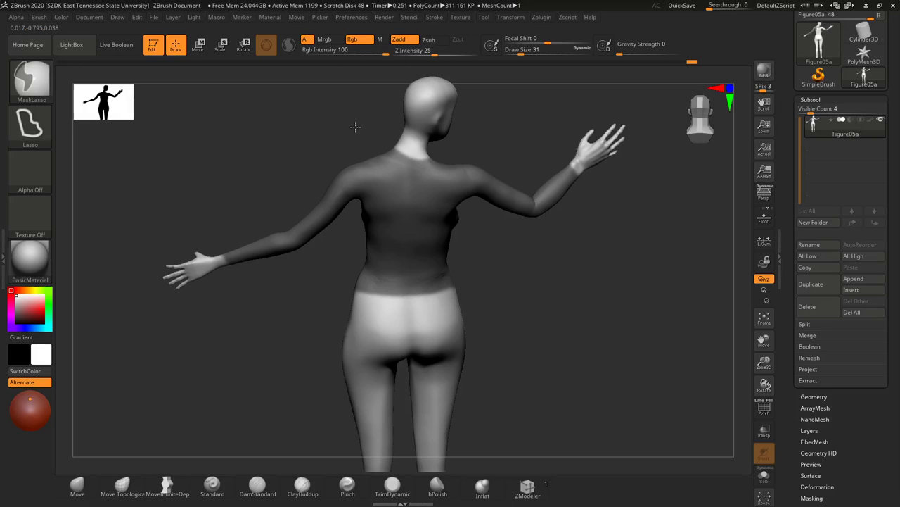
Step: Clear the mask around the neck with the lasso and trim the mask's lower edge straight across the waist
{"action": "mouse_move", "coordinate": [357, 127]}
{"action": "left_mouse_down", "text": "ctrl"}
{"action": "mouse_move", "coordinate": [435, 171]}
{"action": "mouse_move", "coordinate": [490, 100]}
{"action": "left_mouse_up", "text": "ctrl"}
{"action": "mouse_move", "coordinate": [515, 241]}
{"action": "left_mouse_down"}
{"action": "mouse_move", "coordinate": [479, 211]}
{"action": "mouse_move", "coordinate": [450, 204]}
{"action": "mouse_move", "coordinate": [425, 228]}
{"action": "left_mouse_up"}
{"action": "mouse_move", "coordinate": [483, 299]}
{"action": "left_mouse_down"}
{"action": "mouse_move", "coordinate": [577, 328]}
{"action": "mouse_move", "coordinate": [565, 333]}
{"action": "left_mouse_up"}
{"action": "mouse_move", "coordinate": [408, 275]}
{"action": "left_mouse_down", "text": "ctrl"}
{"action": "mouse_move", "coordinate": [555, 299]}
{"action": "mouse_move", "coordinate": [524, 320]}
{"action": "mouse_move", "coordinate": [450, 322]}
{"action": "mouse_move", "coordinate": [411, 276]}
{"action": "left_mouse_up", "text": "ctrl"}
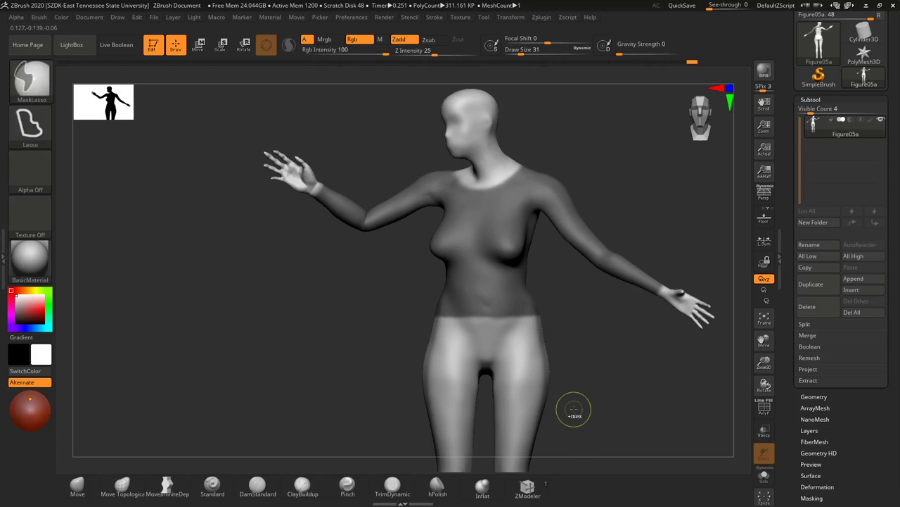
{"action": "mouse_move", "coordinate": [572, 408]}
{"action": "left_mouse_down", "text": "ctrl"}
{"action": "mouse_move", "coordinate": [517, 415]}
{"action": "mouse_move", "coordinate": [415, 322]}
{"action": "mouse_move", "coordinate": [433, 288]}
{"action": "mouse_move", "coordinate": [579, 285]}
{"action": "left_mouse_up", "text": "ctrl"}
{"action": "mouse_move", "coordinate": [628, 358]}
{"action": "left_mouse_down"}
{"action": "mouse_move", "coordinate": [549, 363]}
{"action": "mouse_move", "coordinate": [648, 362]}
{"action": "mouse_move", "coordinate": [635, 362]}
{"action": "left_mouse_up"}
{"action": "left_click_drag", "start_coordinate": [570, 278], "coordinate": [525, 197]}
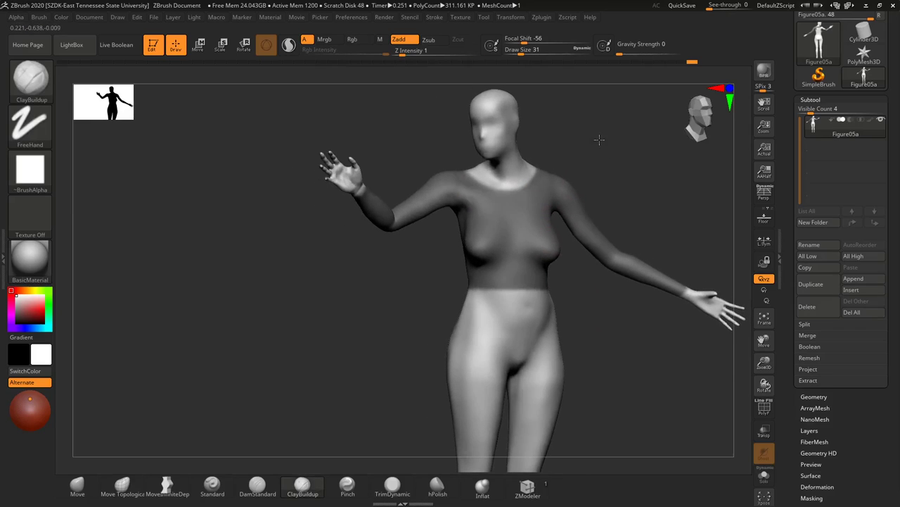
Step: Switch to the MaskPen brush and erase a vertical strip of mask down the centre of the chest for the jacket opening
{"action": "key", "text": "ctrl"}
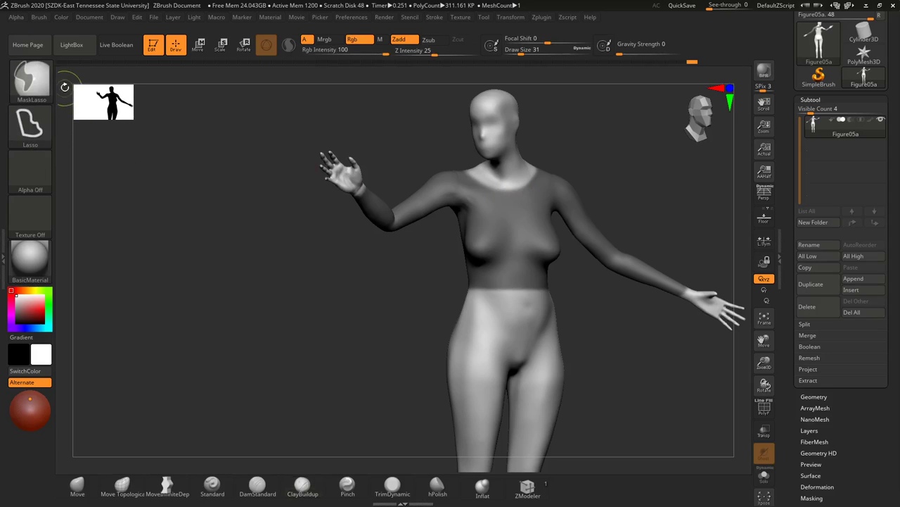
{"action": "left_click", "coordinate": [30, 79], "text": "ctrl"}
{"action": "left_click", "coordinate": [125, 94], "text": "ctrl"}
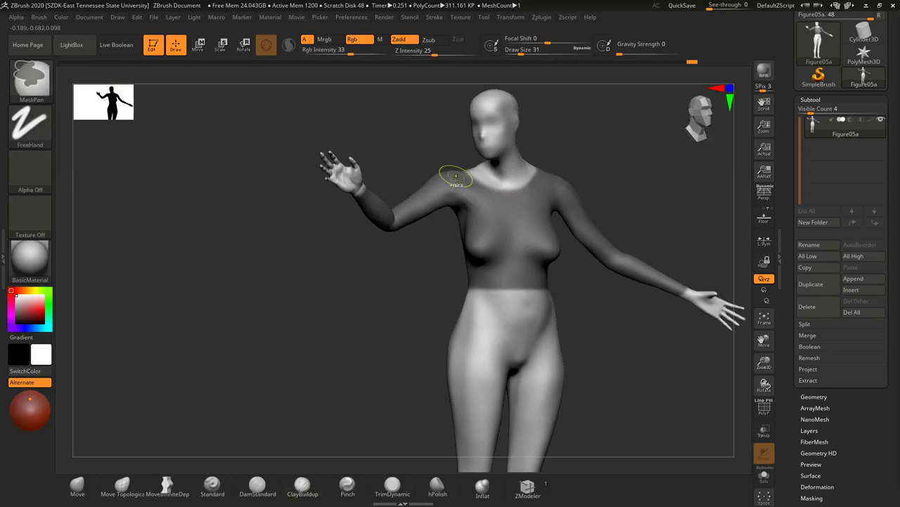
{"action": "left_click_drag", "start_coordinate": [580, 302], "coordinate": [612, 316]}
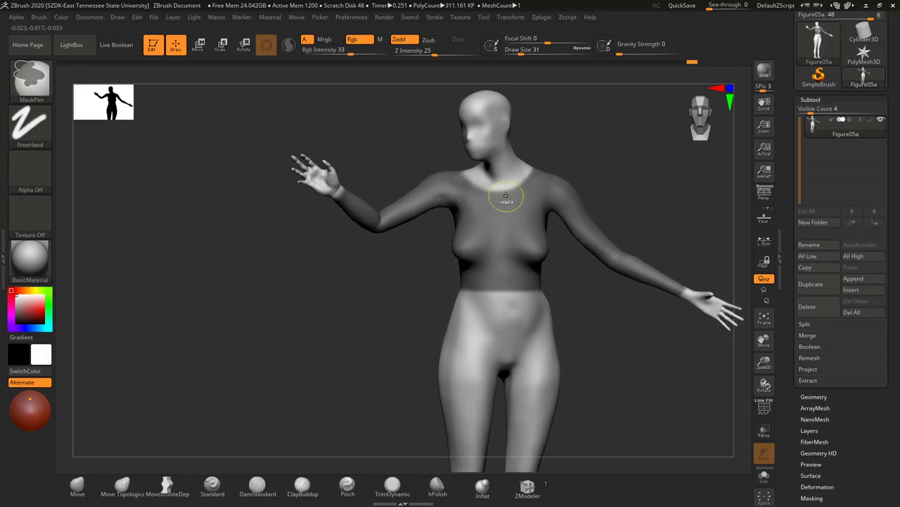
{"action": "left_click_drag", "start_coordinate": [498, 186], "coordinate": [500, 304], "text": "ctrl"}
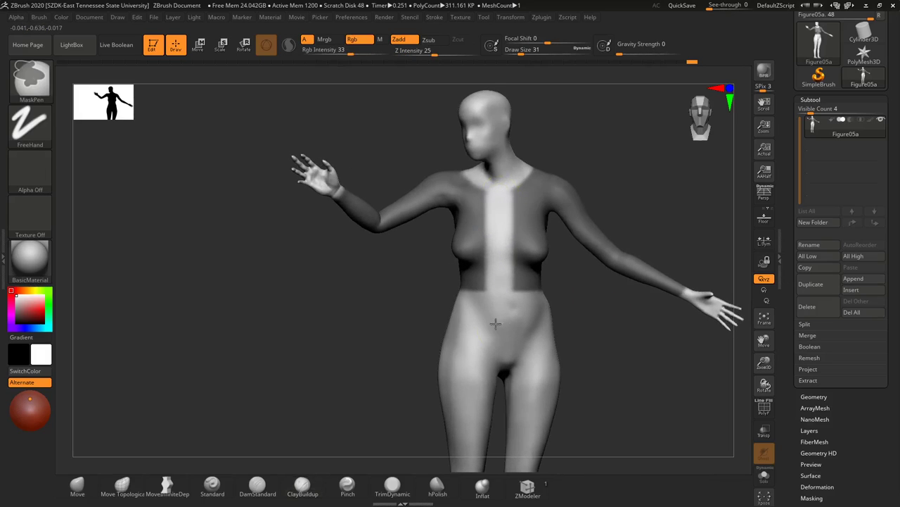
{"action": "mouse_move", "coordinate": [577, 301]}
{"action": "left_mouse_down"}
{"action": "mouse_move", "coordinate": [562, 352]}
{"action": "mouse_move", "coordinate": [612, 114]}
{"action": "mouse_move", "coordinate": [612, 126]}
{"action": "mouse_move", "coordinate": [676, 115]}
{"action": "mouse_move", "coordinate": [641, 147]}
{"action": "mouse_move", "coordinate": [629, 235]}
{"action": "mouse_move", "coordinate": [562, 218]}
{"action": "left_mouse_up"}
Step: Reduce the draw size to 13 and clean up the mask edge around the neckline with MaskPen
{"action": "key", "text": "s"}
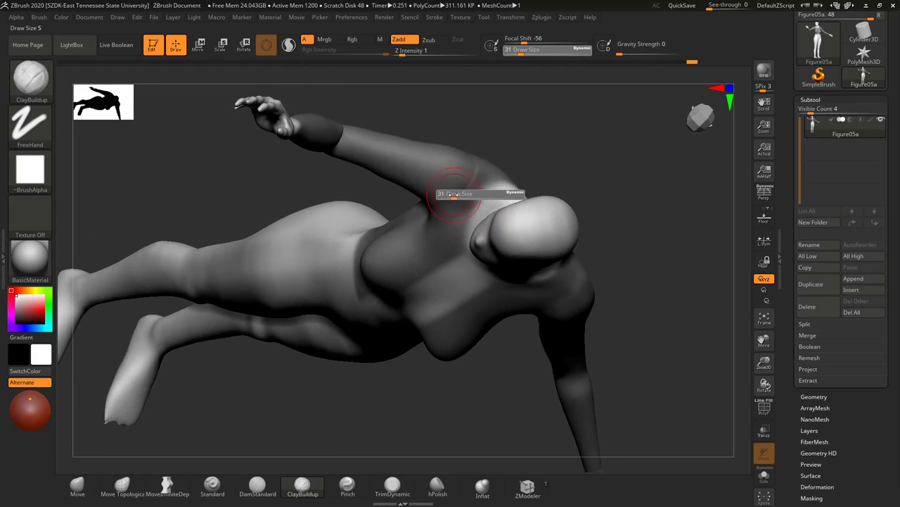
{"action": "left_click", "coordinate": [448, 194]}
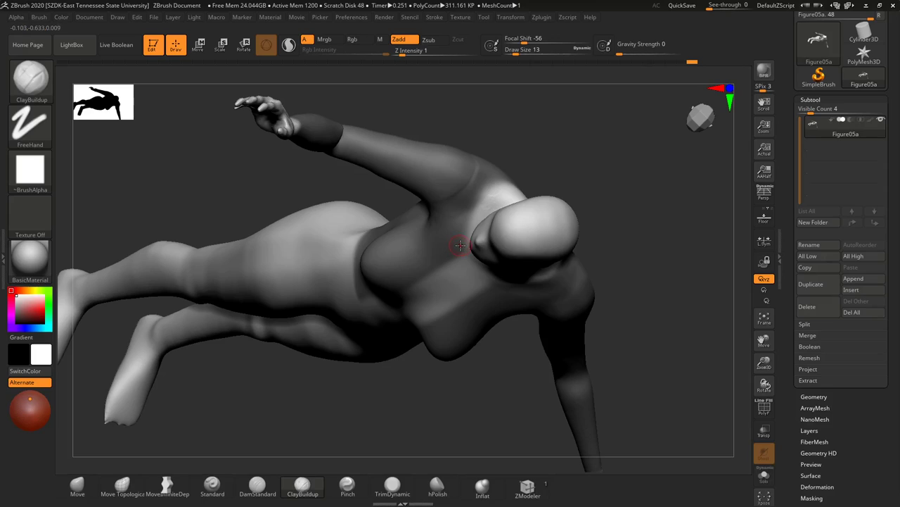
{"action": "key", "text": "ctrl"}
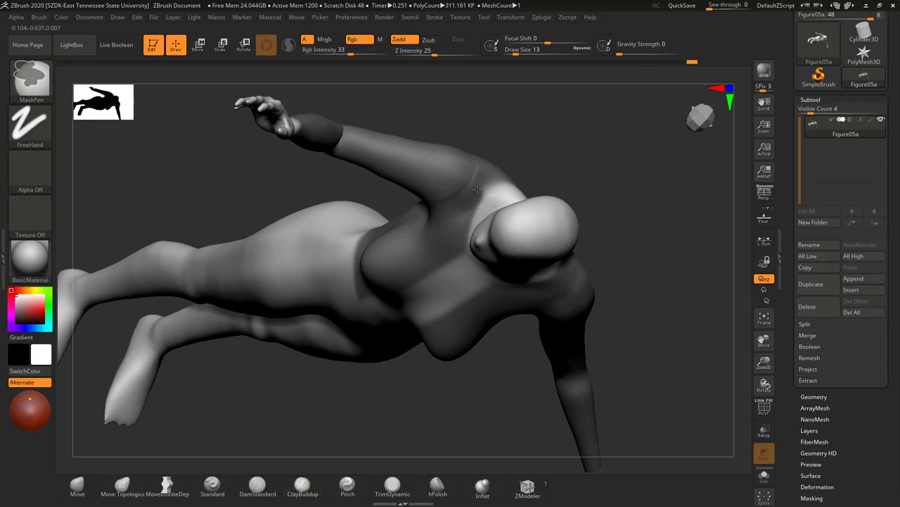
{"action": "mouse_move", "coordinate": [627, 176]}
{"action": "left_mouse_down"}
{"action": "mouse_move", "coordinate": [603, 117]}
{"action": "mouse_move", "coordinate": [637, 197]}
{"action": "mouse_move", "coordinate": [653, 204]}
{"action": "left_mouse_up"}
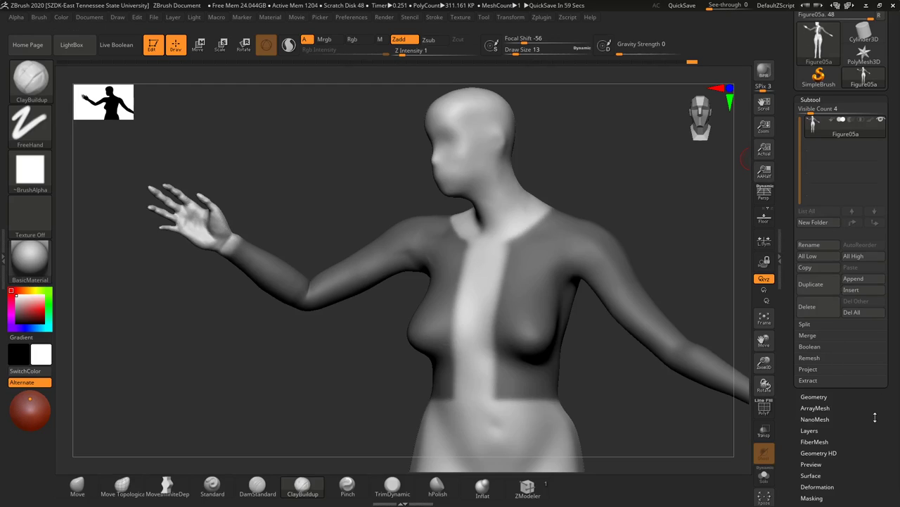
Step: Open the subtool's Extract settings and set the surface smoothness (S Smt) to 10
{"action": "scroll", "coordinate": [875, 418], "scroll_direction": "up", "scroll_amount": 2}
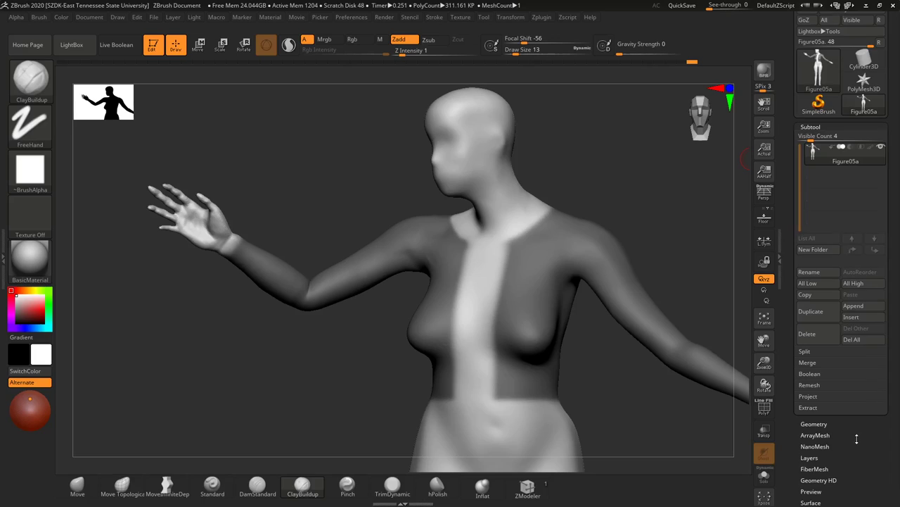
{"action": "scroll", "coordinate": [857, 438], "scroll_direction": "down", "scroll_amount": 5}
{"action": "left_click", "coordinate": [807, 327]}
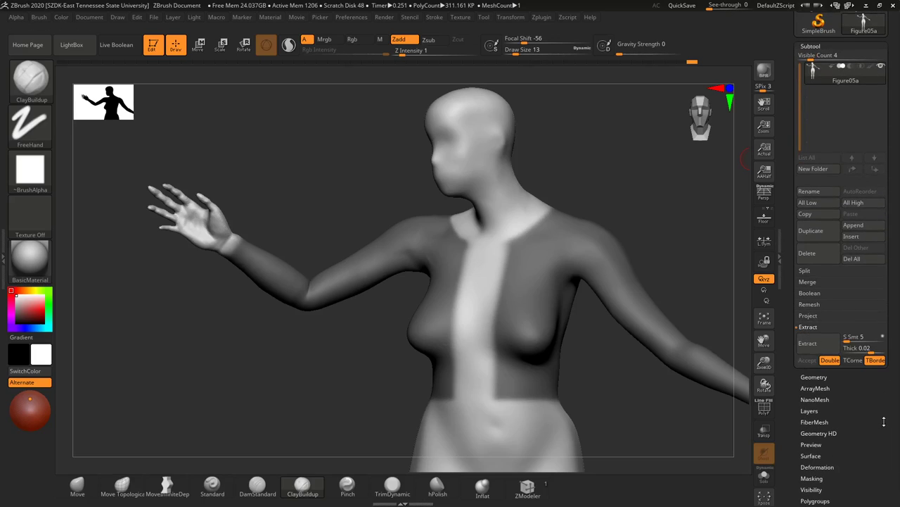
{"action": "scroll", "coordinate": [883, 421], "scroll_direction": "down", "scroll_amount": 3}
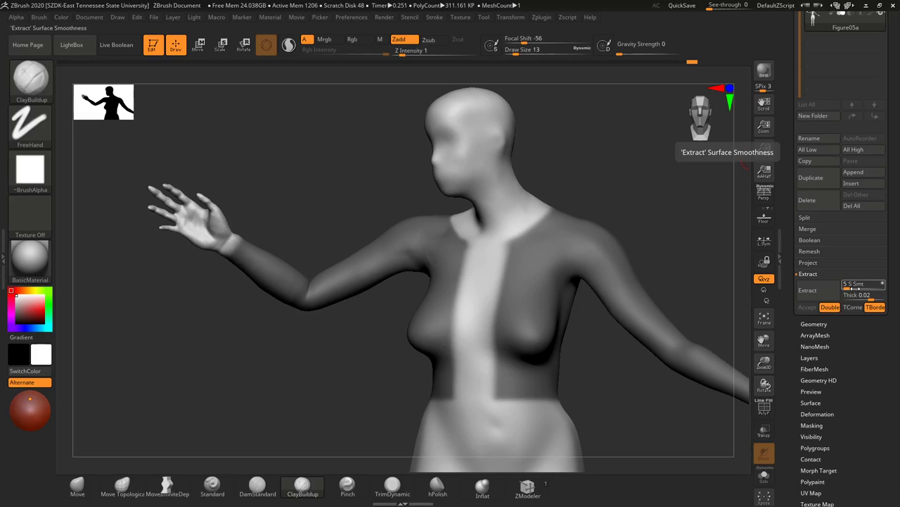
{"action": "mouse_move", "coordinate": [607, 411]}
{"action": "left_mouse_down", "text": "alt"}
{"action": "mouse_move", "coordinate": [556, 313]}
{"action": "mouse_move", "coordinate": [547, 401]}
{"action": "left_mouse_up", "text": "alt"}
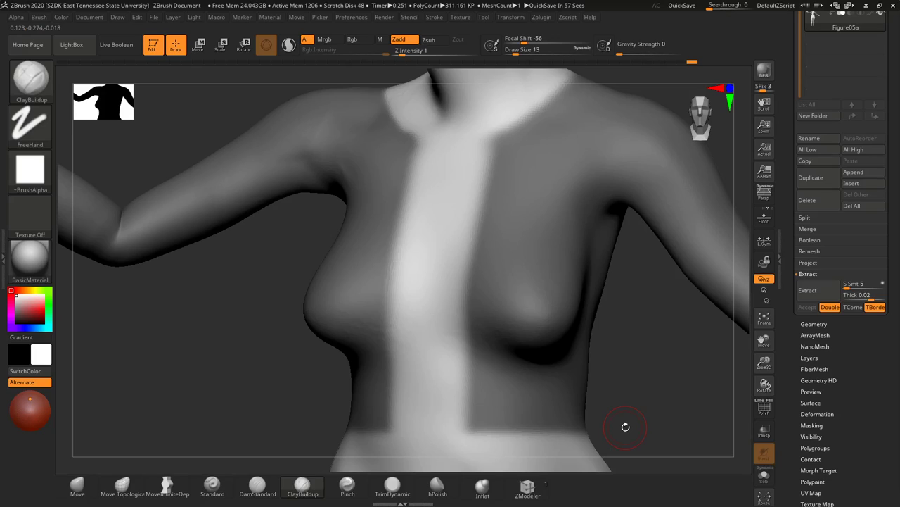
{"action": "left_click", "coordinate": [853, 284]}
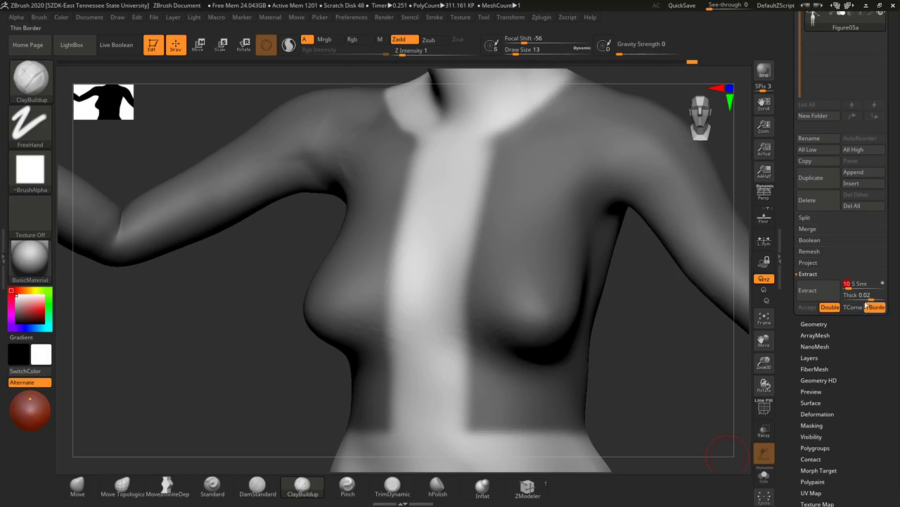
{"action": "left_click", "coordinate": [857, 295]}
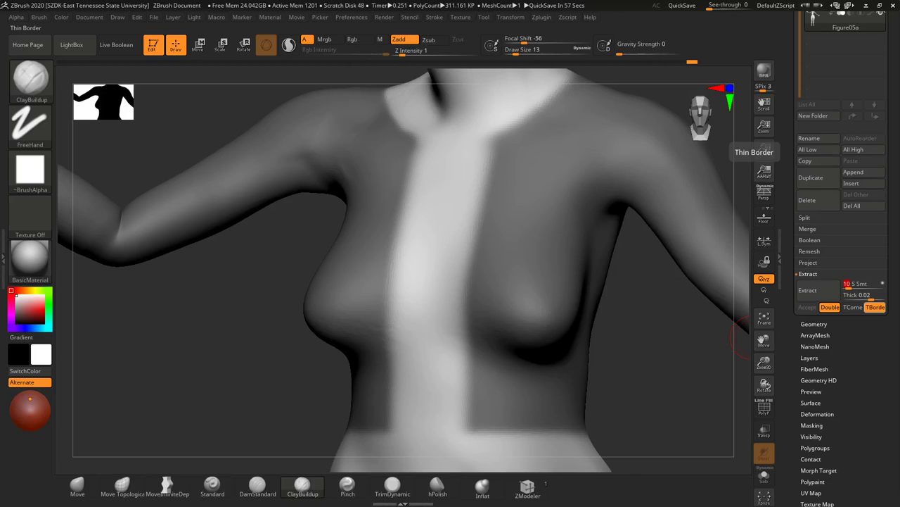
Step: Check the puffer jacket in the reference photo, and preview the jacket extraction at a thickness of 0.02
{"action": "left_click_drag", "start_coordinate": [899, 120], "coordinate": [305, 88]}
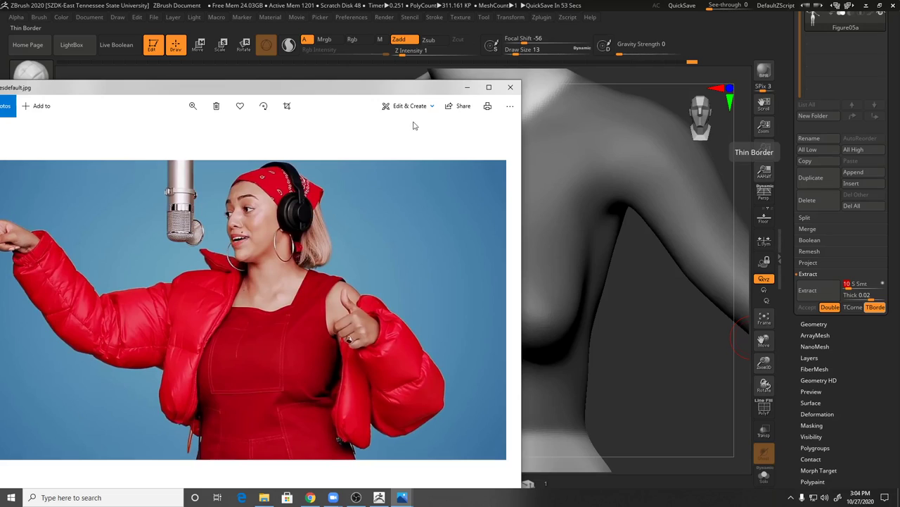
{"action": "left_click_drag", "start_coordinate": [413, 88], "coordinate": [899, 113]}
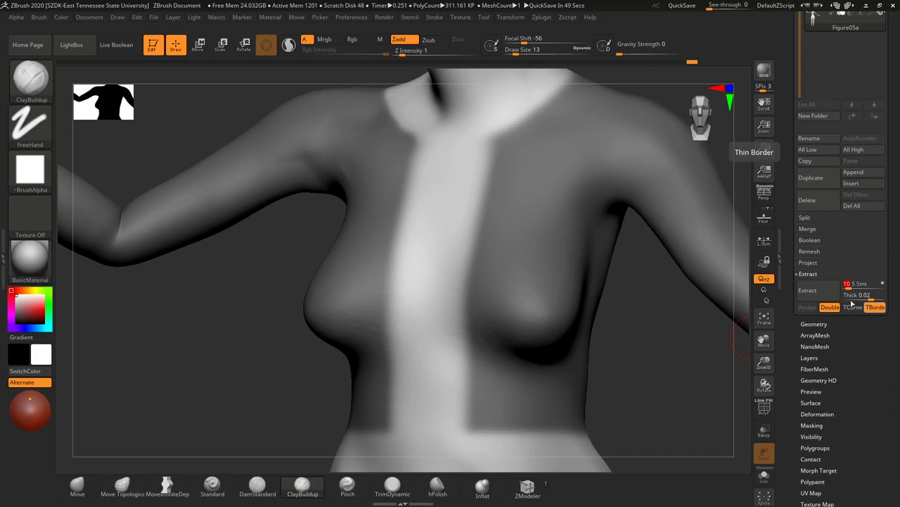
{"action": "left_click", "coordinate": [825, 297]}
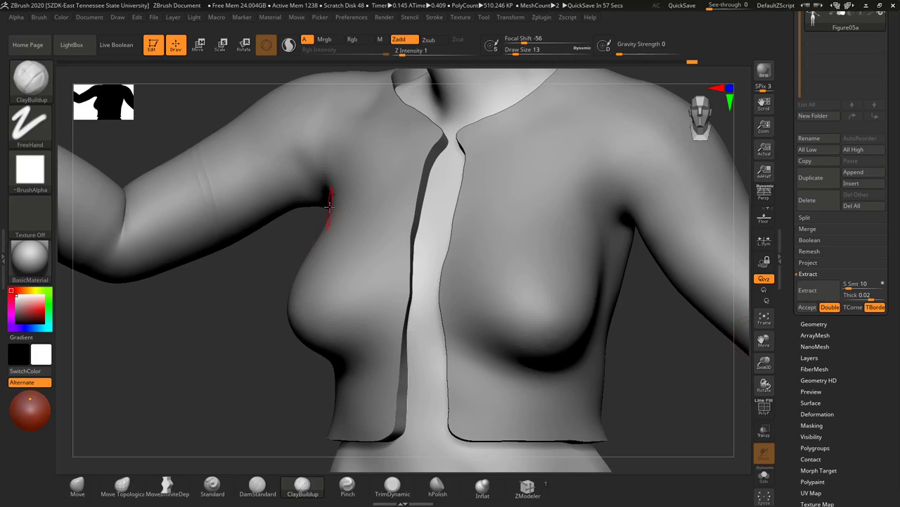
{"action": "left_click", "coordinate": [679, 382]}
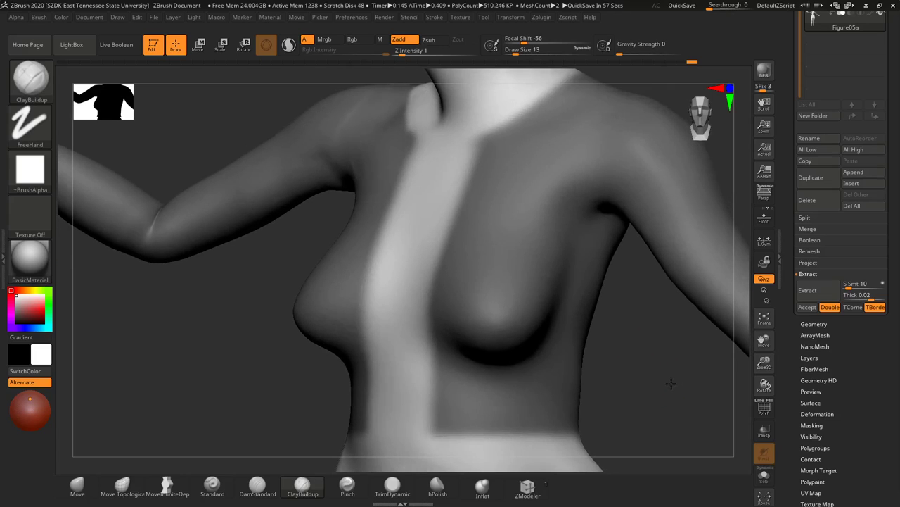
{"action": "left_click", "coordinate": [825, 308]}
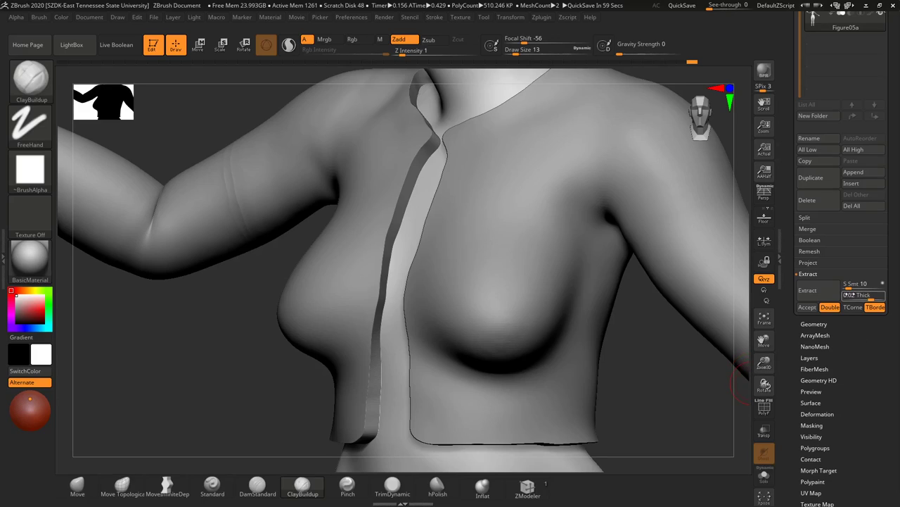
Step: Try extracting the jacket with a thickness of 0.01 and inspect its front edges
{"action": "left_click", "coordinate": [848, 295]}
{"action": "type", "text": ".0"}
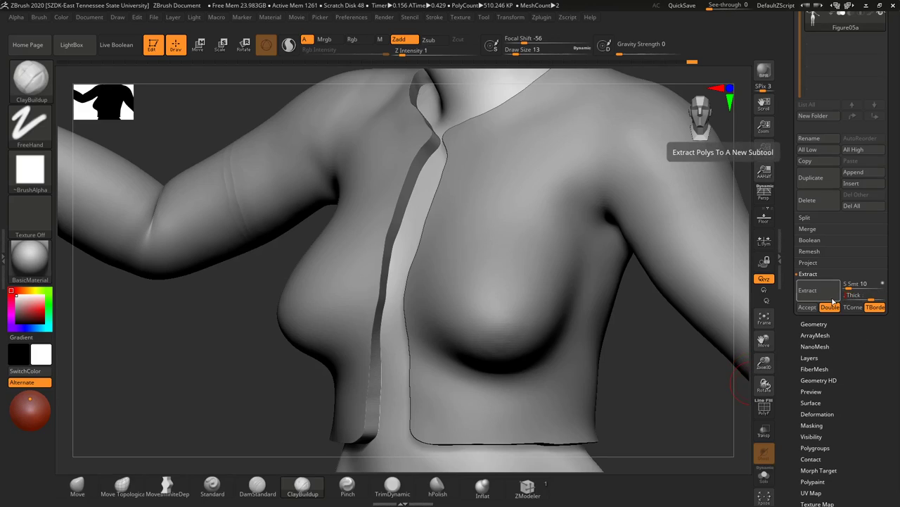
{"action": "left_click", "coordinate": [830, 297]}
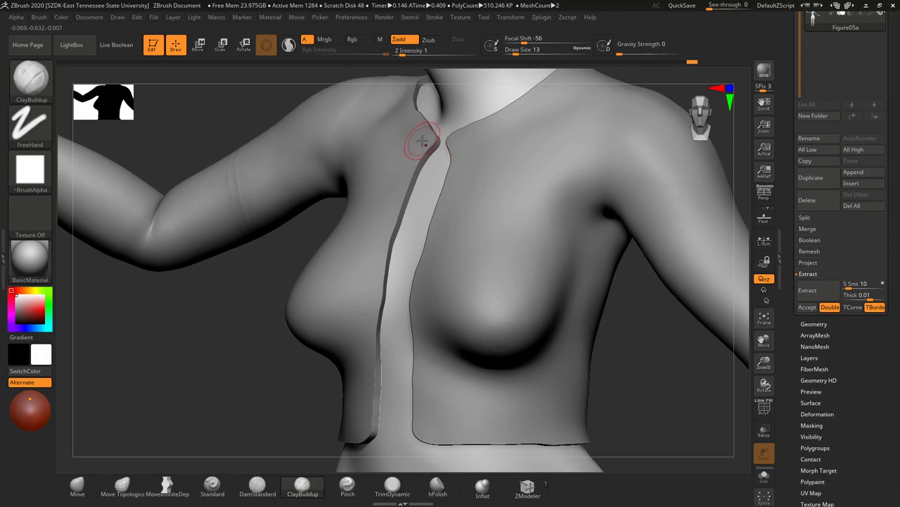
{"action": "left_click_drag", "start_coordinate": [431, 151], "coordinate": [391, 419]}
Step: Set the extraction thickness to 0.0253, extract the masked jacket and accept it as a new subtool
{"action": "left_click", "coordinate": [860, 296]}
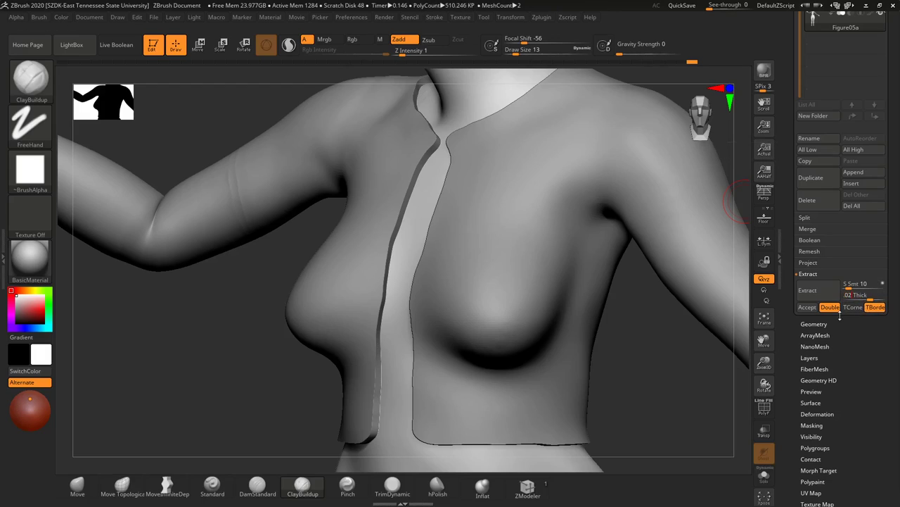
{"action": "key", "text": "Return"}
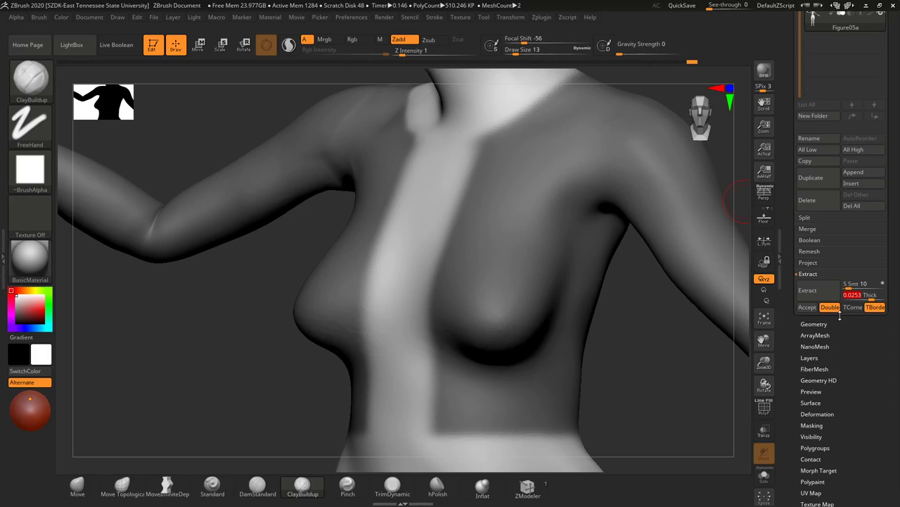
{"action": "left_click", "coordinate": [825, 290]}
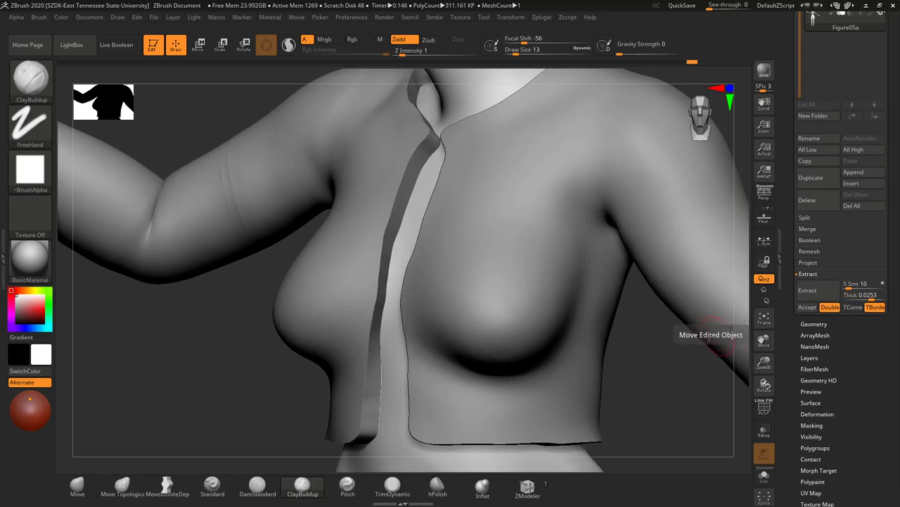
{"action": "left_click_drag", "start_coordinate": [661, 344], "coordinate": [601, 292], "text": "alt"}
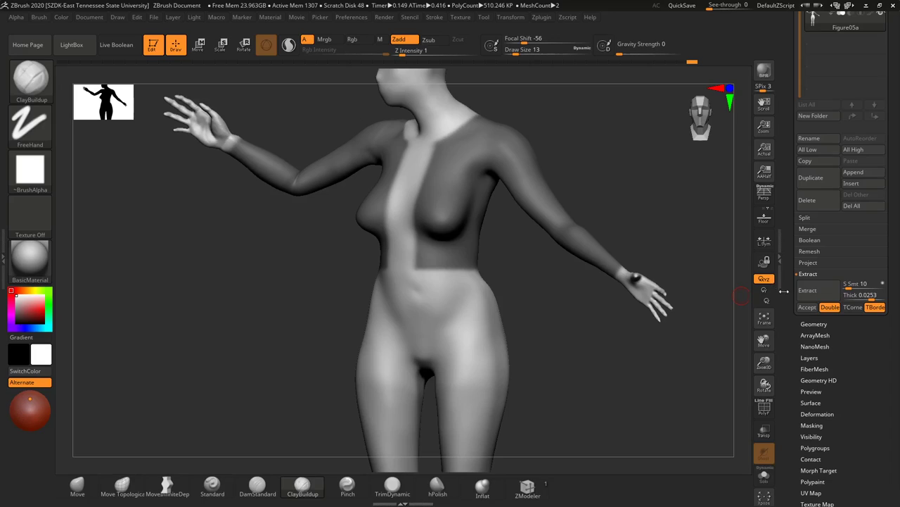
{"action": "left_click", "coordinate": [808, 290]}
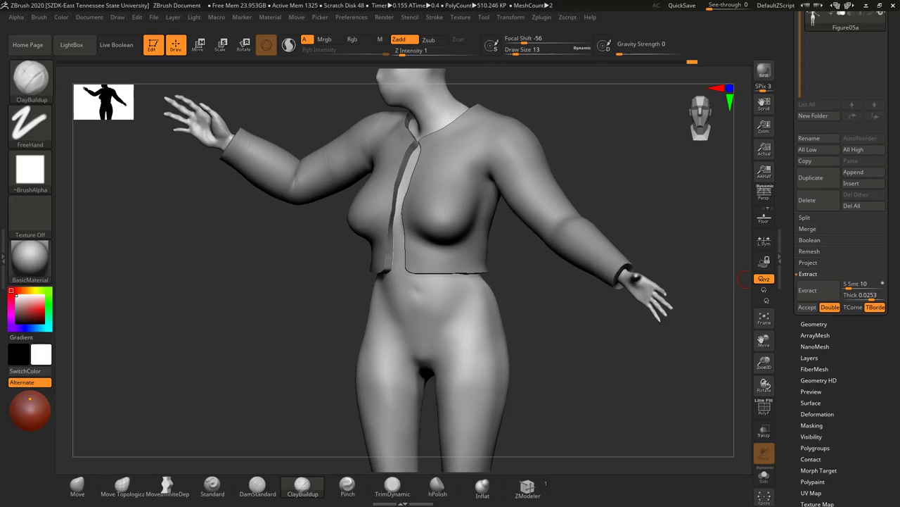
{"action": "left_click", "coordinate": [808, 307]}
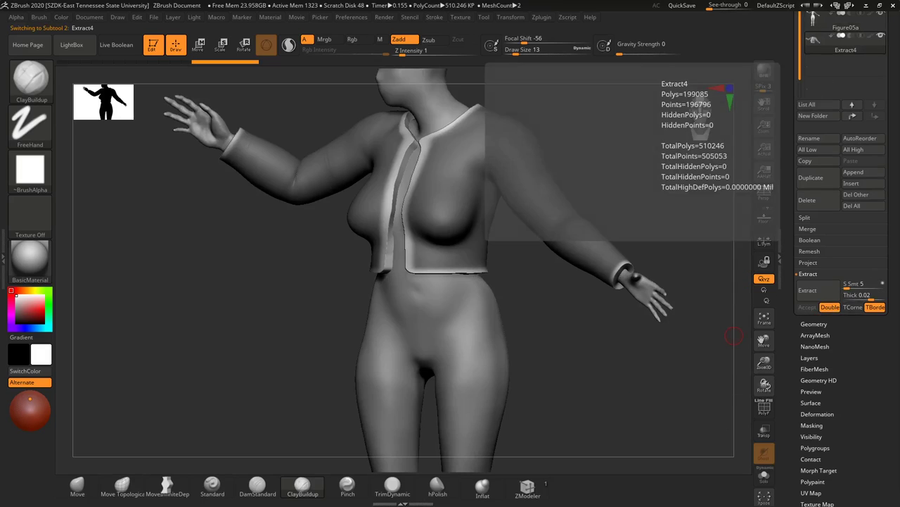
Step: Clear the mask from the extracted jacket subtool
{"action": "scroll", "coordinate": [893, 165], "scroll_direction": "up", "scroll_amount": 5}
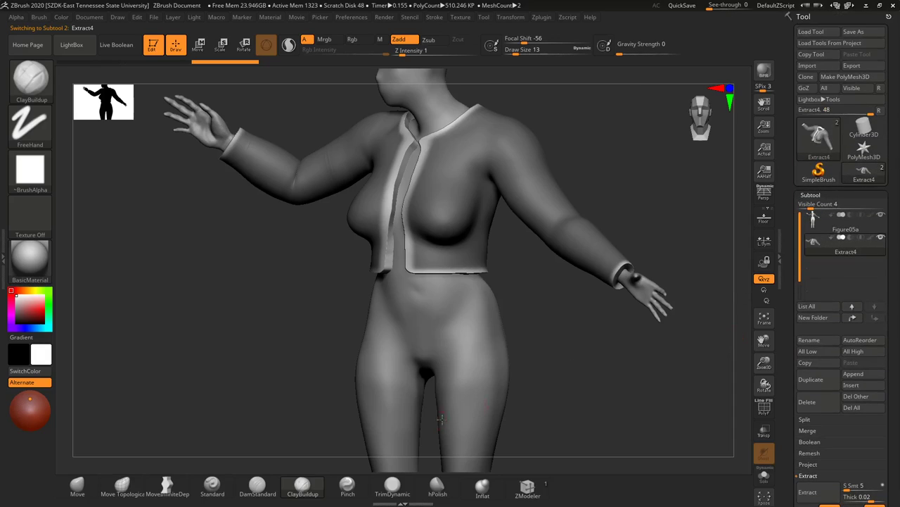
{"action": "left_click_drag", "start_coordinate": [558, 293], "coordinate": [565, 426], "text": "ctrl"}
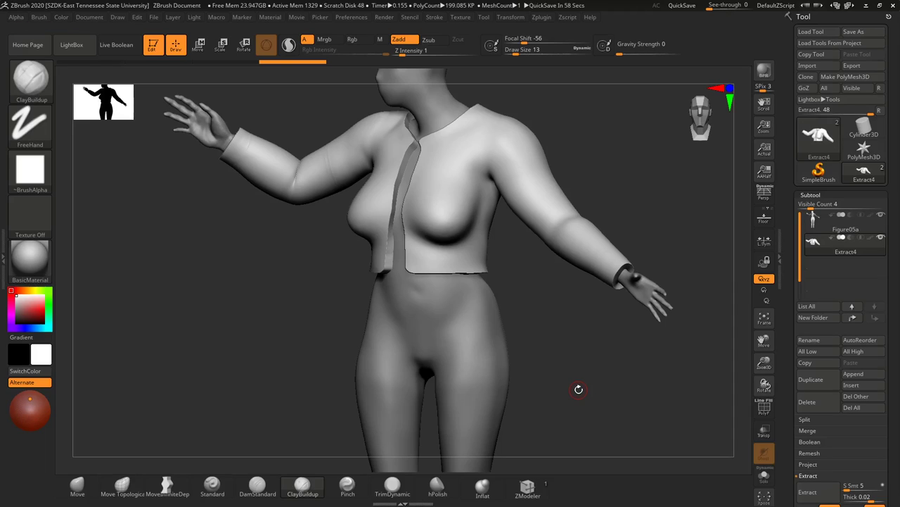
{"action": "left_click_drag", "start_coordinate": [559, 300], "coordinate": [350, 176]}
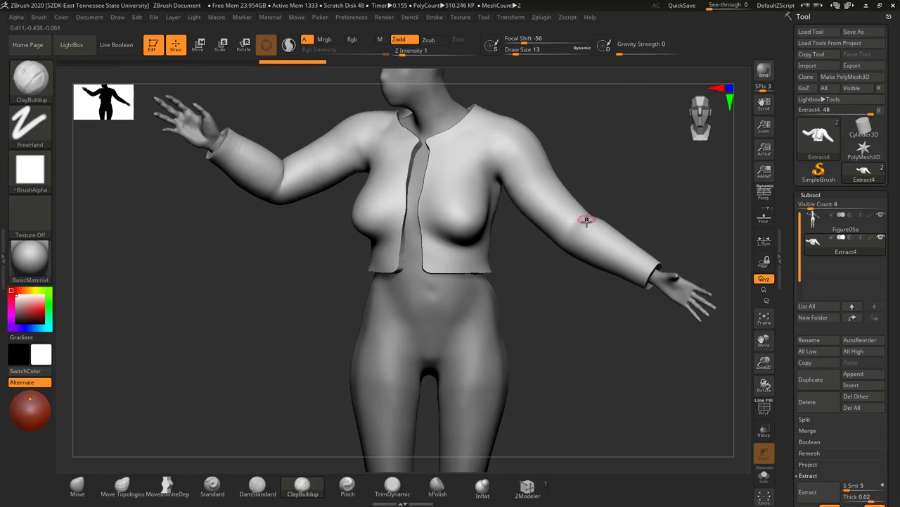
Step: Check the extracted jacket's polygroups and wireframe, and return to the plain shaded display
{"action": "scroll", "coordinate": [833, 363], "scroll_direction": "down", "scroll_amount": 3}
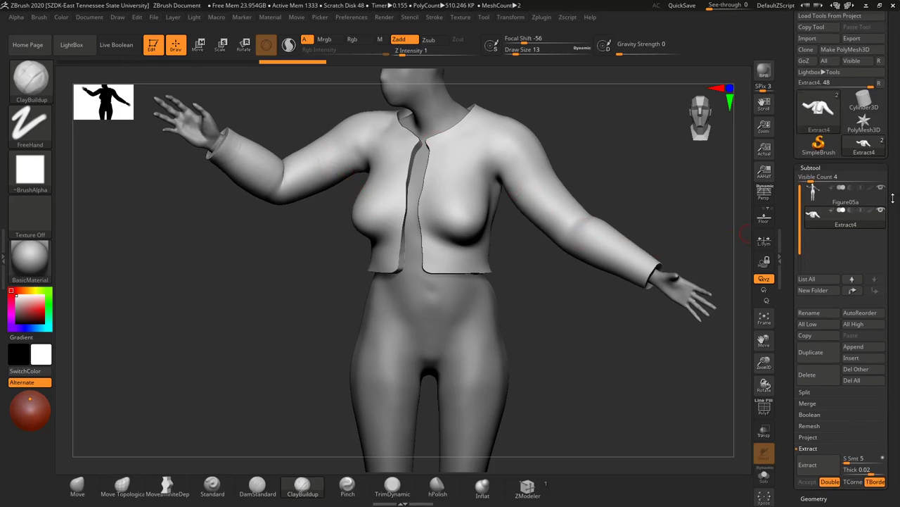
{"action": "left_click", "coordinate": [764, 408]}
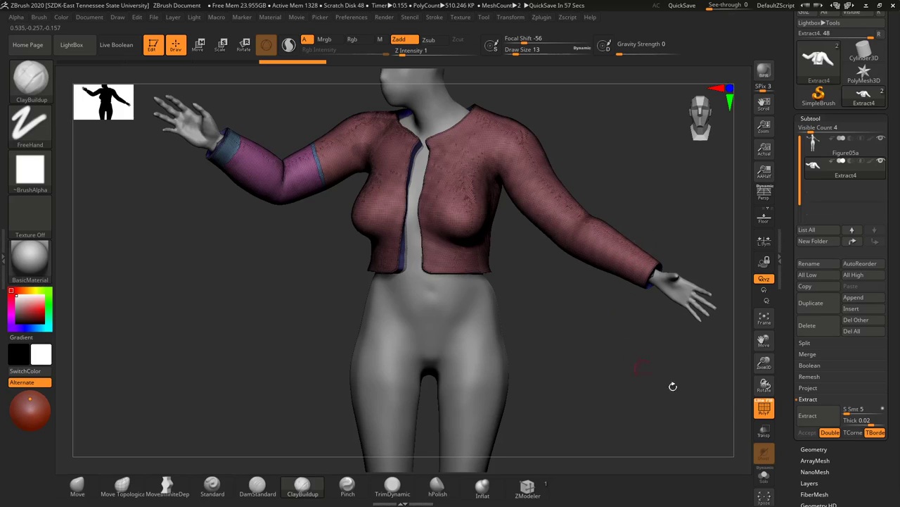
{"action": "left_click", "coordinate": [767, 408]}
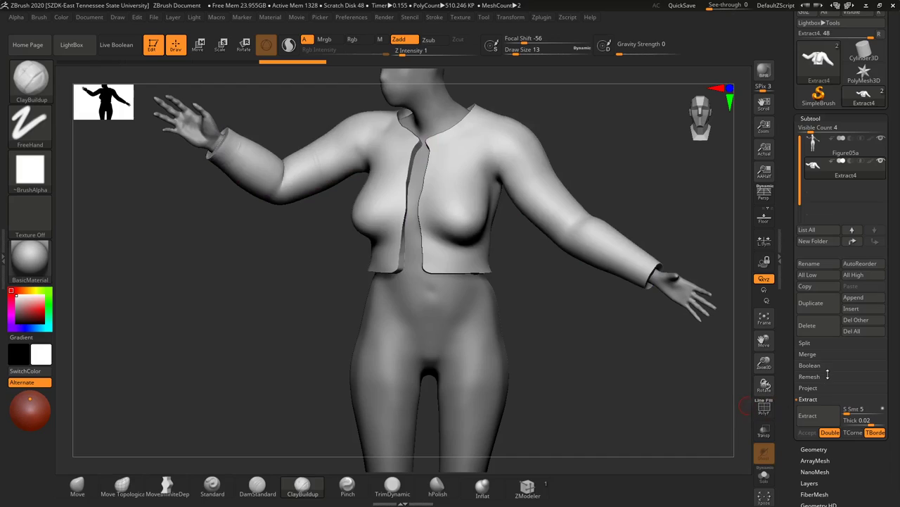
Step: Save the tool with the extracted jacket as a new ZTool file named Figure05b
{"action": "left_click", "coordinate": [832, 118]}
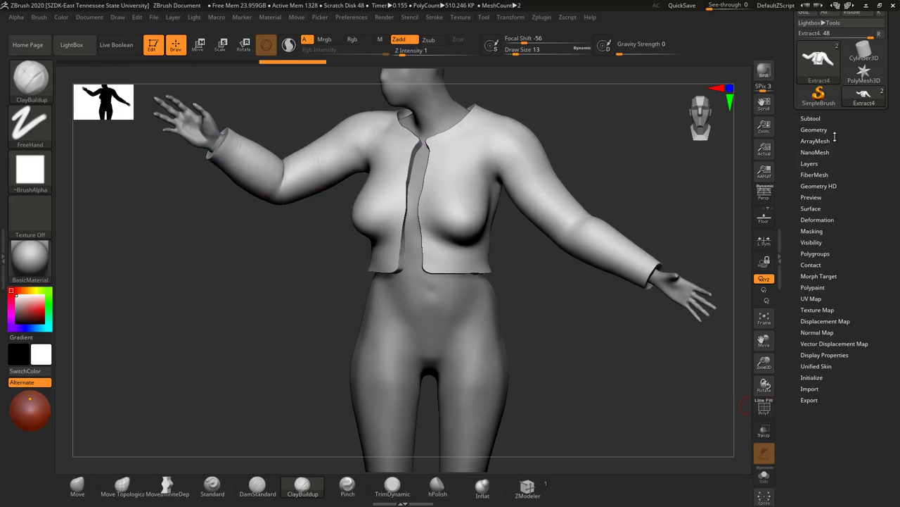
{"action": "key", "text": "ctrl+shift"}
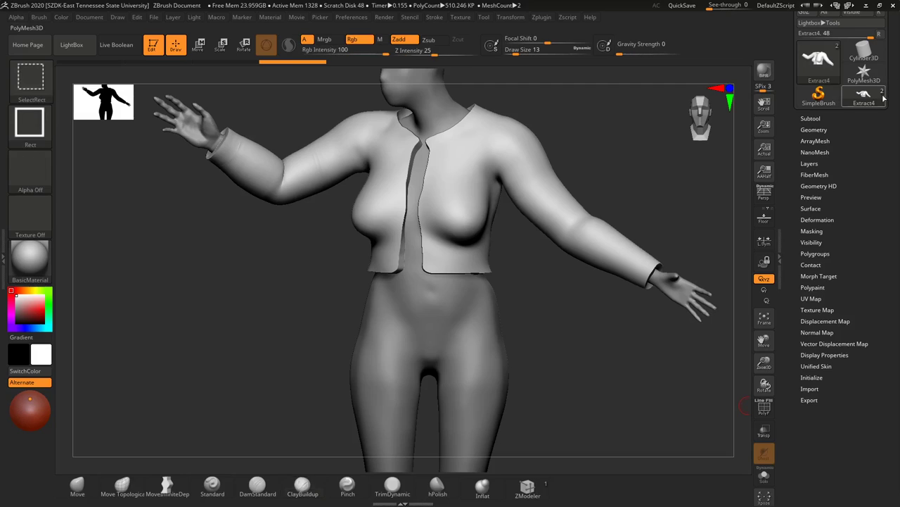
{"action": "key", "text": "ctrl+s"}
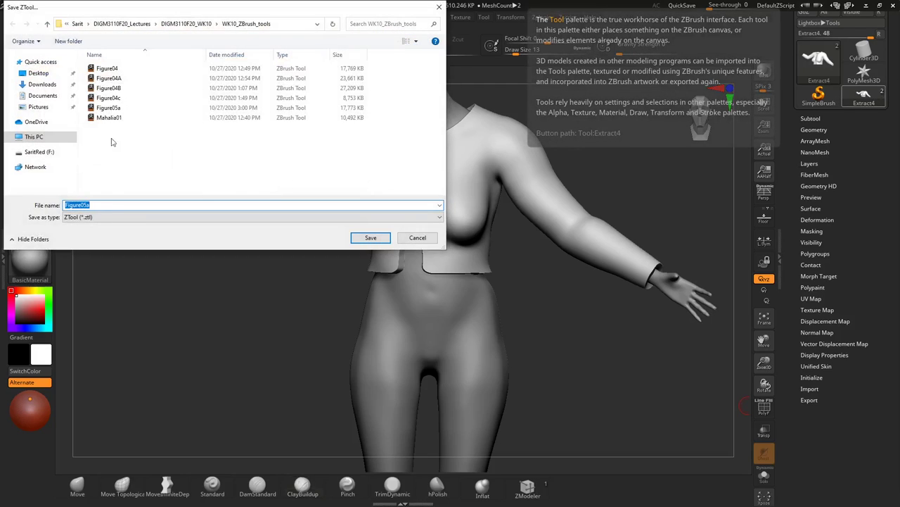
{"action": "left_click", "coordinate": [92, 204]}
{"action": "type", "text": "b"}
{"action": "left_click", "coordinate": [380, 237]}
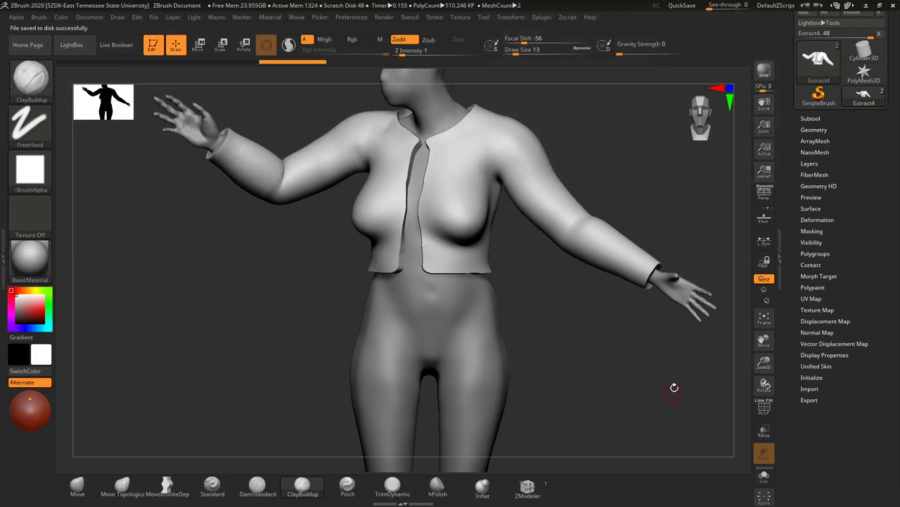
Step: Remesh the jacket subtool with DynaMesh at Resolution 400, lowering the Blur setting
{"action": "scroll", "coordinate": [809, 243], "scroll_direction": "up", "scroll_amount": 3}
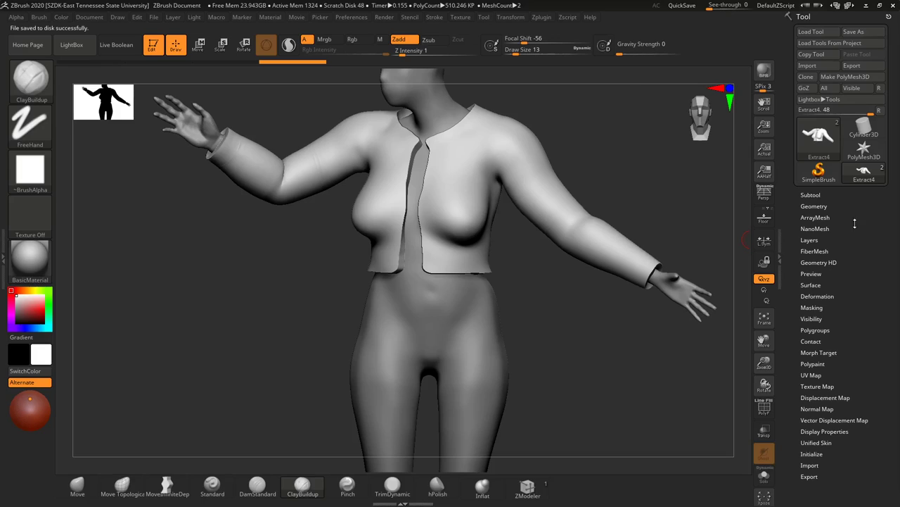
{"action": "left_click", "coordinate": [812, 195]}
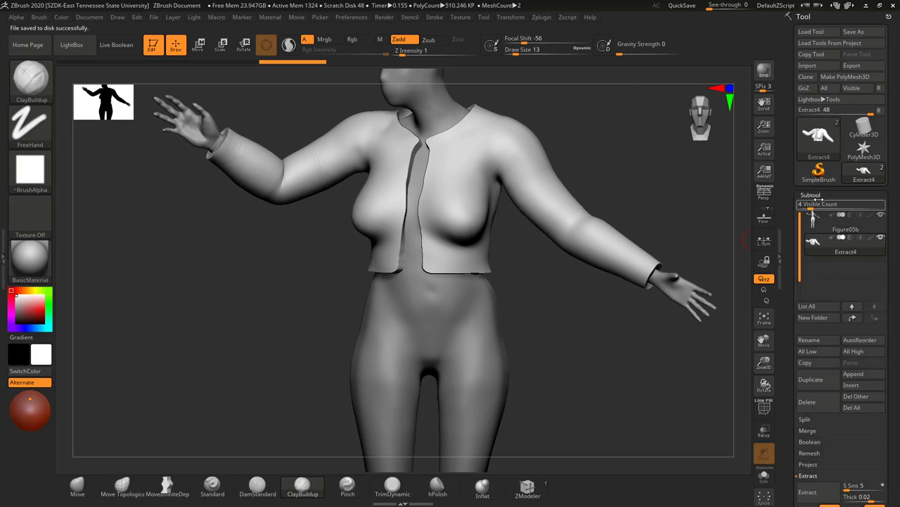
{"action": "mouse_move", "coordinate": [815, 255]}
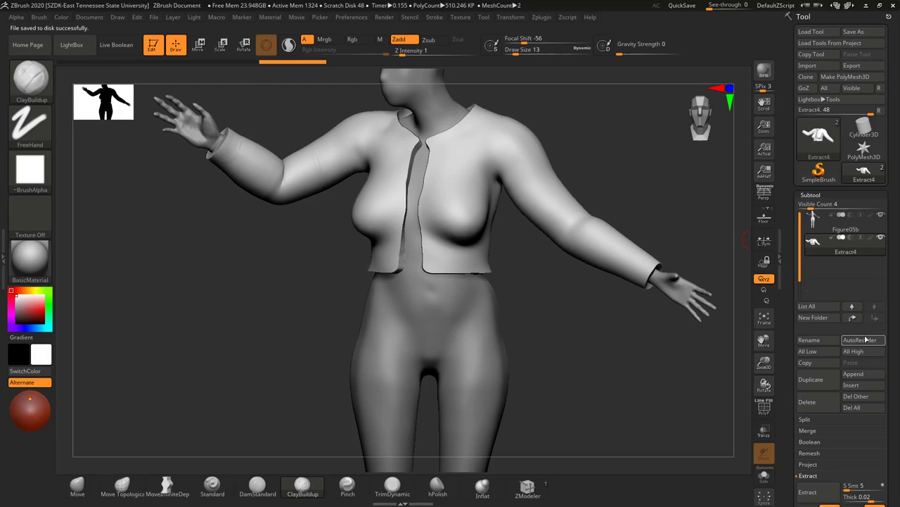
{"action": "scroll", "coordinate": [892, 328], "scroll_direction": "down", "scroll_amount": 4}
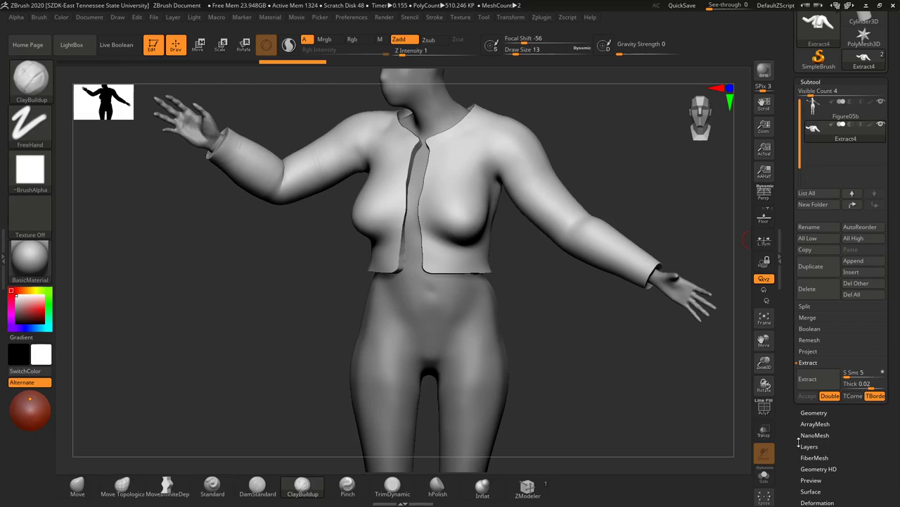
{"action": "left_click", "coordinate": [814, 413]}
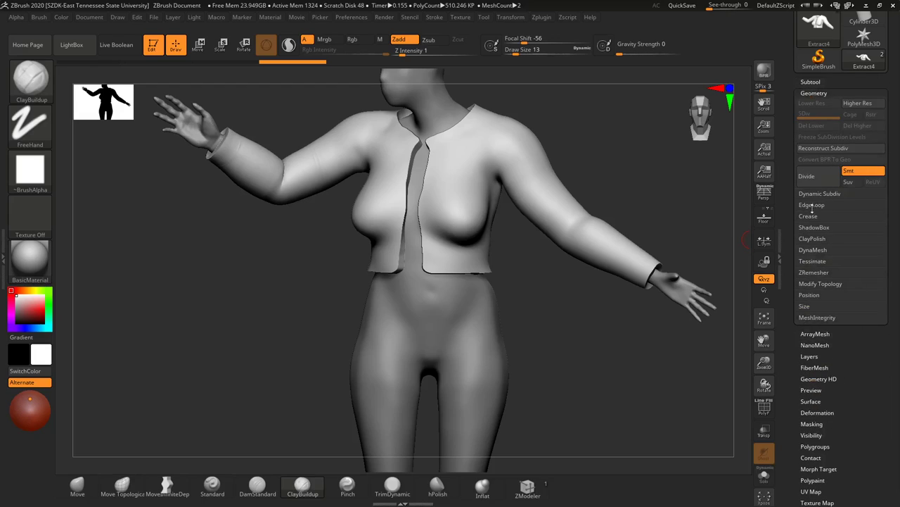
{"action": "left_click", "coordinate": [813, 250]}
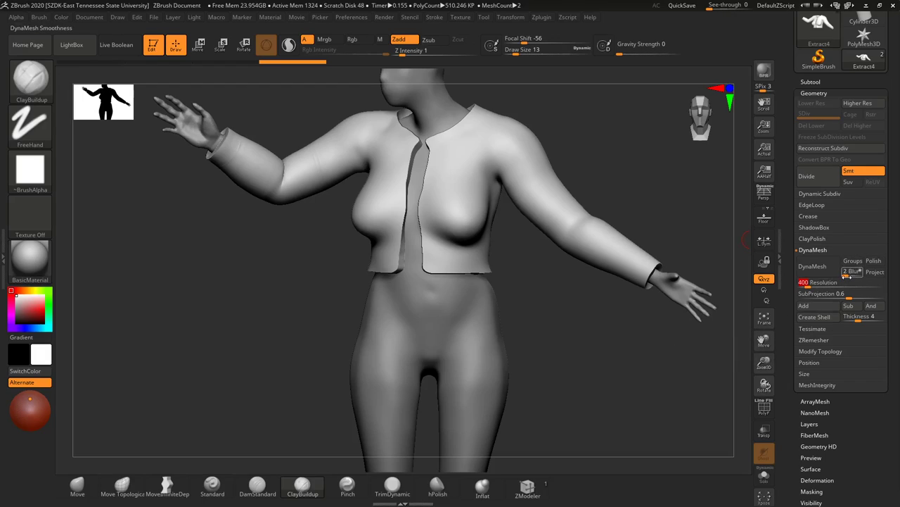
{"action": "left_click_drag", "start_coordinate": [853, 271], "coordinate": [834, 275]}
{"action": "left_click", "coordinate": [813, 266]}
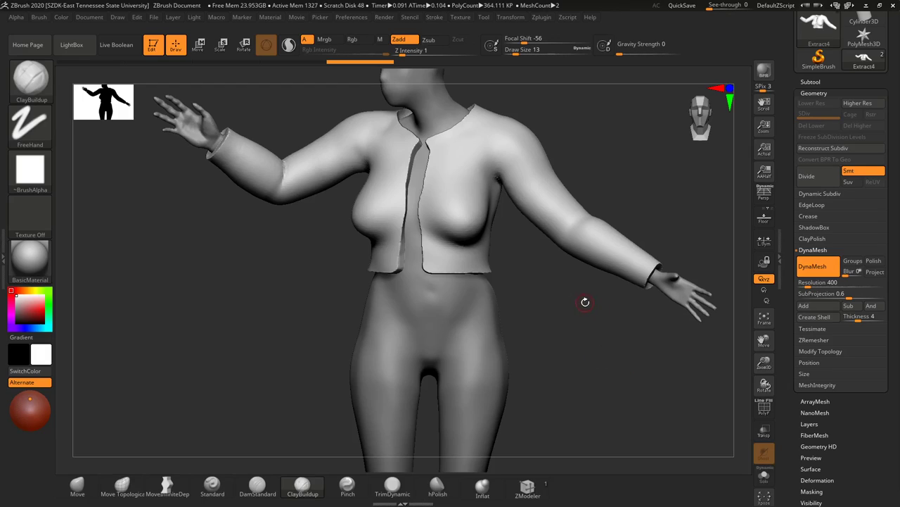
Step: Pinch the upper part of the jacket's front opening edge with the Pinch brush at Draw Size 23, undoing the first stroke
{"action": "left_click_drag", "start_coordinate": [582, 306], "coordinate": [570, 382], "text": "alt"}
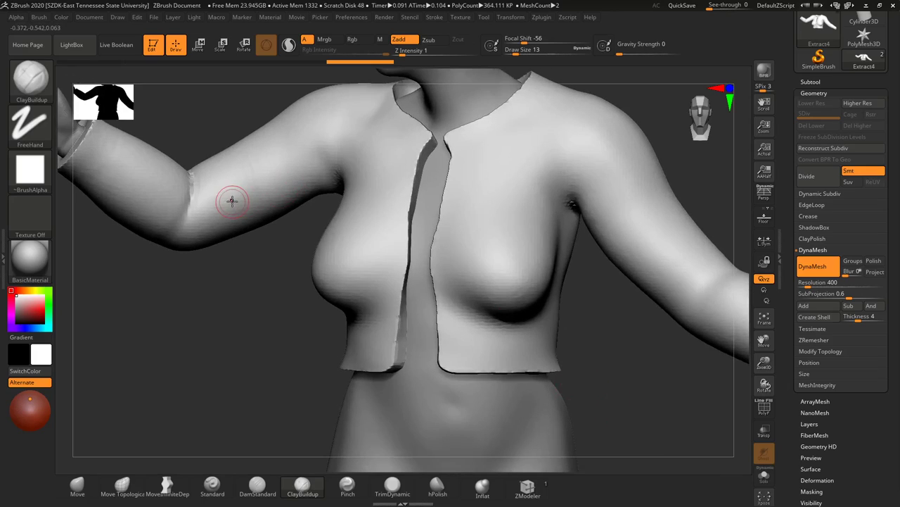
{"action": "key", "text": "s"}
{"action": "mouse_move", "coordinate": [234, 191]}
{"action": "left_mouse_down"}
{"action": "mouse_move", "coordinate": [247, 190]}
{"action": "mouse_move", "coordinate": [238, 190]}
{"action": "left_mouse_up"}
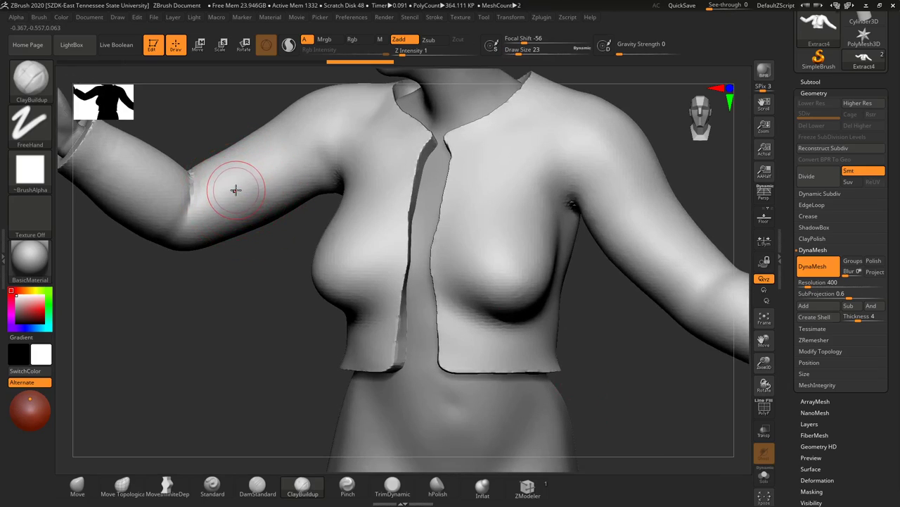
{"action": "left_click_drag", "start_coordinate": [637, 372], "coordinate": [731, 352]}
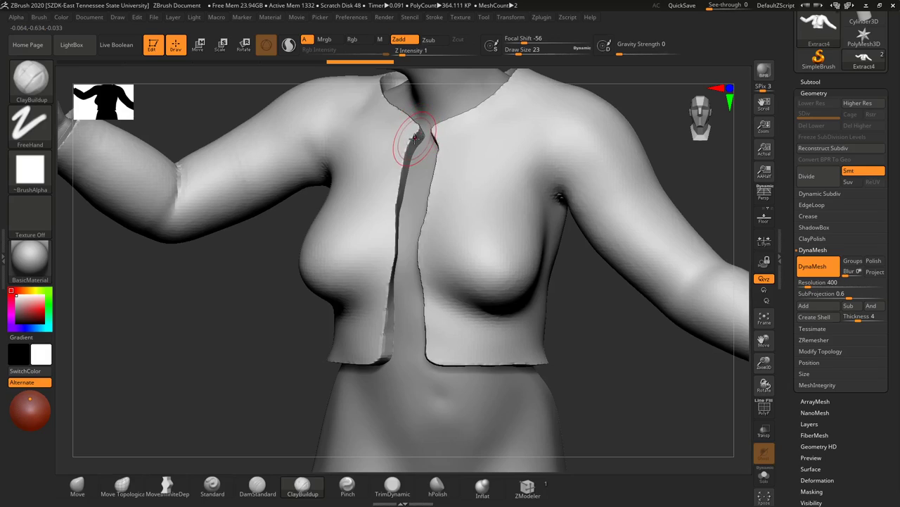
{"action": "left_click", "coordinate": [348, 484]}
{"action": "left_click_drag", "start_coordinate": [414, 134], "coordinate": [415, 149]}
{"action": "key", "text": "ctrl+z"}
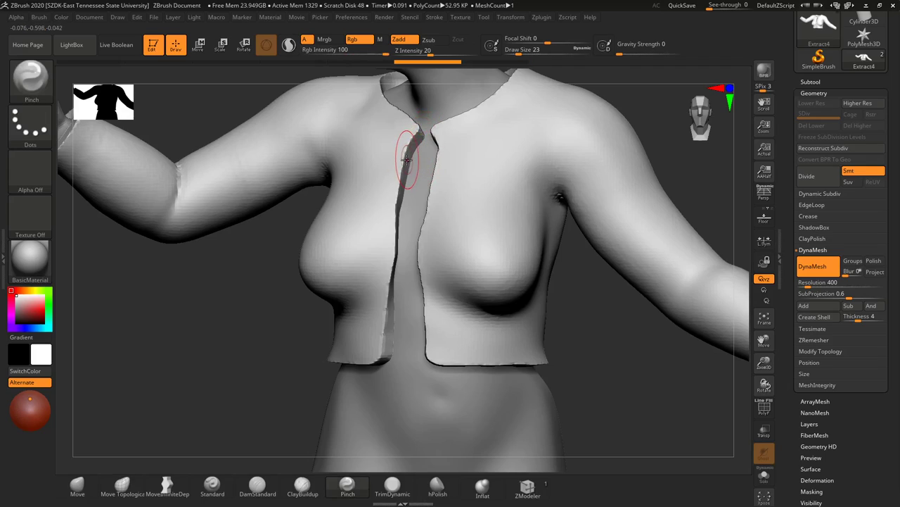
{"action": "left_click_drag", "start_coordinate": [403, 179], "coordinate": [401, 190]}
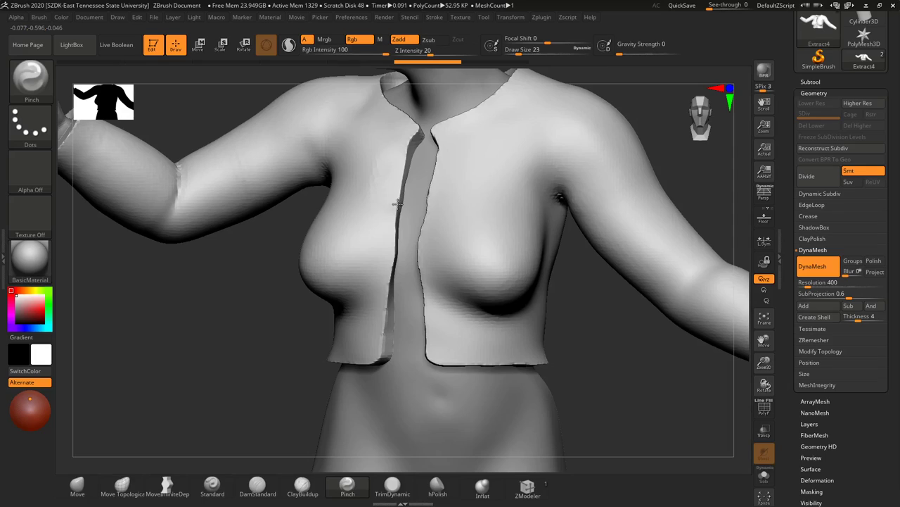
Step: Reduce the Pinch brush to Draw Size 11 and tighten the upper front edge on the figure's right side
{"action": "key", "text": "s"}
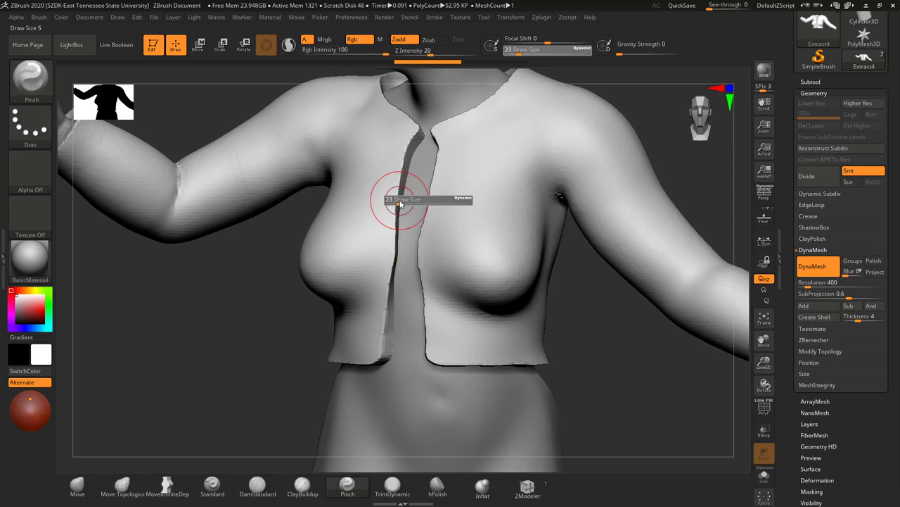
{"action": "left_click_drag", "start_coordinate": [401, 204], "coordinate": [395, 204]}
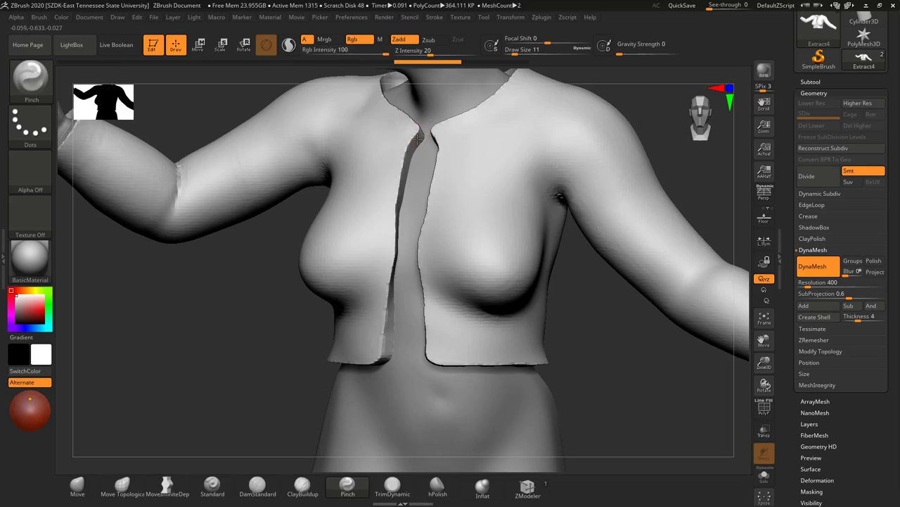
{"action": "left_click_drag", "start_coordinate": [399, 192], "coordinate": [398, 204]}
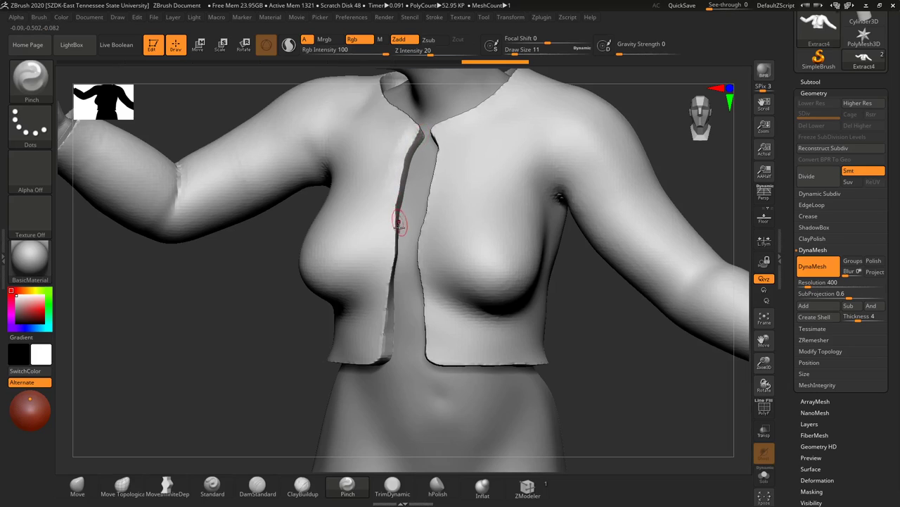
Step: Sharpen the whole front opening edge on the figure's right side with the Pinch brush at Draw Size 18
{"action": "left_click_drag", "start_coordinate": [305, 350], "coordinate": [265, 350]}
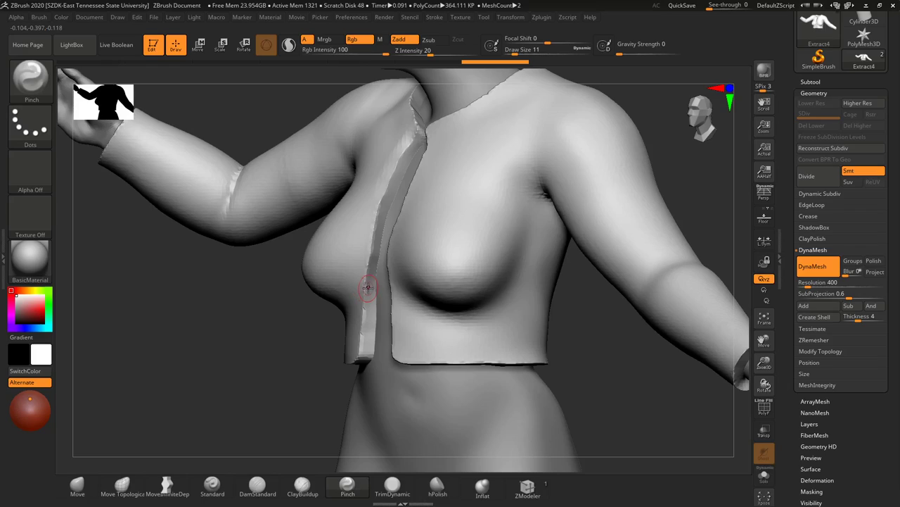
{"action": "key", "text": "s"}
{"action": "mouse_move", "coordinate": [370, 288]}
{"action": "left_mouse_down"}
{"action": "mouse_move", "coordinate": [365, 352]}
{"action": "mouse_move", "coordinate": [376, 221]}
{"action": "mouse_move", "coordinate": [408, 145]}
{"action": "left_mouse_up"}
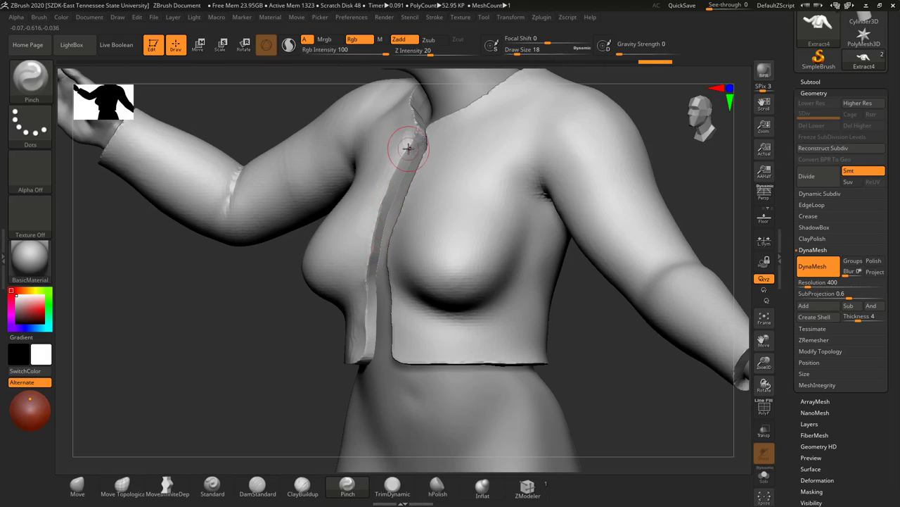
{"action": "left_click_drag", "start_coordinate": [612, 345], "coordinate": [640, 355]}
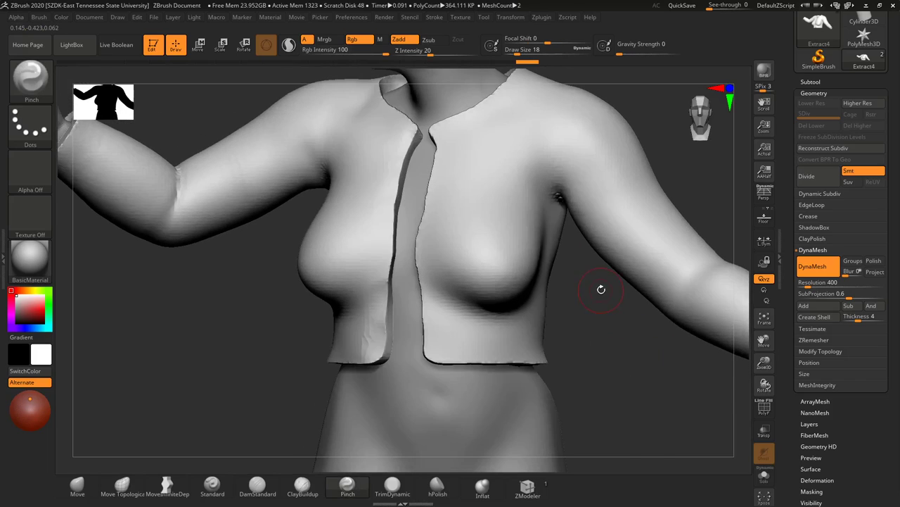
Step: Shift the collar corner of the figure's left front panel outward with the Move Topological brush at Draw Size 18
{"action": "left_click", "coordinate": [122, 484]}
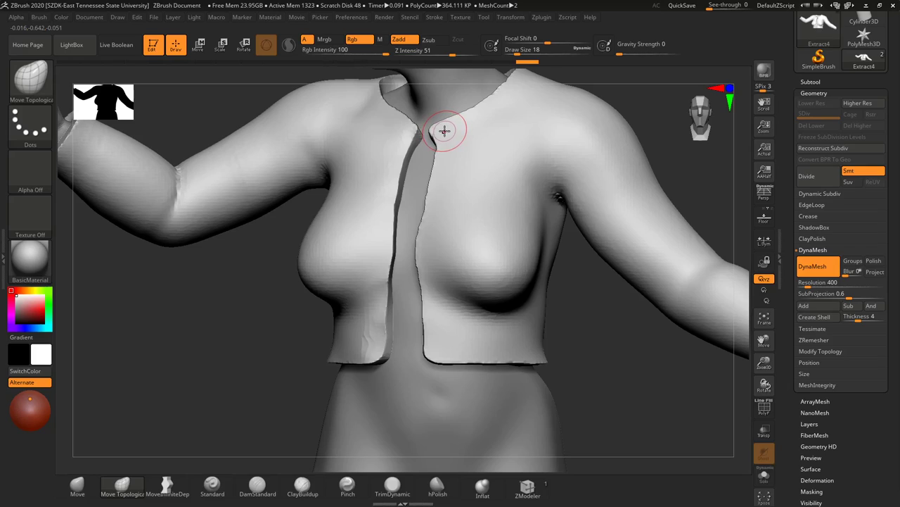
{"action": "key", "text": "s"}
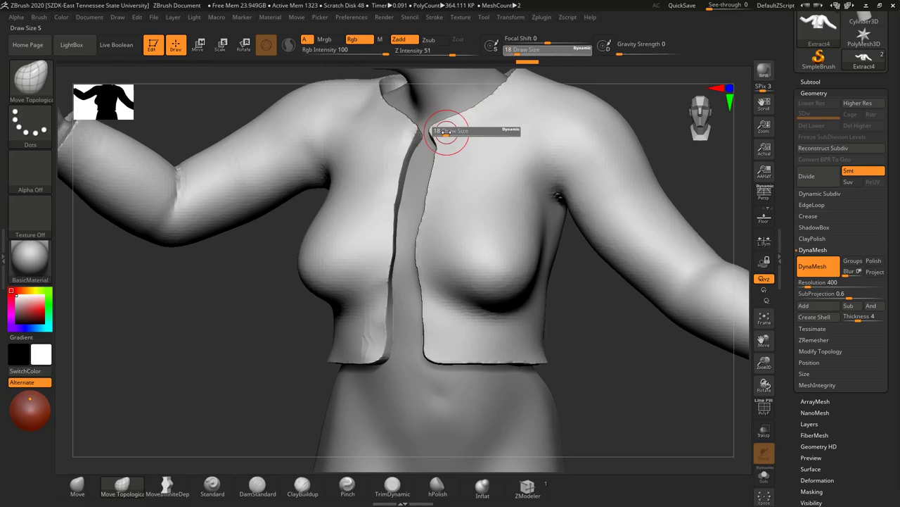
{"action": "left_click_drag", "start_coordinate": [561, 342], "coordinate": [591, 373]}
{"action": "left_click_drag", "start_coordinate": [430, 131], "coordinate": [441, 133]}
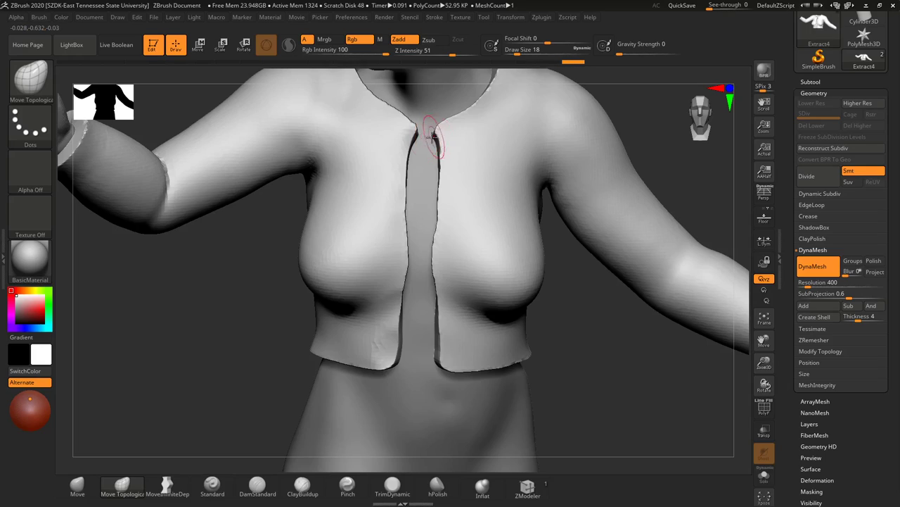
Step: Mask the jacket's front panel along the opening on the figure's right side, from collar to hem
{"action": "key", "text": "ctrl"}
{"action": "mouse_move", "coordinate": [390, 102]}
{"action": "left_mouse_down", "text": "ctrl"}
{"action": "mouse_move", "coordinate": [414, 116]}
{"action": "mouse_move", "coordinate": [406, 117]}
{"action": "mouse_move", "coordinate": [397, 204]}
{"action": "mouse_move", "coordinate": [389, 100]}
{"action": "mouse_move", "coordinate": [397, 256]}
{"action": "mouse_move", "coordinate": [427, 210]}
{"action": "mouse_move", "coordinate": [387, 356]}
{"action": "mouse_move", "coordinate": [398, 354]}
{"action": "left_mouse_up", "text": "ctrl"}
{"action": "mouse_move", "coordinate": [623, 405]}
{"action": "left_mouse_down"}
{"action": "mouse_move", "coordinate": [597, 412]}
{"action": "mouse_move", "coordinate": [575, 383]}
{"action": "mouse_move", "coordinate": [518, 182]}
{"action": "left_mouse_up"}
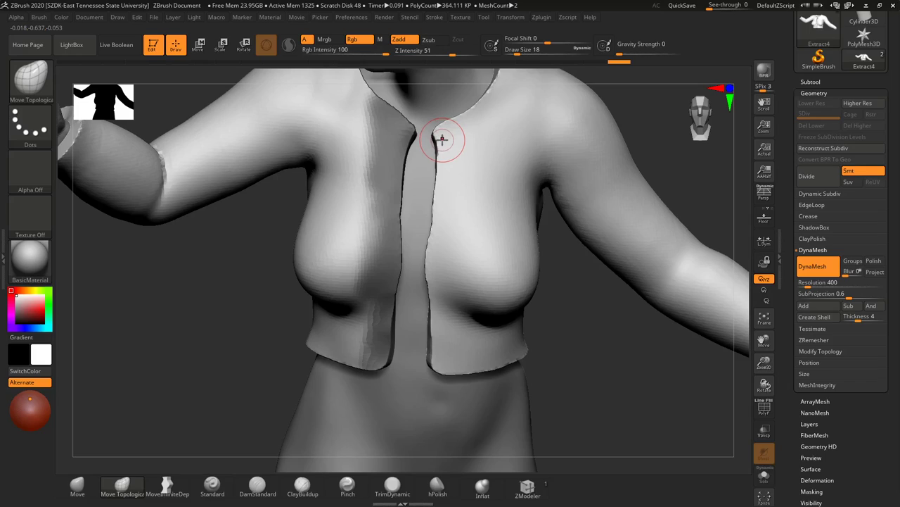
{"action": "key", "text": "s"}
{"action": "mouse_move", "coordinate": [438, 145]}
{"action": "left_mouse_down"}
{"action": "mouse_move", "coordinate": [450, 144]}
{"action": "mouse_move", "coordinate": [430, 138]}
{"action": "mouse_move", "coordinate": [437, 133]}
{"action": "left_mouse_up"}
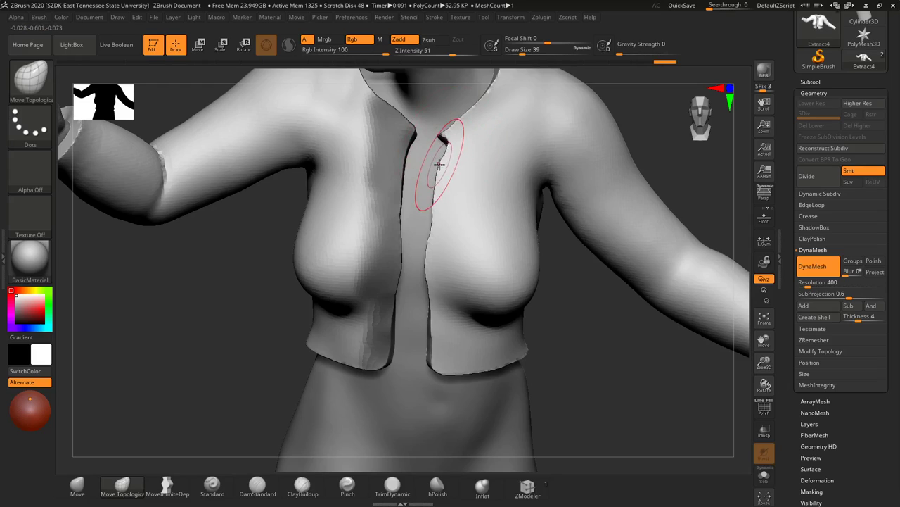
{"action": "left_click", "coordinate": [449, 137], "text": "alt"}
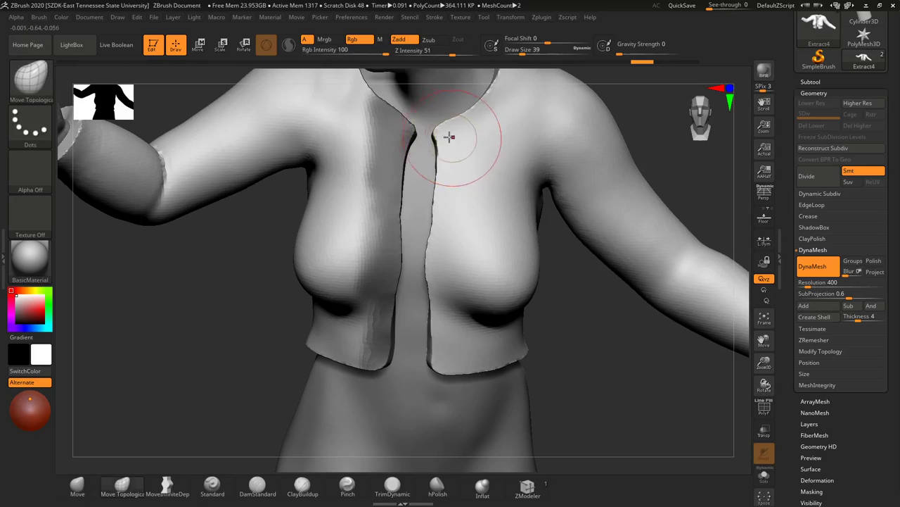
Step: Shift the collar corner of the figure's left front panel outward with Move Topological at Draw Size 23 and smooth its upper opening edge
{"action": "key", "text": "s"}
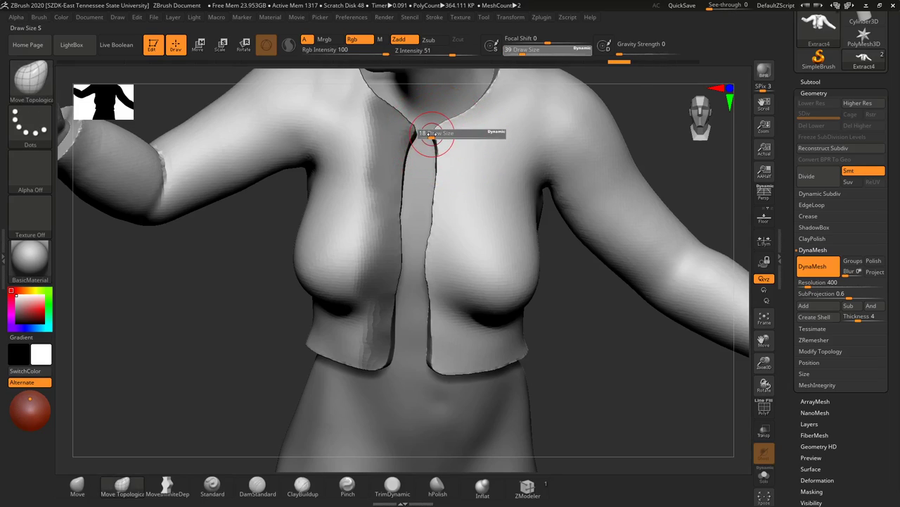
{"action": "left_click", "coordinate": [436, 133]}
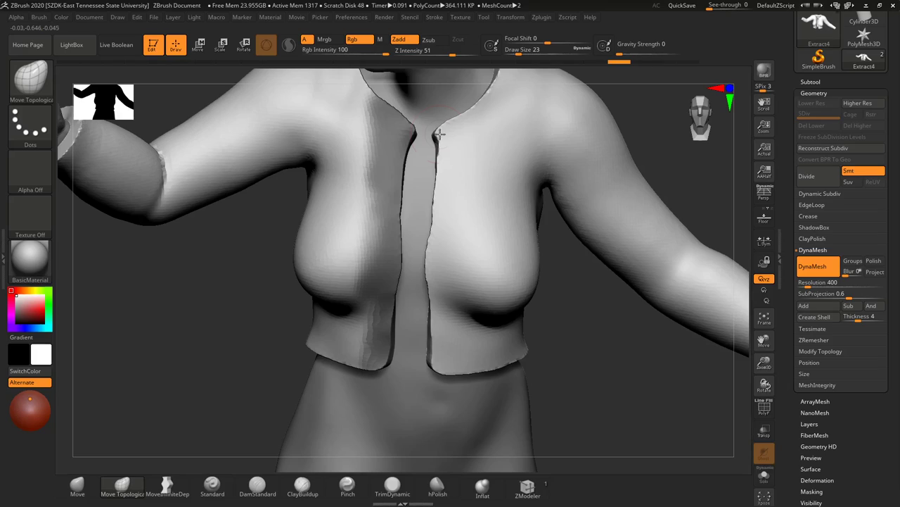
{"action": "left_click", "coordinate": [432, 135], "text": "alt"}
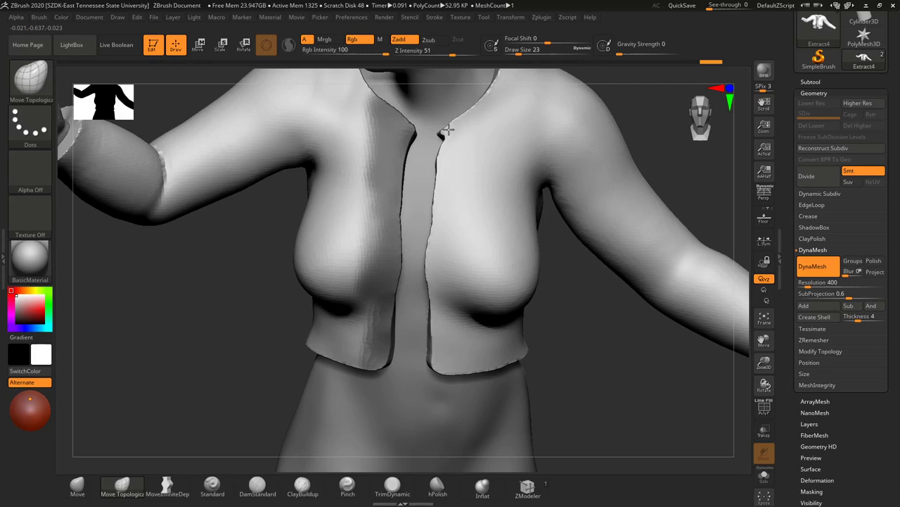
{"action": "key", "text": "shift"}
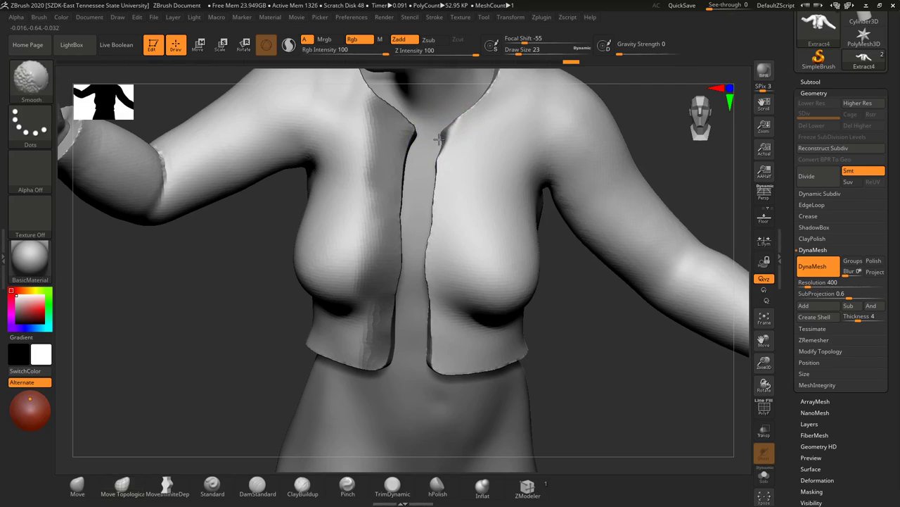
{"action": "left_click_drag", "start_coordinate": [439, 139], "coordinate": [448, 132], "text": "shift"}
{"action": "mouse_move", "coordinate": [567, 288]}
{"action": "left_mouse_down"}
{"action": "mouse_move", "coordinate": [603, 342]}
{"action": "mouse_move", "coordinate": [584, 341]}
{"action": "left_mouse_up"}
{"action": "left_click_drag", "start_coordinate": [435, 163], "coordinate": [442, 232], "text": "shift"}
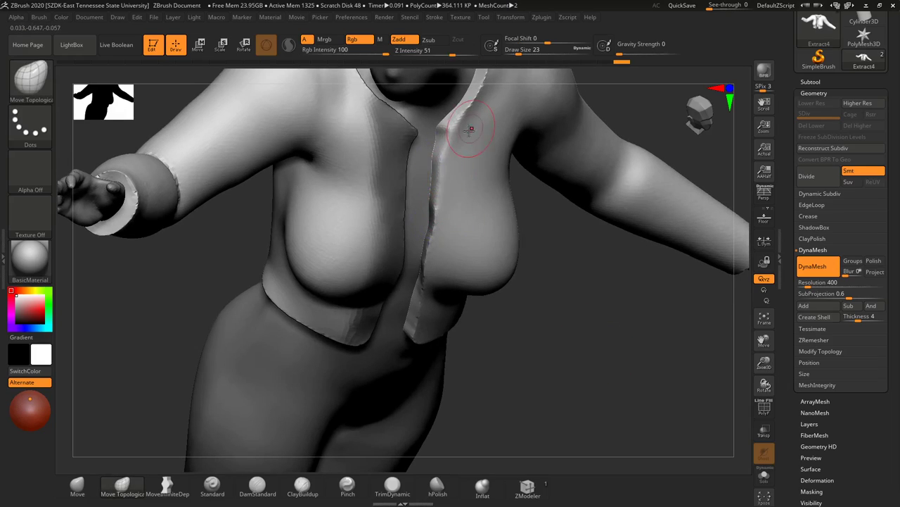
Step: Sharpen the collar corner and upper opening edge of the left front panel with the Pinch brush at Draw Size 13
{"action": "left_click", "coordinate": [347, 484]}
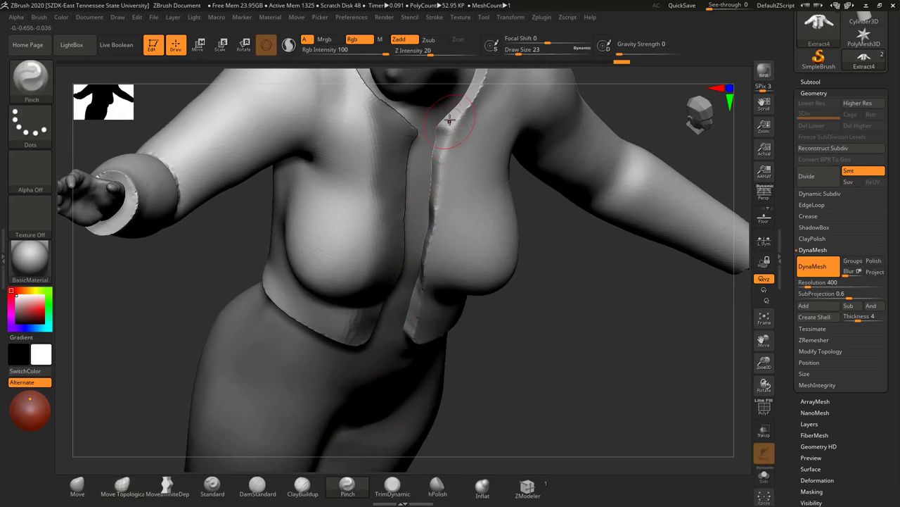
{"action": "key", "text": "s"}
{"action": "left_click_drag", "start_coordinate": [459, 119], "coordinate": [456, 123]}
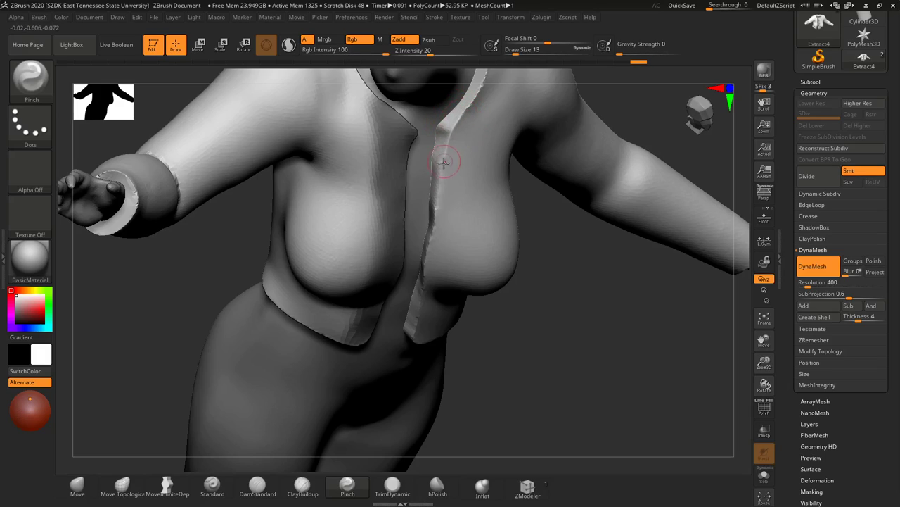
Step: Flatten the collar corner of the figure's left front panel with the TrimDynamic brush
{"action": "left_click", "coordinate": [437, 485]}
{"action": "left_click", "coordinate": [392, 484]}
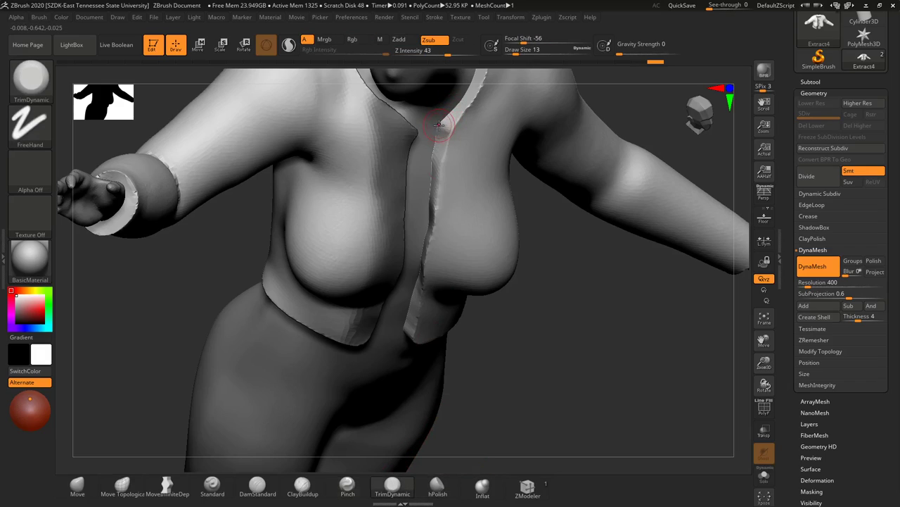
{"action": "left_click_drag", "start_coordinate": [439, 125], "coordinate": [445, 123]}
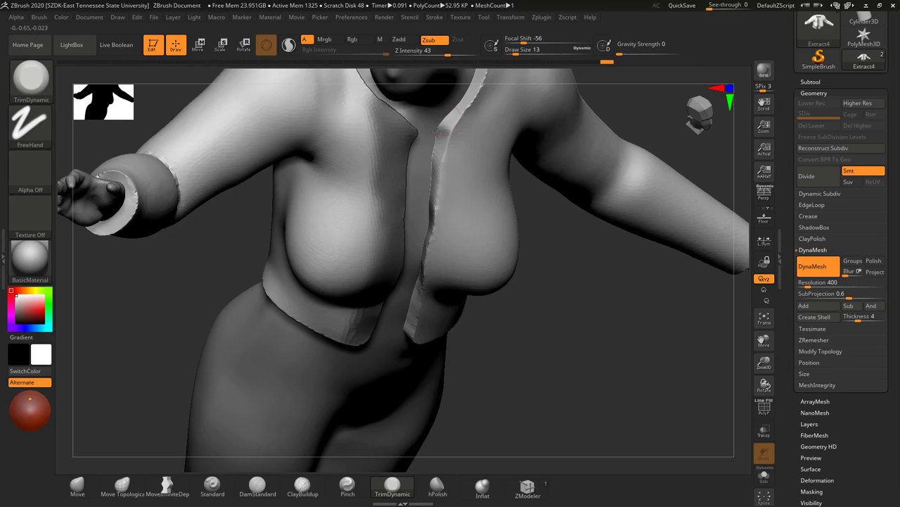
Step: Hide the jacket subtool Extract4, make Figure05b the active subtool and clear its mask
{"action": "left_click_drag", "start_coordinate": [597, 245], "coordinate": [577, 416], "text": "shift"}
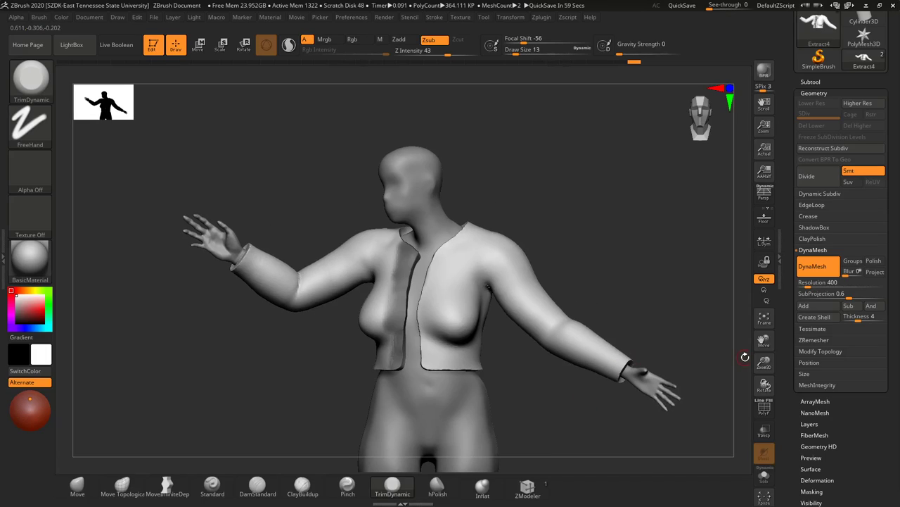
{"action": "left_click_drag", "start_coordinate": [545, 239], "coordinate": [595, 232]}
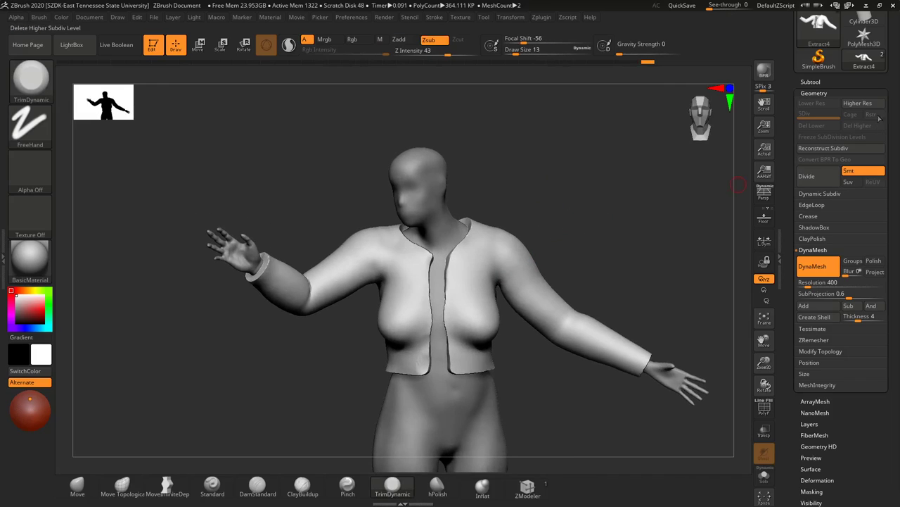
{"action": "left_click", "coordinate": [809, 82]}
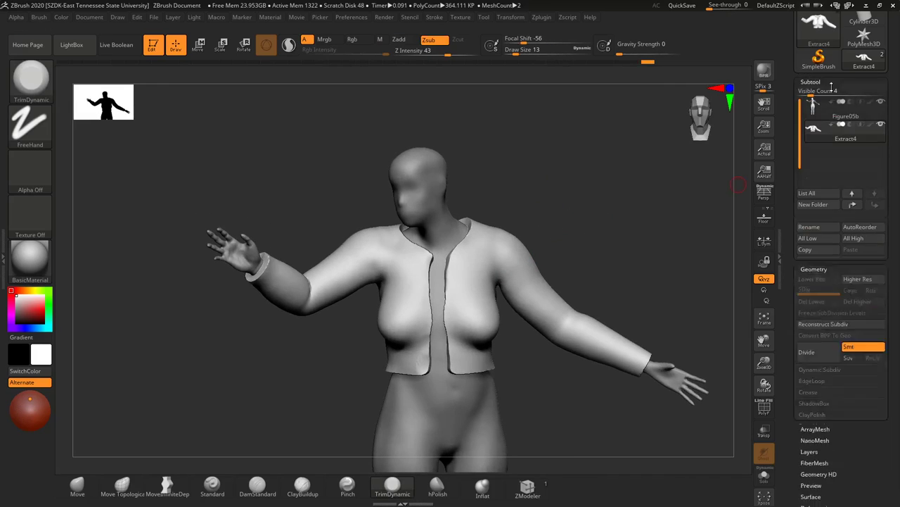
{"action": "left_click", "coordinate": [873, 111]}
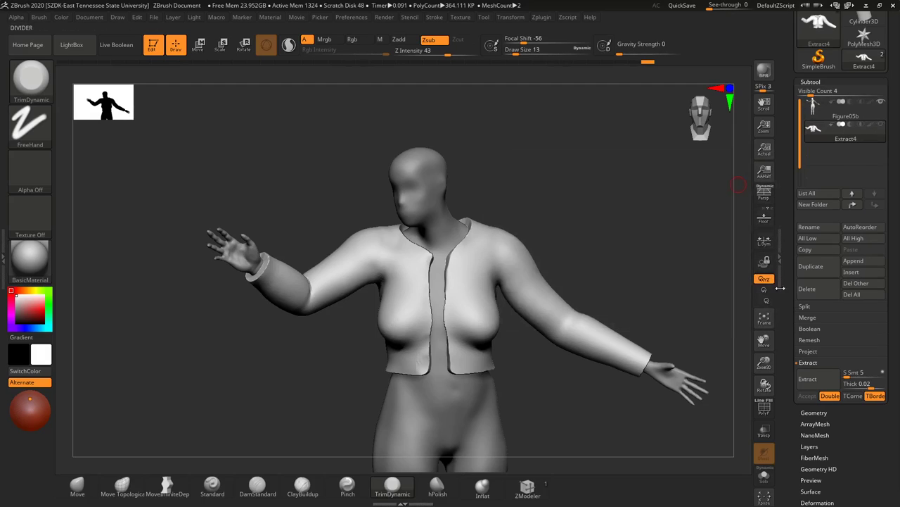
{"action": "left_click", "coordinate": [875, 116]}
{"action": "left_click_drag", "start_coordinate": [635, 199], "coordinate": [645, 302], "text": "ctrl"}
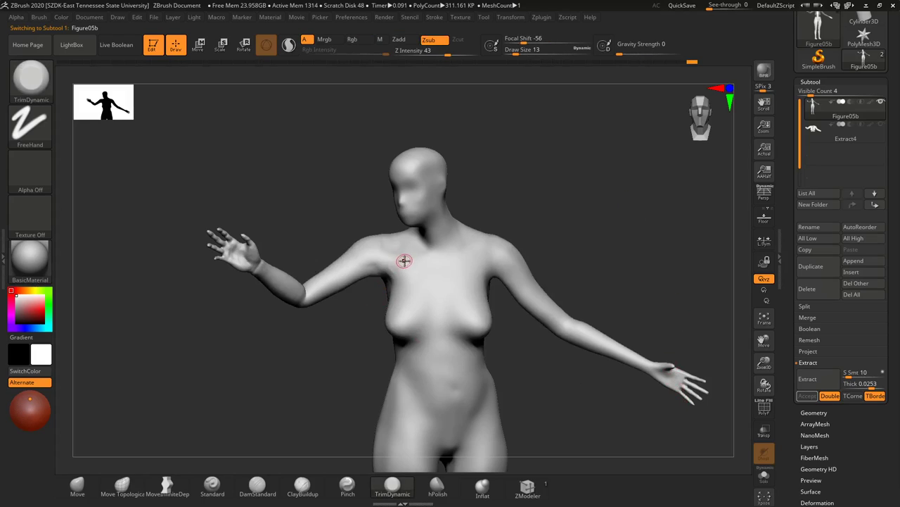
Step: Smooth the body's upper chest near the figure's right armpit with the Smooth brush at Draw Size 35
{"action": "key", "text": "s"}
{"action": "mouse_move", "coordinate": [411, 264]}
{"action": "left_mouse_down"}
{"action": "mouse_move", "coordinate": [416, 267]}
{"action": "mouse_move", "coordinate": [404, 270]}
{"action": "left_mouse_up"}
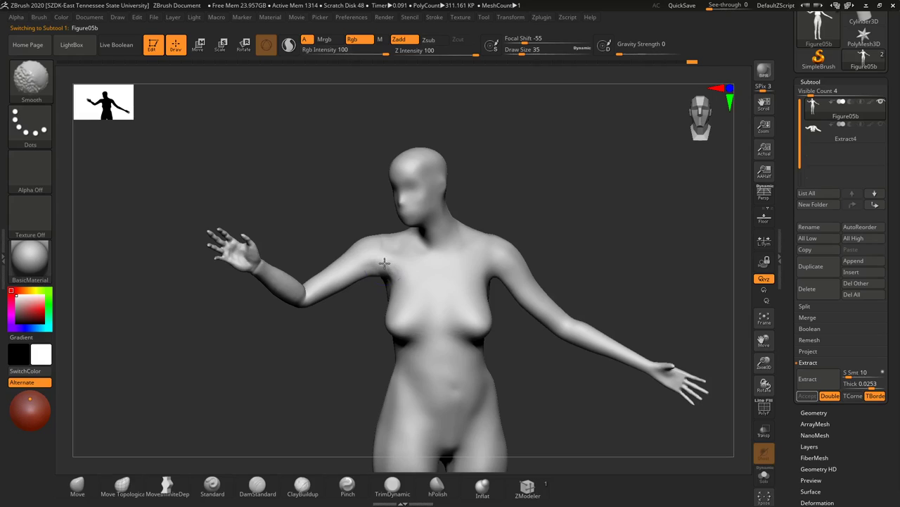
{"action": "left_click_drag", "start_coordinate": [539, 211], "coordinate": [537, 323], "text": "alt"}
{"action": "left_click_drag", "start_coordinate": [610, 174], "coordinate": [603, 201], "text": "alt"}
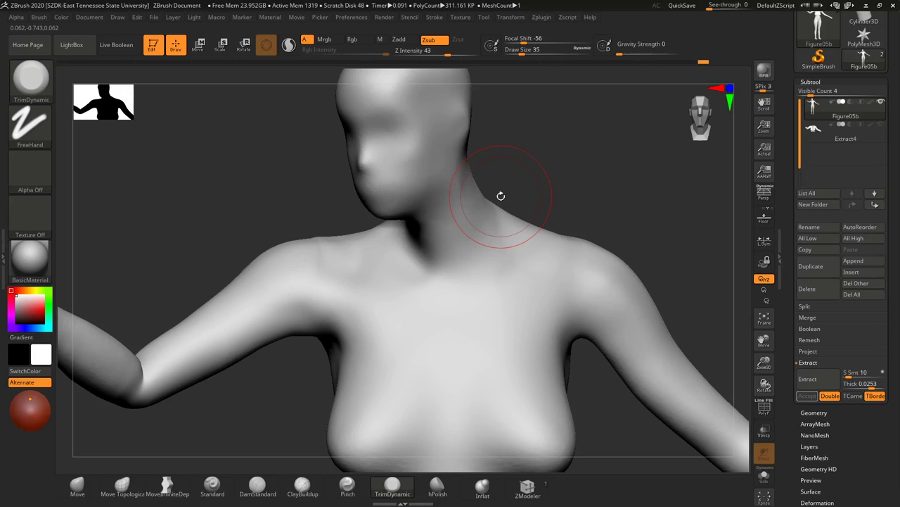
Step: Switch to the Topology brush and set its Draw Size to 5
{"action": "left_click", "coordinate": [38, 79]}
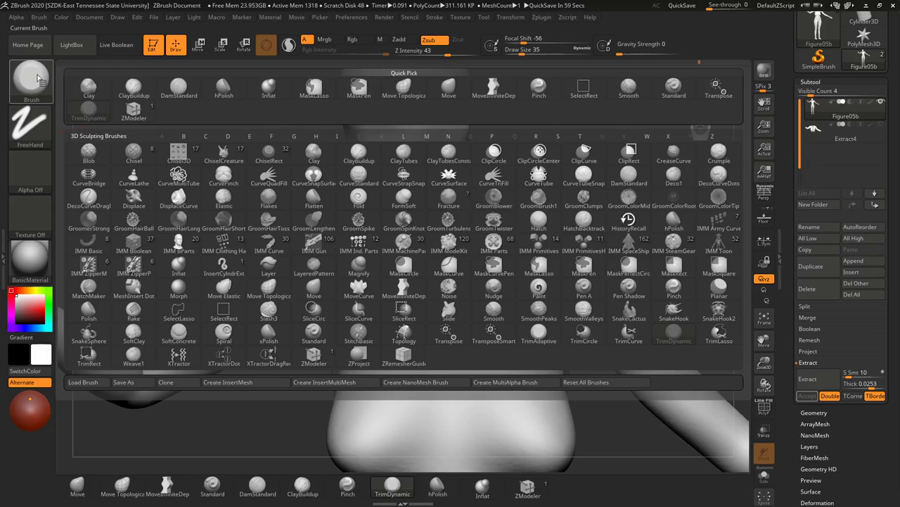
{"action": "key", "text": "t"}
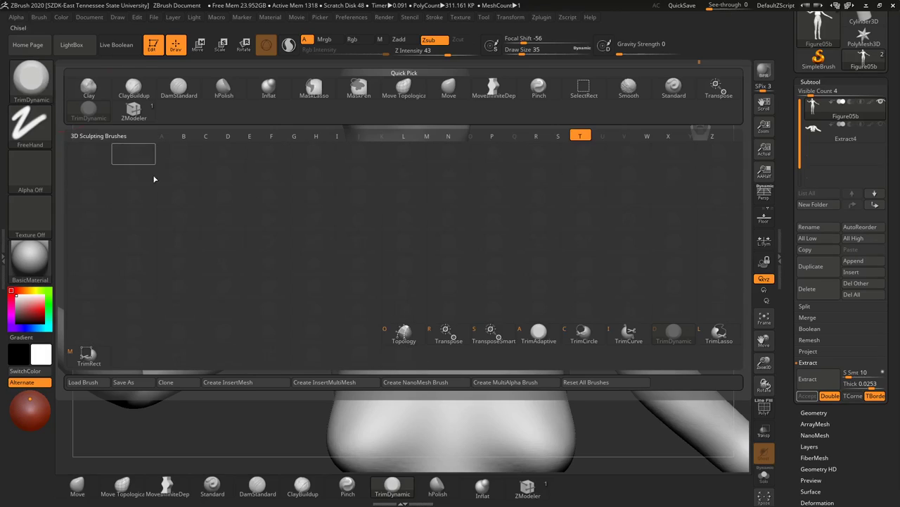
{"action": "left_click", "coordinate": [405, 338]}
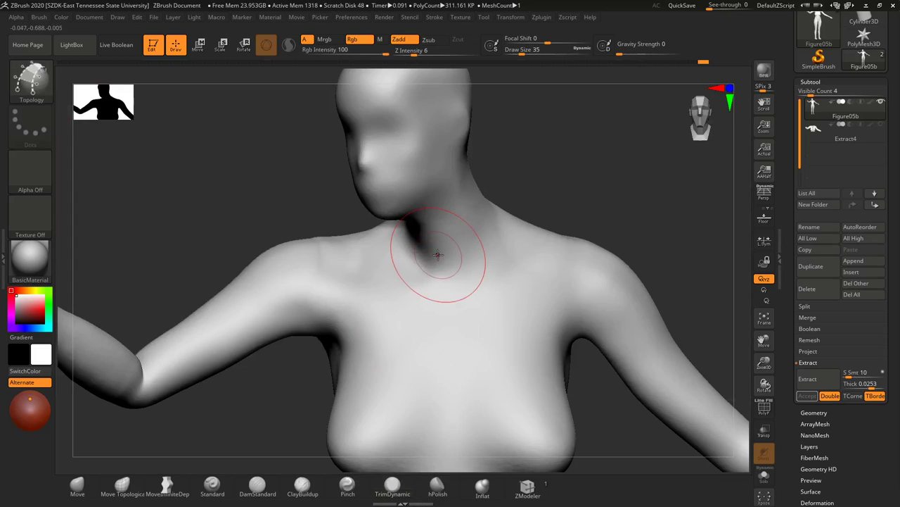
{"action": "type", "text": "s8"}
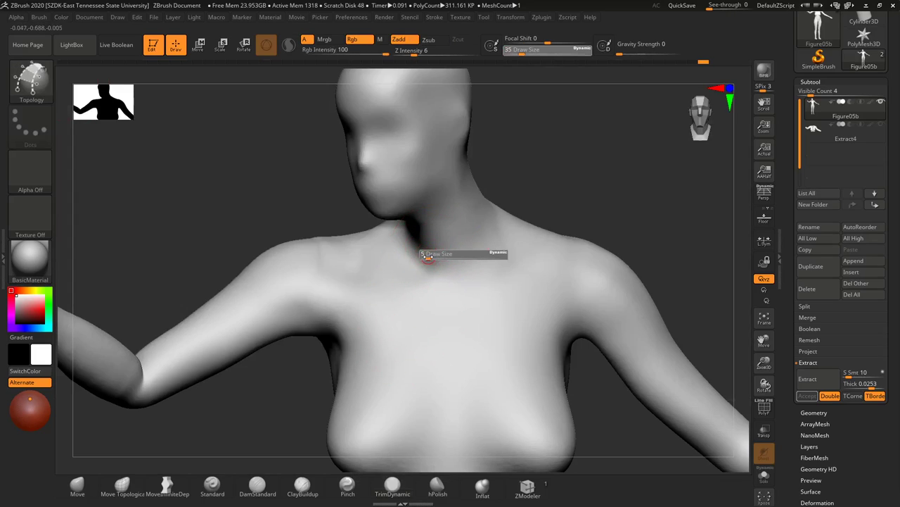
{"action": "key", "text": "Return"}
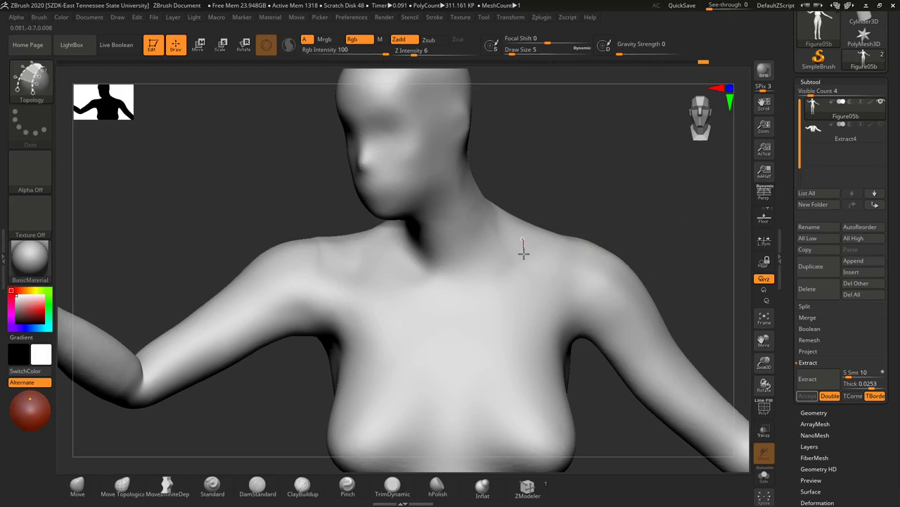
{"action": "left_click_drag", "start_coordinate": [523, 253], "coordinate": [527, 250]}
{"action": "left_click", "coordinate": [530, 254]}
{"action": "left_click", "coordinate": [538, 139], "text": "ctrl"}
Step: Draw a Topology curve along the collar line from the base of the throat up to the crest of the figure's left shoulder
{"action": "left_click_drag", "start_coordinate": [538, 182], "coordinate": [499, 275], "text": "alt"}
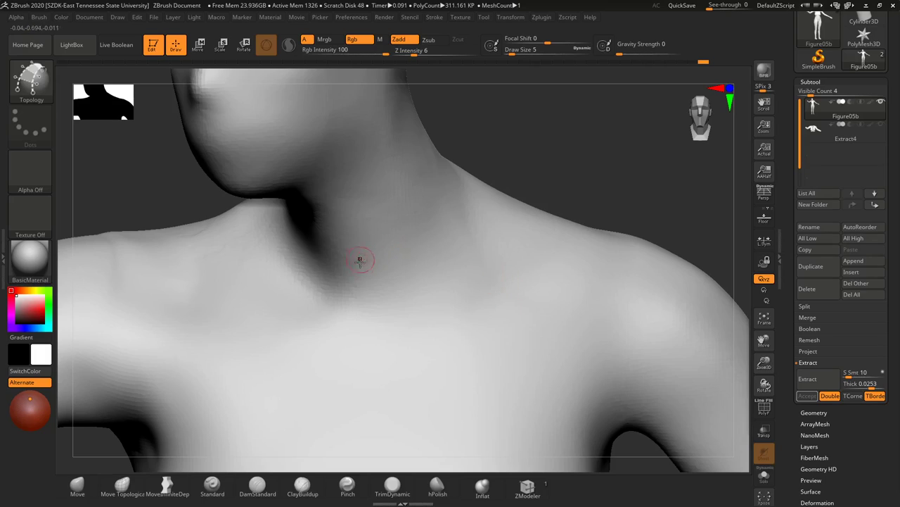
{"action": "left_click_drag", "start_coordinate": [339, 307], "coordinate": [359, 303]}
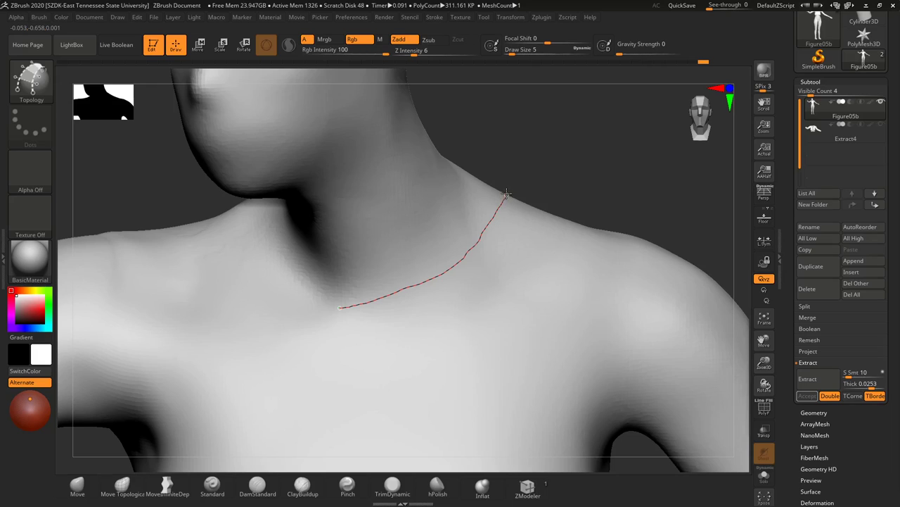
{"action": "left_click_drag", "start_coordinate": [506, 193], "coordinate": [506, 194]}
{"action": "left_click_drag", "start_coordinate": [573, 143], "coordinate": [518, 207]}
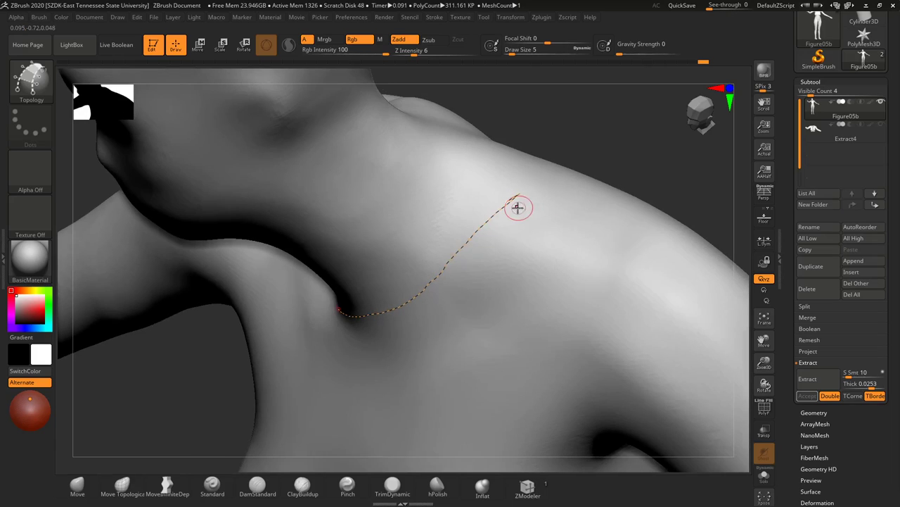
{"action": "right_click_drag", "start_coordinate": [556, 146], "coordinate": [526, 273], "text": "ctrl"}
{"action": "right_click_drag", "start_coordinate": [566, 215], "coordinate": [322, 364], "text": "alt"}
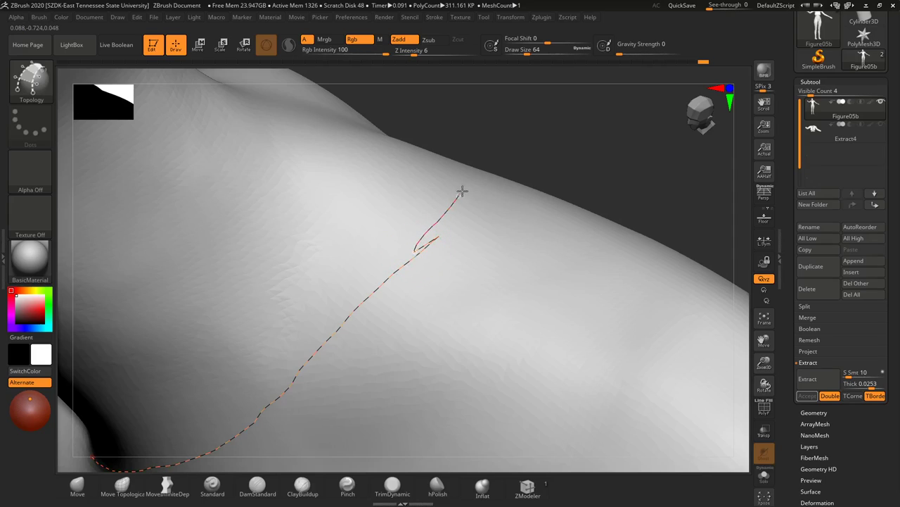
{"action": "left_click_drag", "start_coordinate": [482, 166], "coordinate": [482, 168]}
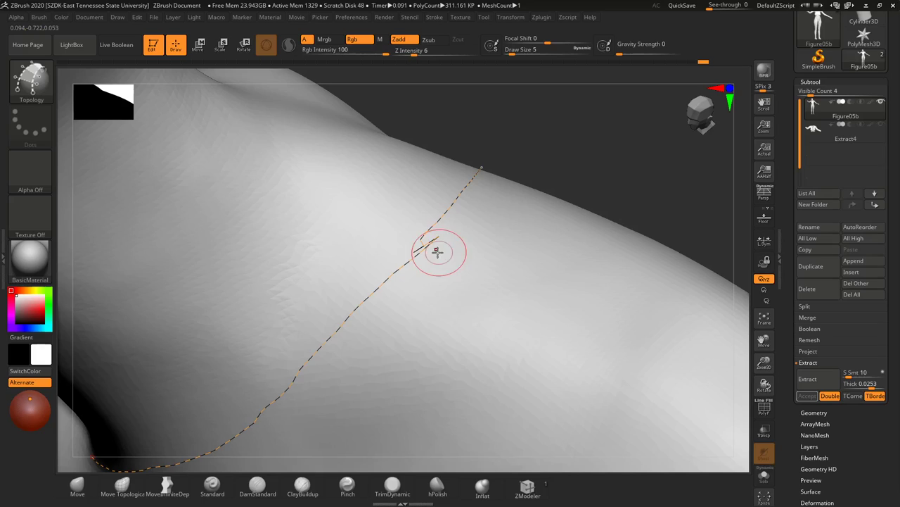
Step: Try to remove the doubled-back kink from the Topology curve on the figure's left shoulder
{"action": "left_click_drag", "start_coordinate": [392, 251], "coordinate": [422, 238], "text": "alt"}
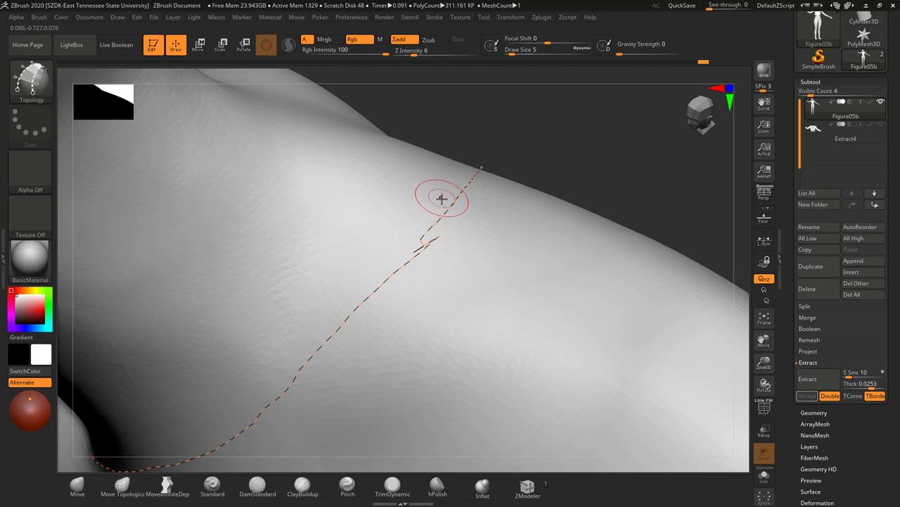
{"action": "left_click", "coordinate": [439, 219]}
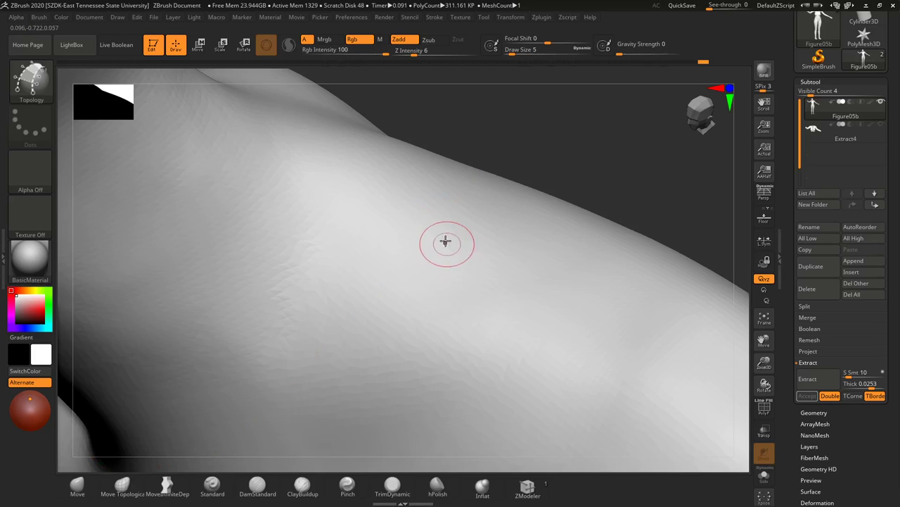
{"action": "key", "text": "ctrl"}
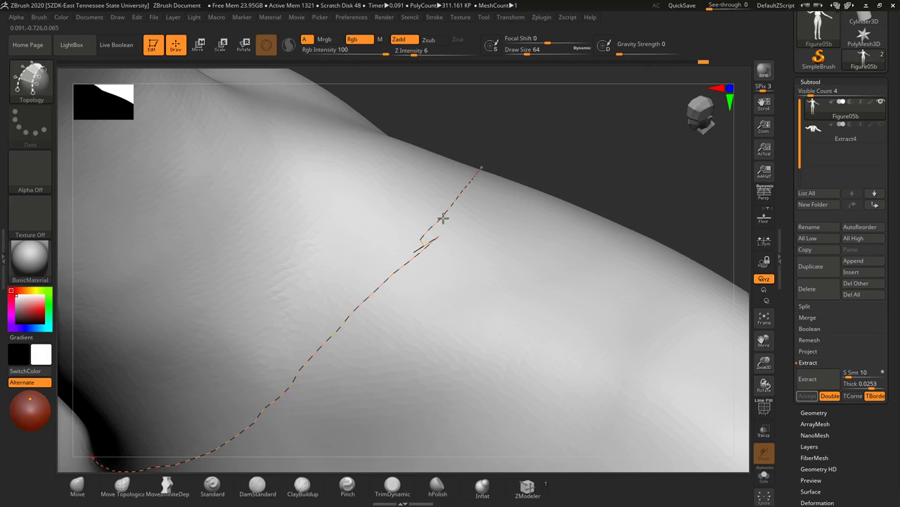
{"action": "mouse_move", "coordinate": [481, 209]}
{"action": "left_mouse_down"}
{"action": "mouse_move", "coordinate": [456, 200]}
{"action": "mouse_move", "coordinate": [468, 199]}
{"action": "mouse_move", "coordinate": [474, 169]}
{"action": "left_mouse_up"}
{"action": "key", "text": "ctrl+z"}
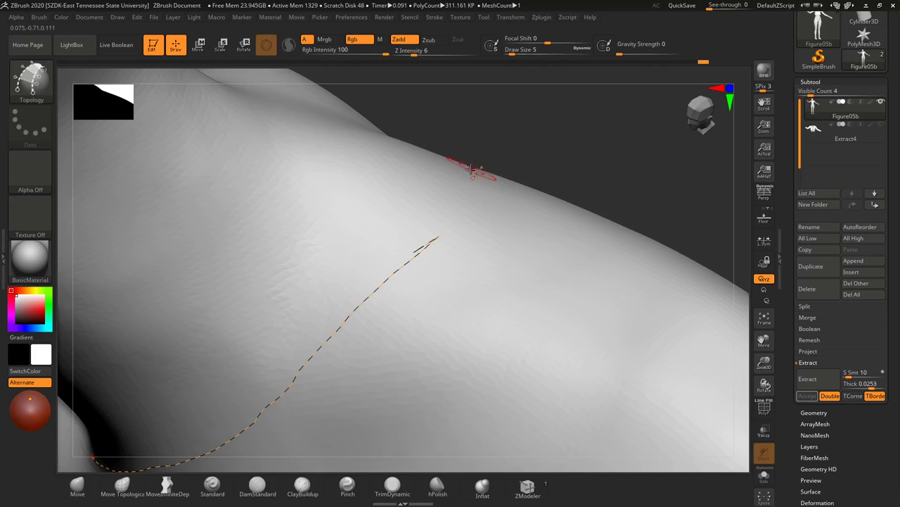
{"action": "left_click", "coordinate": [400, 252], "text": "alt"}
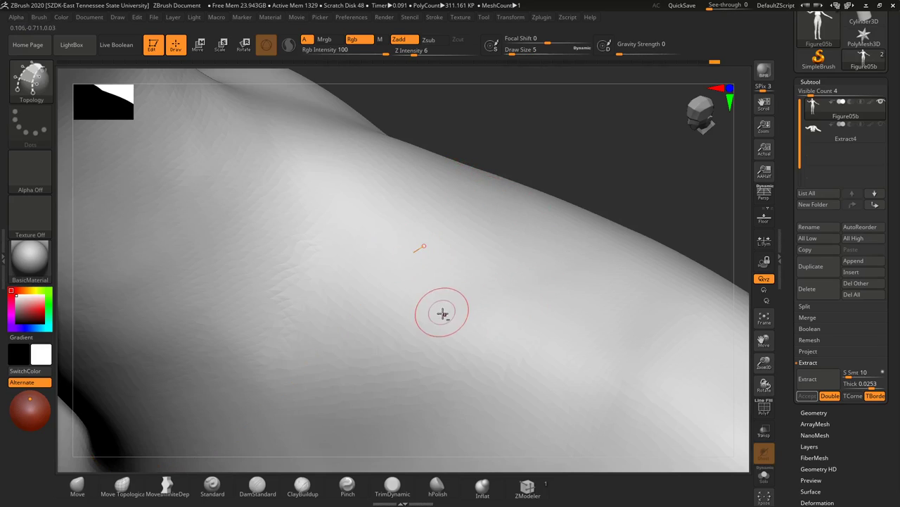
{"action": "left_click", "coordinate": [458, 292]}
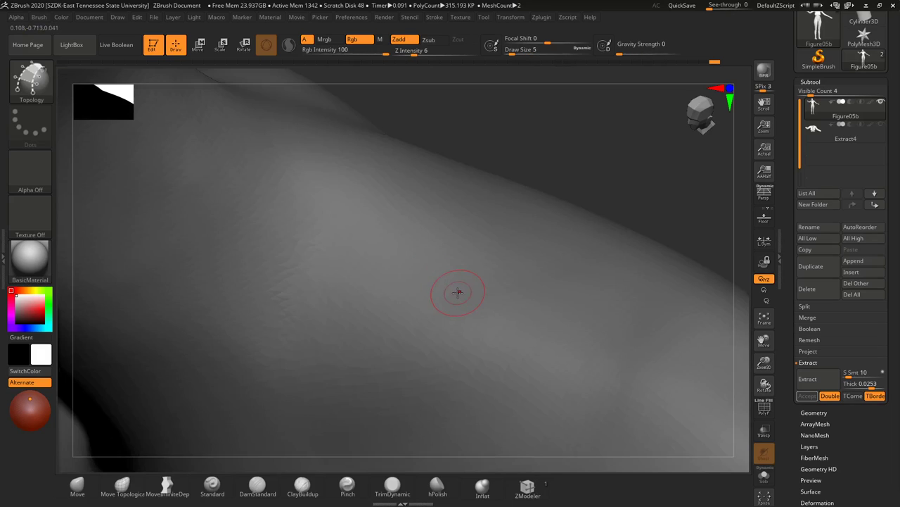
Step: Redraw the collar line as one clean Topology curve from the base of the throat to the top of the figure's left shoulder
{"action": "left_click_drag", "start_coordinate": [629, 139], "coordinate": [634, 207], "text": "ctrl"}
{"action": "right_click_drag", "start_coordinate": [564, 266], "coordinate": [578, 121], "text": "alt"}
{"action": "left_click_drag", "start_coordinate": [578, 121], "coordinate": [396, 368]}
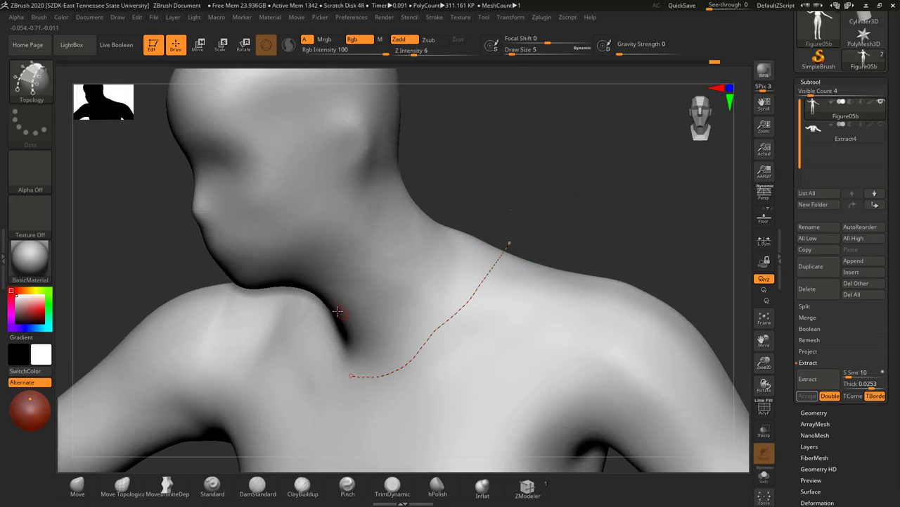
Step: Draw two more Topology curves up the side of the neck and cross them with two connecting curves down to the collar line
{"action": "left_click_drag", "start_coordinate": [445, 224], "coordinate": [458, 207]}
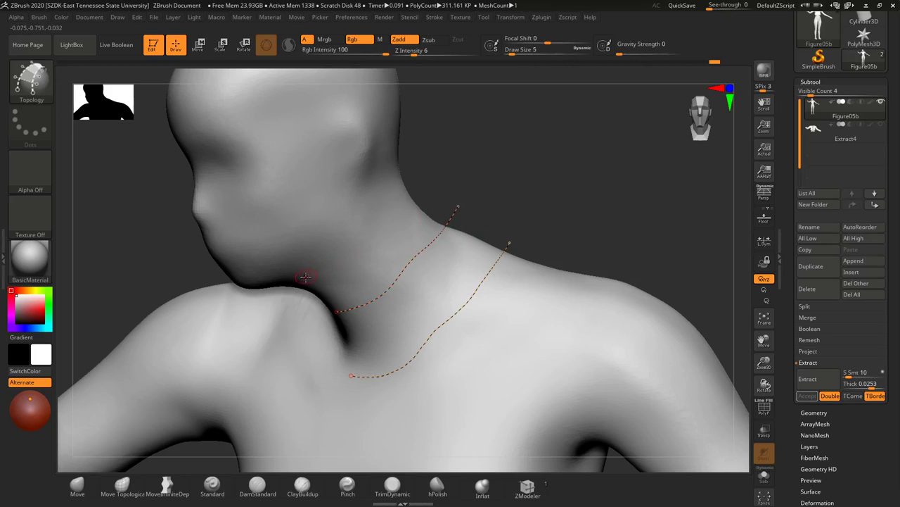
{"action": "left_click_drag", "start_coordinate": [307, 261], "coordinate": [357, 307]}
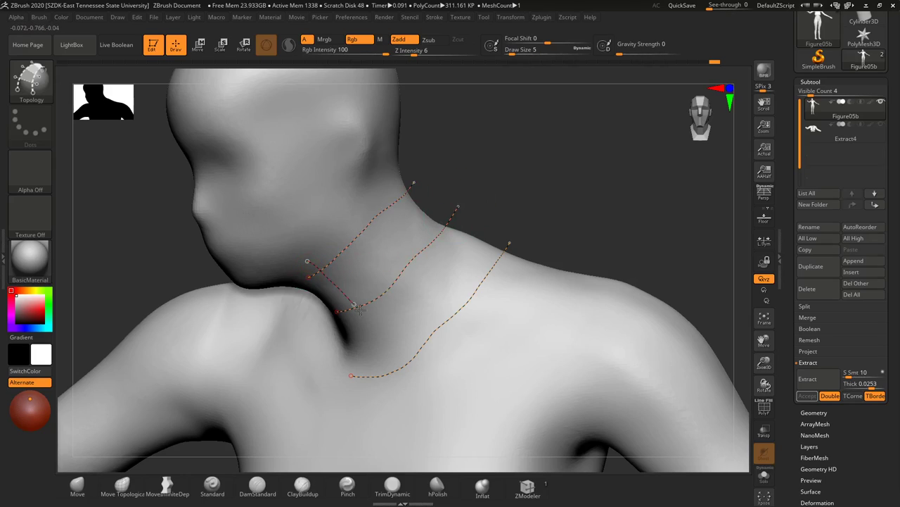
{"action": "left_click_drag", "start_coordinate": [412, 399], "coordinate": [411, 396]}
{"action": "left_click_drag", "start_coordinate": [339, 223], "coordinate": [384, 265]}
{"action": "left_click_drag", "start_coordinate": [466, 330], "coordinate": [470, 332]}
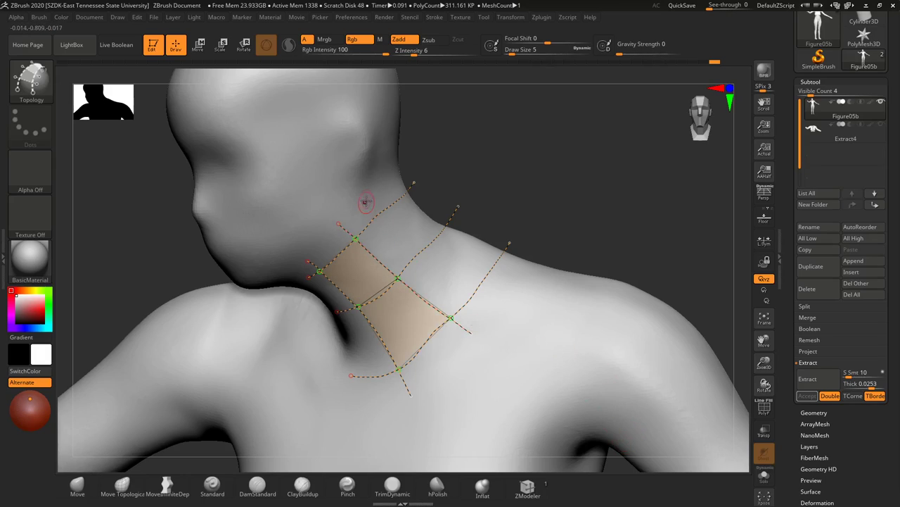
Step: Add two more cross curves around the side and back of the neck to extend the Topology patch
{"action": "left_click_drag", "start_coordinate": [373, 196], "coordinate": [530, 304]}
{"action": "mouse_move", "coordinate": [610, 225]}
{"action": "left_mouse_down"}
{"action": "mouse_move", "coordinate": [589, 251]}
{"action": "mouse_move", "coordinate": [562, 239]}
{"action": "left_mouse_up"}
{"action": "left_click_drag", "start_coordinate": [412, 171], "coordinate": [553, 237]}
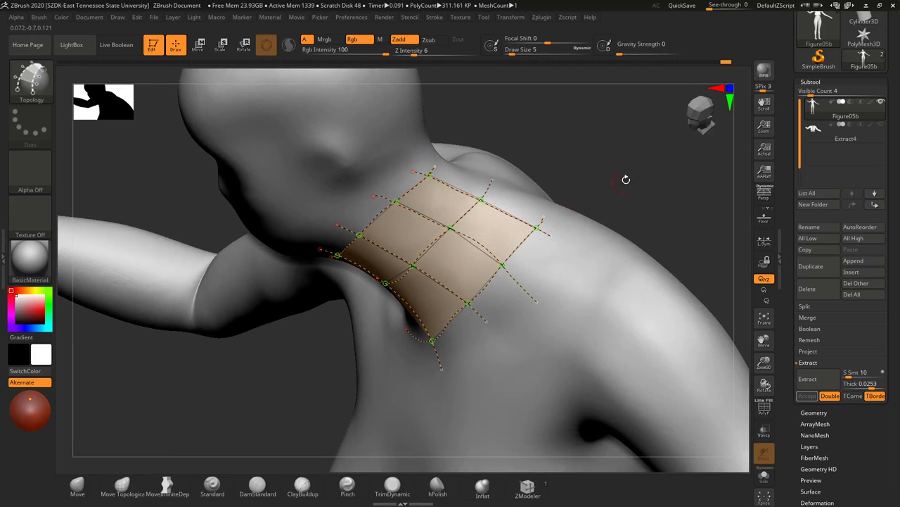
{"action": "left_click_drag", "start_coordinate": [625, 181], "coordinate": [643, 144]}
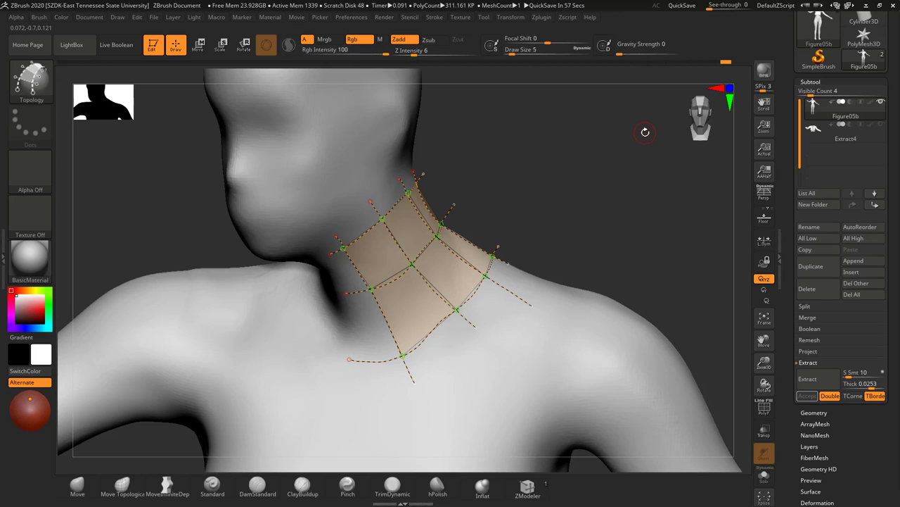
{"action": "left_click_drag", "start_coordinate": [561, 211], "coordinate": [529, 232]}
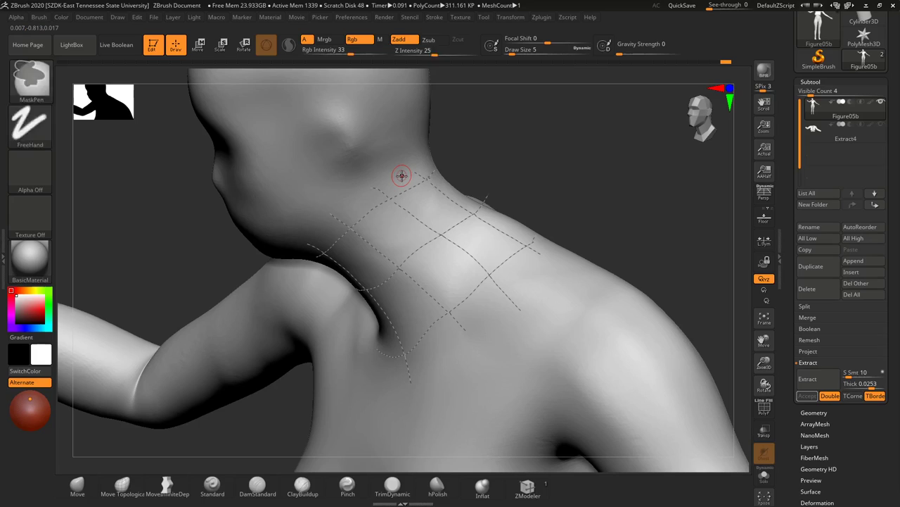
Step: Trim the outer cross curves and generate the collar patch geometry on the side of the neck, checking it from several angles
{"action": "left_click_drag", "start_coordinate": [425, 202], "coordinate": [466, 232], "text": "alt"}
{"action": "left_click_drag", "start_coordinate": [447, 175], "coordinate": [439, 216], "text": "alt"}
{"action": "left_click", "coordinate": [432, 242]}
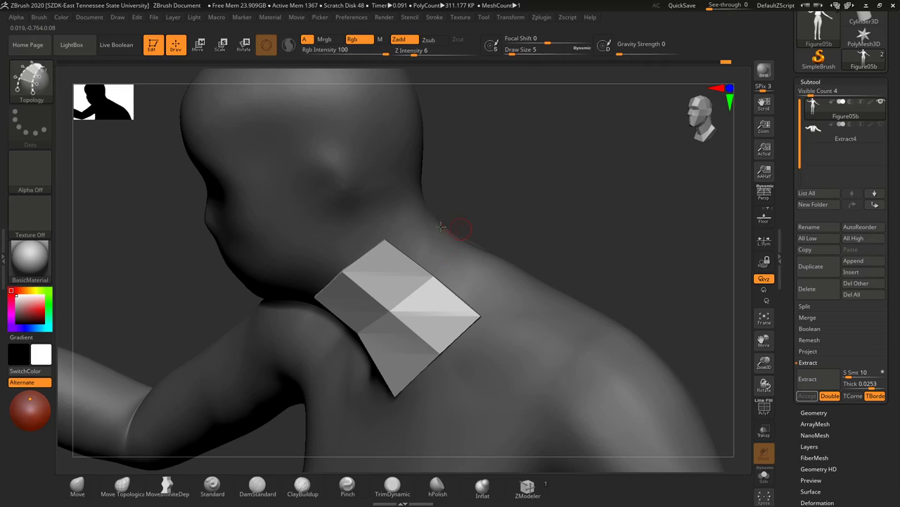
{"action": "right_click_drag", "start_coordinate": [481, 218], "coordinate": [460, 243]}
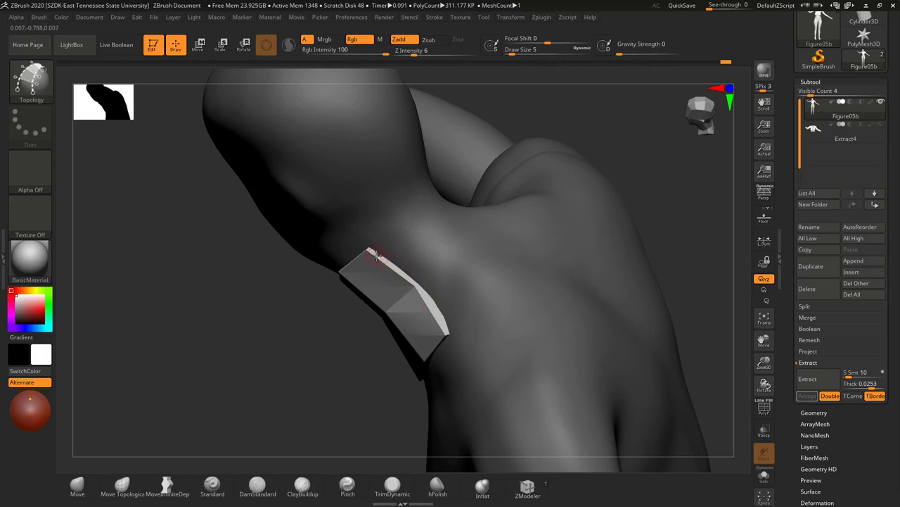
{"action": "left_click_drag", "start_coordinate": [700, 210], "coordinate": [599, 228]}
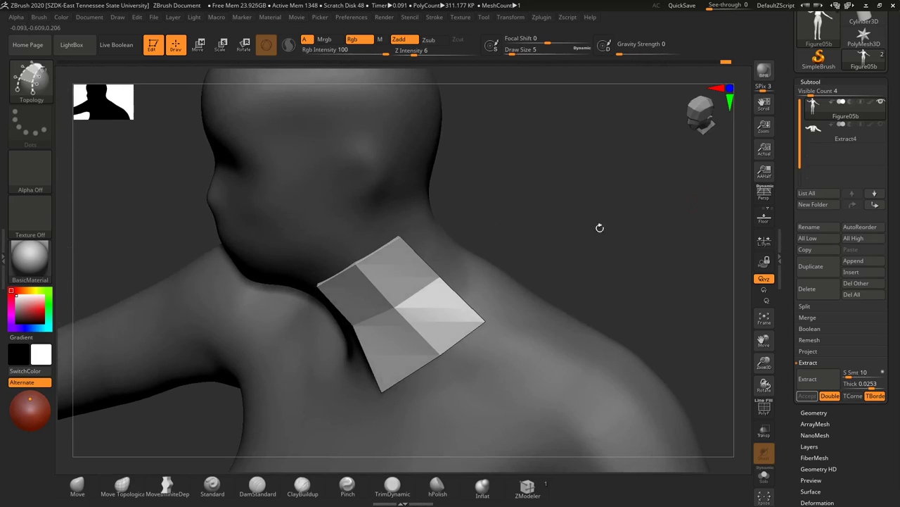
Step: Undo the generated collar patch with all its Topology curves and the stray test stroke on the chest
{"action": "key", "text": "ctrl+z"}
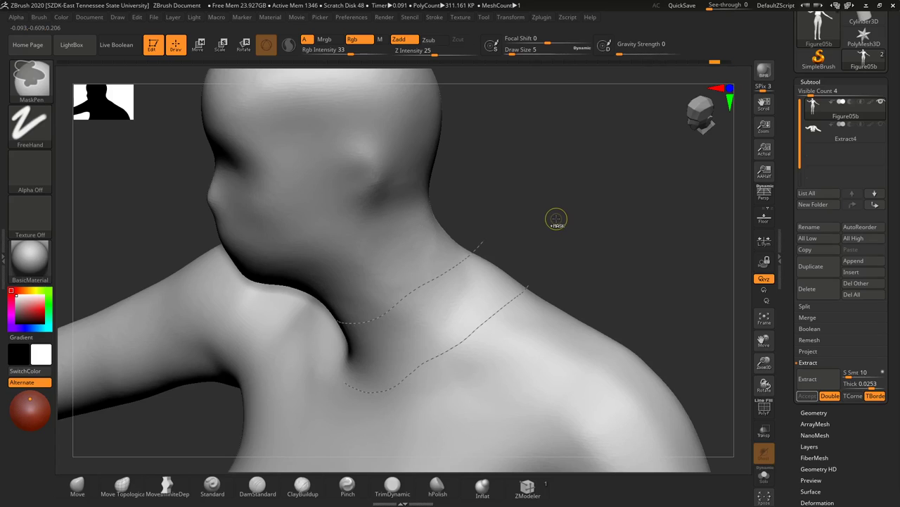
{"action": "left_click_drag", "start_coordinate": [573, 226], "coordinate": [593, 209]}
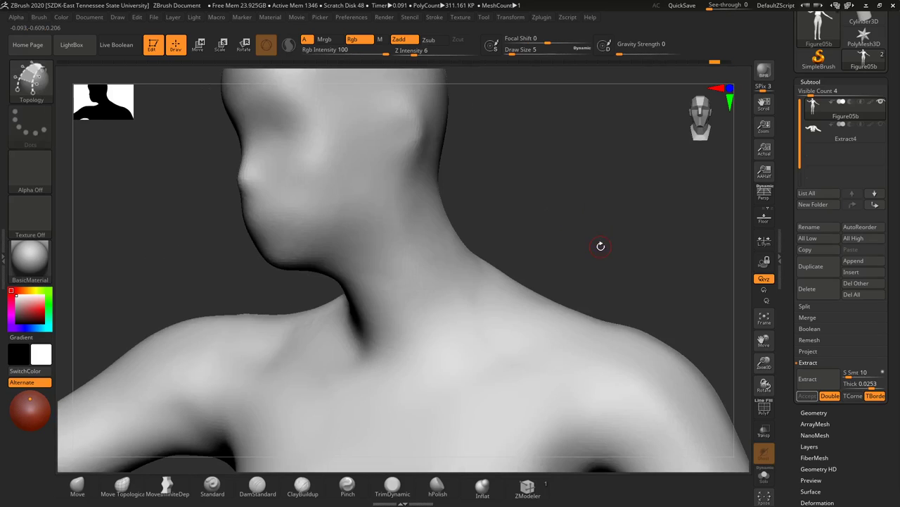
{"action": "left_click_drag", "start_coordinate": [600, 245], "coordinate": [587, 200], "text": "alt"}
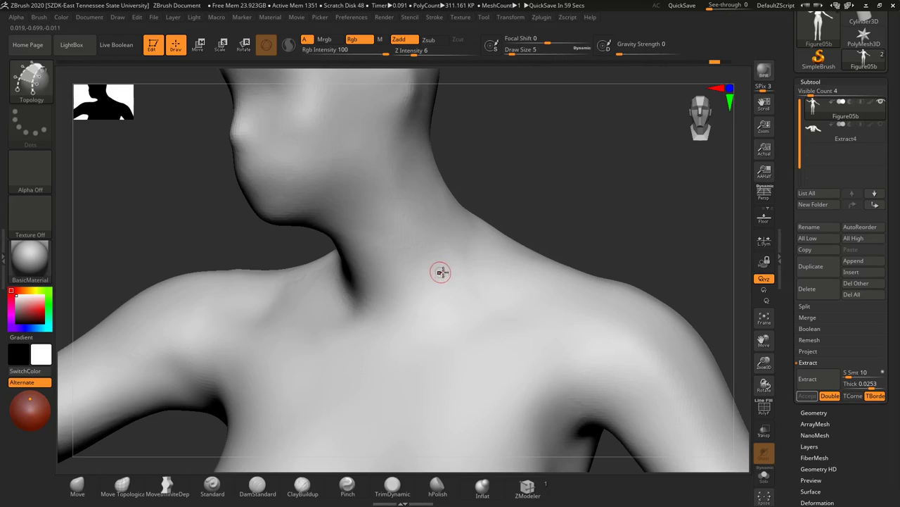
{"action": "left_click_drag", "start_coordinate": [442, 272], "coordinate": [486, 282]}
{"action": "key", "text": "ctrl"}
{"action": "key", "text": "ctrl+z"}
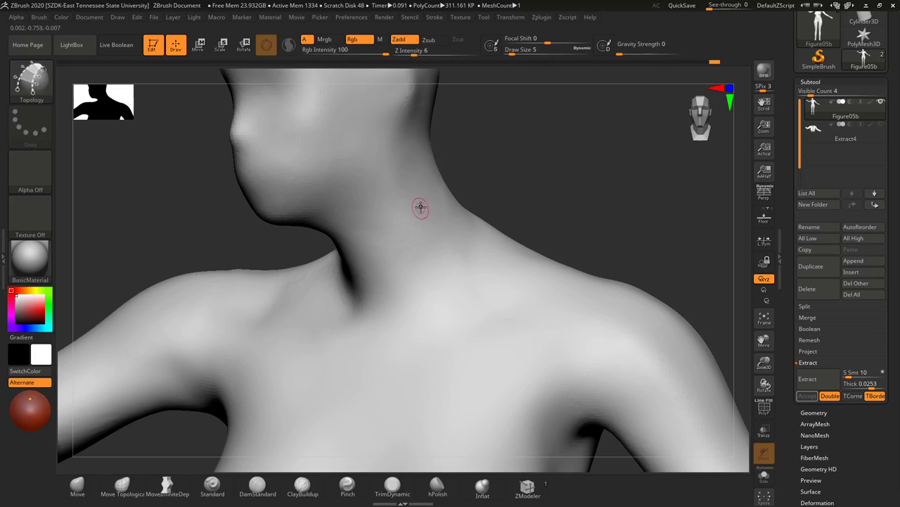
Step: Draw Topology curves radiating from the neck down the left front chest, over the left shoulder and onto the upper back
{"action": "left_click_drag", "start_coordinate": [481, 332], "coordinate": [491, 345]}
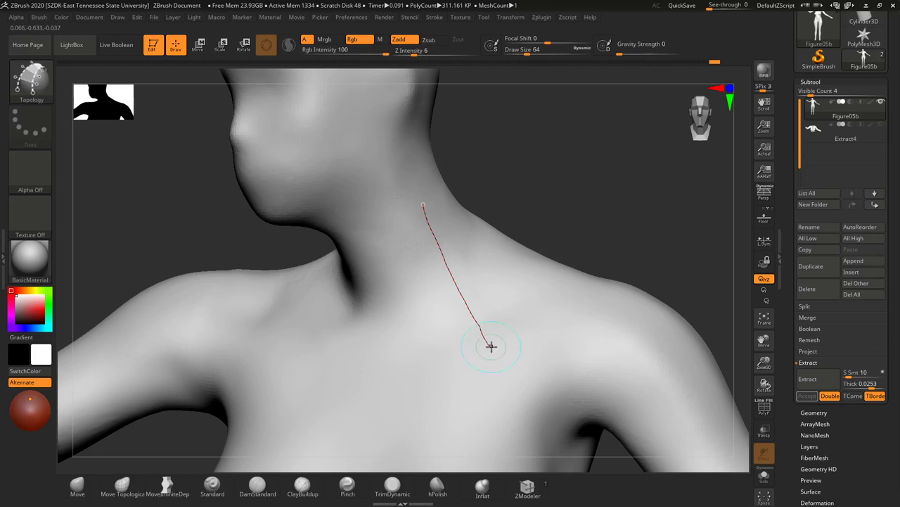
{"action": "mouse_move", "coordinate": [634, 197]}
{"action": "left_mouse_down"}
{"action": "mouse_move", "coordinate": [603, 218]}
{"action": "mouse_move", "coordinate": [468, 215]}
{"action": "mouse_move", "coordinate": [500, 247]}
{"action": "left_mouse_up"}
{"action": "left_click_drag", "start_coordinate": [547, 308], "coordinate": [548, 307]}
{"action": "left_click_drag", "start_coordinate": [689, 193], "coordinate": [650, 216]}
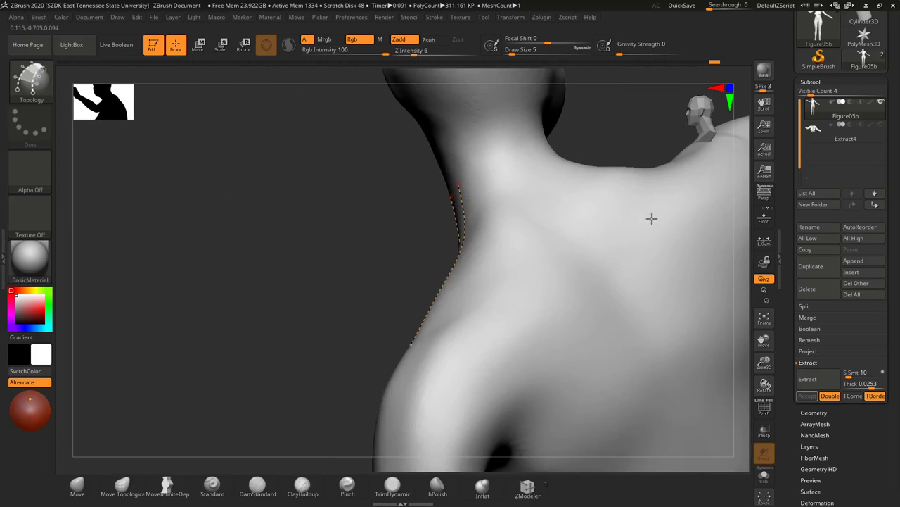
{"action": "left_click_drag", "start_coordinate": [498, 166], "coordinate": [535, 317]}
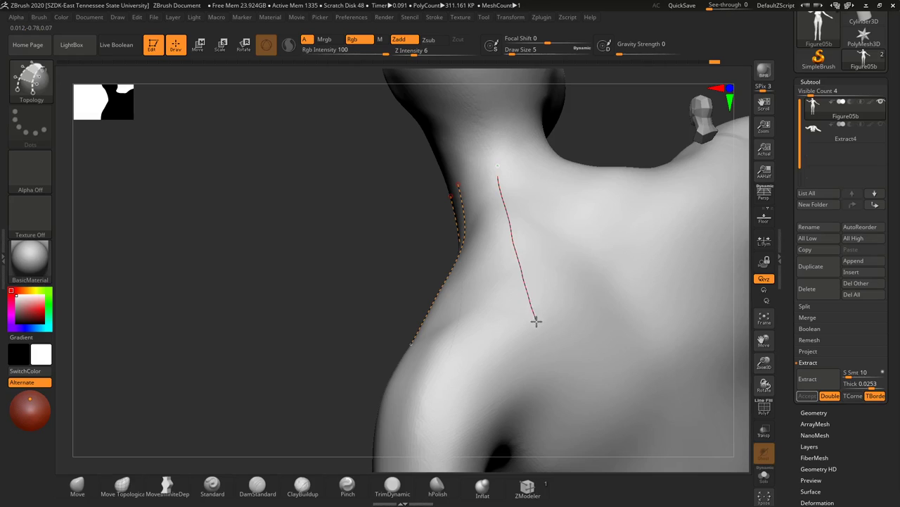
Step: Continue the radiating Topology curves from the neck across the back and around over the figure's right shoulder
{"action": "left_click_drag", "start_coordinate": [608, 100], "coordinate": [584, 134]}
{"action": "left_click_drag", "start_coordinate": [530, 161], "coordinate": [588, 279]}
{"action": "mouse_move", "coordinate": [664, 165]}
{"action": "left_mouse_down"}
{"action": "mouse_move", "coordinate": [633, 211]}
{"action": "mouse_move", "coordinate": [583, 169]}
{"action": "mouse_move", "coordinate": [579, 243]}
{"action": "left_mouse_up"}
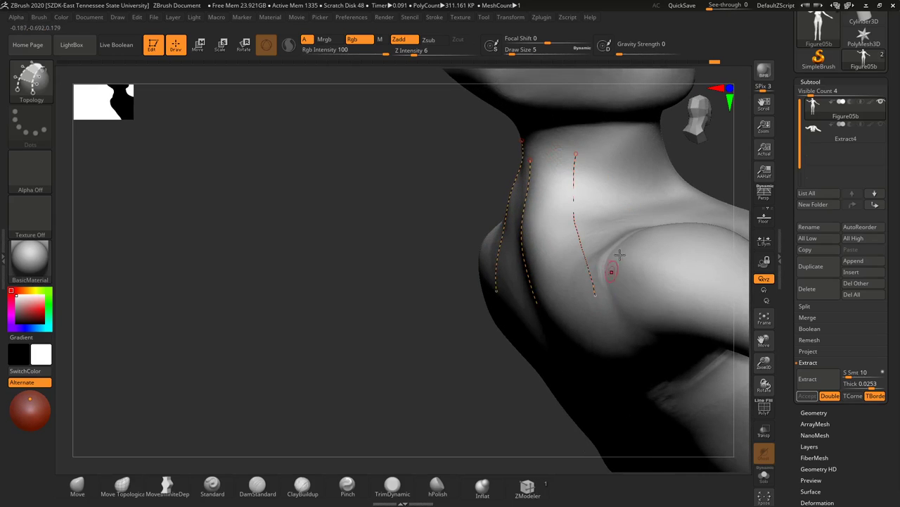
{"action": "mouse_move", "coordinate": [698, 170]}
{"action": "left_mouse_down"}
{"action": "mouse_move", "coordinate": [682, 185]}
{"action": "mouse_move", "coordinate": [669, 181]}
{"action": "left_mouse_up"}
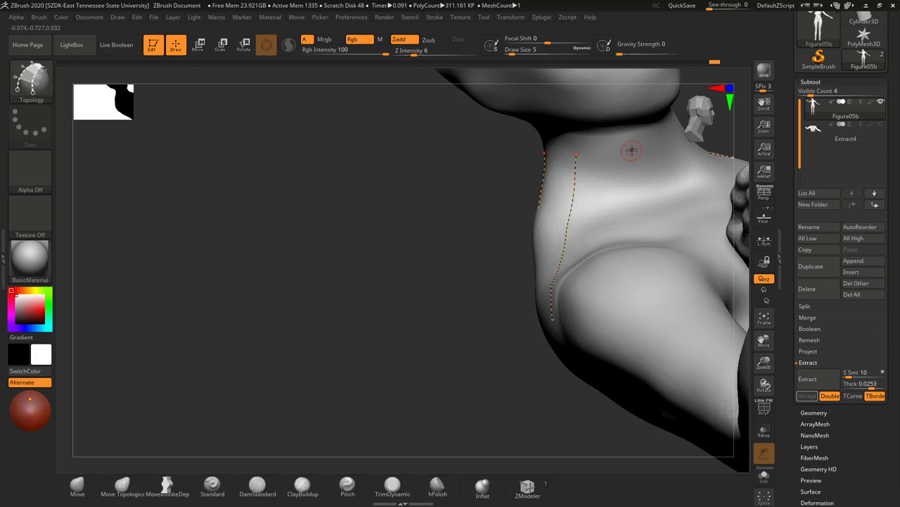
{"action": "left_click_drag", "start_coordinate": [661, 270], "coordinate": [661, 272]}
{"action": "left_click_drag", "start_coordinate": [434, 315], "coordinate": [436, 353]}
Step: Draw the upper ring curve around the neck across the tops of the radiating Topology curves, from the left side to the right
{"action": "left_click_drag", "start_coordinate": [619, 174], "coordinate": [486, 180]}
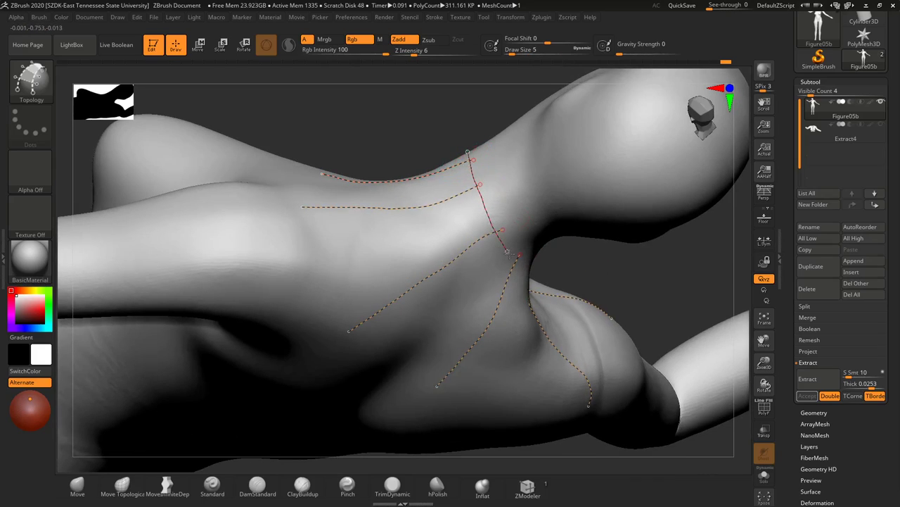
{"action": "mouse_move", "coordinate": [583, 265]}
{"action": "left_mouse_down"}
{"action": "mouse_move", "coordinate": [591, 246]}
{"action": "mouse_move", "coordinate": [569, 231]}
{"action": "left_mouse_up"}
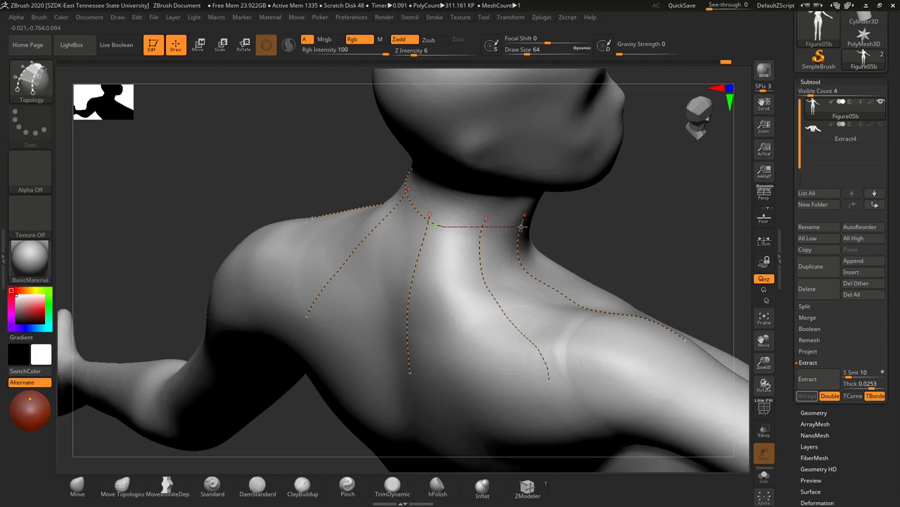
{"action": "left_click_drag", "start_coordinate": [529, 223], "coordinate": [533, 224]}
Step: Draw a second ring curve around the base of the neck, from the right side across the back to the left front
{"action": "mouse_move", "coordinate": [653, 243]}
{"action": "left_mouse_down"}
{"action": "mouse_move", "coordinate": [647, 213]}
{"action": "mouse_move", "coordinate": [641, 236]}
{"action": "left_mouse_up"}
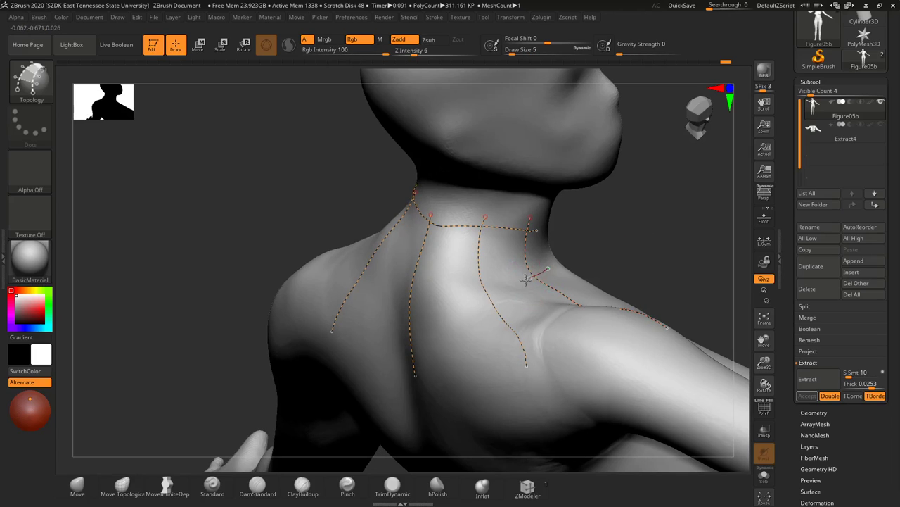
{"action": "left_click", "coordinate": [368, 259]}
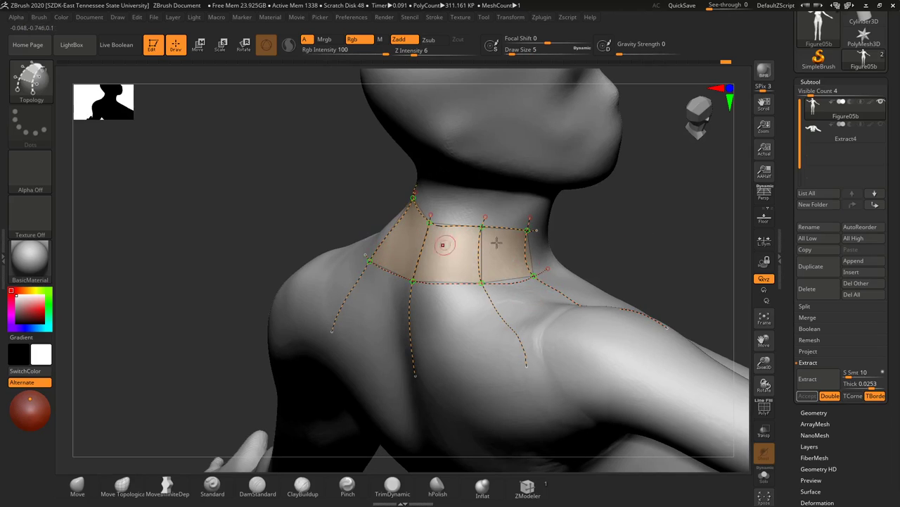
{"action": "mouse_move", "coordinate": [622, 242]}
{"action": "left_mouse_down"}
{"action": "mouse_move", "coordinate": [664, 269]}
{"action": "mouse_move", "coordinate": [663, 281]}
{"action": "left_mouse_up"}
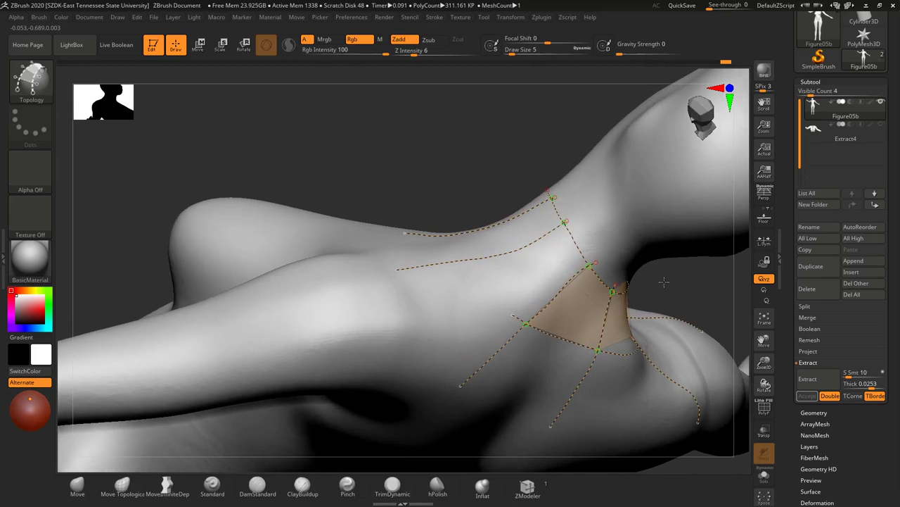
{"action": "right_click_drag", "start_coordinate": [674, 280], "coordinate": [660, 360], "text": "ctrl"}
{"action": "left_click_drag", "start_coordinate": [523, 380], "coordinate": [484, 346]}
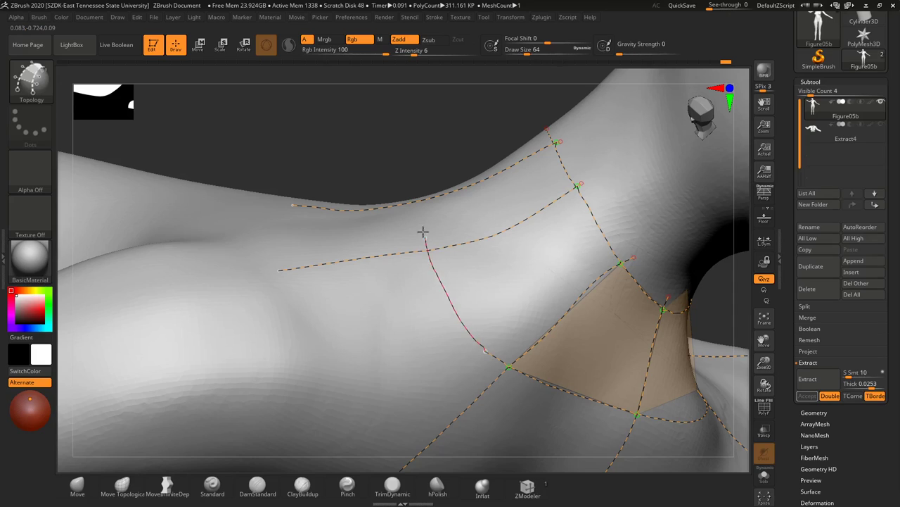
{"action": "left_click_drag", "start_coordinate": [415, 191], "coordinate": [415, 190]}
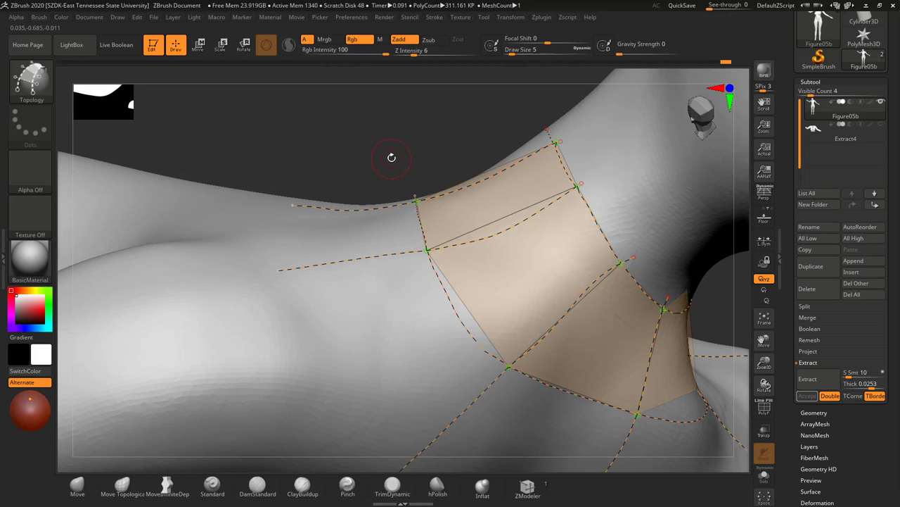
Step: Draw a wider outer ring curve over the left shoulder, crossing the radiating curves from the left front to the upper back
{"action": "left_click_drag", "start_coordinate": [392, 158], "coordinate": [572, 258]}
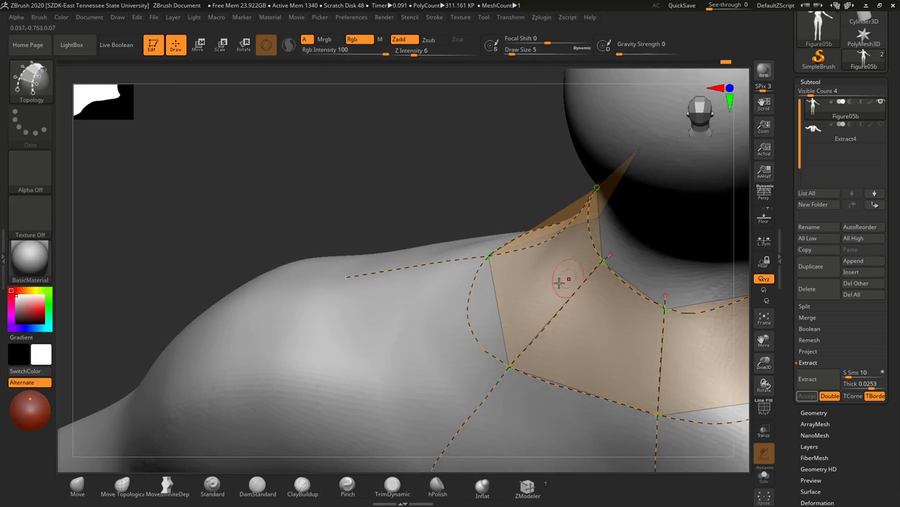
{"action": "mouse_move", "coordinate": [401, 161]}
{"action": "left_mouse_down"}
{"action": "mouse_move", "coordinate": [411, 195]}
{"action": "mouse_move", "coordinate": [441, 195]}
{"action": "mouse_move", "coordinate": [421, 195]}
{"action": "left_mouse_up"}
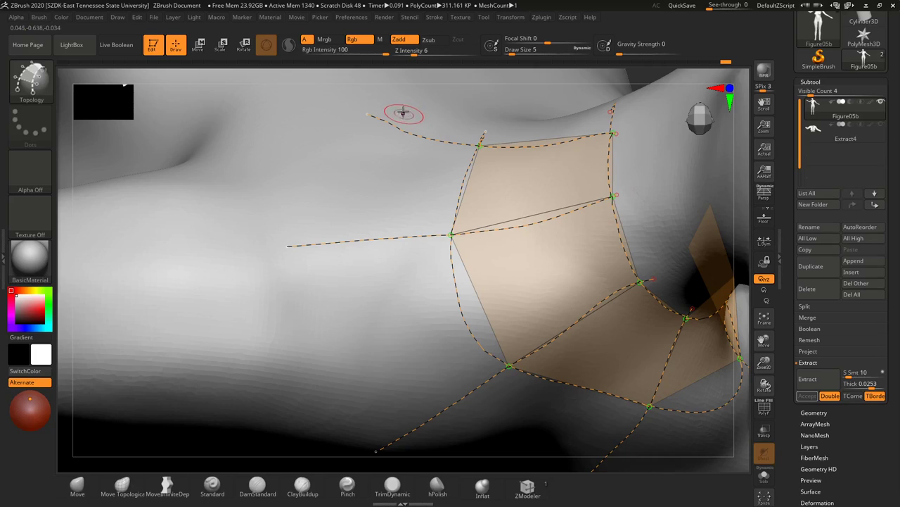
{"action": "left_click_drag", "start_coordinate": [396, 109], "coordinate": [380, 163]}
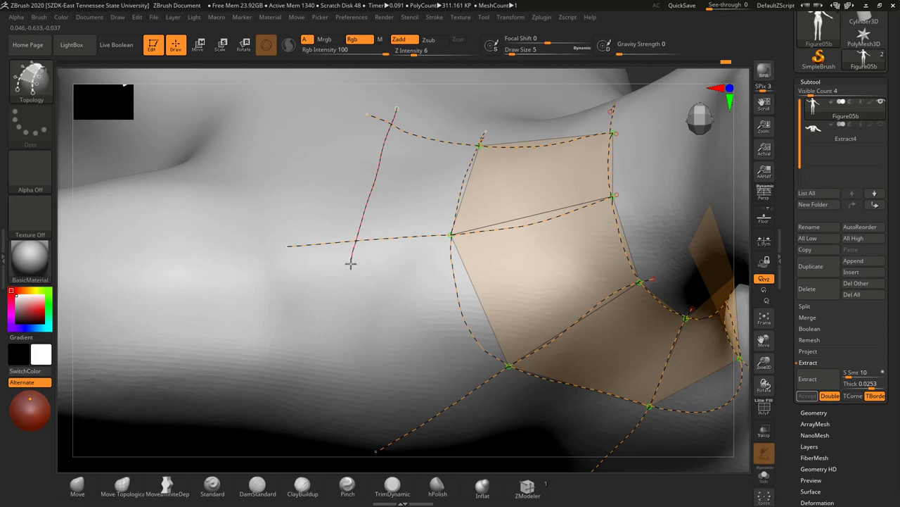
{"action": "left_click_drag", "start_coordinate": [394, 422], "coordinate": [395, 425]}
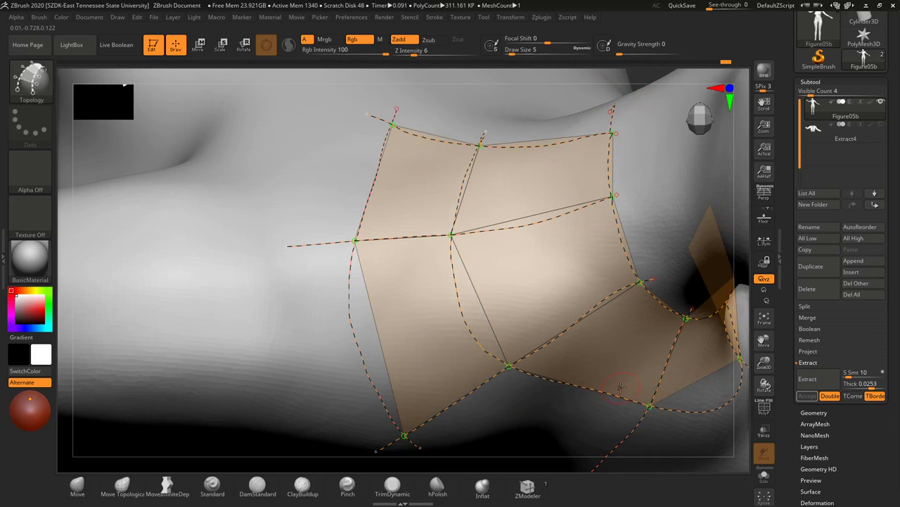
Step: Extend the outer ring curve across the upper back to the radiating curve at the figure's right shoulder
{"action": "right_click_drag", "start_coordinate": [621, 387], "coordinate": [593, 307]}
{"action": "right_click_drag", "start_coordinate": [331, 211], "coordinate": [134, 75]}
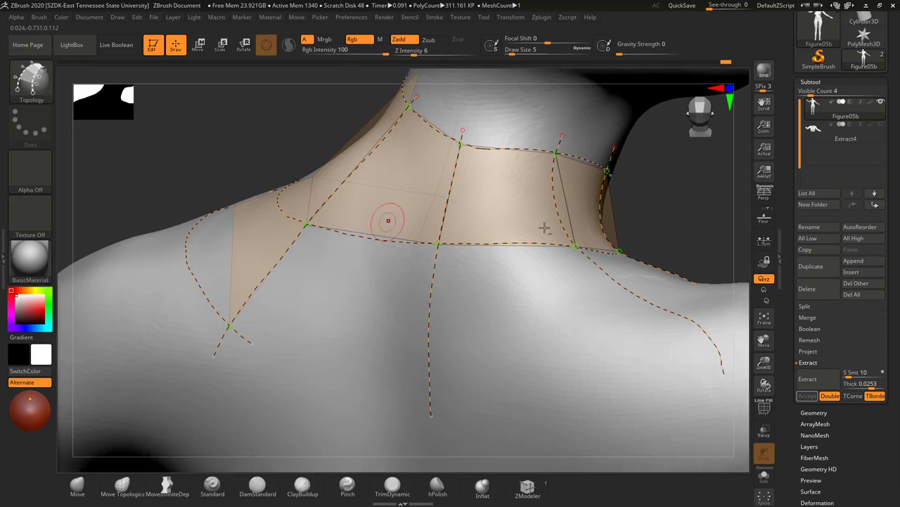
{"action": "left_click_drag", "start_coordinate": [633, 191], "coordinate": [589, 163], "text": "alt"}
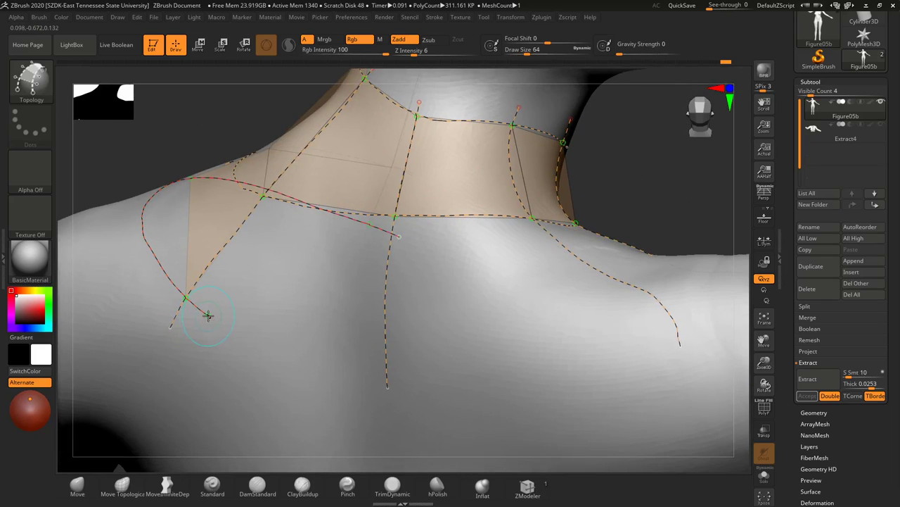
{"action": "left_click_drag", "start_coordinate": [207, 315], "coordinate": [225, 323]}
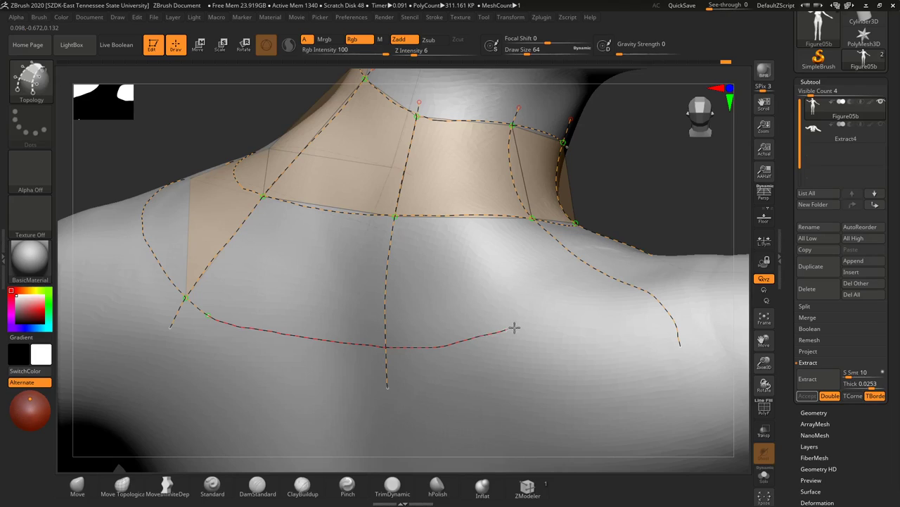
{"action": "left_click_drag", "start_coordinate": [624, 281], "coordinate": [624, 282]}
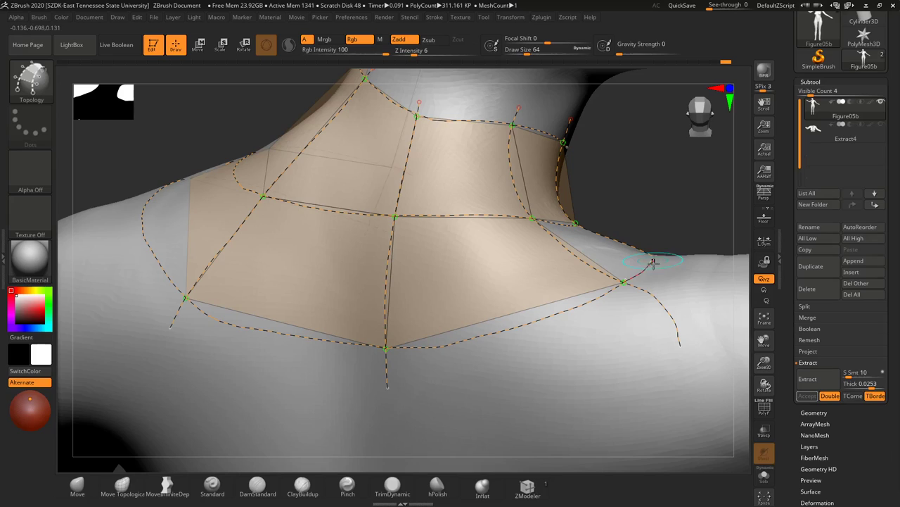
Step: Continue the outer ring curve over the right shoulder toward the front of the chest, past the front radiating curve
{"action": "left_click_drag", "start_coordinate": [692, 218], "coordinate": [659, 261]}
{"action": "left_click_drag", "start_coordinate": [496, 280], "coordinate": [181, 296], "text": "alt"}
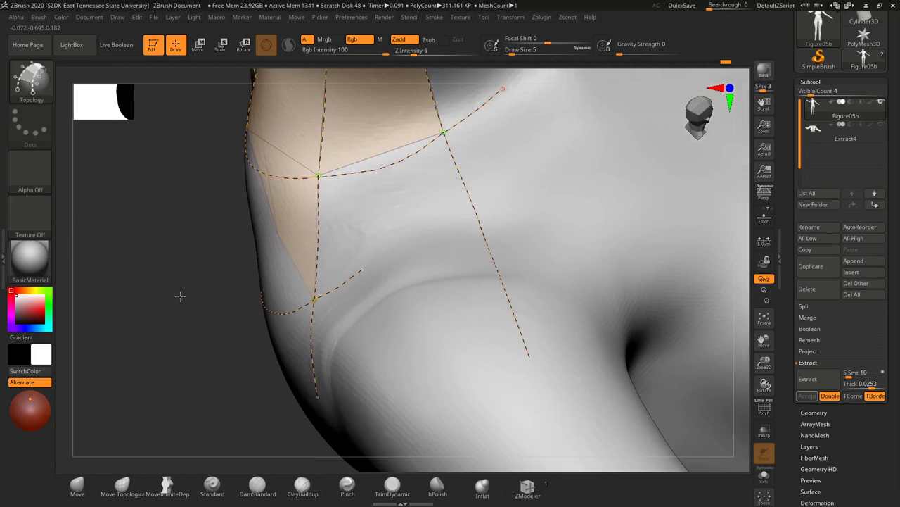
{"action": "left_click_drag", "start_coordinate": [361, 271], "coordinate": [591, 223]}
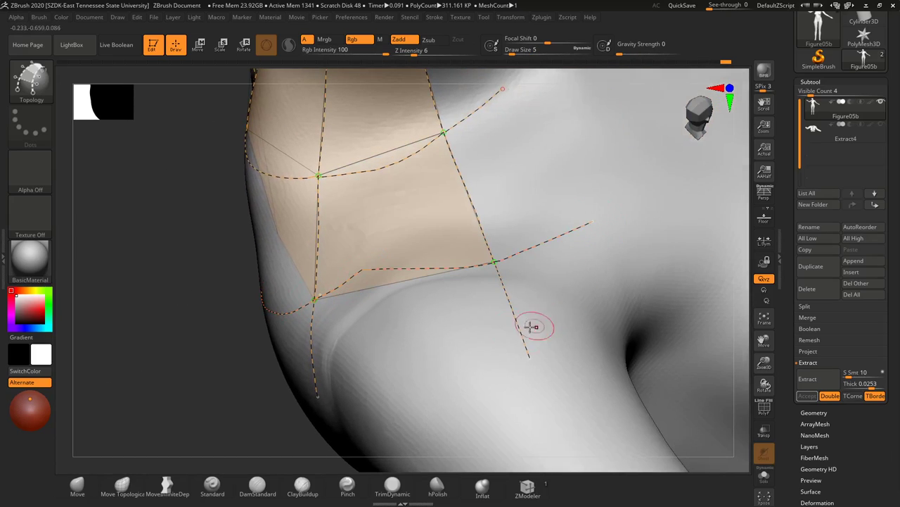
Step: Set the Topology brush's draw size to 1 for a thin collar surface
{"action": "right_click_drag", "start_coordinate": [263, 387], "coordinate": [429, 243]}
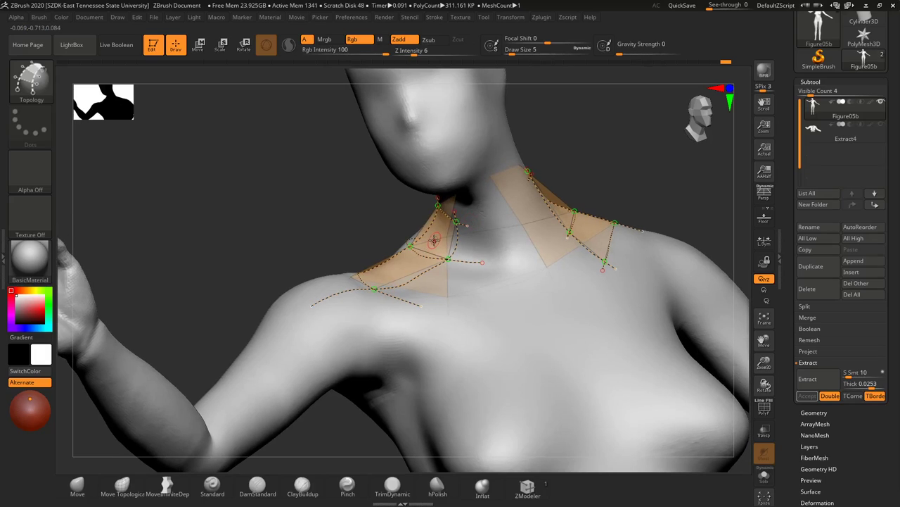
{"action": "key", "text": "s"}
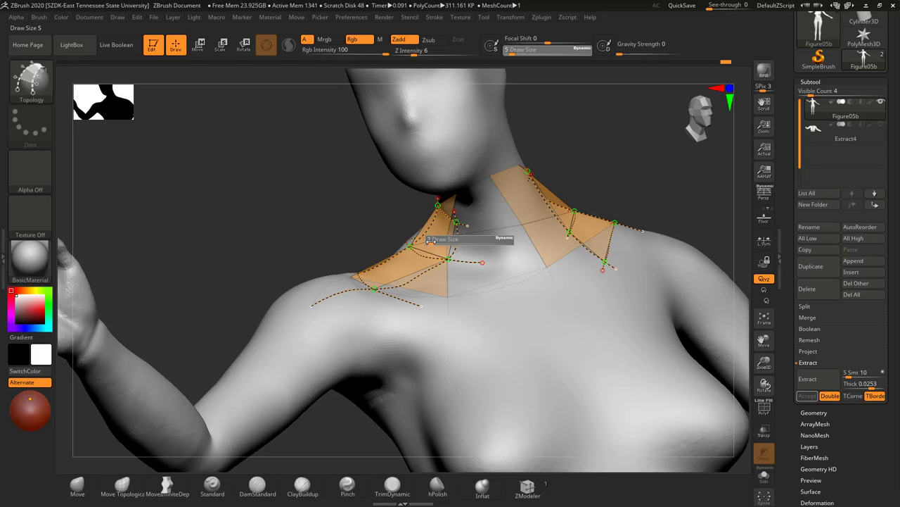
{"action": "type", "text": "1"}
{"action": "key", "text": "Return"}
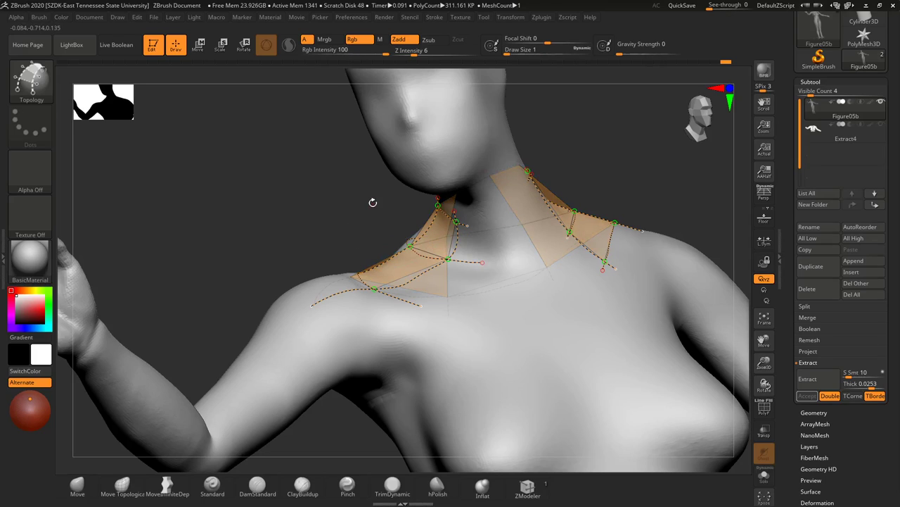
Step: Trim away the loose curve ends extending past the collar grid, starting at the front of the figure's right shoulder
{"action": "right_click_drag", "start_coordinate": [358, 207], "coordinate": [422, 285]}
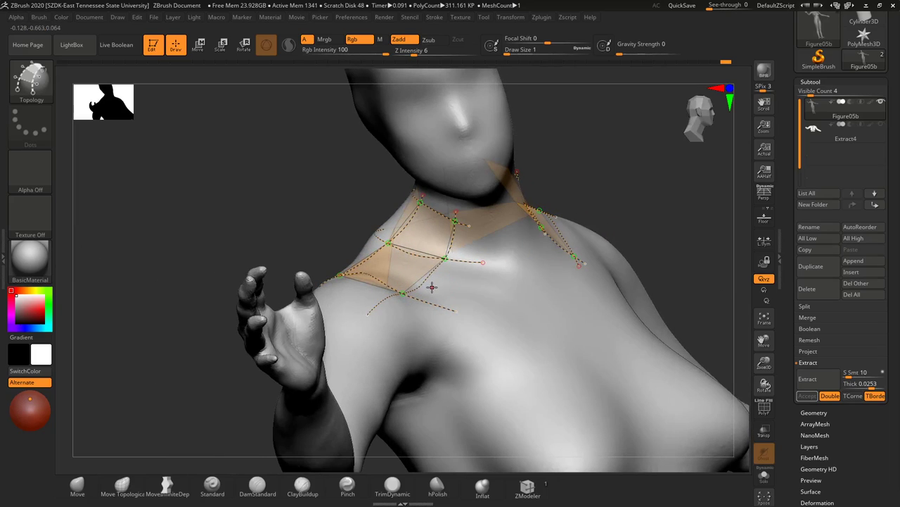
{"action": "key", "text": "ctrl"}
{"action": "key", "text": "ctrl"}
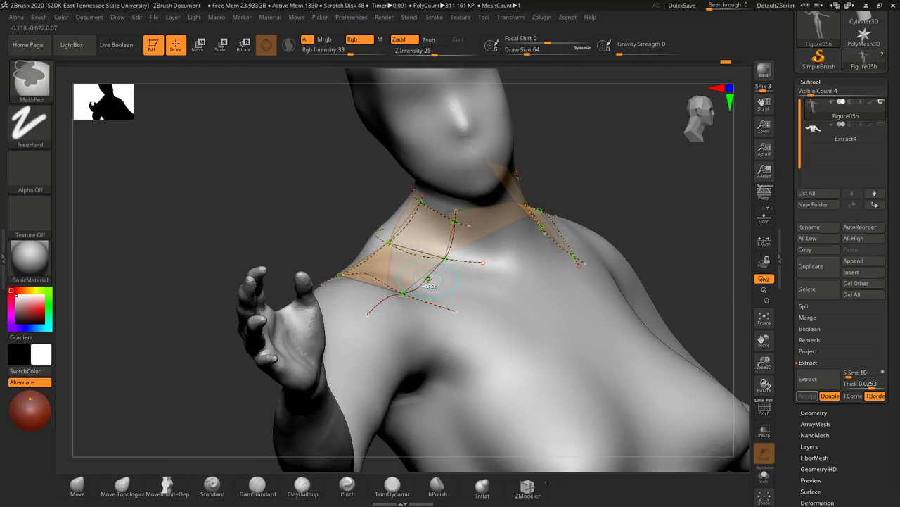
{"action": "key", "text": "ctrl"}
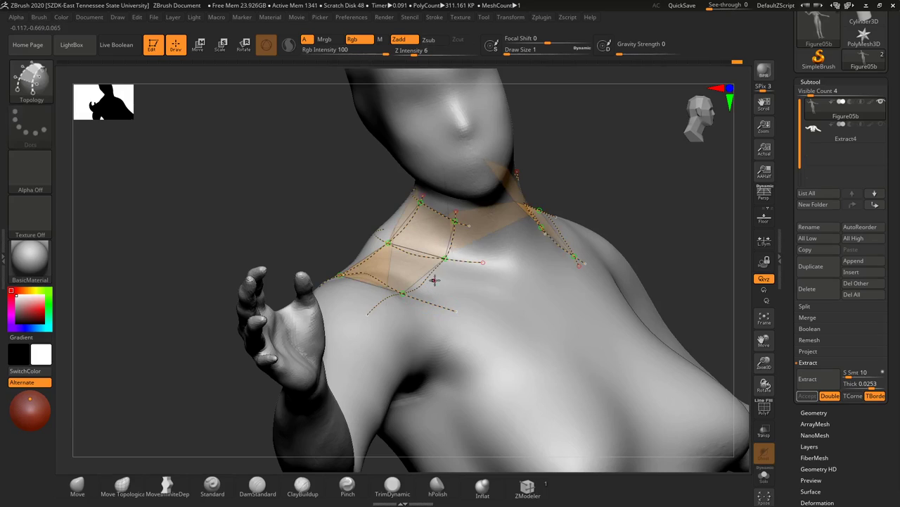
{"action": "right_click_drag", "start_coordinate": [443, 279], "coordinate": [469, 280]}
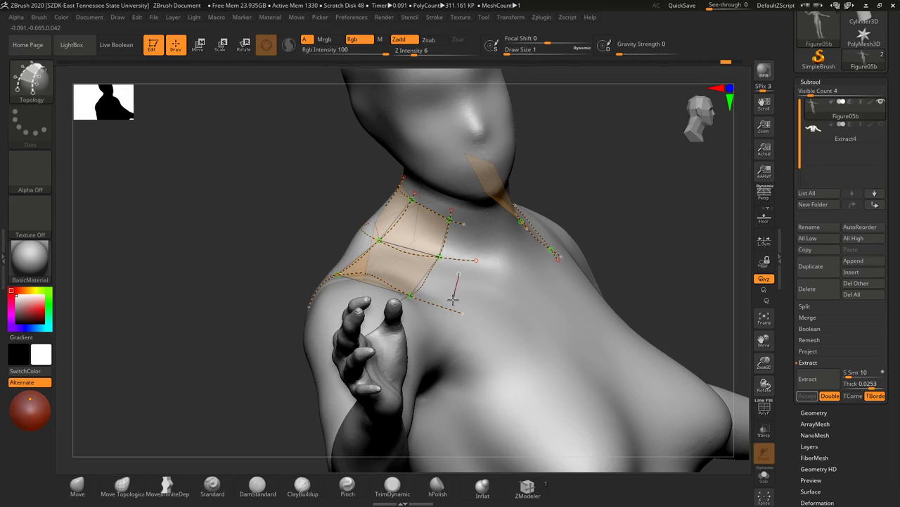
{"action": "left_click_drag", "start_coordinate": [447, 315], "coordinate": [445, 318]}
{"action": "left_click_drag", "start_coordinate": [459, 274], "coordinate": [465, 335], "text": "alt"}
{"action": "right_click_drag", "start_coordinate": [576, 190], "coordinate": [488, 242]}
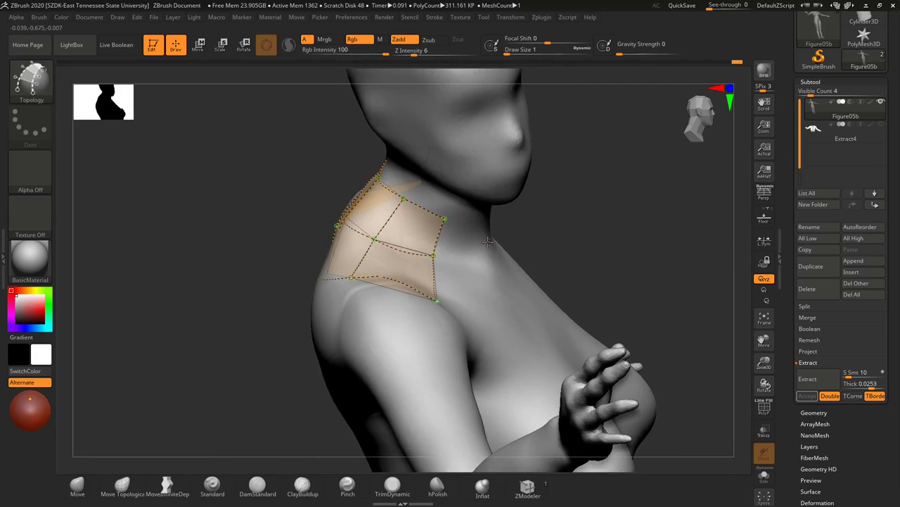
{"action": "key", "text": "ctrl"}
{"action": "left_click", "coordinate": [444, 260]}
{"action": "key", "text": "ctrl+z"}
Step: Check the trimmed curve grid from the back and both shoulders, and generate the collar mesh from it
{"action": "left_click_drag", "start_coordinate": [572, 235], "coordinate": [527, 262]}
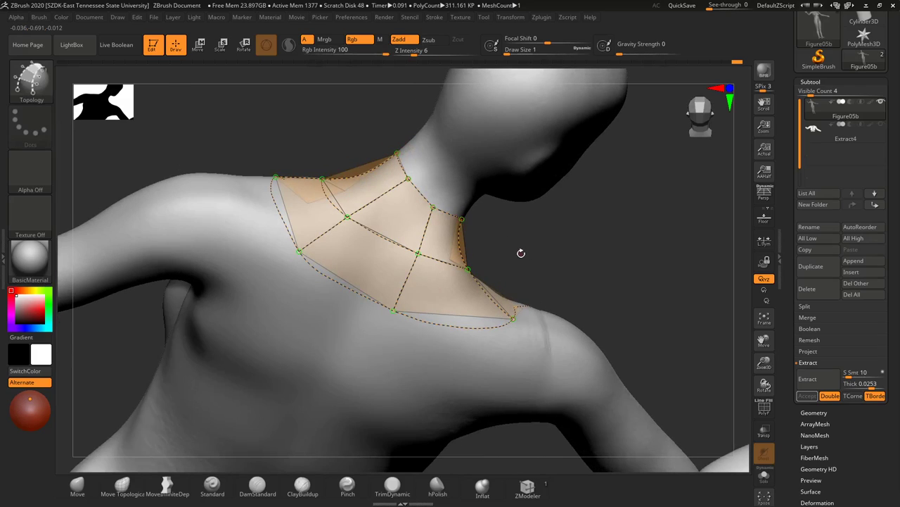
{"action": "key", "text": "ctrl"}
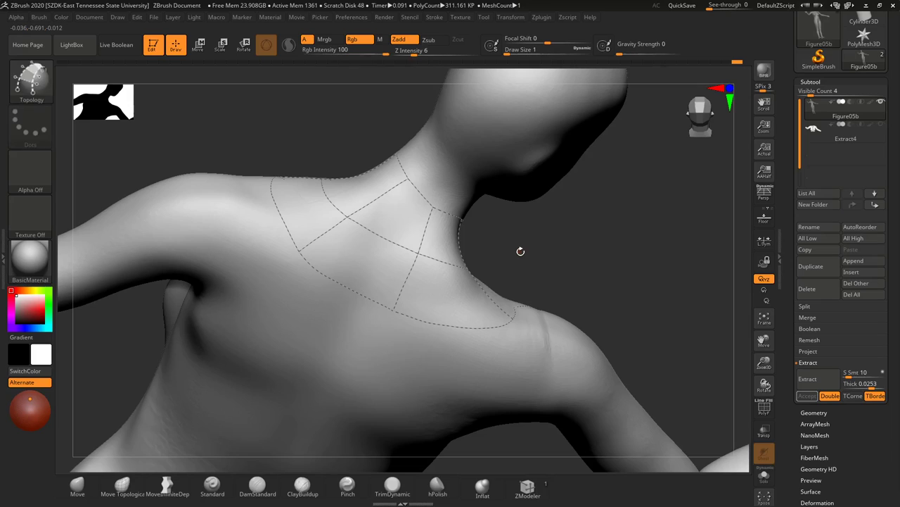
{"action": "mouse_move", "coordinate": [520, 251]}
{"action": "left_mouse_down"}
{"action": "mouse_move", "coordinate": [521, 267]}
{"action": "mouse_move", "coordinate": [506, 261]}
{"action": "mouse_move", "coordinate": [514, 281]}
{"action": "mouse_move", "coordinate": [512, 261]}
{"action": "mouse_move", "coordinate": [492, 267]}
{"action": "mouse_move", "coordinate": [533, 257]}
{"action": "mouse_move", "coordinate": [534, 266]}
{"action": "mouse_move", "coordinate": [584, 278]}
{"action": "mouse_move", "coordinate": [647, 277]}
{"action": "mouse_move", "coordinate": [631, 277]}
{"action": "left_mouse_up"}
{"action": "key", "text": "ctrl"}
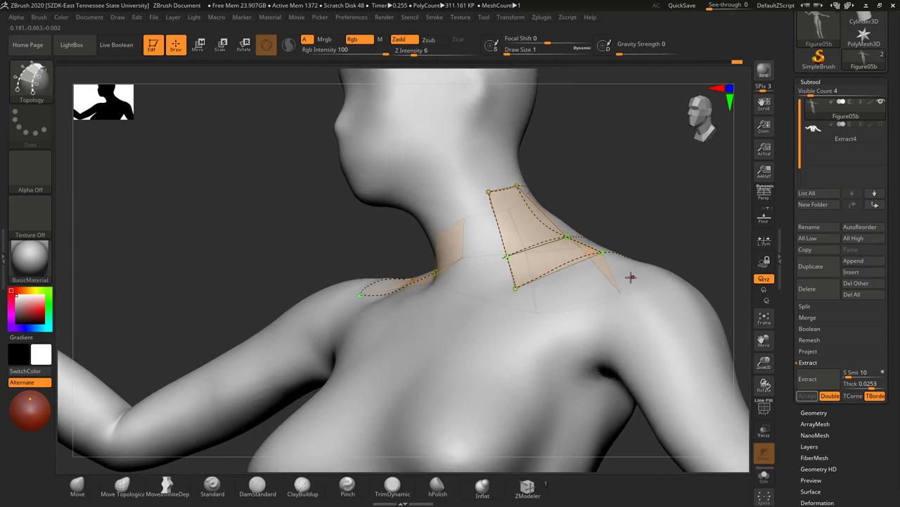
{"action": "left_click_drag", "start_coordinate": [569, 216], "coordinate": [620, 249]}
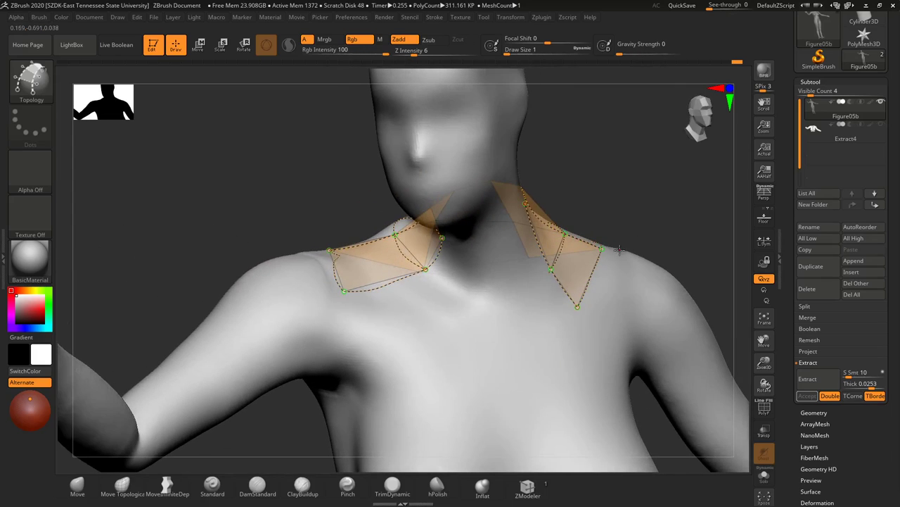
{"action": "left_click", "coordinate": [605, 266]}
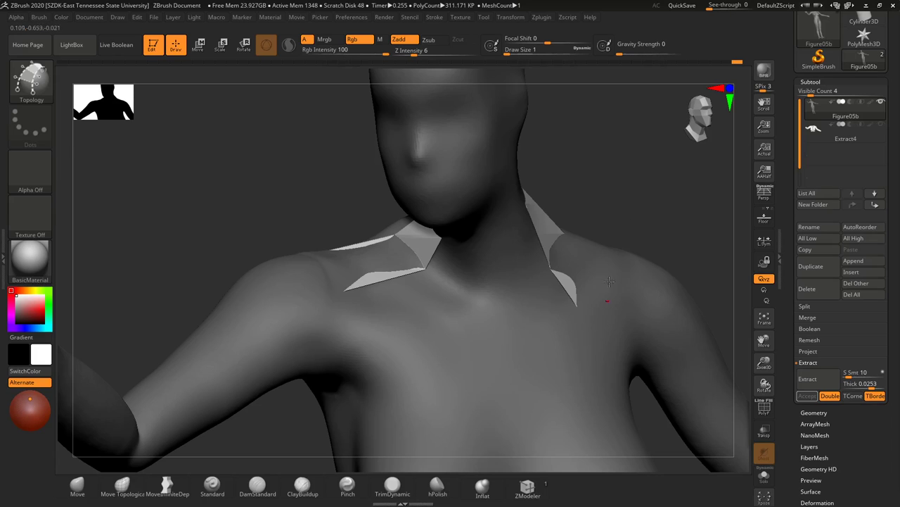
Step: Undo the generated collar mesh to return to the topology curves around the neck and shoulders
{"action": "left_click_drag", "start_coordinate": [619, 215], "coordinate": [562, 218]}
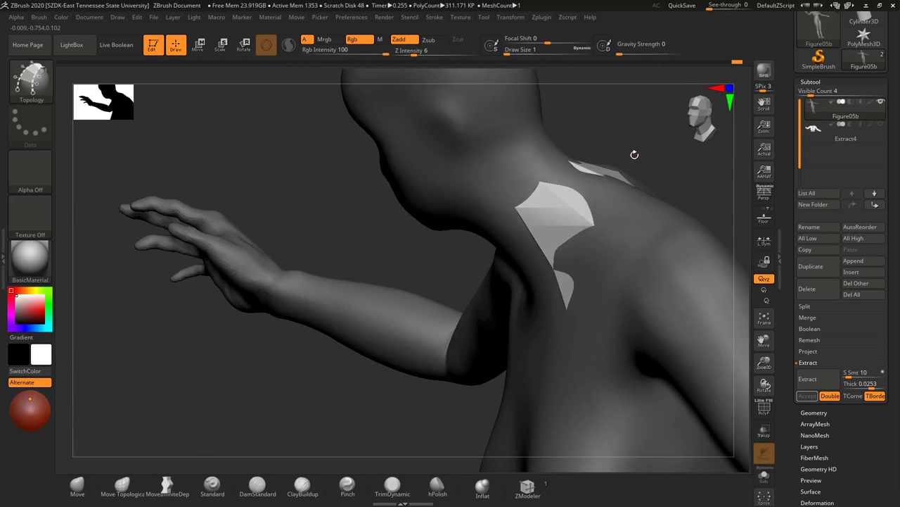
{"action": "key", "text": "ctrl+z"}
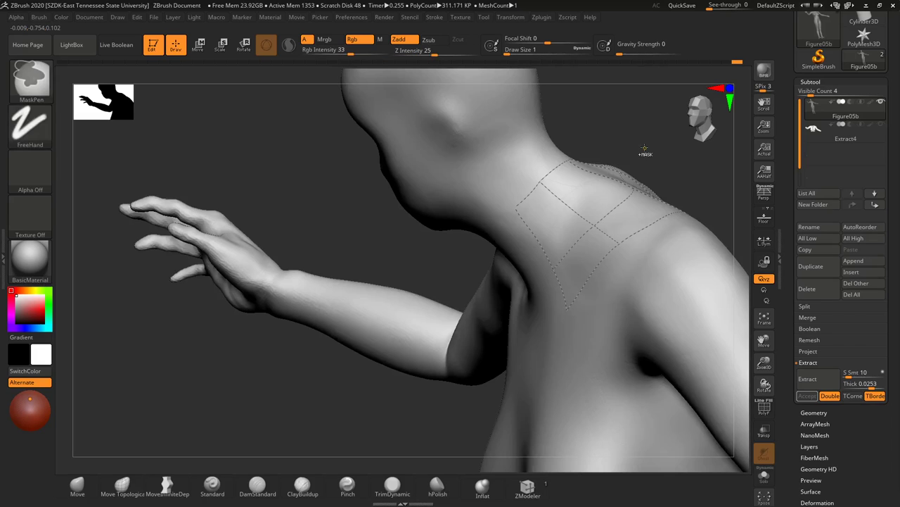
{"action": "left_click_drag", "start_coordinate": [647, 136], "coordinate": [598, 204]}
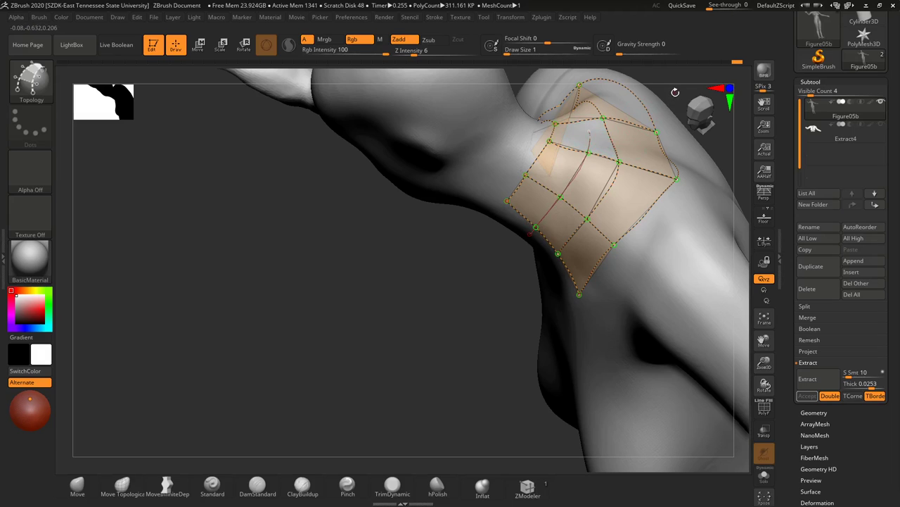
Step: Erase the stray segment at the back of the neck and continue the middle topology curve across the open collar panel
{"action": "left_click_drag", "start_coordinate": [675, 97], "coordinate": [569, 259]}
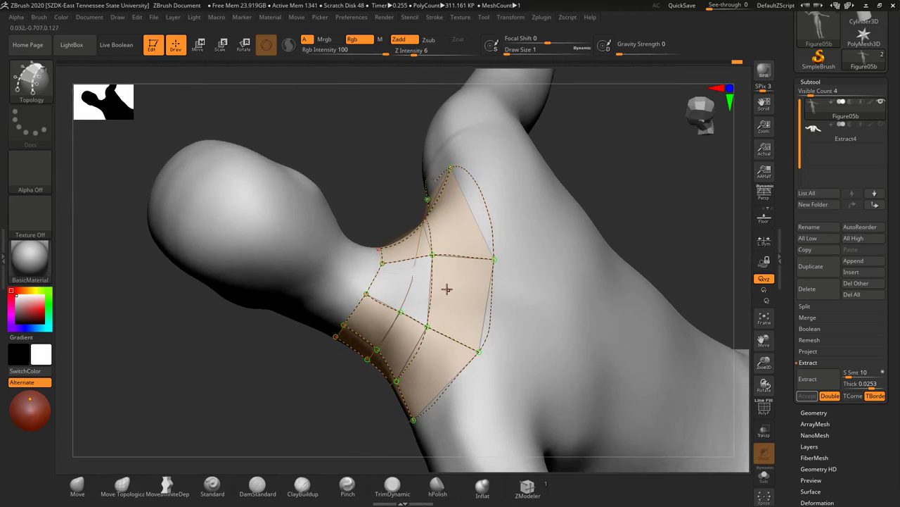
{"action": "left_click_drag", "start_coordinate": [617, 165], "coordinate": [621, 178]}
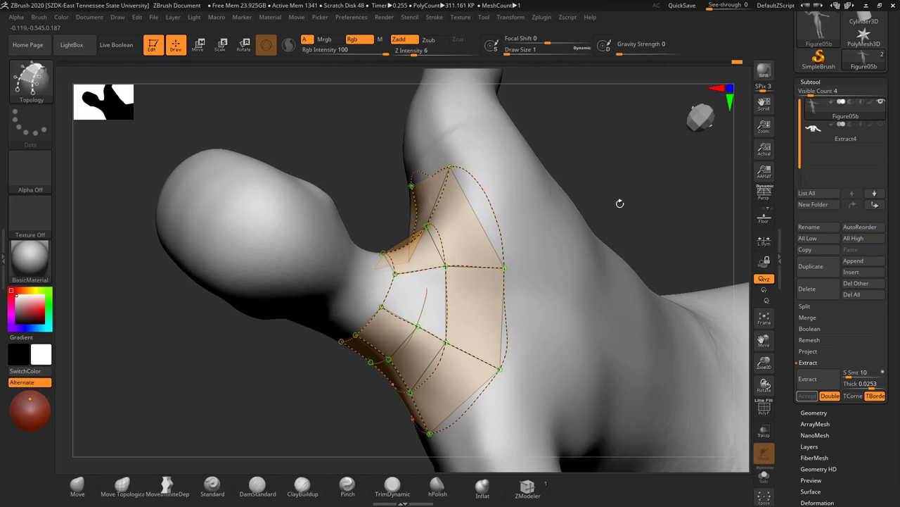
{"action": "left_click_drag", "start_coordinate": [431, 307], "coordinate": [433, 308], "text": "alt"}
{"action": "left_click_drag", "start_coordinate": [410, 240], "coordinate": [409, 238]}
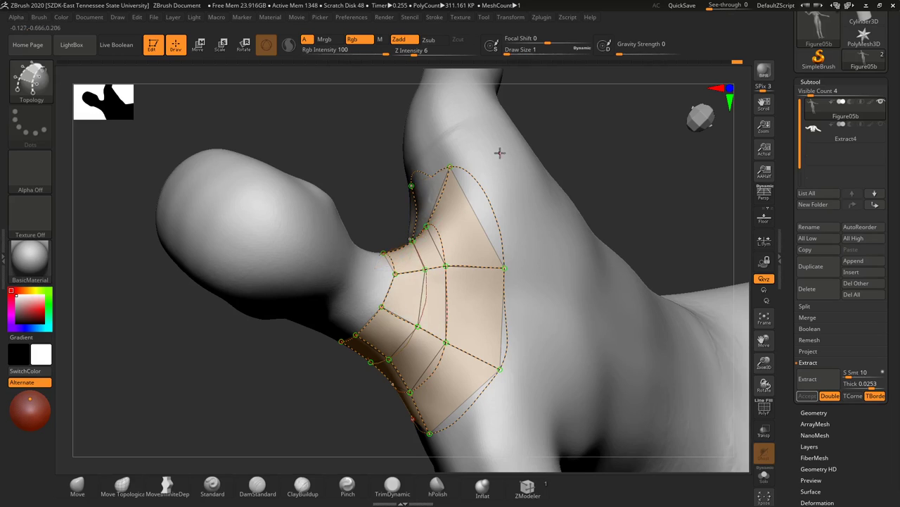
Step: Erase the misplaced segments beside the neck and try extending the middle topology curve across the adjoining open collar panel
{"action": "left_click_drag", "start_coordinate": [561, 119], "coordinate": [570, 218]}
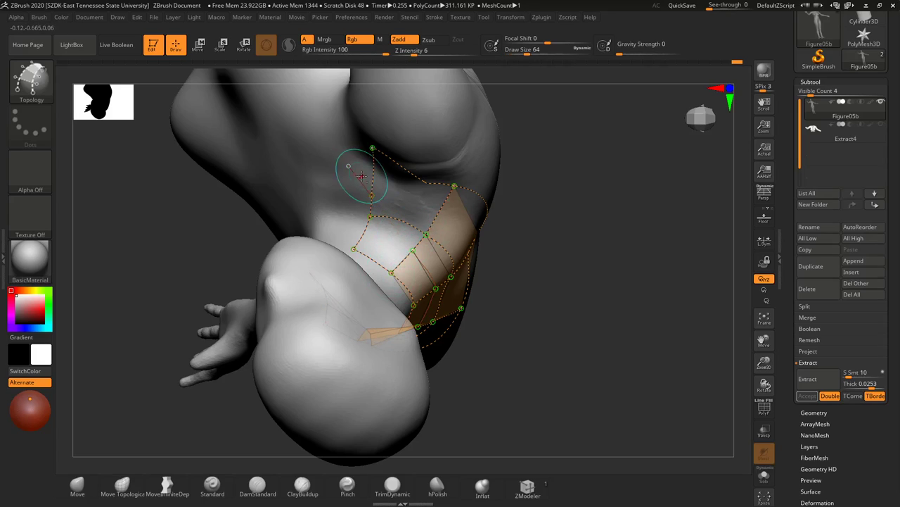
{"action": "left_click_drag", "start_coordinate": [362, 177], "coordinate": [353, 191], "text": "alt"}
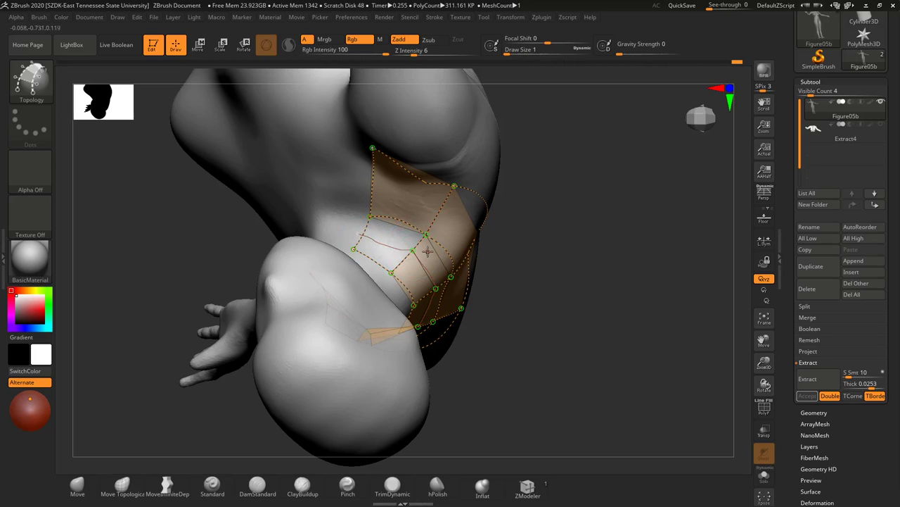
{"action": "left_click_drag", "start_coordinate": [389, 238], "coordinate": [385, 253], "text": "alt"}
{"action": "left_click_drag", "start_coordinate": [520, 282], "coordinate": [491, 394], "text": "alt"}
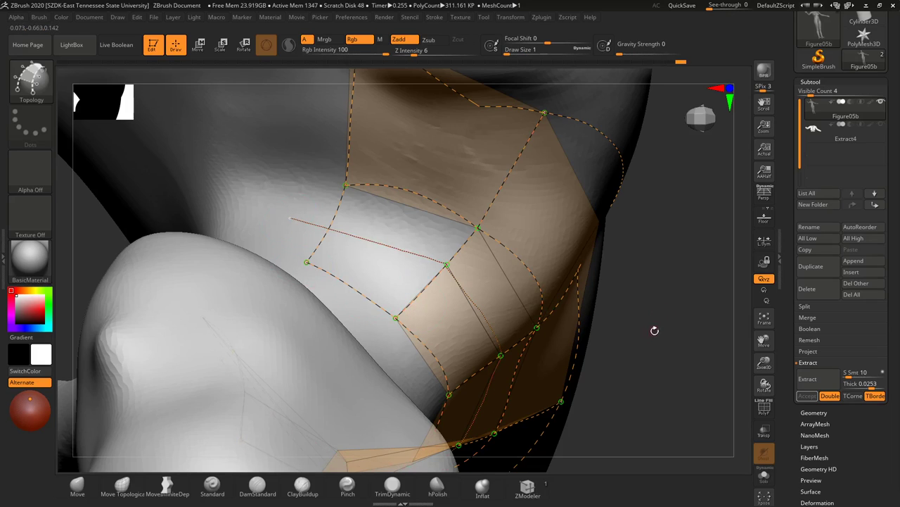
{"action": "mouse_move", "coordinate": [654, 330]}
{"action": "left_mouse_down"}
{"action": "mouse_move", "coordinate": [666, 200]}
{"action": "mouse_move", "coordinate": [593, 295]}
{"action": "left_mouse_up"}
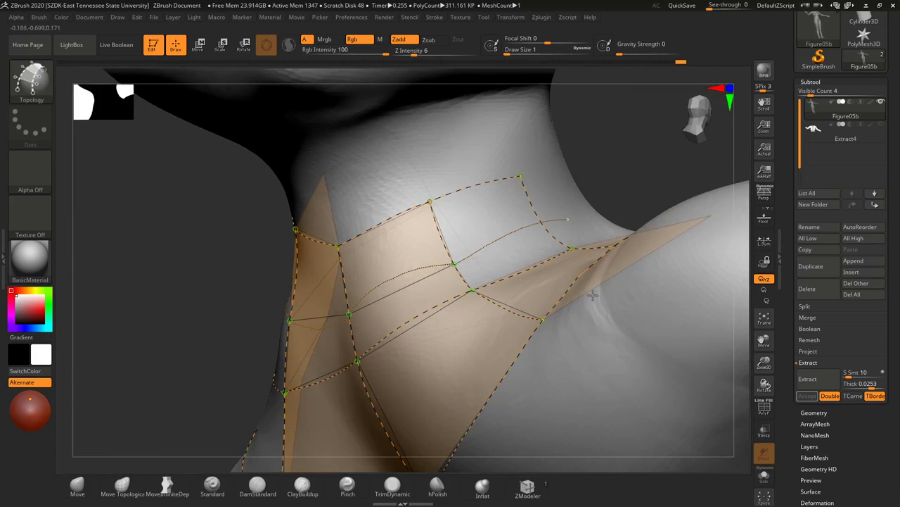
Step: Undo the accidental mask stroke and erase the middle topology curve from the two panels beside the neck
{"action": "left_click_drag", "start_coordinate": [661, 165], "coordinate": [657, 176]}
{"action": "left_click_drag", "start_coordinate": [536, 202], "coordinate": [517, 271], "text": "ctrl"}
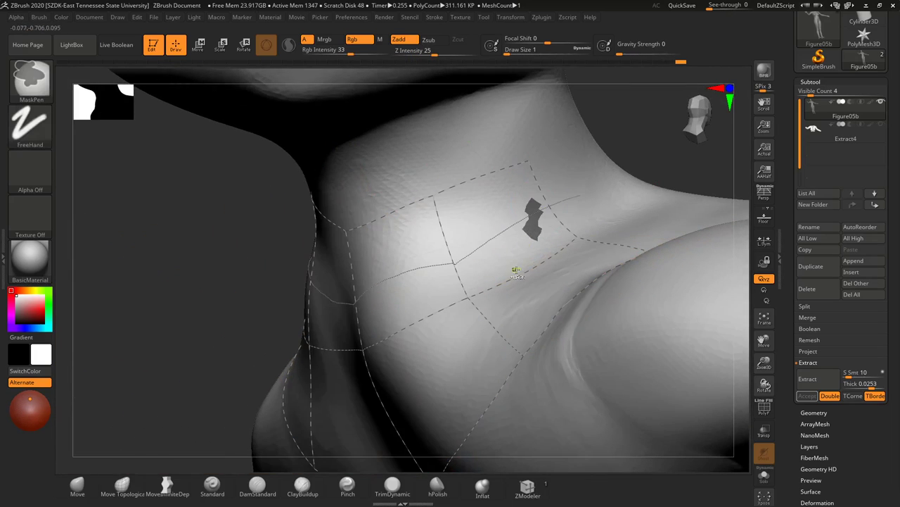
{"action": "key", "text": "ctrl+z"}
{"action": "left_click_drag", "start_coordinate": [512, 215], "coordinate": [513, 247], "text": "alt"}
{"action": "left_click_drag", "start_coordinate": [431, 263], "coordinate": [438, 296], "text": "alt"}
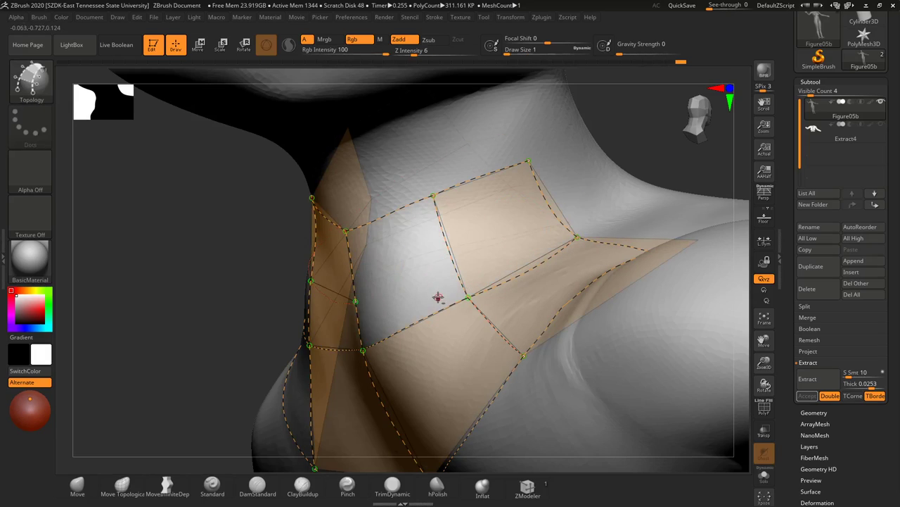
Step: Redraw the middle topology curve across the side neck panels, retrying the segment that reaches the collar's outer edge
{"action": "right_click_drag", "start_coordinate": [613, 162], "coordinate": [594, 200]}
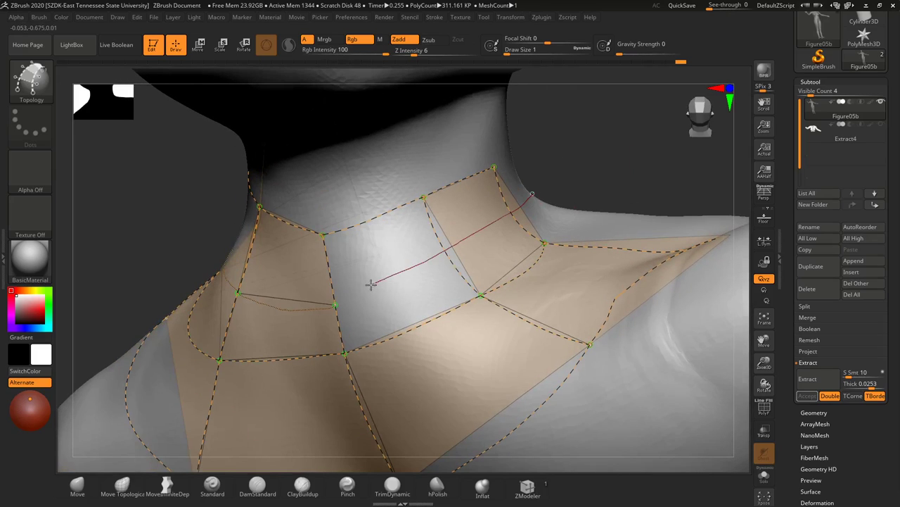
{"action": "left_click_drag", "start_coordinate": [334, 304], "coordinate": [334, 306]}
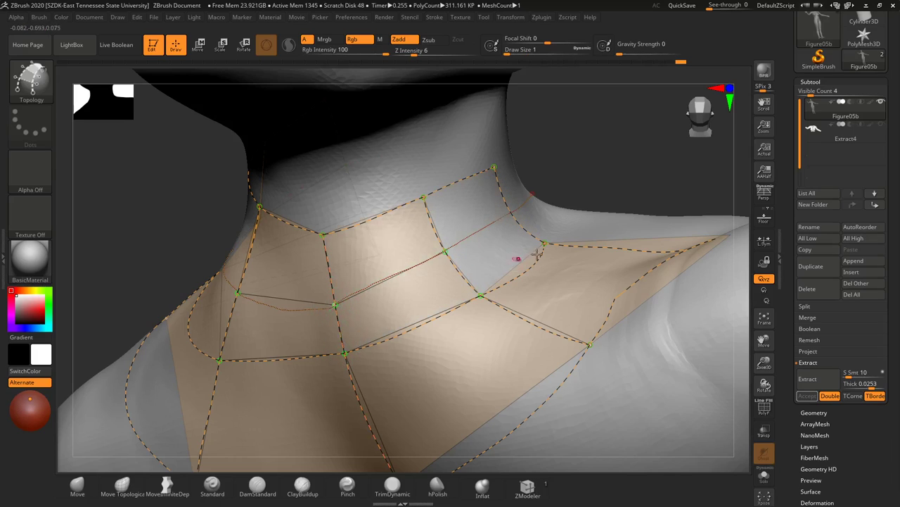
{"action": "left_click_drag", "start_coordinate": [634, 185], "coordinate": [627, 201]}
{"action": "left_click_drag", "start_coordinate": [519, 188], "coordinate": [525, 218], "text": "ctrl"}
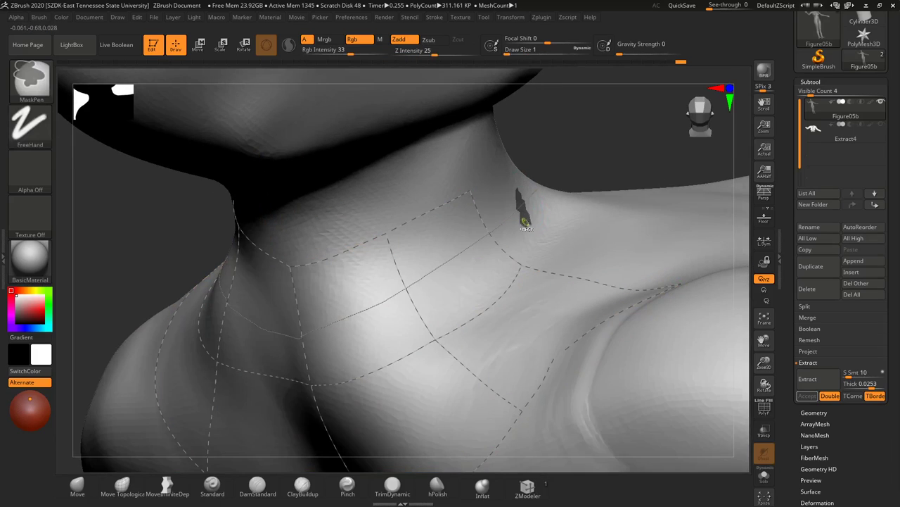
{"action": "left_click", "coordinate": [440, 264], "text": "alt"}
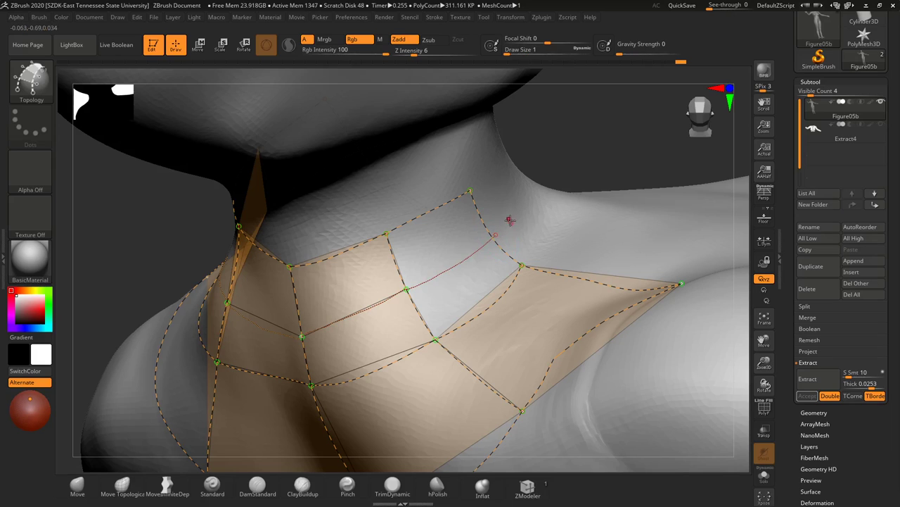
Step: Erase the end segment of the middle curve and retry it, redrawing the panel's lower curve as well
{"action": "left_click_drag", "start_coordinate": [601, 188], "coordinate": [598, 167]}
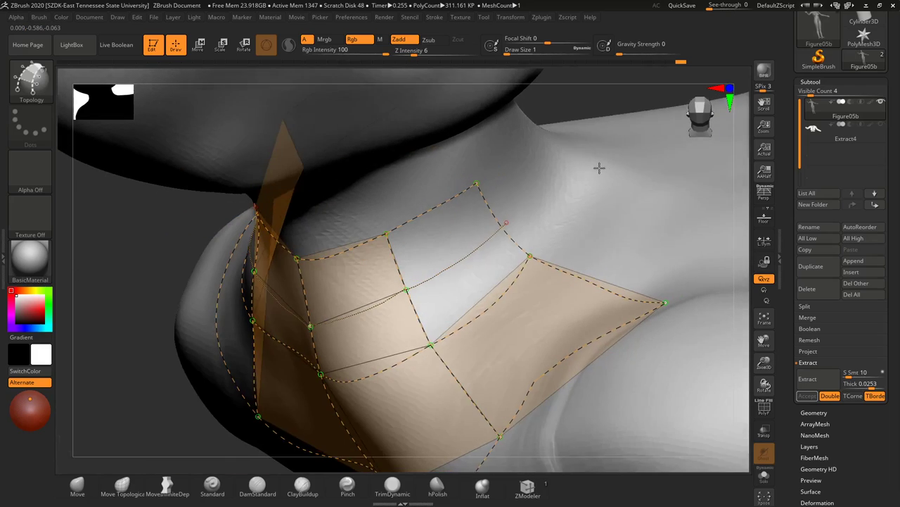
{"action": "left_click_drag", "start_coordinate": [507, 254], "coordinate": [505, 254], "text": "alt"}
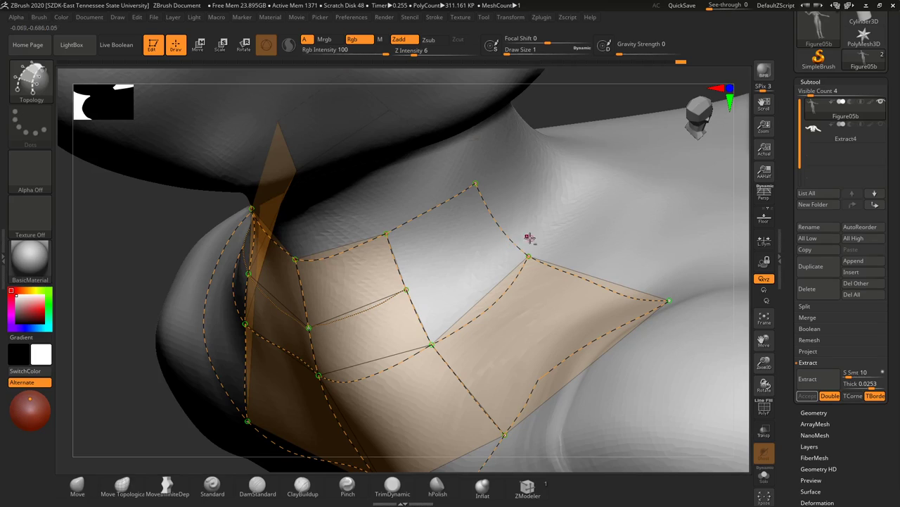
{"action": "left_click", "coordinate": [531, 304], "text": "alt"}
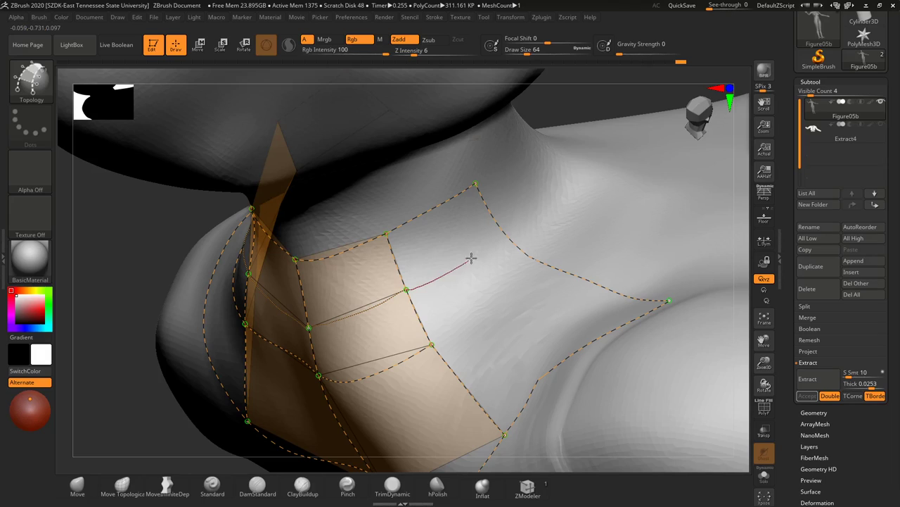
{"action": "left_click_drag", "start_coordinate": [505, 218], "coordinate": [505, 220]}
{"action": "left_click_drag", "start_coordinate": [433, 345], "coordinate": [552, 238]}
Step: Erase the middle topology curve from the side neck panels, keeping the collar's upper and lower curves
{"action": "left_click", "coordinate": [533, 290], "text": "ctrl"}
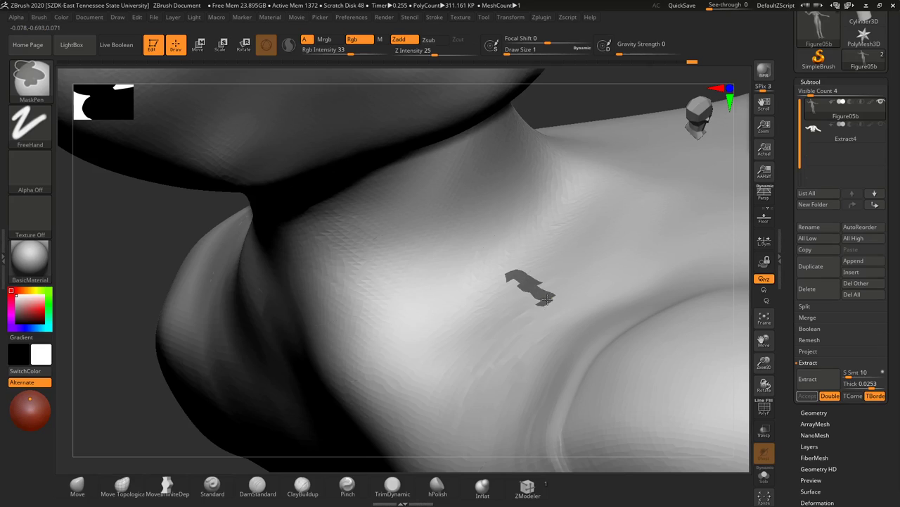
{"action": "left_click", "coordinate": [531, 284], "text": "alt"}
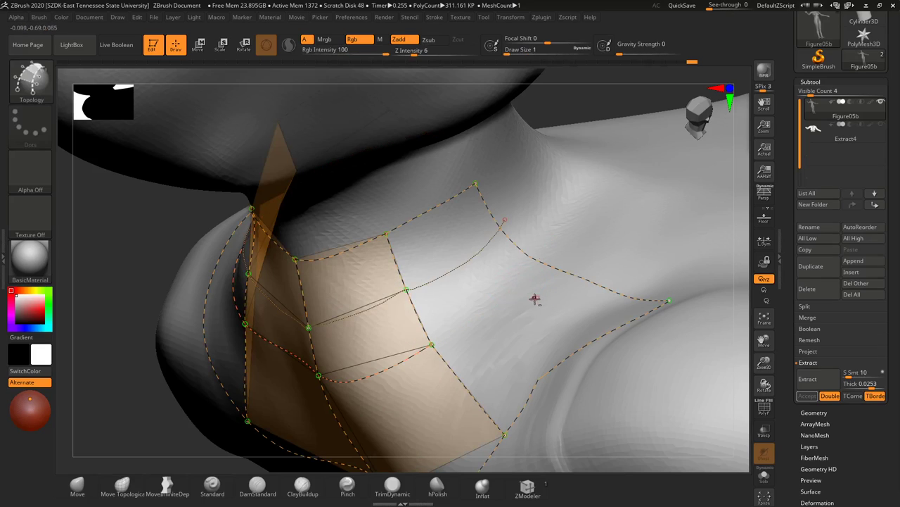
{"action": "left_click_drag", "start_coordinate": [448, 256], "coordinate": [476, 280], "text": "alt"}
{"action": "left_click", "coordinate": [375, 329], "text": "alt"}
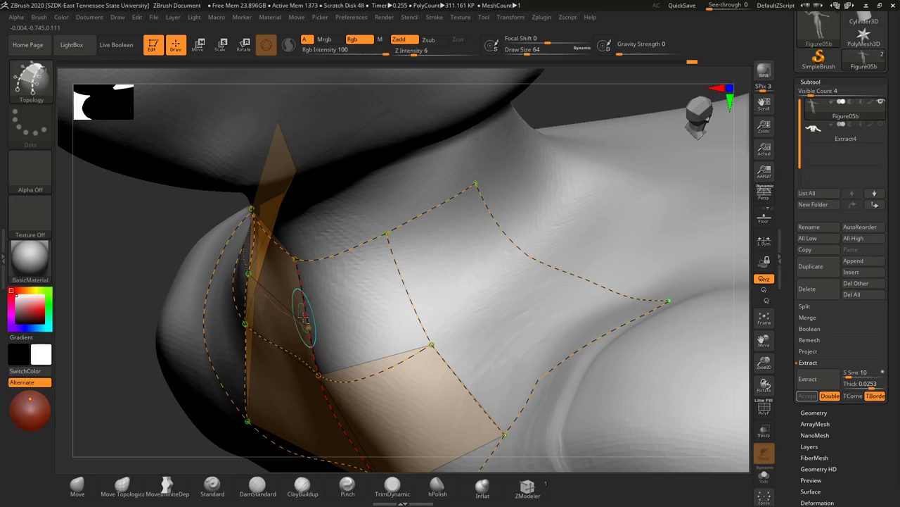
{"action": "key", "text": "ctrl"}
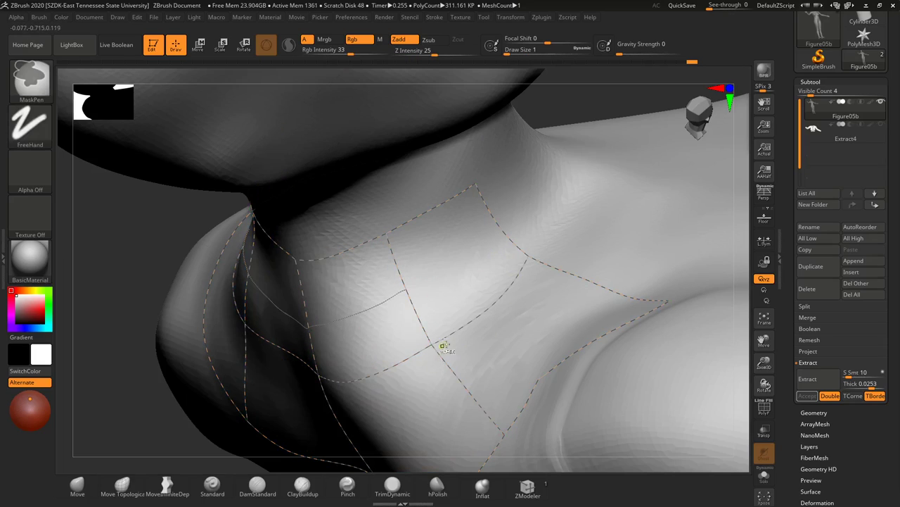
{"action": "left_click_drag", "start_coordinate": [383, 329], "coordinate": [385, 337], "text": "alt"}
{"action": "left_click_drag", "start_coordinate": [270, 289], "coordinate": [272, 305], "text": "alt"}
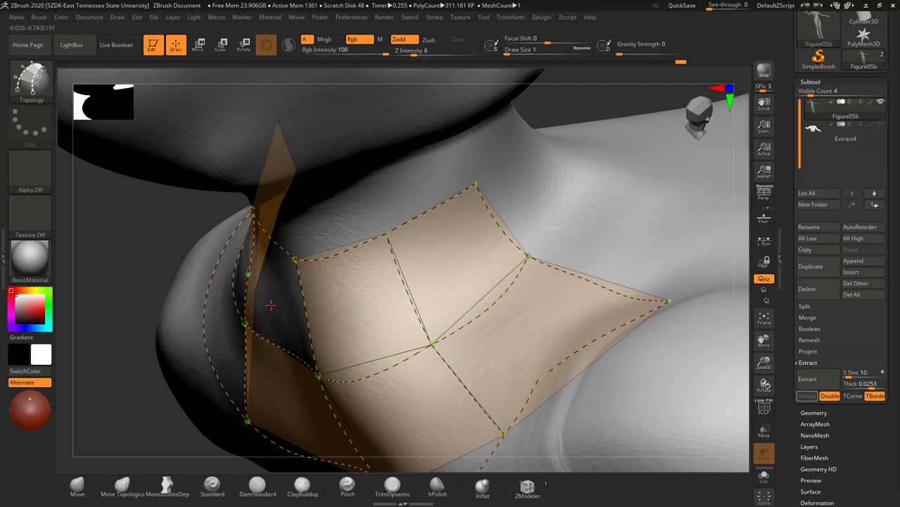
Step: Erase the remaining middle topology curve segments from the upper collar panels around the other side of the neck
{"action": "left_click_drag", "start_coordinate": [125, 259], "coordinate": [155, 223]}
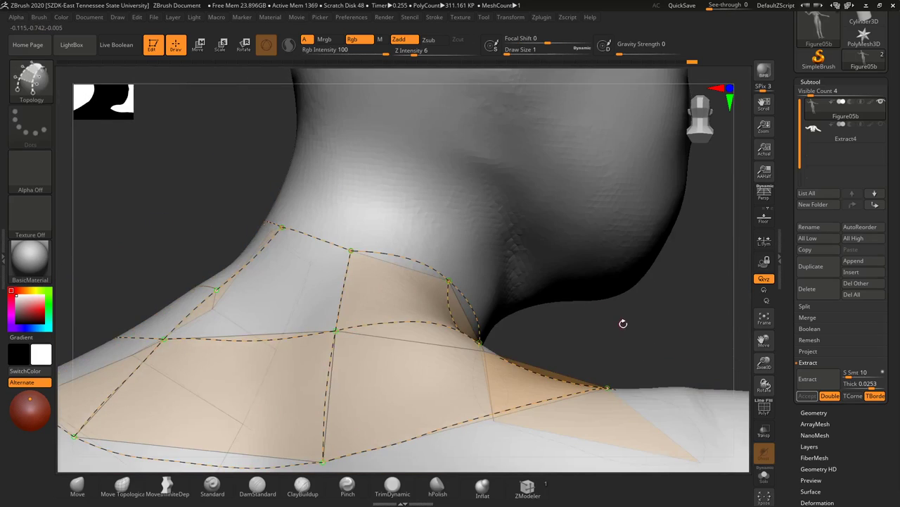
{"action": "left_click_drag", "start_coordinate": [623, 322], "coordinate": [593, 316], "text": "alt"}
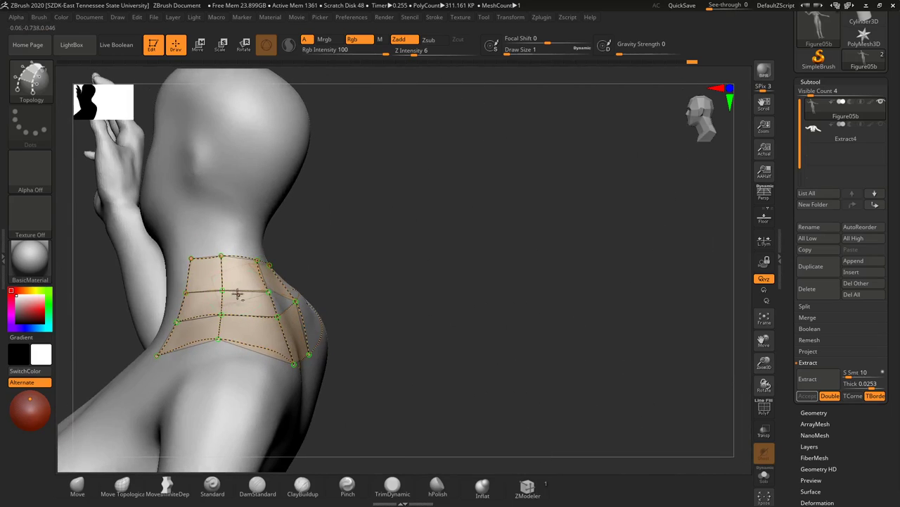
{"action": "left_click_drag", "start_coordinate": [244, 306], "coordinate": [245, 308], "text": "alt"}
{"action": "left_click_drag", "start_coordinate": [207, 277], "coordinate": [203, 305], "text": "alt"}
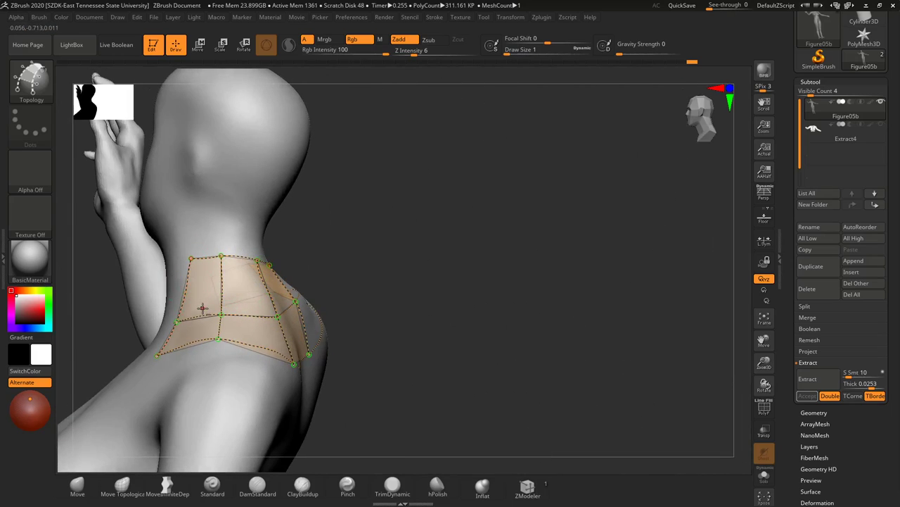
{"action": "mouse_move", "coordinate": [416, 245]}
{"action": "left_mouse_down"}
{"action": "mouse_move", "coordinate": [342, 257]}
{"action": "mouse_move", "coordinate": [387, 257]}
{"action": "mouse_move", "coordinate": [382, 289]}
{"action": "left_mouse_up"}
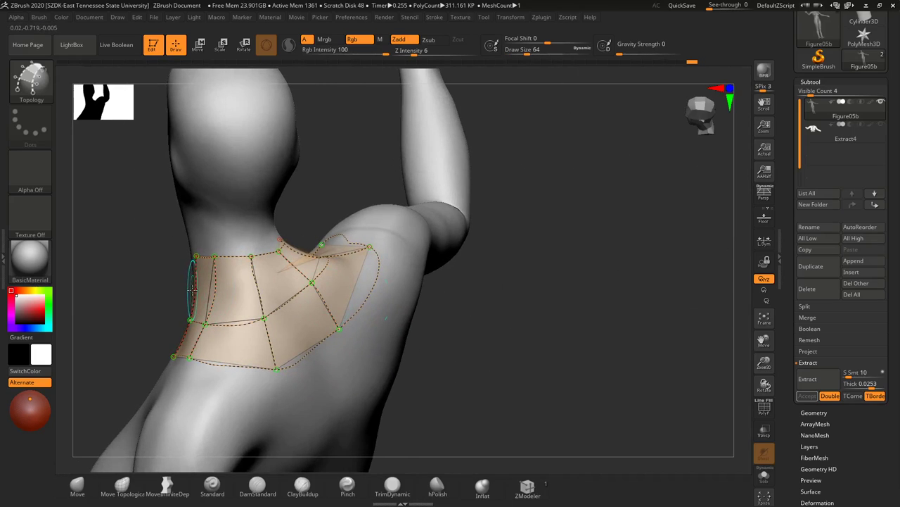
Step: Draw a new middle topology curve around the upper collar panels and erase its stray segment at the back of the neck
{"action": "left_click_drag", "start_coordinate": [338, 211], "coordinate": [281, 253]}
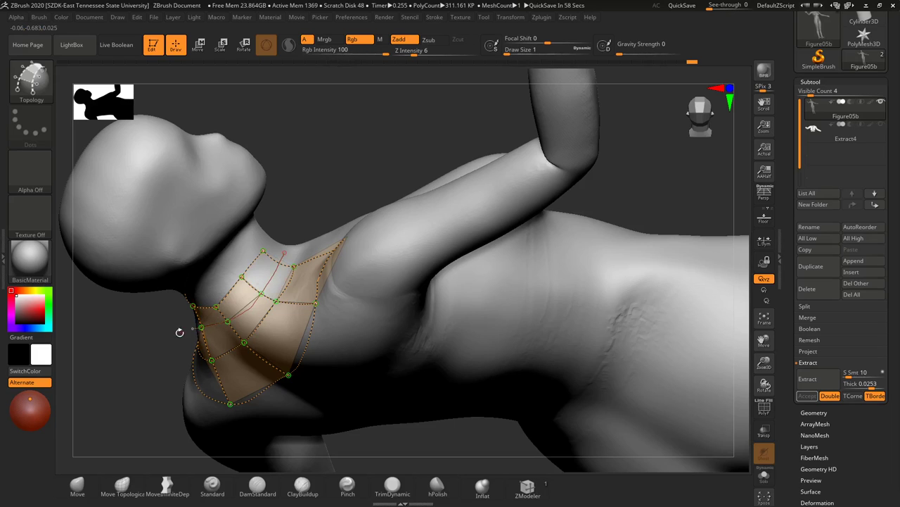
{"action": "left_click_drag", "start_coordinate": [181, 328], "coordinate": [168, 296]}
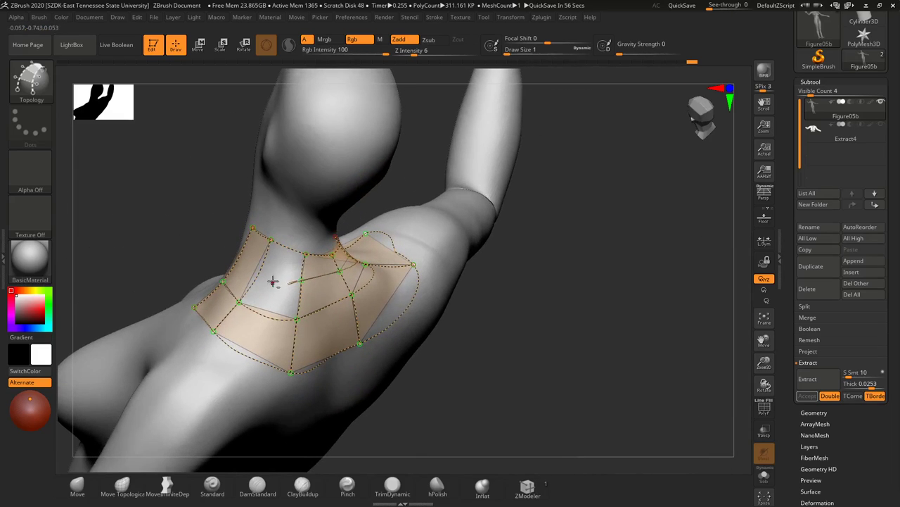
{"action": "left_click_drag", "start_coordinate": [291, 275], "coordinate": [287, 296], "text": "alt"}
{"action": "left_click_drag", "start_coordinate": [195, 231], "coordinate": [168, 222]}
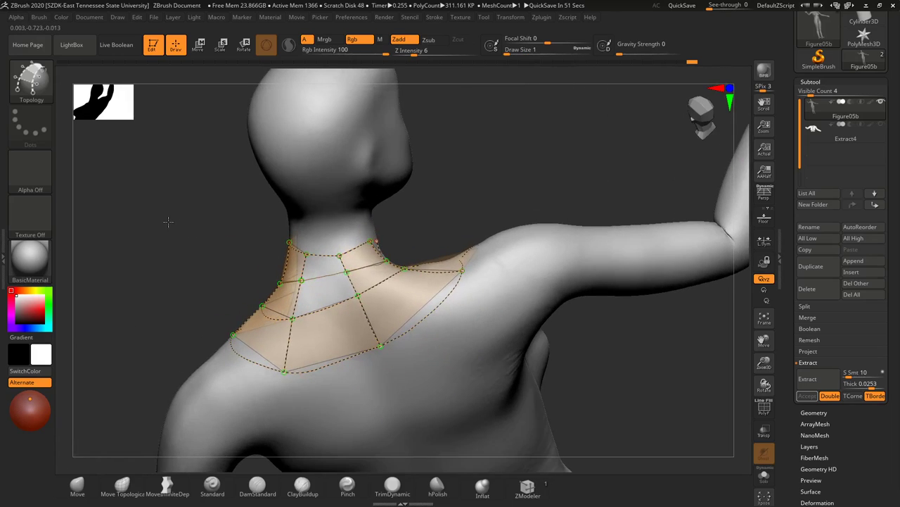
Step: Erase the middle topology curve across the back of the neck and the upper part of the vertical curve crossing it
{"action": "left_click_drag", "start_coordinate": [435, 222], "coordinate": [452, 357], "text": "alt"}
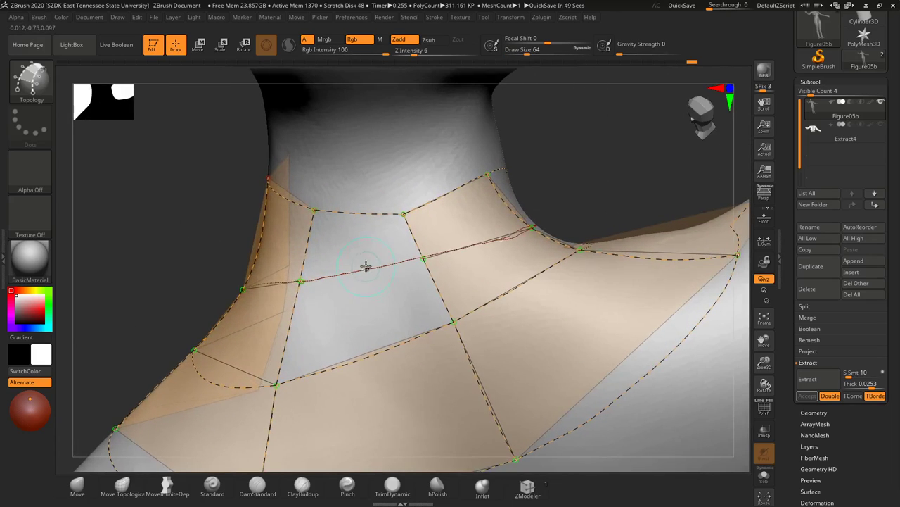
{"action": "key", "text": "shift"}
{"action": "left_click", "coordinate": [309, 280], "text": "alt"}
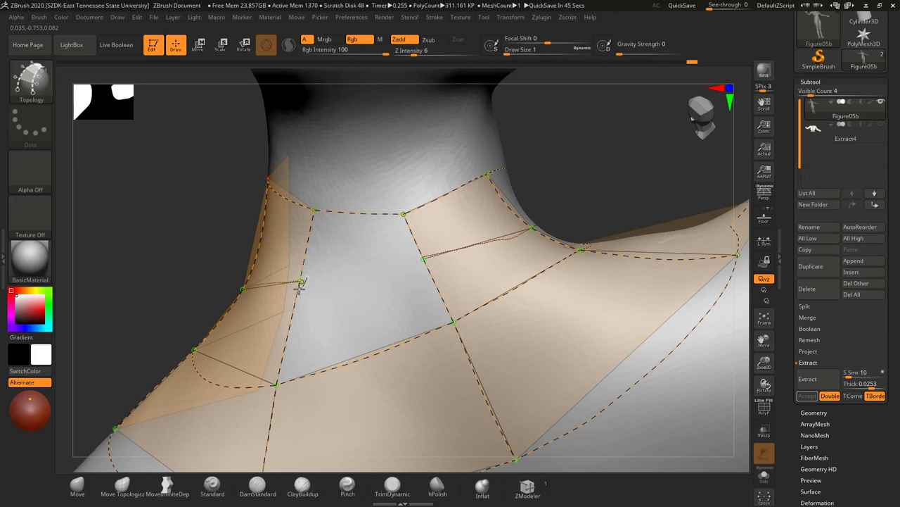
{"action": "left_click", "coordinate": [301, 282], "text": "alt"}
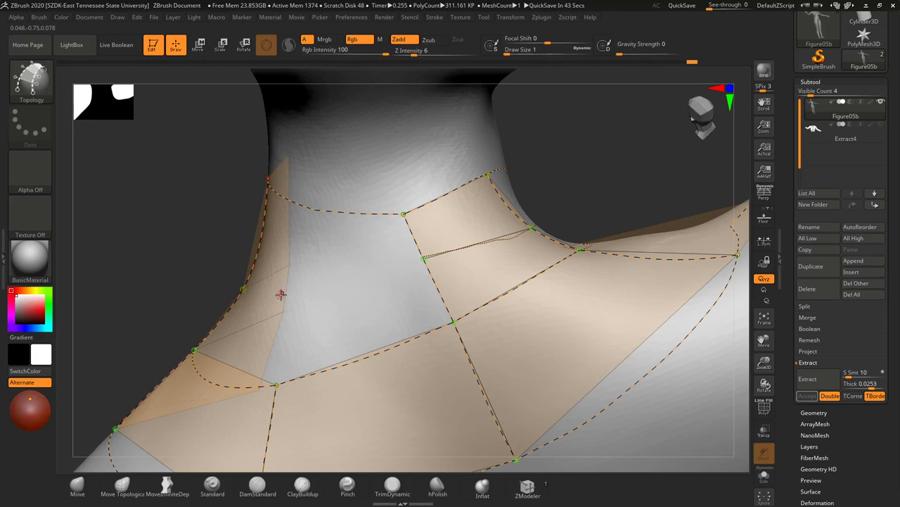
Step: Draw a new middle curve across the open back-of-neck panel and a vertical curve from the collar's upper edge down to its lower curve
{"action": "left_click_drag", "start_coordinate": [207, 205], "coordinate": [246, 210]}
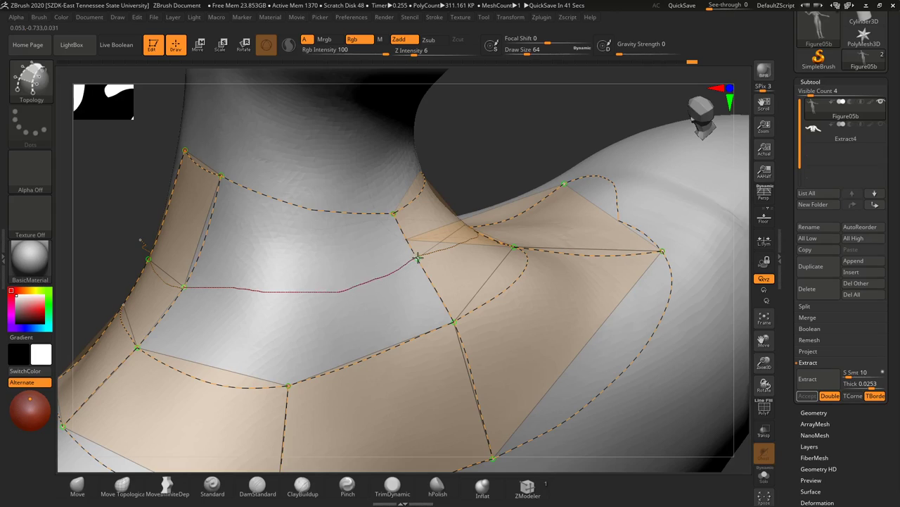
{"action": "left_click_drag", "start_coordinate": [418, 259], "coordinate": [419, 257]}
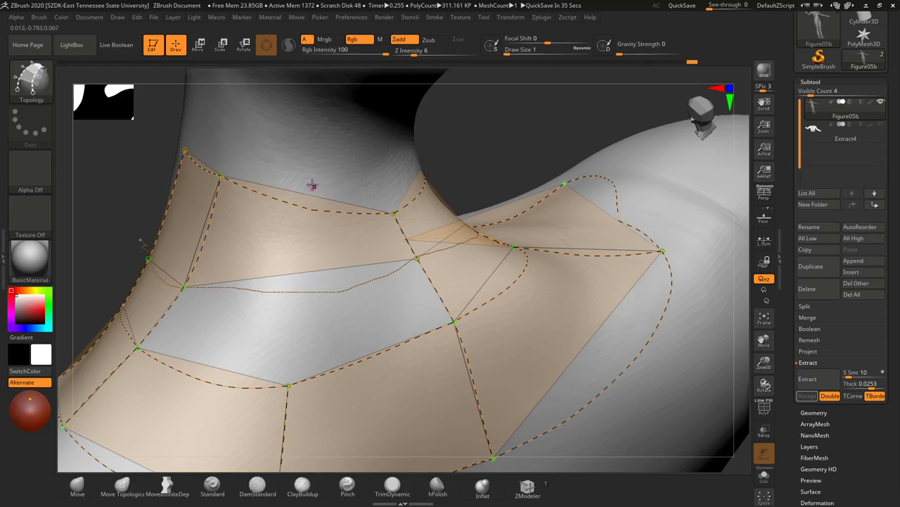
{"action": "left_click_drag", "start_coordinate": [313, 181], "coordinate": [308, 296]}
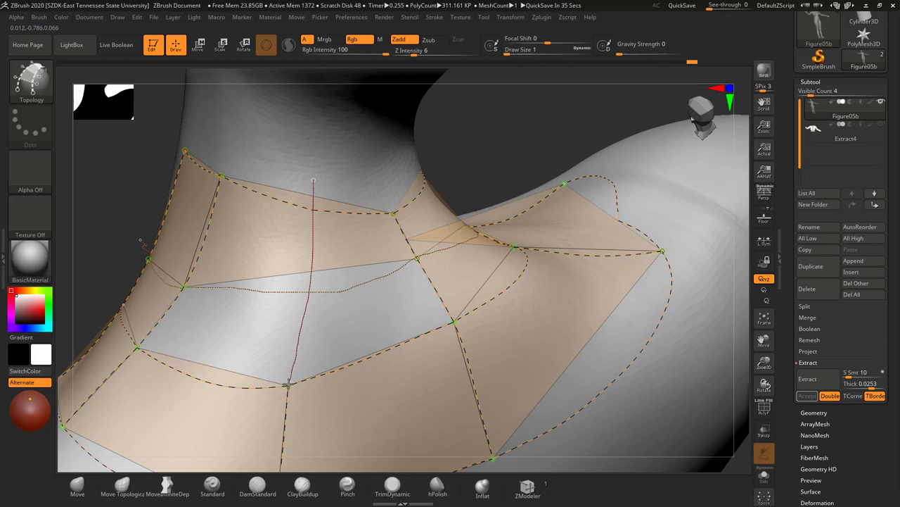
{"action": "left_click_drag", "start_coordinate": [287, 386], "coordinate": [287, 385]}
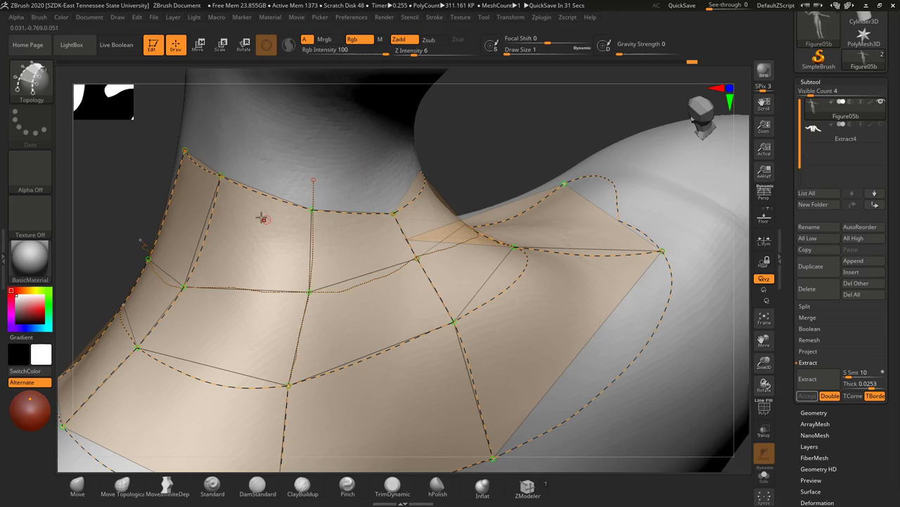
Step: Check the topology grid around the neck, generate the collar mesh from the curves, and inspect it from the front
{"action": "left_click_drag", "start_coordinate": [129, 204], "coordinate": [144, 160]}
{"action": "right_click_drag", "start_coordinate": [143, 160], "coordinate": [227, 286]}
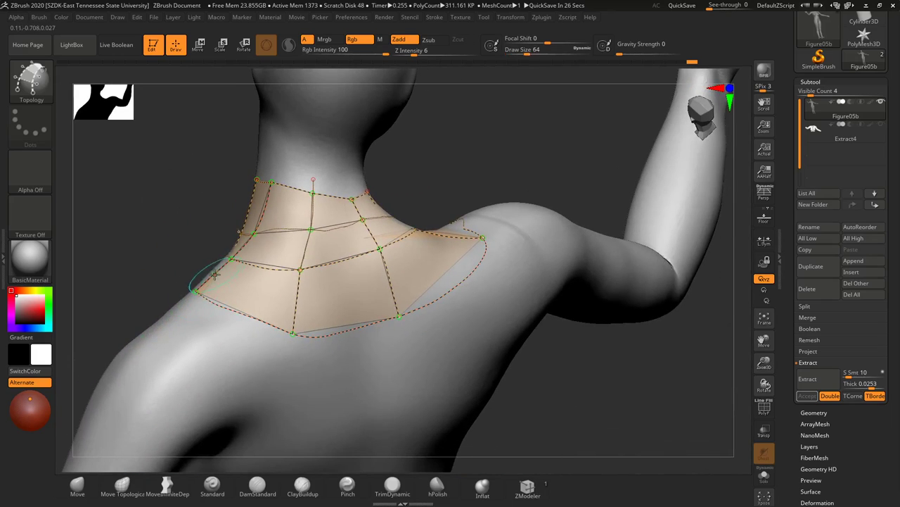
{"action": "right_click_drag", "start_coordinate": [401, 179], "coordinate": [464, 187]}
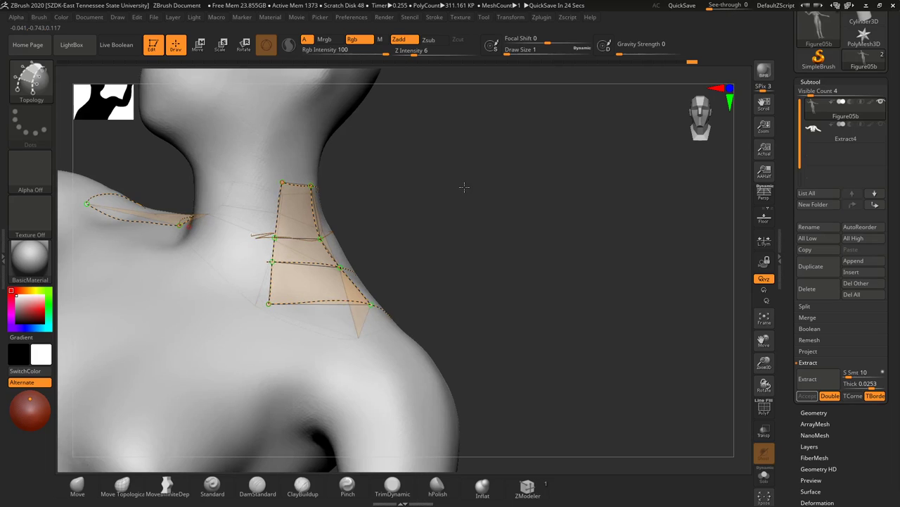
{"action": "left_click", "coordinate": [389, 340]}
{"action": "right_click_drag", "start_coordinate": [506, 310], "coordinate": [460, 249]}
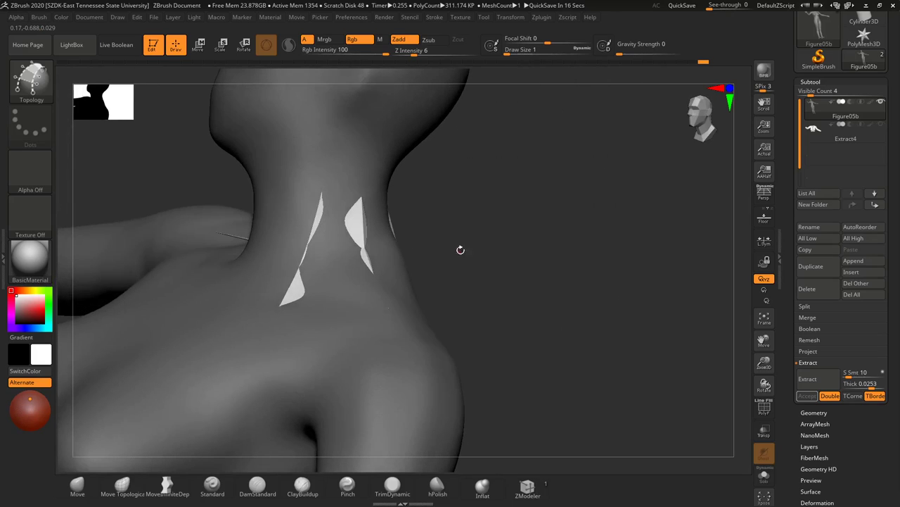
{"action": "left_click_drag", "start_coordinate": [512, 241], "coordinate": [680, 231], "text": "shift"}
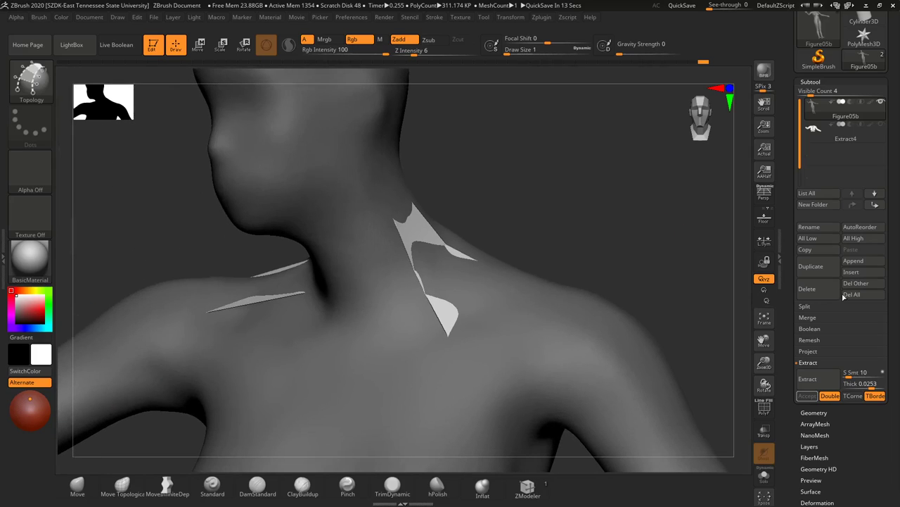
Step: Separate the new collar mesh from the figure with Split To Parts and confirm the split
{"action": "scroll", "coordinate": [843, 298], "scroll_direction": "down", "scroll_amount": 5}
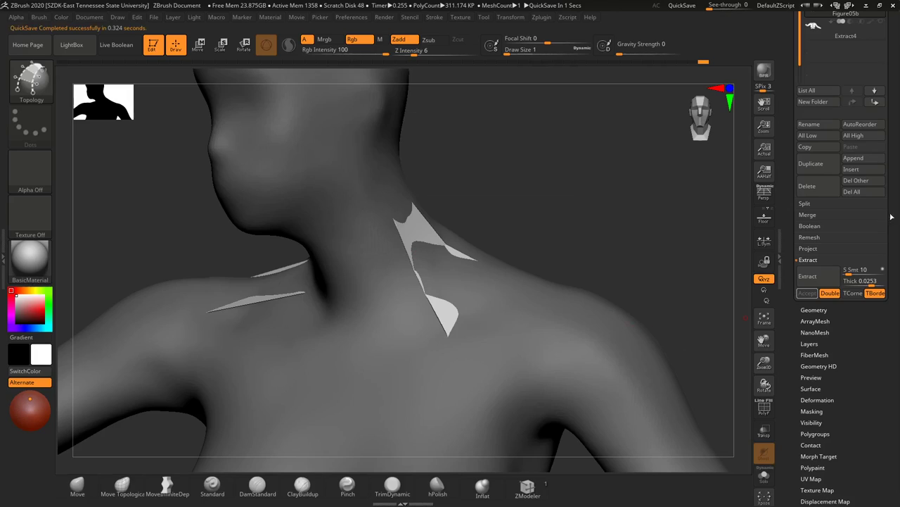
{"action": "left_click", "coordinate": [813, 309]}
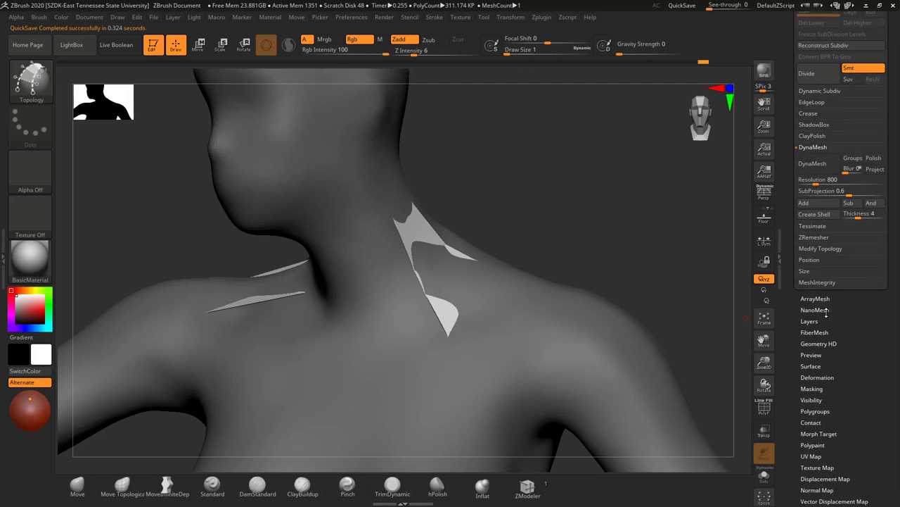
{"action": "scroll", "coordinate": [849, 321], "scroll_direction": "up", "scroll_amount": 5}
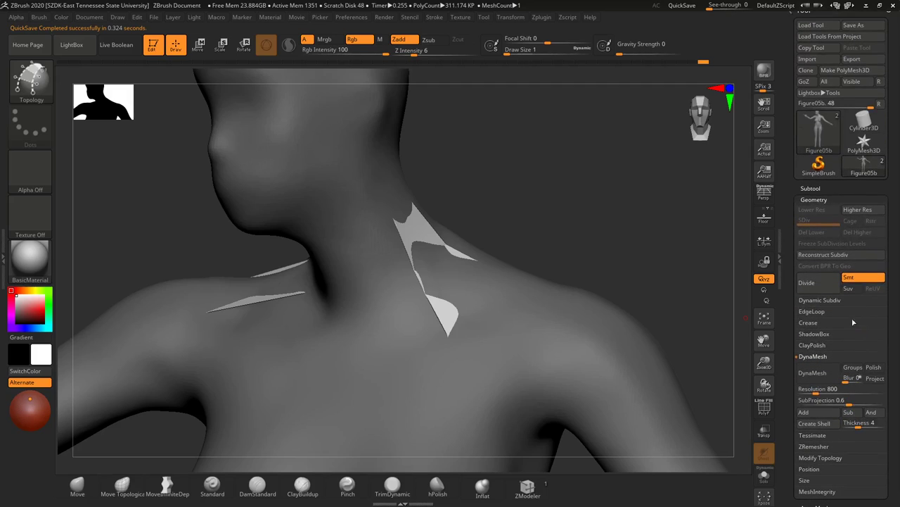
{"action": "left_click", "coordinate": [811, 189]}
{"action": "left_click_drag", "start_coordinate": [892, 375], "coordinate": [895, 285]}
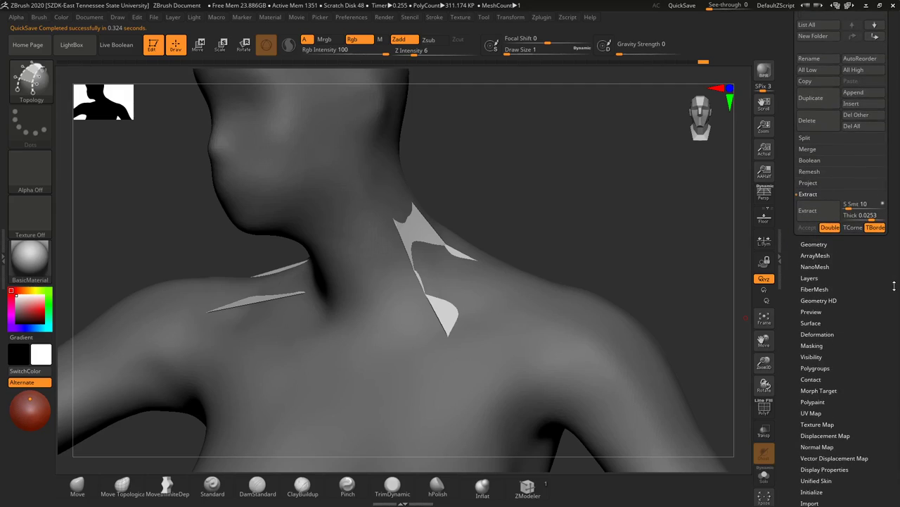
{"action": "left_click", "coordinate": [808, 143]}
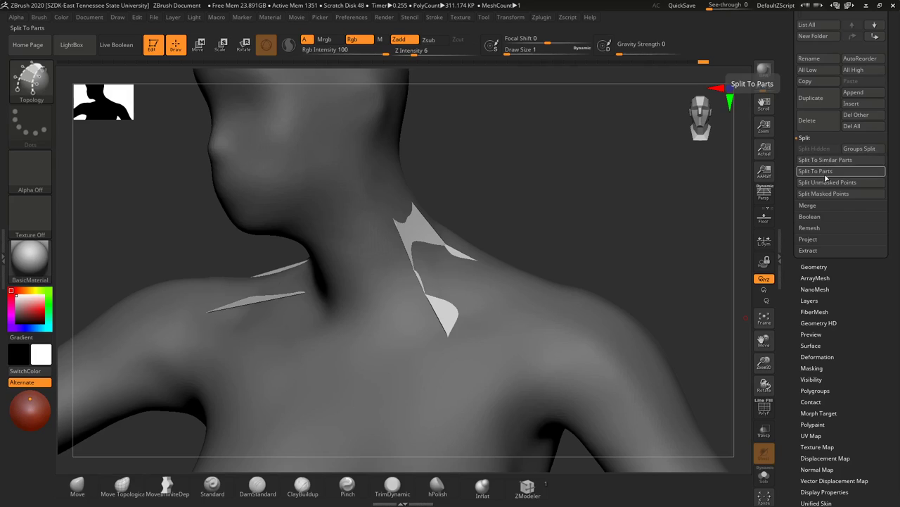
{"action": "left_click", "coordinate": [820, 171]}
{"action": "left_click", "coordinate": [731, 195]}
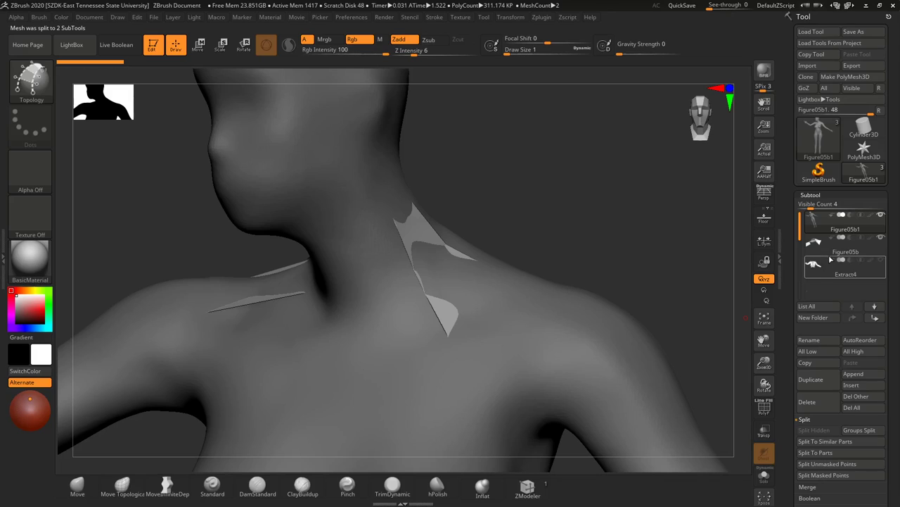
Step: Select the split-off collar subtool, check it through the figure with transparency, and display its polyframe
{"action": "left_click", "coordinate": [836, 246]}
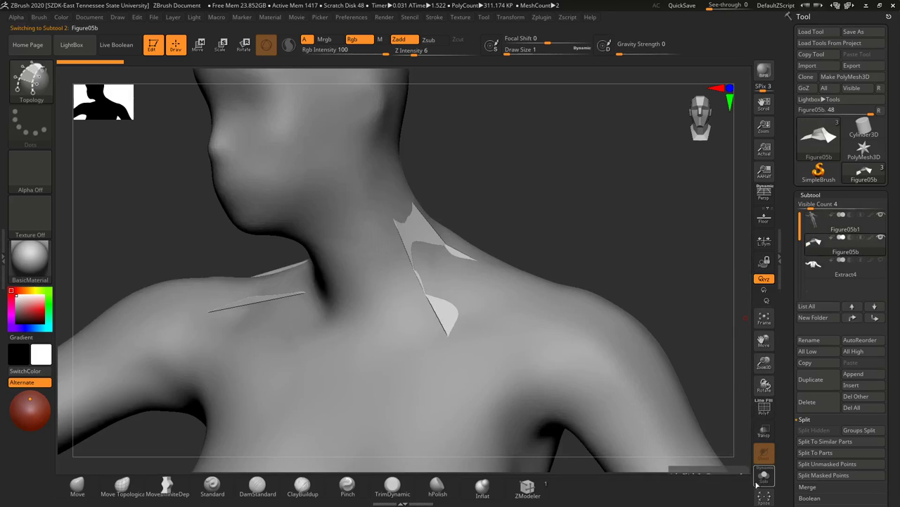
{"action": "left_click", "coordinate": [764, 433]}
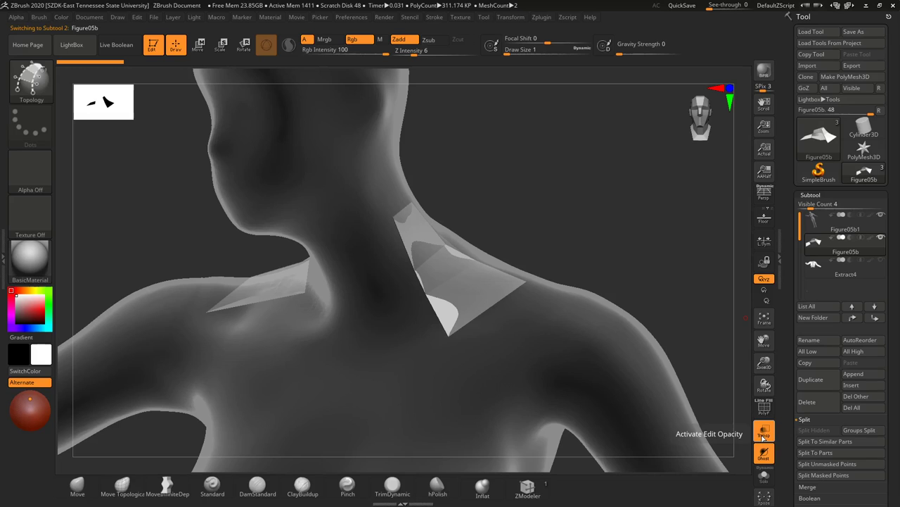
{"action": "left_click_drag", "start_coordinate": [522, 209], "coordinate": [599, 169]}
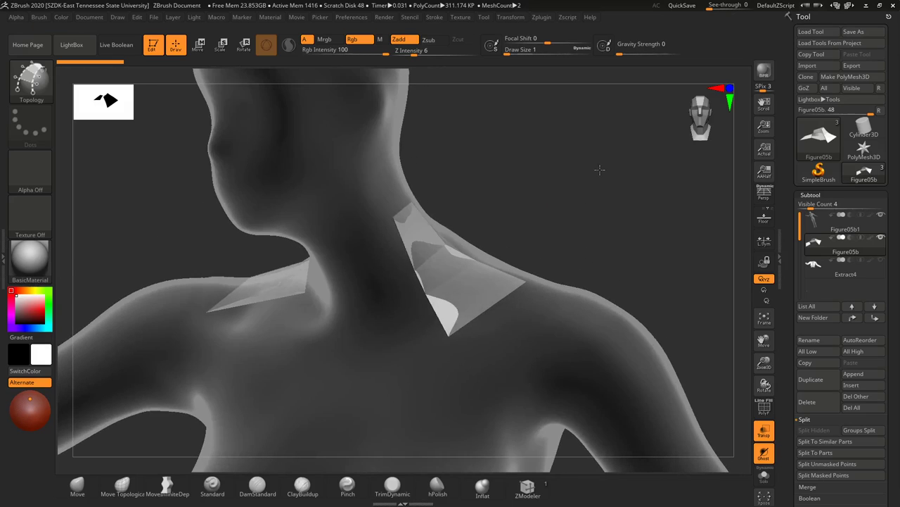
{"action": "left_click", "coordinate": [765, 406]}
{"action": "left_click", "coordinate": [765, 430]}
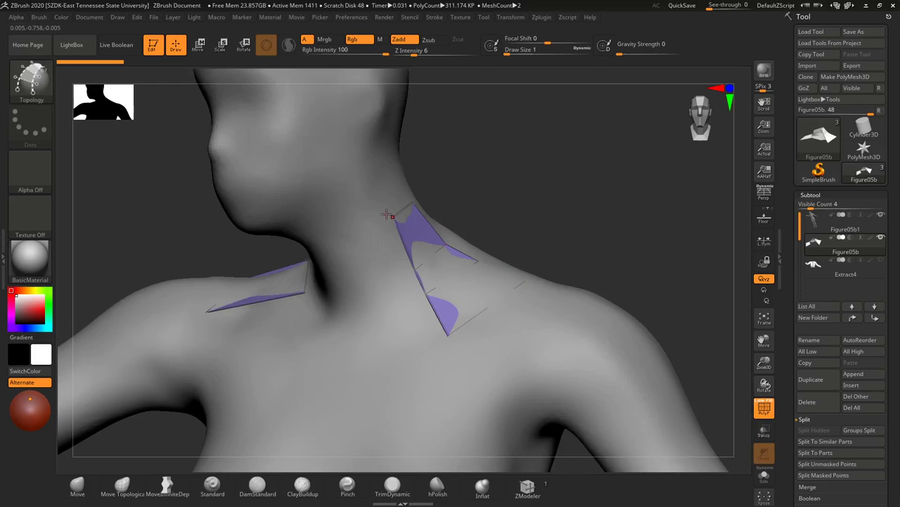
Step: Pull the collar's upper edge outward from the side of the neck using the Move Topological brush at draw size 35
{"action": "key", "text": "s"}
{"action": "left_click_drag", "start_coordinate": [388, 213], "coordinate": [460, 223]}
{"action": "left_click", "coordinate": [113, 491]}
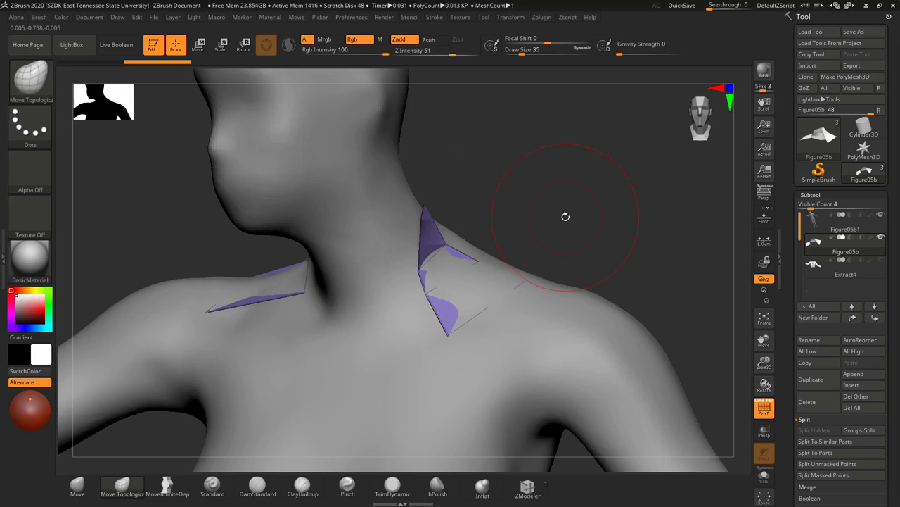
{"action": "left_click_drag", "start_coordinate": [565, 215], "coordinate": [542, 284]}
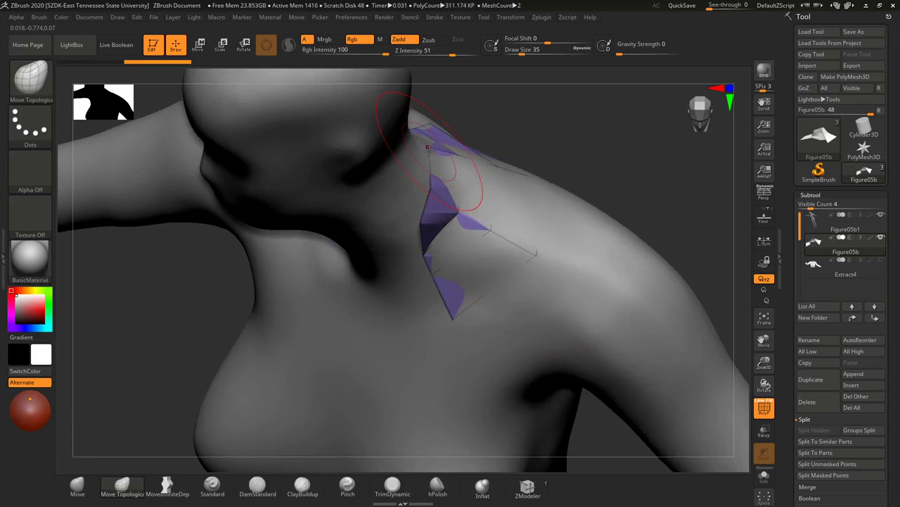
{"action": "mouse_move", "coordinate": [443, 165]}
{"action": "left_mouse_down"}
{"action": "mouse_move", "coordinate": [442, 187]}
{"action": "mouse_move", "coordinate": [456, 144]}
{"action": "left_mouse_up"}
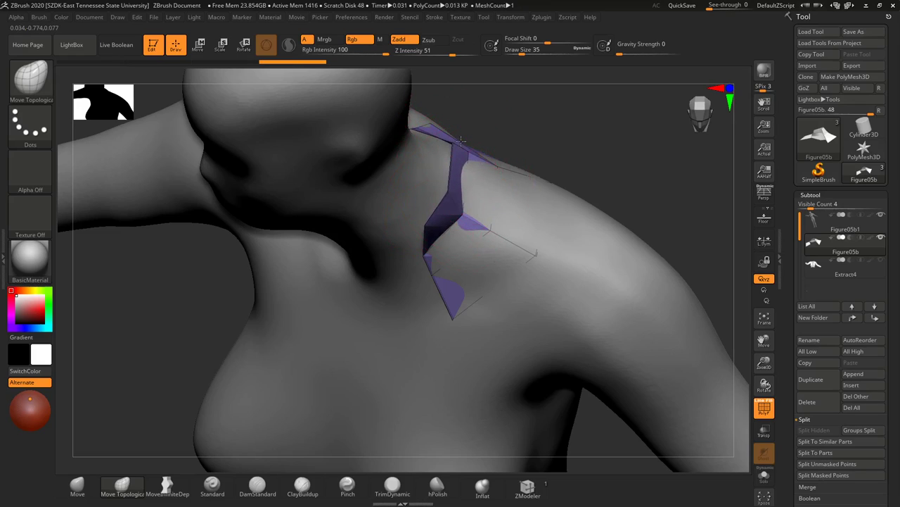
Step: Reduce the brush to draw size 20 and reshape the collar's edge points around the side and back of the neck
{"action": "mouse_move", "coordinate": [553, 131]}
{"action": "left_mouse_down"}
{"action": "mouse_move", "coordinate": [517, 215]}
{"action": "mouse_move", "coordinate": [408, 327]}
{"action": "mouse_move", "coordinate": [380, 320]}
{"action": "left_mouse_up"}
{"action": "key", "text": "s"}
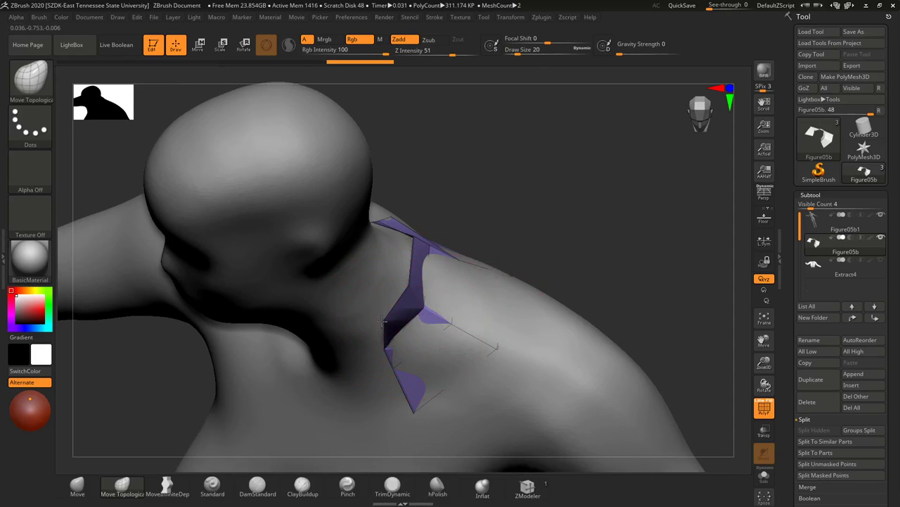
{"action": "left_click_drag", "start_coordinate": [354, 358], "coordinate": [354, 356]}
{"action": "mouse_move", "coordinate": [474, 157]}
{"action": "left_mouse_down"}
{"action": "mouse_move", "coordinate": [541, 429]}
{"action": "mouse_move", "coordinate": [526, 443]}
{"action": "left_mouse_up"}
{"action": "left_click_drag", "start_coordinate": [368, 215], "coordinate": [309, 189]}
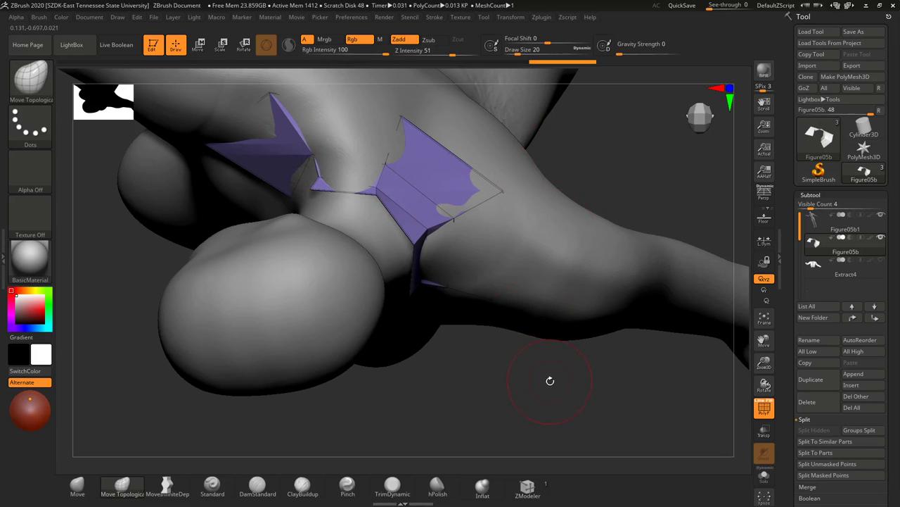
Step: Adjust the collar's front edge point beside the neck, turn on transparency, and reposition the surrounding points
{"action": "right_click_drag", "start_coordinate": [550, 381], "coordinate": [577, 267]}
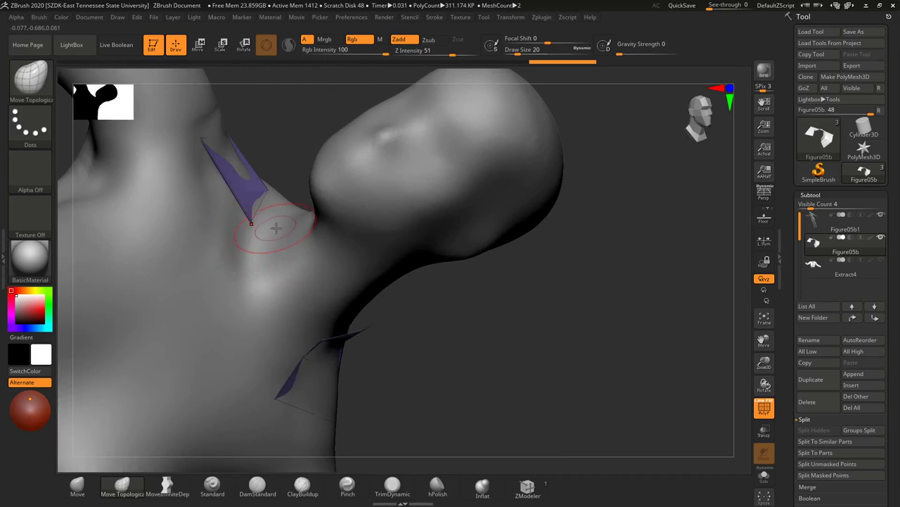
{"action": "left_click_drag", "start_coordinate": [281, 211], "coordinate": [283, 222]}
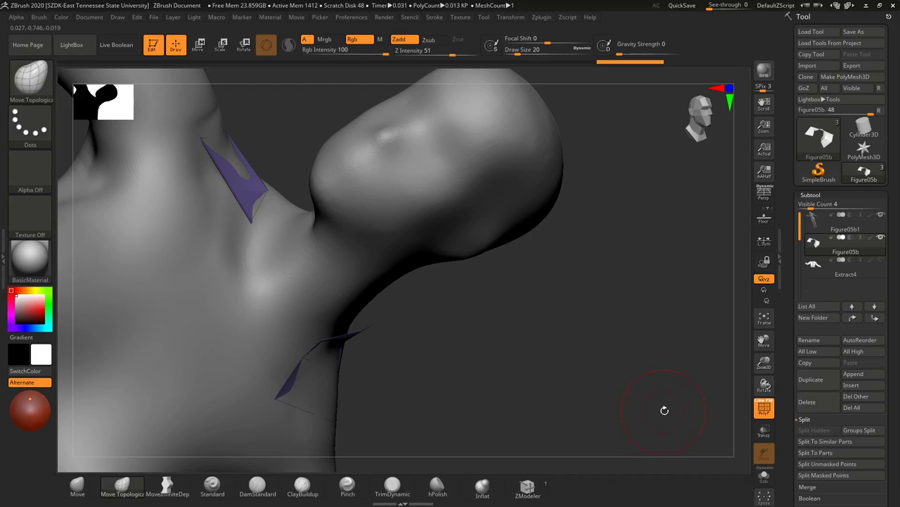
{"action": "left_click", "coordinate": [764, 431]}
{"action": "right_click_drag", "start_coordinate": [503, 368], "coordinate": [287, 333]}
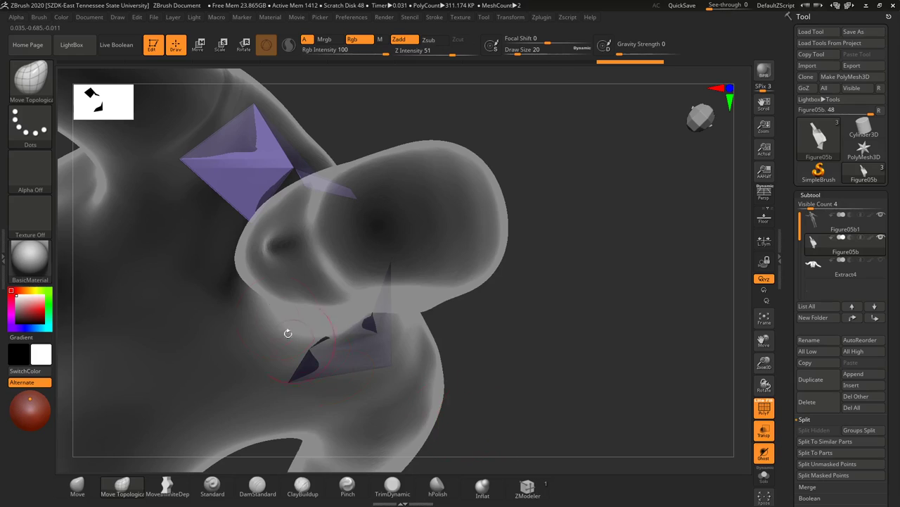
{"action": "right_click_drag", "start_coordinate": [375, 140], "coordinate": [301, 207]}
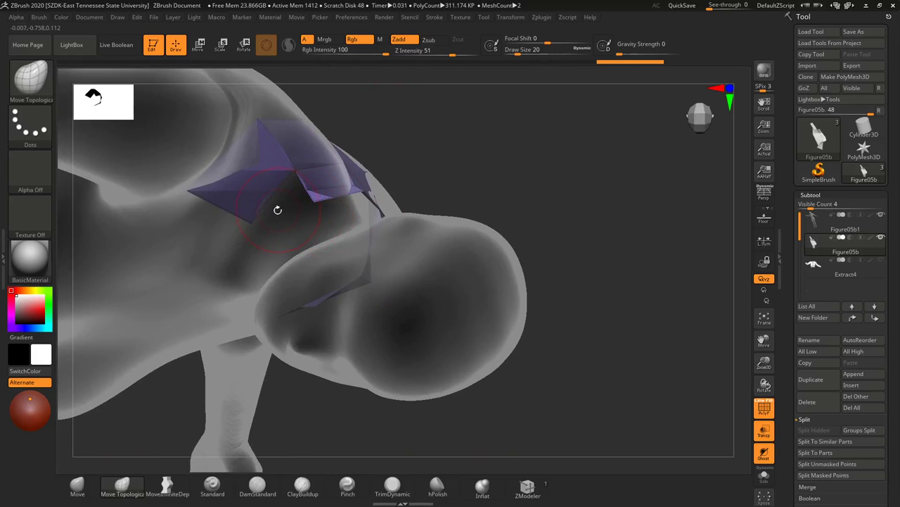
Step: Reposition the collar's points around the side and back of the neck, checking the fit from above and below
{"action": "right_click_drag", "start_coordinate": [442, 166], "coordinate": [420, 202]}
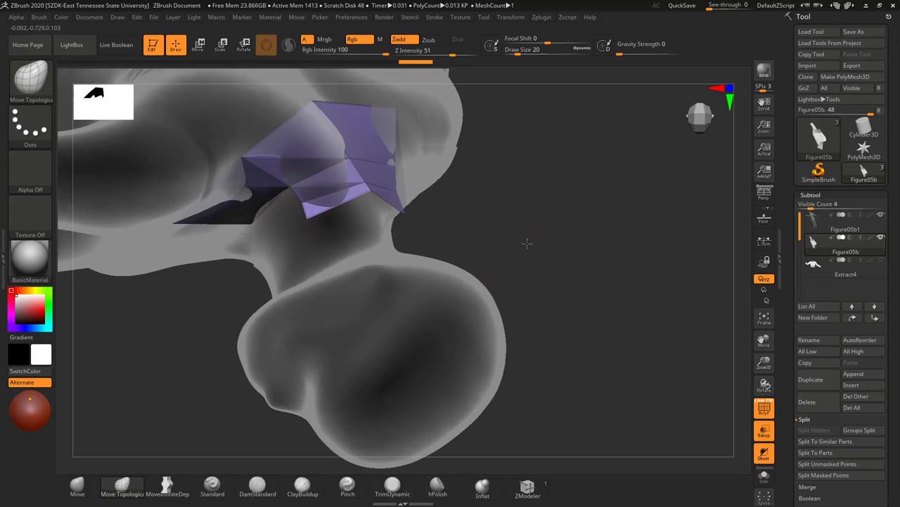
{"action": "mouse_move", "coordinate": [527, 243]}
{"action": "right_mouse_down"}
{"action": "mouse_move", "coordinate": [521, 134]}
{"action": "mouse_move", "coordinate": [468, 183]}
{"action": "mouse_move", "coordinate": [518, 302]}
{"action": "mouse_move", "coordinate": [527, 251]}
{"action": "right_mouse_up"}
{"action": "right_click_drag", "start_coordinate": [502, 197], "coordinate": [306, 188]}
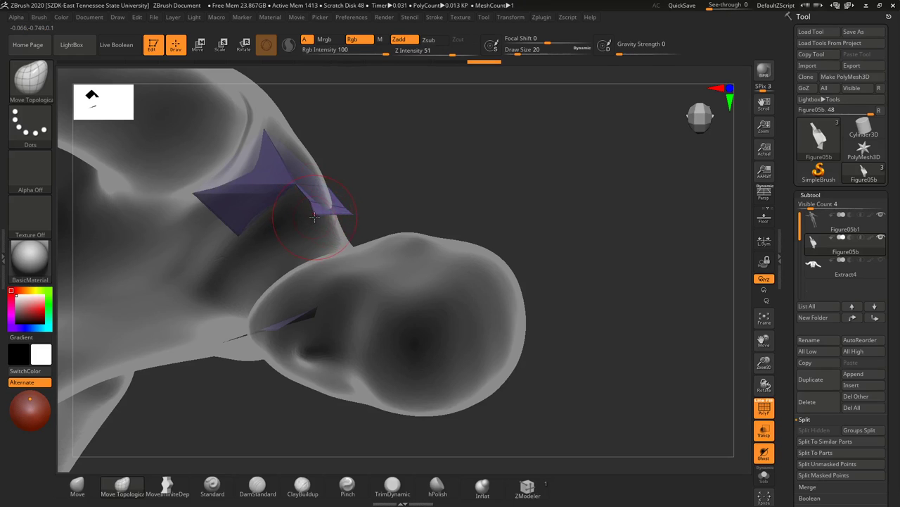
{"action": "right_click_drag", "start_coordinate": [464, 187], "coordinate": [458, 54]}
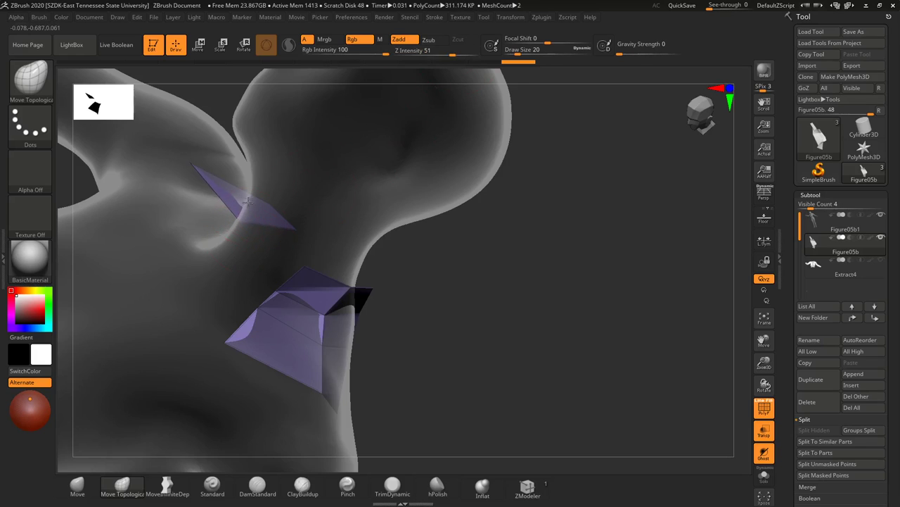
{"action": "mouse_move", "coordinate": [252, 166]}
{"action": "right_mouse_down"}
{"action": "mouse_move", "coordinate": [489, 306]}
{"action": "mouse_move", "coordinate": [452, 288]}
{"action": "mouse_move", "coordinate": [446, 312]}
{"action": "mouse_move", "coordinate": [454, 270]}
{"action": "mouse_move", "coordinate": [433, 282]}
{"action": "right_mouse_up"}
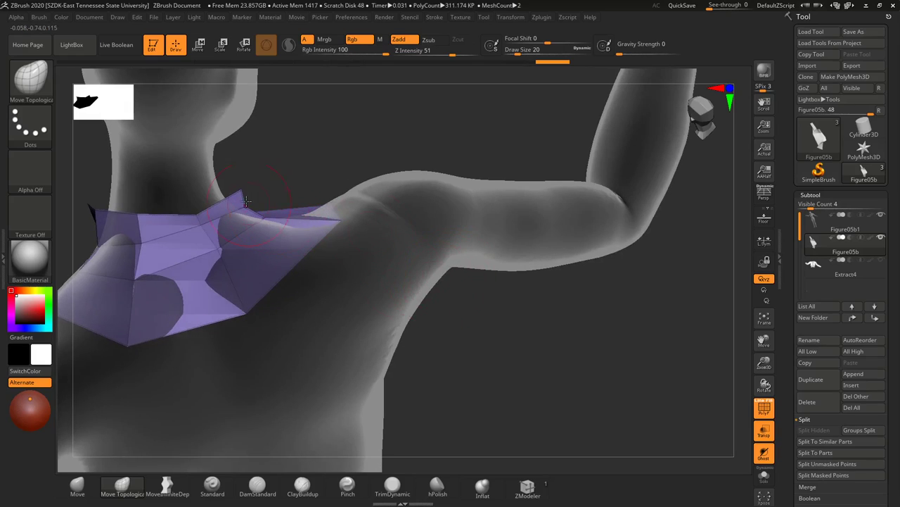
Step: Reduce the Move Topological brush to draw size 8 and raise the collar's upper edge points beside the neck
{"action": "key", "text": "s"}
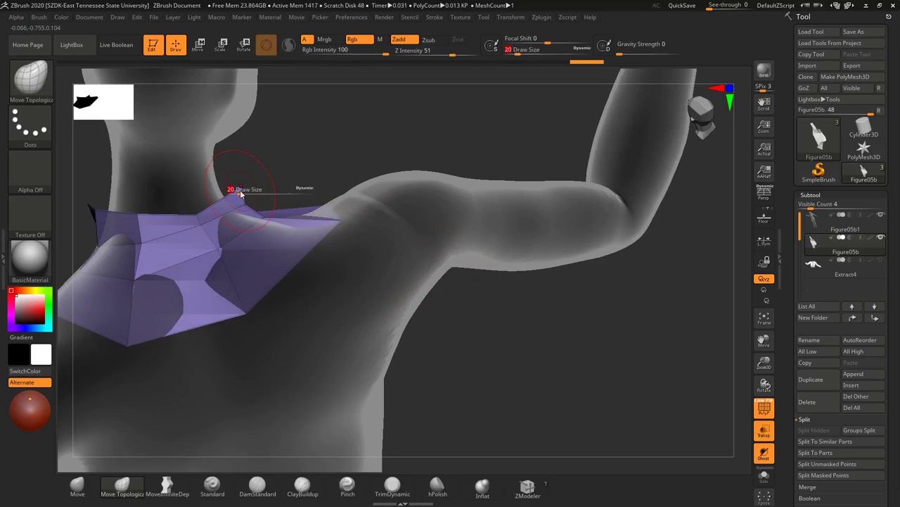
{"action": "left_click_drag", "start_coordinate": [240, 191], "coordinate": [237, 191]}
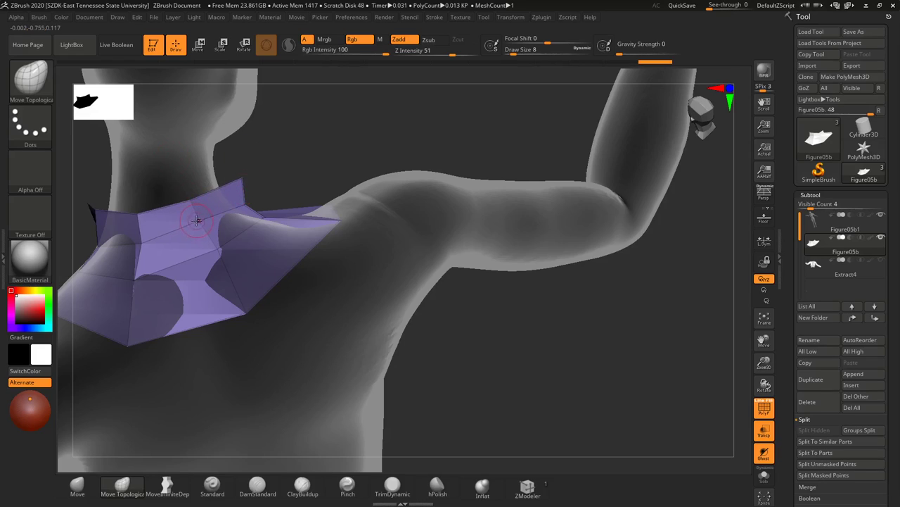
{"action": "right_click_drag", "start_coordinate": [294, 175], "coordinate": [427, 433]}
{"action": "right_click_drag", "start_coordinate": [524, 304], "coordinate": [477, 351]}
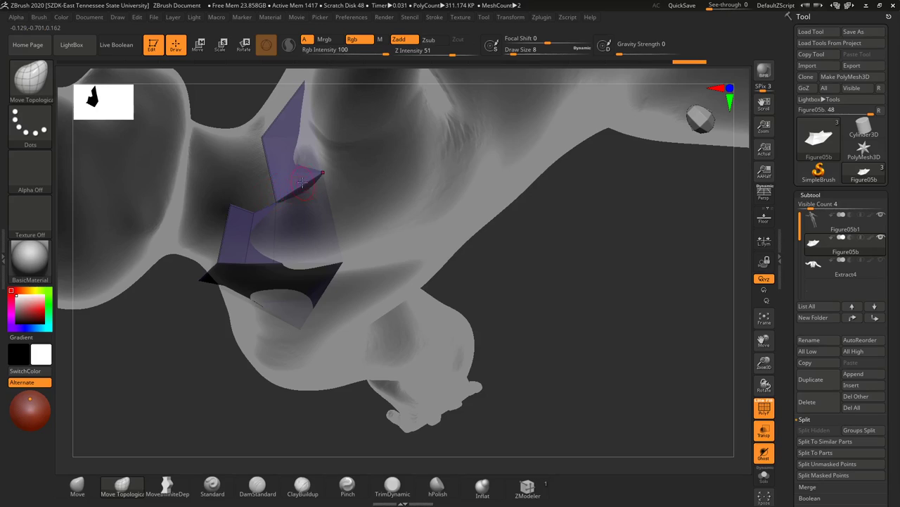
{"action": "right_click_drag", "start_coordinate": [538, 246], "coordinate": [548, 242]}
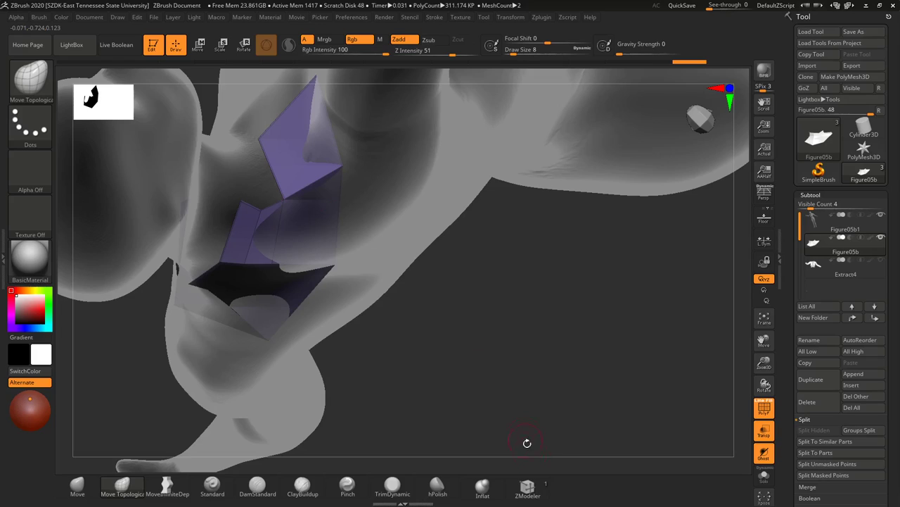
Step: Delete the end polygon of the collar over the shoulder using ZModeler's polygon Delete action on A Single Poly
{"action": "left_click", "coordinate": [30, 77]}
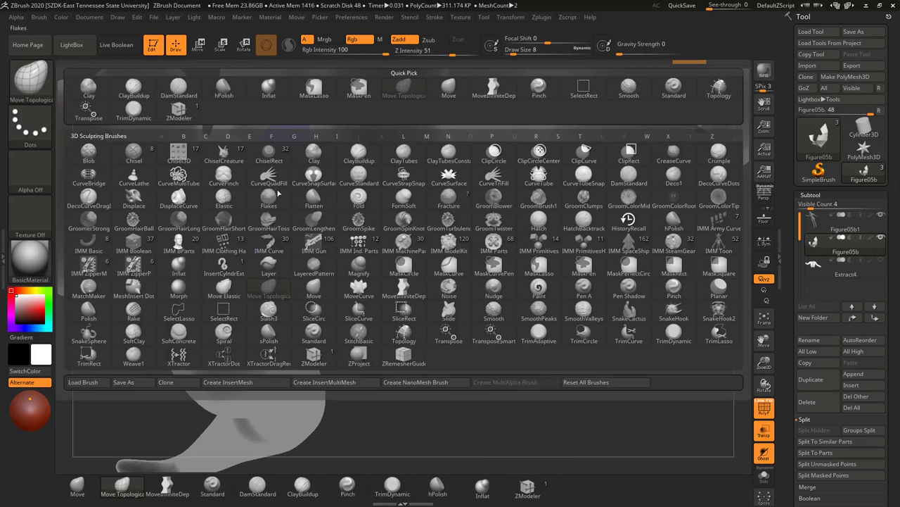
{"action": "key", "text": "z"}
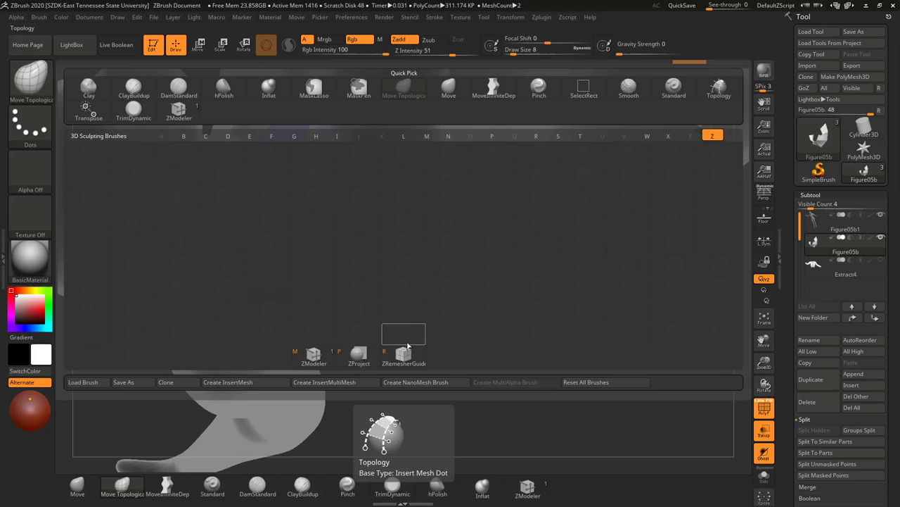
{"action": "left_click", "coordinate": [314, 358]}
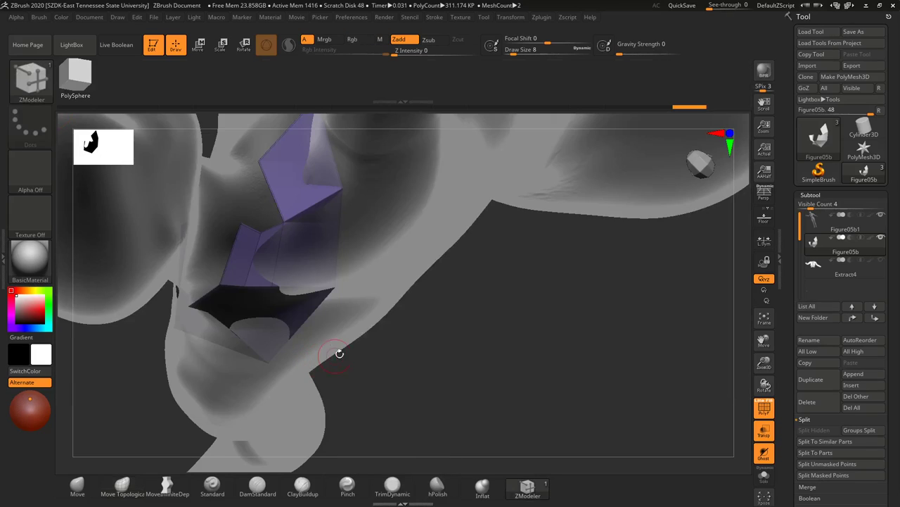
{"action": "left_click", "coordinate": [301, 167], "text": "alt"}
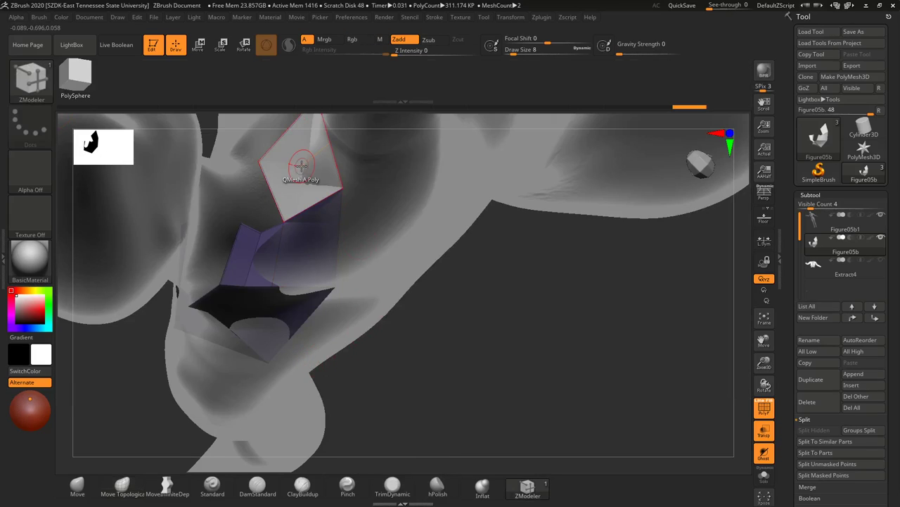
{"action": "left_click_drag", "start_coordinate": [303, 164], "coordinate": [303, 167]}
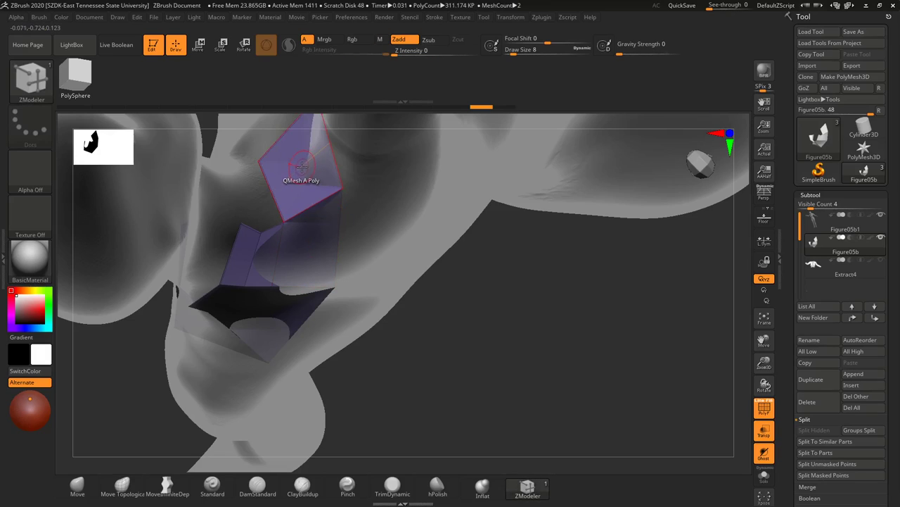
{"action": "key", "text": "space"}
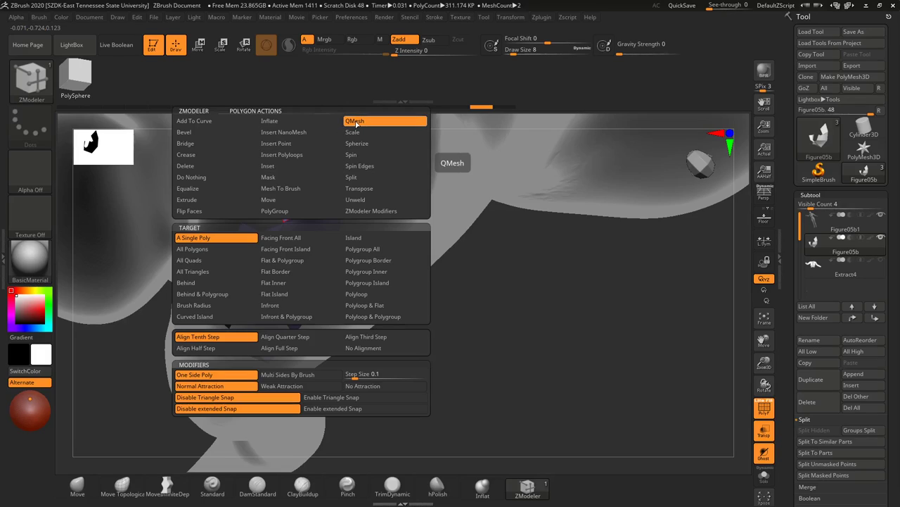
{"action": "left_click", "coordinate": [212, 169]}
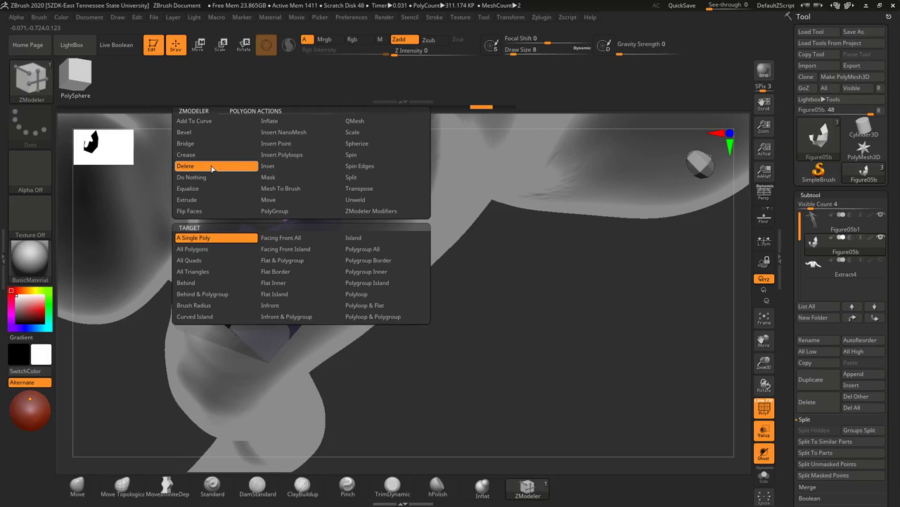
{"action": "left_click", "coordinate": [292, 171]}
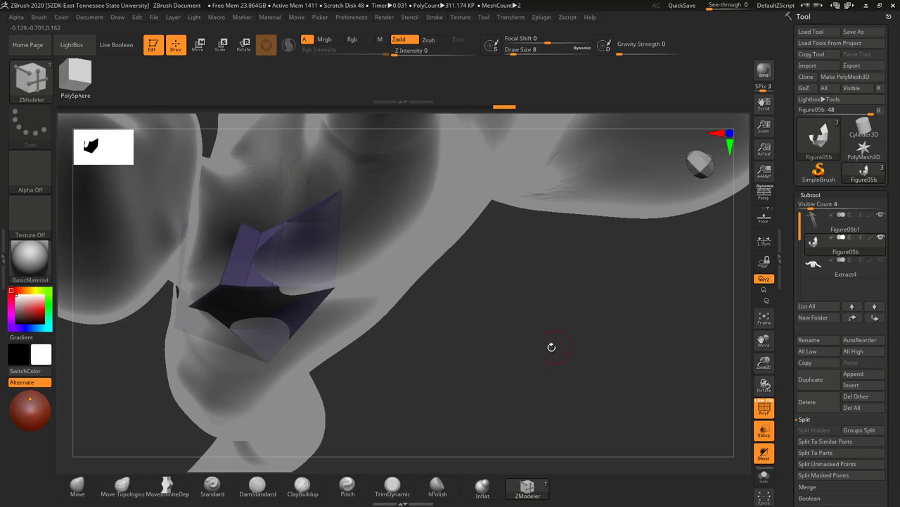
Step: Insert a single edge loop close to the collar's open end with ZModeler's edge Insert action
{"action": "left_click_drag", "start_coordinate": [551, 347], "coordinate": [486, 310]}
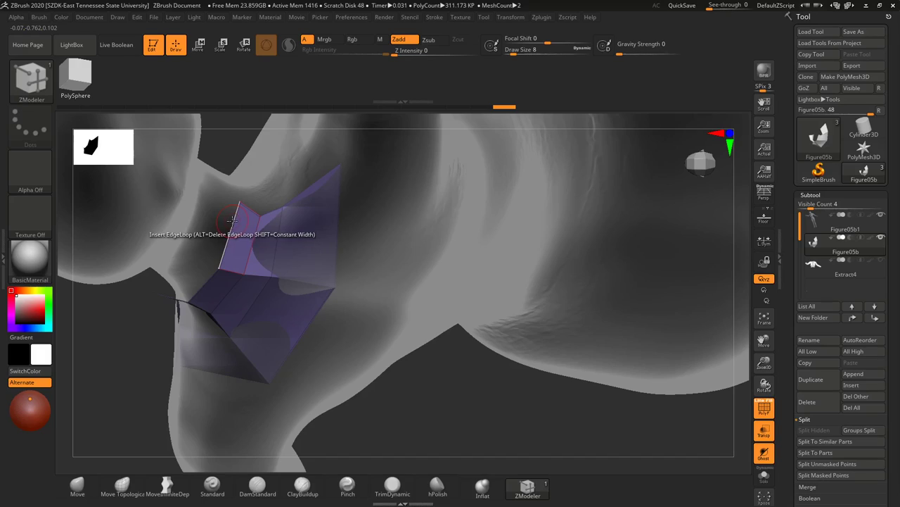
{"action": "key", "text": "space"}
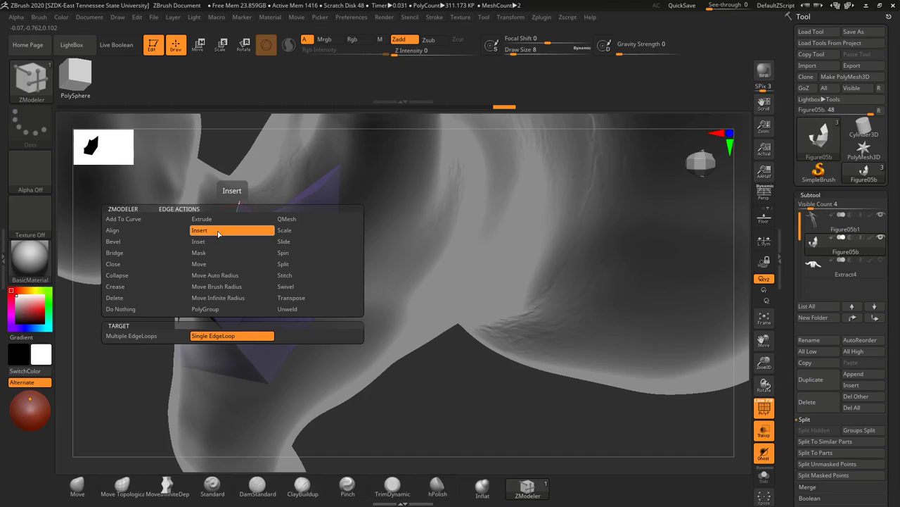
{"action": "left_click", "coordinate": [210, 338]}
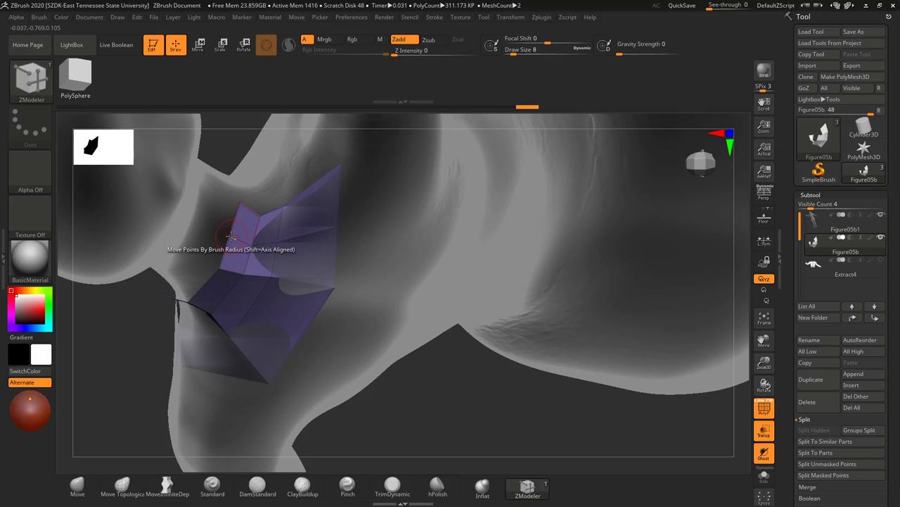
{"action": "key", "text": "ctrl"}
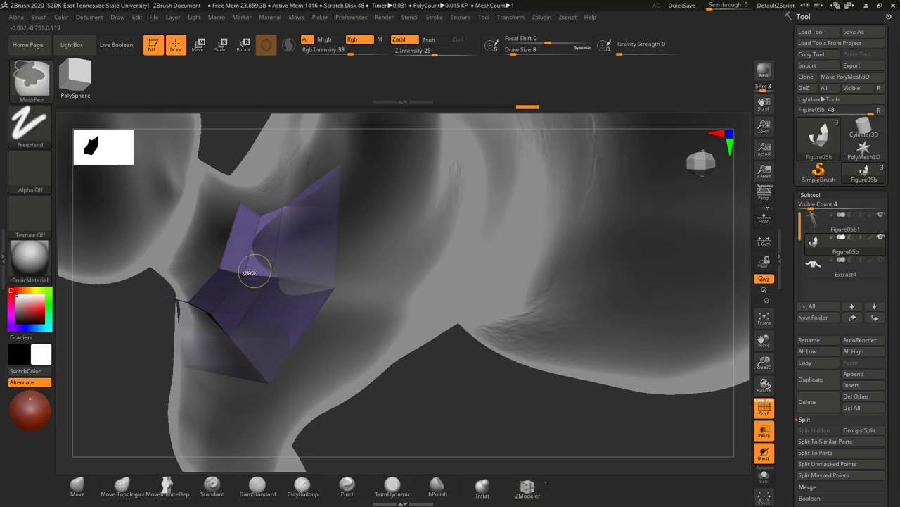
{"action": "left_click", "coordinate": [318, 284]}
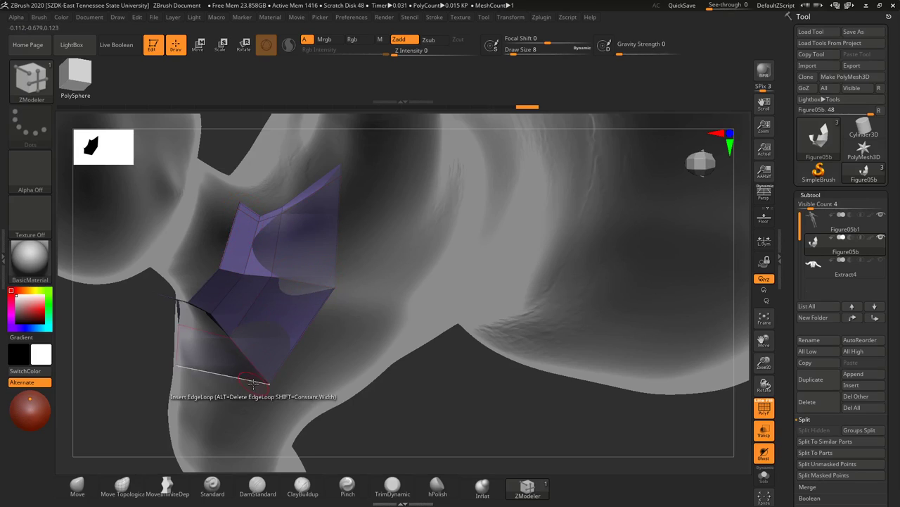
Step: Stretch the collar's open end outward over the shoulder using the Move Topological brush at draw size 5
{"action": "left_click", "coordinate": [121, 485]}
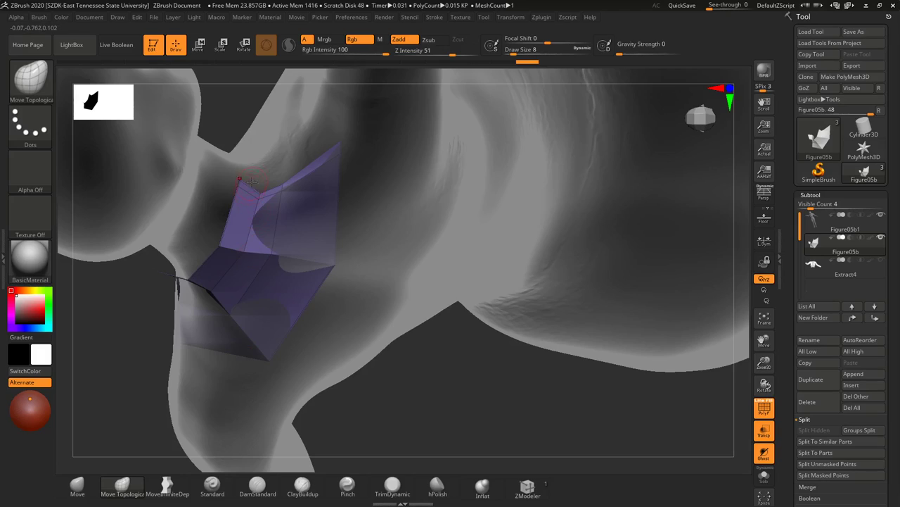
{"action": "key", "text": "s"}
{"action": "left_click_drag", "start_coordinate": [250, 180], "coordinate": [246, 178]}
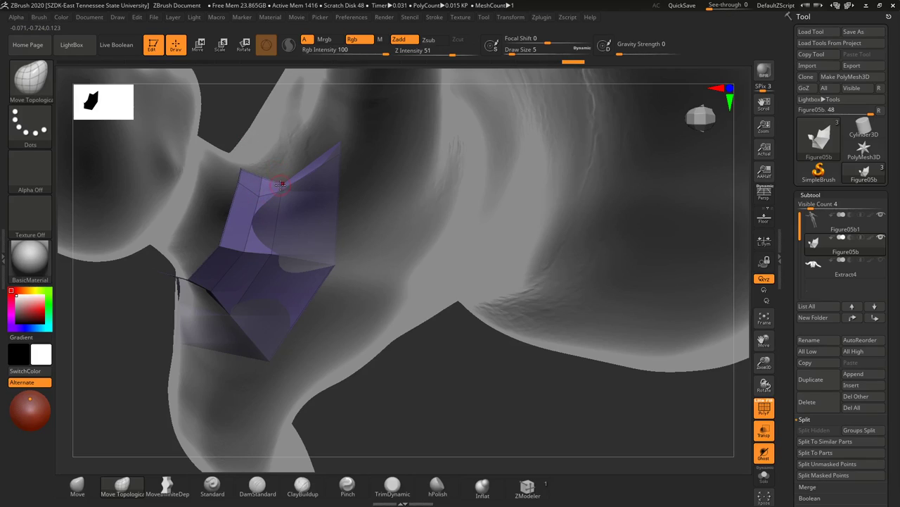
{"action": "left_click_drag", "start_coordinate": [281, 184], "coordinate": [274, 92]}
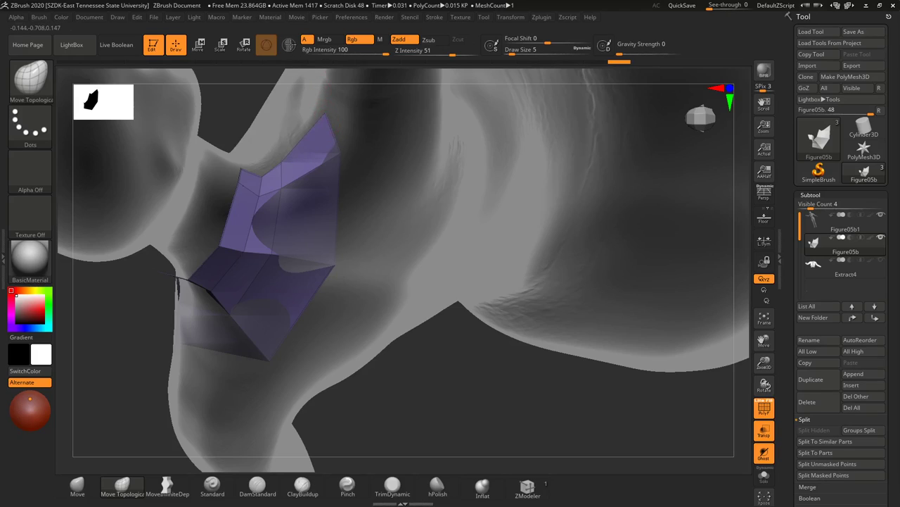
{"action": "left_click_drag", "start_coordinate": [281, 164], "coordinate": [258, 78]}
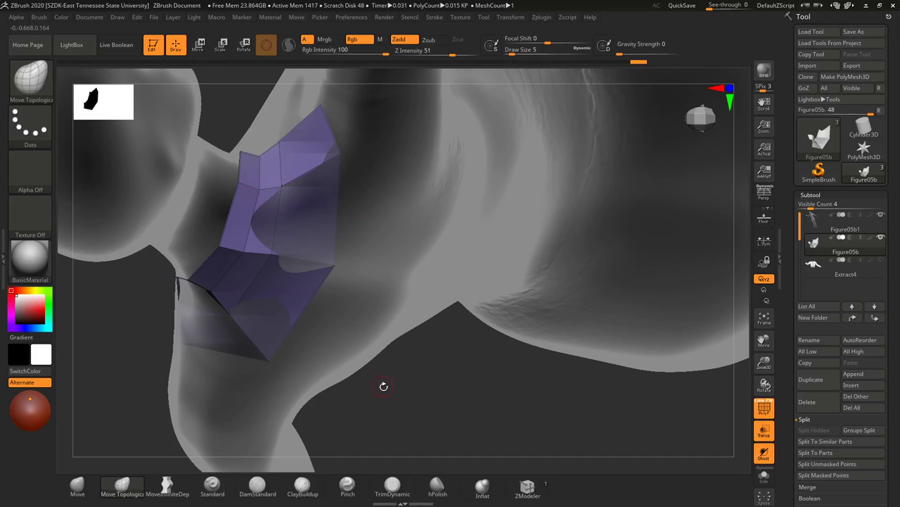
Step: Turn on double-sided display for the collar mesh in its display properties
{"action": "left_click_drag", "start_coordinate": [383, 386], "coordinate": [295, 197]}
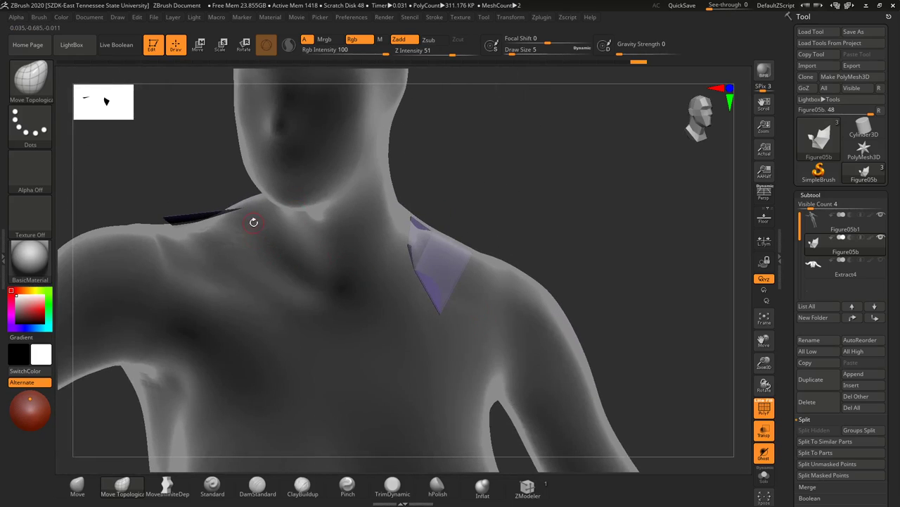
{"action": "left_click_drag", "start_coordinate": [420, 200], "coordinate": [334, 186]}
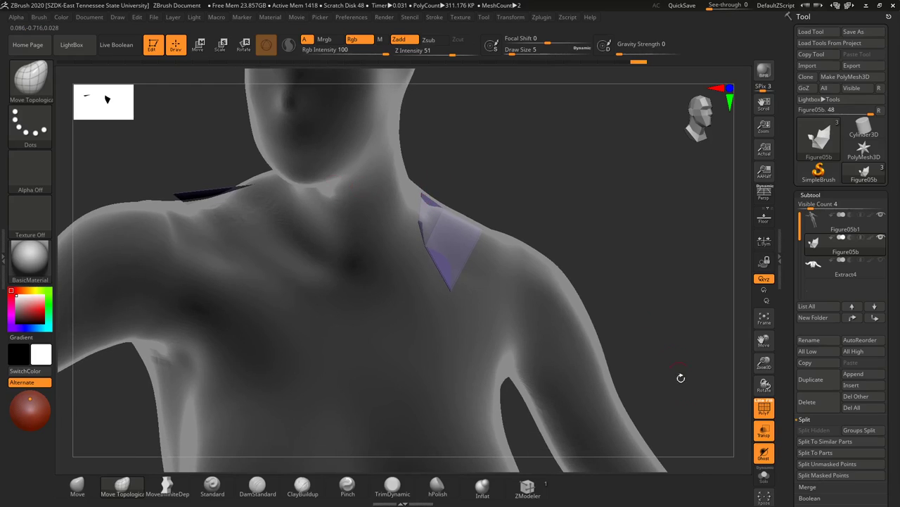
{"action": "left_click_drag", "start_coordinate": [897, 339], "coordinate": [895, 217]}
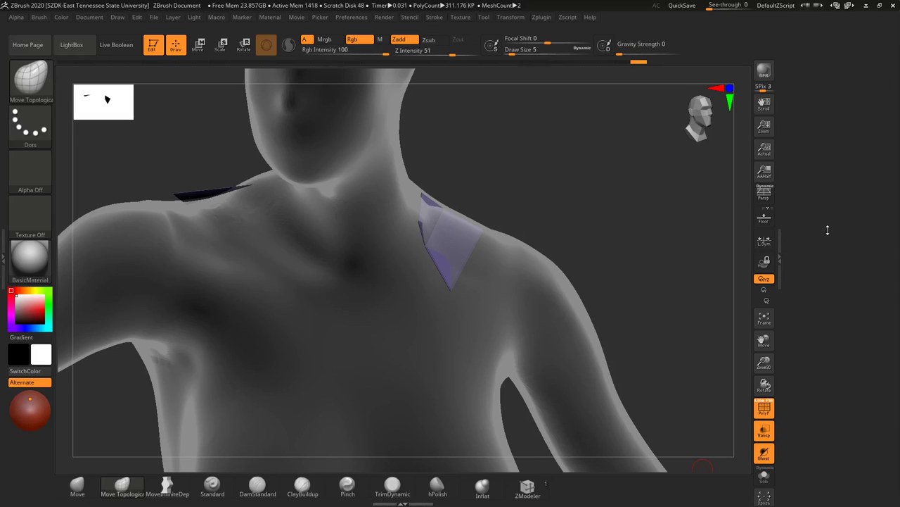
{"action": "left_click", "coordinate": [827, 228]}
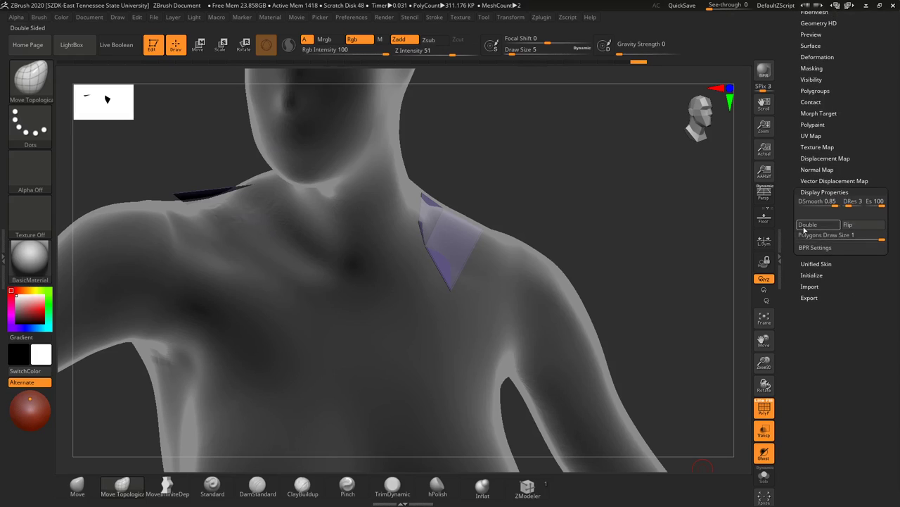
{"action": "left_click", "coordinate": [808, 225]}
Step: Pull the collar's end points forward along the near shoulder to even out its front edge
{"action": "left_click_drag", "start_coordinate": [534, 173], "coordinate": [568, 211]}
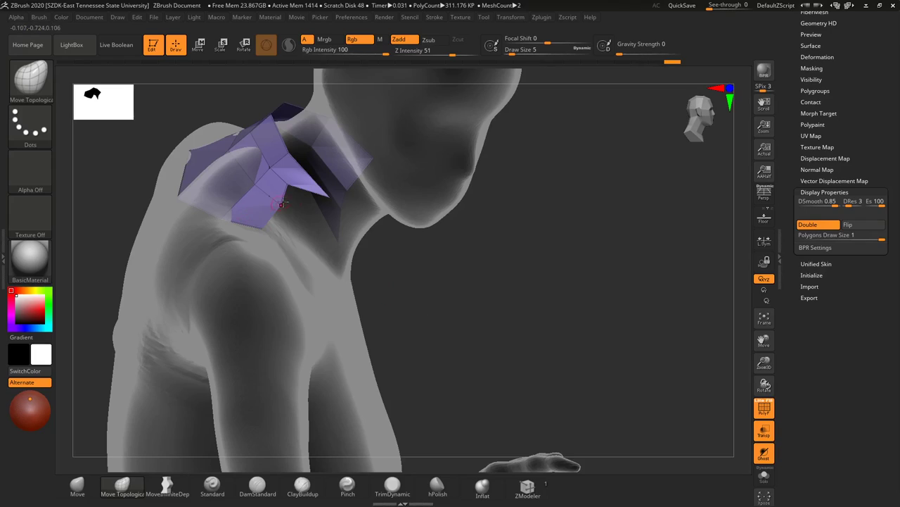
{"action": "left_click_drag", "start_coordinate": [286, 185], "coordinate": [296, 203]}
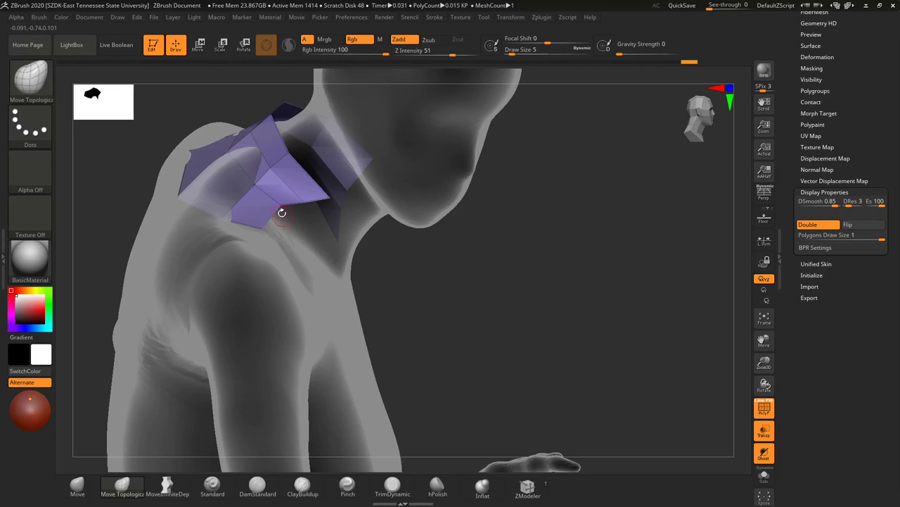
{"action": "key", "text": "ctrl+shift+z"}
{"action": "key", "text": "ctrl+shift+z"}
{"action": "key", "text": "ctrl+shift+z"}
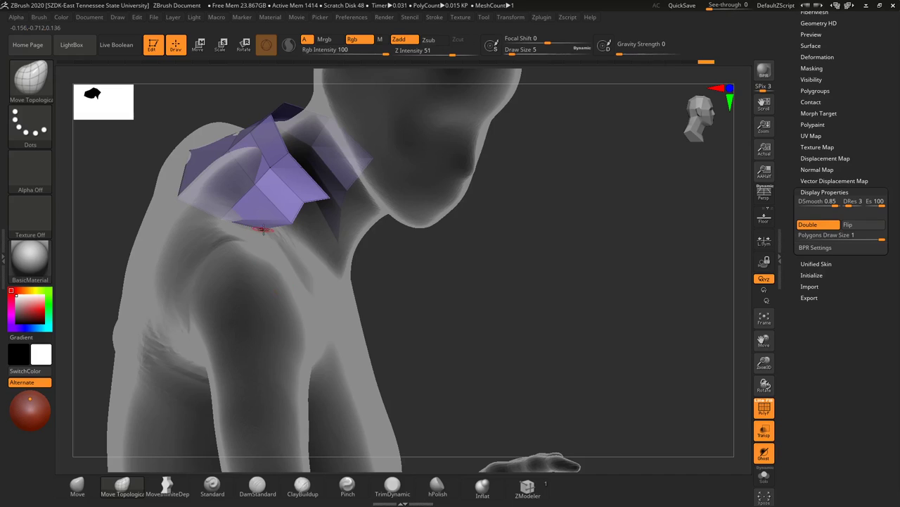
Step: Extend the collar's opposite end outward along the raised arm's shoulder
{"action": "left_click_drag", "start_coordinate": [458, 321], "coordinate": [408, 258]}
{"action": "left_click_drag", "start_coordinate": [313, 234], "coordinate": [358, 264]}
{"action": "left_click_drag", "start_coordinate": [342, 221], "coordinate": [374, 239]}
{"action": "key", "text": "ctrl+shift+z"}
{"action": "key", "text": "ctrl+shift+z"}
{"action": "key", "text": "ctrl+shift+z"}
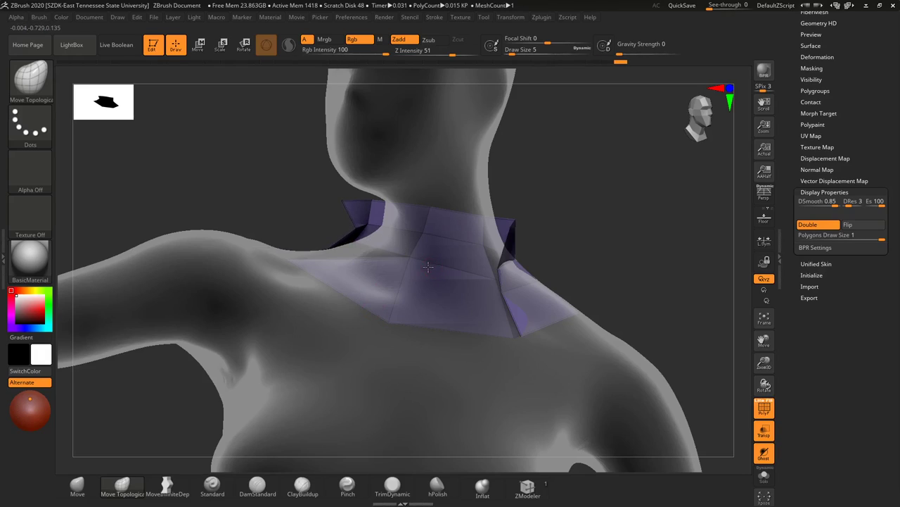
{"action": "key", "text": "ctrl+shift+z"}
{"action": "key", "text": "ctrl+shift+z"}
{"action": "key", "text": "ctrl+shift+z"}
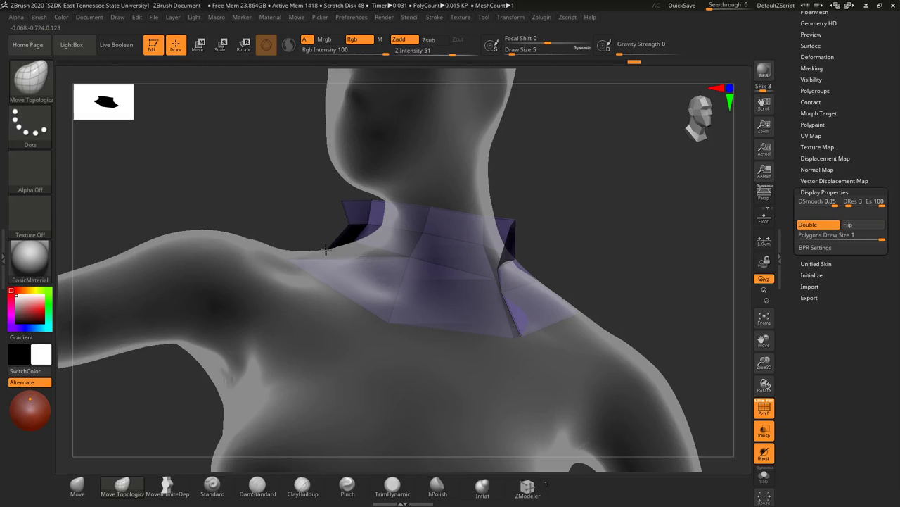
{"action": "key", "text": "ctrl+shift+z"}
{"action": "key", "text": "ctrl+shift+z"}
{"action": "key", "text": "ctrl+shift+z"}
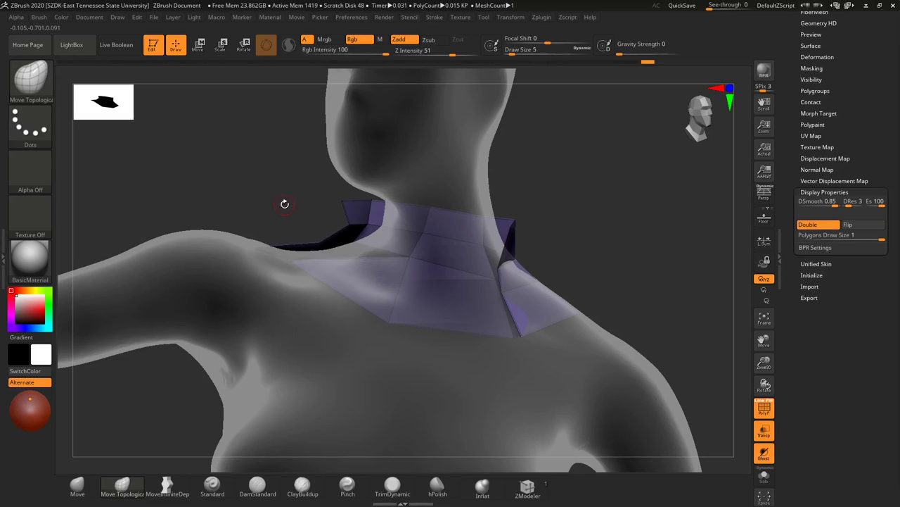
Step: Insert a single edge loop along the collar's upper row of polygons with ZModeler
{"action": "mouse_move", "coordinate": [285, 203]}
{"action": "left_mouse_down"}
{"action": "mouse_move", "coordinate": [336, 261]}
{"action": "mouse_move", "coordinate": [358, 259]}
{"action": "mouse_move", "coordinate": [412, 221]}
{"action": "mouse_move", "coordinate": [291, 159]}
{"action": "left_mouse_up"}
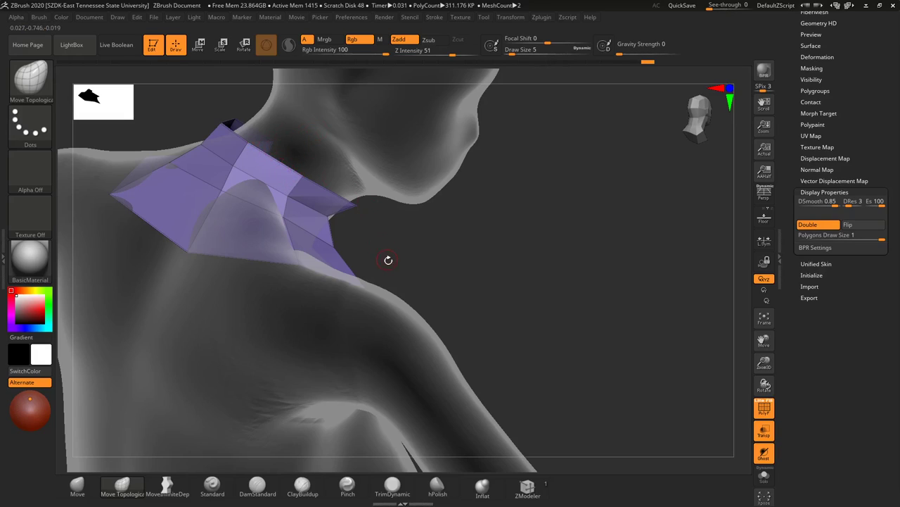
{"action": "left_click_drag", "start_coordinate": [382, 226], "coordinate": [412, 288]}
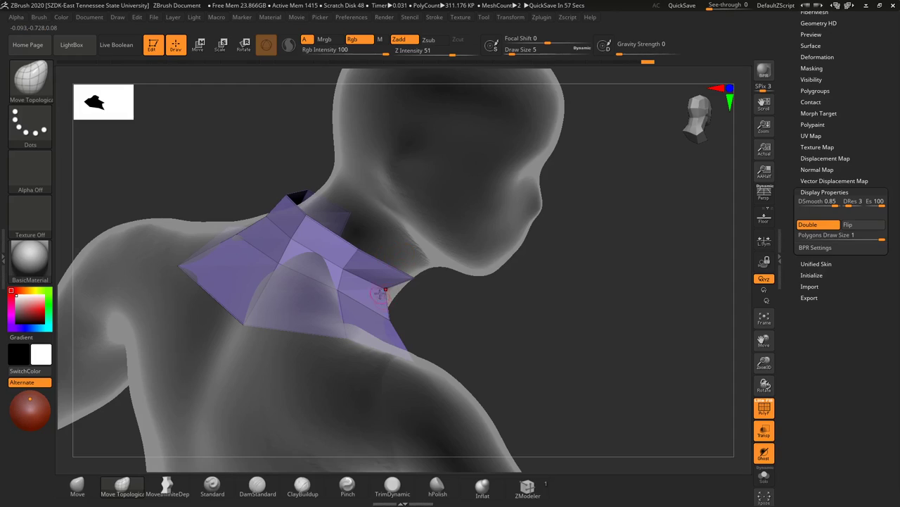
{"action": "right_click_drag", "start_coordinate": [438, 307], "coordinate": [424, 288]}
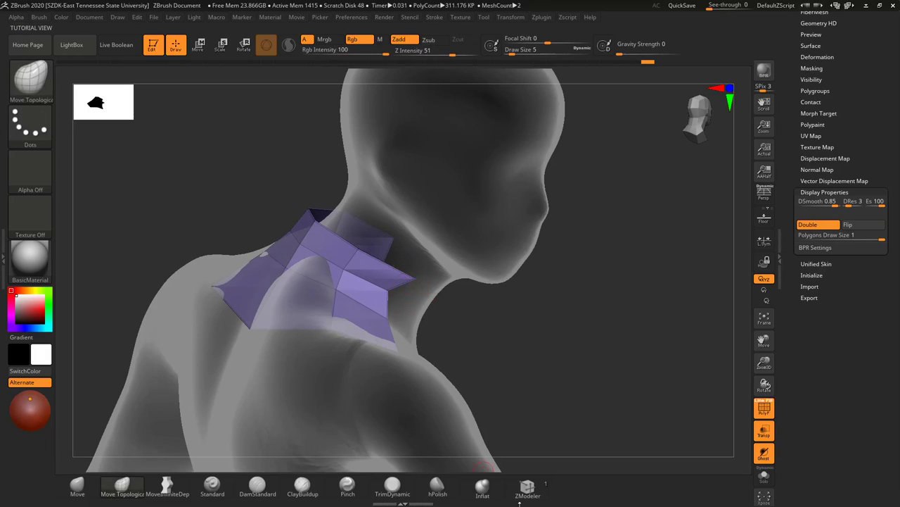
{"action": "left_click", "coordinate": [528, 487]}
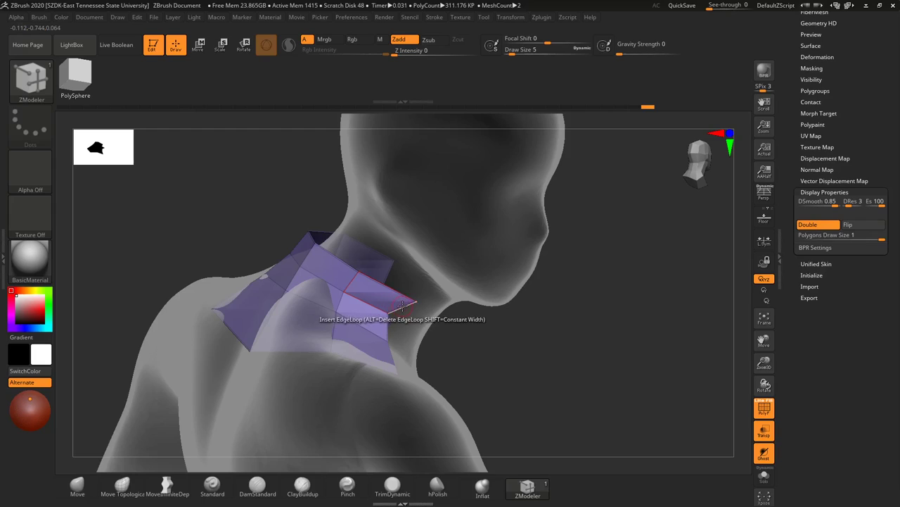
{"action": "key", "text": "ctrl"}
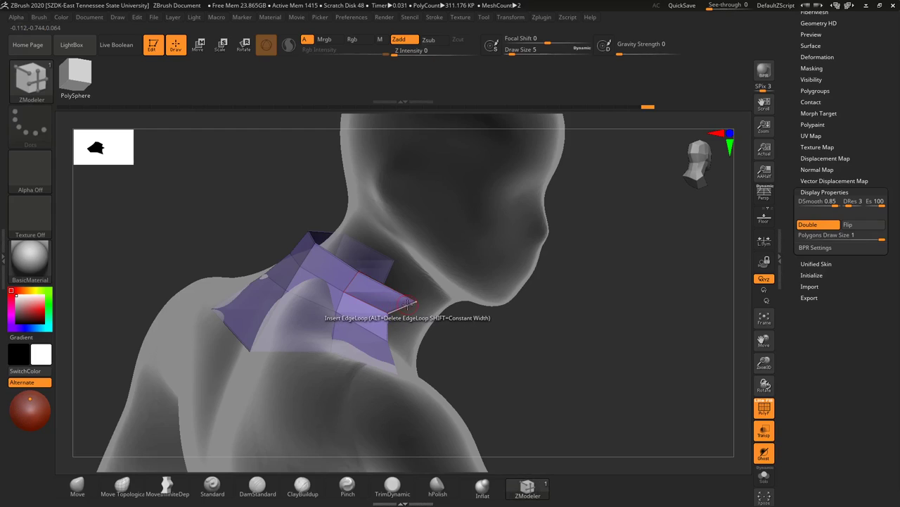
{"action": "key", "text": "space"}
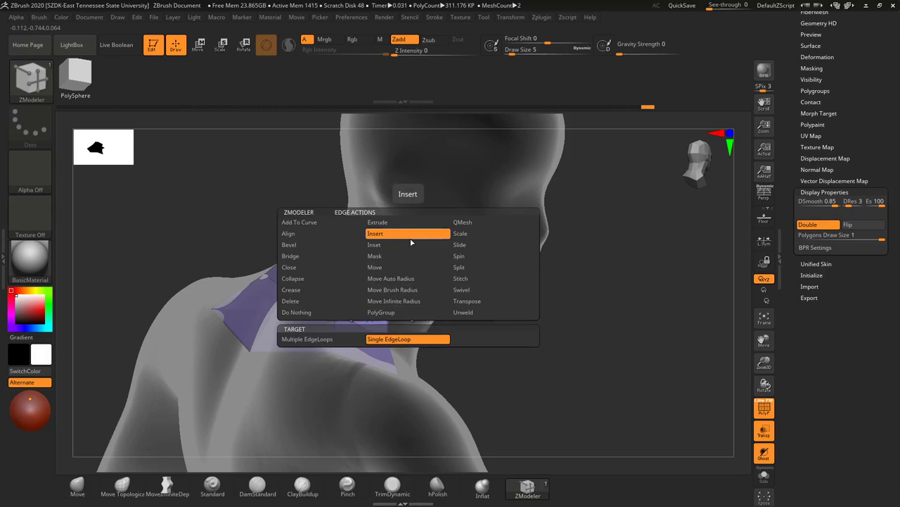
{"action": "left_click", "coordinate": [394, 340]}
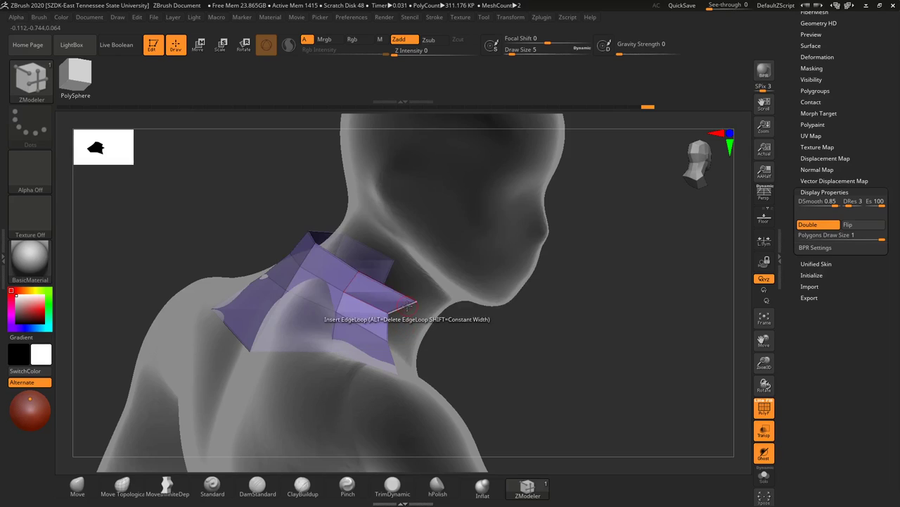
{"action": "left_click_drag", "start_coordinate": [582, 402], "coordinate": [554, 385]}
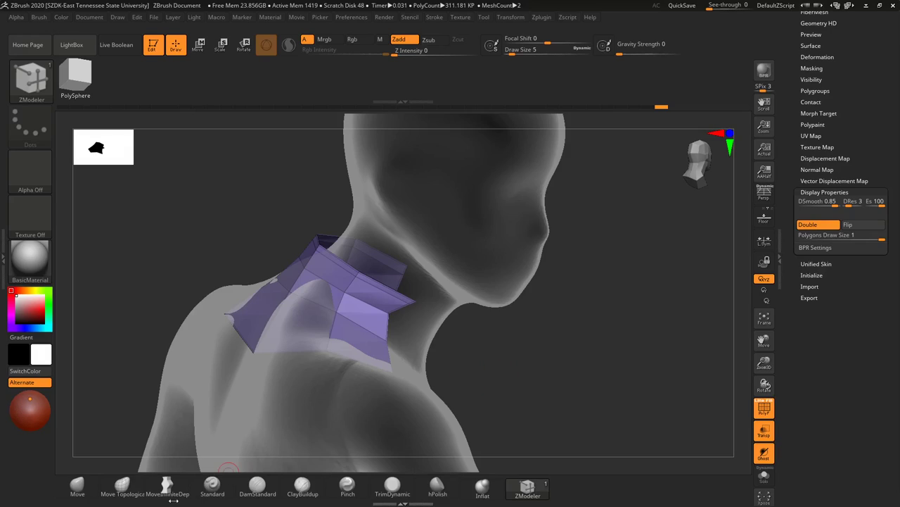
Step: Fold the upper front corner of the collar down and outward with the Move Topological brush
{"action": "left_click", "coordinate": [122, 486]}
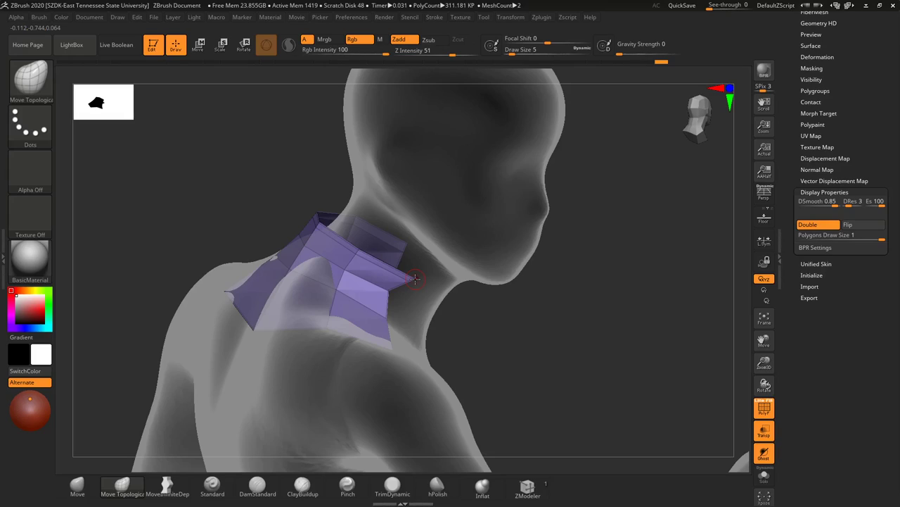
{"action": "left_click_drag", "start_coordinate": [405, 273], "coordinate": [358, 357]}
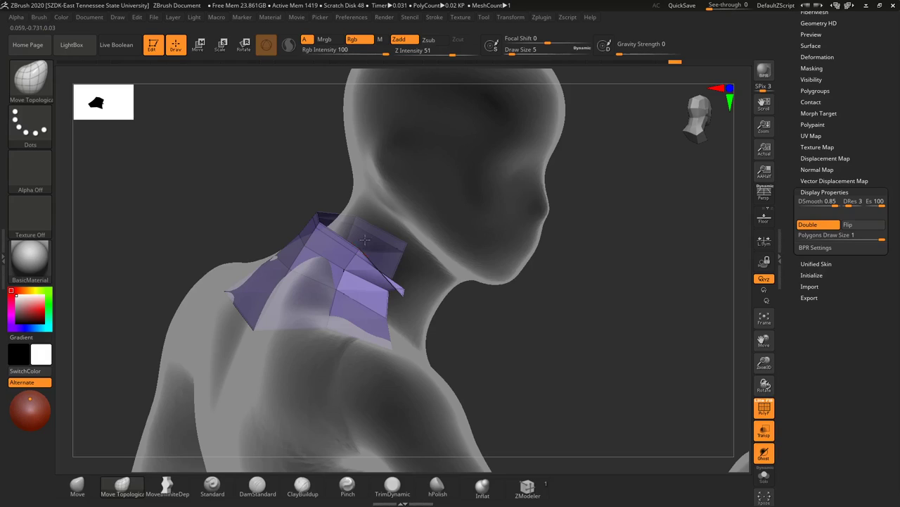
{"action": "mouse_move", "coordinate": [357, 250]}
{"action": "left_mouse_down"}
{"action": "mouse_move", "coordinate": [376, 224]}
{"action": "mouse_move", "coordinate": [361, 259]}
{"action": "mouse_move", "coordinate": [389, 278]}
{"action": "mouse_move", "coordinate": [472, 390]}
{"action": "mouse_move", "coordinate": [485, 378]}
{"action": "mouse_move", "coordinate": [468, 305]}
{"action": "mouse_move", "coordinate": [488, 310]}
{"action": "mouse_move", "coordinate": [413, 313]}
{"action": "left_mouse_up"}
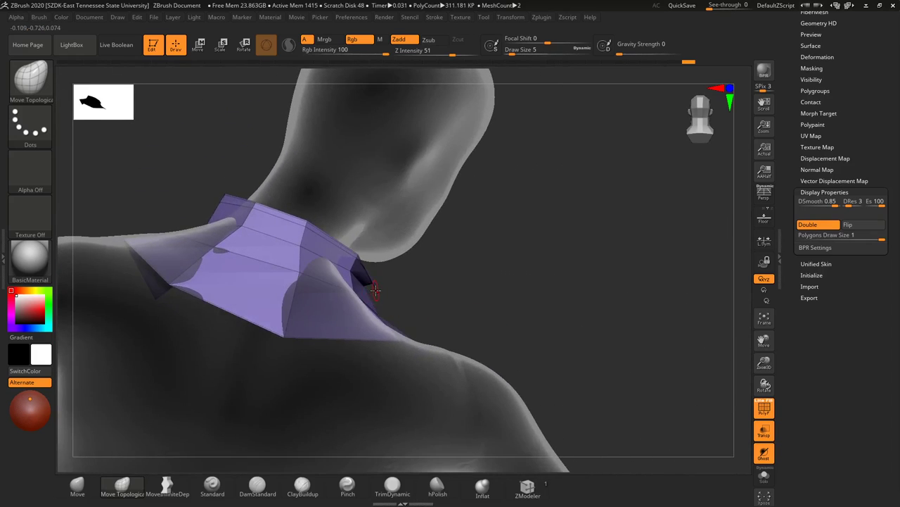
Step: Set the draw size to 2 and pull the point behind the folded front corner up and outward
{"action": "left_click_drag", "start_coordinate": [376, 289], "coordinate": [500, 439]}
{"action": "right_click_drag", "start_coordinate": [498, 438], "coordinate": [264, 133]}
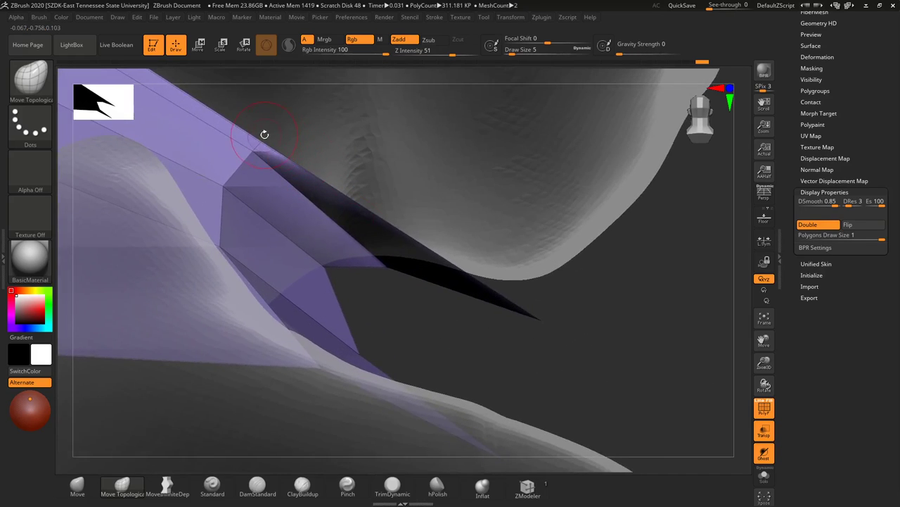
{"action": "key", "text": "s"}
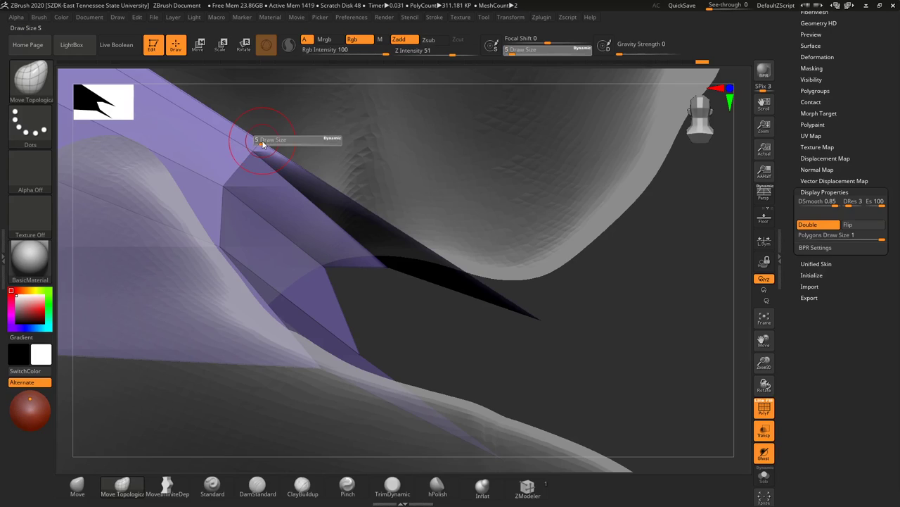
{"action": "left_click_drag", "start_coordinate": [259, 141], "coordinate": [301, 102]}
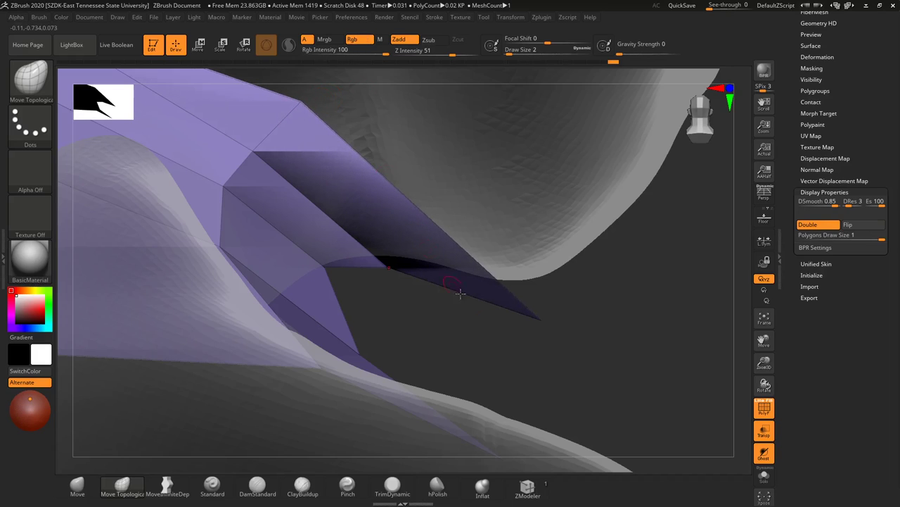
{"action": "left_click_drag", "start_coordinate": [531, 368], "coordinate": [434, 271], "text": "alt"}
{"action": "left_click_drag", "start_coordinate": [438, 227], "coordinate": [635, 472], "text": "alt"}
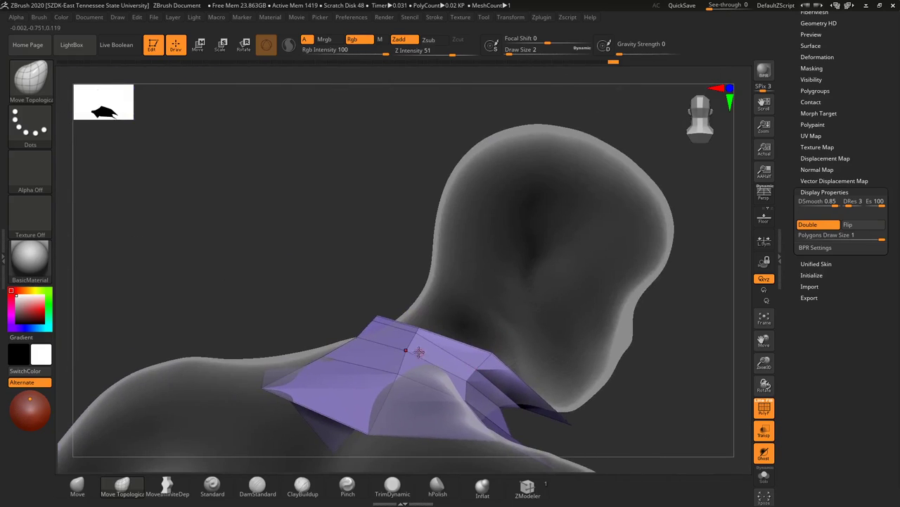
Step: Raise the collar's upper edge points around the back of the neck
{"action": "left_click_drag", "start_coordinate": [418, 327], "coordinate": [424, 307]}
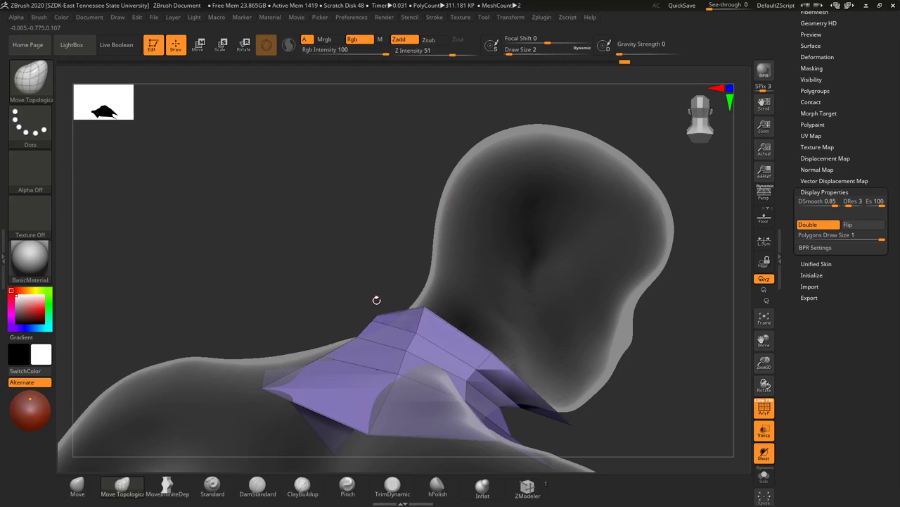
{"action": "right_click_drag", "start_coordinate": [396, 288], "coordinate": [396, 315]}
{"action": "left_click_drag", "start_coordinate": [378, 316], "coordinate": [404, 195]}
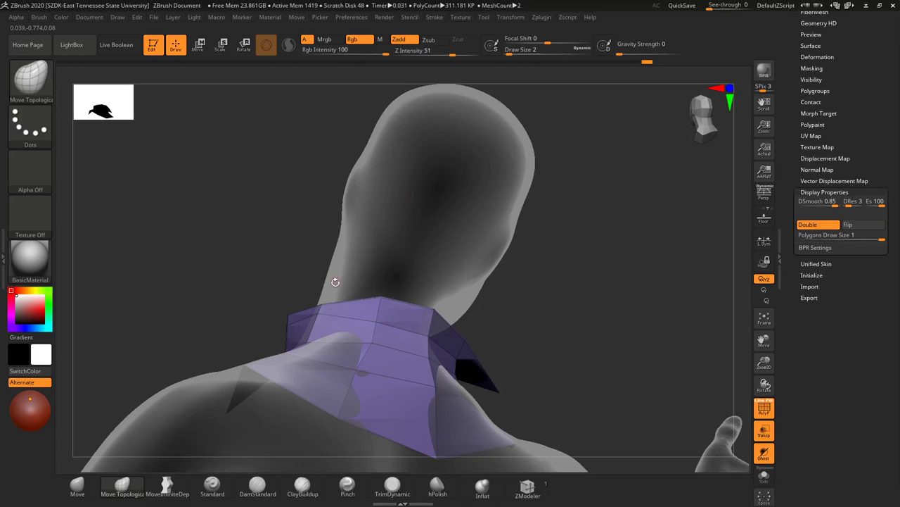
{"action": "left_click_drag", "start_coordinate": [321, 305], "coordinate": [252, 127]}
{"action": "right_click_drag", "start_coordinate": [258, 275], "coordinate": [332, 322]}
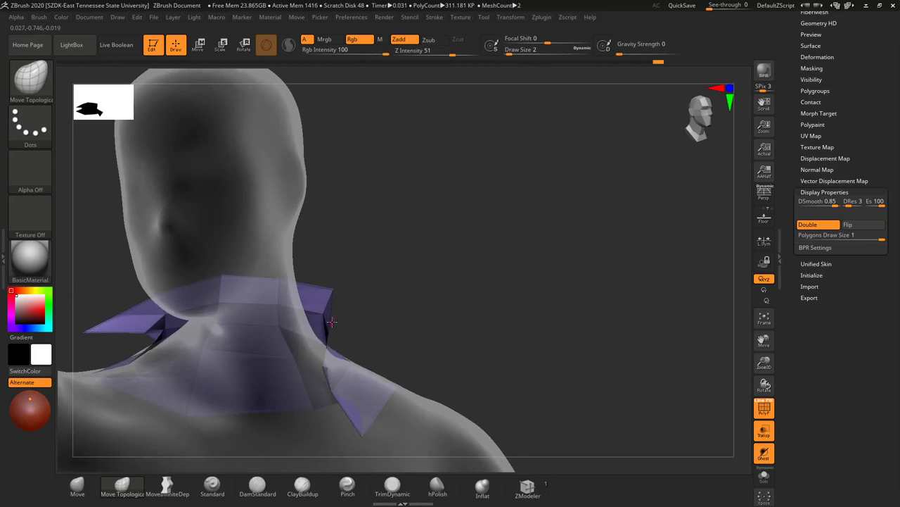
Step: Pull the opposite front end's upper edge outward into a pointed flap, increasing the draw size to 7
{"action": "right_click_drag", "start_coordinate": [400, 313], "coordinate": [381, 319]}
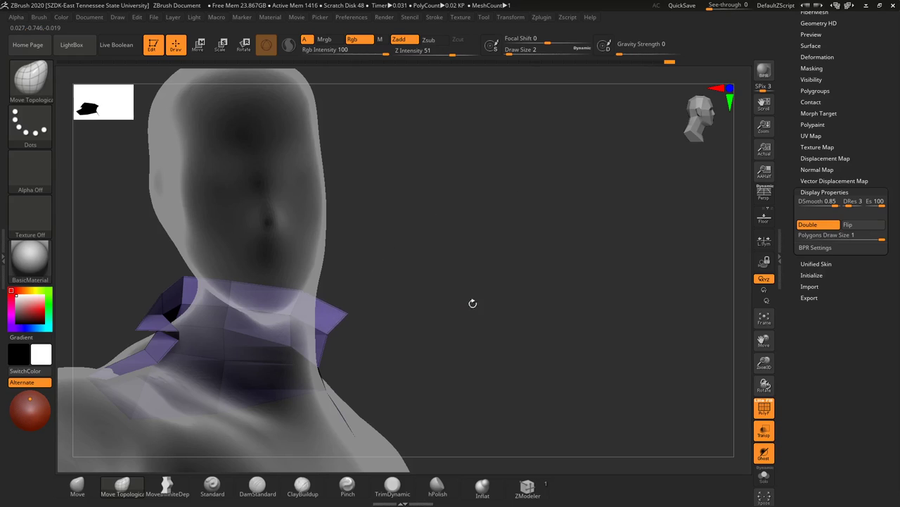
{"action": "right_click_drag", "start_coordinate": [472, 302], "coordinate": [340, 312]}
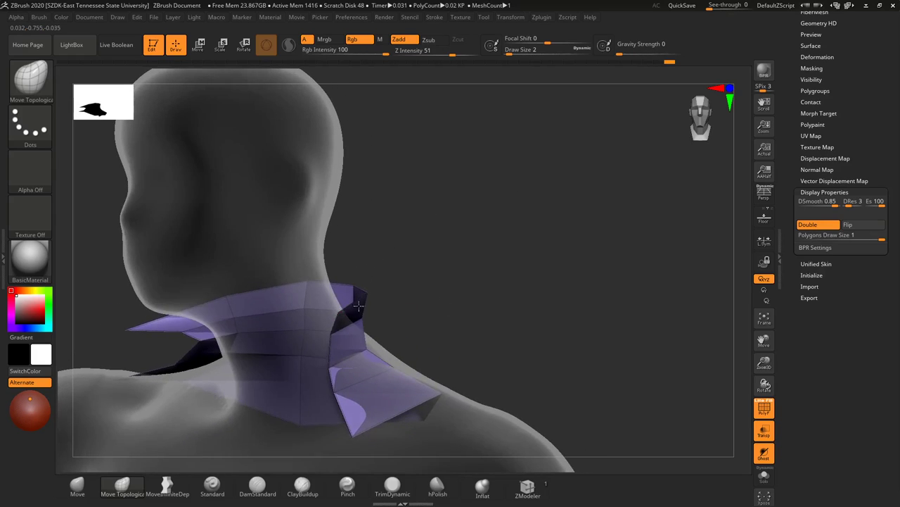
{"action": "left_click_drag", "start_coordinate": [358, 305], "coordinate": [384, 317]}
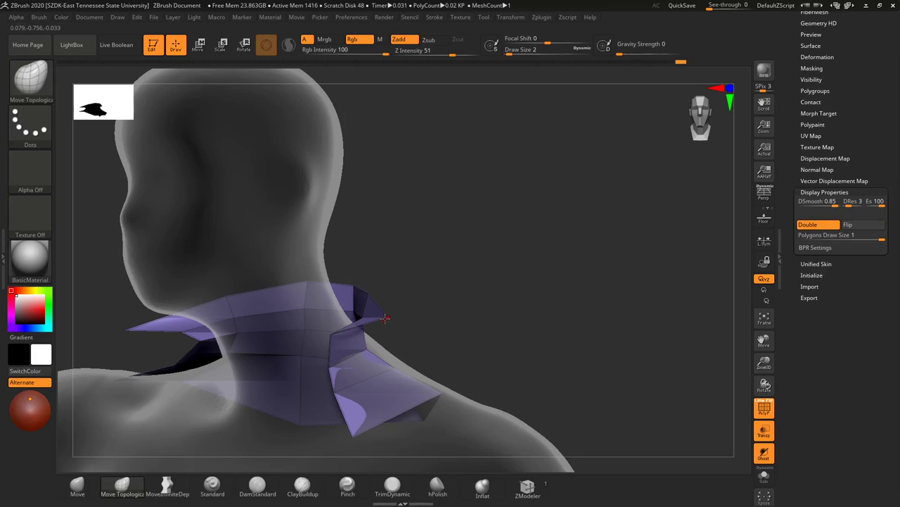
{"action": "left_click", "coordinate": [365, 303]}
{"action": "key", "text": "s"}
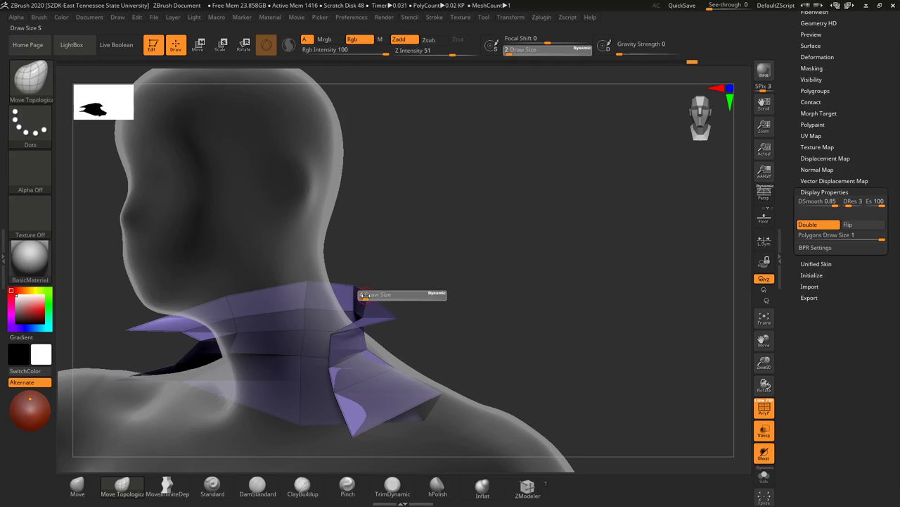
{"action": "left_click_drag", "start_coordinate": [364, 296], "coordinate": [404, 289]}
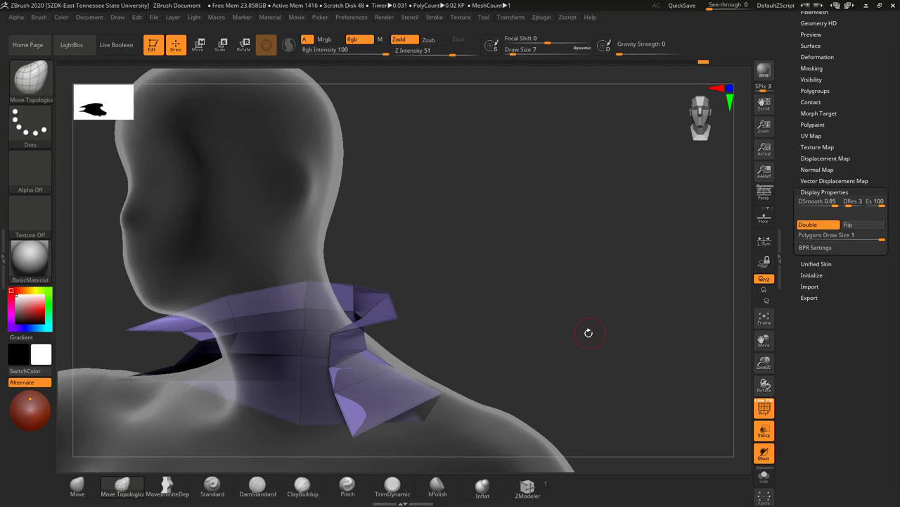
Step: Flare the collar's upper edge points outward around the neck, evening out the outline from above
{"action": "mouse_move", "coordinate": [554, 330]}
{"action": "left_mouse_down", "text": "alt"}
{"action": "mouse_move", "coordinate": [468, 339]}
{"action": "mouse_move", "coordinate": [367, 259]}
{"action": "left_mouse_up", "text": "alt"}
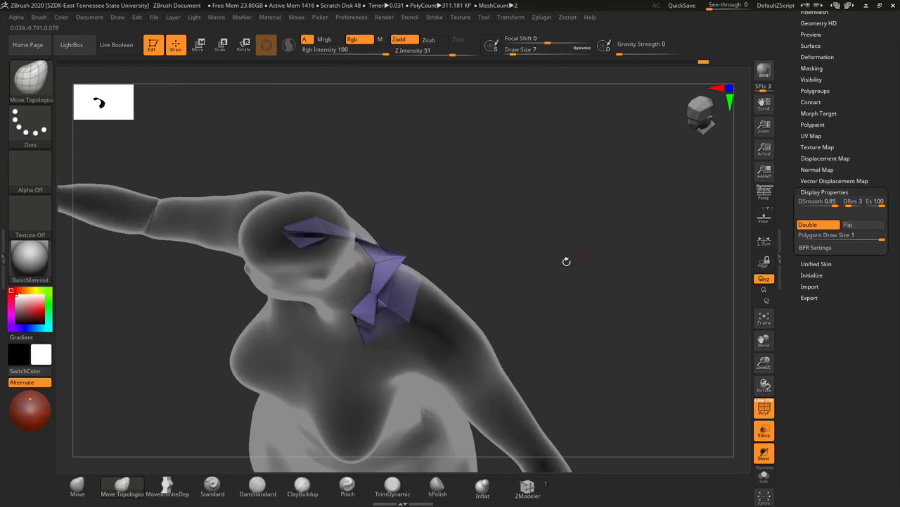
{"action": "left_click_drag", "start_coordinate": [567, 261], "coordinate": [364, 231]}
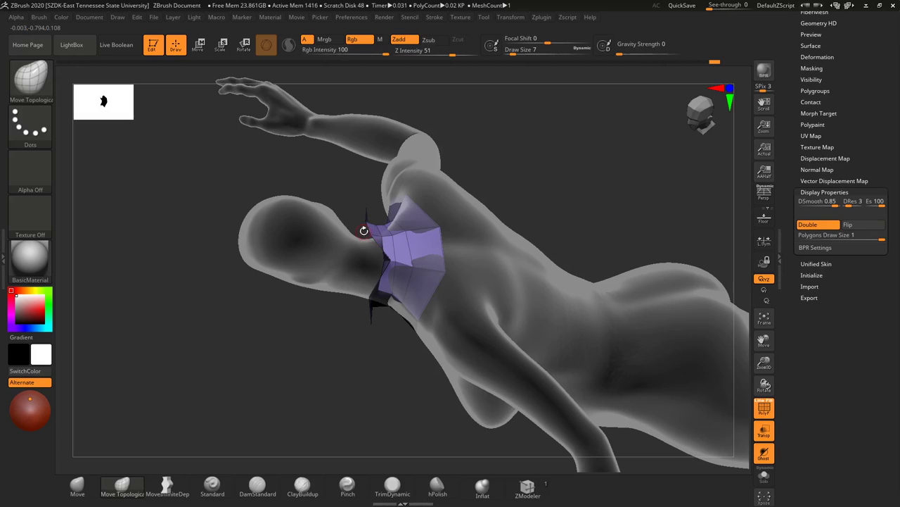
{"action": "left_click_drag", "start_coordinate": [507, 103], "coordinate": [524, 212]}
{"action": "left_click_drag", "start_coordinate": [339, 203], "coordinate": [351, 193]}
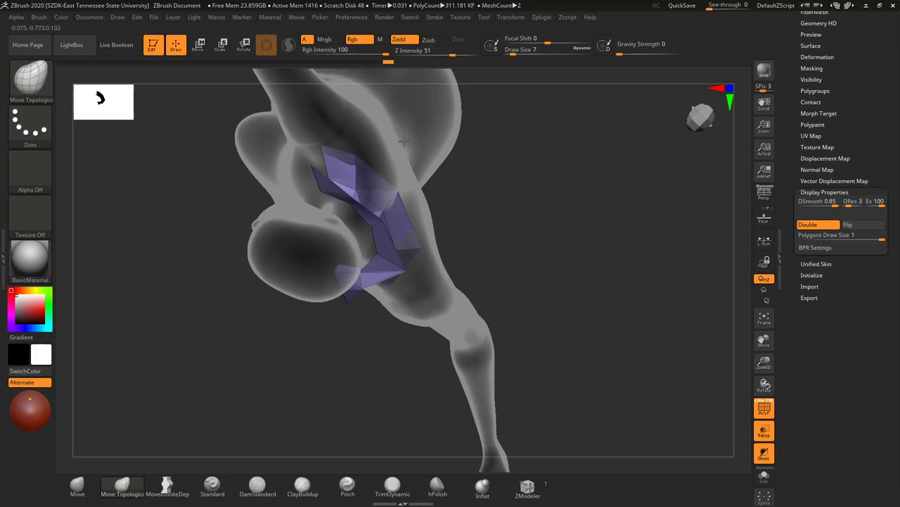
{"action": "left_click_drag", "start_coordinate": [462, 207], "coordinate": [360, 297]}
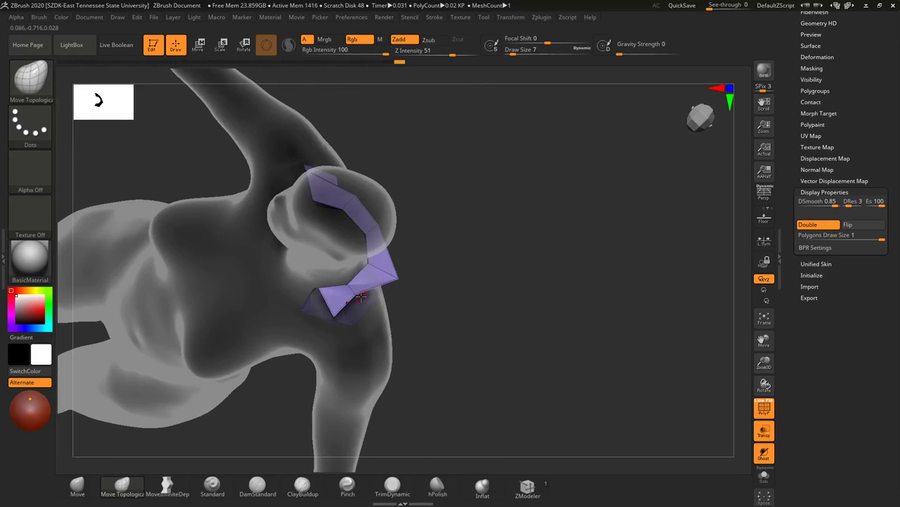
{"action": "key", "text": "ctrl+z"}
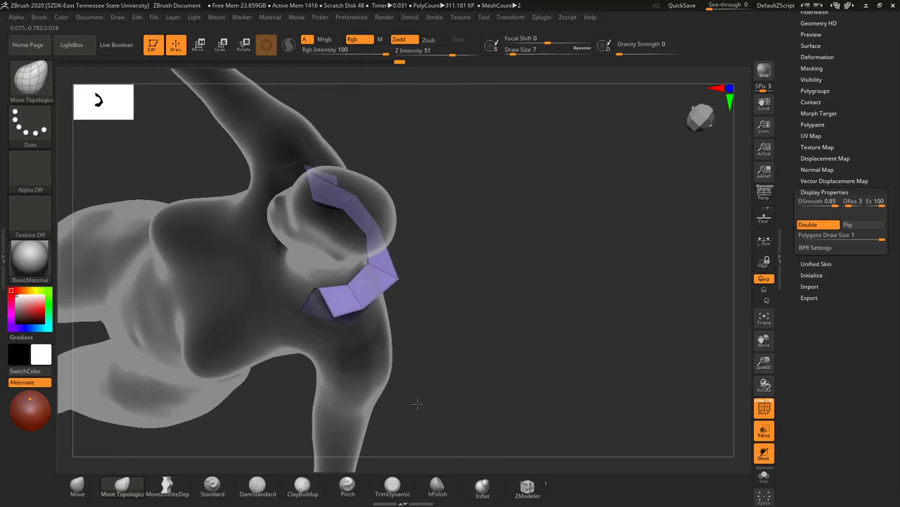
{"action": "left_click_drag", "start_coordinate": [431, 375], "coordinate": [549, 374]}
{"action": "left_click_drag", "start_coordinate": [603, 363], "coordinate": [546, 241], "text": "alt"}
{"action": "left_click_drag", "start_coordinate": [387, 215], "coordinate": [377, 189]}
{"action": "left_click_drag", "start_coordinate": [444, 245], "coordinate": [451, 249]}
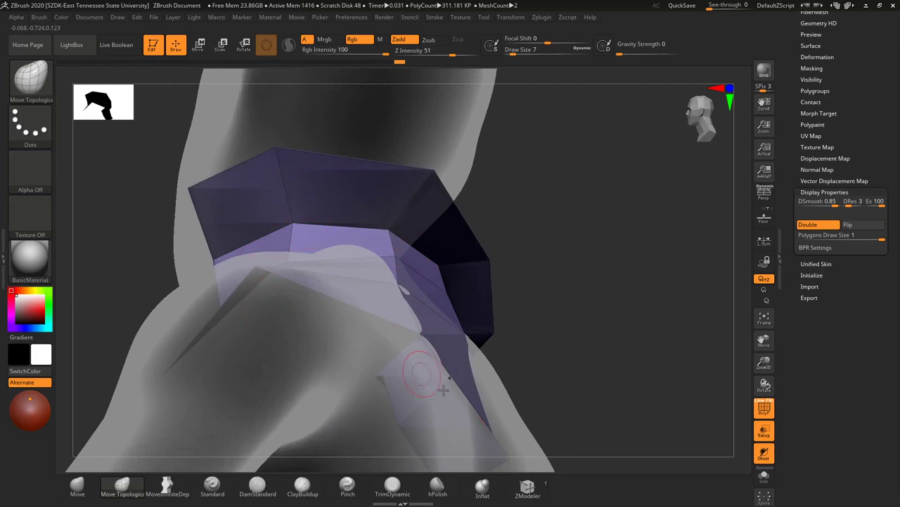
Step: Bevel the complete edge loop along the collar's fold line with ZModeler, using a single row and linear edge
{"action": "left_click", "coordinate": [527, 485]}
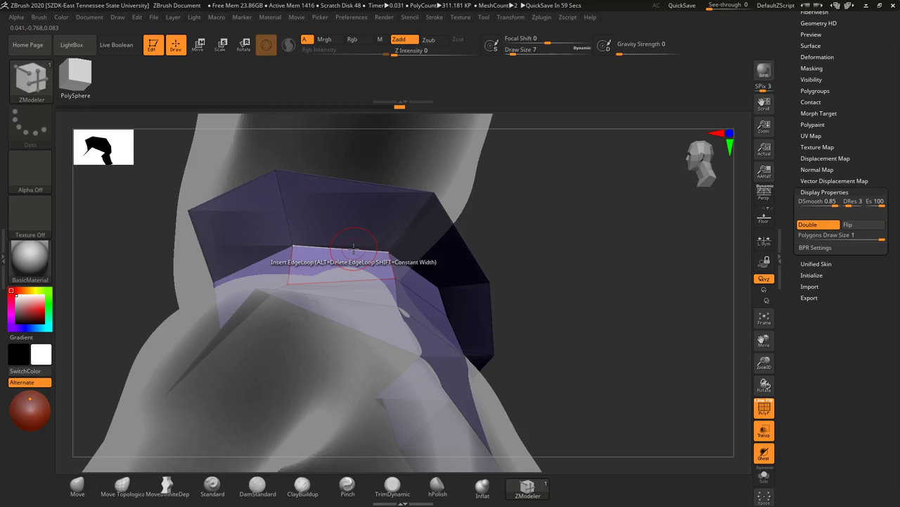
{"action": "key", "text": "space"}
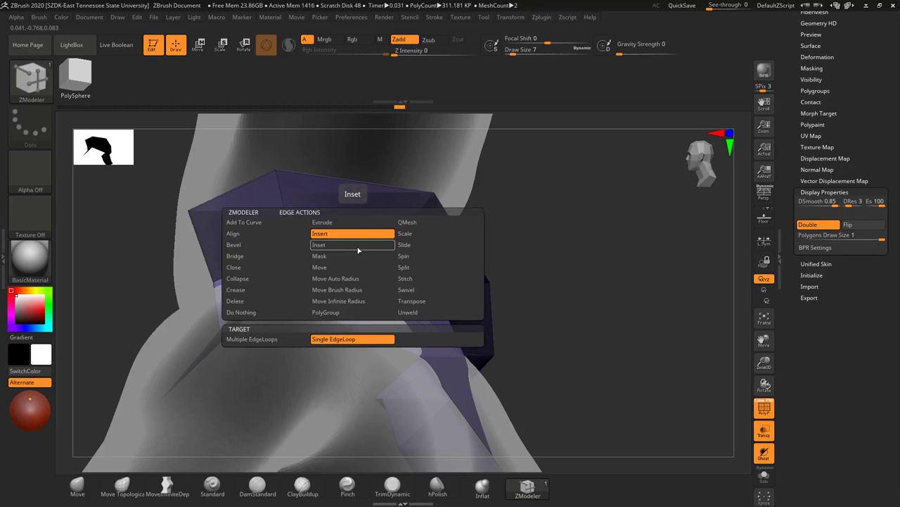
{"action": "left_click", "coordinate": [239, 245]}
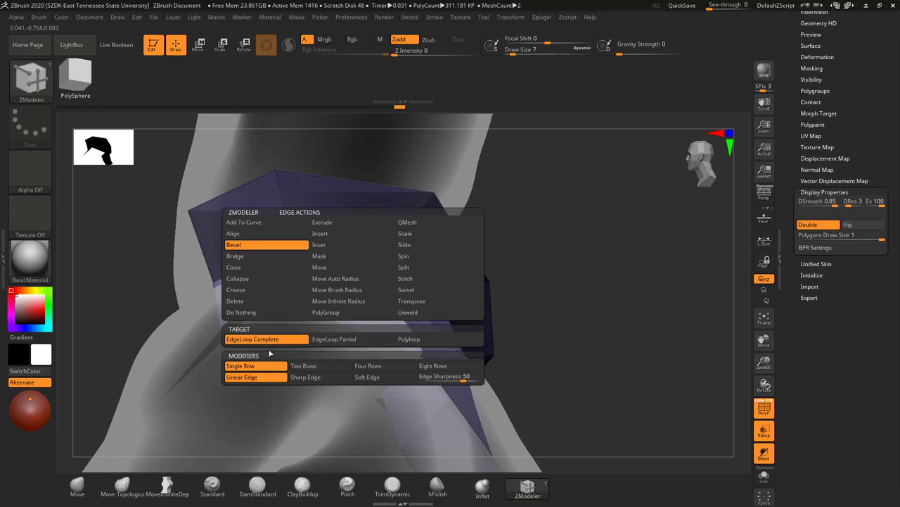
{"action": "left_click", "coordinate": [253, 339]}
{"action": "left_click_drag", "start_coordinate": [326, 248], "coordinate": [331, 239]}
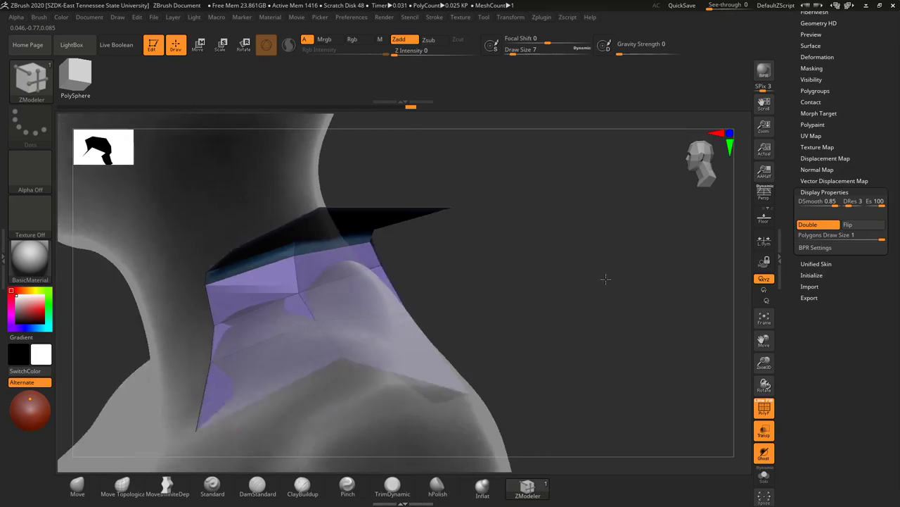
Step: Set the ZModeler edge action to Move Brush Radius
{"action": "mouse_move", "coordinate": [606, 279]}
{"action": "left_mouse_down"}
{"action": "mouse_move", "coordinate": [617, 251]}
{"action": "mouse_move", "coordinate": [603, 267]}
{"action": "mouse_move", "coordinate": [619, 276]}
{"action": "mouse_move", "coordinate": [566, 295]}
{"action": "mouse_move", "coordinate": [639, 247]}
{"action": "mouse_move", "coordinate": [630, 275]}
{"action": "left_mouse_up"}
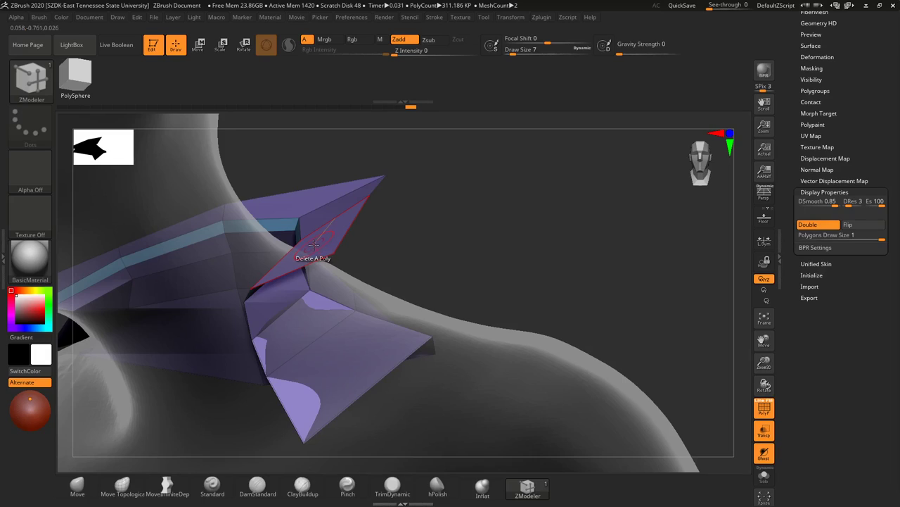
{"action": "key", "text": "space"}
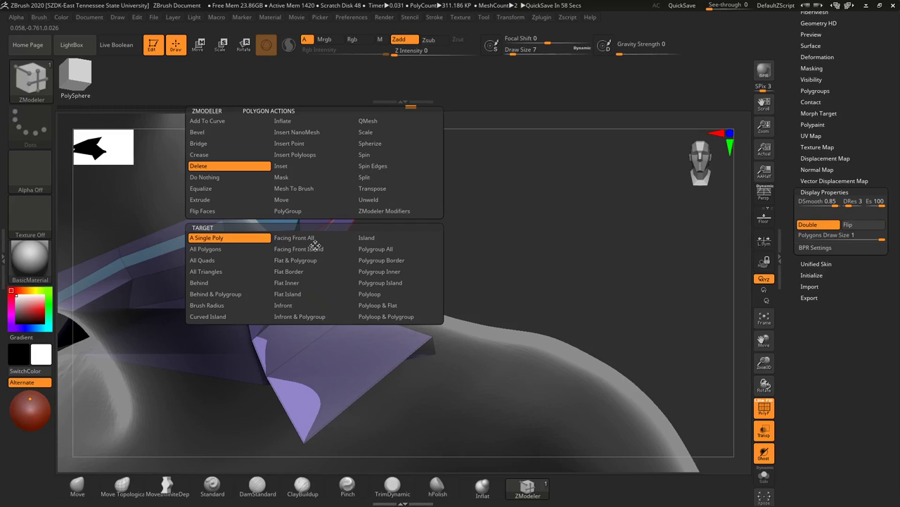
{"action": "key", "text": "space"}
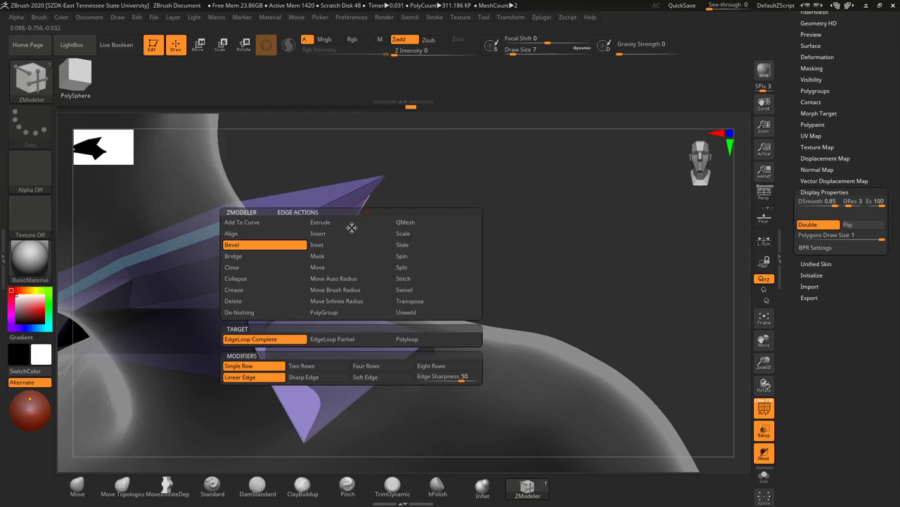
{"action": "left_click", "coordinate": [335, 289]}
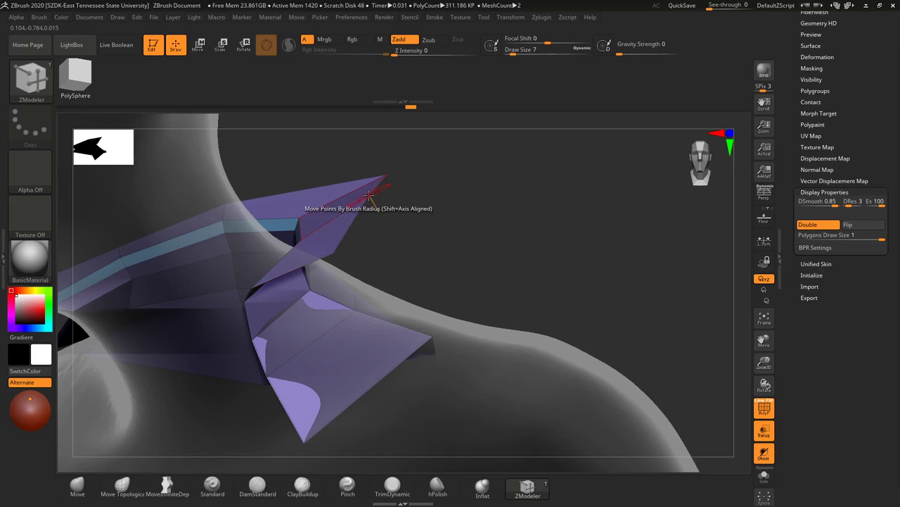
{"action": "key", "text": "space"}
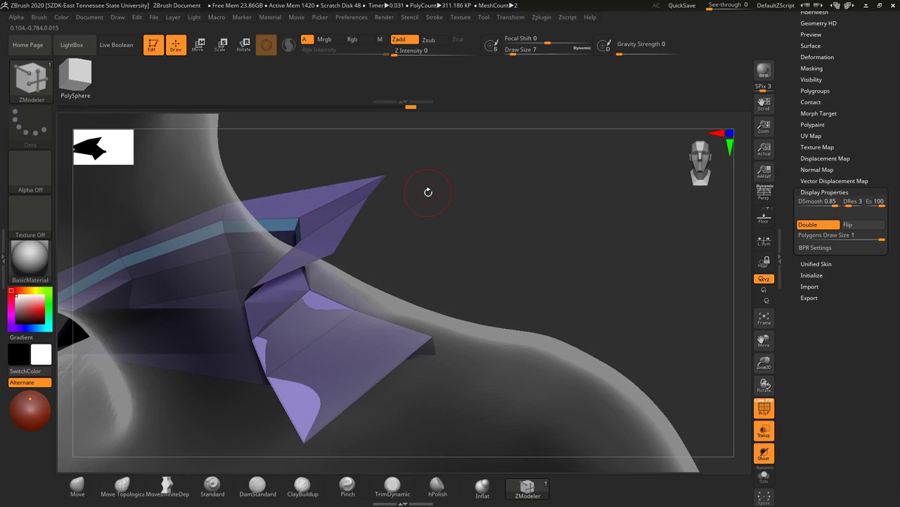
{"action": "mouse_move", "coordinate": [427, 191]}
{"action": "left_mouse_down"}
{"action": "mouse_move", "coordinate": [434, 235]}
{"action": "mouse_move", "coordinate": [434, 195]}
{"action": "left_mouse_up"}
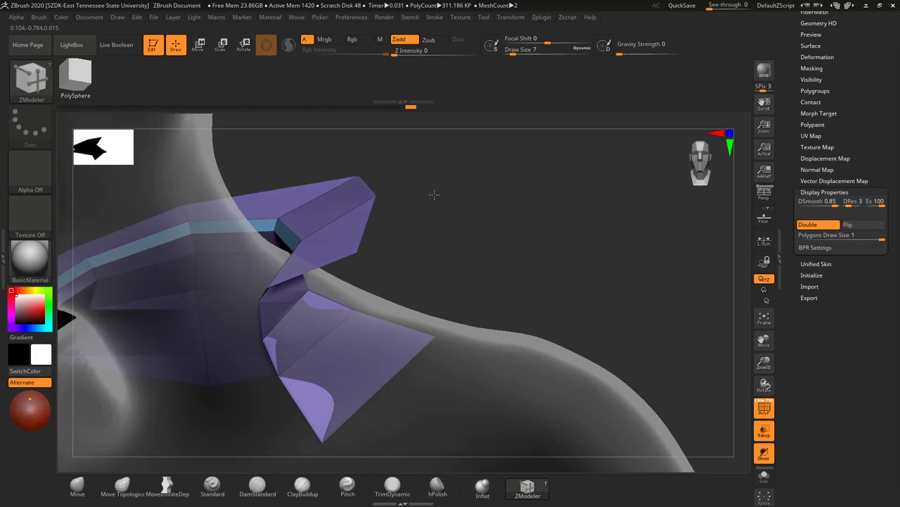
Step: Thicken the collar by applying a QMesh extrusion to all polygons
{"action": "left_click", "coordinate": [339, 230]}
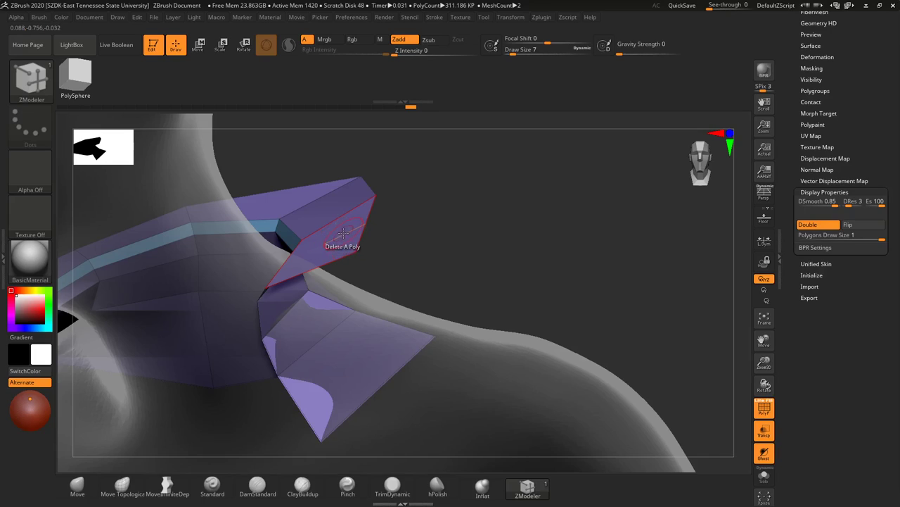
{"action": "key", "text": "space"}
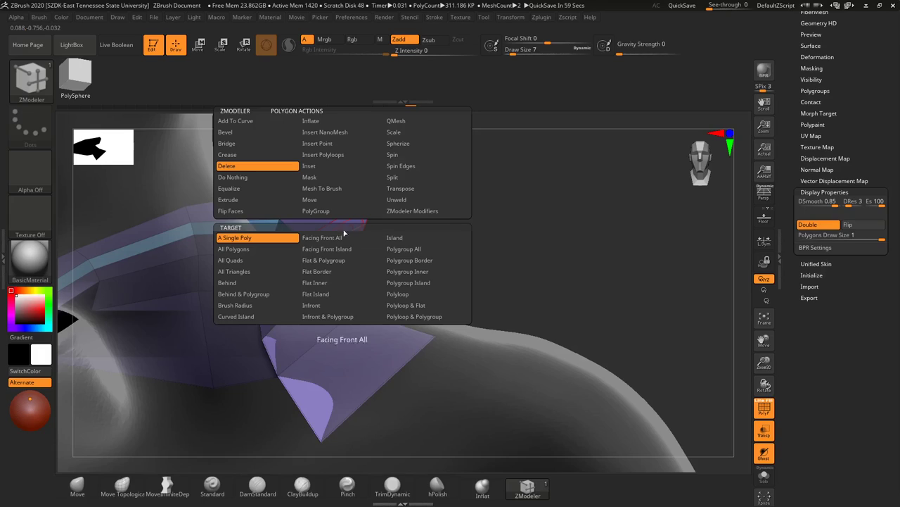
{"action": "left_click", "coordinate": [397, 121]}
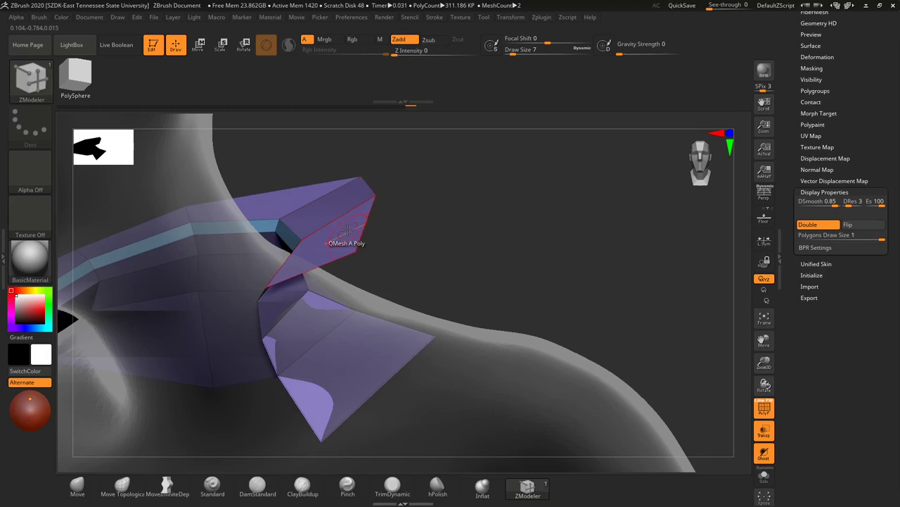
{"action": "left_click_drag", "start_coordinate": [347, 231], "coordinate": [353, 244]}
{"action": "left_click_drag", "start_coordinate": [478, 211], "coordinate": [457, 215]}
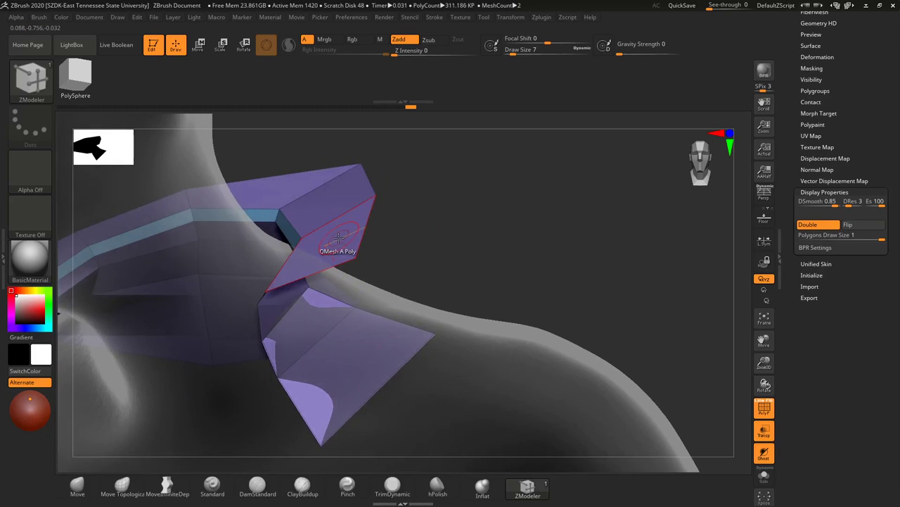
{"action": "key", "text": "space"}
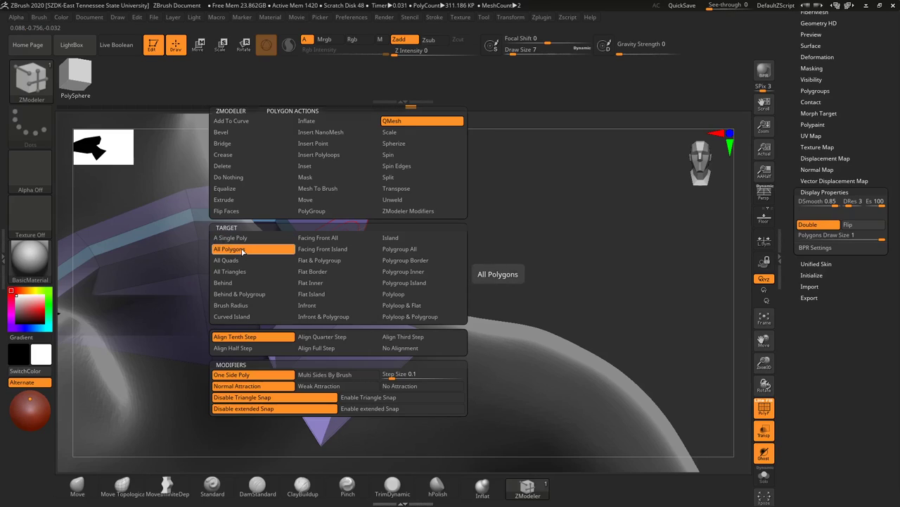
{"action": "mouse_move", "coordinate": [321, 229]}
{"action": "left_mouse_down"}
{"action": "mouse_move", "coordinate": [345, 247]}
{"action": "mouse_move", "coordinate": [321, 219]}
{"action": "left_mouse_up"}
{"action": "left_click_drag", "start_coordinate": [478, 223], "coordinate": [455, 261]}
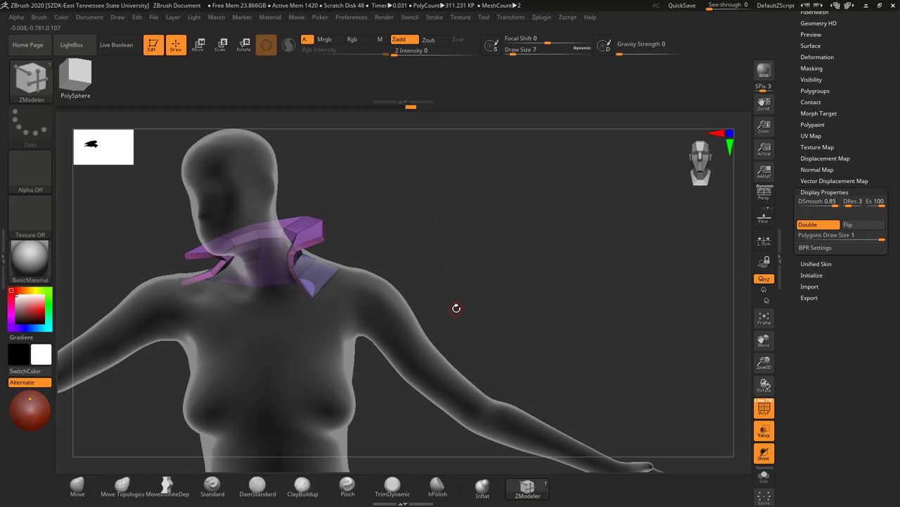
Step: Select the Move brush, make the Extract4 jacket subtool visible, and turn off the polyframe and transparency display
{"action": "left_click", "coordinate": [77, 484]}
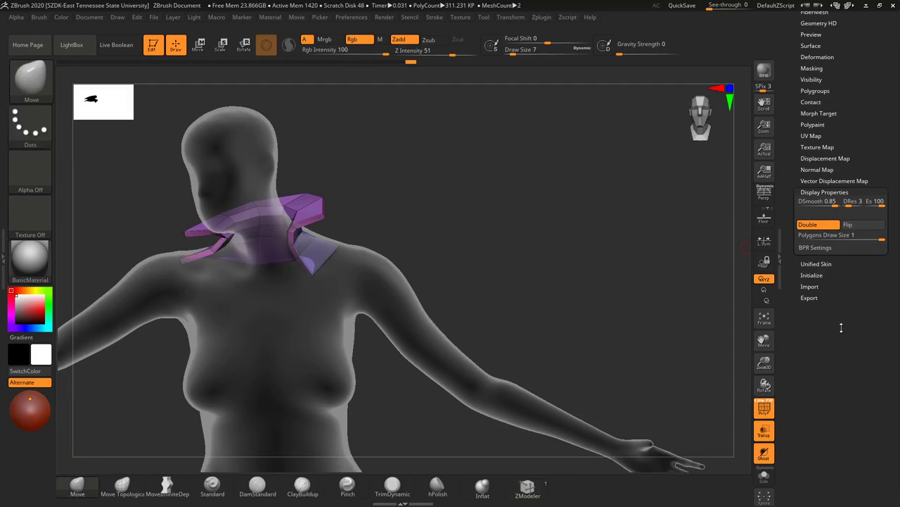
{"action": "left_click_drag", "start_coordinate": [825, 102], "coordinate": [825, 341]}
{"action": "left_click", "coordinate": [820, 195]}
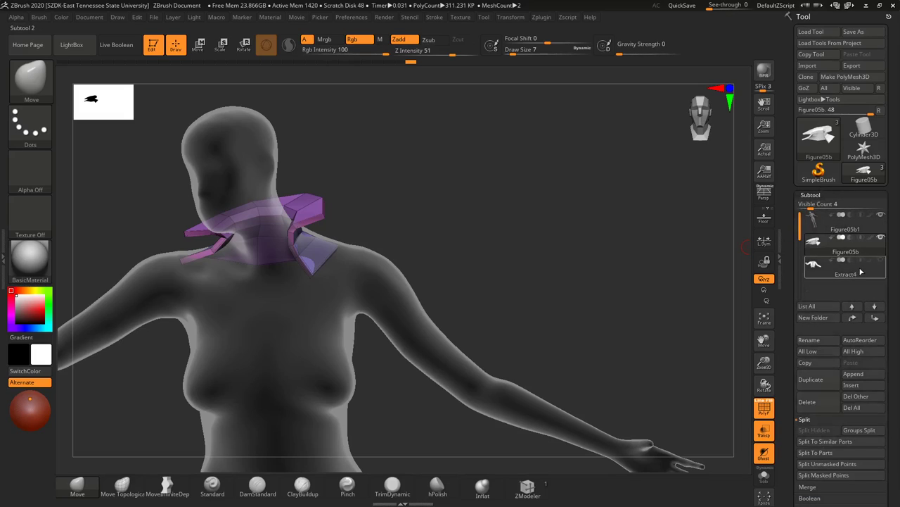
{"action": "left_click", "coordinate": [882, 261]}
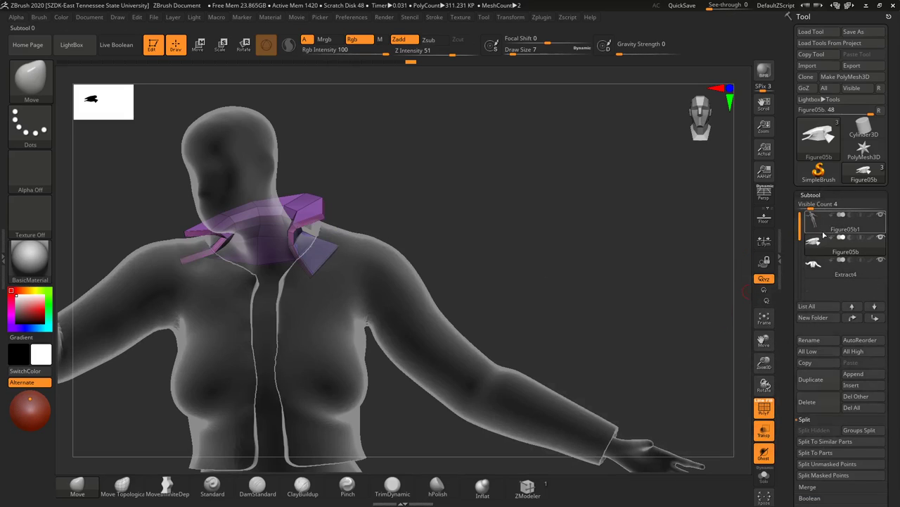
{"action": "left_click", "coordinate": [765, 409]}
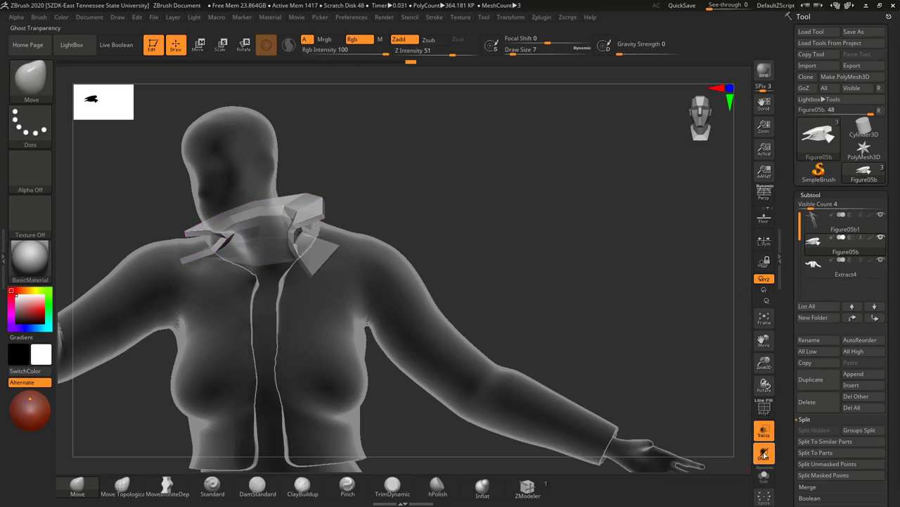
{"action": "left_click", "coordinate": [765, 432]}
{"action": "left_click_drag", "start_coordinate": [587, 262], "coordinate": [352, 219]}
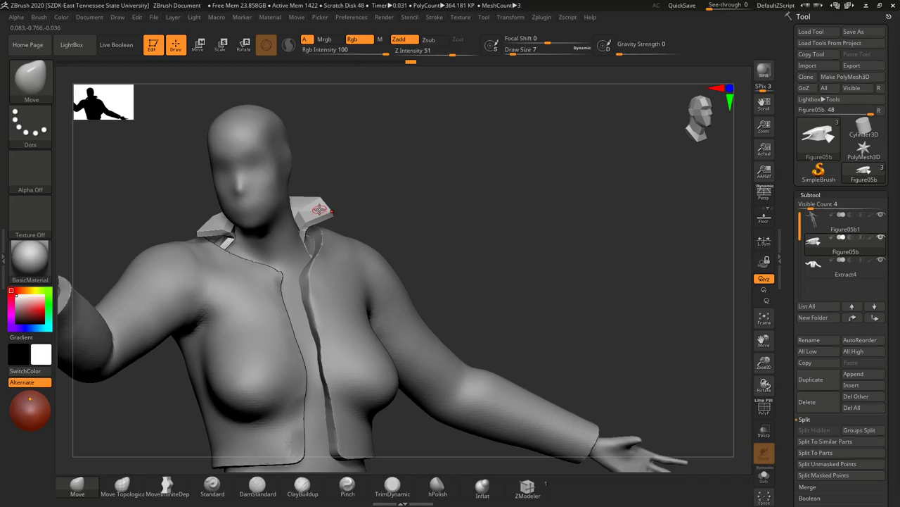
Step: Activate the move gizmo and center it on the unmasked collar mesh
{"action": "key", "text": "r"}
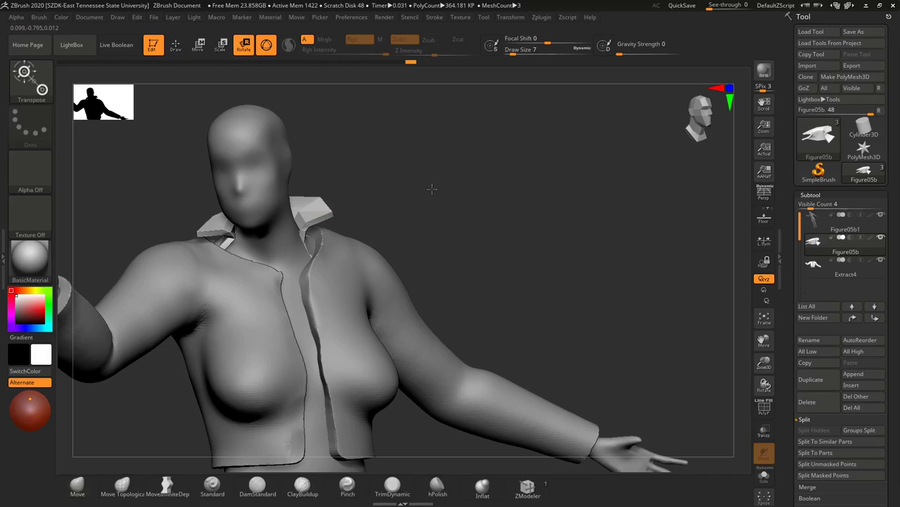
{"action": "left_click", "coordinate": [199, 45]}
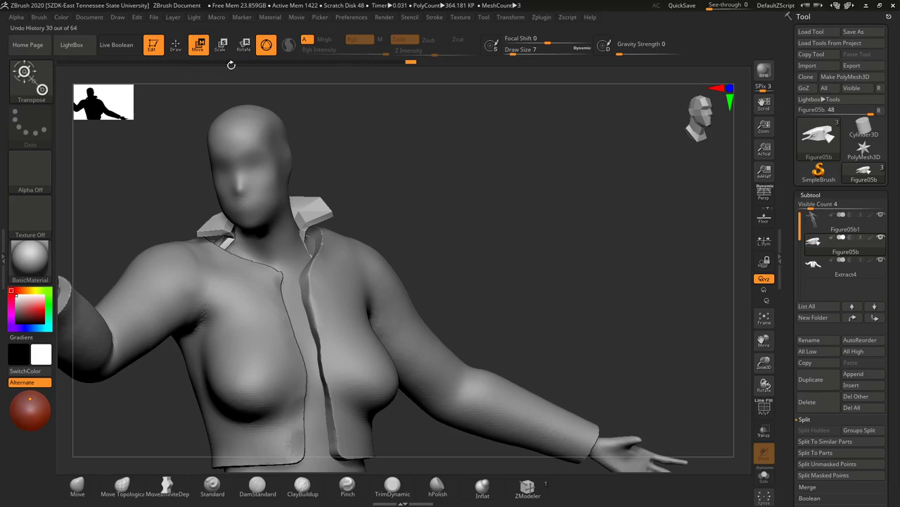
{"action": "left_click_drag", "start_coordinate": [481, 254], "coordinate": [519, 226], "text": "alt"}
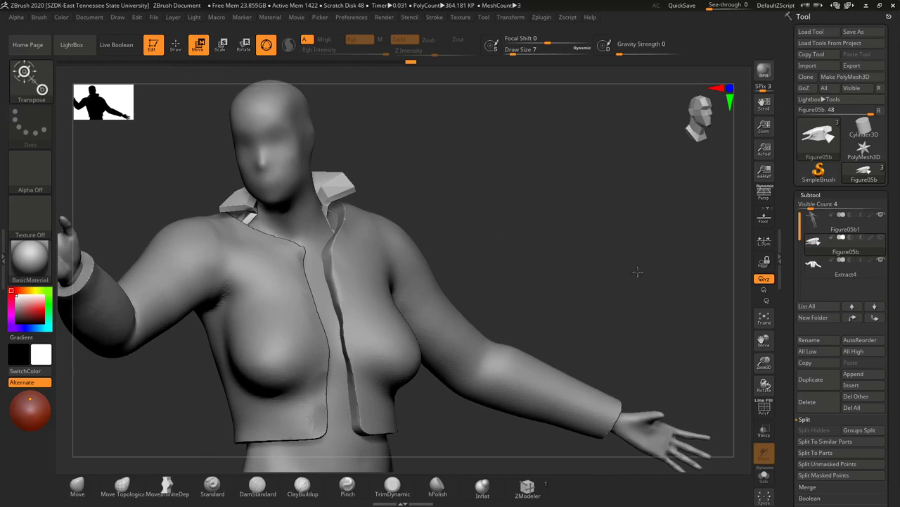
{"action": "left_click_drag", "start_coordinate": [490, 269], "coordinate": [406, 253], "text": "alt"}
{"action": "left_click_drag", "start_coordinate": [485, 302], "coordinate": [533, 113], "text": "alt"}
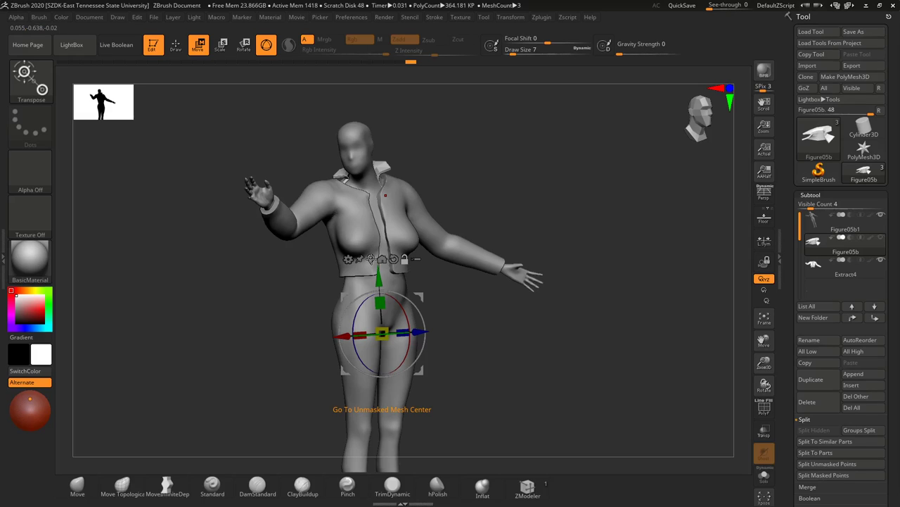
{"action": "left_click", "coordinate": [371, 259]}
Step: Scale the collar up and nudge it into place around the jacket's neckline
{"action": "left_click_drag", "start_coordinate": [471, 209], "coordinate": [469, 231]}
{"action": "left_click_drag", "start_coordinate": [360, 181], "coordinate": [588, 244]}
{"action": "mouse_move", "coordinate": [348, 182]}
{"action": "left_mouse_down"}
{"action": "mouse_move", "coordinate": [349, 173]}
{"action": "mouse_move", "coordinate": [347, 181]}
{"action": "left_mouse_up"}
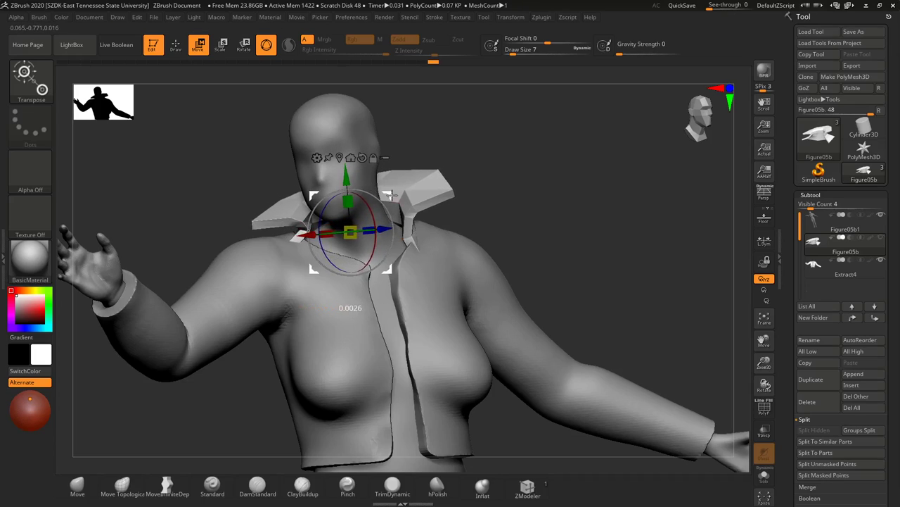
{"action": "left_click_drag", "start_coordinate": [392, 195], "coordinate": [392, 195]}
{"action": "left_click_drag", "start_coordinate": [501, 214], "coordinate": [692, 209]}
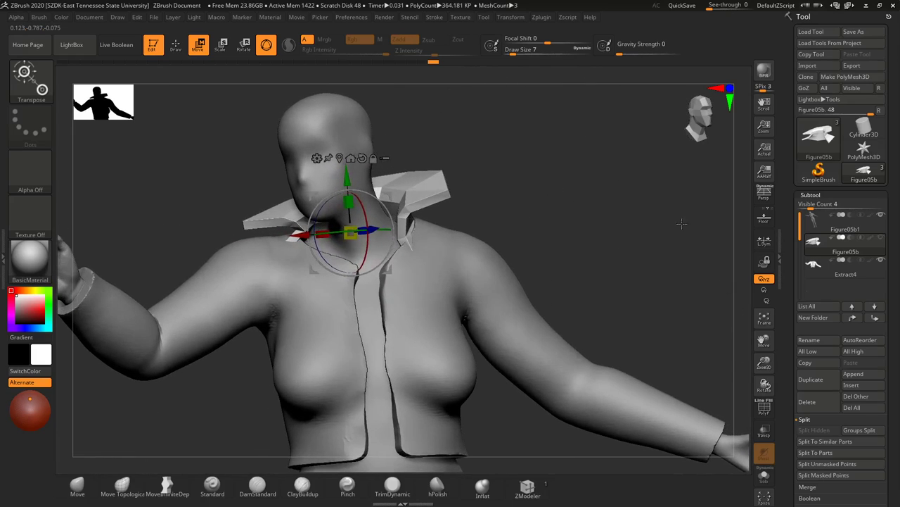
{"action": "left_click_drag", "start_coordinate": [478, 241], "coordinate": [391, 274]}
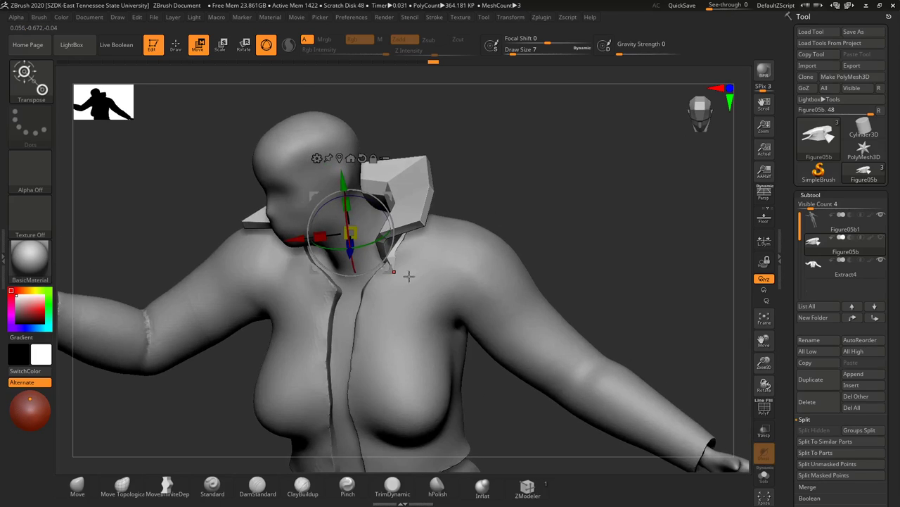
{"action": "left_click_drag", "start_coordinate": [513, 162], "coordinate": [501, 208]}
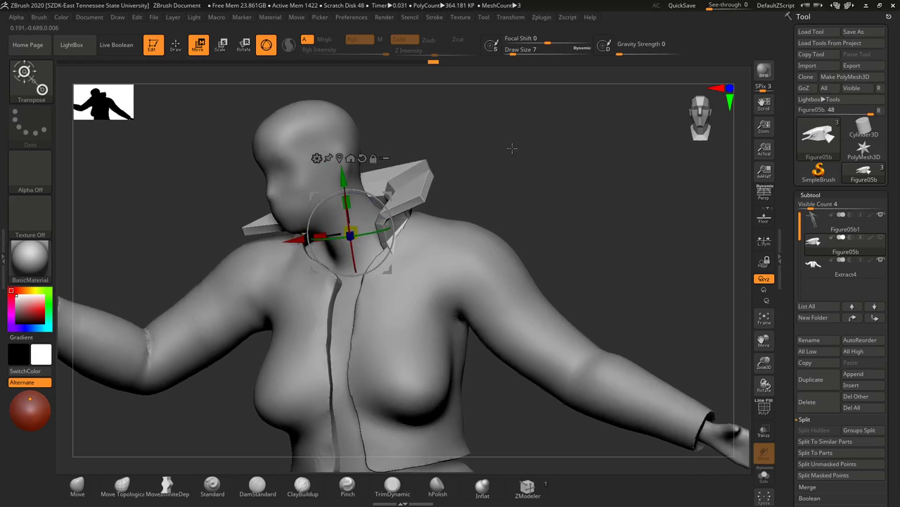
Step: Turn on the polyframe display and nudge the collar's front tip with Move Topological at draw size 12
{"action": "key", "text": "q"}
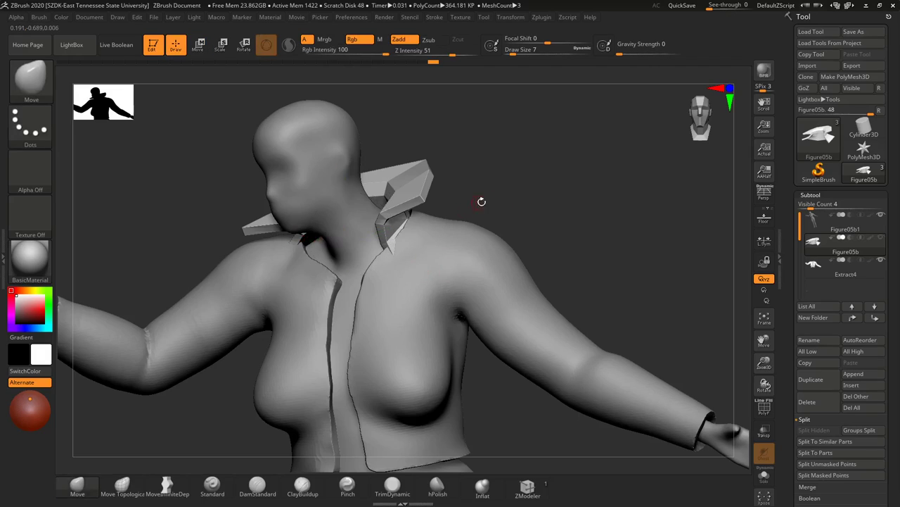
{"action": "left_click_drag", "start_coordinate": [509, 210], "coordinate": [413, 256]}
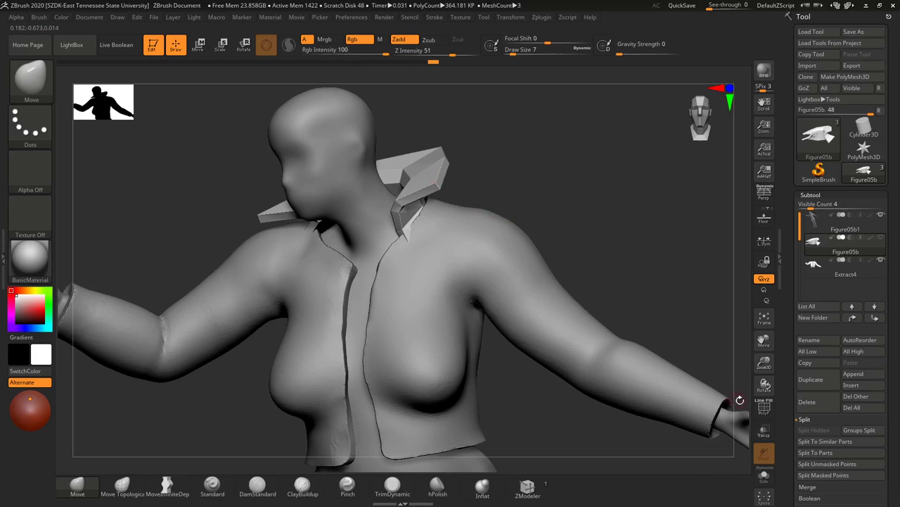
{"action": "left_click", "coordinate": [764, 407]}
{"action": "left_click_drag", "start_coordinate": [492, 184], "coordinate": [492, 281], "text": "alt"}
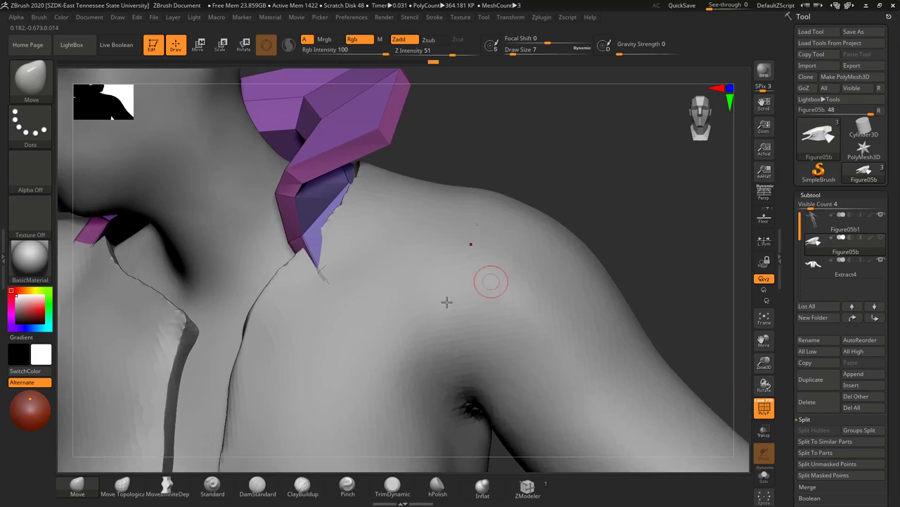
{"action": "left_click", "coordinate": [123, 486]}
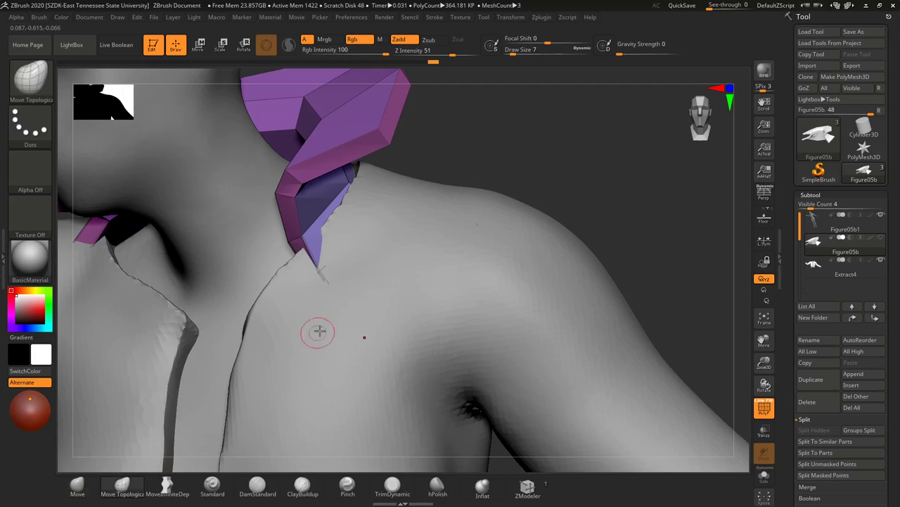
{"action": "key", "text": "s"}
{"action": "left_click_drag", "start_coordinate": [324, 298], "coordinate": [331, 298]}
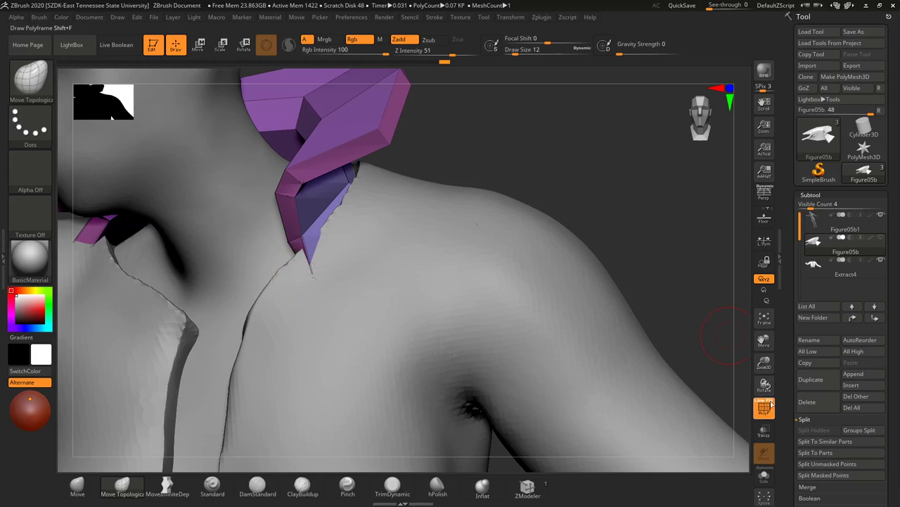
Step: Turn on transparency and pull the collar's lower front corner inward over the jacket's front edge
{"action": "left_click", "coordinate": [764, 429]}
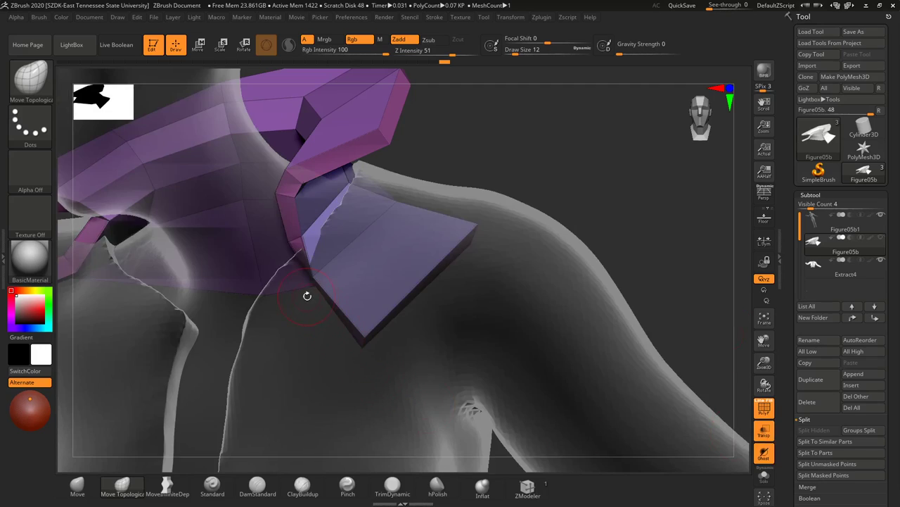
{"action": "left_click_drag", "start_coordinate": [539, 172], "coordinate": [549, 171]}
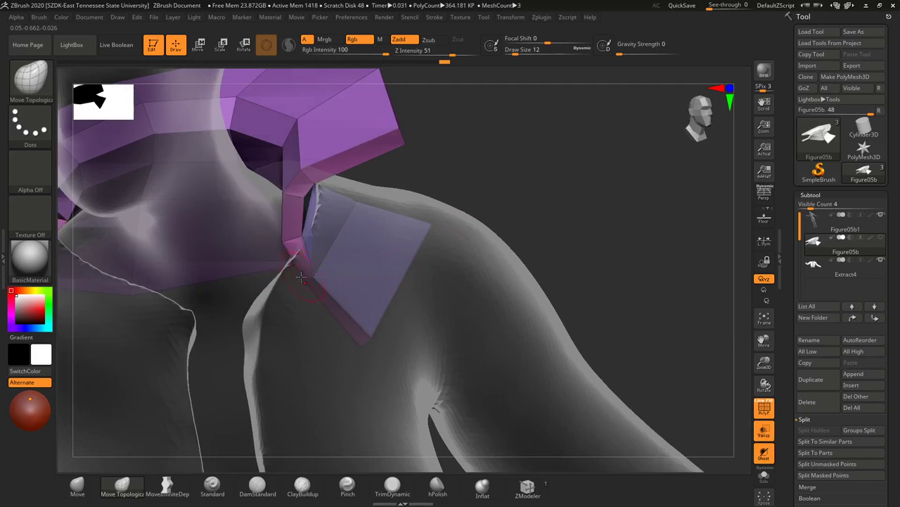
{"action": "left_click_drag", "start_coordinate": [302, 280], "coordinate": [257, 295]}
{"action": "right_click_drag", "start_coordinate": [534, 231], "coordinate": [467, 278]}
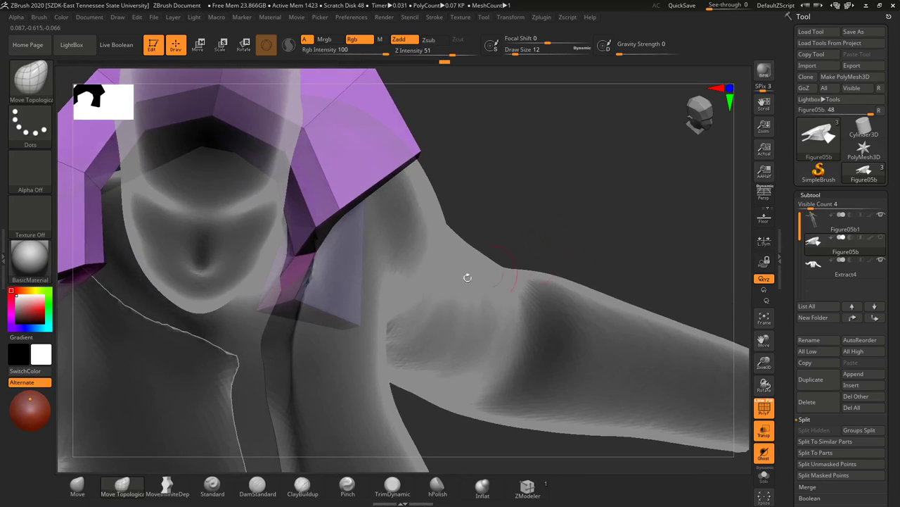
Step: Adjust the collar's front corner points to square off the lower end along the jacket's opening
{"action": "left_click_drag", "start_coordinate": [258, 310], "coordinate": [326, 412]}
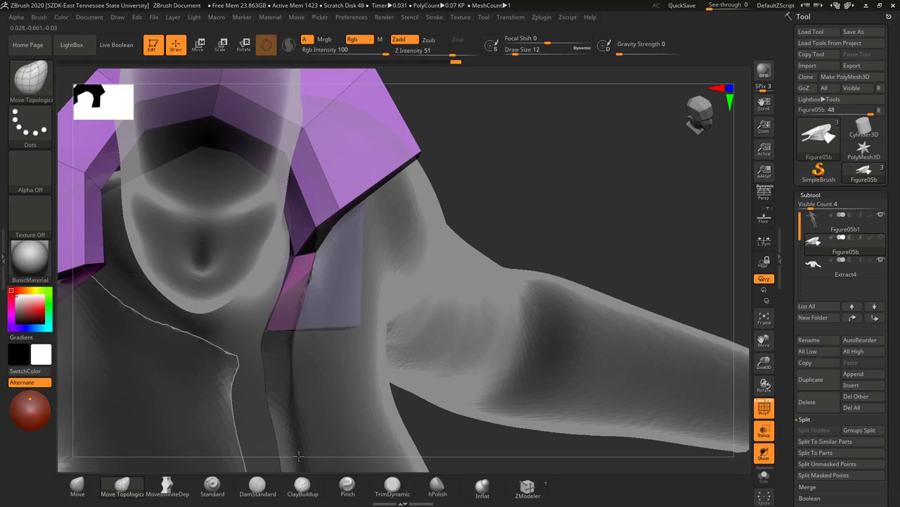
{"action": "left_click_drag", "start_coordinate": [563, 134], "coordinate": [528, 123]}
{"action": "mouse_move", "coordinate": [273, 334]}
{"action": "left_mouse_down"}
{"action": "mouse_move", "coordinate": [246, 331]}
{"action": "mouse_move", "coordinate": [276, 328]}
{"action": "mouse_move", "coordinate": [261, 328]}
{"action": "left_mouse_up"}
{"action": "mouse_move", "coordinate": [303, 250]}
{"action": "left_mouse_down"}
{"action": "mouse_move", "coordinate": [330, 260]}
{"action": "mouse_move", "coordinate": [311, 264]}
{"action": "mouse_move", "coordinate": [320, 267]}
{"action": "left_mouse_up"}
{"action": "left_click_drag", "start_coordinate": [496, 170], "coordinate": [501, 221]}
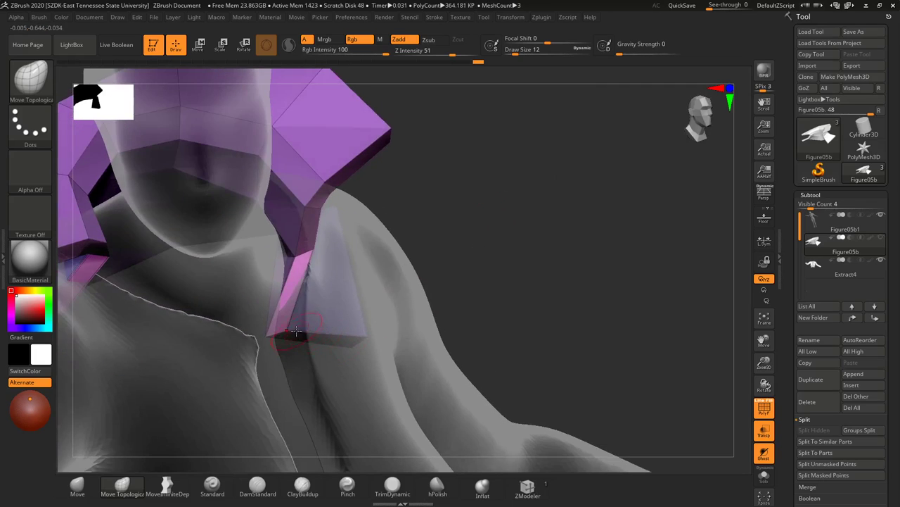
Step: Adjust the lower corner of the collar's front flap at draw size 12 to follow the jacket's opening edge
{"action": "left_click_drag", "start_coordinate": [292, 331], "coordinate": [378, 311]}
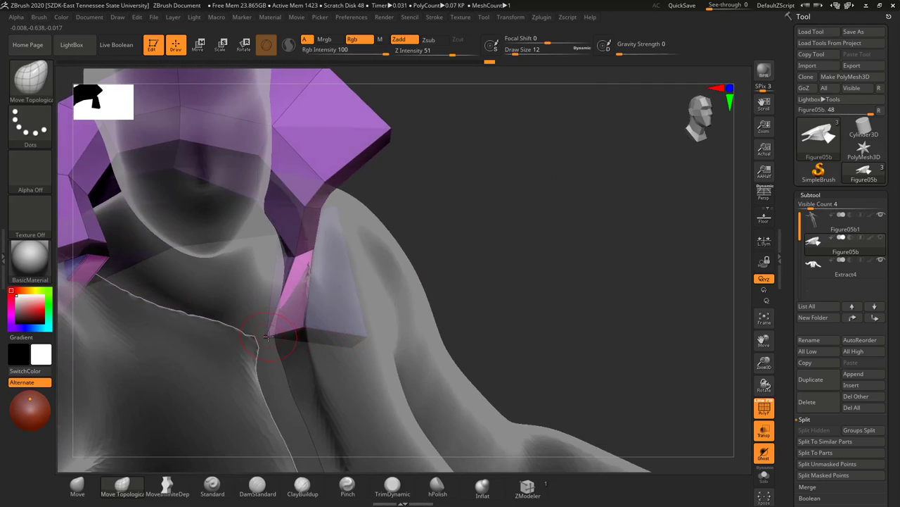
{"action": "left_click_drag", "start_coordinate": [270, 336], "coordinate": [319, 335]}
{"action": "mouse_move", "coordinate": [558, 223]}
{"action": "left_mouse_down"}
{"action": "mouse_move", "coordinate": [556, 239]}
{"action": "mouse_move", "coordinate": [565, 209]}
{"action": "left_mouse_up"}
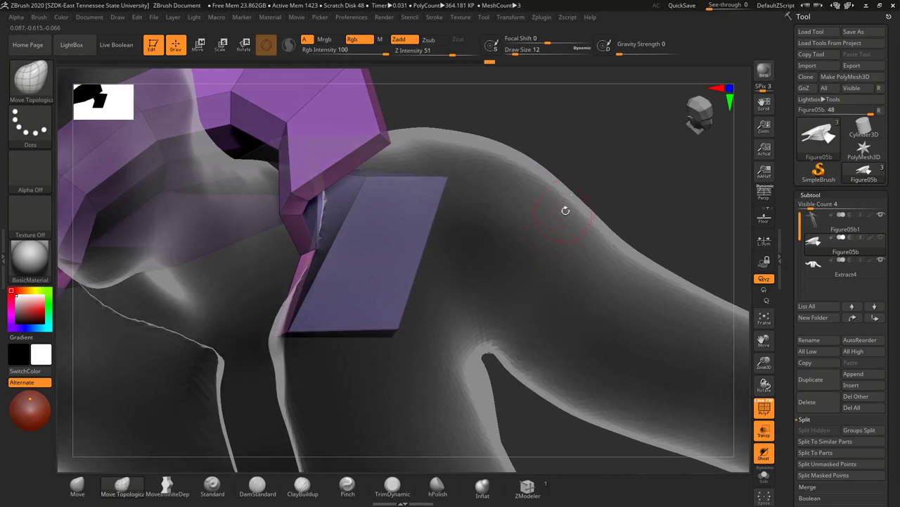
{"action": "left_click_drag", "start_coordinate": [591, 149], "coordinate": [442, 231]}
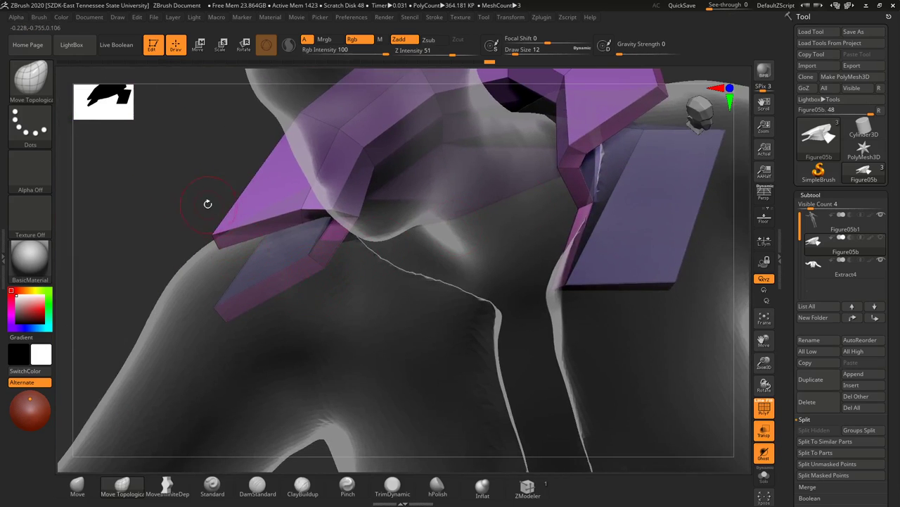
Step: Reshape the opposite front flap at draw size 33, pulling its lower inner and outer corners toward the jacket's front opening
{"action": "left_click_drag", "start_coordinate": [207, 203], "coordinate": [350, 232]}
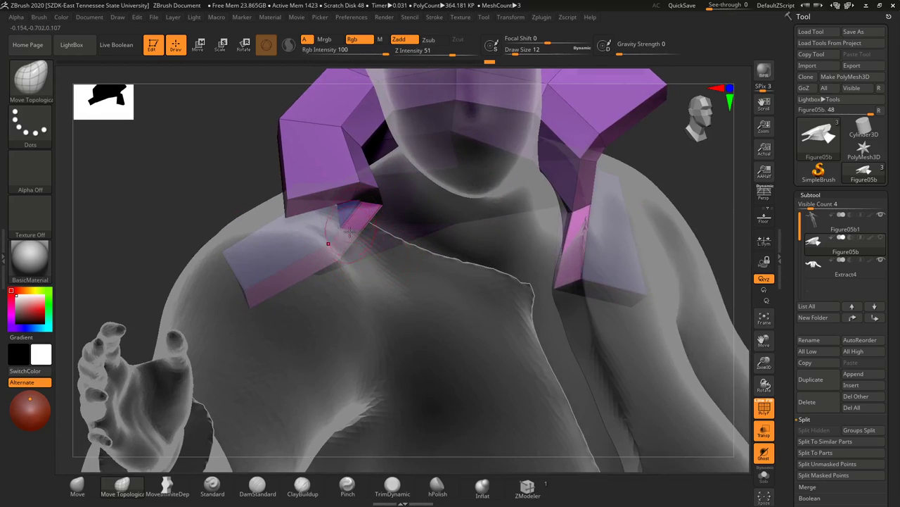
{"action": "key", "text": "s"}
{"action": "mouse_move", "coordinate": [335, 251]}
{"action": "left_mouse_down"}
{"action": "mouse_move", "coordinate": [373, 246]}
{"action": "mouse_move", "coordinate": [414, 273]}
{"action": "left_mouse_up"}
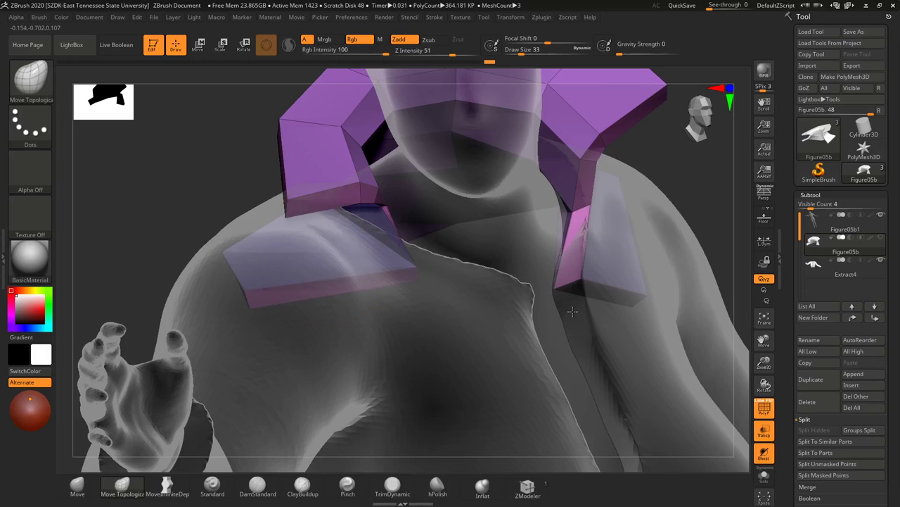
{"action": "left_click_drag", "start_coordinate": [245, 292], "coordinate": [639, 410]}
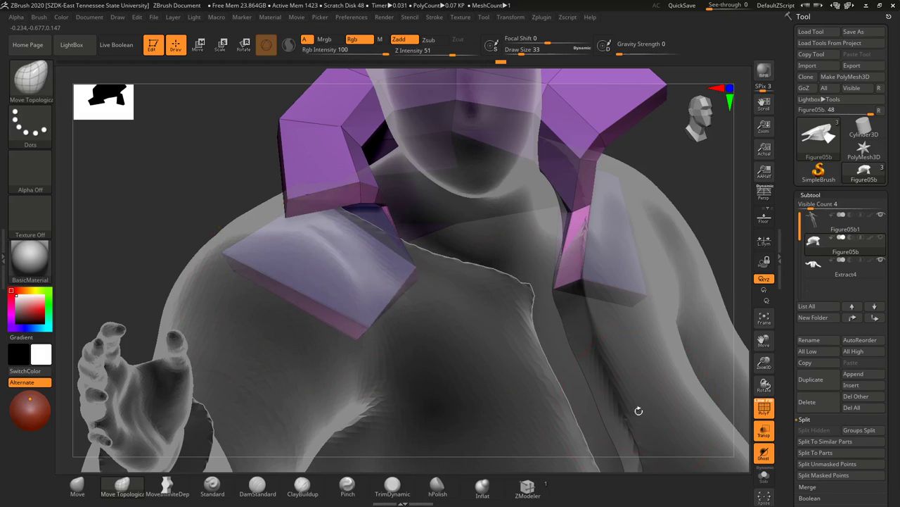
{"action": "left_click_drag", "start_coordinate": [200, 191], "coordinate": [123, 225]}
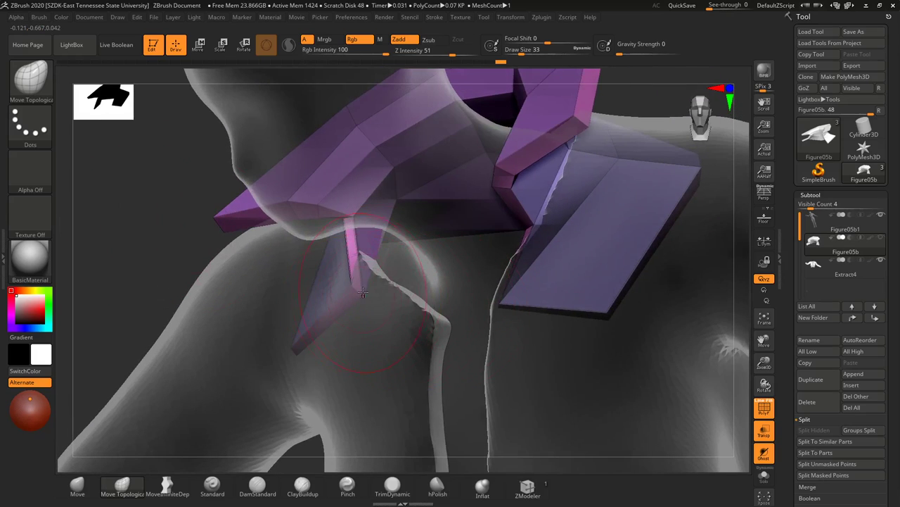
{"action": "left_click_drag", "start_coordinate": [363, 291], "coordinate": [384, 295]}
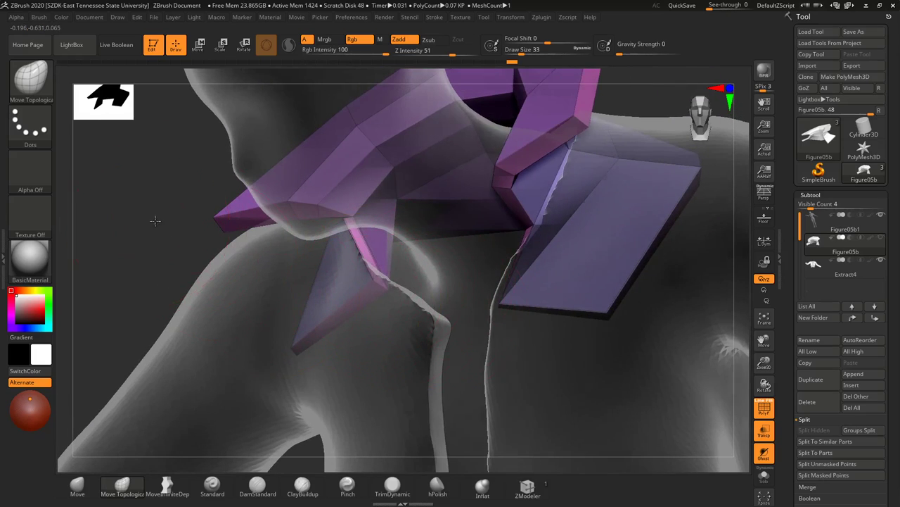
{"action": "mouse_move", "coordinate": [155, 221]}
{"action": "left_mouse_down"}
{"action": "mouse_move", "coordinate": [171, 192]}
{"action": "mouse_move", "coordinate": [179, 206]}
{"action": "left_mouse_up"}
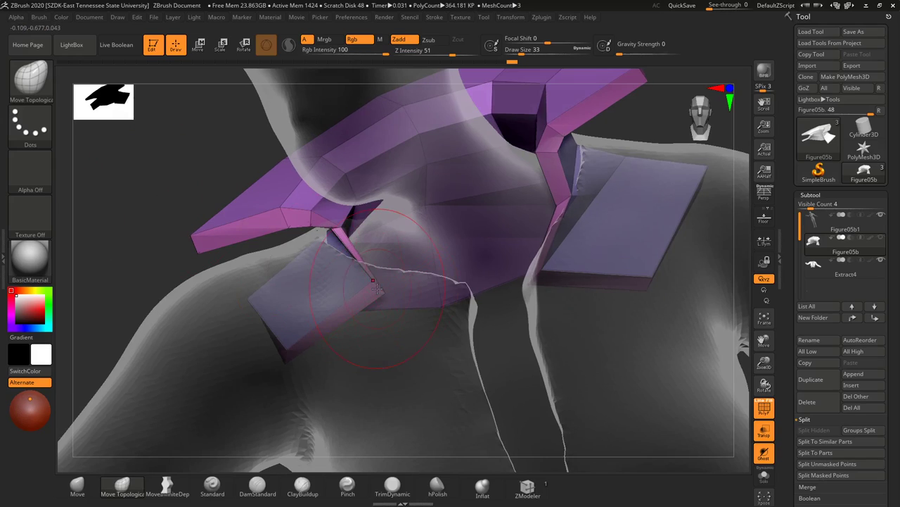
Step: Fine-tune the same flap's inner corner and neck fold at draw sizes 16 and 7, and turn off transparency
{"action": "key", "text": "s"}
{"action": "mouse_move", "coordinate": [375, 288]}
{"action": "left_mouse_down"}
{"action": "mouse_move", "coordinate": [351, 289]}
{"action": "mouse_move", "coordinate": [373, 294]}
{"action": "mouse_move", "coordinate": [392, 269]}
{"action": "left_mouse_up"}
{"action": "left_click_drag", "start_coordinate": [135, 175], "coordinate": [161, 157]}
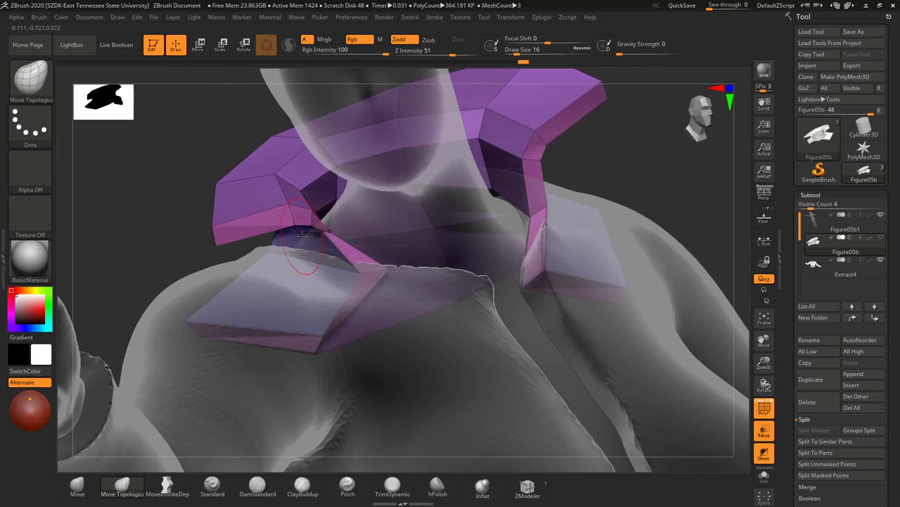
{"action": "key", "text": "s"}
{"action": "mouse_move", "coordinate": [302, 236]}
{"action": "left_mouse_down"}
{"action": "mouse_move", "coordinate": [237, 325]}
{"action": "mouse_move", "coordinate": [306, 238]}
{"action": "mouse_move", "coordinate": [294, 218]}
{"action": "mouse_move", "coordinate": [273, 248]}
{"action": "left_mouse_up"}
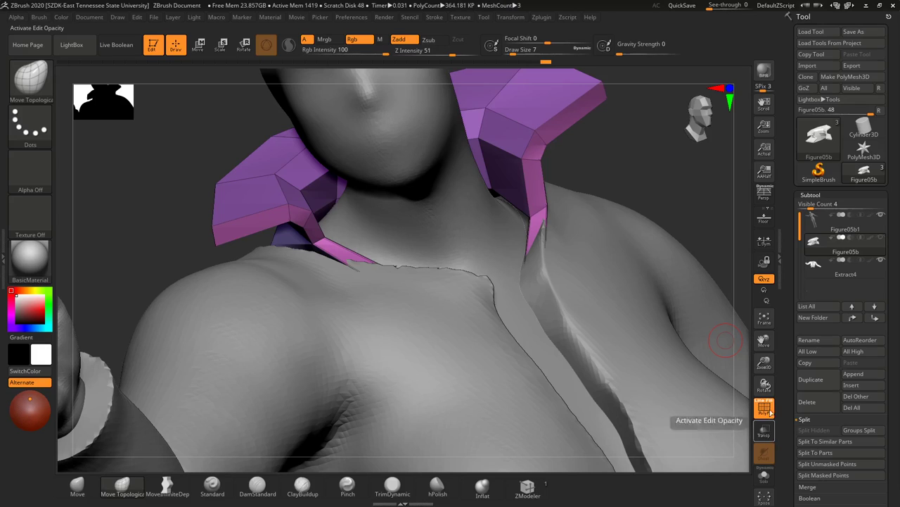
{"action": "left_click", "coordinate": [764, 430]}
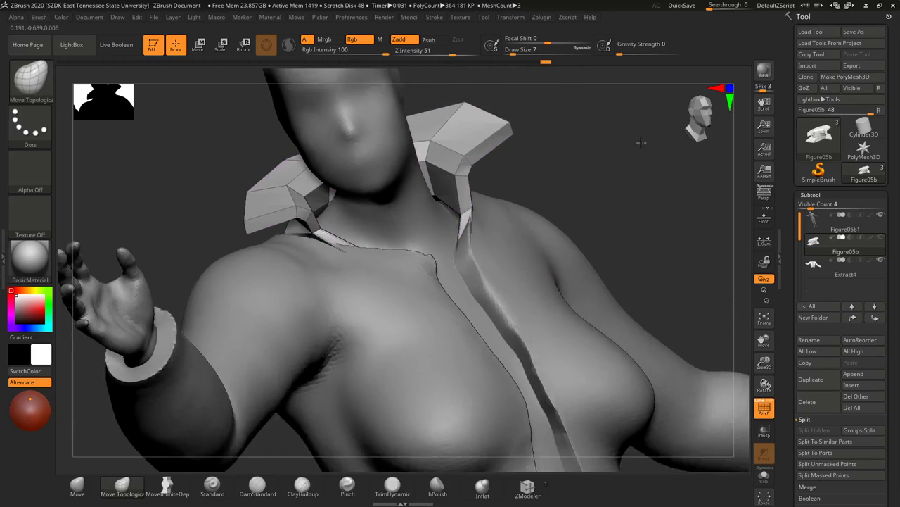
Step: Expose the collar's geometry settings and save the tool as Figure05c, followed by a second save
{"action": "left_click_drag", "start_coordinate": [641, 142], "coordinate": [465, 176]}
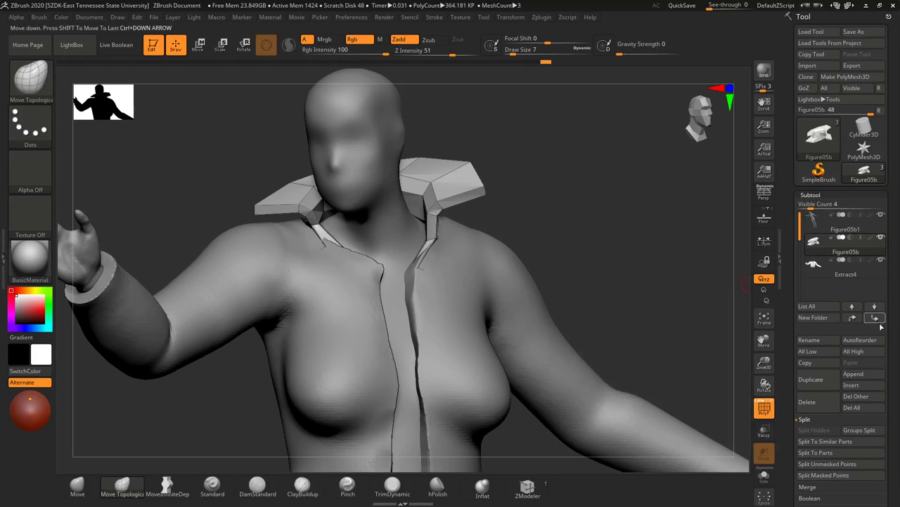
{"action": "scroll", "coordinate": [827, 299], "scroll_direction": "down", "scroll_amount": 5}
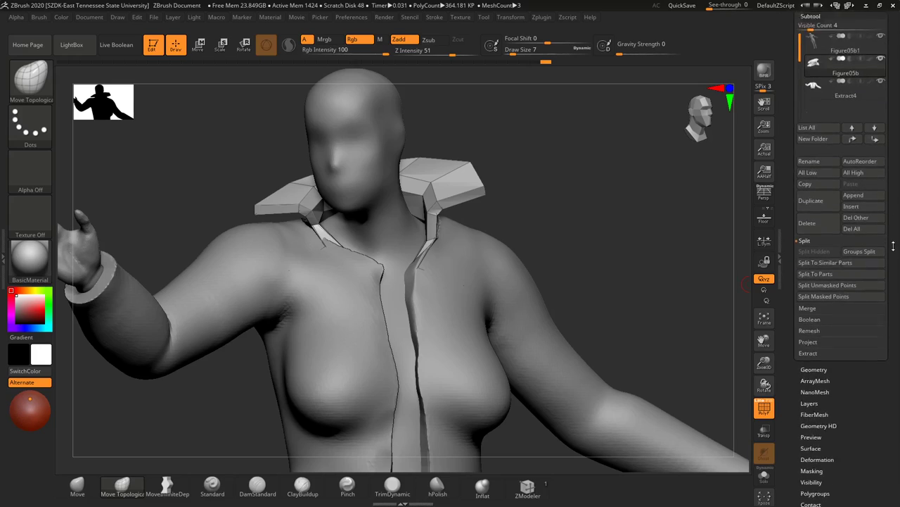
{"action": "left_click", "coordinate": [814, 336]}
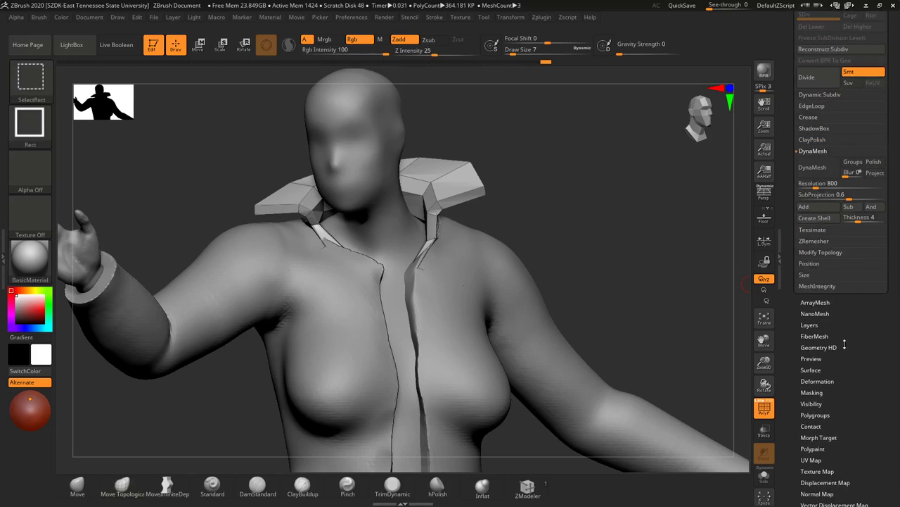
{"action": "key", "text": "ctrl+s"}
{"action": "left_click", "coordinate": [97, 204]}
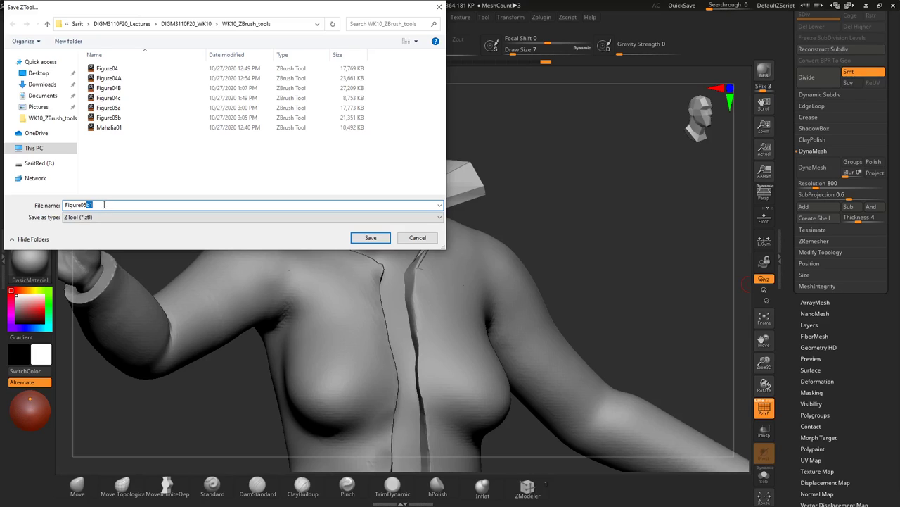
{"action": "left_click", "coordinate": [371, 238]}
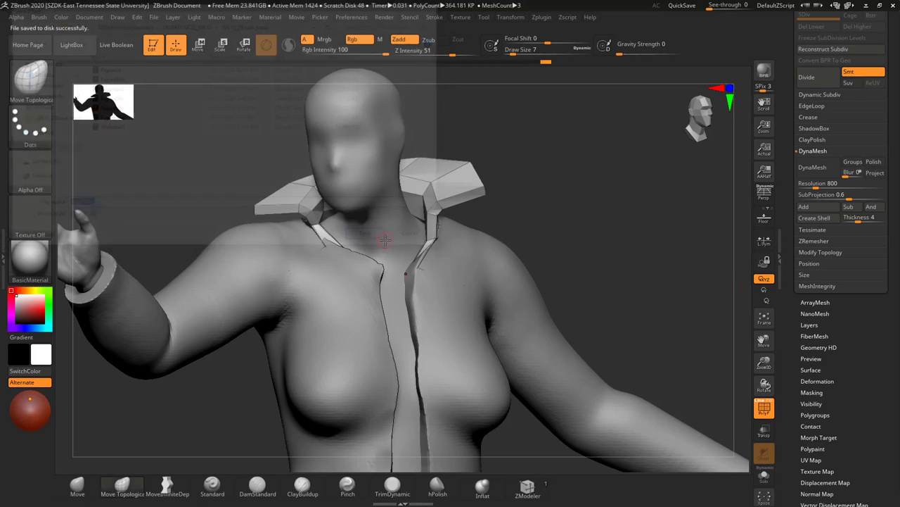
{"action": "key", "text": "ctrl+s"}
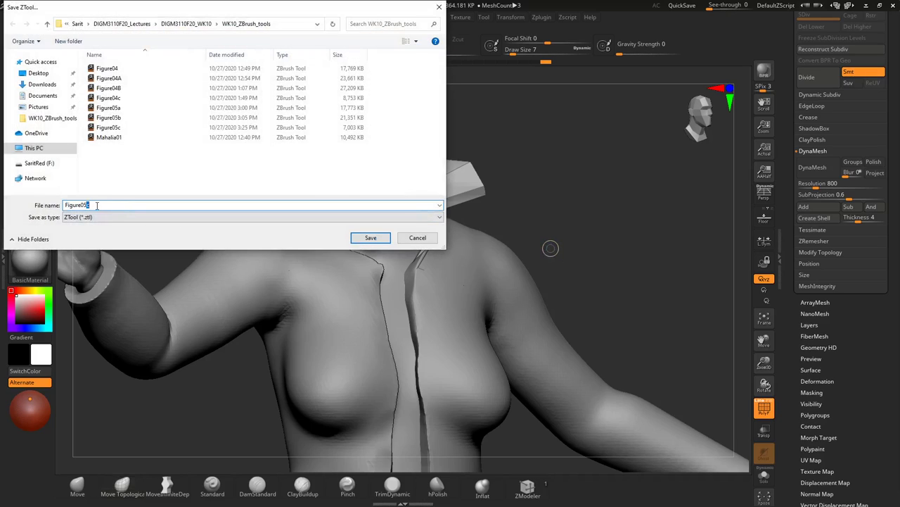
{"action": "left_click", "coordinate": [370, 238]}
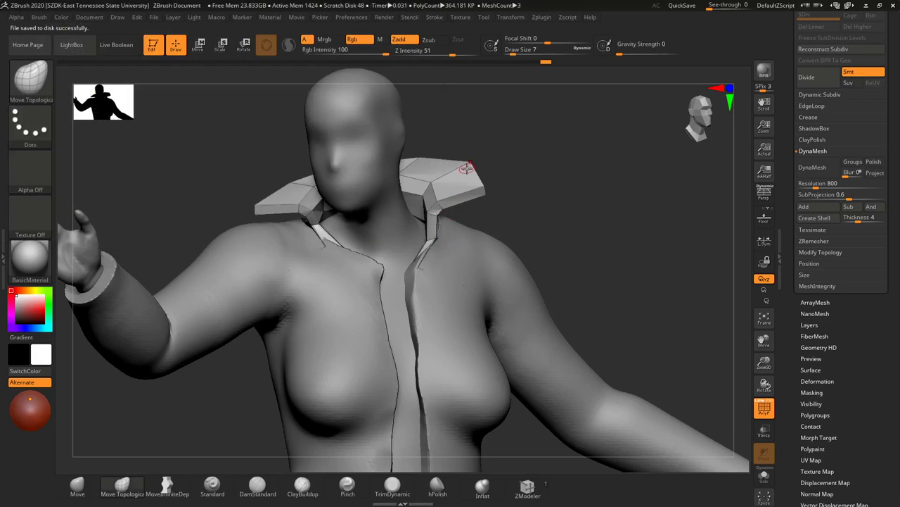
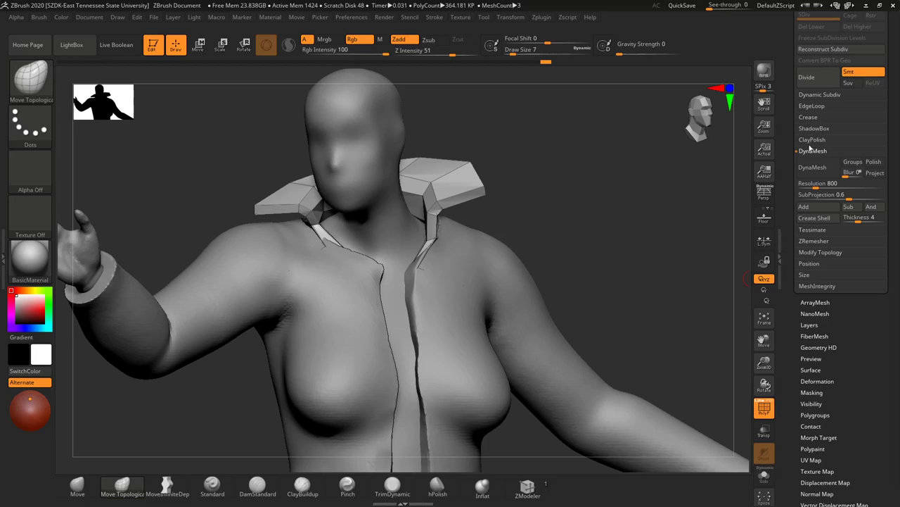
Step: Try remeshing the collar with DynaMesh at resolution 248, and undo it
{"action": "type", "text": "712"}
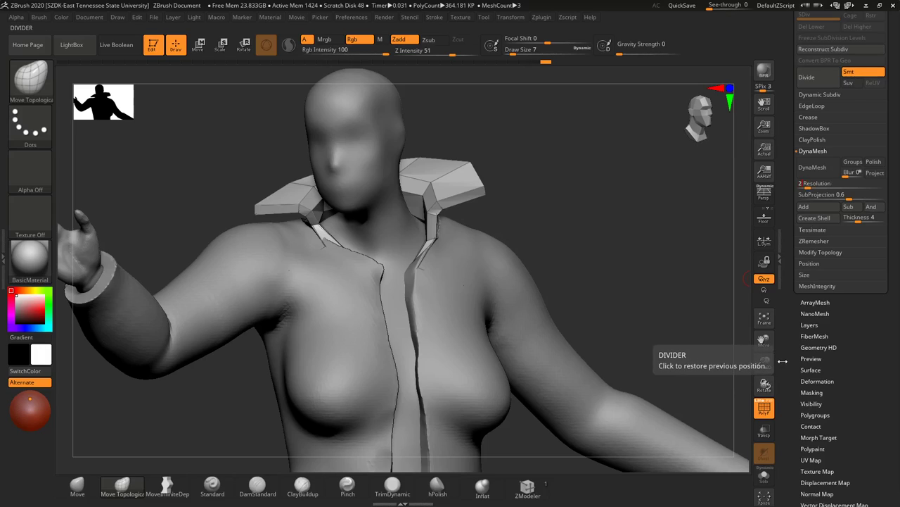
{"action": "left_click", "coordinate": [813, 166]}
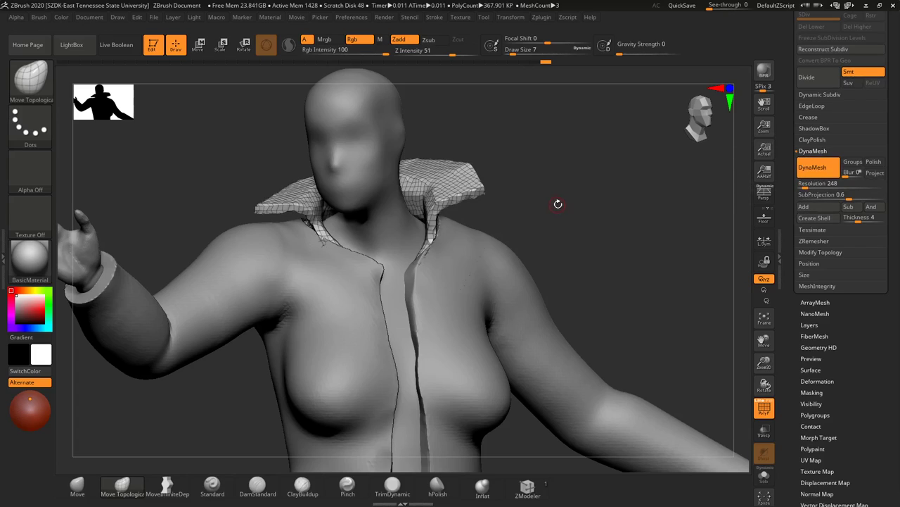
{"action": "key", "text": "ctrl+z"}
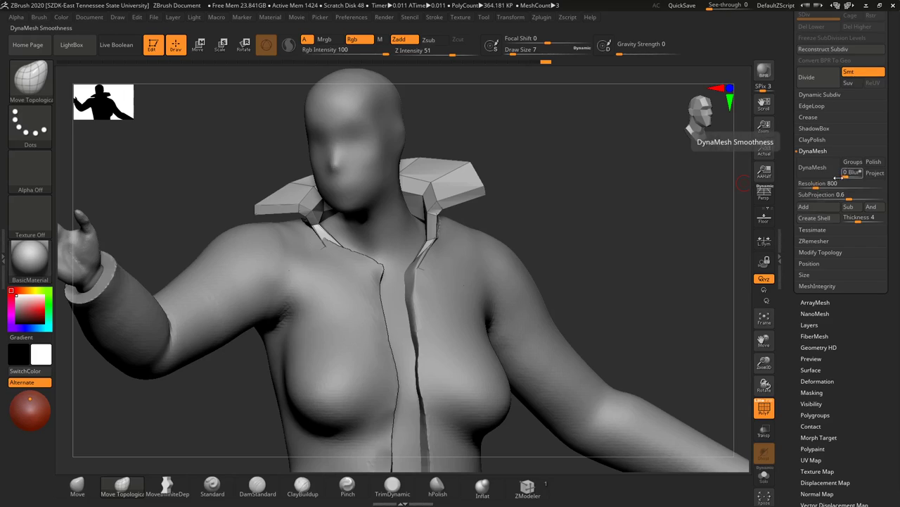
Step: Remesh the collar with DynaMesh at resolution 800 and turn off the polyframe display
{"action": "left_click", "coordinate": [812, 166]}
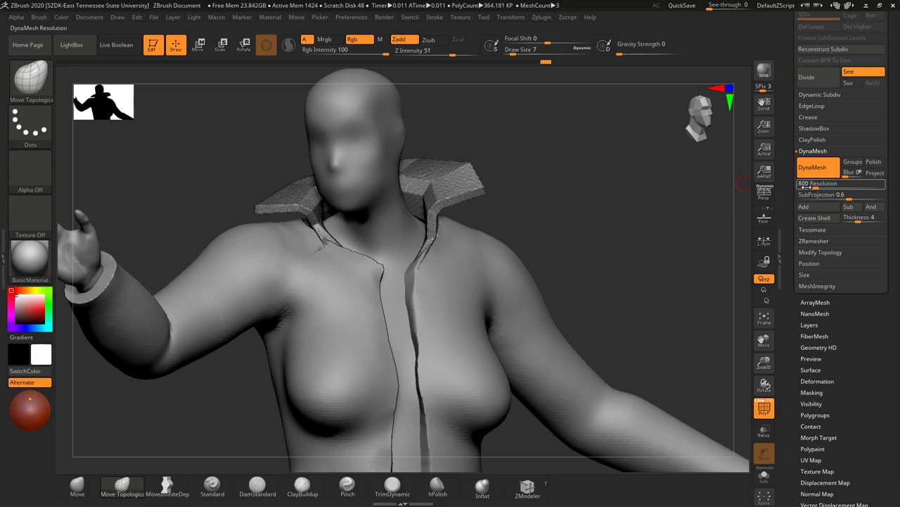
{"action": "left_click_drag", "start_coordinate": [581, 183], "coordinate": [545, 206]}
{"action": "left_click", "coordinate": [770, 401]}
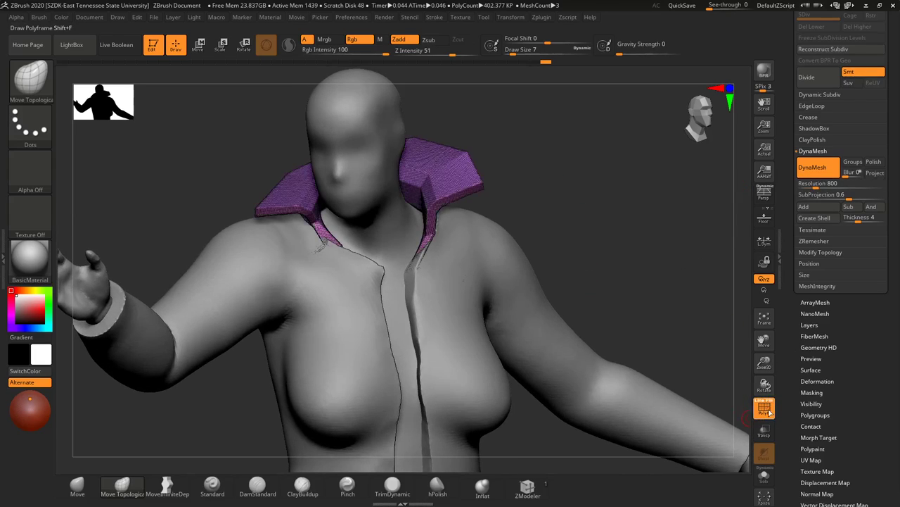
{"action": "left_click", "coordinate": [766, 411]}
{"action": "left_click_drag", "start_coordinate": [496, 201], "coordinate": [422, 222]}
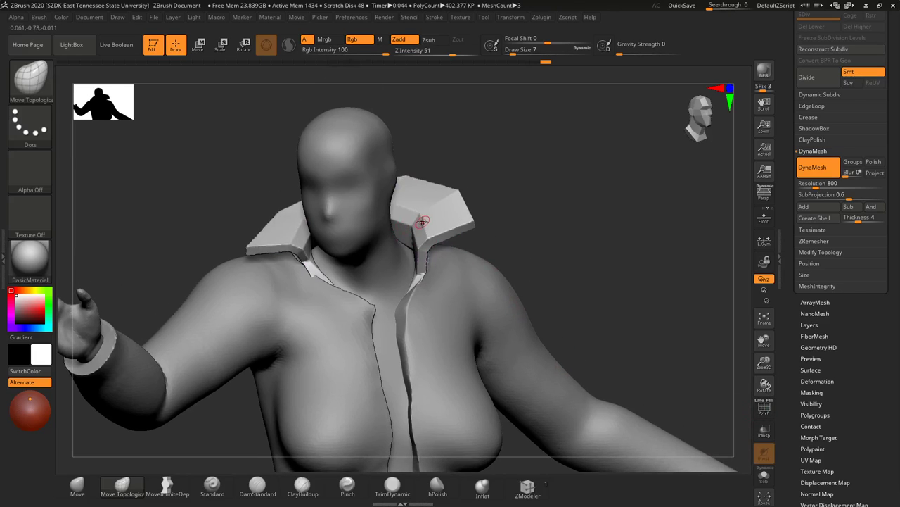
Step: Smooth the collar's hard front creases and the corners of its lower flap with the Smooth brush at draw size 22
{"action": "key", "text": "shift"}
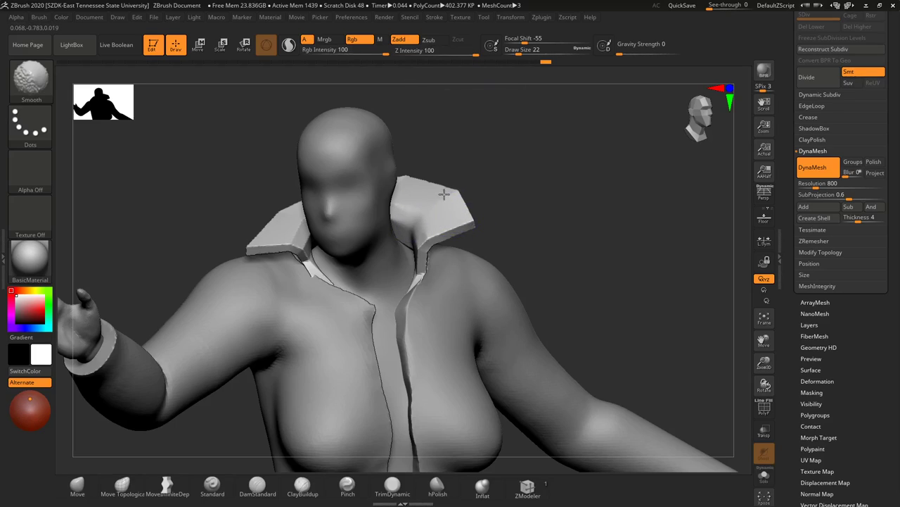
{"action": "left_click", "coordinate": [305, 222], "text": "alt"}
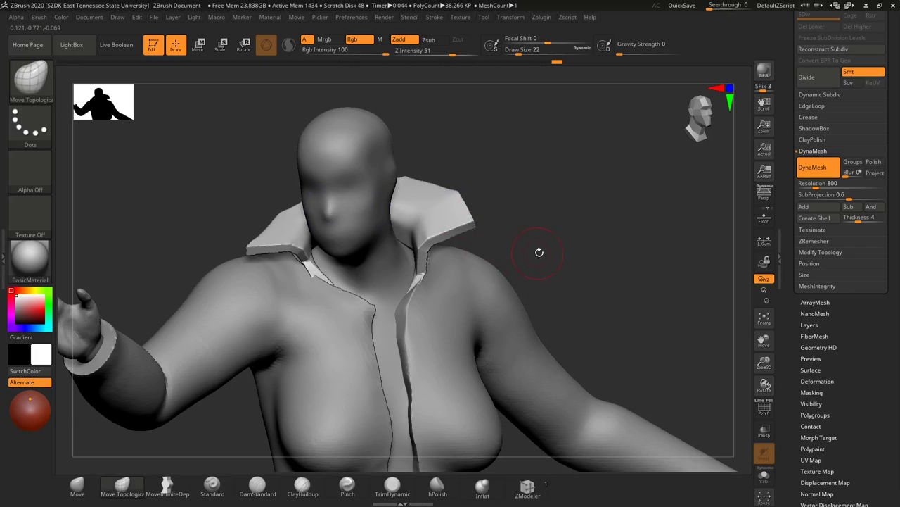
{"action": "left_click_drag", "start_coordinate": [539, 255], "coordinate": [298, 232]}
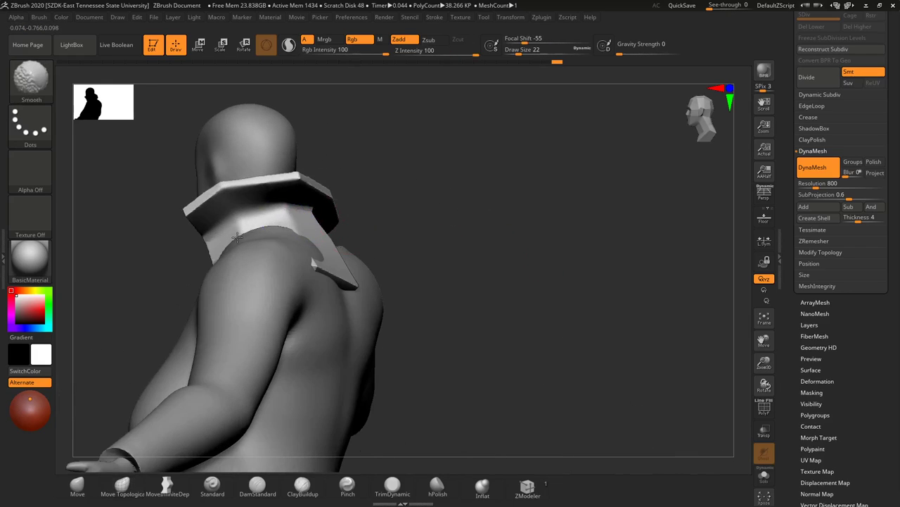
{"action": "left_click_drag", "start_coordinate": [352, 278], "coordinate": [358, 245]}
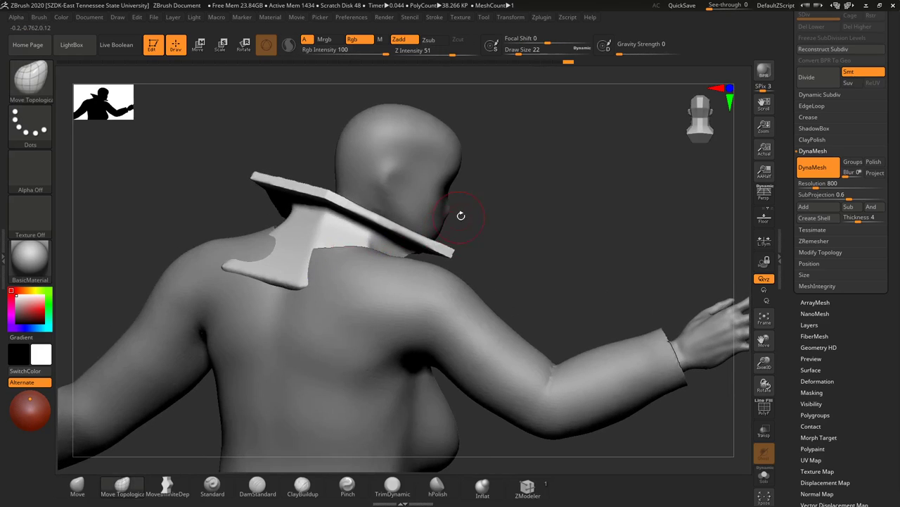
Step: Smooth the collar's flared rim and the folds around the back of the neck
{"action": "mouse_move", "coordinate": [460, 215]}
{"action": "left_mouse_down"}
{"action": "mouse_move", "coordinate": [366, 220]}
{"action": "mouse_move", "coordinate": [462, 247]}
{"action": "mouse_move", "coordinate": [501, 223]}
{"action": "mouse_move", "coordinate": [499, 282]}
{"action": "left_mouse_up"}
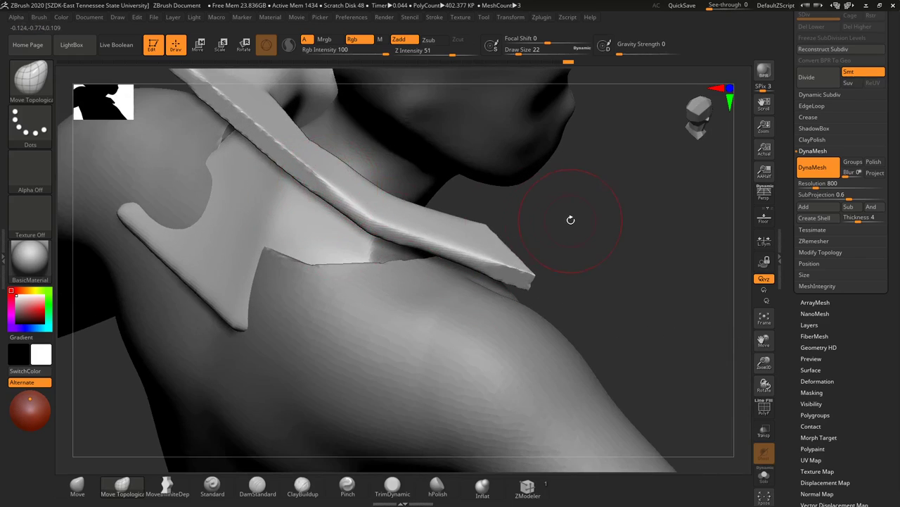
{"action": "left_click_drag", "start_coordinate": [572, 219], "coordinate": [692, 379], "text": "alt"}
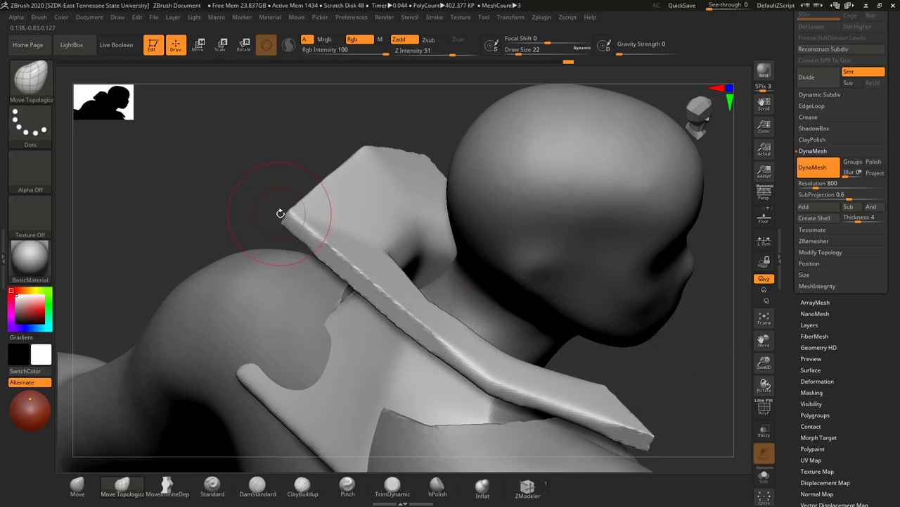
{"action": "mouse_move", "coordinate": [263, 217]}
{"action": "left_mouse_down"}
{"action": "mouse_move", "coordinate": [331, 217]}
{"action": "mouse_move", "coordinate": [281, 216]}
{"action": "mouse_move", "coordinate": [502, 378]}
{"action": "left_mouse_up"}
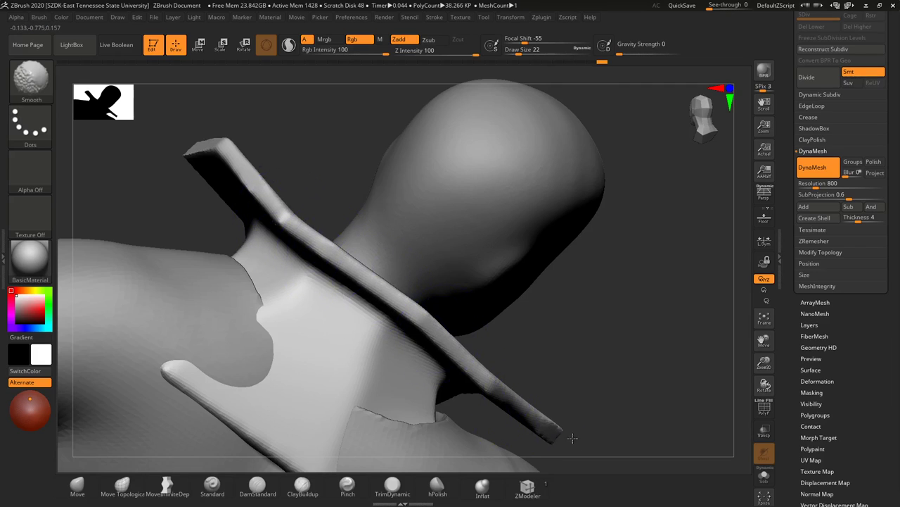
{"action": "mouse_move", "coordinate": [572, 438]}
{"action": "left_mouse_down"}
{"action": "mouse_move", "coordinate": [458, 366]}
{"action": "mouse_move", "coordinate": [267, 290]}
{"action": "mouse_move", "coordinate": [220, 232]}
{"action": "mouse_move", "coordinate": [212, 259]}
{"action": "left_mouse_up"}
Step: Trim the collar's flared outer rim around the back of the neck with the TrimDynamic brush at draw size 17
{"action": "key", "text": "s"}
{"action": "mouse_move", "coordinate": [271, 376]}
{"action": "left_mouse_down"}
{"action": "mouse_move", "coordinate": [337, 430]}
{"action": "mouse_move", "coordinate": [355, 461]}
{"action": "left_mouse_up"}
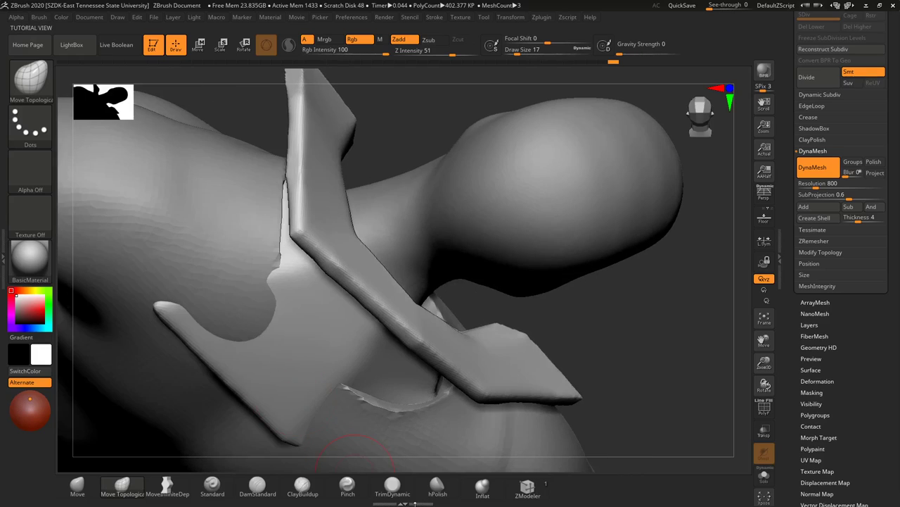
{"action": "left_click", "coordinate": [392, 485]}
{"action": "mouse_move", "coordinate": [375, 145]}
{"action": "left_mouse_down"}
{"action": "mouse_move", "coordinate": [436, 185]}
{"action": "mouse_move", "coordinate": [453, 230]}
{"action": "left_mouse_up"}
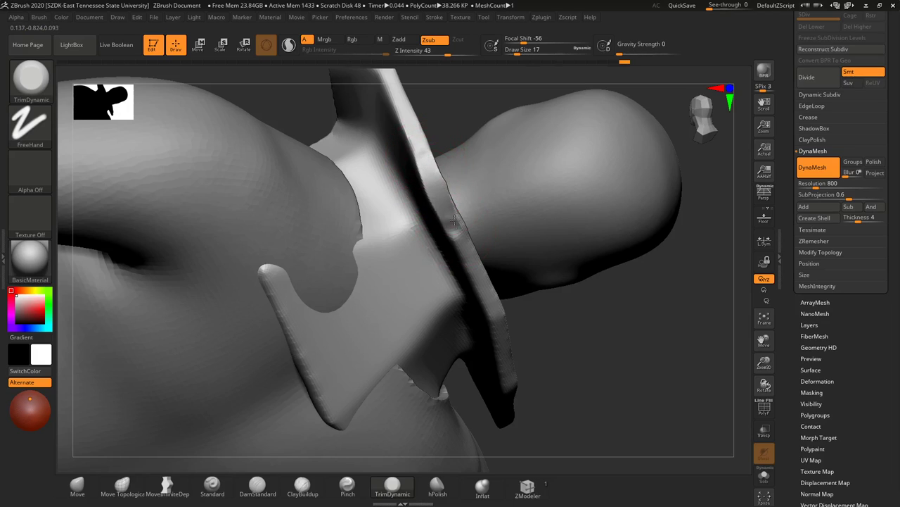
{"action": "left_click_drag", "start_coordinate": [567, 356], "coordinate": [493, 356]}
{"action": "left_click_drag", "start_coordinate": [321, 282], "coordinate": [150, 348]}
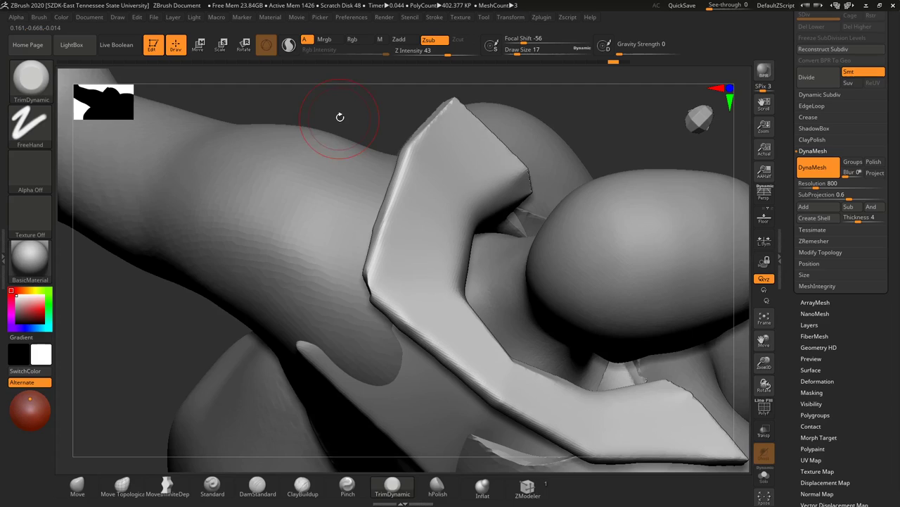
{"action": "left_click_drag", "start_coordinate": [342, 117], "coordinate": [372, 88]}
{"action": "left_click_drag", "start_coordinate": [423, 197], "coordinate": [416, 227]}
Step: Flatten the narrow edge of the collar's rim with TrimDynamic at draw size 6 and then 11
{"action": "key", "text": "s"}
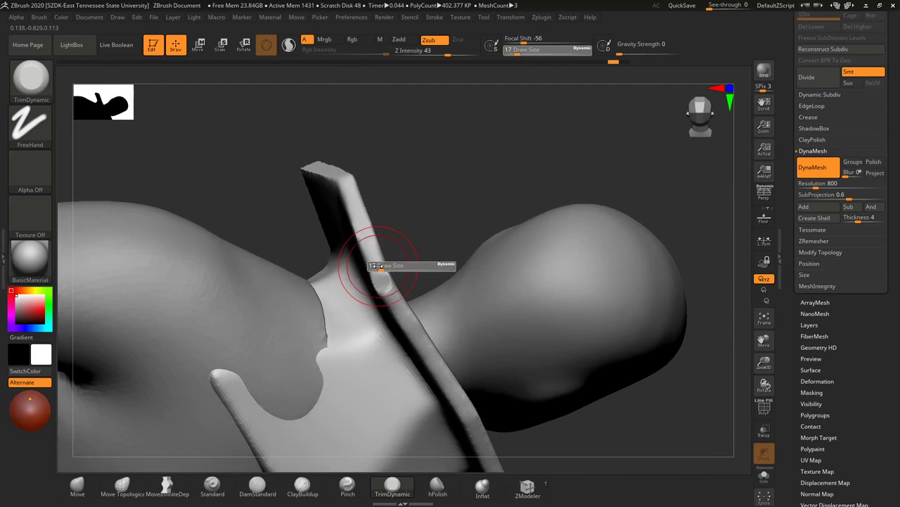
{"action": "left_click_drag", "start_coordinate": [381, 267], "coordinate": [376, 267]}
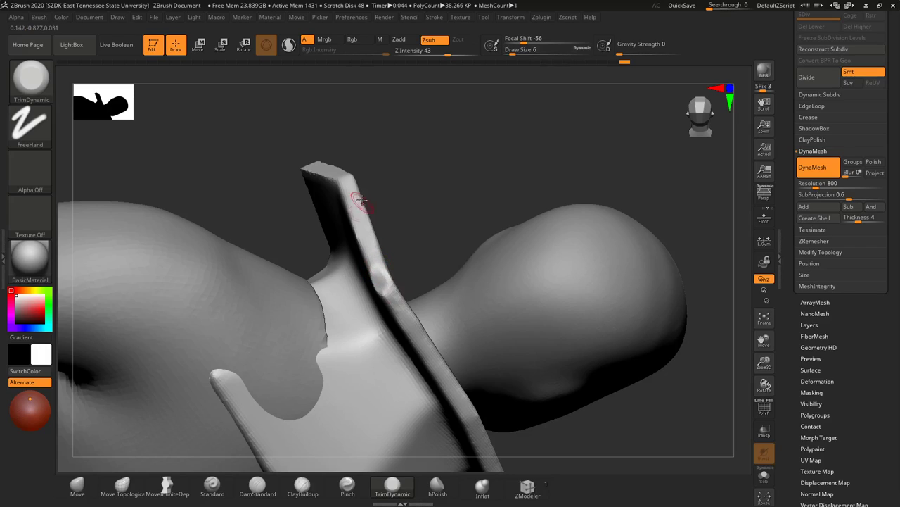
{"action": "key", "text": "s"}
{"action": "mouse_move", "coordinate": [350, 186]}
{"action": "left_mouse_down"}
{"action": "mouse_move", "coordinate": [376, 201]}
{"action": "mouse_move", "coordinate": [351, 149]}
{"action": "left_mouse_up"}
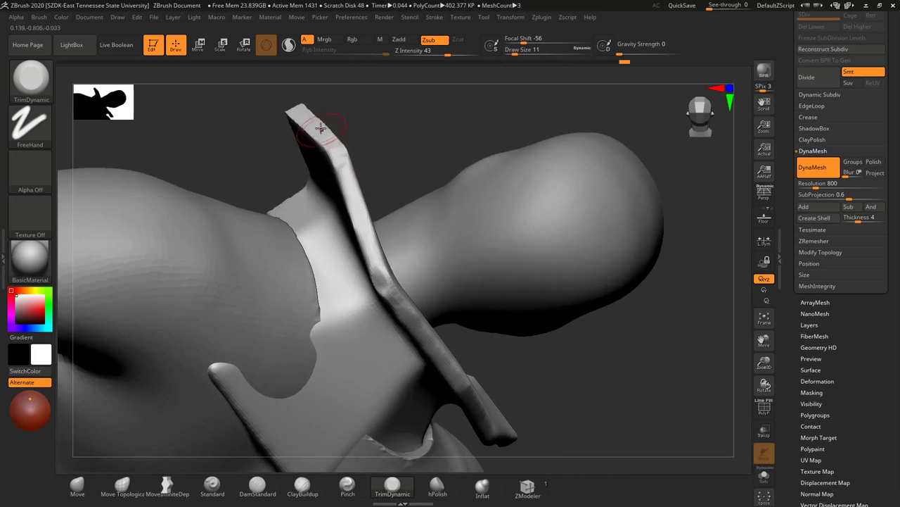
{"action": "left_click_drag", "start_coordinate": [340, 163], "coordinate": [357, 189]}
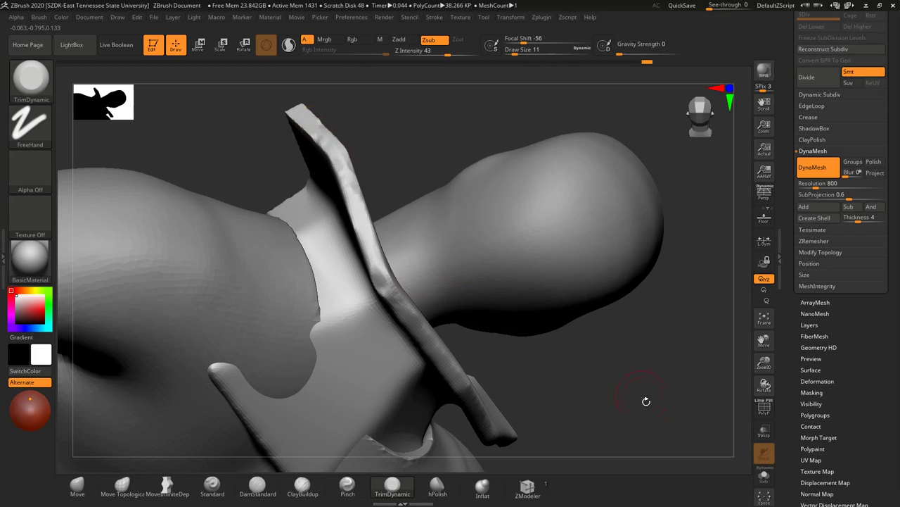
Step: Trim the collar's rim along the side of the neck toward its front corner
{"action": "left_click_drag", "start_coordinate": [646, 401], "coordinate": [600, 343]}
{"action": "mouse_move", "coordinate": [408, 347]}
{"action": "left_mouse_down"}
{"action": "mouse_move", "coordinate": [429, 365]}
{"action": "mouse_move", "coordinate": [402, 342]}
{"action": "left_mouse_up"}
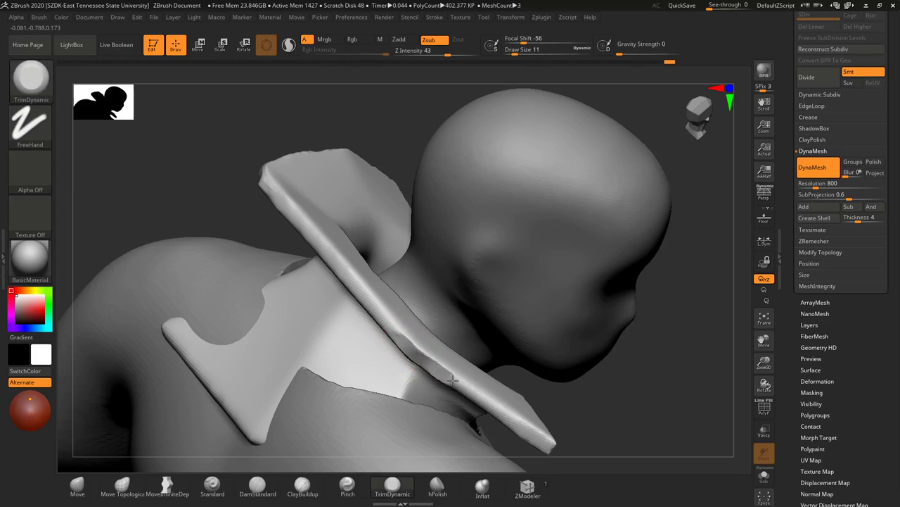
{"action": "left_click_drag", "start_coordinate": [452, 380], "coordinate": [538, 429]}
Step: Push the collar's pointed lower flap at the upper back inside the jacket with the Move brush at draw size 41
{"action": "left_click_drag", "start_coordinate": [596, 422], "coordinate": [571, 425]}
{"action": "left_click", "coordinate": [570, 425], "text": "alt"}
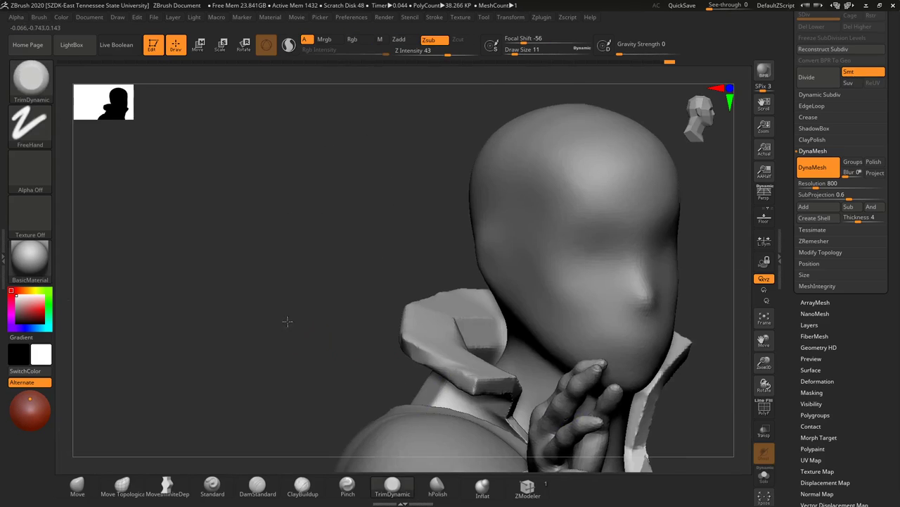
{"action": "left_click_drag", "start_coordinate": [696, 464], "coordinate": [598, 282], "text": "alt"}
{"action": "left_click_drag", "start_coordinate": [650, 299], "coordinate": [623, 299]}
{"action": "left_click", "coordinate": [621, 302], "text": "alt"}
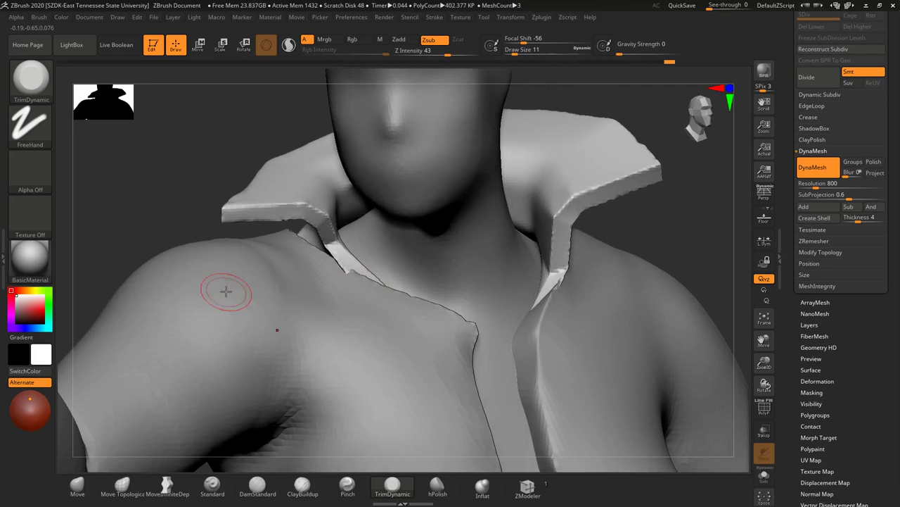
{"action": "left_click_drag", "start_coordinate": [134, 197], "coordinate": [216, 204]}
{"action": "left_click_drag", "start_coordinate": [417, 241], "coordinate": [378, 405]}
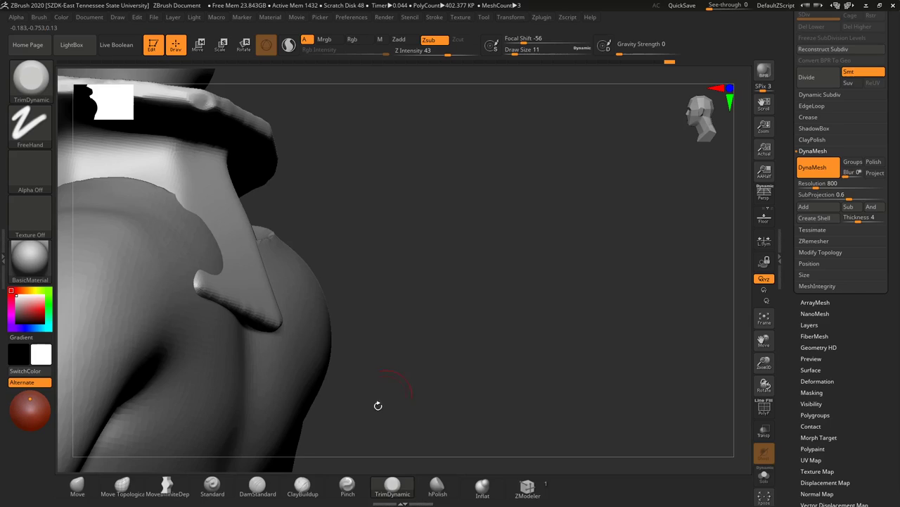
{"action": "left_click", "coordinate": [78, 486]}
{"action": "key", "text": "s"}
{"action": "mouse_move", "coordinate": [249, 308]}
{"action": "left_mouse_down"}
{"action": "mouse_move", "coordinate": [255, 317]}
{"action": "mouse_move", "coordinate": [227, 326]}
{"action": "mouse_move", "coordinate": [204, 309]}
{"action": "mouse_move", "coordinate": [216, 304]}
{"action": "left_mouse_up"}
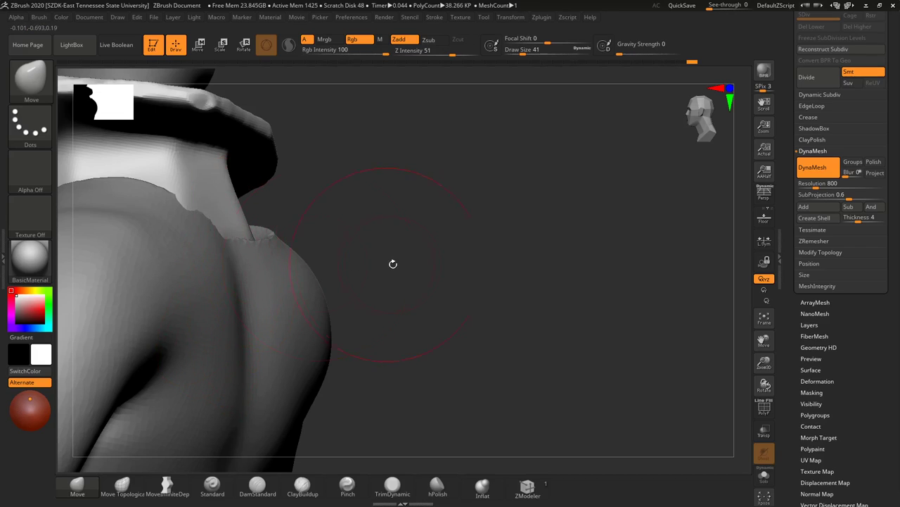
{"action": "left_click_drag", "start_coordinate": [394, 263], "coordinate": [265, 199]}
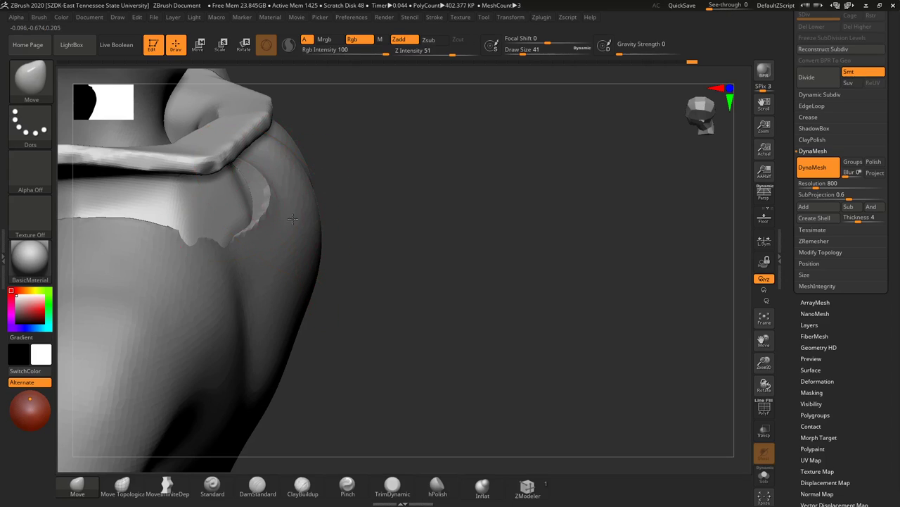
Step: Save the tool as Figure05d, replacing the existing file
{"action": "left_click_drag", "start_coordinate": [340, 223], "coordinate": [398, 187]}
{"action": "left_click_drag", "start_coordinate": [414, 131], "coordinate": [328, 110], "text": "alt"}
{"action": "mouse_move", "coordinate": [366, 316]}
{"action": "left_mouse_down"}
{"action": "mouse_move", "coordinate": [479, 332]}
{"action": "mouse_move", "coordinate": [492, 255]}
{"action": "left_mouse_up"}
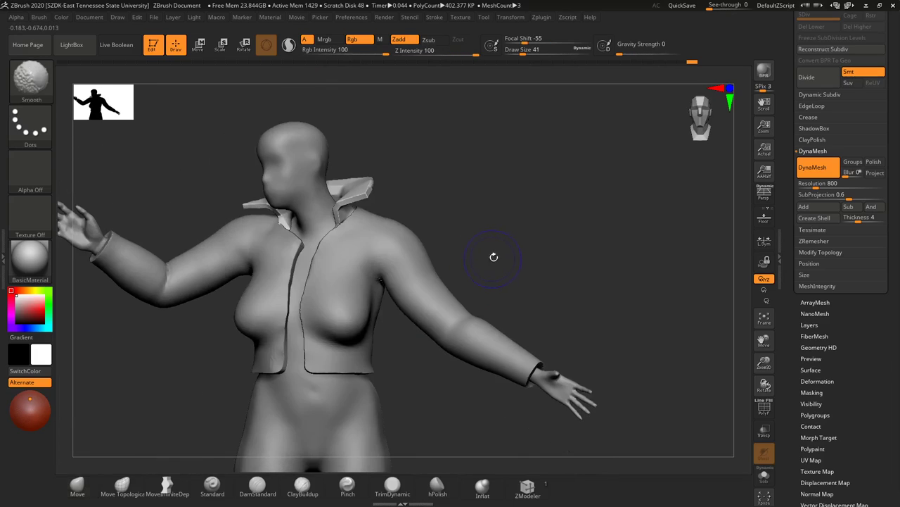
{"action": "key", "text": "ctrl+shift"}
{"action": "key", "text": "ctrl+s"}
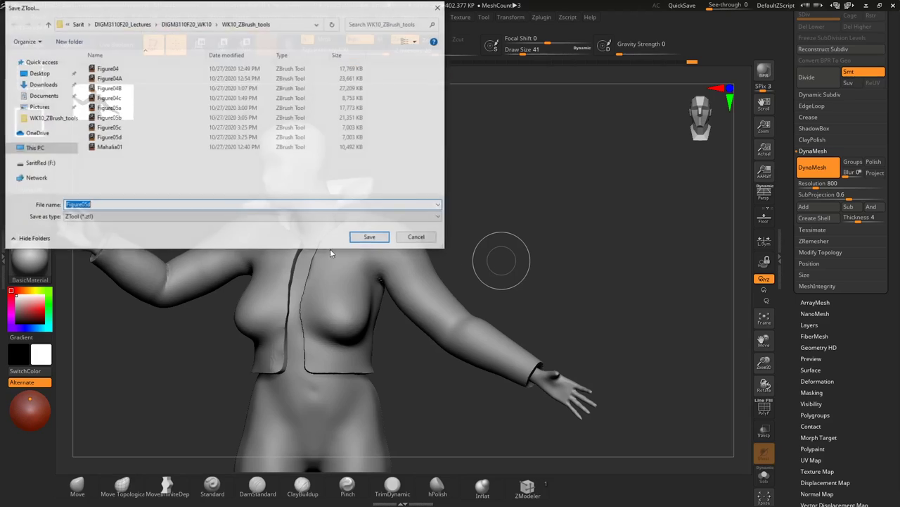
{"action": "left_click", "coordinate": [373, 240]}
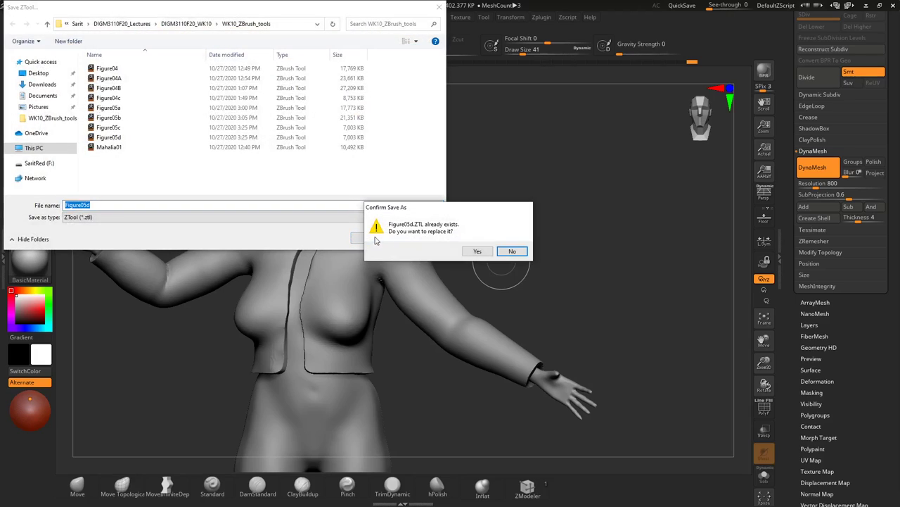
{"action": "left_click", "coordinate": [477, 252]}
Step: Save another copy of the tool in the WK10_ZBrush_tools folder
{"action": "key", "text": "ctrl+shift"}
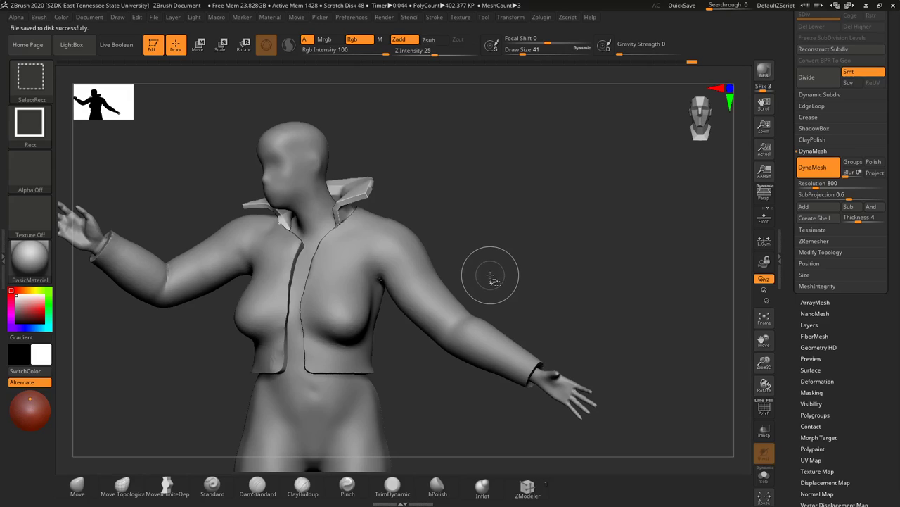
{"action": "key", "text": "ctrl+s"}
{"action": "left_click", "coordinate": [120, 205]}
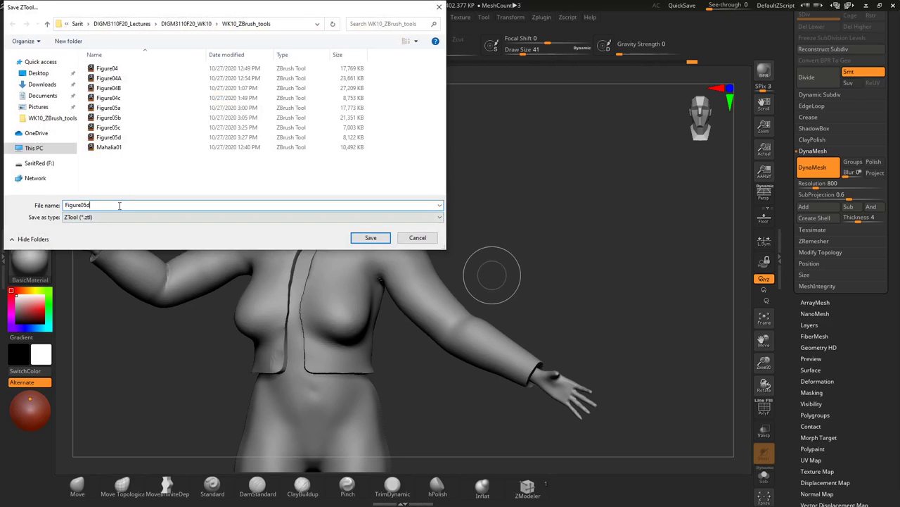
{"action": "left_click", "coordinate": [368, 239]}
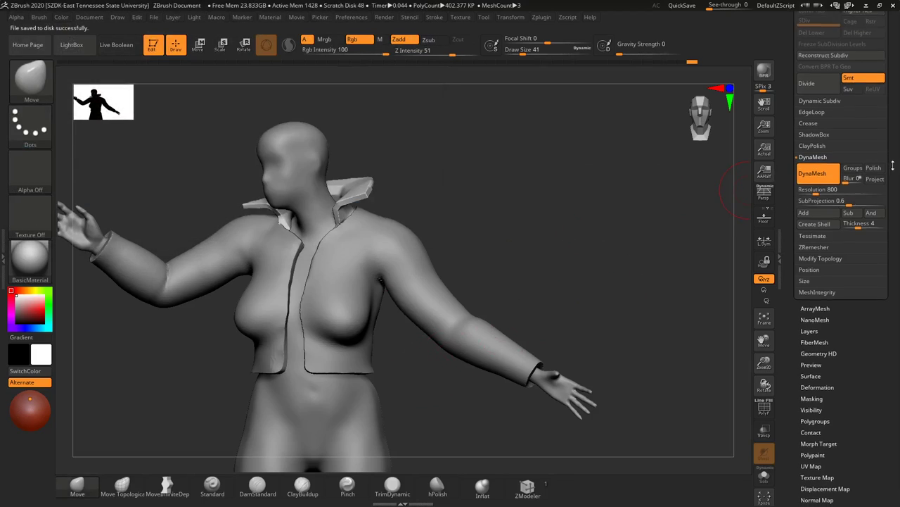
Step: Merge the collar subtool down with the jacket subtool Extract4 and accept the non-undoable operation
{"action": "scroll", "coordinate": [880, 235], "scroll_direction": "up", "scroll_amount": 5}
{"action": "left_click", "coordinate": [812, 195]}
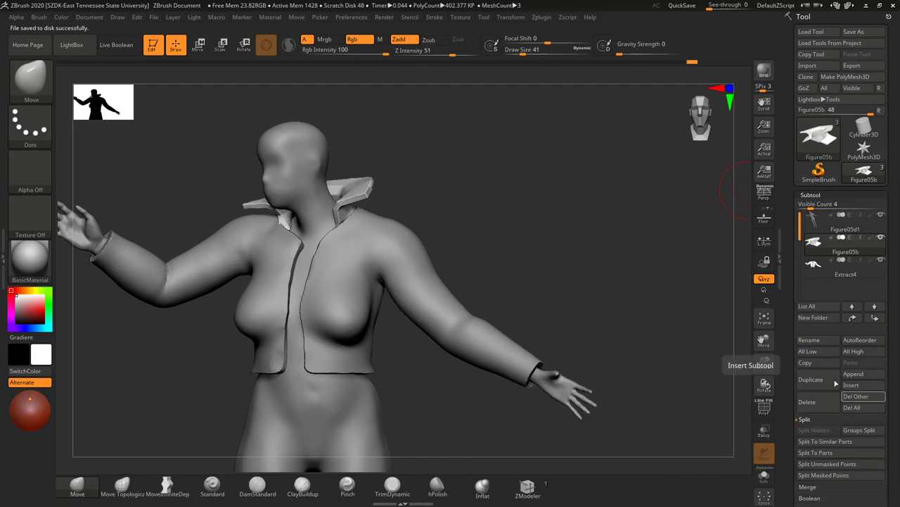
{"action": "left_click", "coordinate": [816, 420]}
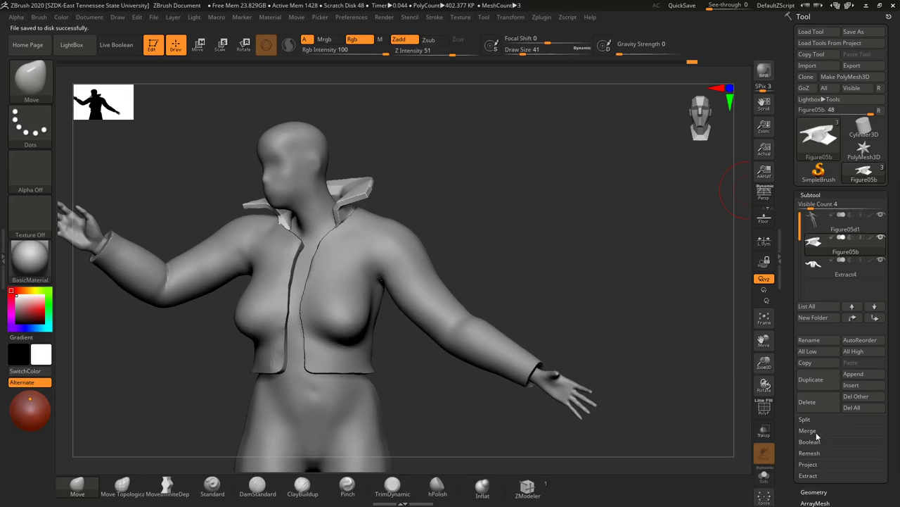
{"action": "left_click", "coordinate": [808, 430]}
{"action": "left_click", "coordinate": [810, 441]}
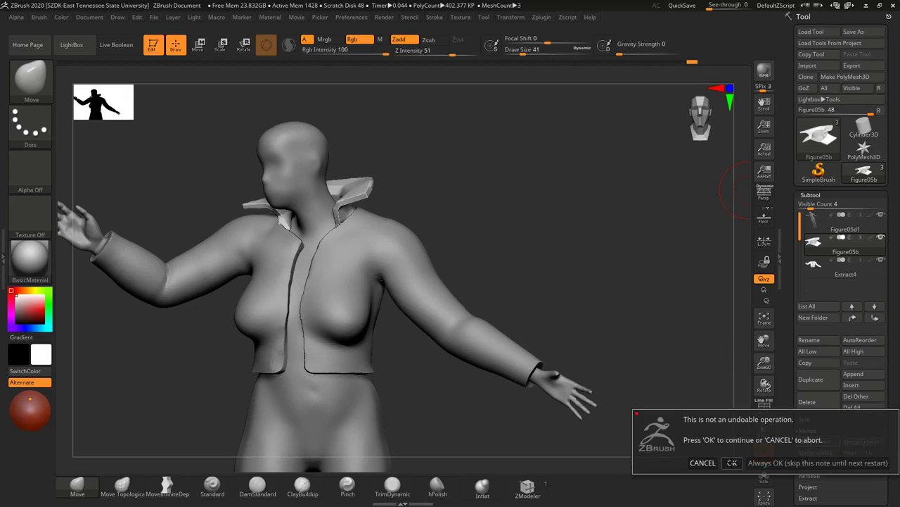
{"action": "left_click", "coordinate": [732, 462]}
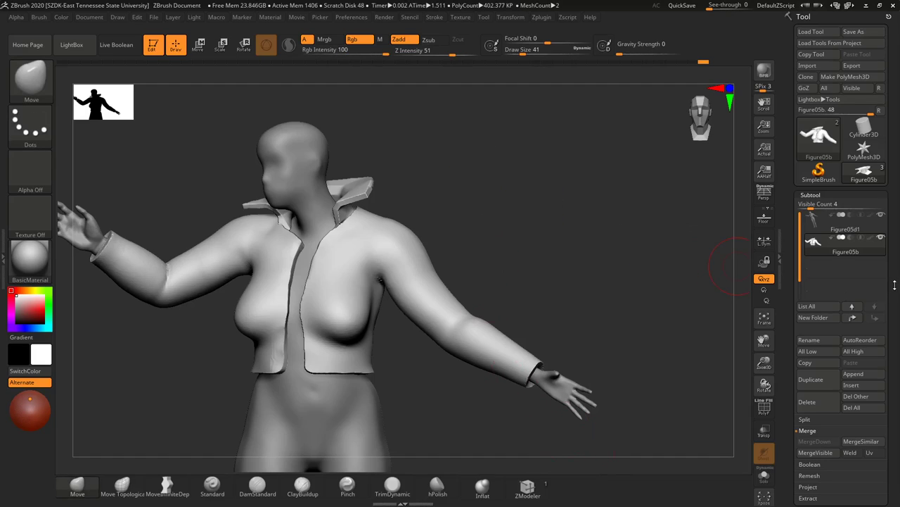
Step: Remesh the merged jacket and collar with DynaMesh at resolution 800
{"action": "scroll", "coordinate": [892, 246], "scroll_direction": "down", "scroll_amount": 5}
{"action": "left_click", "coordinate": [815, 288]}
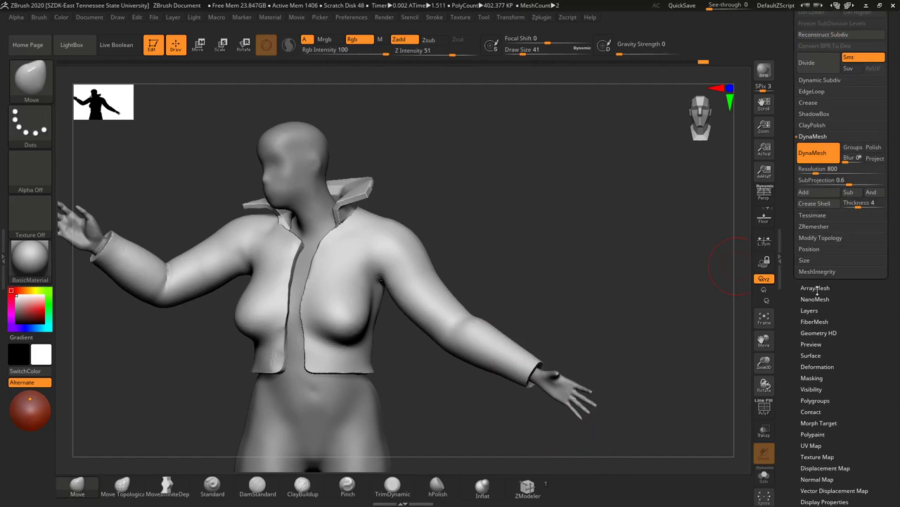
{"action": "left_click_drag", "start_coordinate": [513, 174], "coordinate": [507, 260], "text": "ctrl"}
Step: Smooth the front seams between collar and jacket on both sides of the neck, using draw sizes 23 and 14
{"action": "key", "text": "s"}
{"action": "left_click_drag", "start_coordinate": [365, 233], "coordinate": [361, 234]}
{"action": "mouse_move", "coordinate": [366, 233]}
{"action": "right_mouse_down", "text": "ctrl"}
{"action": "mouse_move", "coordinate": [396, 225]}
{"action": "mouse_move", "coordinate": [411, 270]}
{"action": "right_mouse_up", "text": "ctrl"}
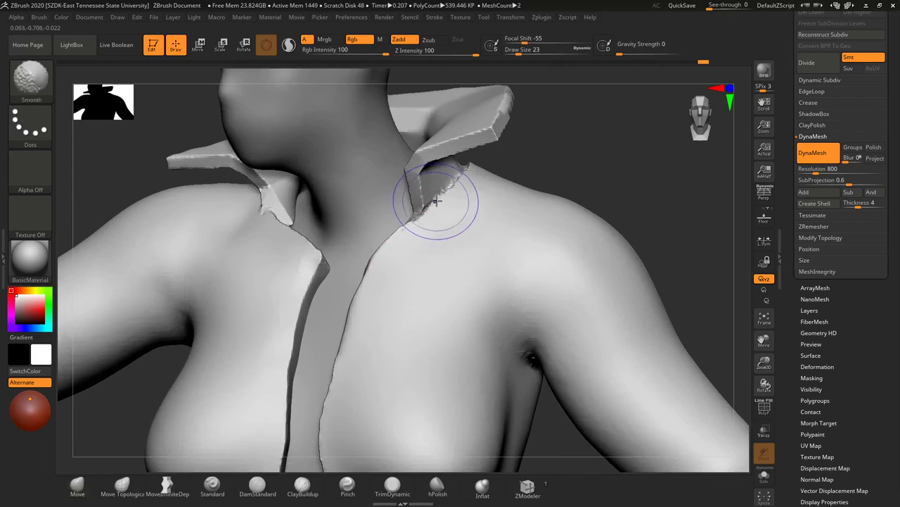
{"action": "mouse_move", "coordinate": [436, 199]}
{"action": "left_mouse_down", "text": "shift"}
{"action": "mouse_move", "coordinate": [463, 184]}
{"action": "mouse_move", "coordinate": [459, 195]}
{"action": "mouse_move", "coordinate": [442, 194]}
{"action": "left_mouse_up", "text": "shift"}
{"action": "key", "text": "s"}
{"action": "key", "text": "shift"}
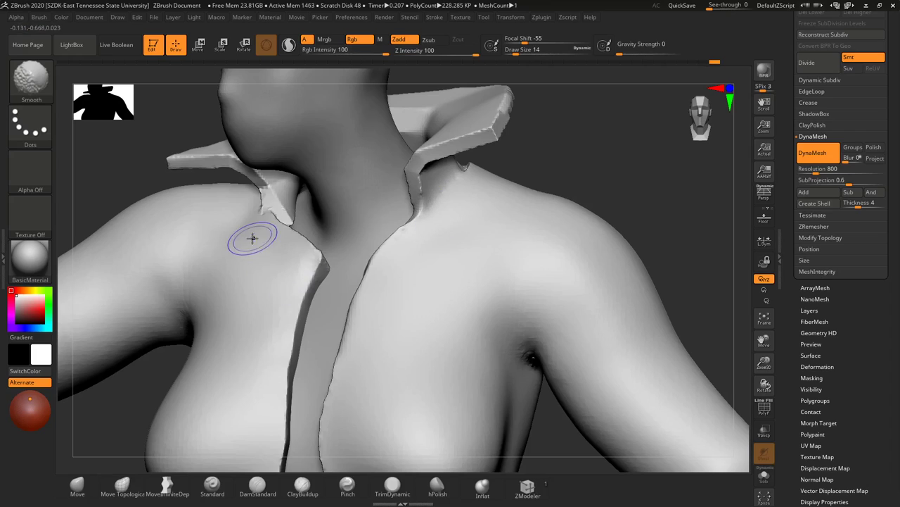
{"action": "left_click_drag", "start_coordinate": [255, 208], "coordinate": [248, 218], "text": "shift"}
Step: Smooth the collar seam where it runs over the shoulder toward the back of the neck
{"action": "left_click_drag", "start_coordinate": [609, 193], "coordinate": [593, 219]}
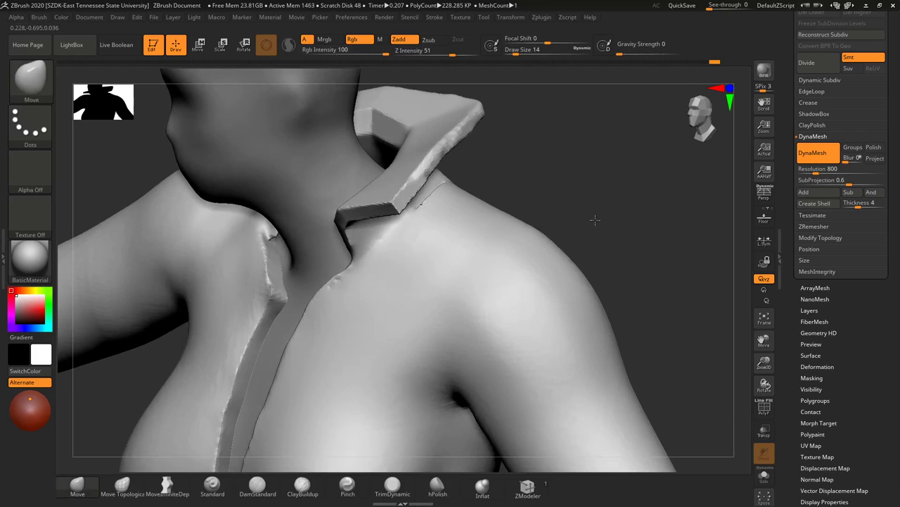
{"action": "mouse_move", "coordinate": [262, 271]}
{"action": "right_mouse_down"}
{"action": "mouse_move", "coordinate": [572, 199]}
{"action": "mouse_move", "coordinate": [572, 215]}
{"action": "mouse_move", "coordinate": [356, 238]}
{"action": "right_mouse_up"}
{"action": "key", "text": "shift"}
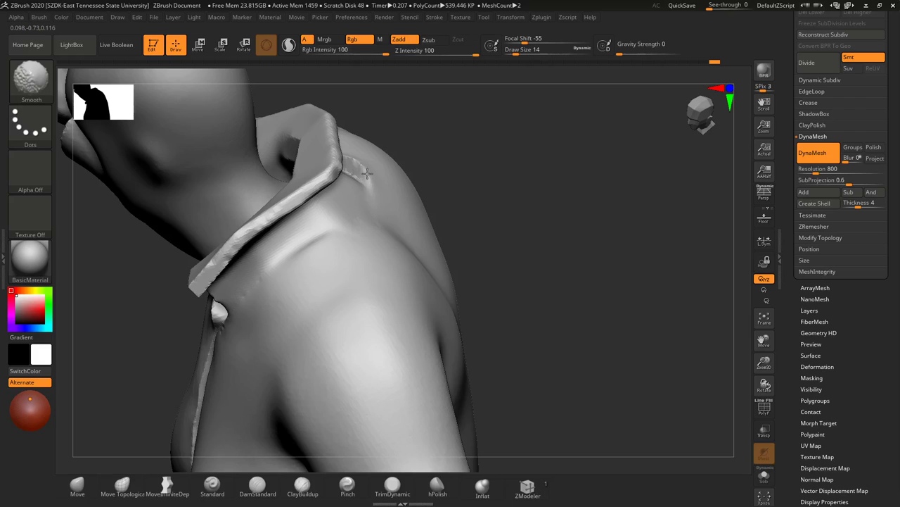
{"action": "left_click_drag", "start_coordinate": [367, 173], "coordinate": [358, 170], "text": "shift"}
Step: Fill the gap under the collar at the upper back with ClayBuildup, raising Z Intensity to 13, and smooth the patch
{"action": "mouse_move", "coordinate": [387, 182]}
{"action": "right_mouse_down"}
{"action": "mouse_move", "coordinate": [428, 235]}
{"action": "mouse_move", "coordinate": [448, 200]}
{"action": "right_mouse_up"}
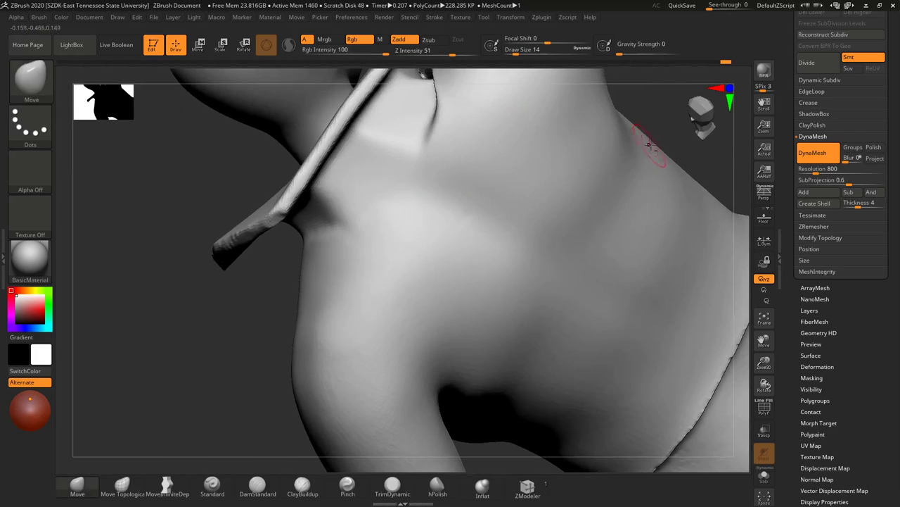
{"action": "right_click_drag", "start_coordinate": [648, 144], "coordinate": [268, 304]}
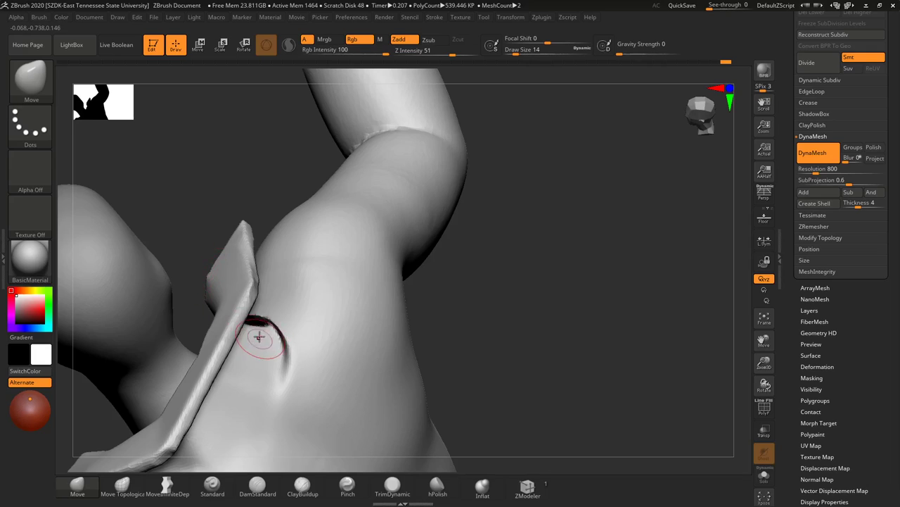
{"action": "left_click", "coordinate": [302, 484]}
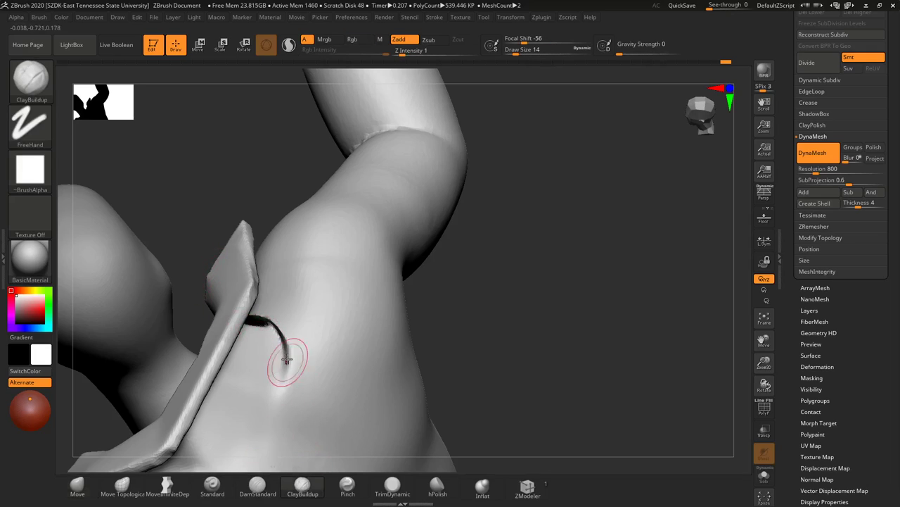
{"action": "left_click_drag", "start_coordinate": [287, 359], "coordinate": [285, 375], "text": "alt"}
{"action": "mouse_move", "coordinate": [251, 320]}
{"action": "left_mouse_down", "text": "alt"}
{"action": "mouse_move", "coordinate": [285, 343]}
{"action": "mouse_move", "coordinate": [275, 322]}
{"action": "mouse_move", "coordinate": [285, 342]}
{"action": "left_mouse_up", "text": "alt"}
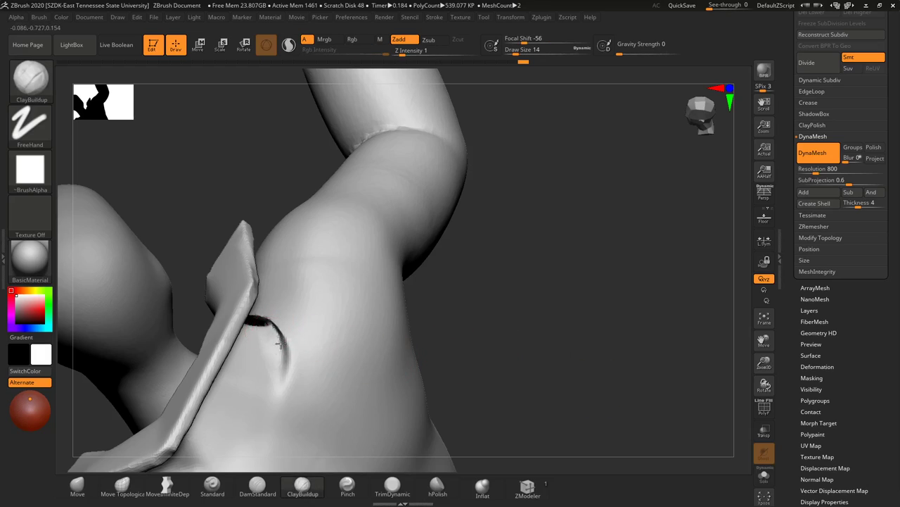
{"action": "left_click_drag", "start_coordinate": [402, 55], "coordinate": [423, 57]}
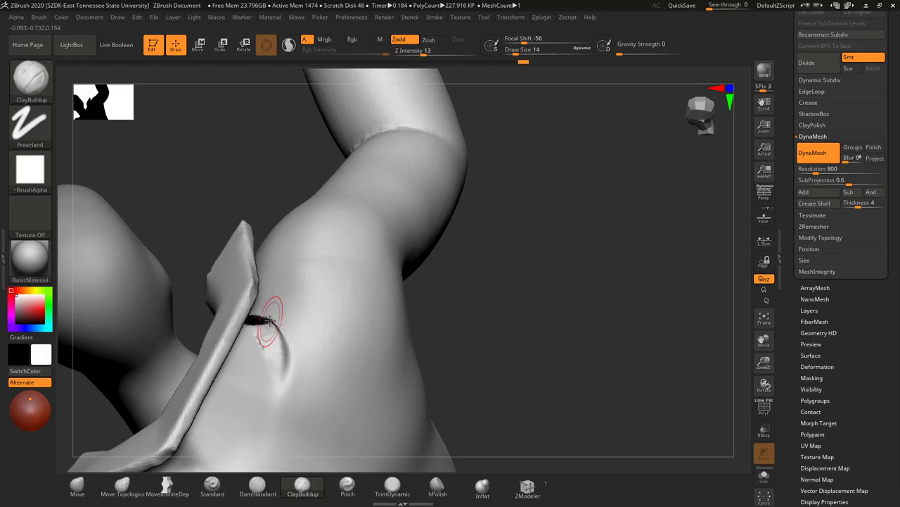
{"action": "left_click_drag", "start_coordinate": [275, 343], "coordinate": [275, 342], "text": "shift"}
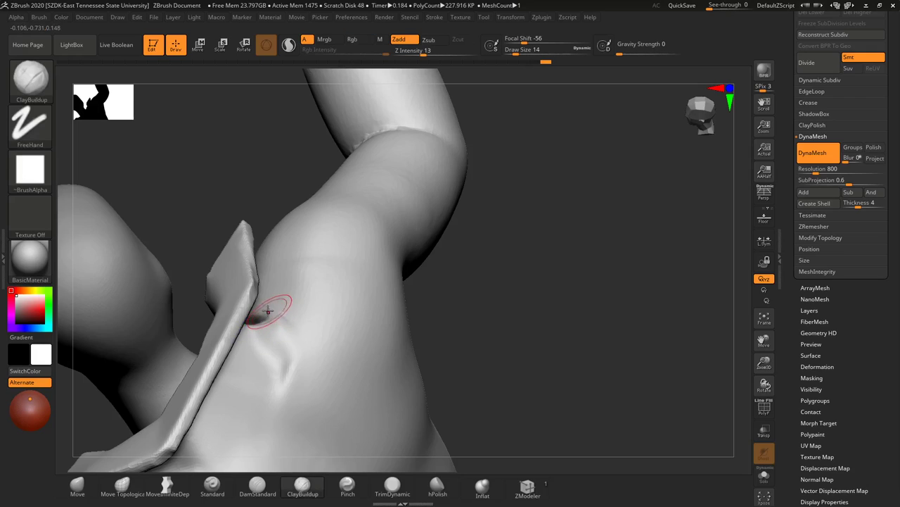
{"action": "left_click_drag", "start_coordinate": [269, 316], "coordinate": [269, 318], "text": "shift"}
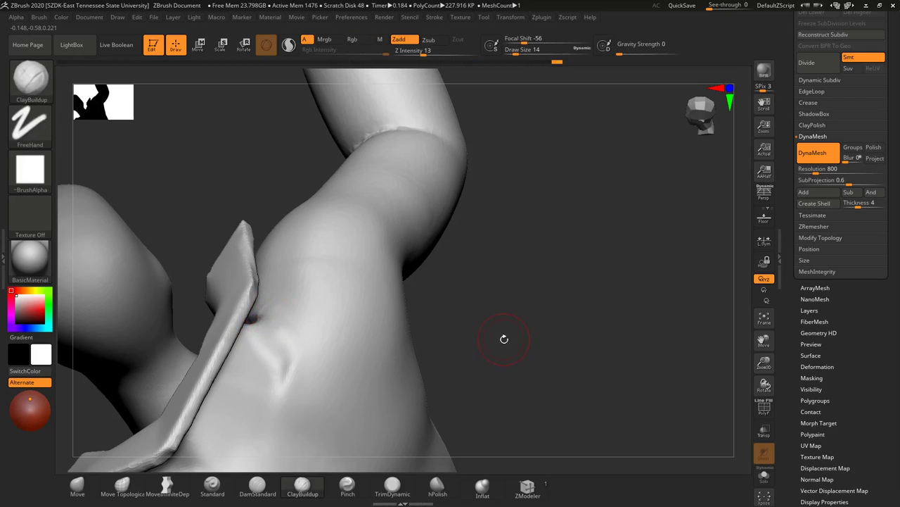
{"action": "mouse_move", "coordinate": [502, 338]}
{"action": "left_mouse_down"}
{"action": "mouse_move", "coordinate": [505, 463]}
{"action": "mouse_move", "coordinate": [488, 364]}
{"action": "mouse_move", "coordinate": [460, 366]}
{"action": "mouse_move", "coordinate": [431, 340]}
{"action": "mouse_move", "coordinate": [446, 364]}
{"action": "mouse_move", "coordinate": [458, 367]}
{"action": "mouse_move", "coordinate": [466, 358]}
{"action": "left_mouse_up"}
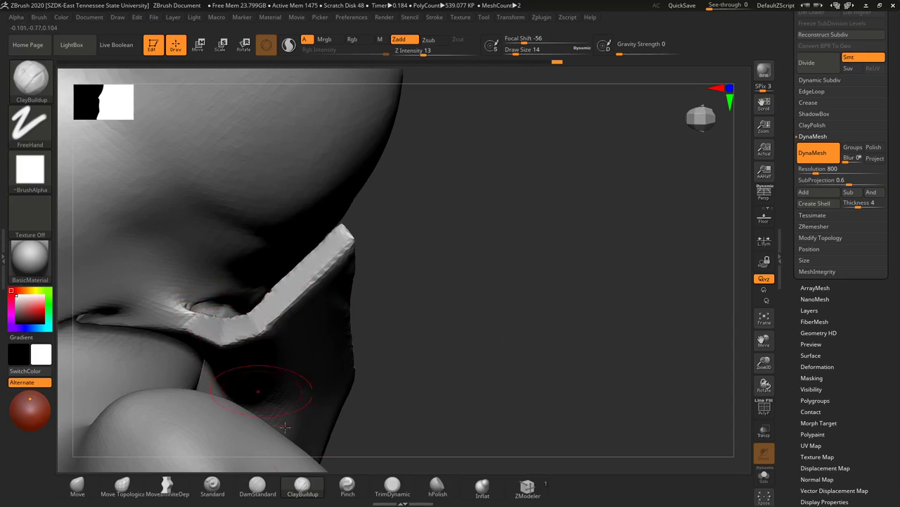
{"action": "left_click", "coordinate": [345, 492]}
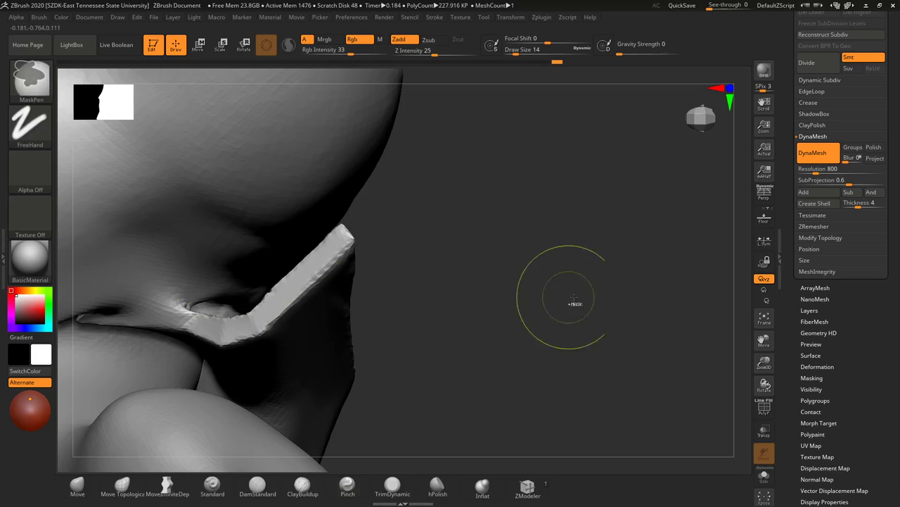
{"action": "mouse_move", "coordinate": [573, 302]}
{"action": "left_mouse_down"}
{"action": "mouse_move", "coordinate": [529, 345]}
{"action": "mouse_move", "coordinate": [533, 326]}
{"action": "left_mouse_up"}
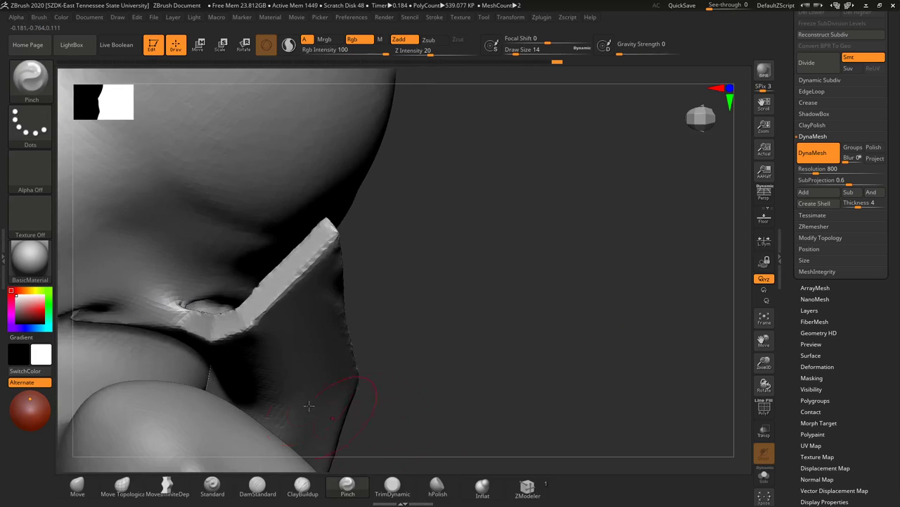
{"action": "left_click", "coordinate": [302, 486]}
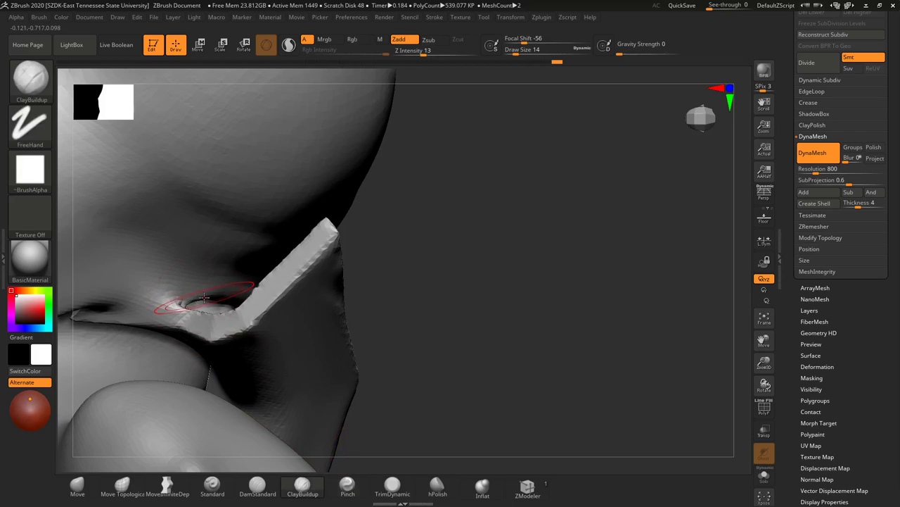
Step: Fill the hole along the inside of the back collar seam with ClayBuildup and smooth it at draw size 7
{"action": "mouse_move", "coordinate": [388, 240]}
{"action": "left_mouse_down"}
{"action": "mouse_move", "coordinate": [362, 289]}
{"action": "mouse_move", "coordinate": [281, 309]}
{"action": "left_mouse_up"}
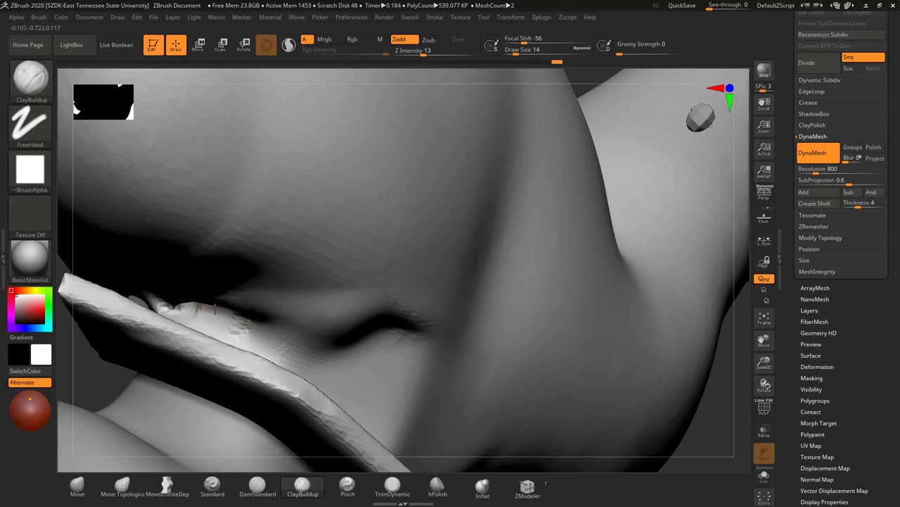
{"action": "mouse_move", "coordinate": [215, 308]}
{"action": "left_mouse_down"}
{"action": "mouse_move", "coordinate": [206, 301]}
{"action": "mouse_move", "coordinate": [231, 314]}
{"action": "mouse_move", "coordinate": [172, 304]}
{"action": "left_mouse_up"}
{"action": "key", "text": "s"}
{"action": "mouse_move", "coordinate": [170, 304]}
{"action": "left_mouse_down"}
{"action": "mouse_move", "coordinate": [161, 297]}
{"action": "mouse_move", "coordinate": [192, 320]}
{"action": "mouse_move", "coordinate": [237, 331]}
{"action": "left_mouse_up"}
{"action": "mouse_move", "coordinate": [235, 327]}
{"action": "left_mouse_down", "text": "shift"}
{"action": "mouse_move", "coordinate": [213, 309]}
{"action": "mouse_move", "coordinate": [246, 327]}
{"action": "left_mouse_up", "text": "shift"}
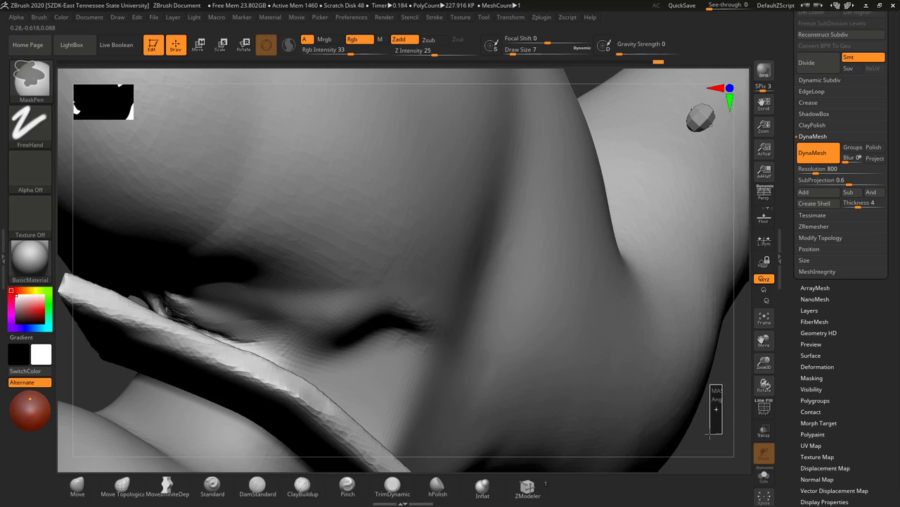
{"action": "left_click_drag", "start_coordinate": [173, 296], "coordinate": [274, 346], "text": "shift"}
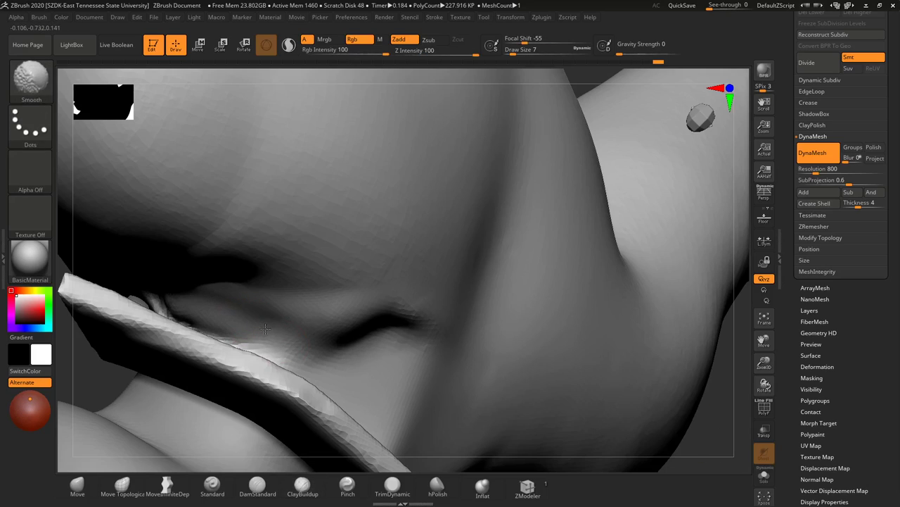
Step: Fill the dent in the jacket beside the collar seam with ClayBuildup, remesh with DynaMesh, and smooth the patch
{"action": "mouse_move", "coordinate": [352, 327]}
{"action": "left_mouse_down"}
{"action": "mouse_move", "coordinate": [429, 313]}
{"action": "mouse_move", "coordinate": [401, 342]}
{"action": "left_mouse_up"}
{"action": "mouse_move", "coordinate": [419, 309]}
{"action": "left_mouse_down", "text": "shift"}
{"action": "mouse_move", "coordinate": [341, 331]}
{"action": "mouse_move", "coordinate": [432, 340]}
{"action": "mouse_move", "coordinate": [445, 320]}
{"action": "left_mouse_up", "text": "shift"}
{"action": "left_click_drag", "start_coordinate": [718, 384], "coordinate": [712, 446], "text": "ctrl"}
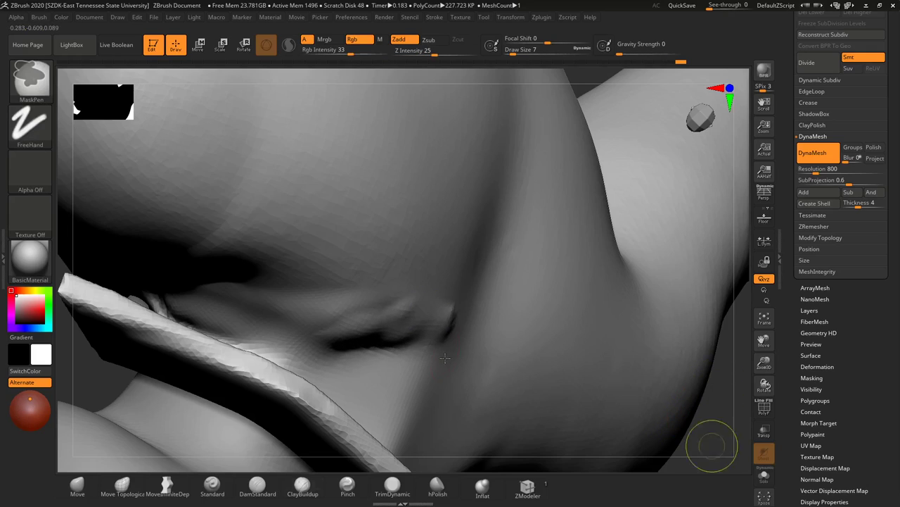
{"action": "left_click_drag", "start_coordinate": [451, 311], "coordinate": [411, 352], "text": "shift"}
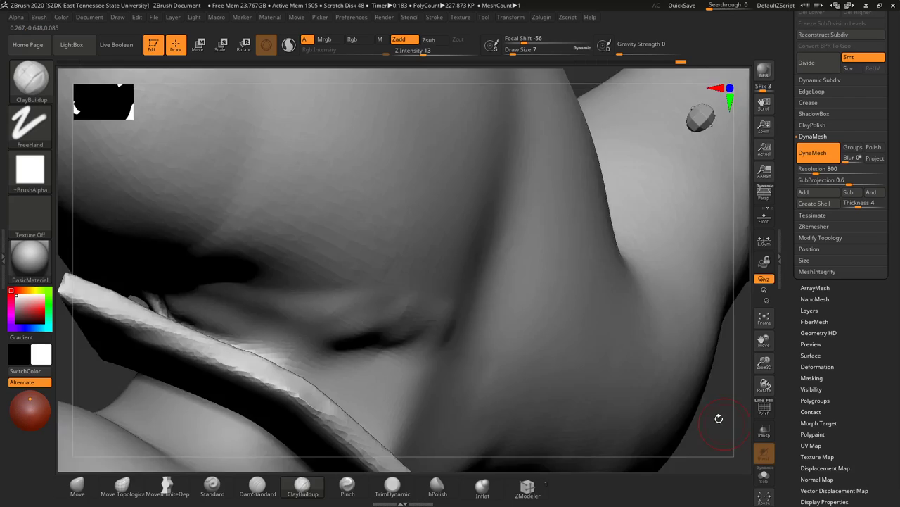
Step: Examine the whole figure from the back and the front to check how the collar sits on the jacket
{"action": "key", "text": "f"}
{"action": "left_click_drag", "start_coordinate": [627, 404], "coordinate": [654, 257]}
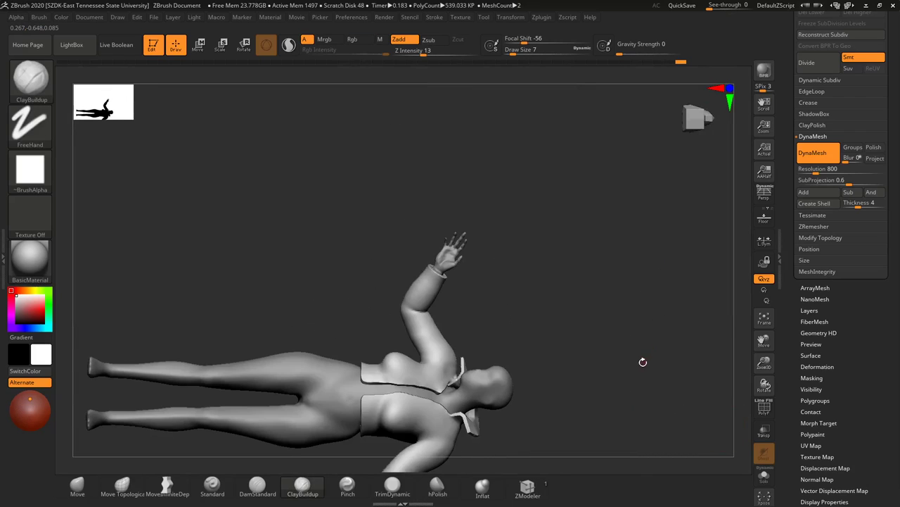
{"action": "left_click_drag", "start_coordinate": [643, 361], "coordinate": [569, 229]}
{"action": "left_click_drag", "start_coordinate": [605, 337], "coordinate": [567, 194], "text": "alt"}
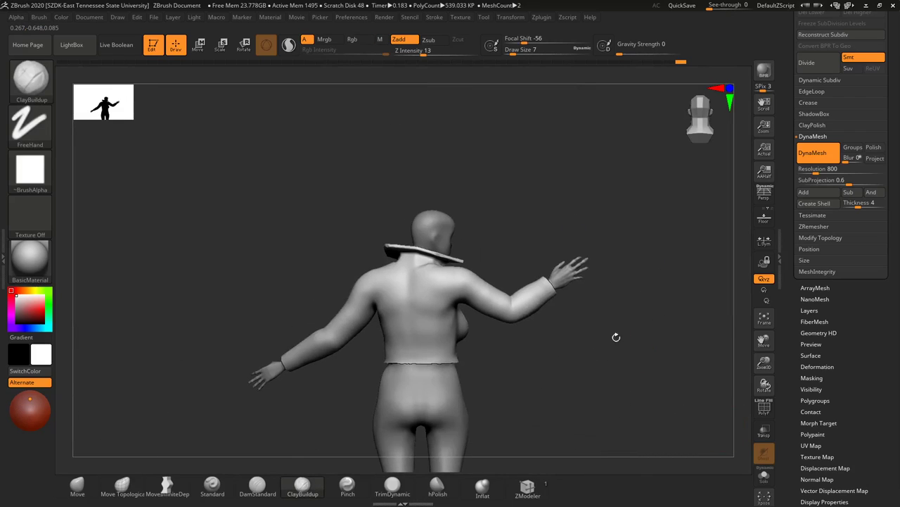
{"action": "mouse_move", "coordinate": [562, 419]}
{"action": "left_mouse_down"}
{"action": "mouse_move", "coordinate": [657, 429]}
{"action": "mouse_move", "coordinate": [609, 410]}
{"action": "left_mouse_up"}
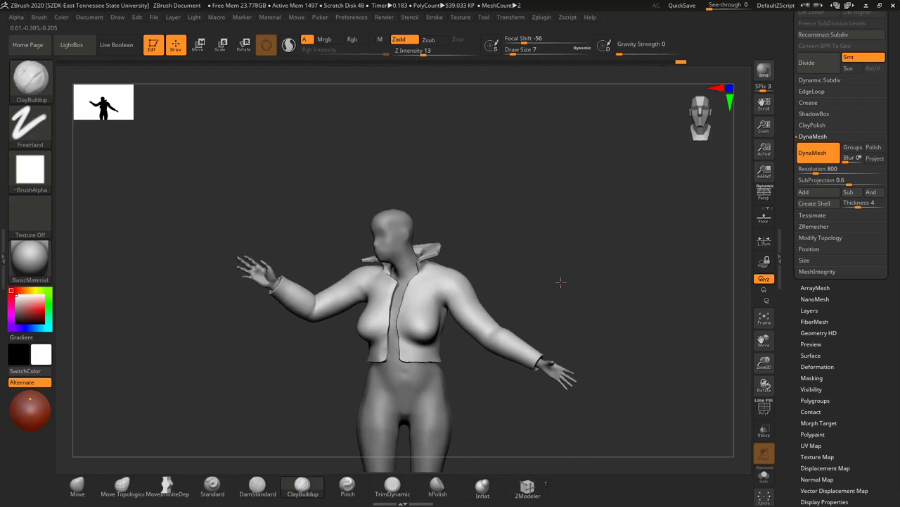
{"action": "left_click_drag", "start_coordinate": [560, 282], "coordinate": [563, 358], "text": "alt"}
{"action": "left_click_drag", "start_coordinate": [194, 415], "coordinate": [391, 353], "text": "alt"}
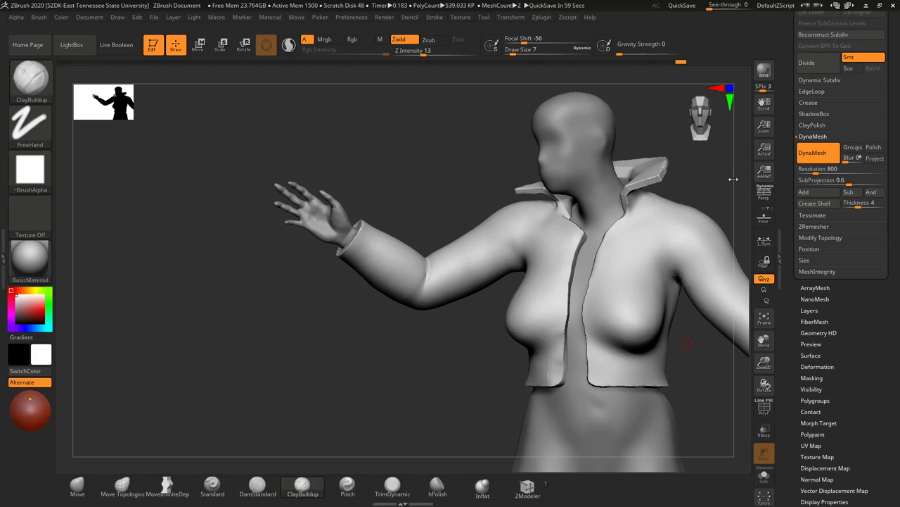
{"action": "left_click_drag", "start_coordinate": [408, 203], "coordinate": [397, 195]}
Step: Lasso-mask the jacket cuff on the raised arm with MaskLasso and invert the mask so only the cuff stays editable
{"action": "key", "text": "ctrl"}
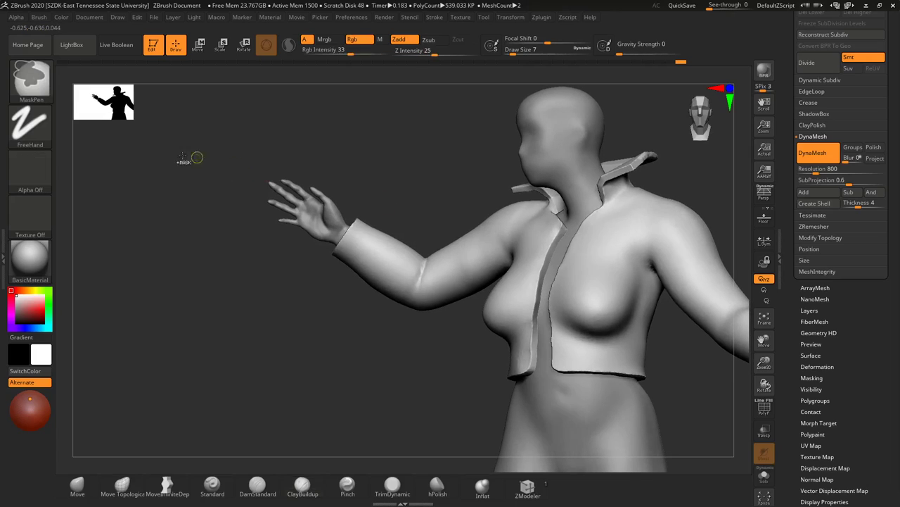
{"action": "left_click", "coordinate": [30, 79]}
{"action": "left_click", "coordinate": [88, 89]}
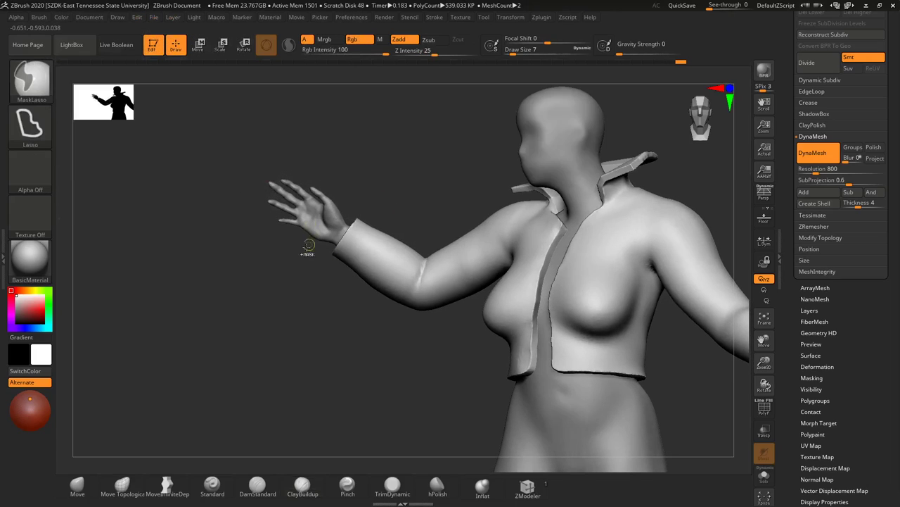
{"action": "mouse_move", "coordinate": [354, 182]}
{"action": "left_mouse_down", "text": "ctrl"}
{"action": "mouse_move", "coordinate": [380, 206]}
{"action": "mouse_move", "coordinate": [358, 245]}
{"action": "left_mouse_up", "text": "ctrl"}
{"action": "left_click_drag", "start_coordinate": [329, 273], "coordinate": [321, 274], "text": "ctrl"}
{"action": "mouse_move", "coordinate": [316, 324]}
{"action": "left_mouse_down"}
{"action": "mouse_move", "coordinate": [306, 402]}
{"action": "mouse_move", "coordinate": [335, 356]}
{"action": "left_mouse_up"}
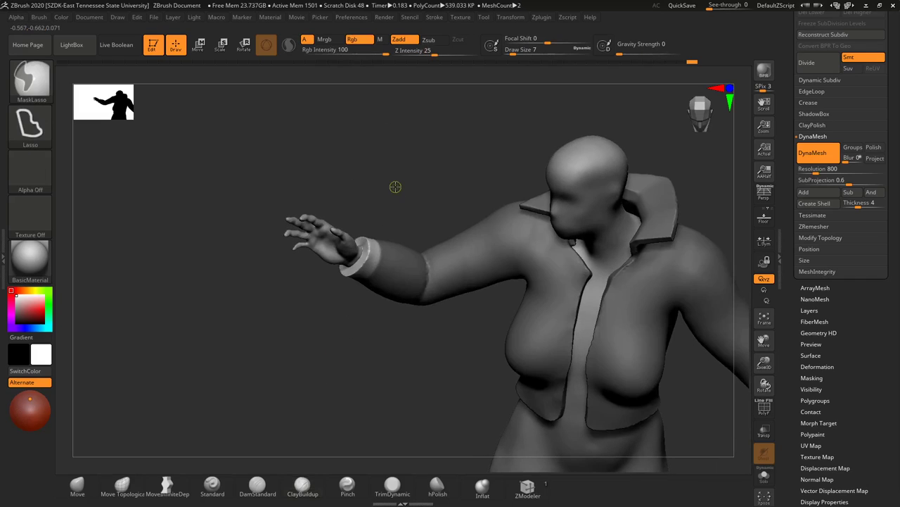
Step: Switch to Rotate mode, centre the gizmo on the unmasked cuff, and align it with the raised forearm
{"action": "key", "text": "b"}
{"action": "key", "text": "c"}
{"action": "key", "text": "b"}
{"action": "mouse_move", "coordinate": [397, 187]}
{"action": "left_mouse_down"}
{"action": "mouse_move", "coordinate": [411, 179]}
{"action": "mouse_move", "coordinate": [410, 128]}
{"action": "mouse_move", "coordinate": [398, 128]}
{"action": "left_mouse_up"}
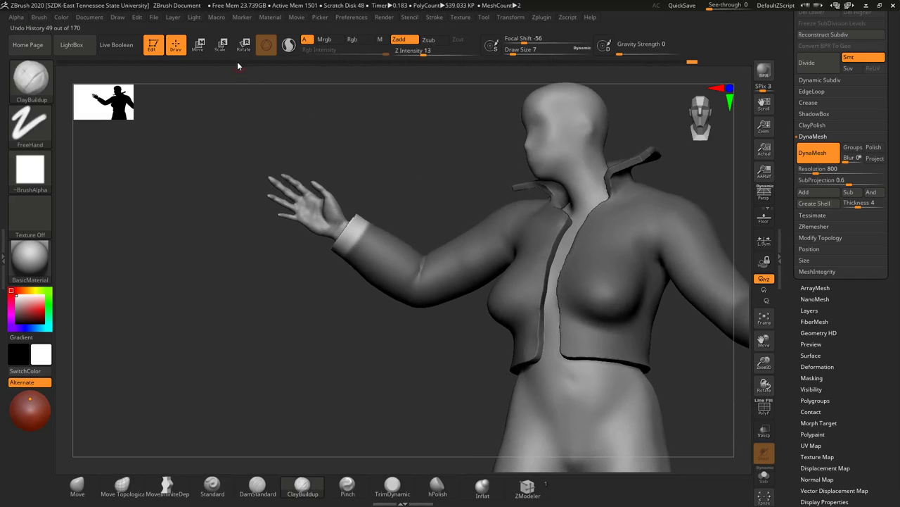
{"action": "left_click", "coordinate": [248, 47]}
{"action": "left_click_drag", "start_coordinate": [444, 195], "coordinate": [418, 198], "text": "alt"}
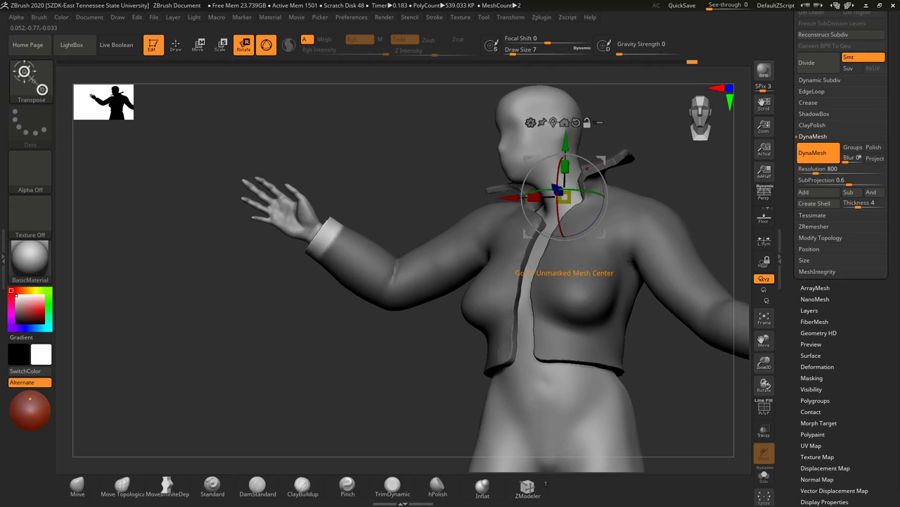
{"action": "left_click", "coordinate": [554, 123]}
{"action": "left_click_drag", "start_coordinate": [422, 190], "coordinate": [417, 198]}
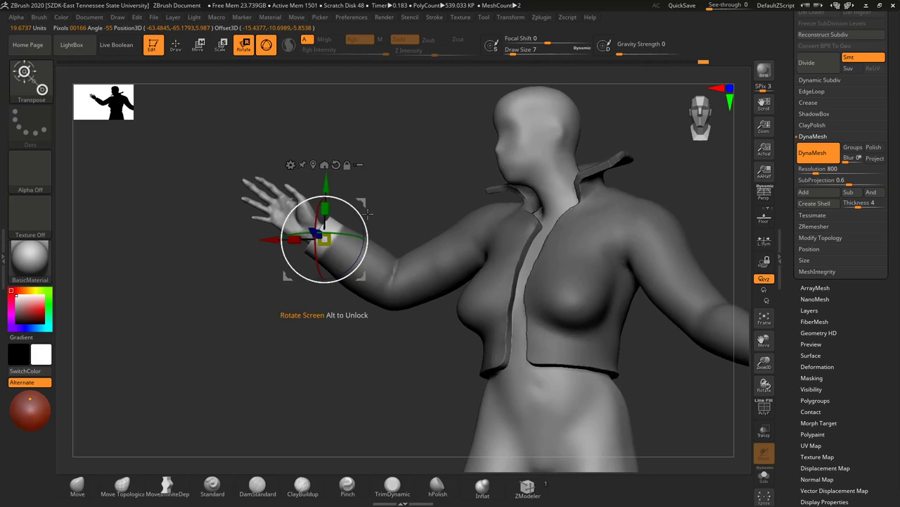
{"action": "left_click_drag", "start_coordinate": [358, 216], "coordinate": [359, 238]}
Step: Scale the unmasked cuff down with the gizmo so it narrows around the wrist of the raised arm
{"action": "left_click_drag", "start_coordinate": [409, 196], "coordinate": [404, 266]}
{"action": "left_click_drag", "start_coordinate": [361, 225], "coordinate": [358, 219]}
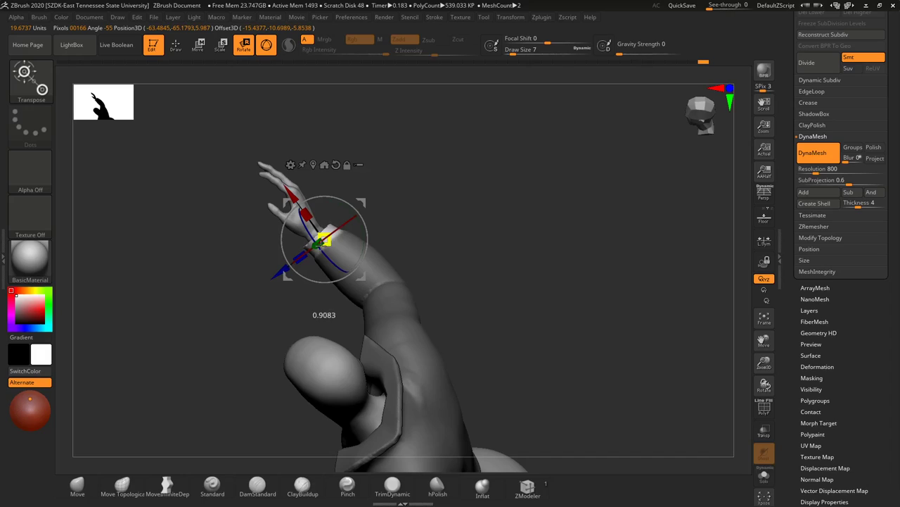
{"action": "left_click_drag", "start_coordinate": [310, 250], "coordinate": [301, 258]}
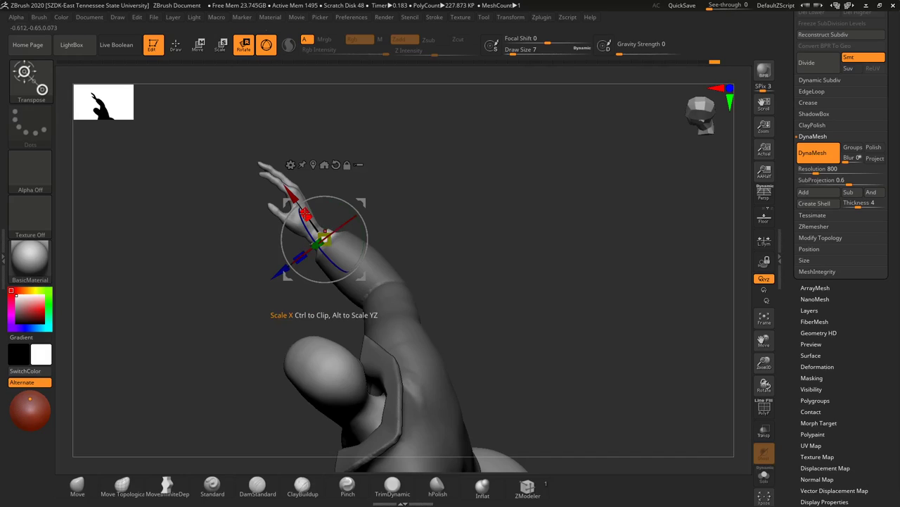
{"action": "mouse_move", "coordinate": [305, 214]}
{"action": "left_mouse_down"}
{"action": "mouse_move", "coordinate": [284, 198]}
{"action": "mouse_move", "coordinate": [298, 211]}
{"action": "left_mouse_up"}
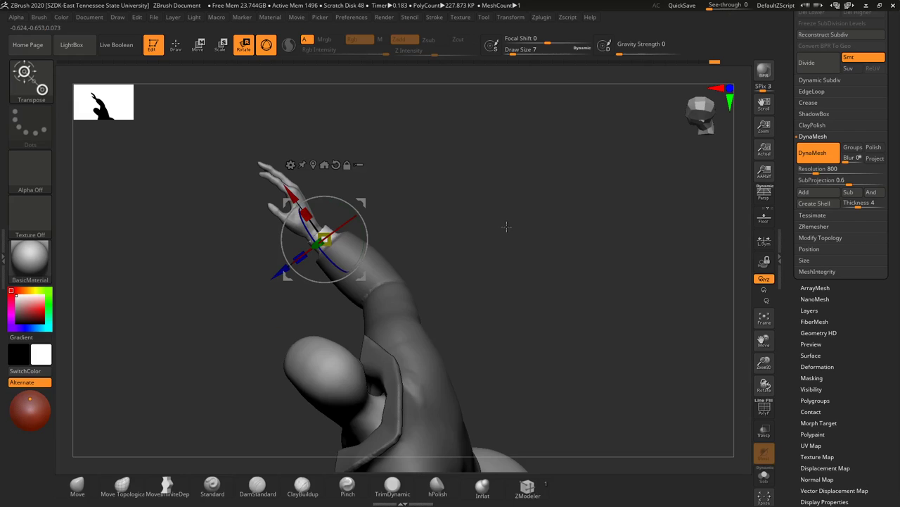
Step: Clear the mask, return to Draw mode, and remesh the jacket with DynaMesh
{"action": "left_click_drag", "start_coordinate": [506, 226], "coordinate": [559, 180]}
{"action": "left_click_drag", "start_coordinate": [466, 171], "coordinate": [460, 246], "text": "ctrl"}
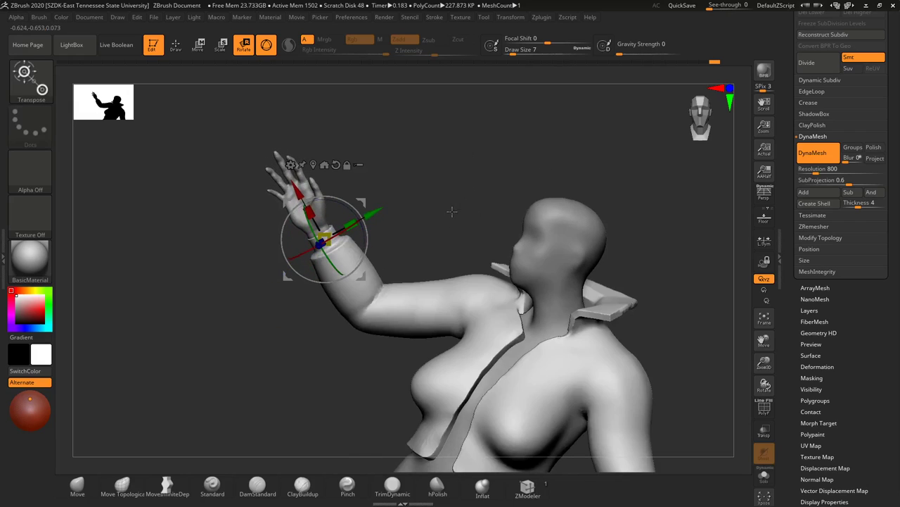
{"action": "left_click_drag", "start_coordinate": [451, 211], "coordinate": [443, 194]}
{"action": "left_click", "coordinate": [176, 47]}
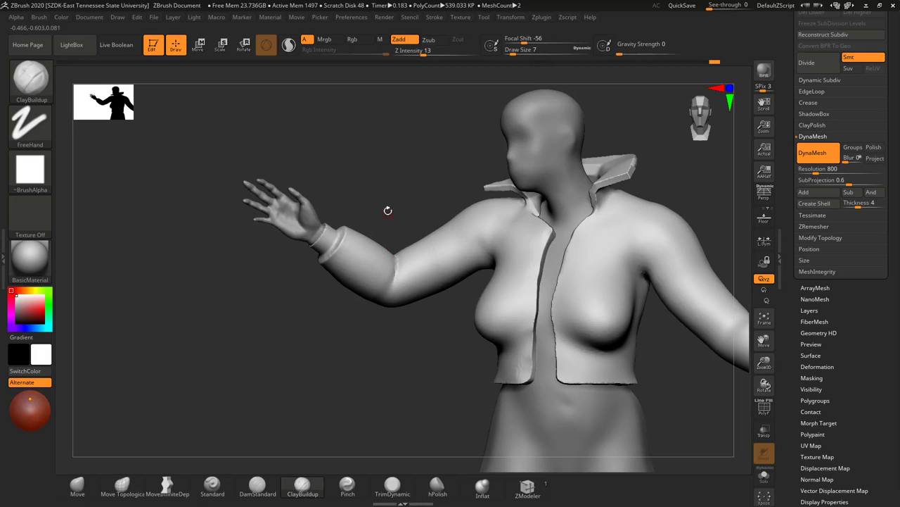
{"action": "left_click_drag", "start_coordinate": [380, 330], "coordinate": [407, 354]}
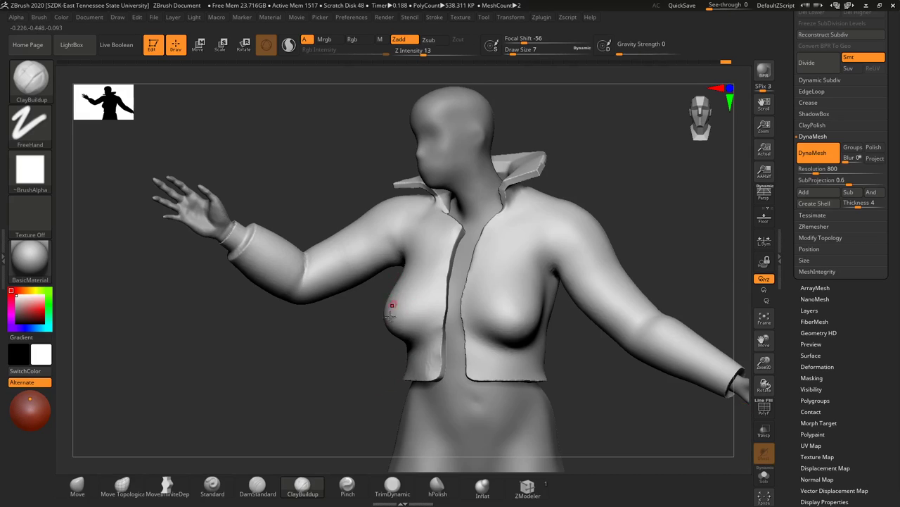
Step: Push in the jacket over the bust on the raised-arm side using the Move brush at draw size 62
{"action": "left_click_drag", "start_coordinate": [387, 341], "coordinate": [352, 289]}
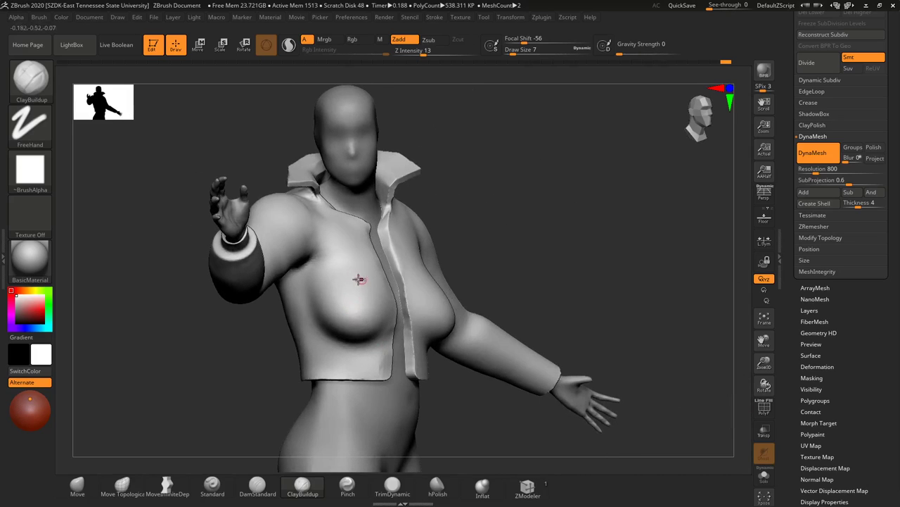
{"action": "left_click_drag", "start_coordinate": [456, 398], "coordinate": [425, 314]}
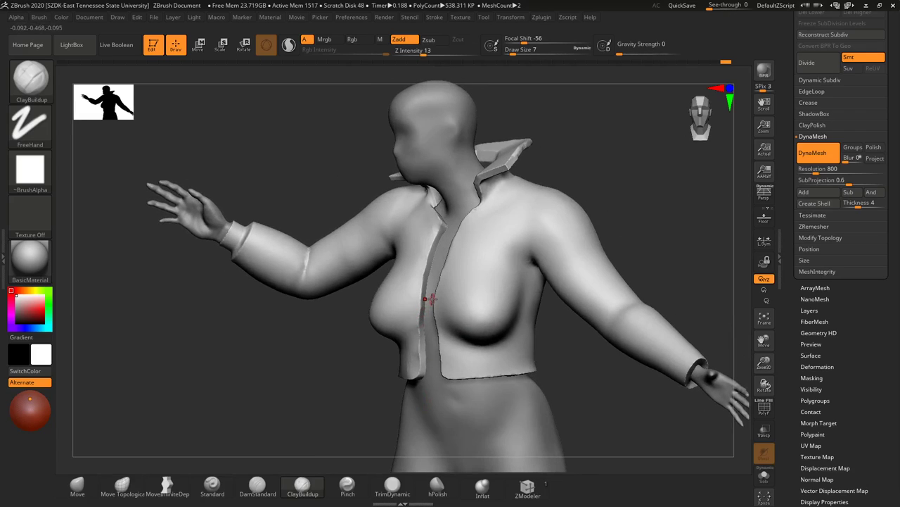
{"action": "key", "text": "s"}
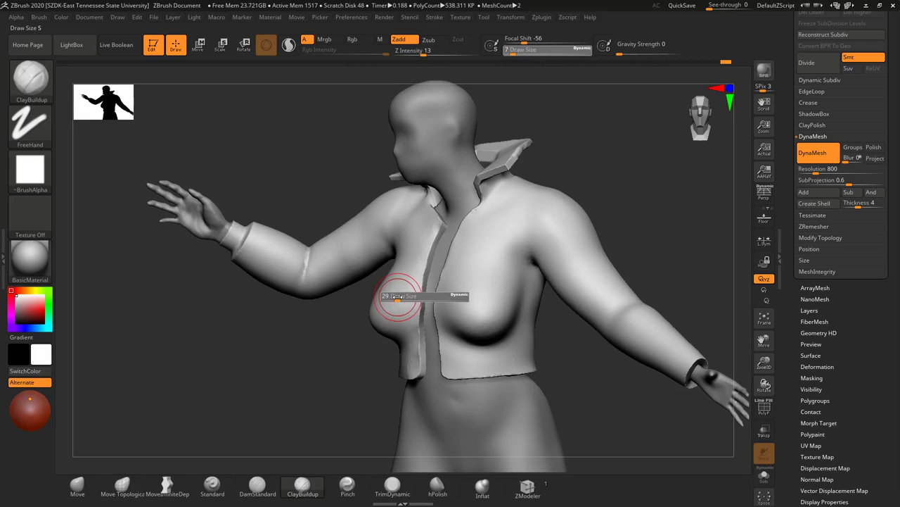
{"action": "left_click_drag", "start_coordinate": [398, 297], "coordinate": [401, 297]}
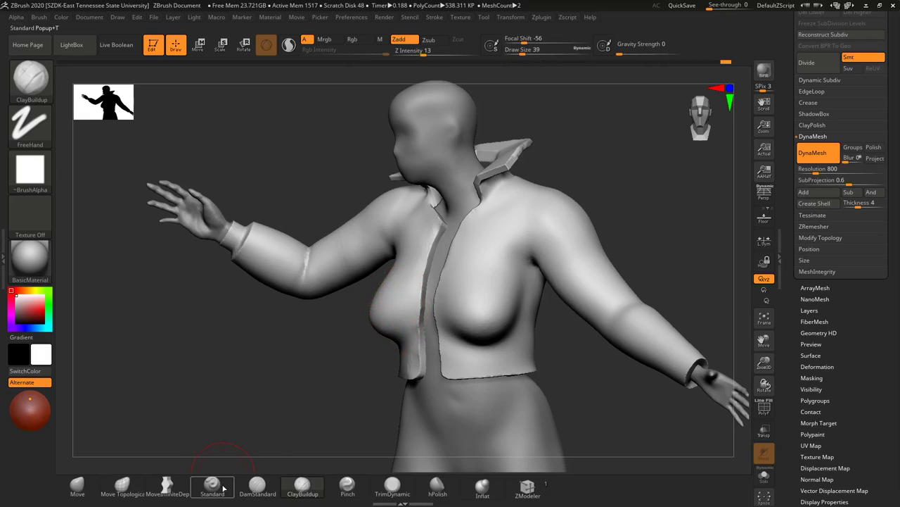
{"action": "left_click", "coordinate": [77, 485]}
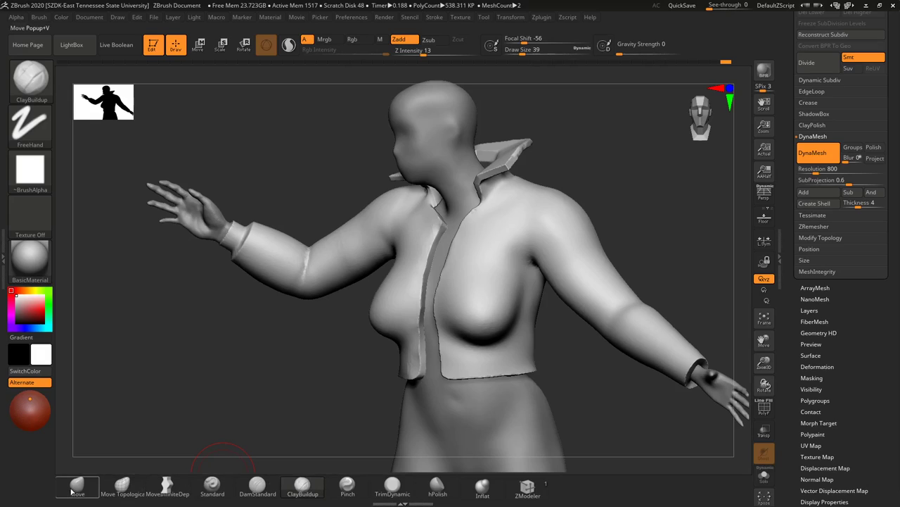
{"action": "key", "text": "s"}
{"action": "left_click", "coordinate": [371, 311]}
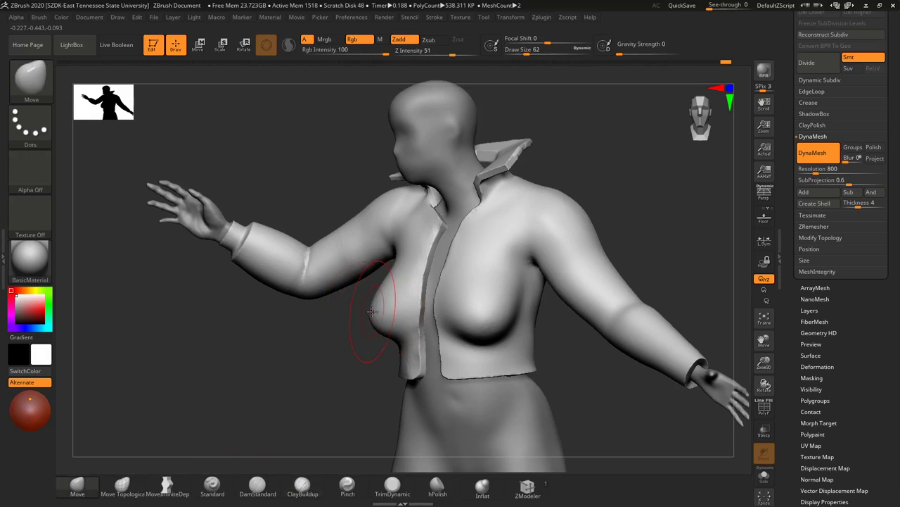
{"action": "left_click_drag", "start_coordinate": [393, 311], "coordinate": [396, 291]}
{"action": "left_click_drag", "start_coordinate": [284, 346], "coordinate": [399, 344]}
{"action": "mouse_move", "coordinate": [564, 325]}
{"action": "left_mouse_down"}
{"action": "mouse_move", "coordinate": [600, 312]}
{"action": "mouse_move", "coordinate": [563, 324]}
{"action": "left_mouse_up"}
Step: Reshape the jacket front below the bust on the raised-arm side using the Move brush at draw size 31
{"action": "key", "text": "s"}
{"action": "left_click_drag", "start_coordinate": [384, 351], "coordinate": [376, 354]}
{"action": "left_click_drag", "start_coordinate": [573, 356], "coordinate": [588, 297]}
{"action": "right_click_drag", "start_coordinate": [587, 297], "coordinate": [489, 298]}
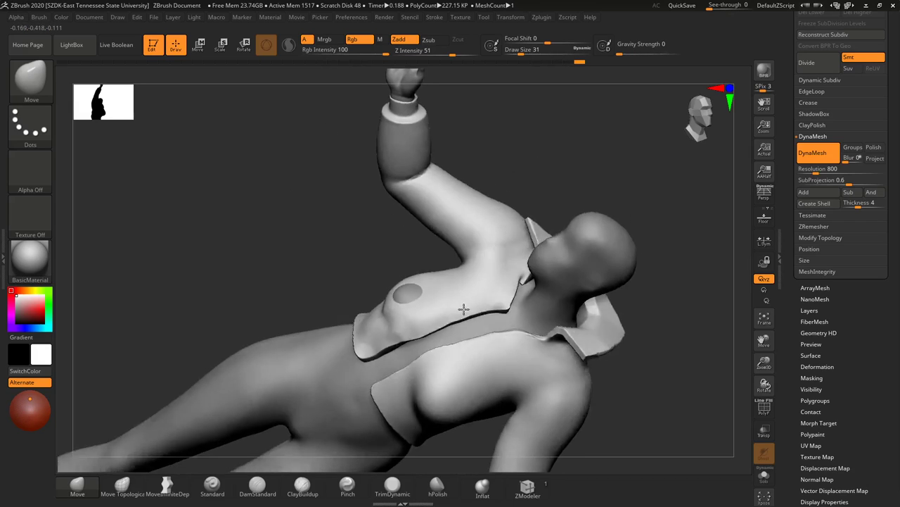
{"action": "right_click_drag", "start_coordinate": [466, 307], "coordinate": [476, 312]}
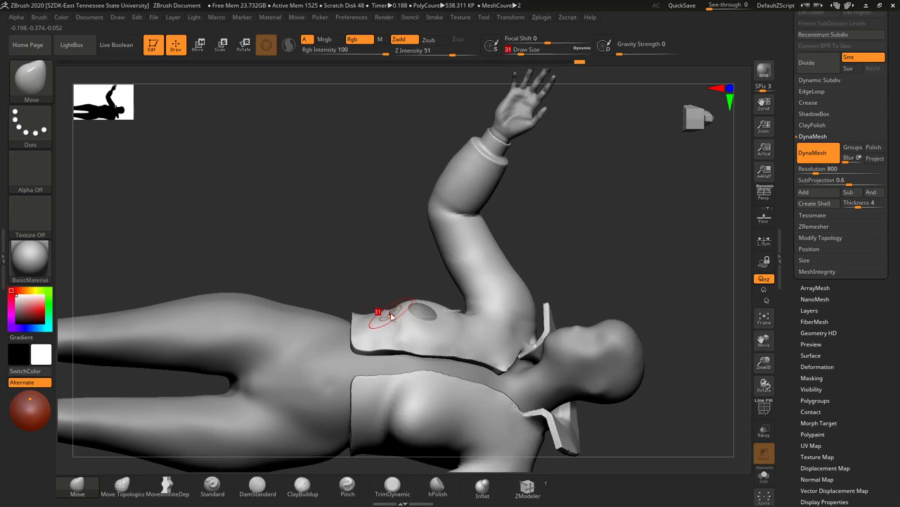
Step: Reshape the jacket's lower front near the hem on the raised-arm side with the Move brush, raising the draw size to 80
{"action": "left_click_drag", "start_coordinate": [391, 314], "coordinate": [356, 317]}
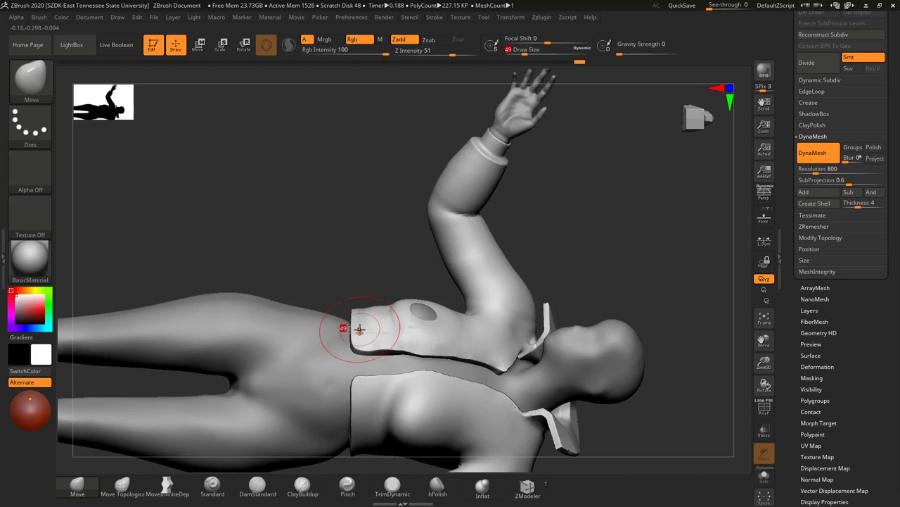
{"action": "key", "text": "]"}
{"action": "key", "text": "]"}
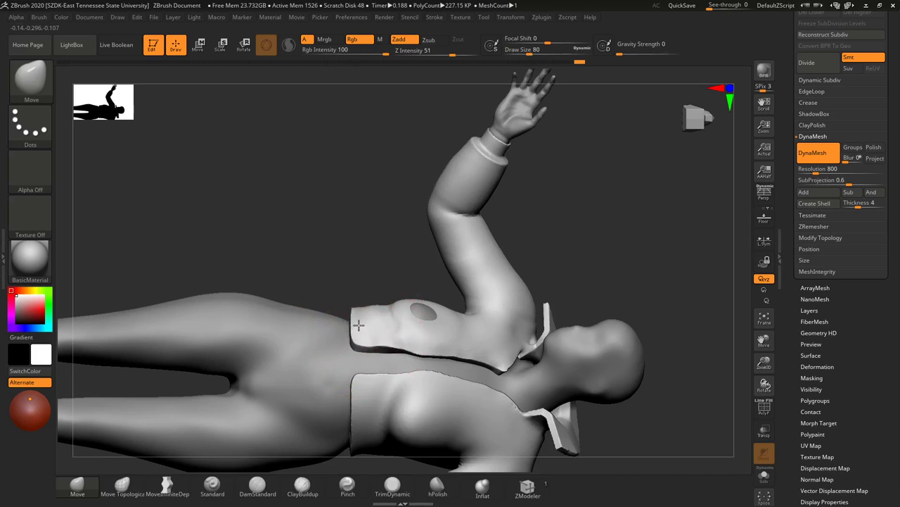
{"action": "left_click_drag", "start_coordinate": [333, 286], "coordinate": [351, 320]}
Step: Smooth the jacket around the exposed bust on the raised-arm side and pull the fabric out over it with the Move brush at draw size 49
{"action": "left_click_drag", "start_coordinate": [597, 370], "coordinate": [556, 398]}
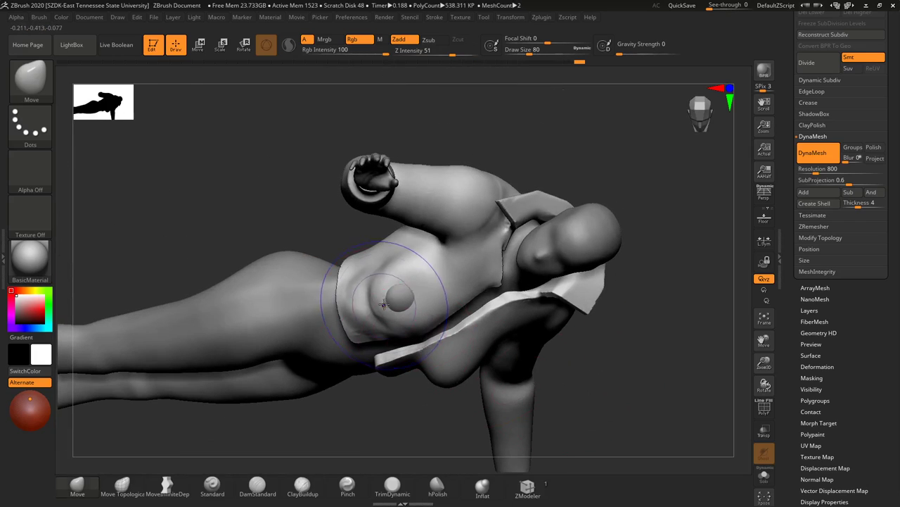
{"action": "left_click_drag", "start_coordinate": [429, 295], "coordinate": [393, 284], "text": "shift"}
{"action": "left_click_drag", "start_coordinate": [699, 394], "coordinate": [631, 373]}
{"action": "mouse_move", "coordinate": [637, 284]}
{"action": "left_mouse_down"}
{"action": "mouse_move", "coordinate": [573, 316]}
{"action": "mouse_move", "coordinate": [533, 357]}
{"action": "mouse_move", "coordinate": [517, 358]}
{"action": "left_mouse_up"}
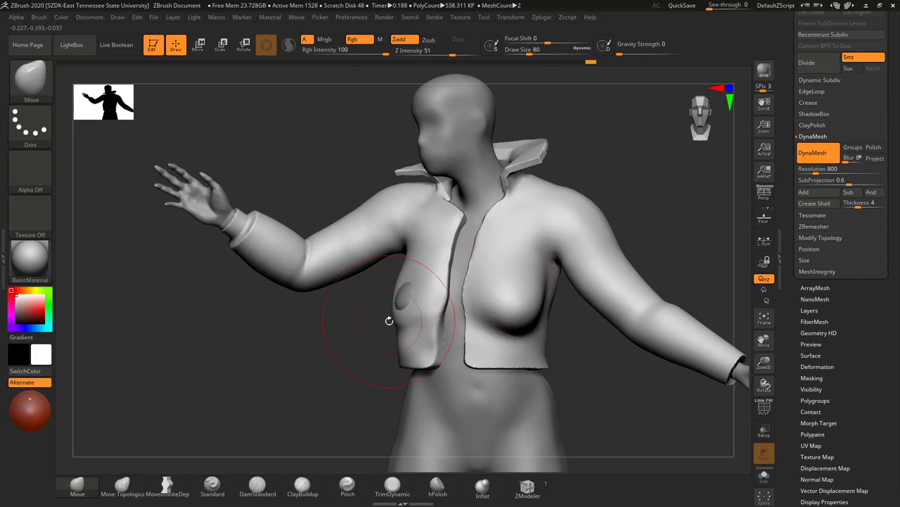
{"action": "key", "text": "s"}
{"action": "left_click_drag", "start_coordinate": [409, 290], "coordinate": [402, 291]}
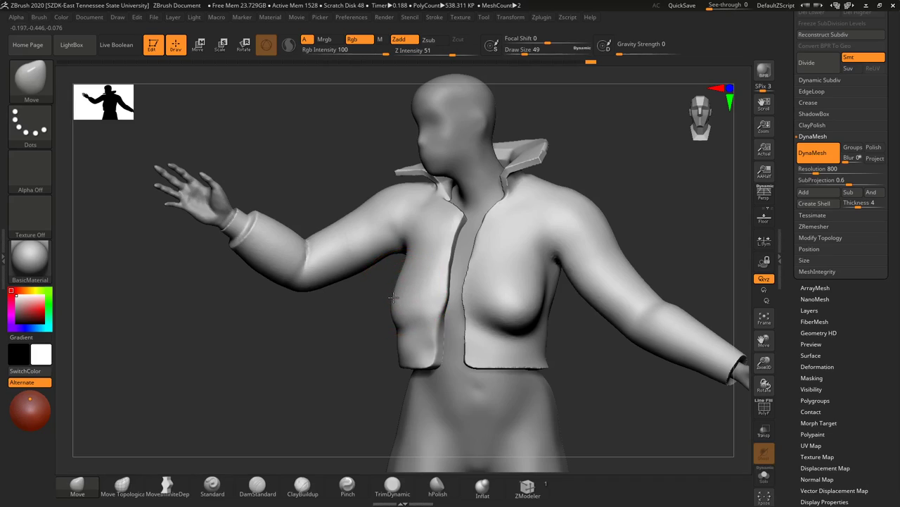
{"action": "mouse_move", "coordinate": [394, 337]}
{"action": "left_mouse_down"}
{"action": "mouse_move", "coordinate": [401, 357]}
{"action": "mouse_move", "coordinate": [438, 345]}
{"action": "left_mouse_up"}
Step: Pull back the front opening edge of the jacket on the raised-arm side using the Move Topological brush at draw size 51
{"action": "left_click", "coordinate": [121, 484]}
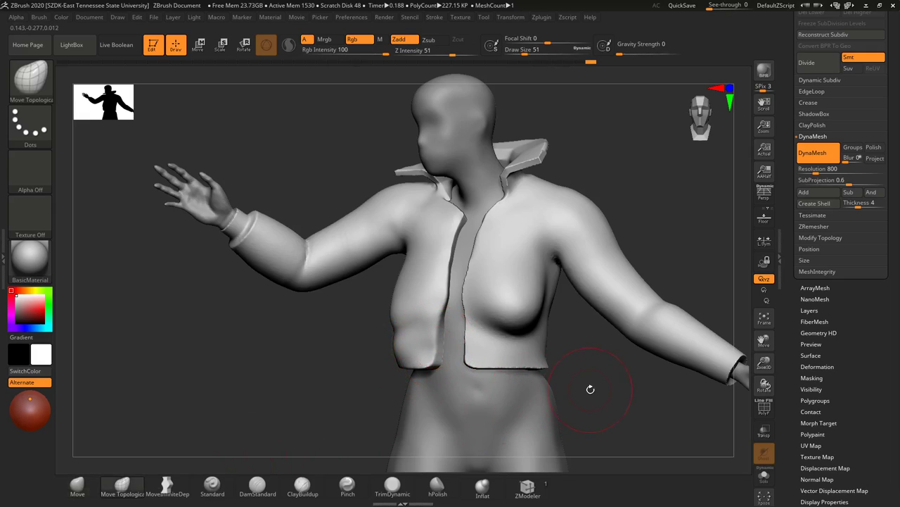
{"action": "left_click_drag", "start_coordinate": [595, 373], "coordinate": [576, 390]}
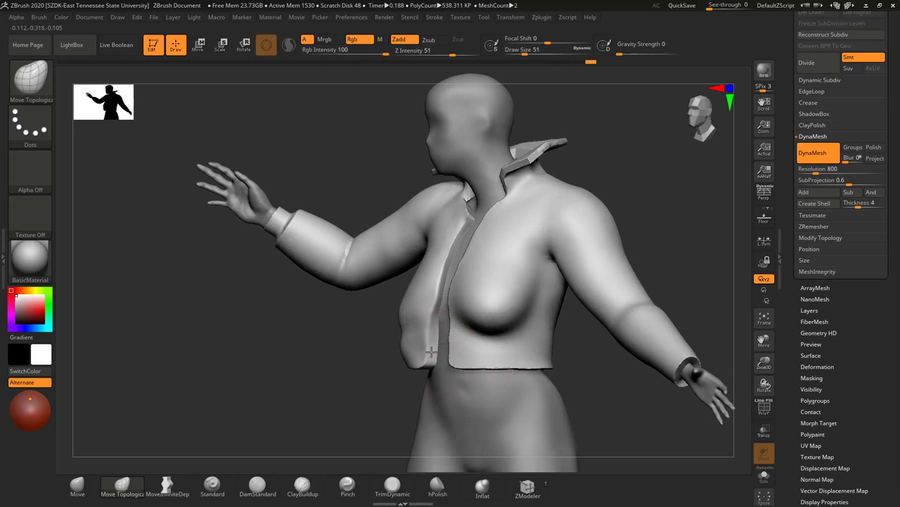
{"action": "mouse_move", "coordinate": [411, 351]}
{"action": "left_mouse_down"}
{"action": "mouse_move", "coordinate": [431, 363]}
{"action": "mouse_move", "coordinate": [408, 366]}
{"action": "left_mouse_up"}
{"action": "left_click_drag", "start_coordinate": [434, 337], "coordinate": [419, 331]}
{"action": "left_click_drag", "start_coordinate": [433, 298], "coordinate": [417, 294]}
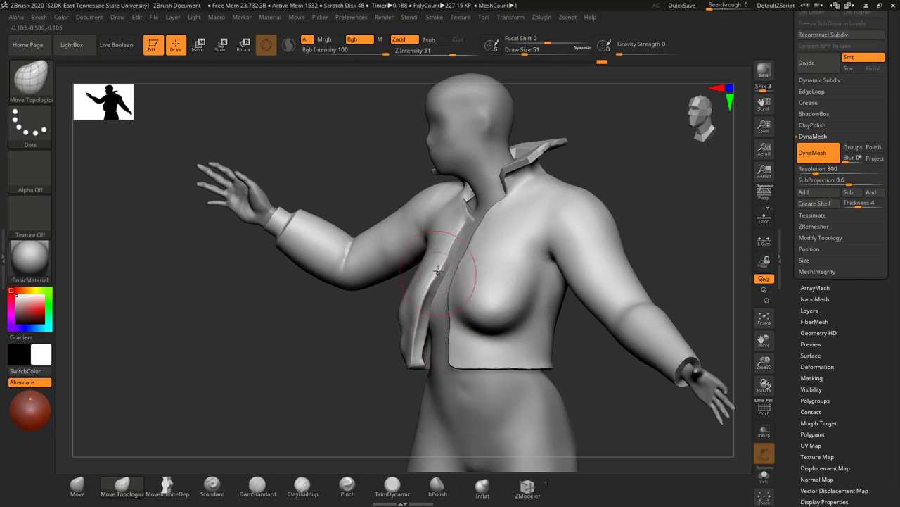
{"action": "mouse_move", "coordinate": [438, 265]}
{"action": "left_mouse_down"}
{"action": "mouse_move", "coordinate": [458, 218]}
{"action": "mouse_move", "coordinate": [448, 210]}
{"action": "mouse_move", "coordinate": [426, 278]}
{"action": "mouse_move", "coordinate": [433, 288]}
{"action": "left_mouse_up"}
Step: Smooth the jacket front panel below the raised arm
{"action": "mouse_move", "coordinate": [643, 161]}
{"action": "left_mouse_down"}
{"action": "mouse_move", "coordinate": [683, 170]}
{"action": "mouse_move", "coordinate": [468, 190]}
{"action": "mouse_move", "coordinate": [464, 181]}
{"action": "mouse_move", "coordinate": [461, 210]}
{"action": "left_mouse_up"}
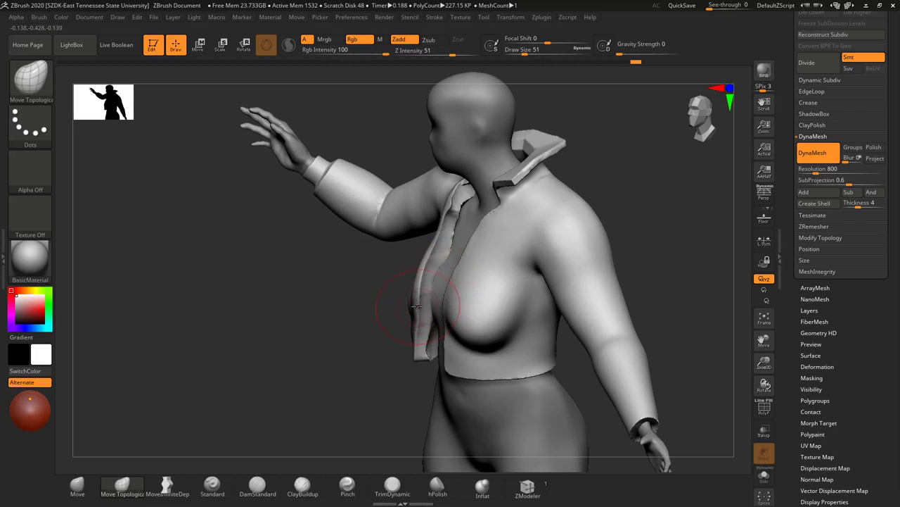
{"action": "left_click_drag", "start_coordinate": [362, 342], "coordinate": [525, 307]}
{"action": "left_click_drag", "start_coordinate": [384, 288], "coordinate": [366, 320], "text": "shift"}
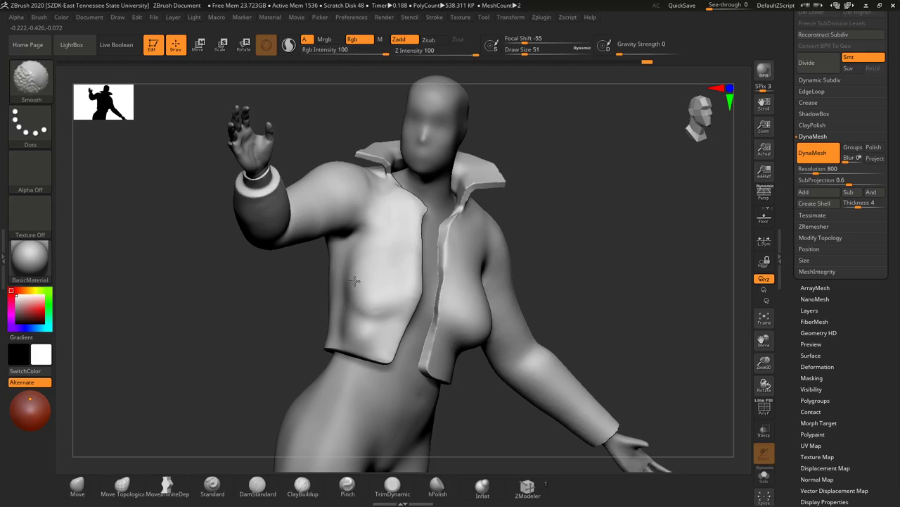
Step: Build up the jacket below the bust on the raised-arm side with ClayBuildup at intensity 13, and smooth the strokes
{"action": "left_click", "coordinate": [302, 486]}
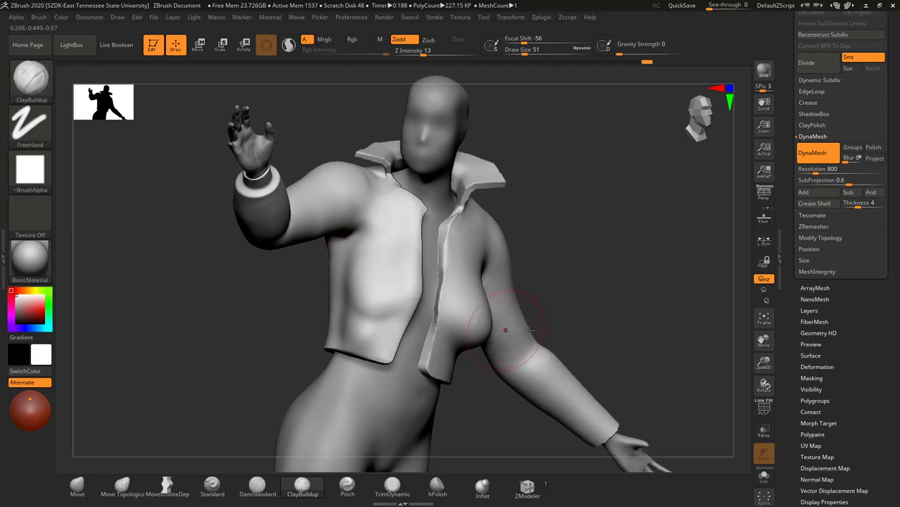
{"action": "mouse_move", "coordinate": [636, 254]}
{"action": "left_mouse_down"}
{"action": "mouse_move", "coordinate": [621, 263]}
{"action": "mouse_move", "coordinate": [629, 259]}
{"action": "left_mouse_up"}
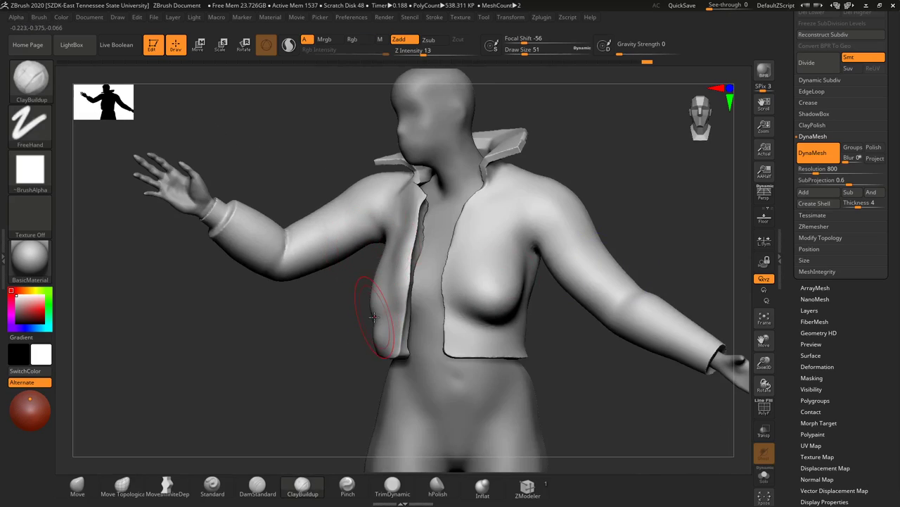
{"action": "mouse_move", "coordinate": [378, 311]}
{"action": "left_mouse_down"}
{"action": "mouse_move", "coordinate": [396, 308]}
{"action": "mouse_move", "coordinate": [370, 328]}
{"action": "left_mouse_up"}
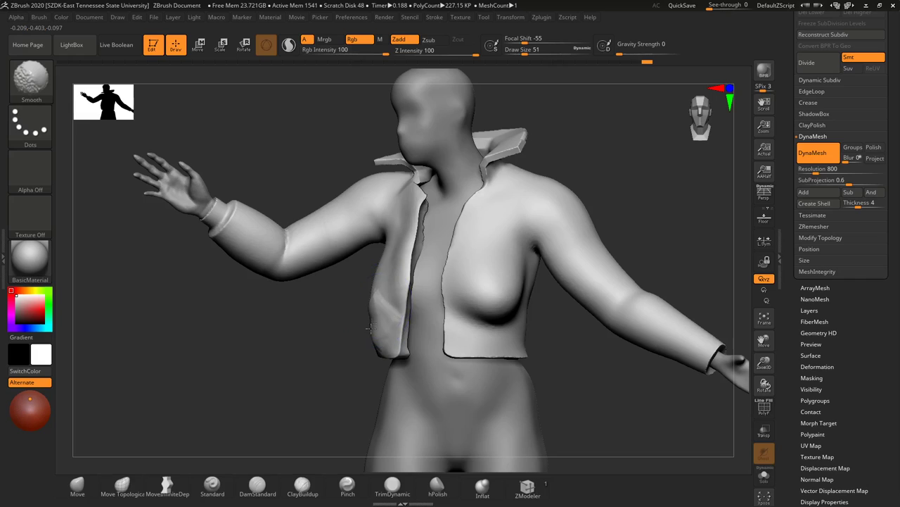
{"action": "left_click_drag", "start_coordinate": [379, 287], "coordinate": [378, 304], "text": "shift"}
Step: Try to build up the side of the jacket below the raised arm with ClayBuildup at intensity 13, and undo the strokes
{"action": "left_click_drag", "start_coordinate": [309, 331], "coordinate": [430, 342]}
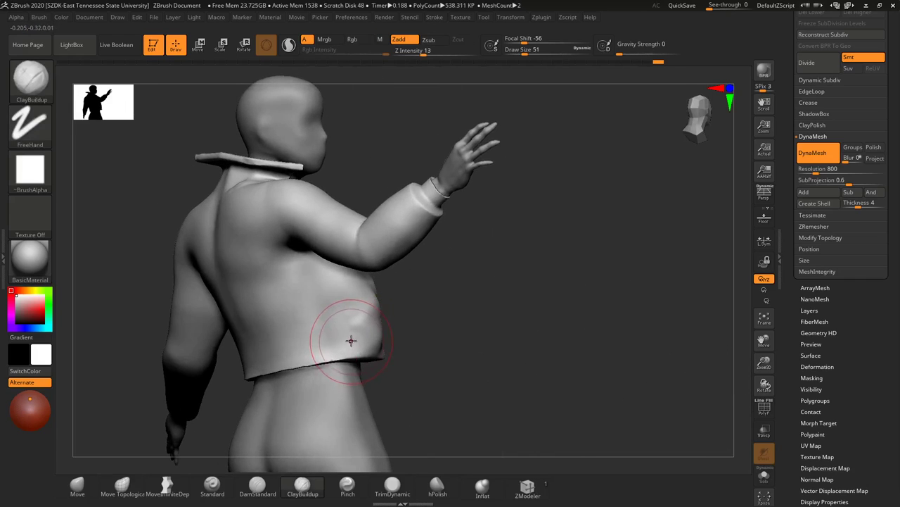
{"action": "mouse_move", "coordinate": [353, 341]}
{"action": "left_mouse_down"}
{"action": "mouse_move", "coordinate": [330, 287]}
{"action": "mouse_move", "coordinate": [309, 269]}
{"action": "left_mouse_up"}
{"action": "mouse_move", "coordinate": [303, 352]}
{"action": "left_mouse_down"}
{"action": "mouse_move", "coordinate": [316, 328]}
{"action": "mouse_move", "coordinate": [300, 268]}
{"action": "left_mouse_up"}
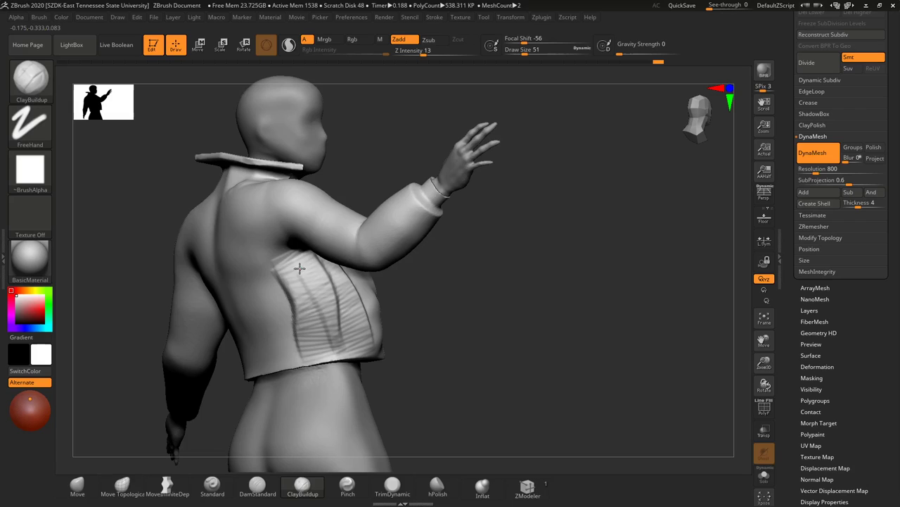
{"action": "mouse_move", "coordinate": [521, 320]}
{"action": "left_mouse_down"}
{"action": "mouse_move", "coordinate": [499, 323]}
{"action": "mouse_move", "coordinate": [509, 300]}
{"action": "mouse_move", "coordinate": [488, 339]}
{"action": "left_mouse_up"}
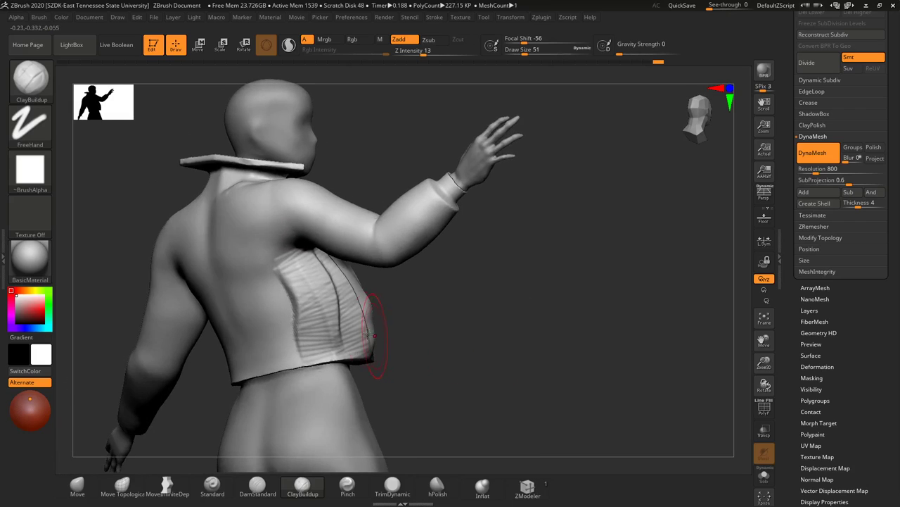
{"action": "mouse_move", "coordinate": [366, 332]}
{"action": "left_mouse_down"}
{"action": "mouse_move", "coordinate": [302, 338]}
{"action": "mouse_move", "coordinate": [362, 341]}
{"action": "left_mouse_up"}
{"action": "key", "text": "ctrl+z"}
{"action": "key", "text": "ctrl+z"}
{"action": "key", "text": "ctrl+z"}
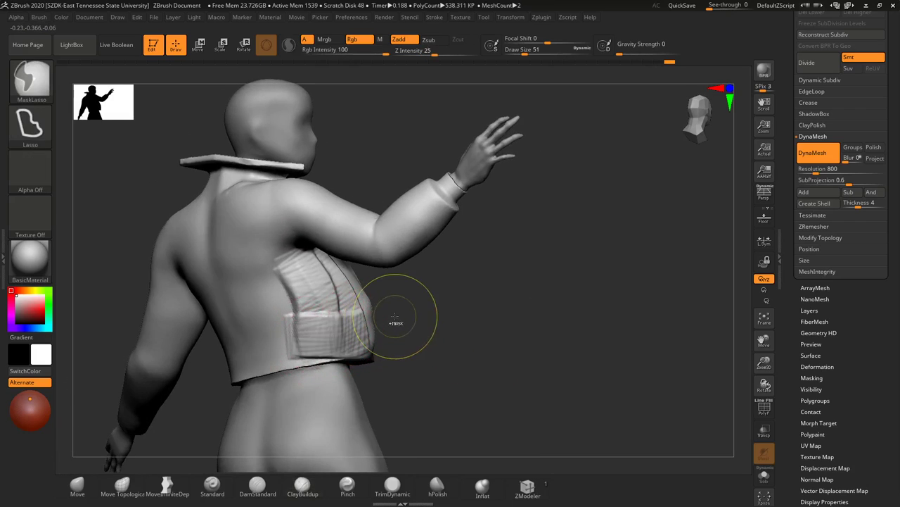
{"action": "key", "text": "ctrl+z"}
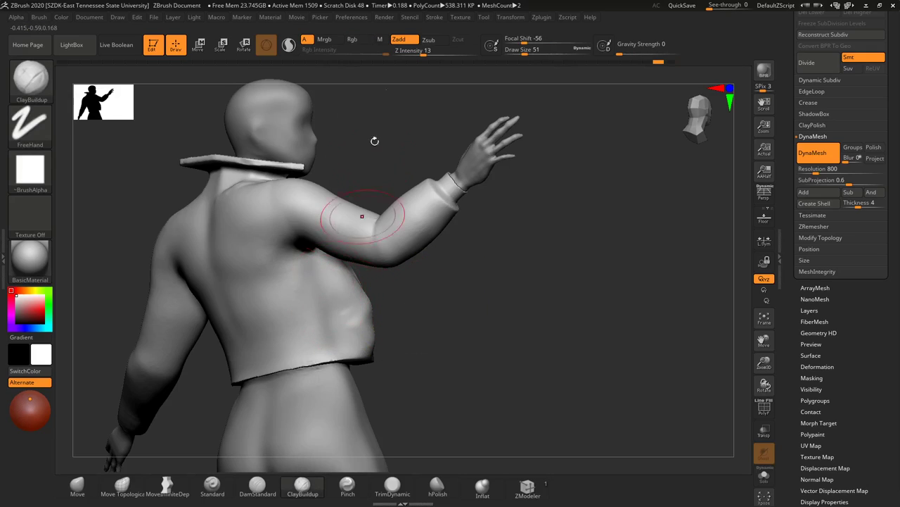
Step: Build up the jacket side below the raised arm with ClayBuildup at Z Intensity 2, and smooth the added volume
{"action": "left_click", "coordinate": [424, 52]}
{"action": "type", "text": "2"}
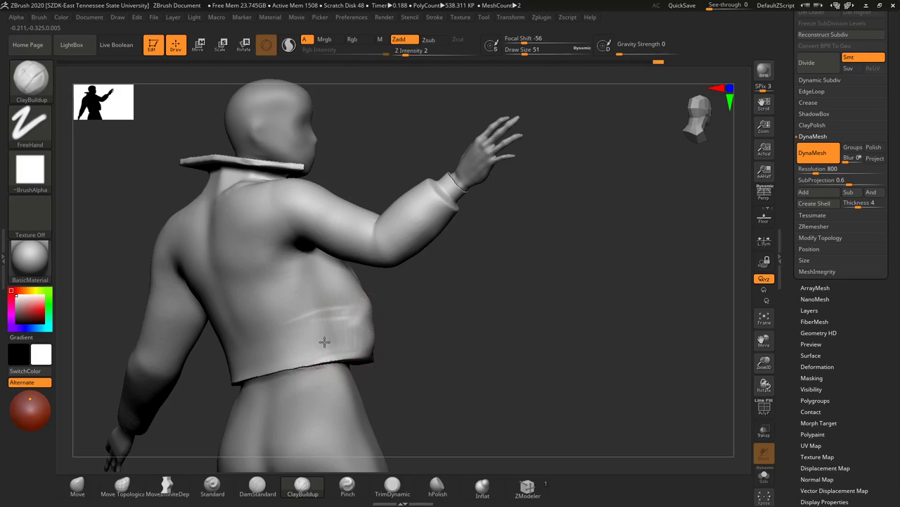
{"action": "mouse_move", "coordinate": [324, 342]}
{"action": "left_mouse_down"}
{"action": "mouse_move", "coordinate": [351, 342]}
{"action": "mouse_move", "coordinate": [312, 338]}
{"action": "mouse_move", "coordinate": [302, 317]}
{"action": "mouse_move", "coordinate": [354, 309]}
{"action": "mouse_move", "coordinate": [325, 287]}
{"action": "mouse_move", "coordinate": [302, 309]}
{"action": "mouse_move", "coordinate": [316, 285]}
{"action": "mouse_move", "coordinate": [283, 267]}
{"action": "mouse_move", "coordinate": [344, 305]}
{"action": "mouse_move", "coordinate": [315, 351]}
{"action": "left_mouse_up"}
{"action": "key", "text": "shift"}
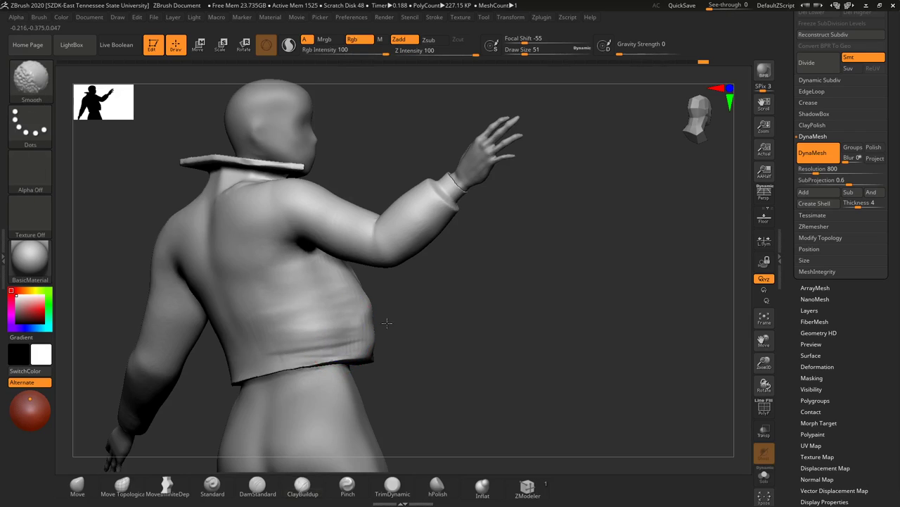
{"action": "mouse_move", "coordinate": [527, 394]}
{"action": "left_mouse_down"}
{"action": "mouse_move", "coordinate": [492, 383]}
{"action": "mouse_move", "coordinate": [516, 380]}
{"action": "left_mouse_up"}
{"action": "key", "text": "shift"}
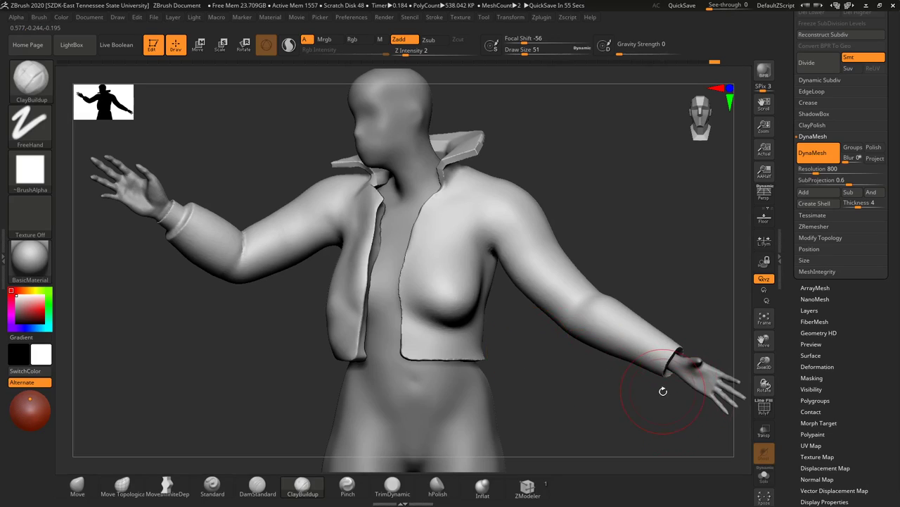
Step: Save the tool as Figure05e in the WK10_ZBrush_tools folder
{"action": "left_click_drag", "start_coordinate": [548, 384], "coordinate": [616, 307]}
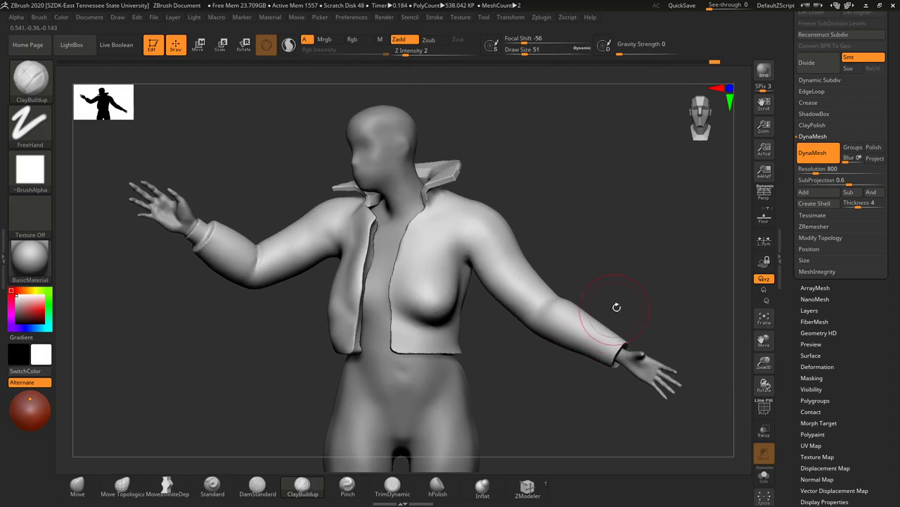
{"action": "key", "text": "ctrl+s"}
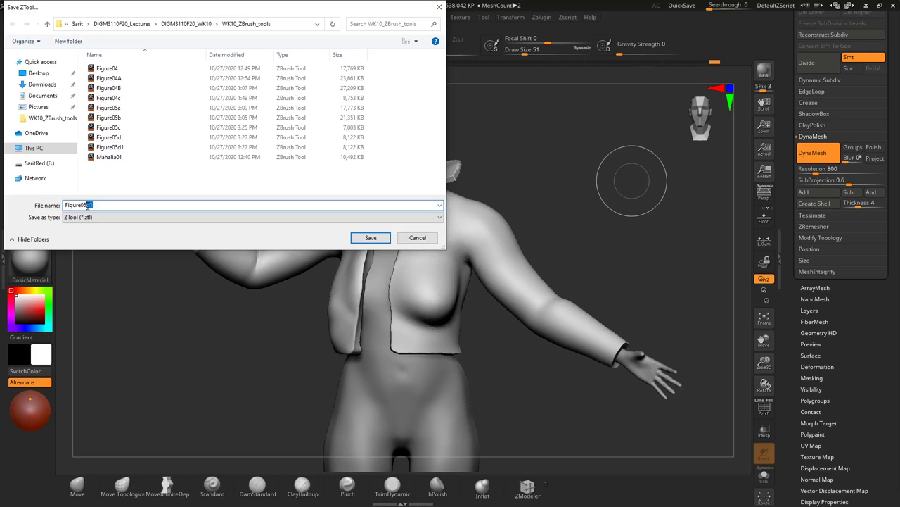
{"action": "type", "text": "e"}
{"action": "left_click", "coordinate": [376, 238]}
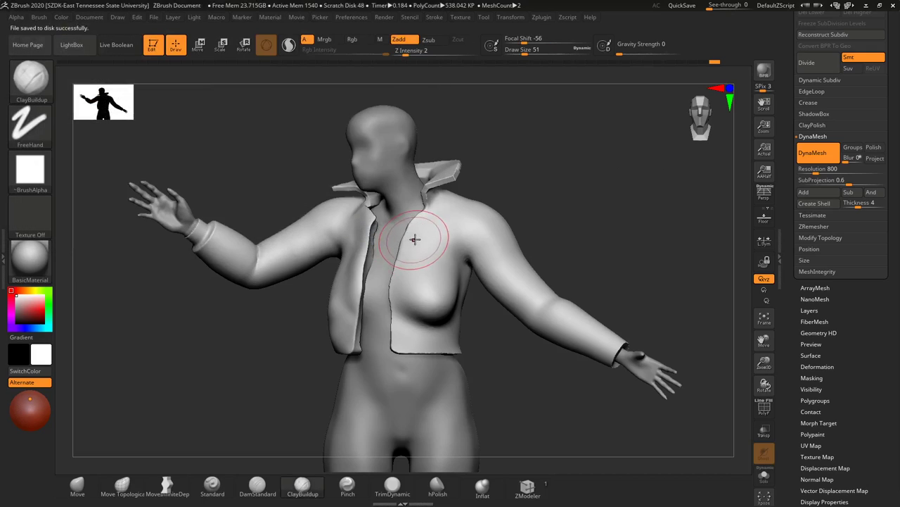